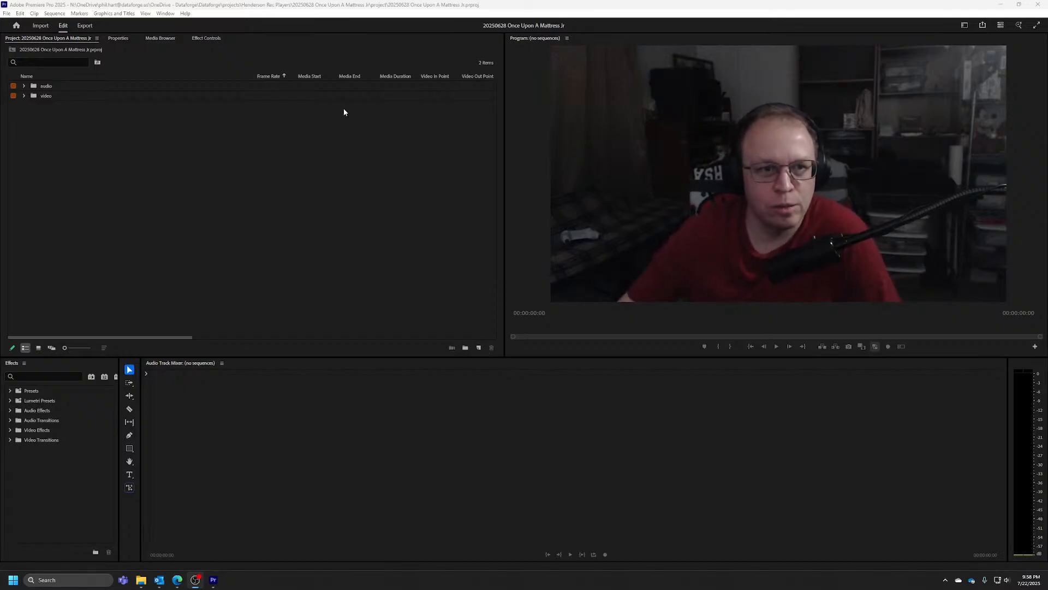
View the Premiere Pro version information and close it
{"action": "left_click", "coordinate": [186, 13]}
{"action": "left_click", "coordinate": [236, 124]}
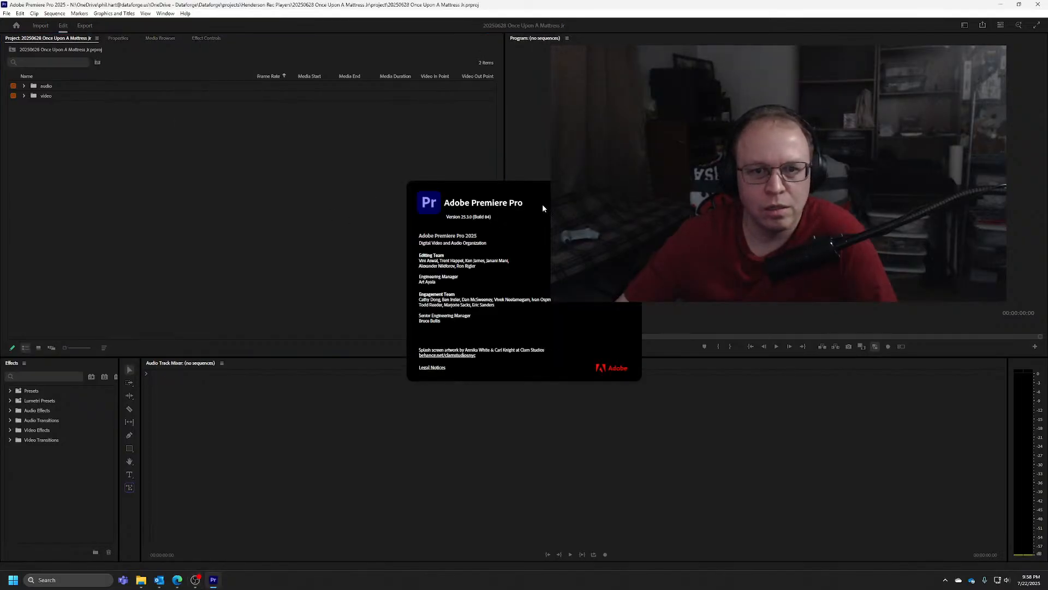
{"action": "left_click", "coordinate": [363, 222]}
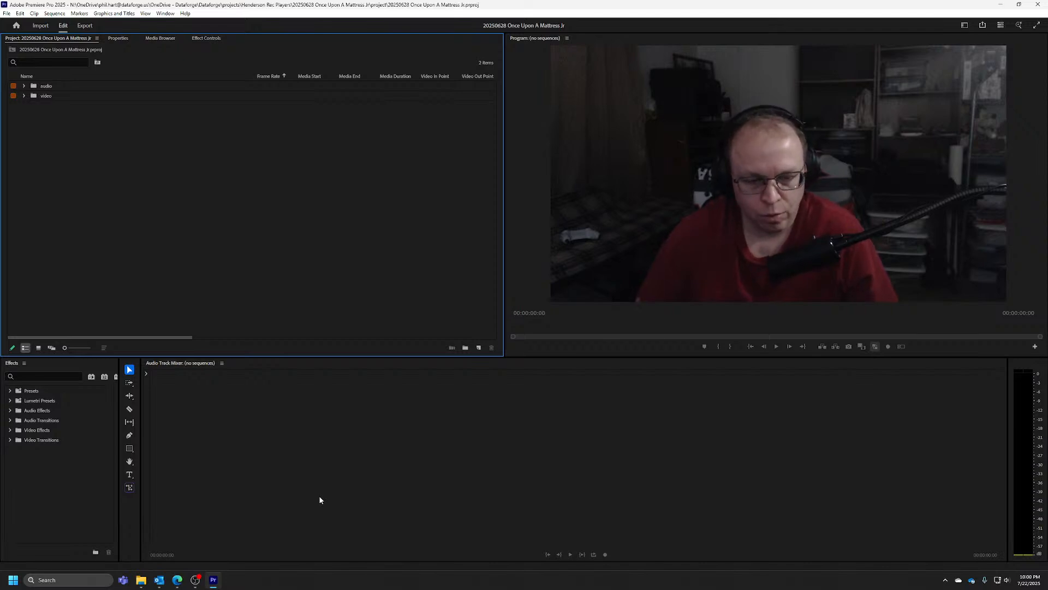
Switch to File Explorer and open folder 1 of yi4k_1 in the 20250628 Once Upon A Mattress Jr video folder
{"action": "left_click", "coordinate": [143, 582]}
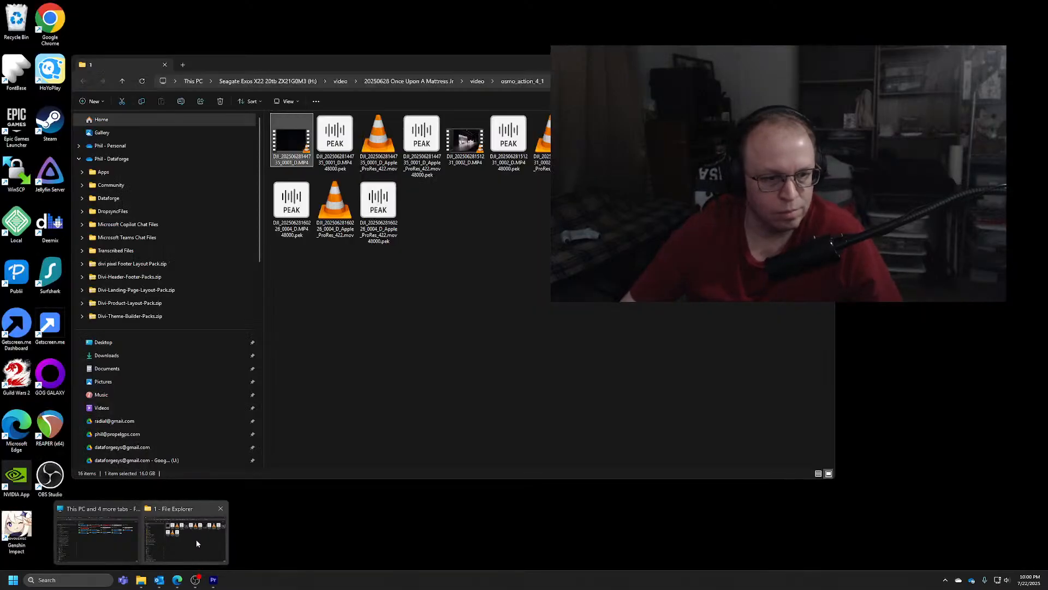
{"action": "left_click", "coordinate": [195, 539]}
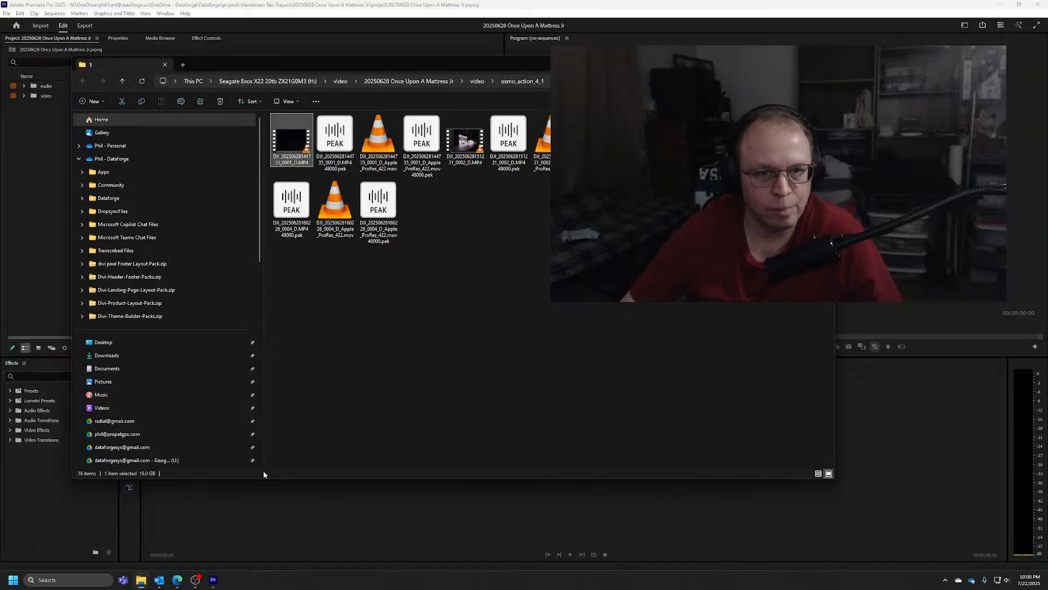
{"action": "left_click", "coordinate": [418, 81]}
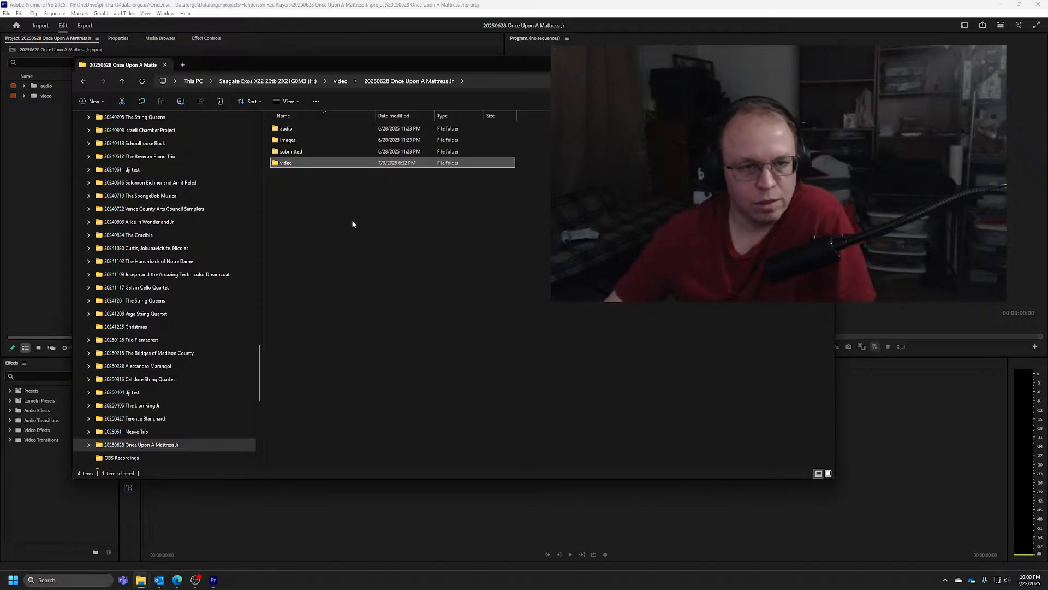
{"action": "double_click", "coordinate": [296, 163]}
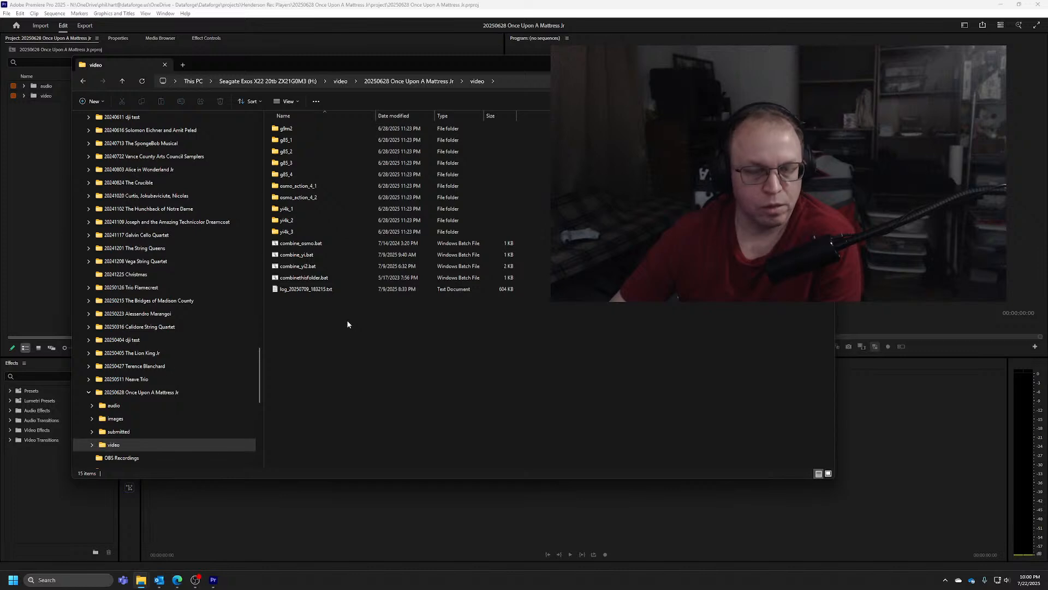
{"action": "double_click", "coordinate": [285, 209]}
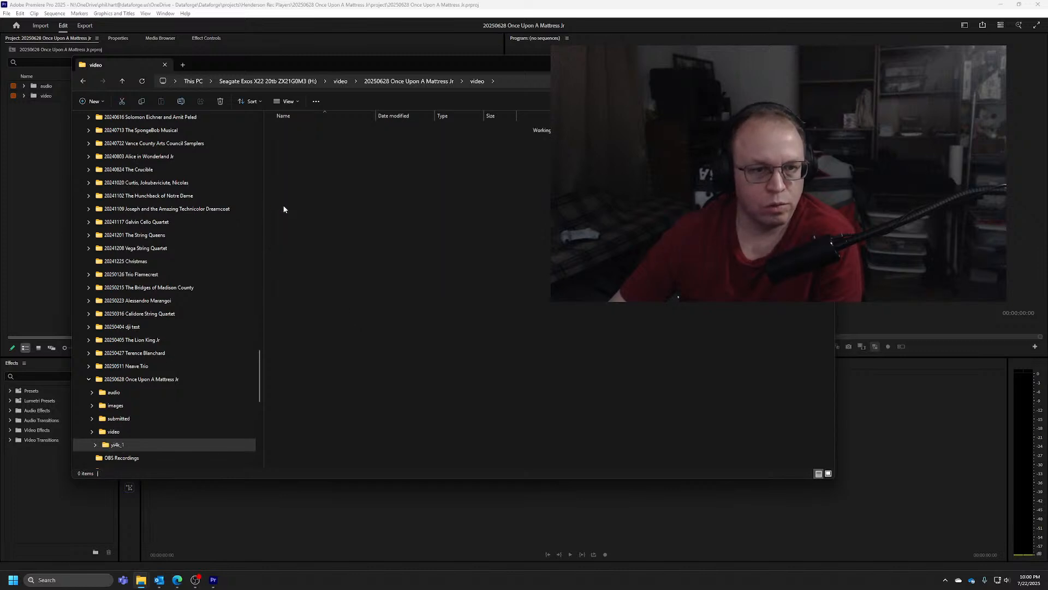
{"action": "double_click", "coordinate": [281, 129]}
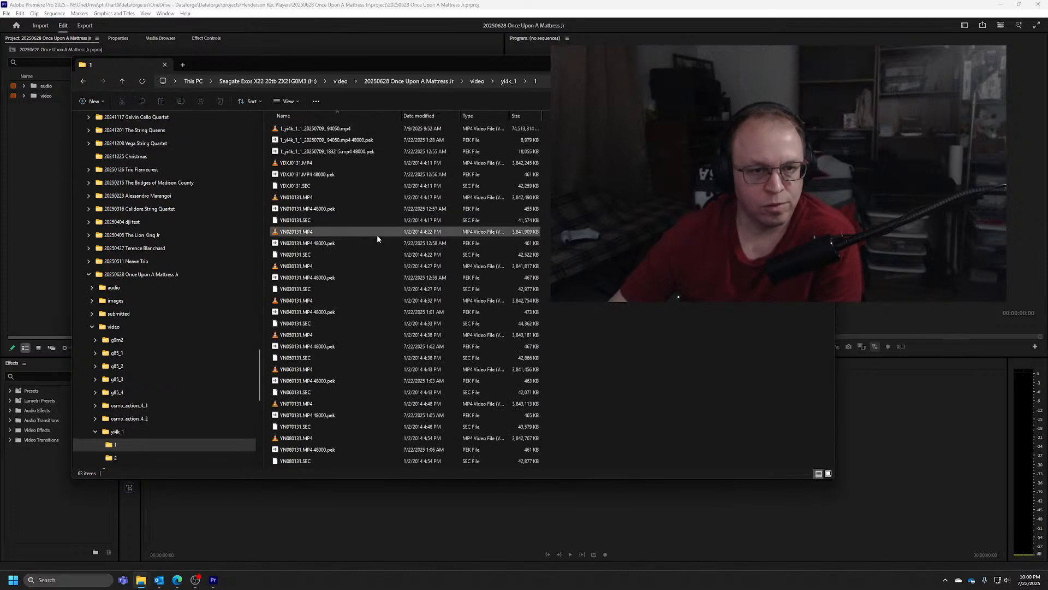
Inspect the first three individual camera MP4 clips in the yi4k_1 recording folder one after another
{"action": "left_click", "coordinate": [313, 164]}
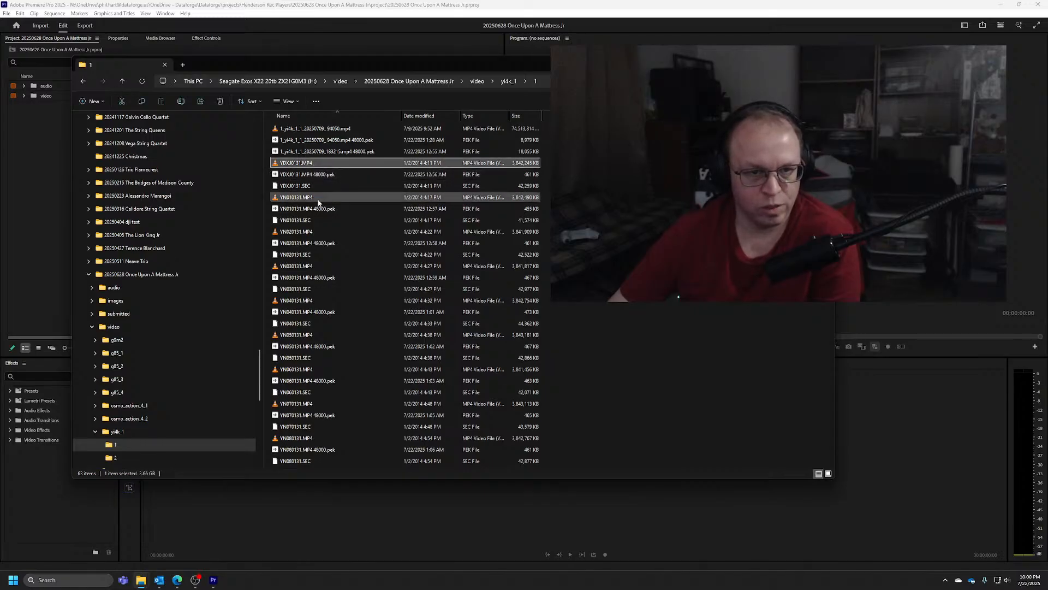
{"action": "left_click", "coordinate": [339, 202]}
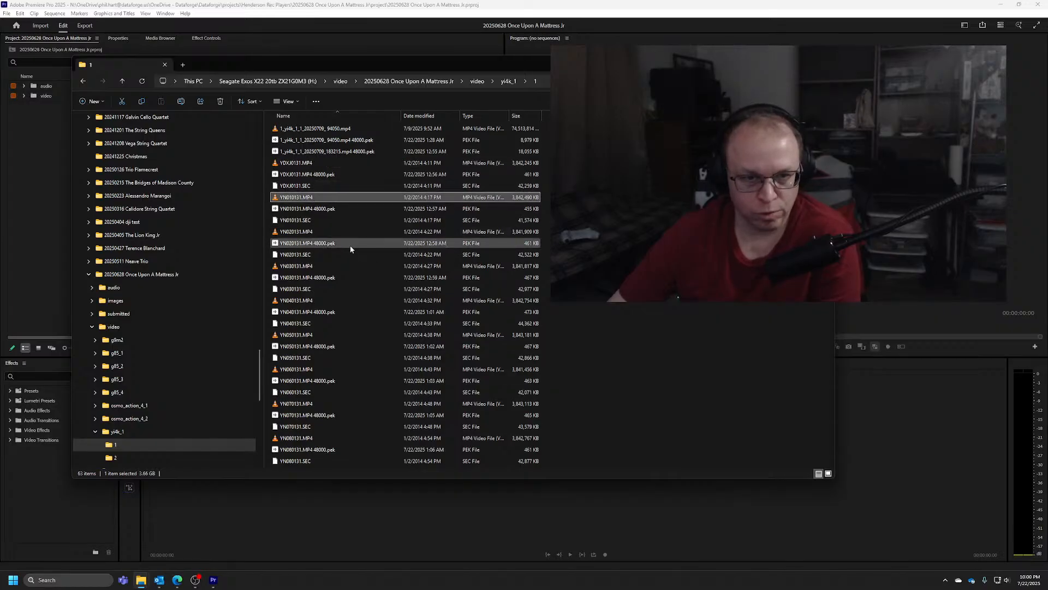
{"action": "left_click", "coordinate": [335, 233]}
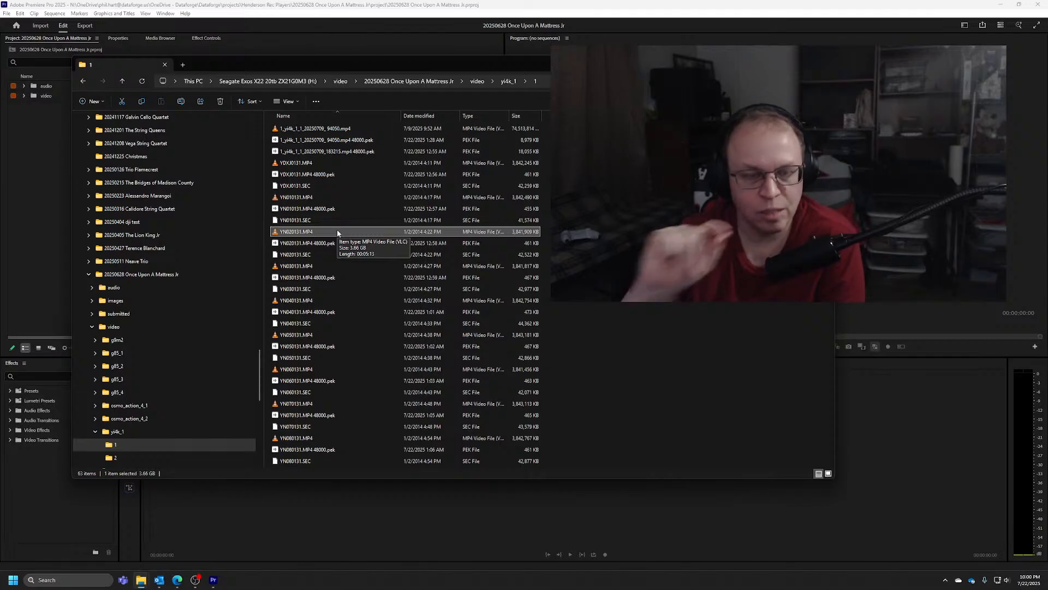
Go back to the video folder, reopen folder 1 of yi4k_1 and select the combined 1_yi4k_1_1 MP4 file
{"action": "left_click", "coordinate": [477, 81]}
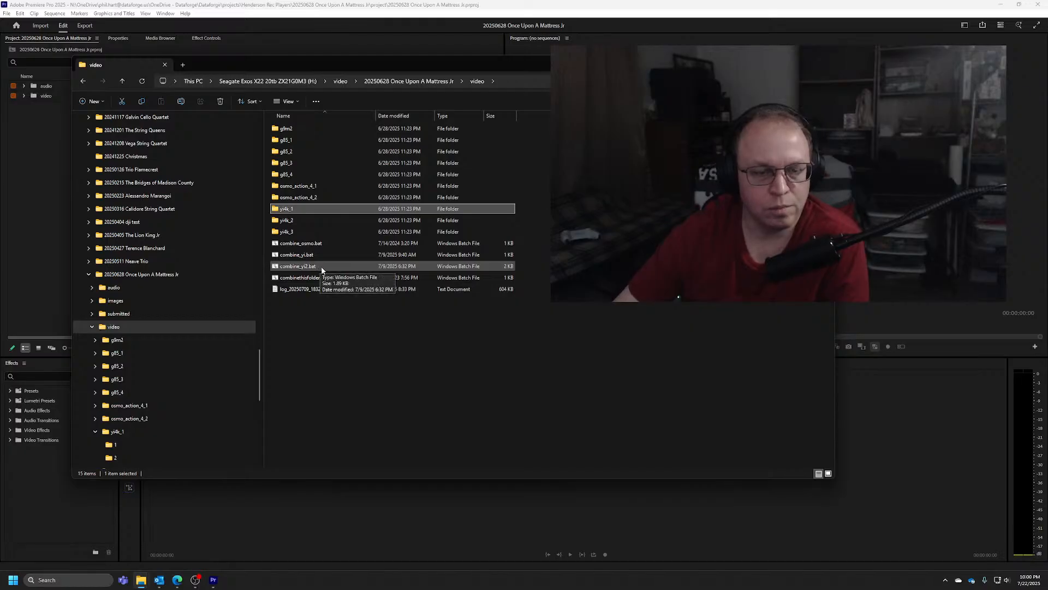
{"action": "double_click", "coordinate": [296, 210]}
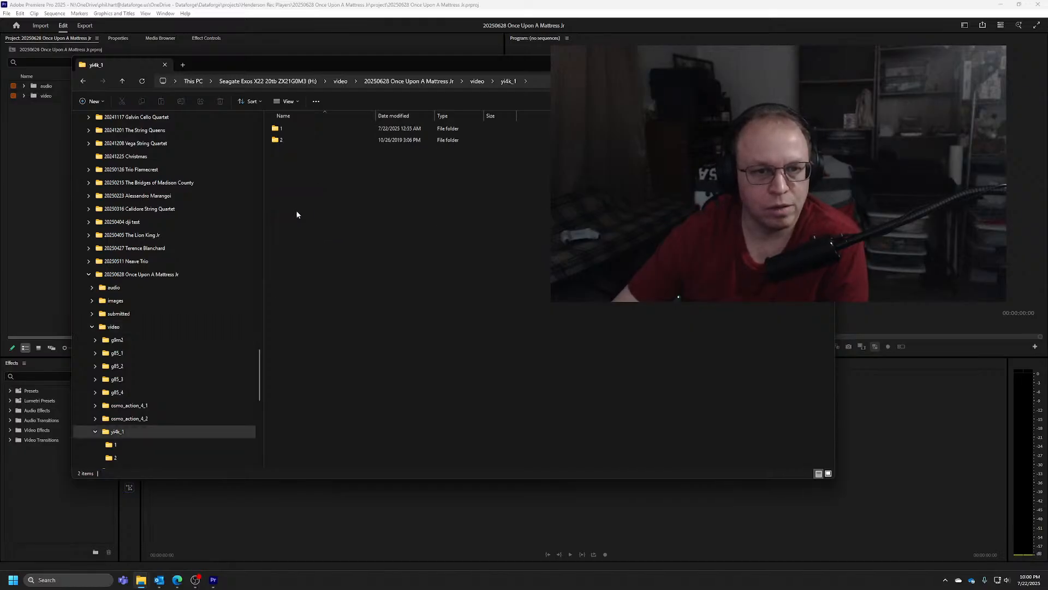
{"action": "double_click", "coordinate": [338, 129]}
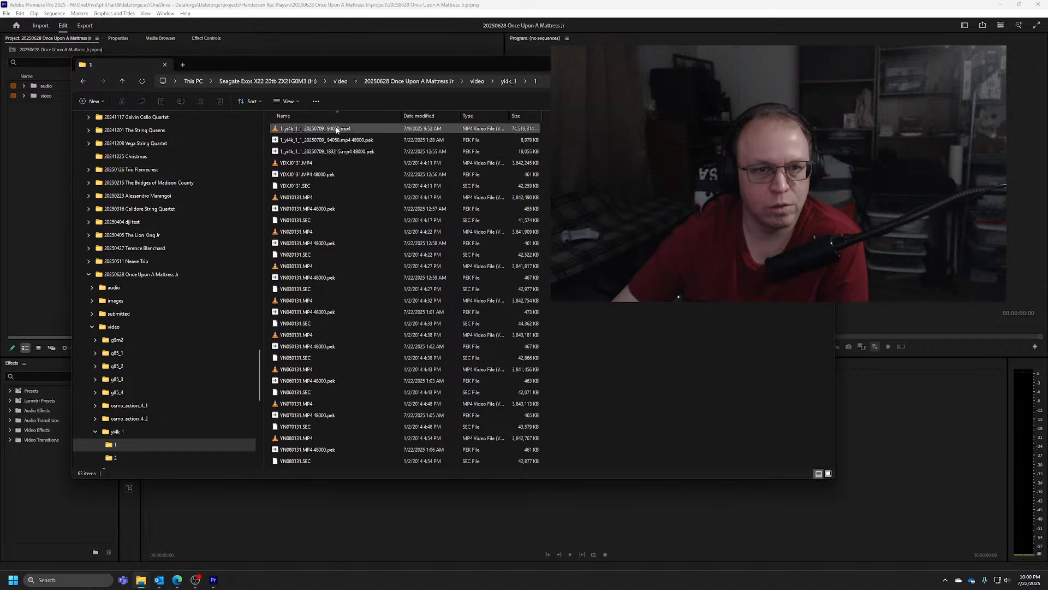
{"action": "left_click", "coordinate": [392, 129]}
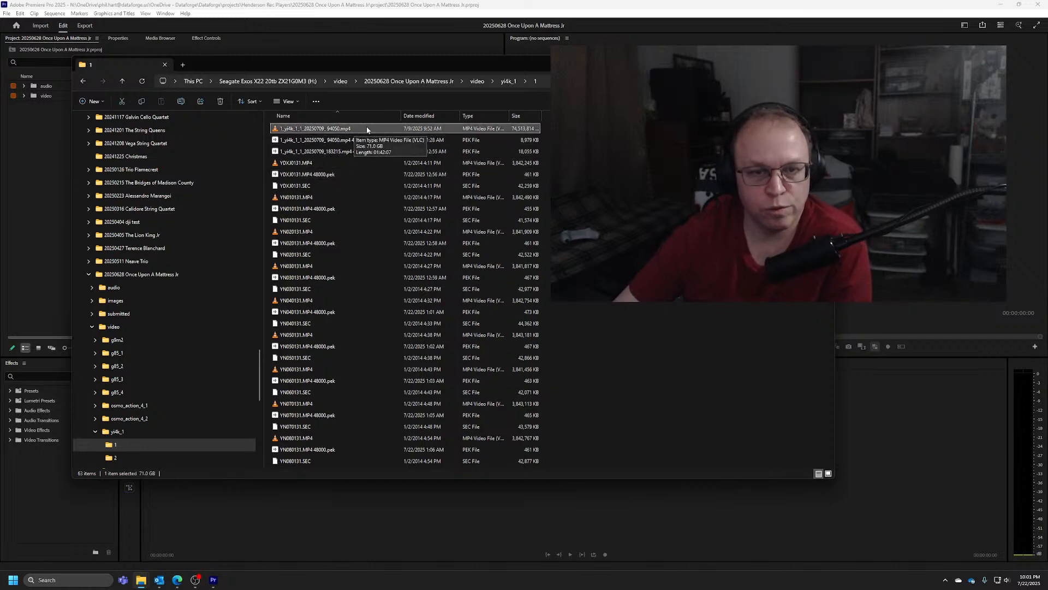
Open folder 1 of osmo_action_4_1 and widen the Name column to show the full clip file names
{"action": "left_click", "coordinate": [476, 81]}
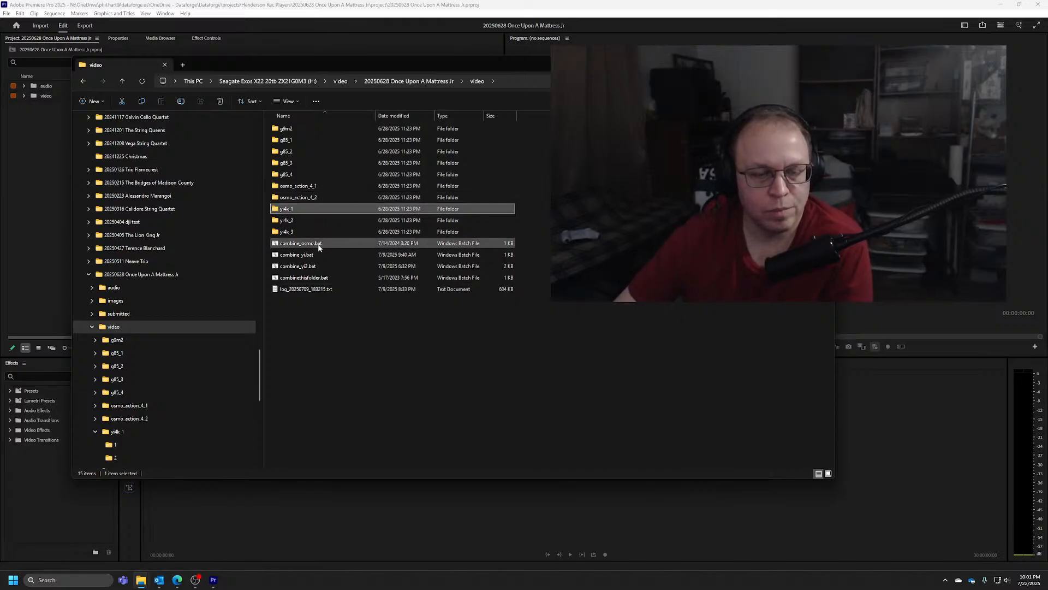
{"action": "double_click", "coordinate": [320, 186]}
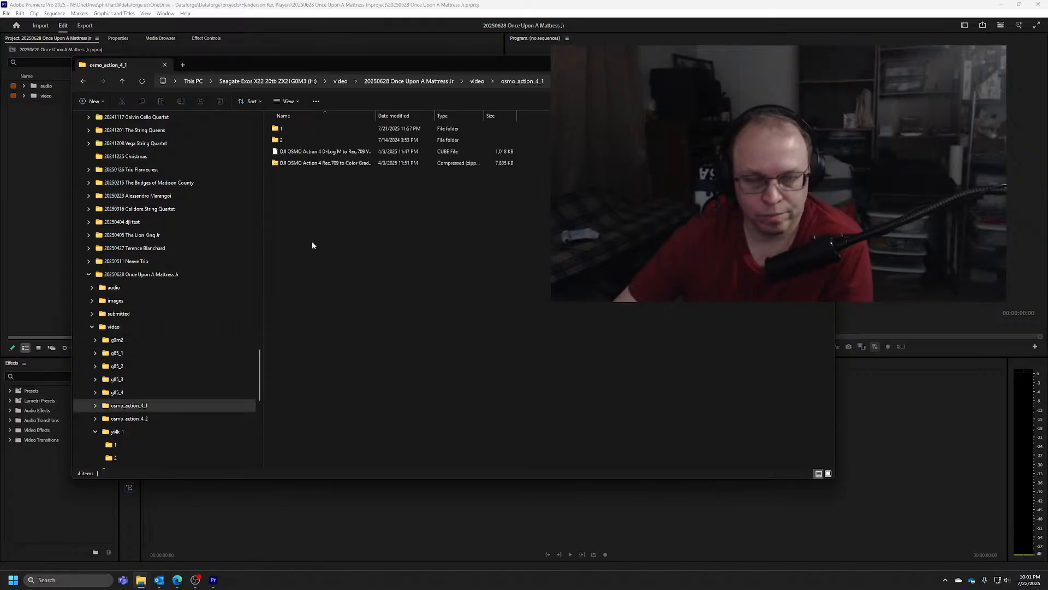
{"action": "double_click", "coordinate": [295, 128]}
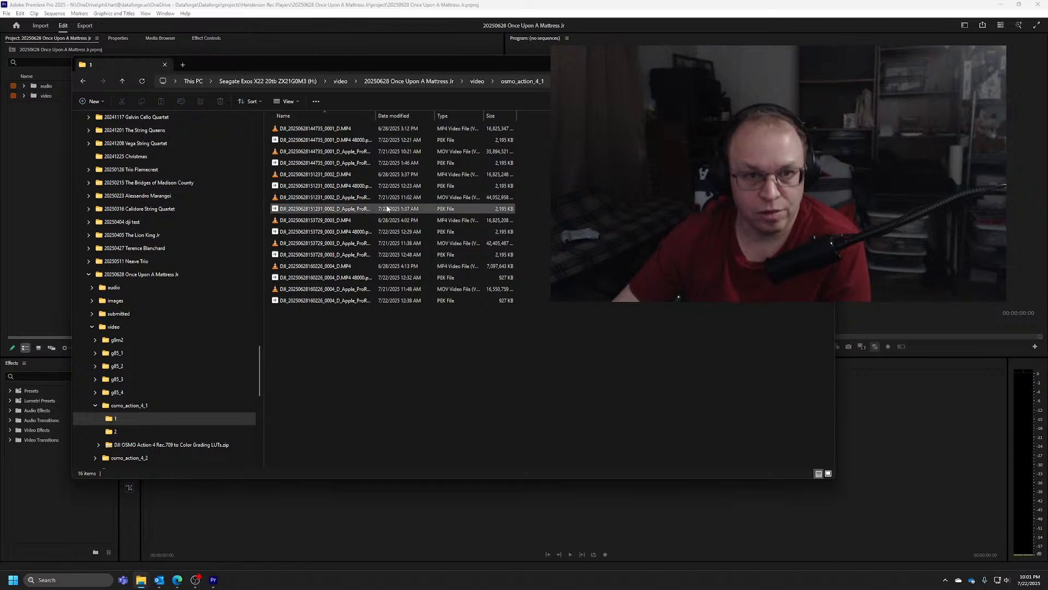
{"action": "left_click_drag", "start_coordinate": [378, 117], "coordinate": [450, 117]}
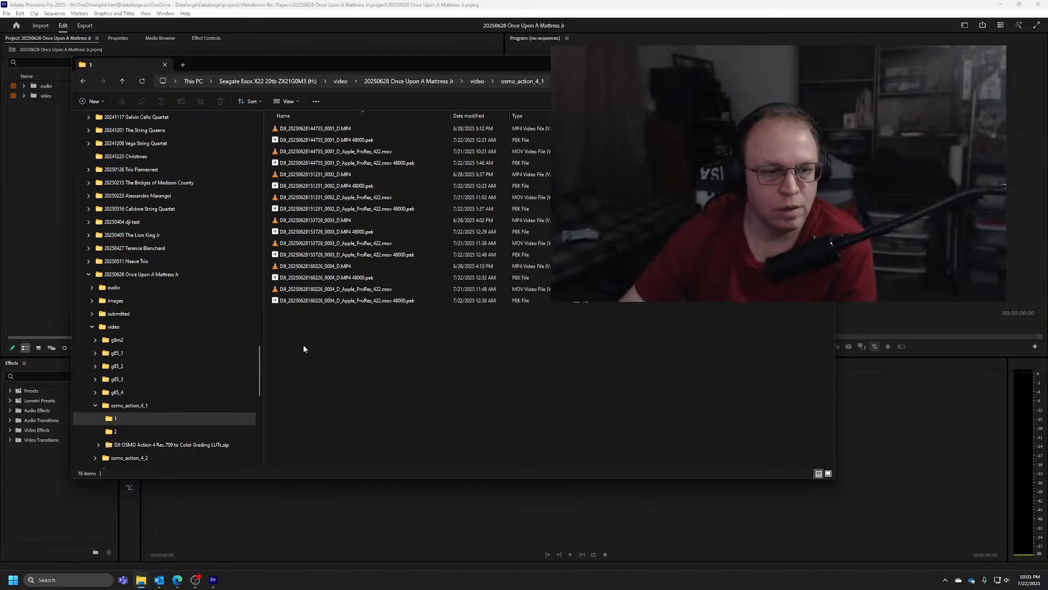
Open folder 1 of g9m2, select P1000913.MP4 to check its size, and collapse the g9m2 folder
{"action": "left_click", "coordinate": [96, 339]}
{"action": "left_click", "coordinate": [123, 353]}
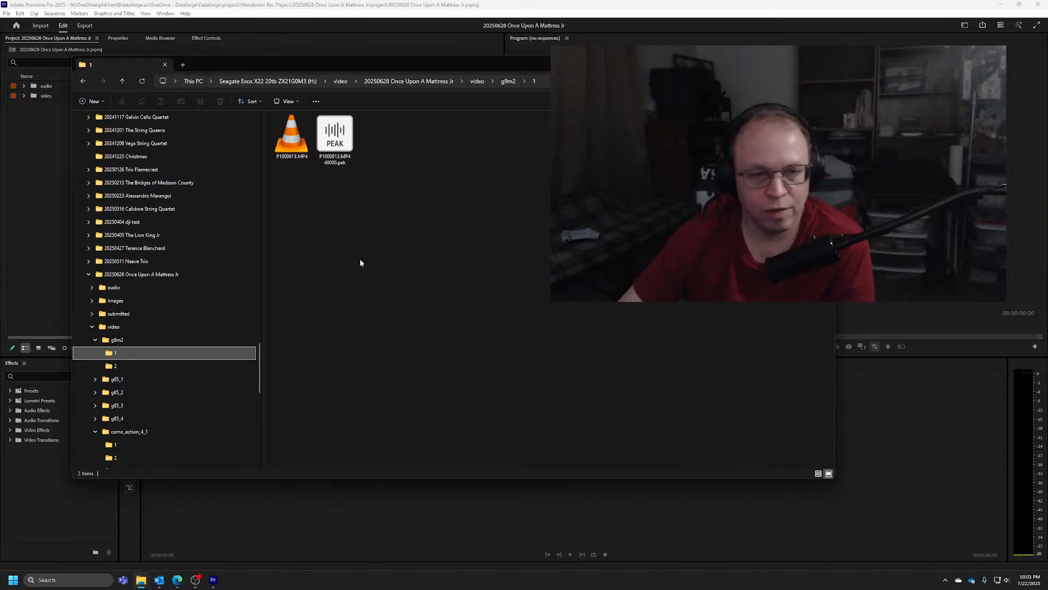
{"action": "left_click", "coordinate": [291, 137]}
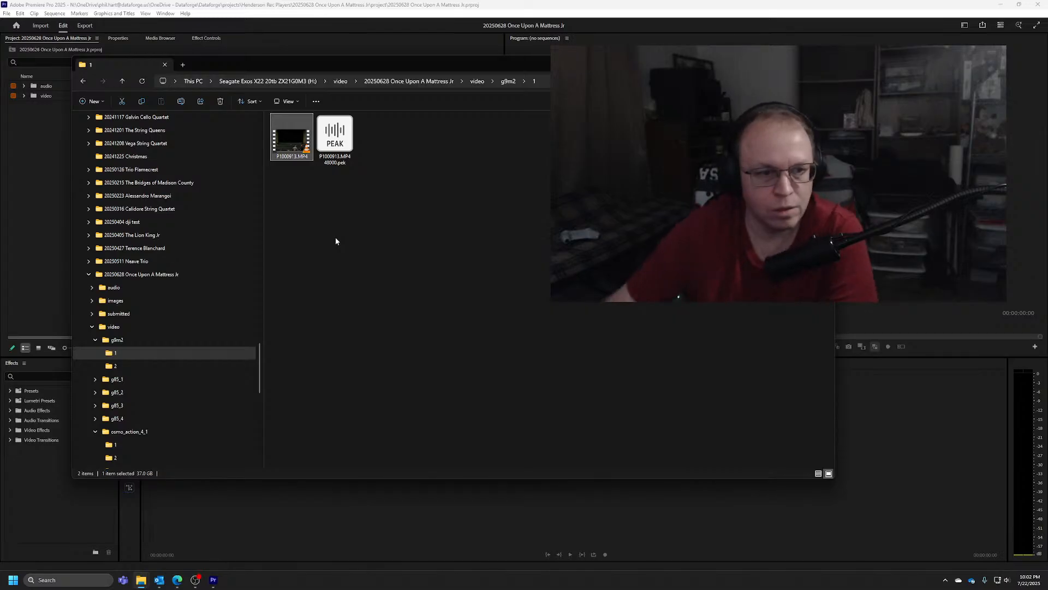
{"action": "left_click", "coordinate": [95, 339]}
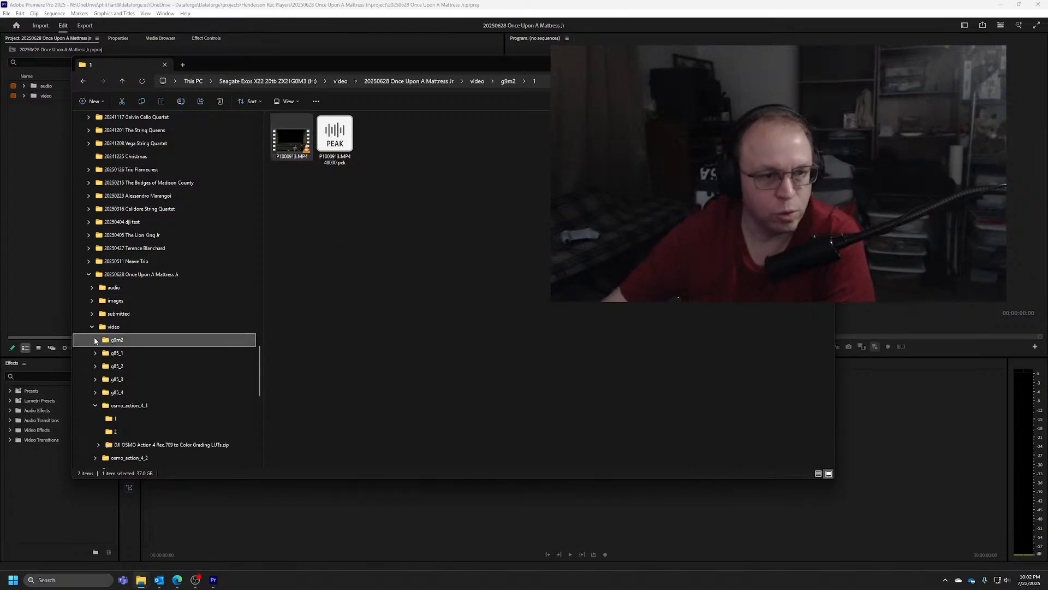
{"action": "scroll", "coordinate": [127, 387], "scroll_direction": "down", "scroll_amount": 1}
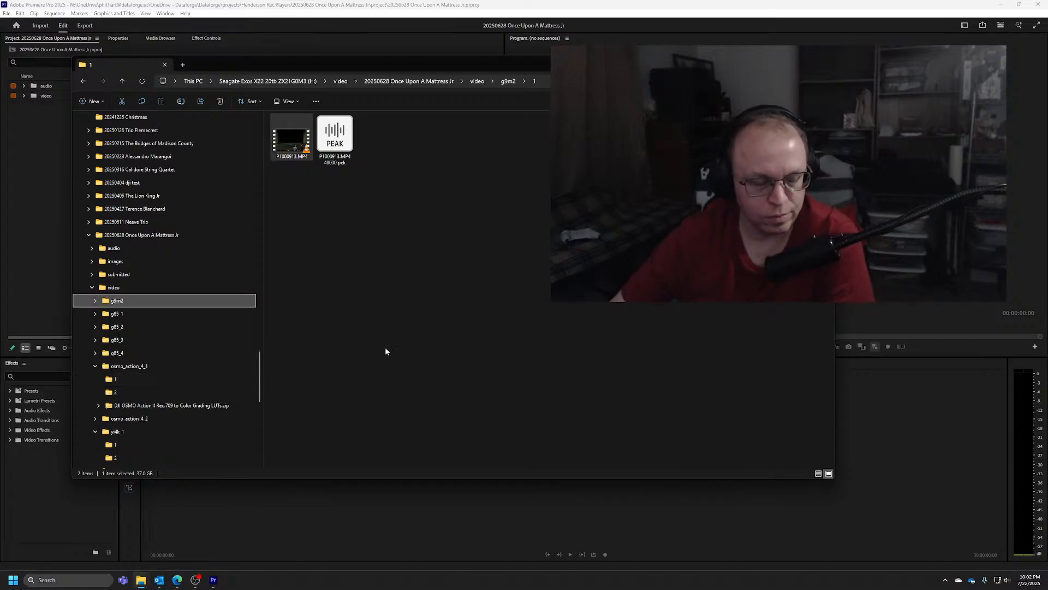
Check the total size of the project's video folder in its properties and close them without changes
{"action": "left_click", "coordinate": [138, 289]}
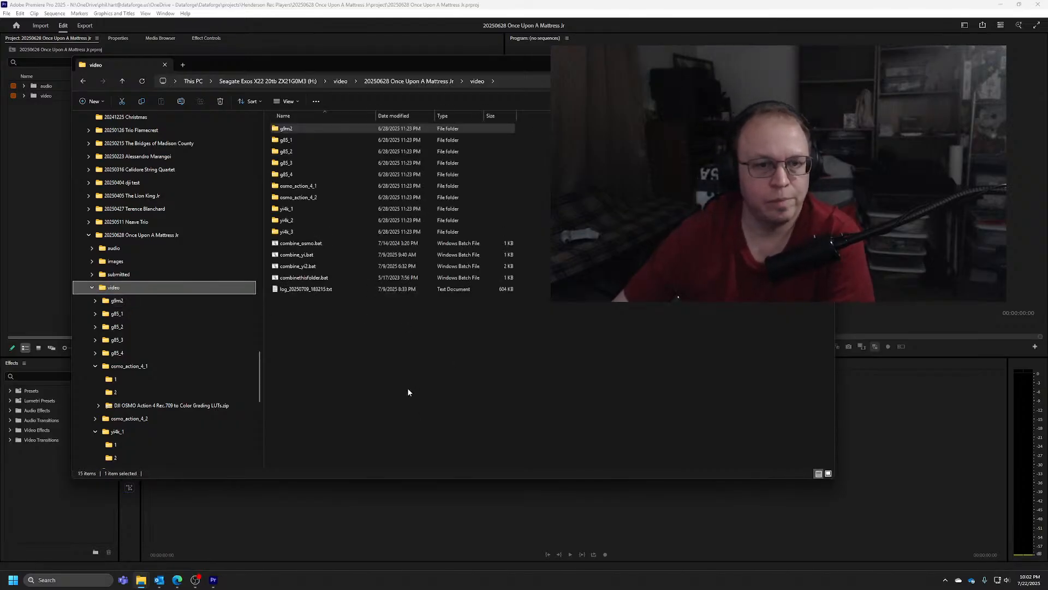
{"action": "right_click", "coordinate": [121, 289]}
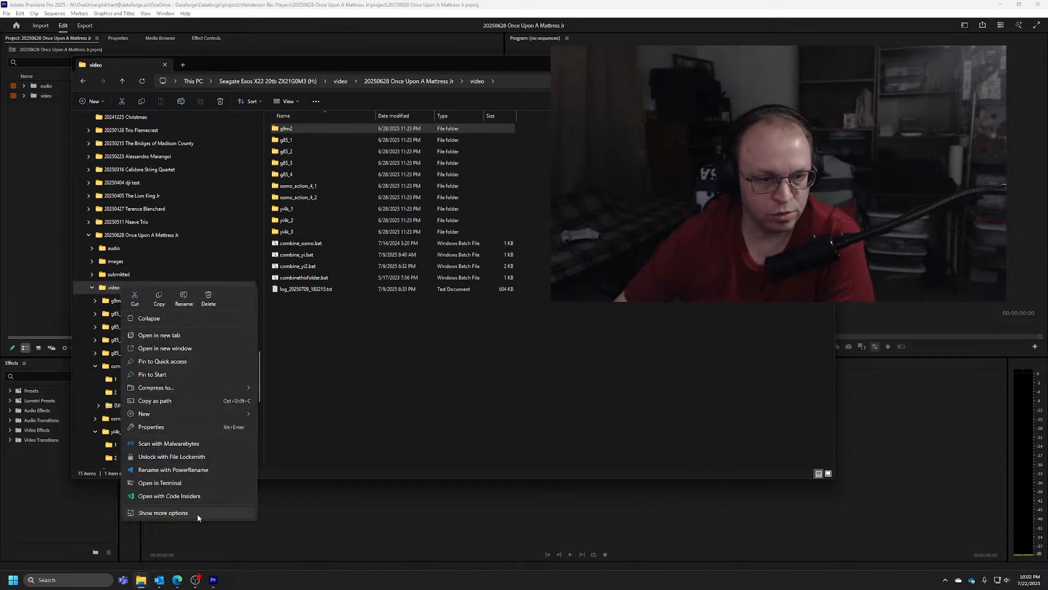
{"action": "left_click", "coordinate": [181, 427]}
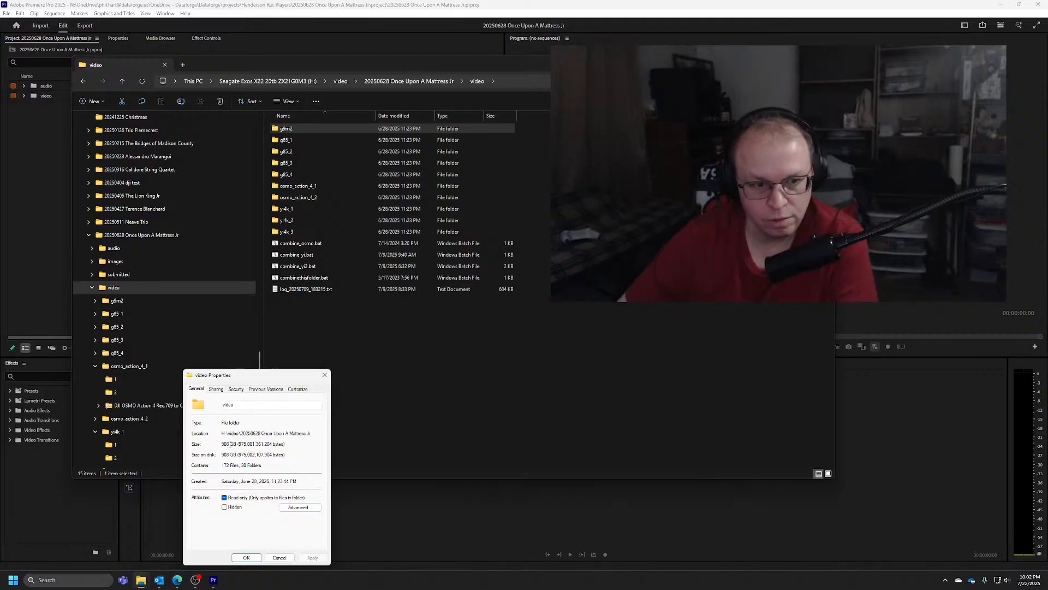
{"action": "left_click_drag", "start_coordinate": [261, 384], "coordinate": [295, 285]}
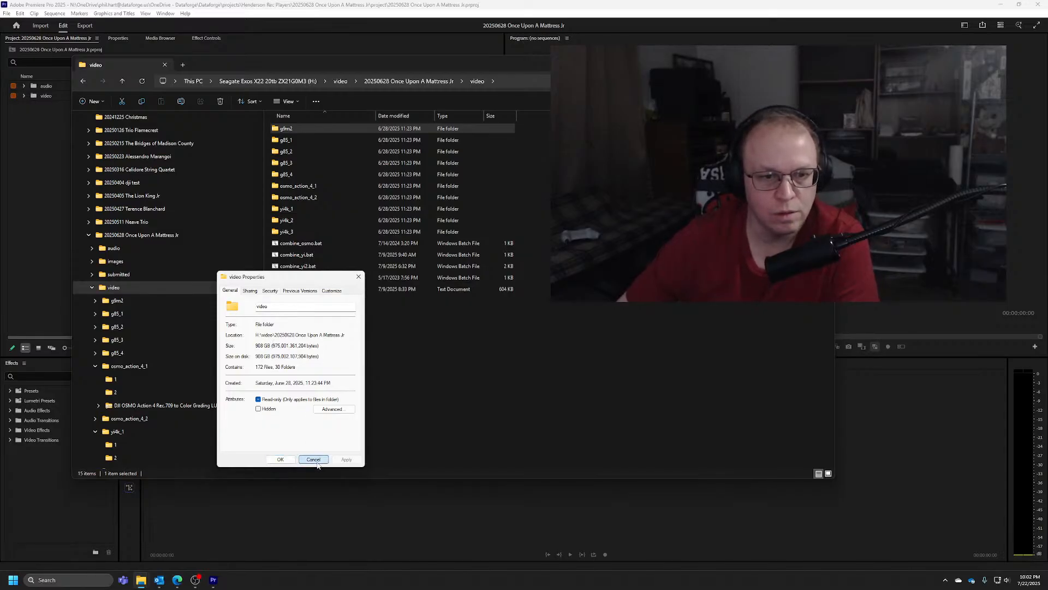
{"action": "left_click", "coordinate": [314, 459]}
Collapse the video folder in the folder tree and open the project's audio folder
{"action": "left_click", "coordinate": [92, 288]}
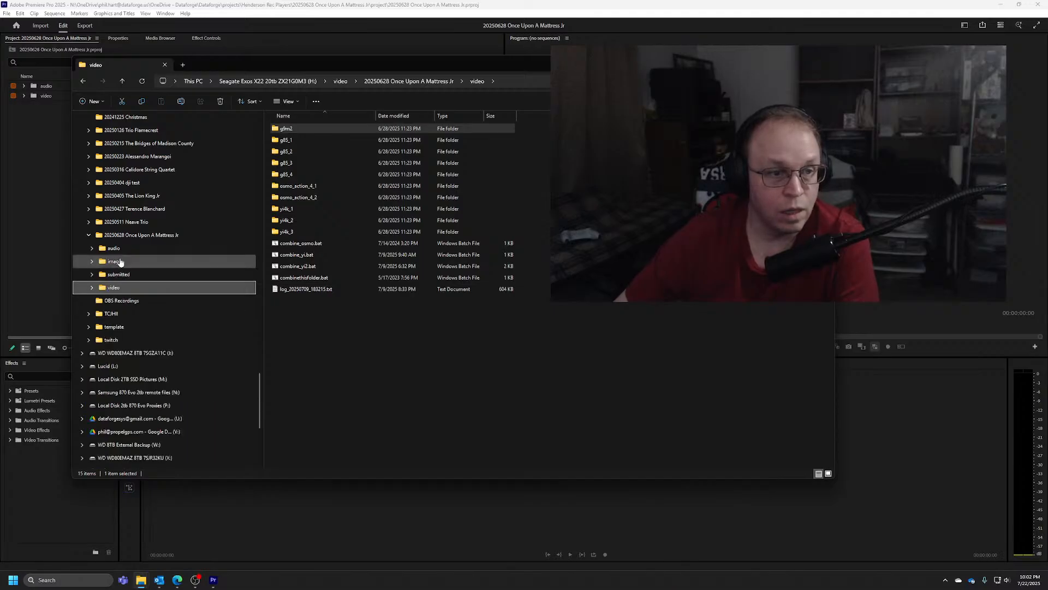
{"action": "left_click", "coordinate": [116, 250]}
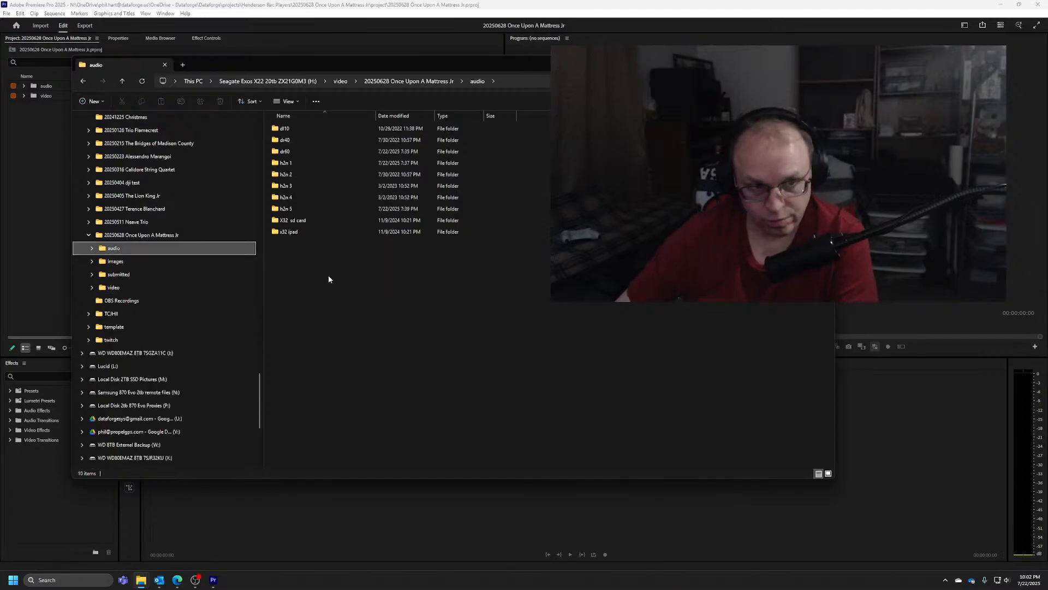
{"action": "left_click", "coordinate": [139, 237]}
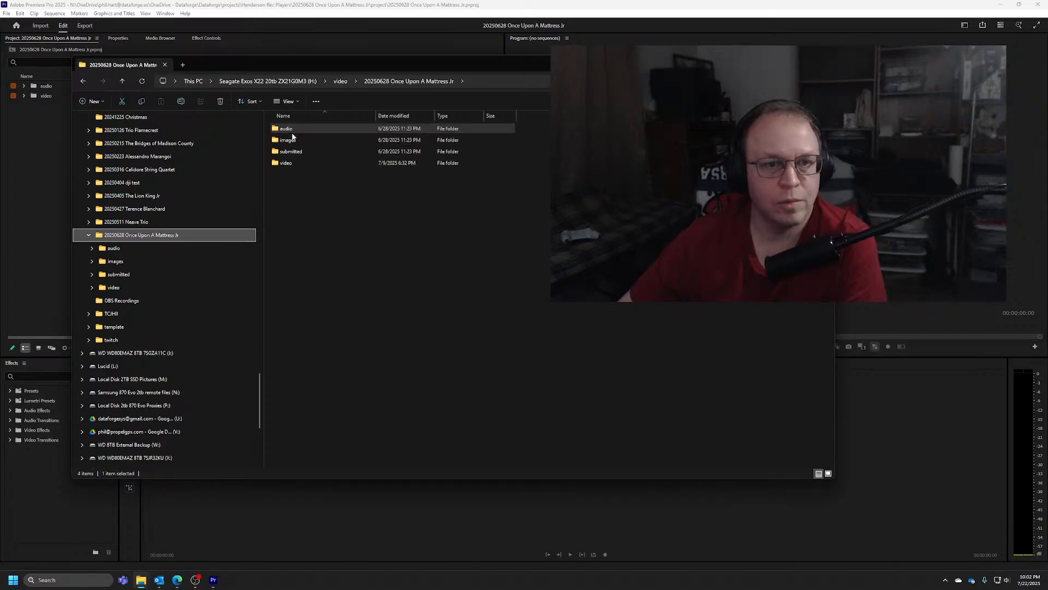
{"action": "double_click", "coordinate": [302, 131]}
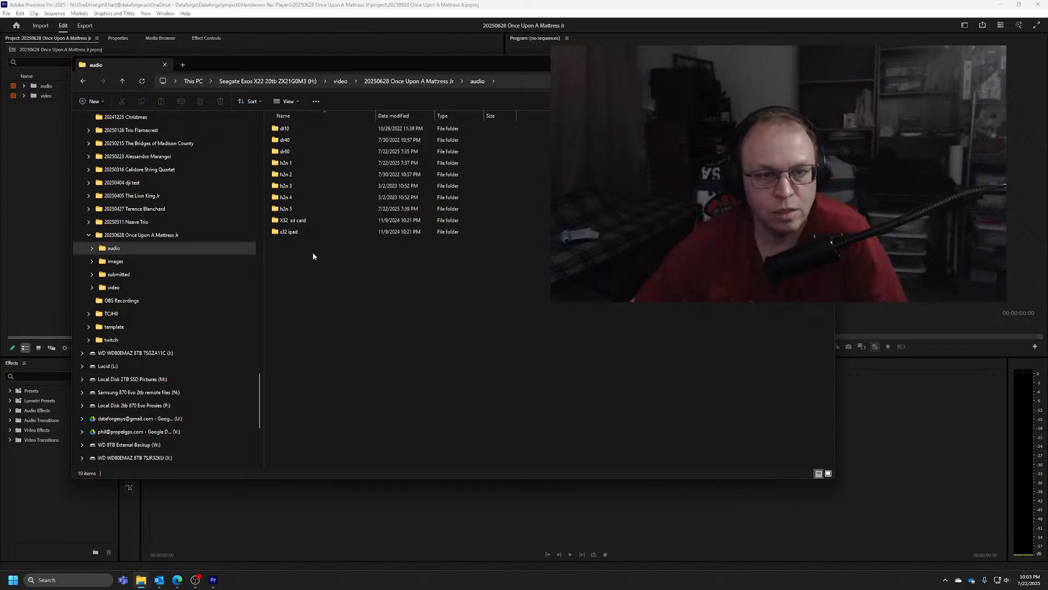
Open the dr60 audio folder, widen the Name column and add the Size column to the file list
{"action": "double_click", "coordinate": [294, 151]}
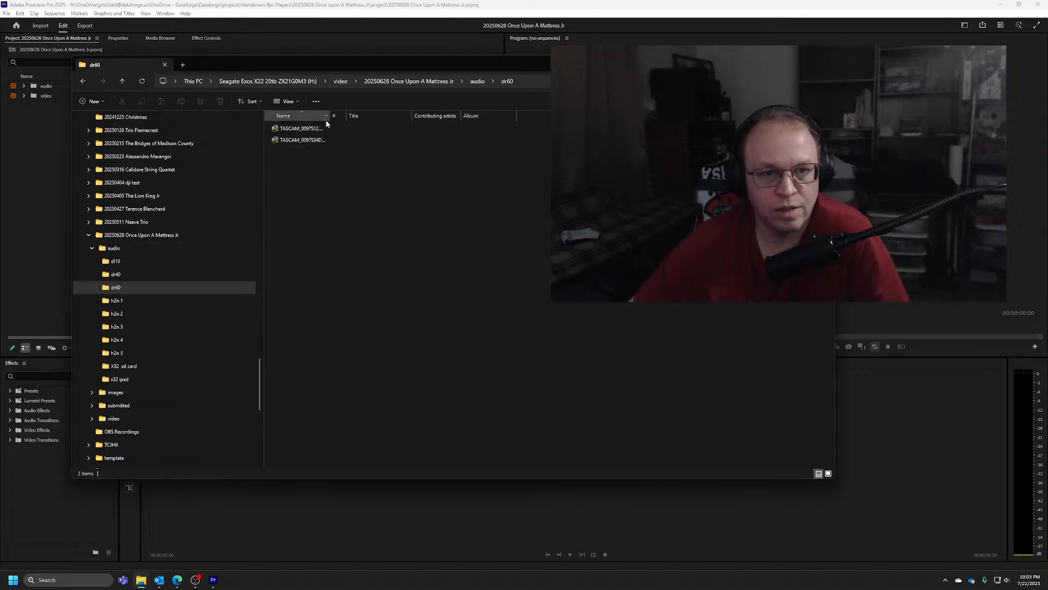
{"action": "left_click_drag", "start_coordinate": [331, 117], "coordinate": [392, 116]}
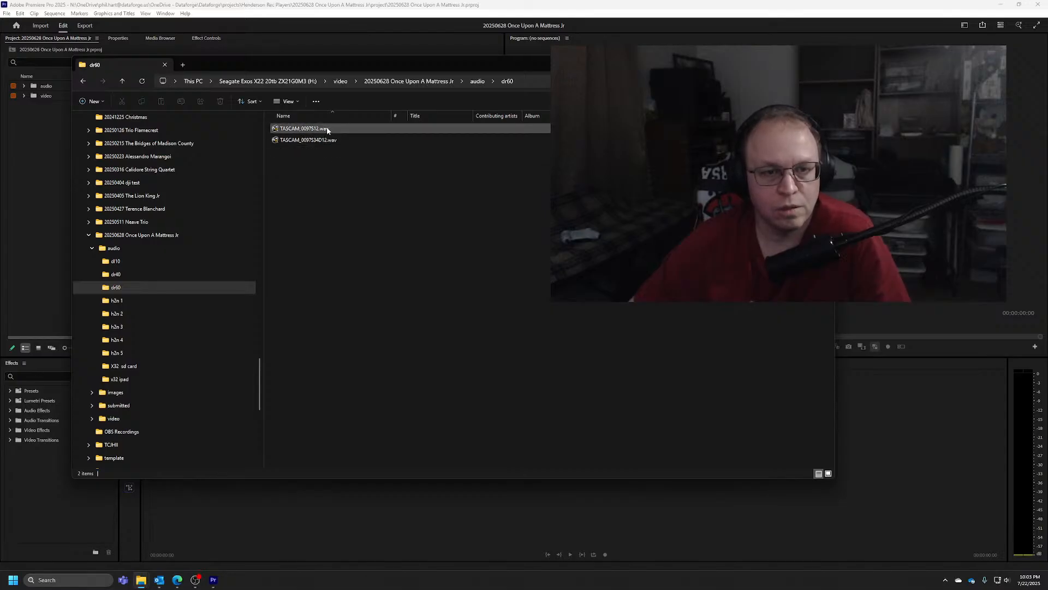
{"action": "left_click", "coordinate": [327, 129]}
{"action": "right_click", "coordinate": [361, 113]}
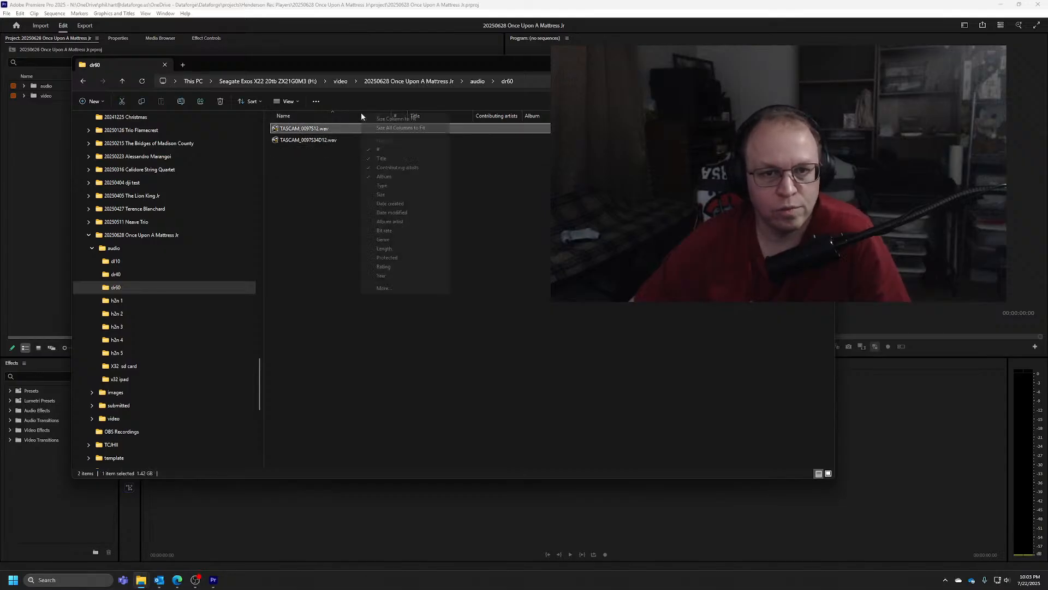
{"action": "left_click", "coordinate": [391, 194]}
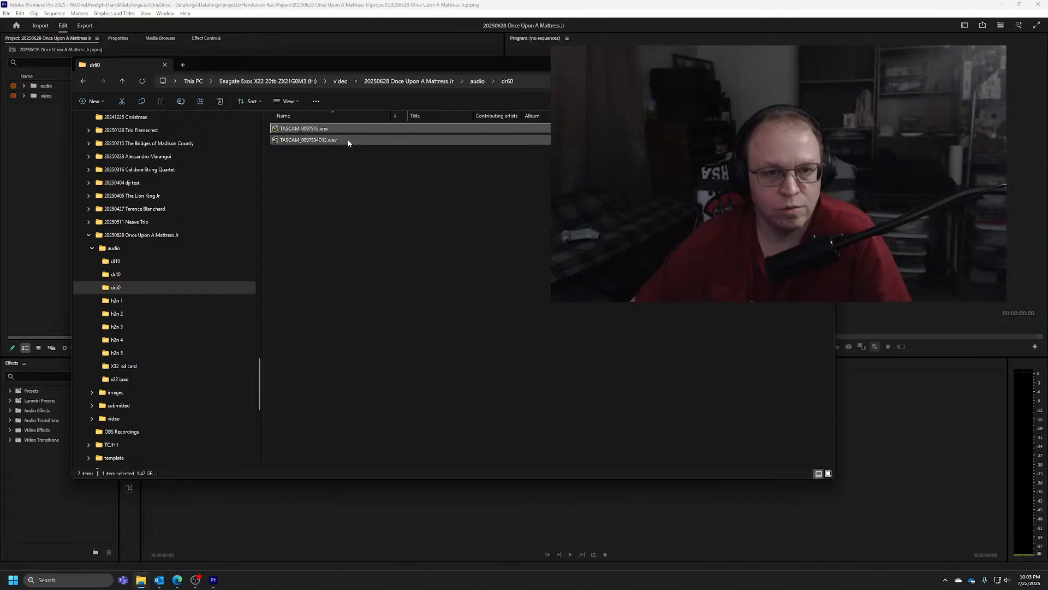
Examine the size and length of the two TASCAM WAV recordings in the dr60 folder
{"action": "mouse_move", "coordinate": [338, 131]}
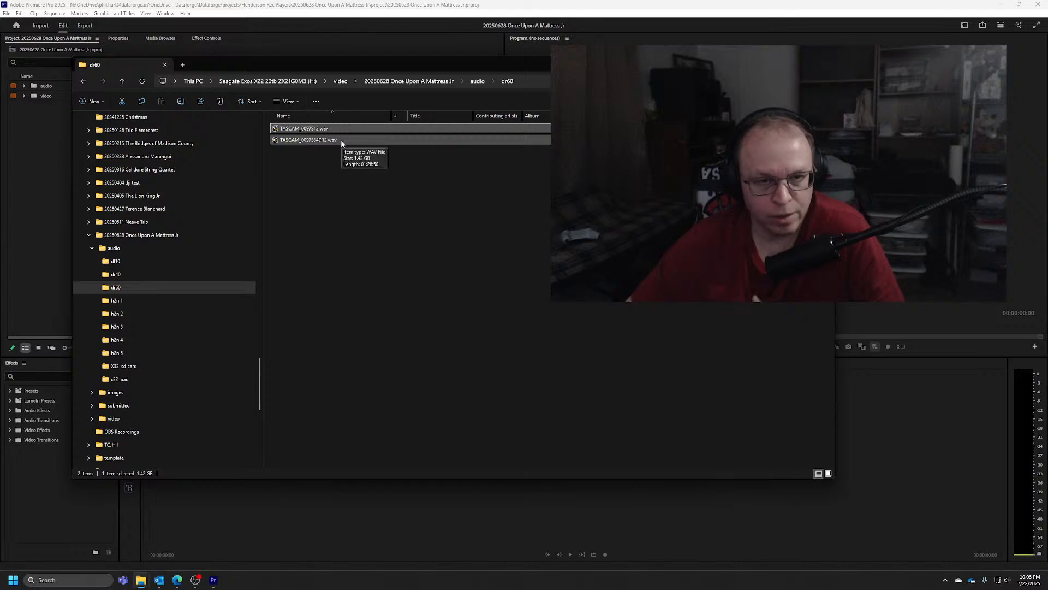
{"action": "left_click", "coordinate": [341, 139]}
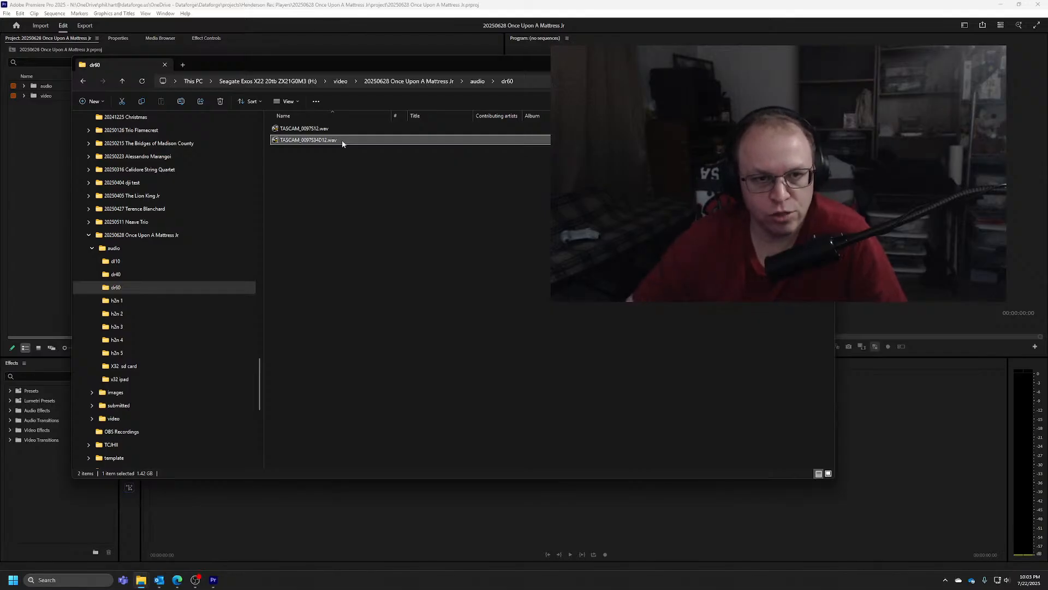
{"action": "left_click", "coordinate": [338, 131]}
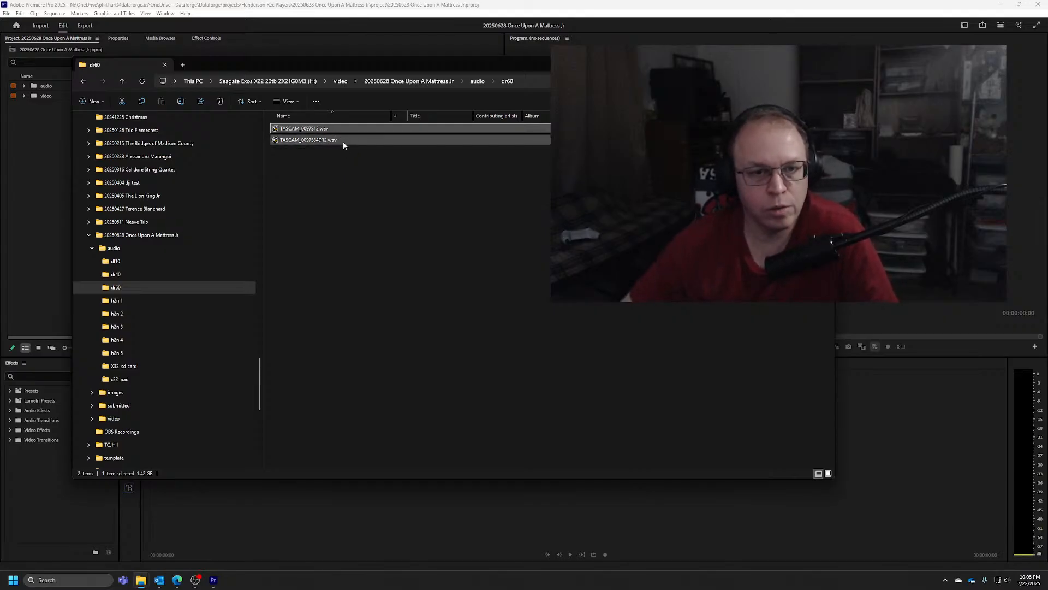
{"action": "left_click", "coordinate": [347, 142]}
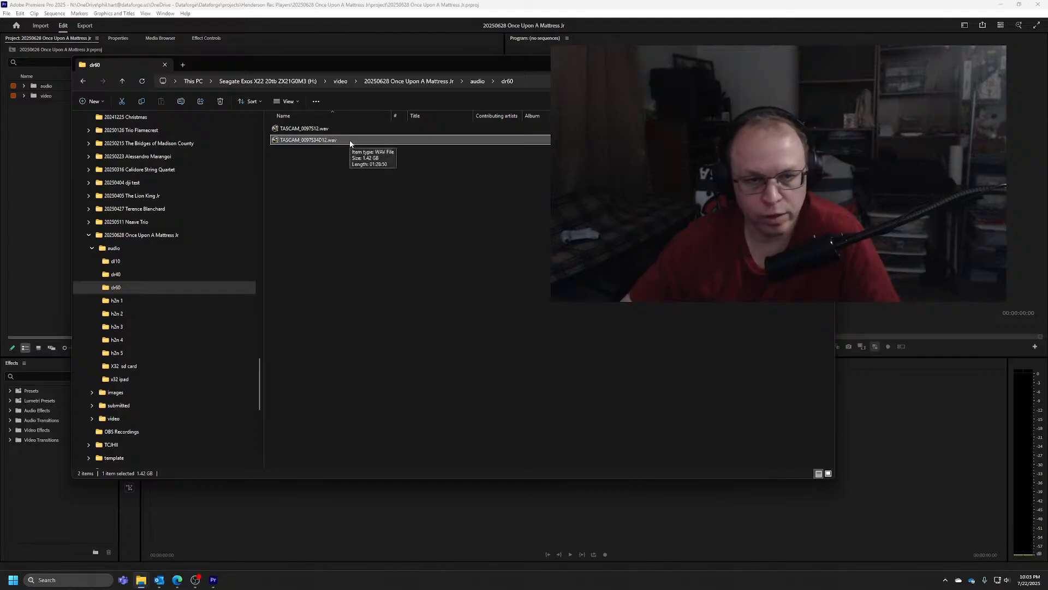
Open the h2n 1 audio folder, widen its Name column, add the Size column, and check the details of SR001MS.WAV
{"action": "left_click", "coordinate": [478, 82]}
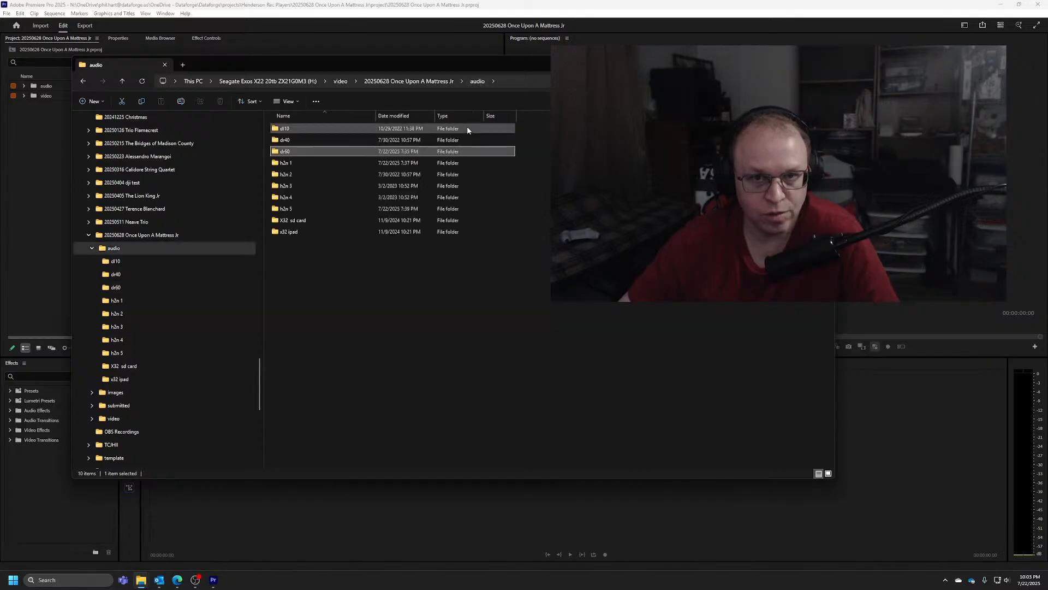
{"action": "double_click", "coordinate": [286, 164]}
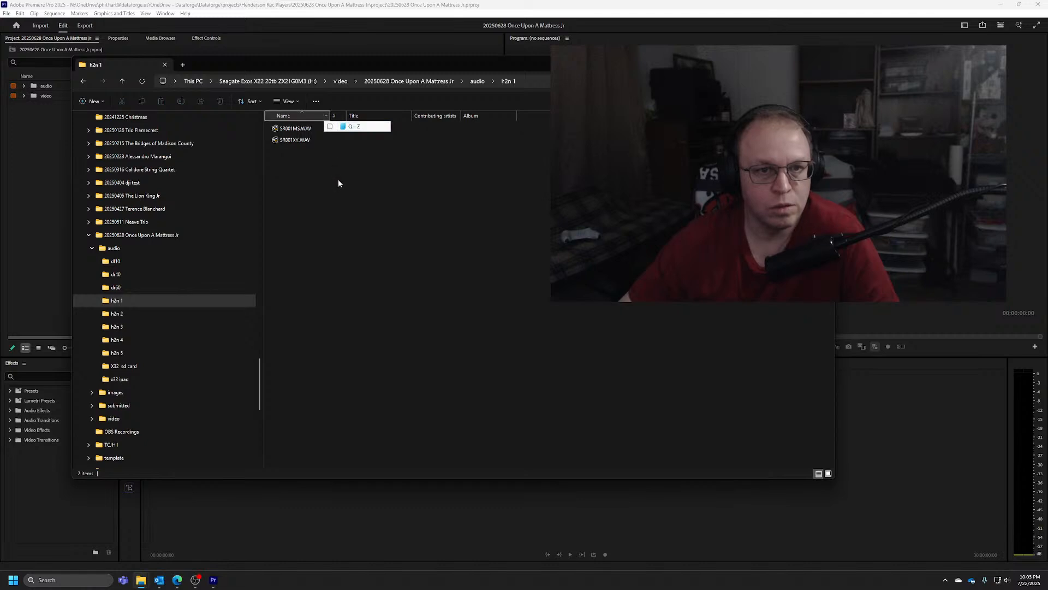
{"action": "left_click_drag", "start_coordinate": [331, 116], "coordinate": [355, 117]}
{"action": "right_click", "coordinate": [355, 117]}
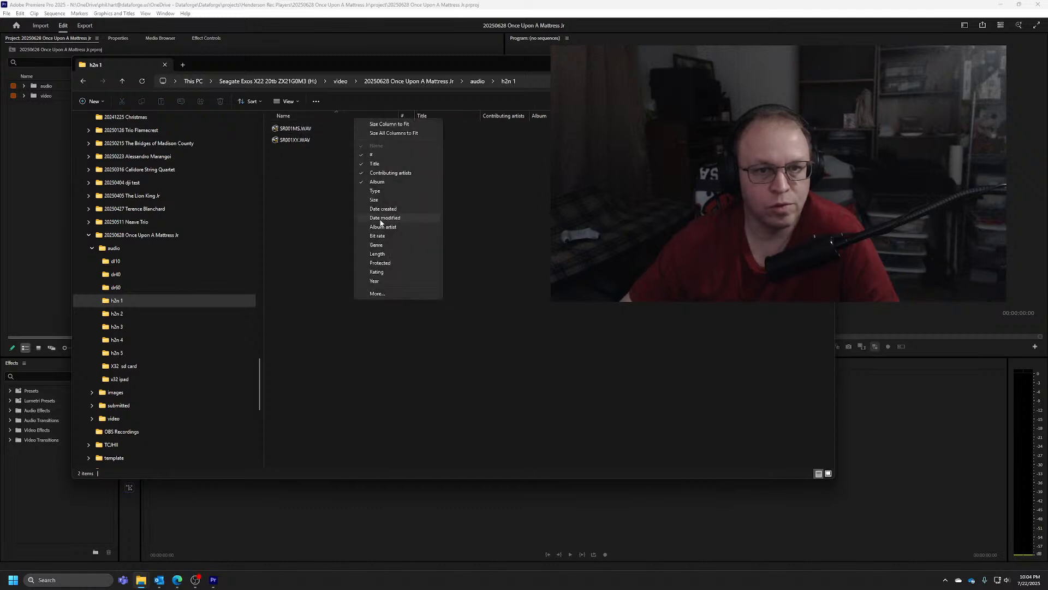
{"action": "left_click", "coordinate": [382, 201]}
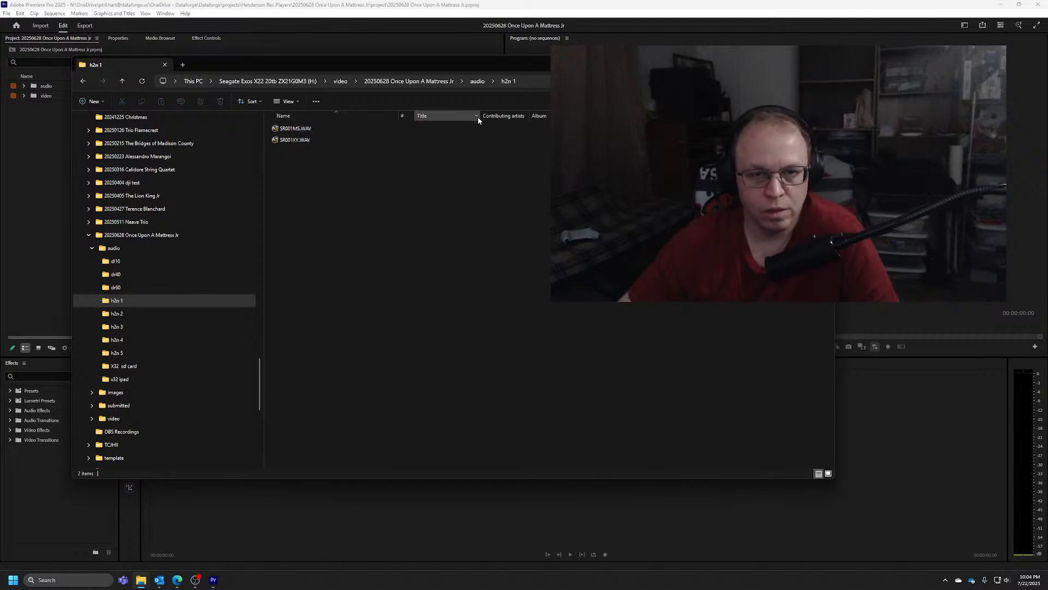
{"action": "mouse_move", "coordinate": [321, 130]}
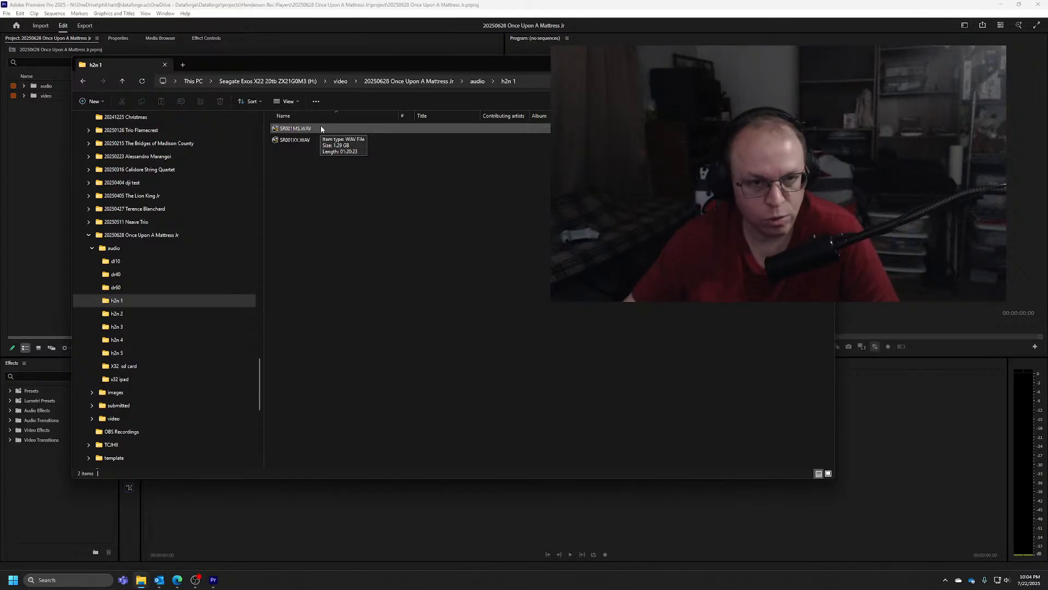
Look into the h2n 4 audio folder, and open h2n 5 and add the Size column to its file list
{"action": "left_click", "coordinate": [477, 81]}
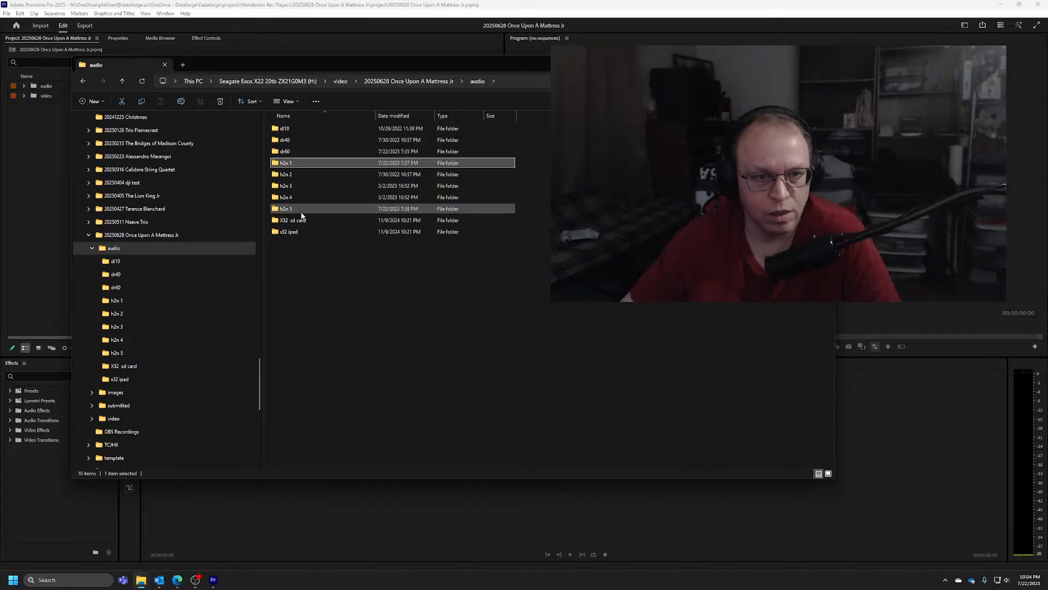
{"action": "double_click", "coordinate": [293, 196]}
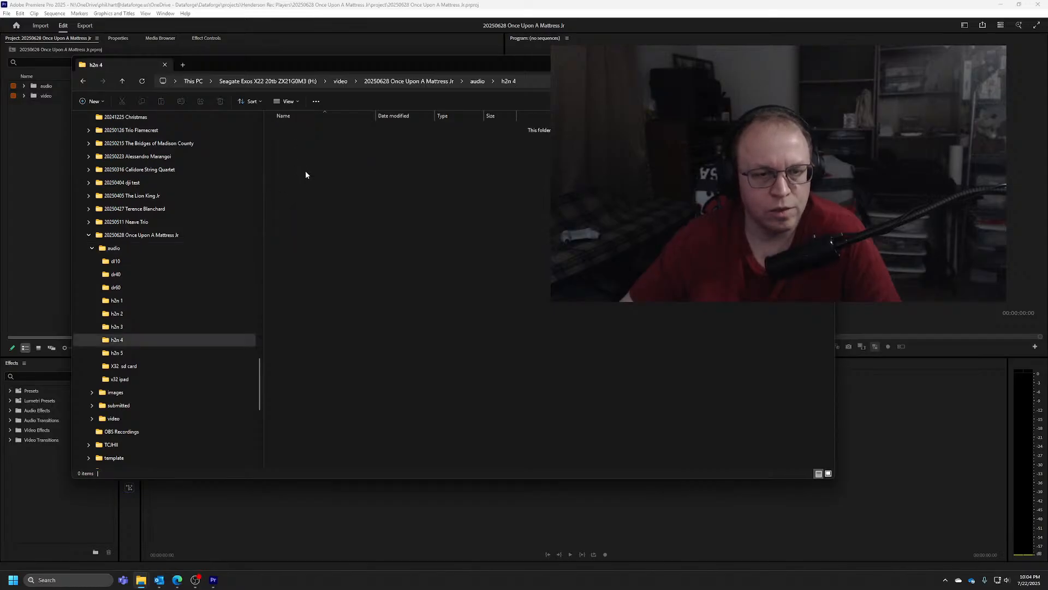
{"action": "key", "text": "alt+Left"}
{"action": "double_click", "coordinate": [300, 211]}
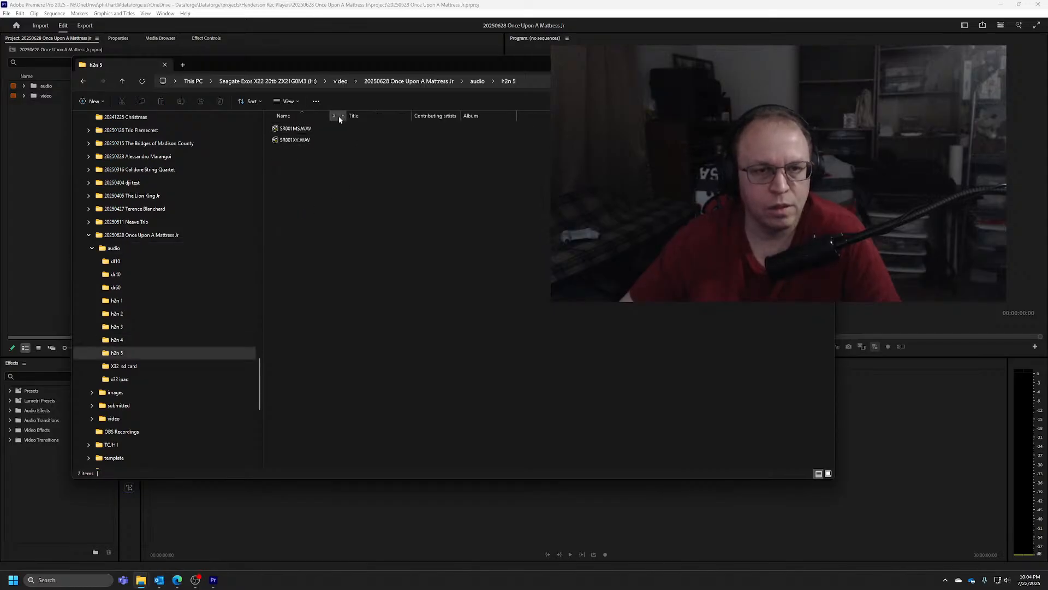
{"action": "right_click", "coordinate": [377, 115]}
{"action": "left_click", "coordinate": [409, 197]}
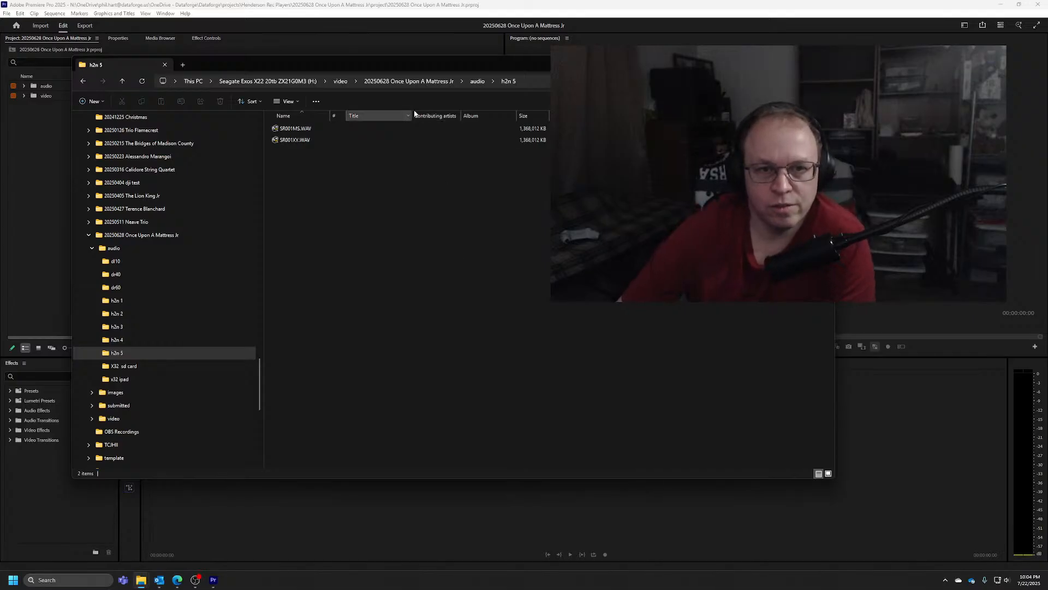
Go up to the 20250628 Once Upon A Mattress Jr folder and check the audio folder's total size in its properties
{"action": "left_click", "coordinate": [408, 80]}
{"action": "left_click", "coordinate": [378, 327]}
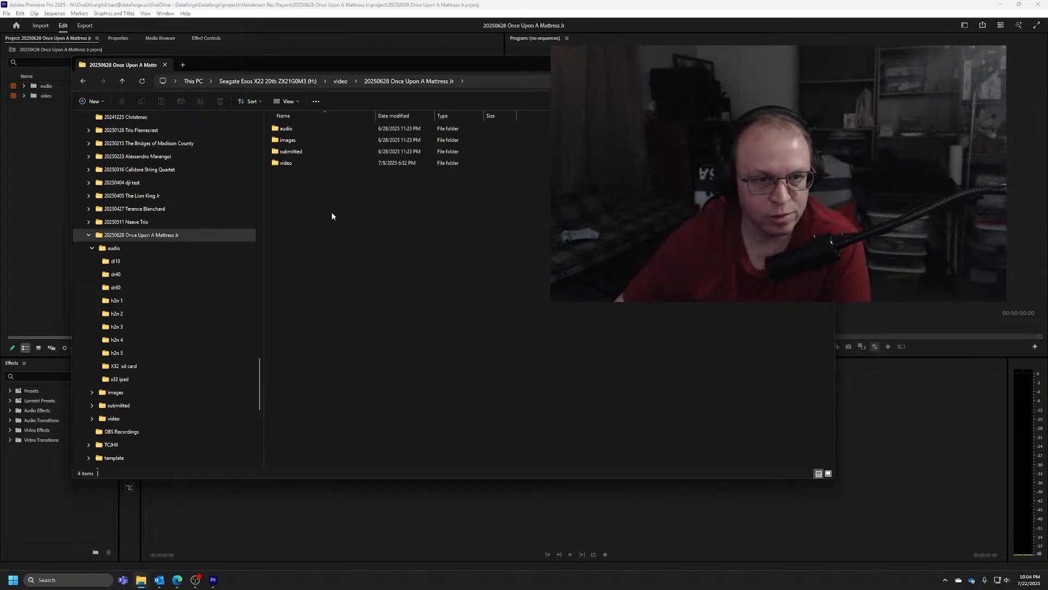
{"action": "left_click", "coordinate": [301, 154]}
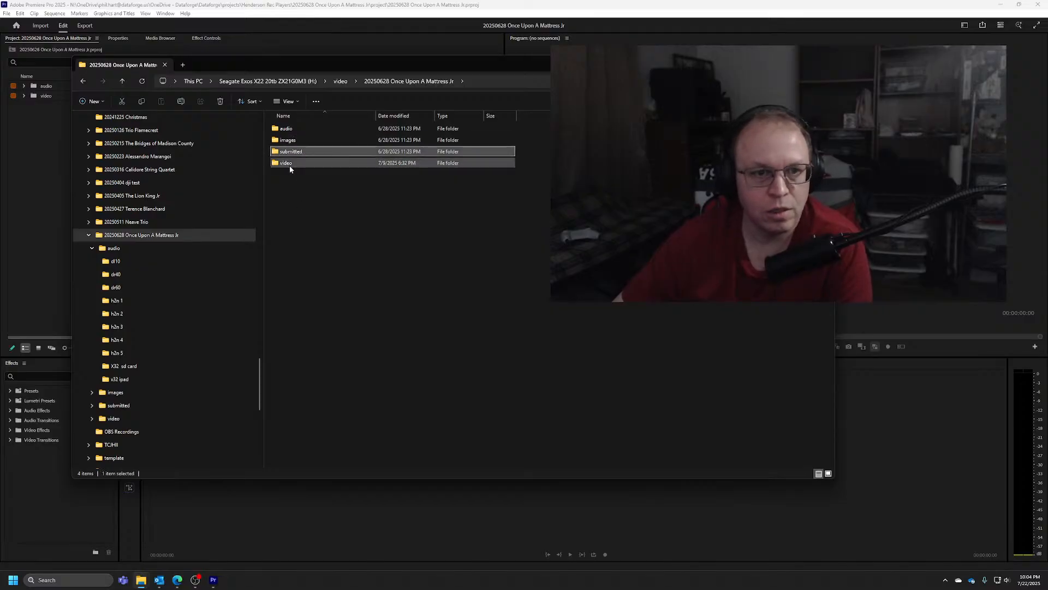
{"action": "right_click", "coordinate": [152, 235]}
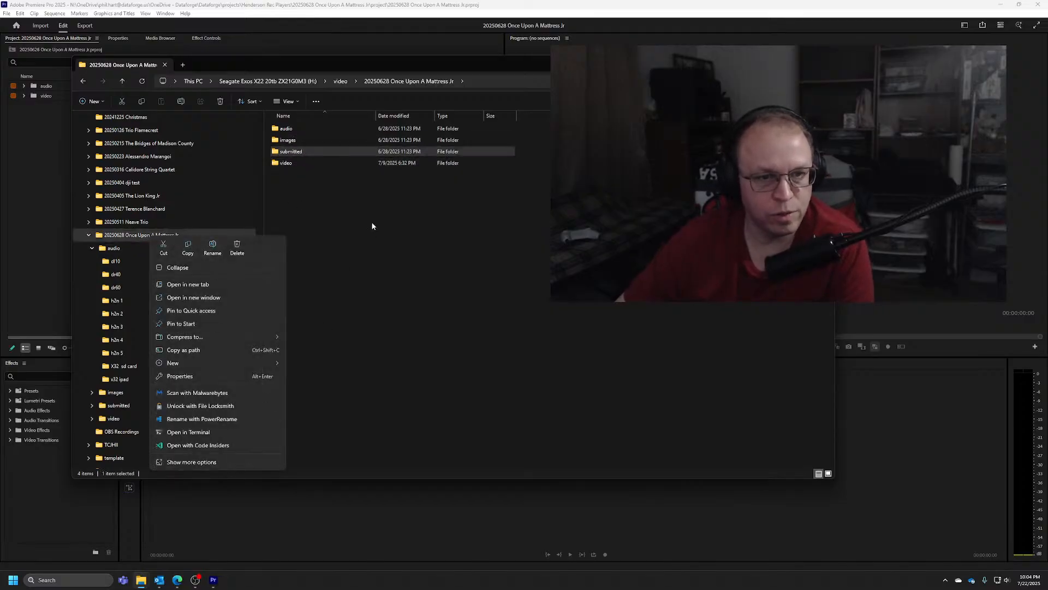
{"action": "right_click", "coordinate": [291, 129]}
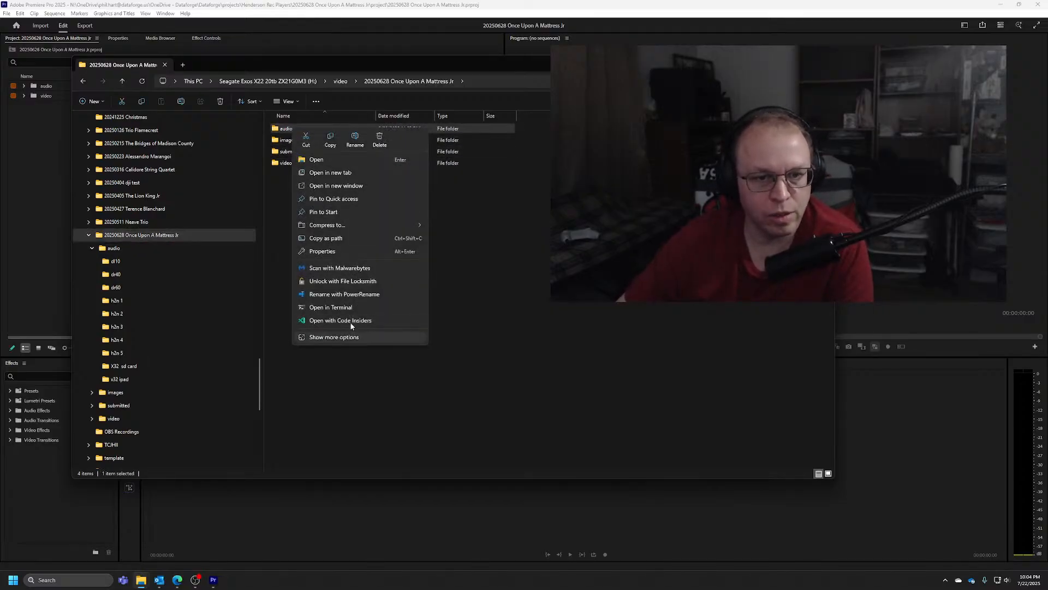
{"action": "left_click", "coordinate": [341, 251]}
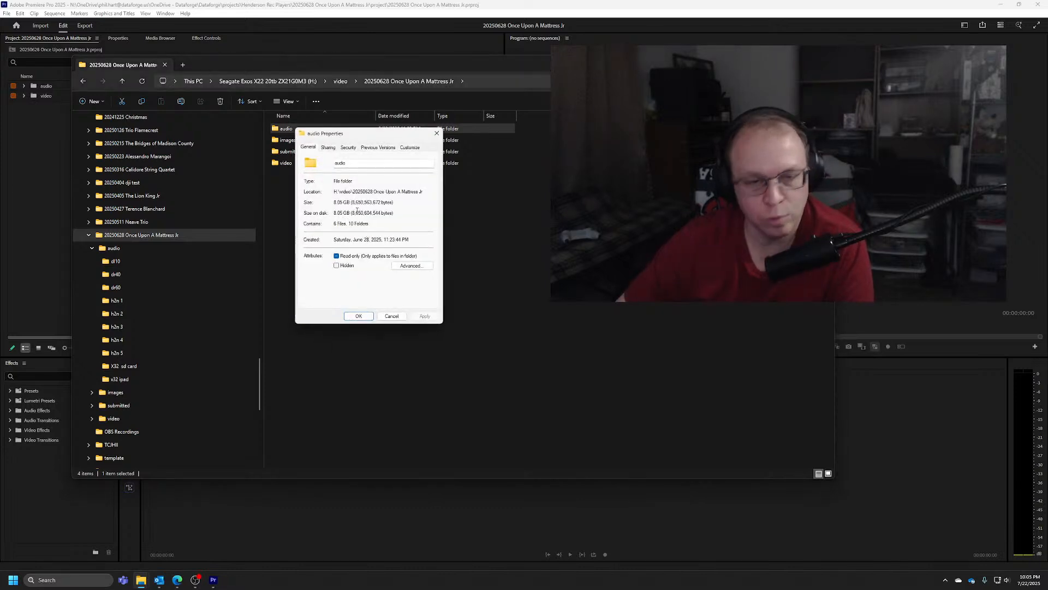
{"action": "left_click", "coordinate": [393, 316]}
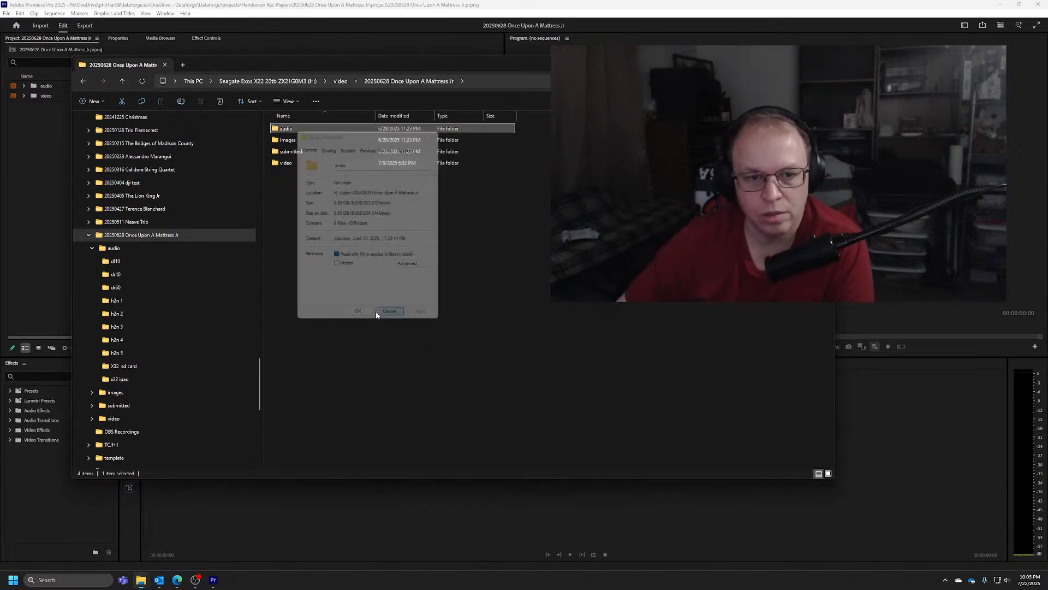
Check the total size of the 20250628 Once Upon A Mattress Jr folder in its properties and close them without changes
{"action": "right_click", "coordinate": [156, 242]}
{"action": "left_click", "coordinate": [211, 379]}
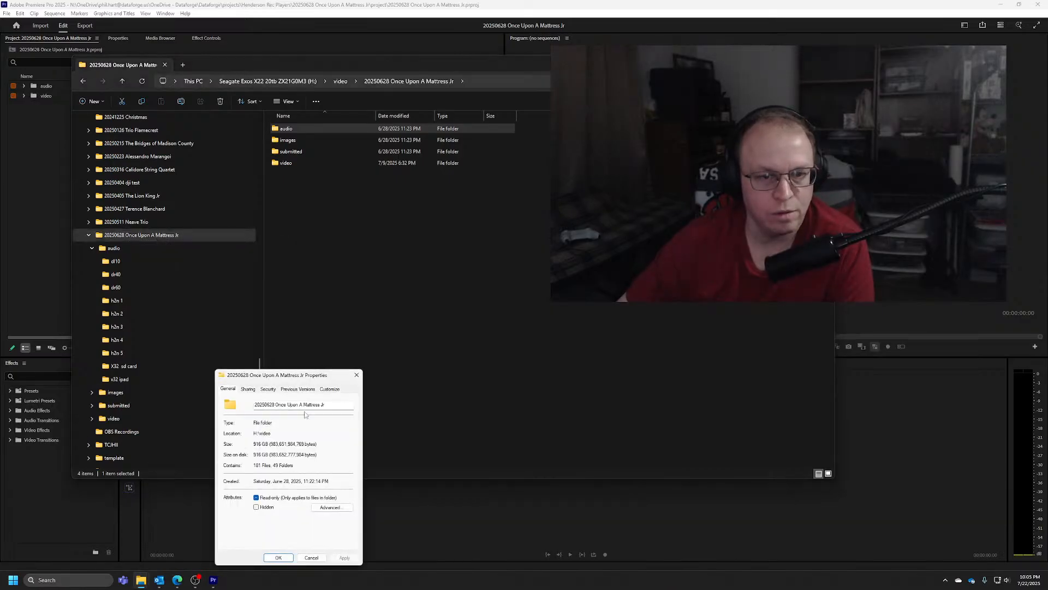
{"action": "left_click_drag", "start_coordinate": [299, 381], "coordinate": [357, 288]}
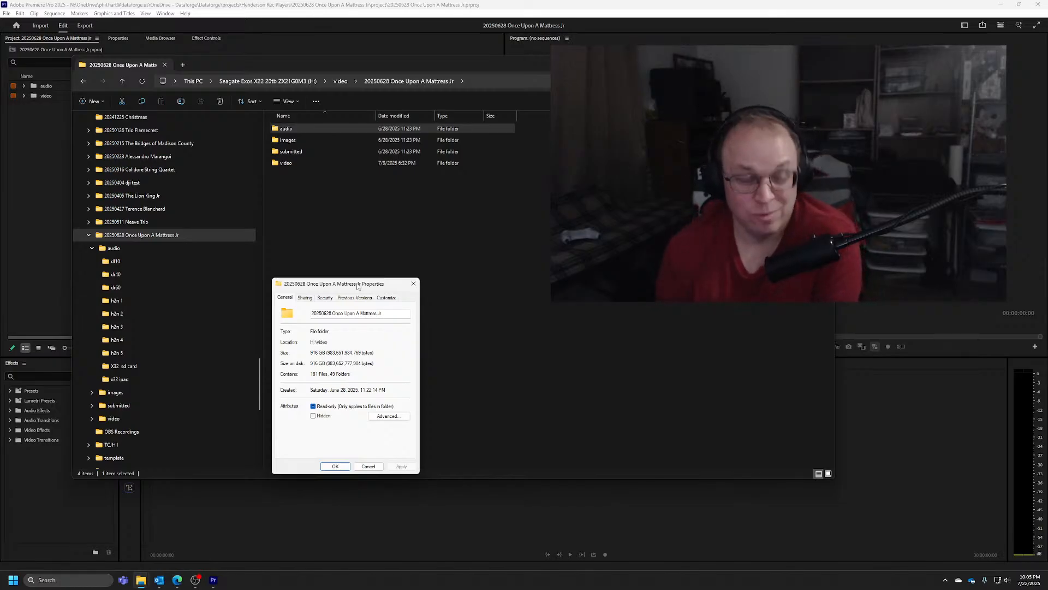
{"action": "left_click", "coordinate": [414, 283]}
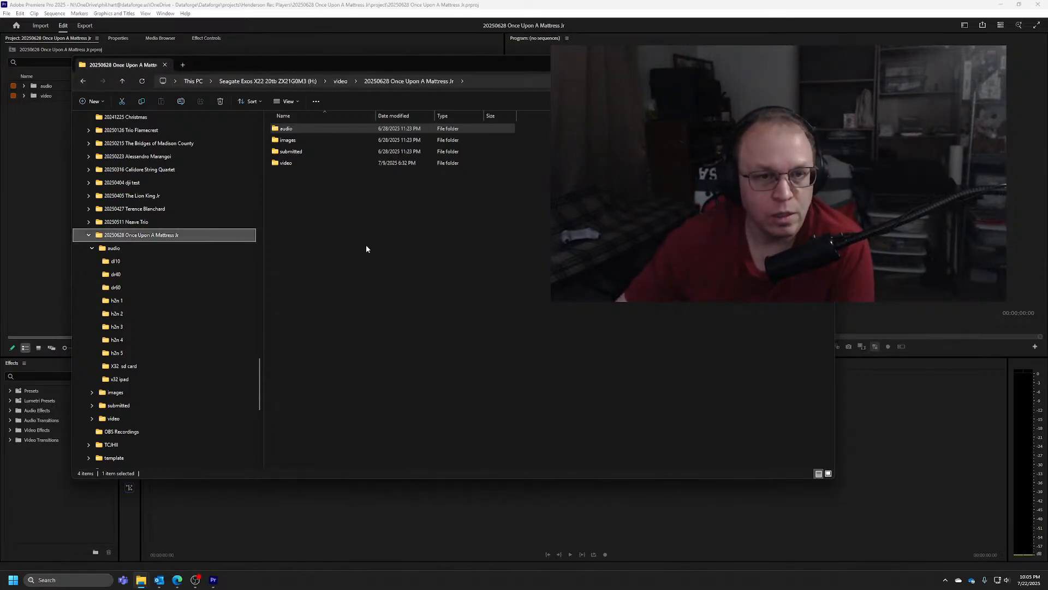
Collapse the audio folder in the folder tree and move the File Explorer window to uncover the Premiere Pro project bins
{"action": "left_click", "coordinate": [92, 248]}
{"action": "left_click", "coordinate": [345, 209]}
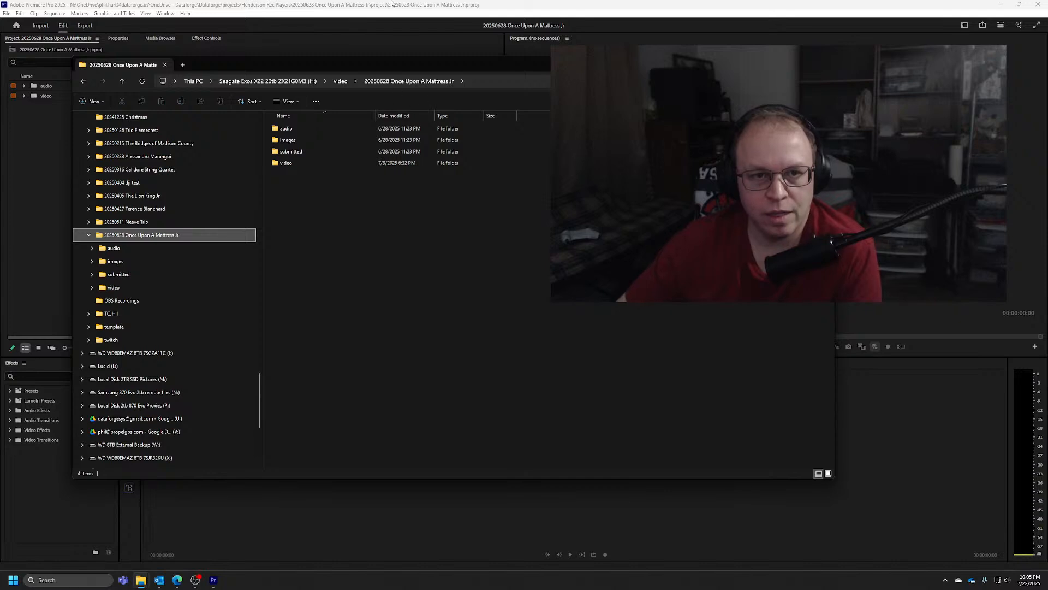
{"action": "left_click_drag", "start_coordinate": [391, 65], "coordinate": [648, 57]}
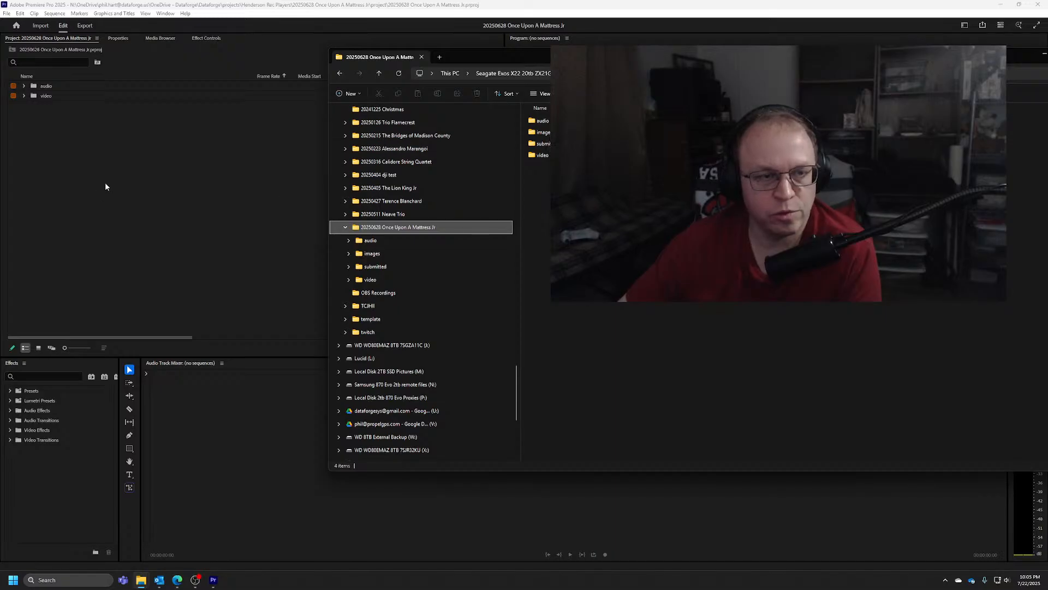
Look into the project's audio folder and its dr60 subfolder, and go back to the project folder
{"action": "double_click", "coordinate": [543, 121]}
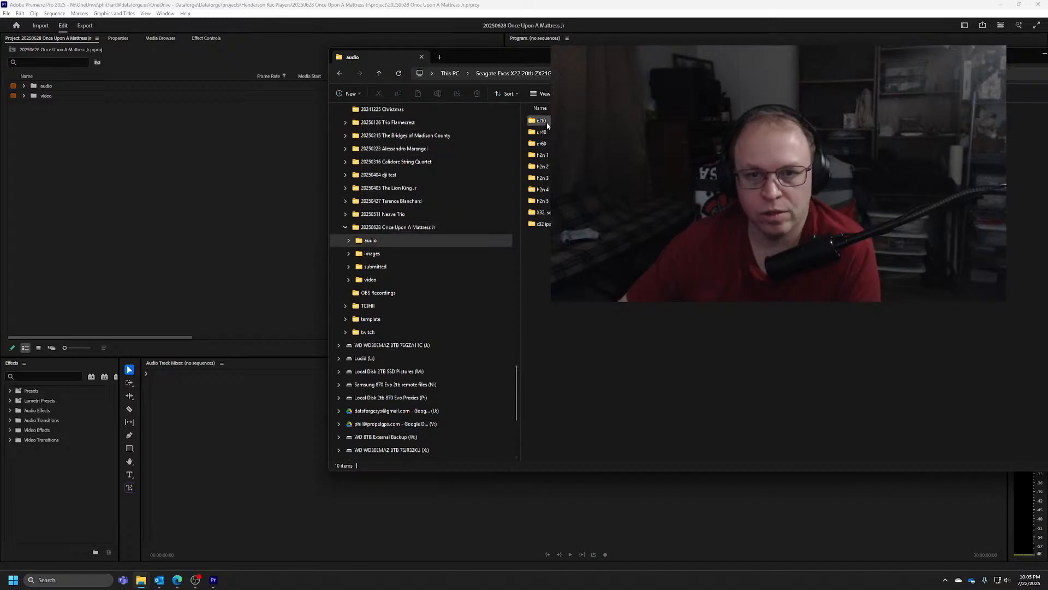
{"action": "left_click", "coordinate": [546, 132]}
{"action": "double_click", "coordinate": [540, 143]}
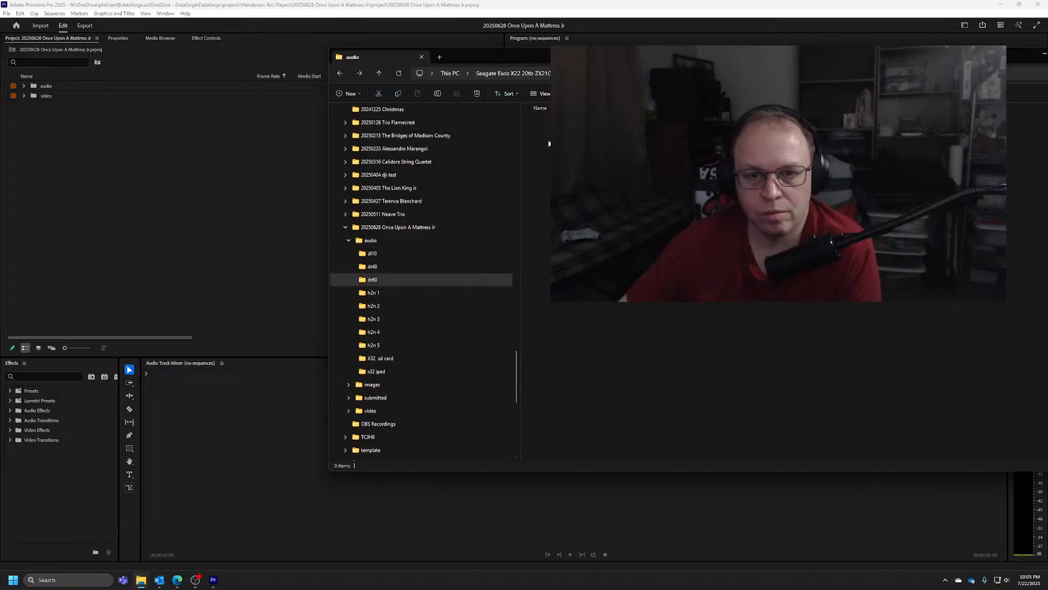
{"action": "key", "text": "alt+Left"}
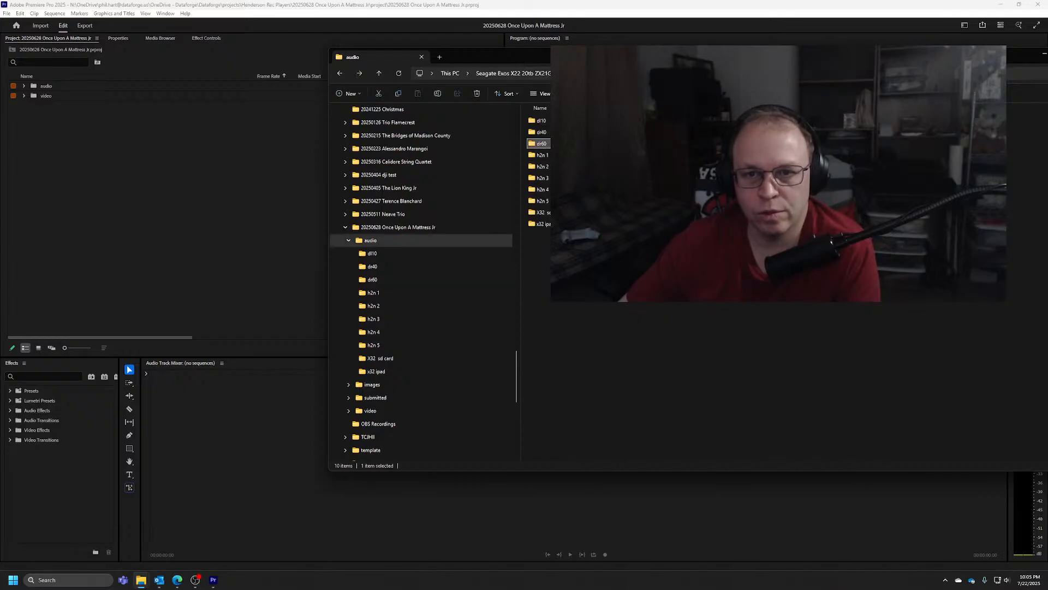
{"action": "key", "text": "alt+Left"}
Open folder 1 of g85_1 in the project's video folder and select a file there to check its size
{"action": "double_click", "coordinate": [541, 155]}
{"action": "double_click", "coordinate": [541, 132]}
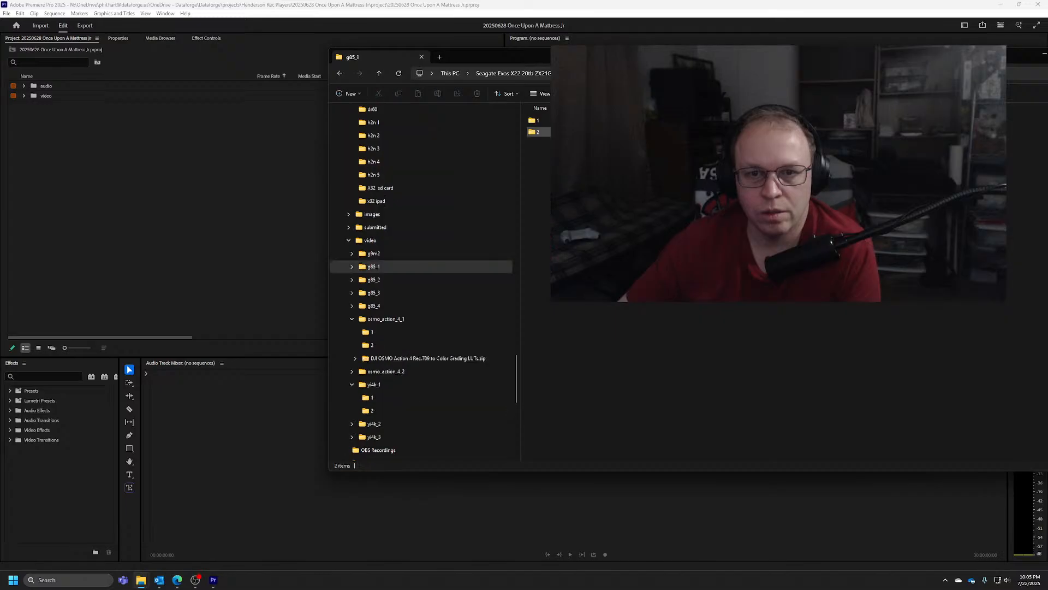
{"action": "double_click", "coordinate": [538, 120]}
{"action": "left_click", "coordinate": [542, 129]}
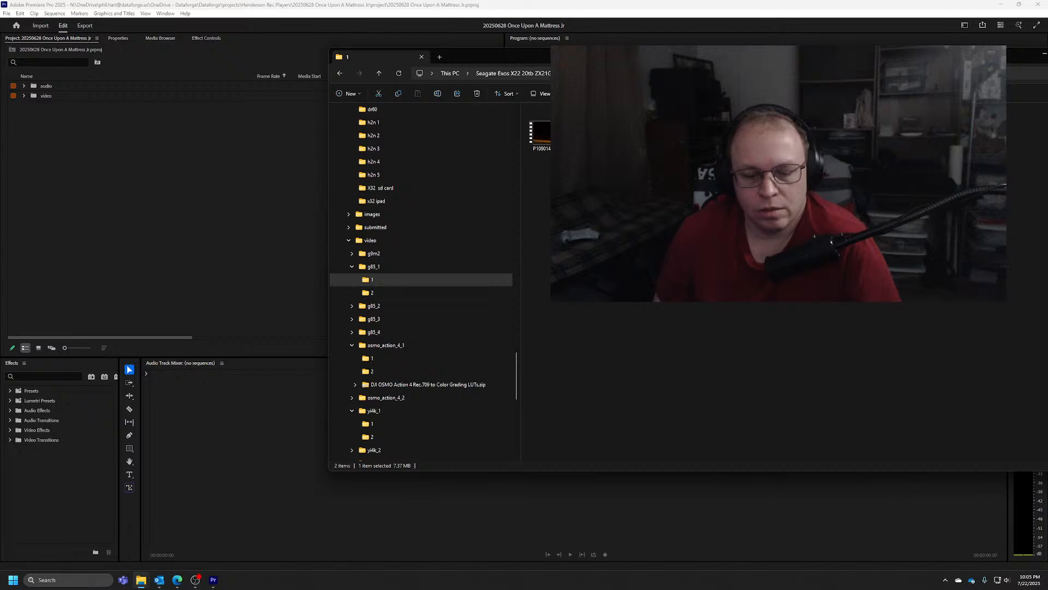
{"action": "left_click", "coordinate": [710, 218]}
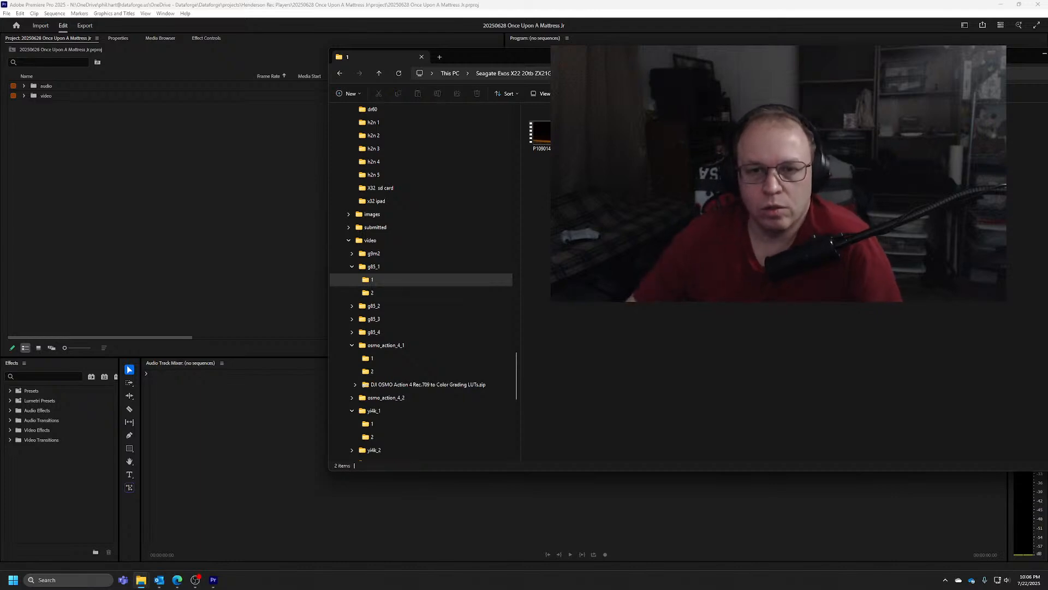
{"action": "left_click", "coordinate": [594, 134]}
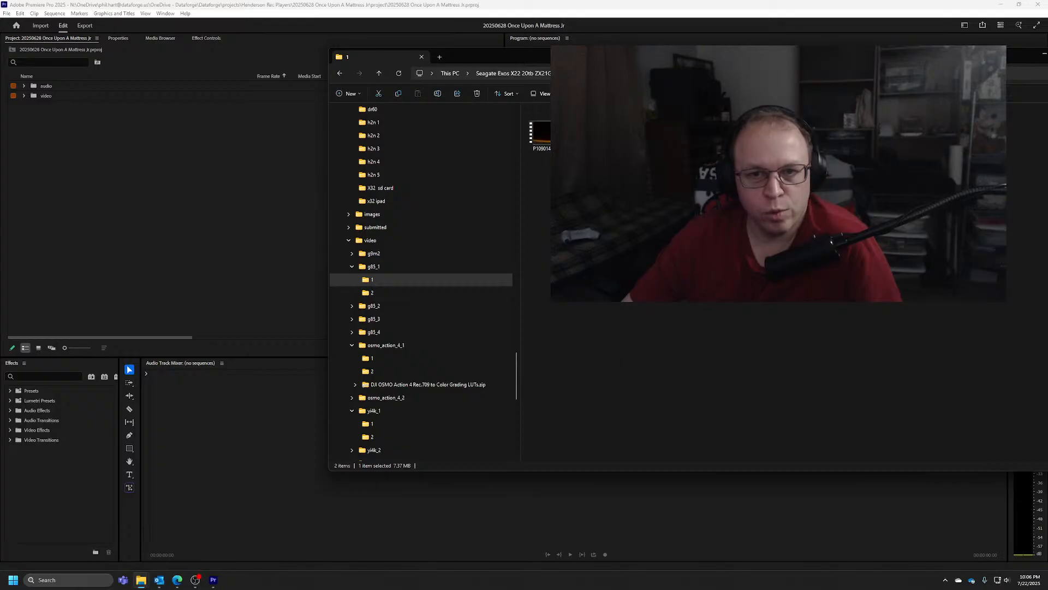
Return to the 20250628 Once Upon A Mattress Jr folder and switch to Premiere Pro
{"action": "left_click", "coordinate": [599, 73]}
{"action": "double_click", "coordinate": [598, 454]}
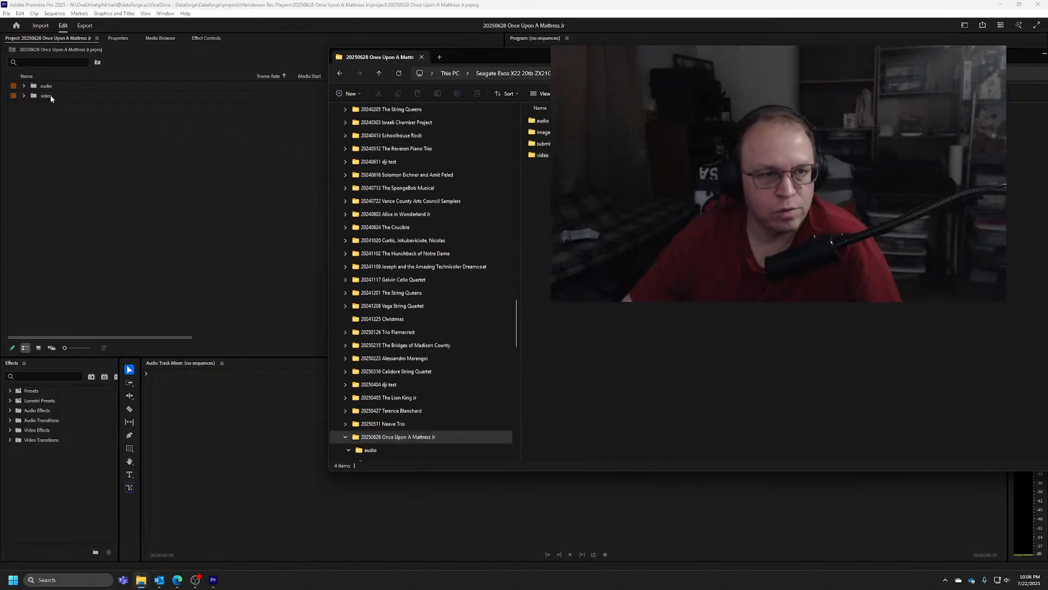
{"action": "left_click", "coordinate": [45, 129]}
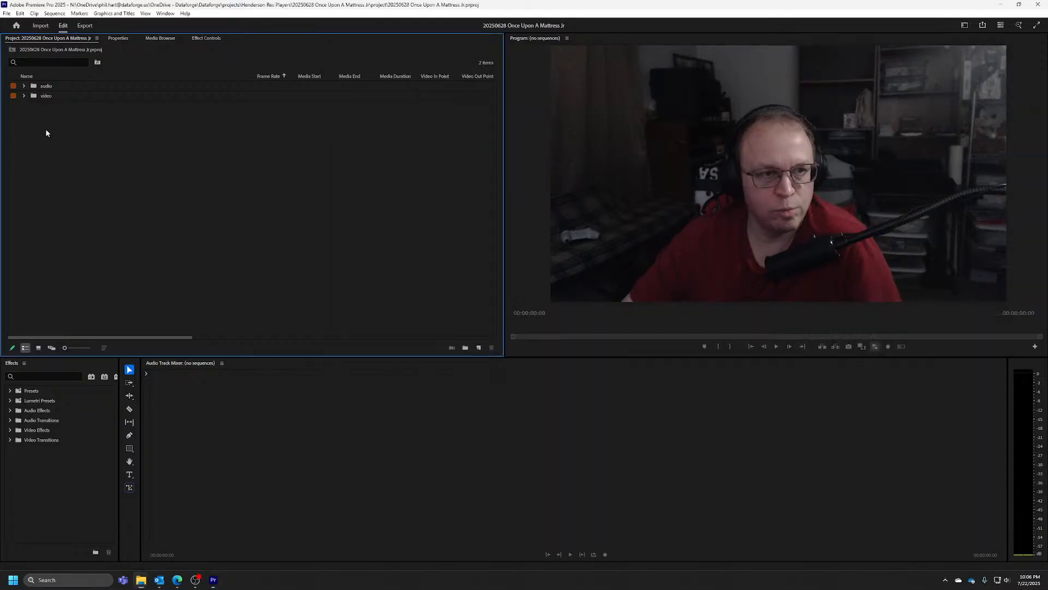
Switch to File Explorer, add a This PC tab, and place the window where all the drives can be seen
{"action": "mouse_move", "coordinate": [141, 583]}
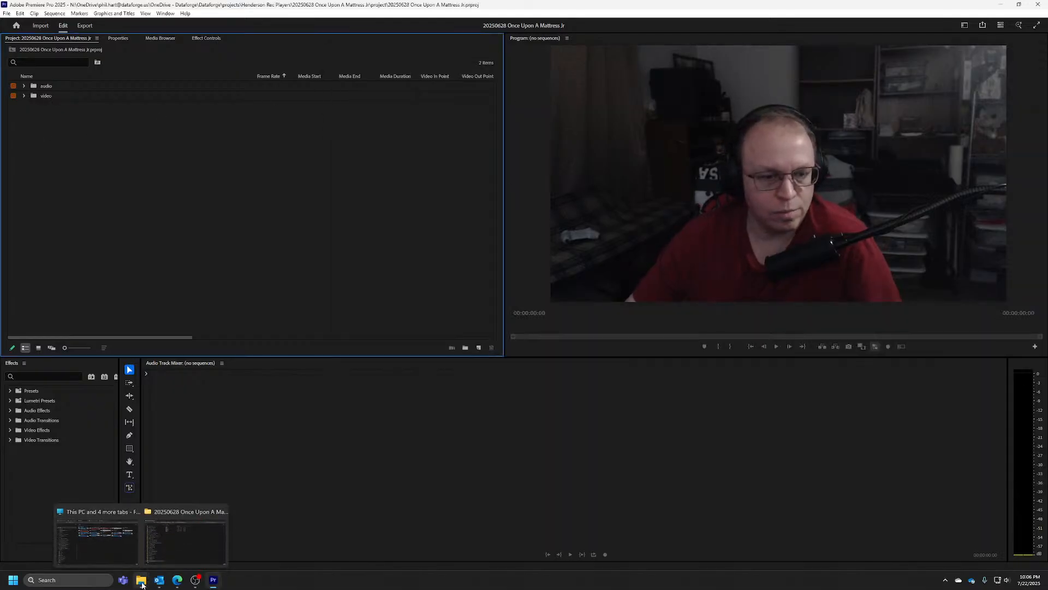
{"action": "left_click", "coordinate": [189, 546]}
{"action": "left_click", "coordinate": [441, 58]}
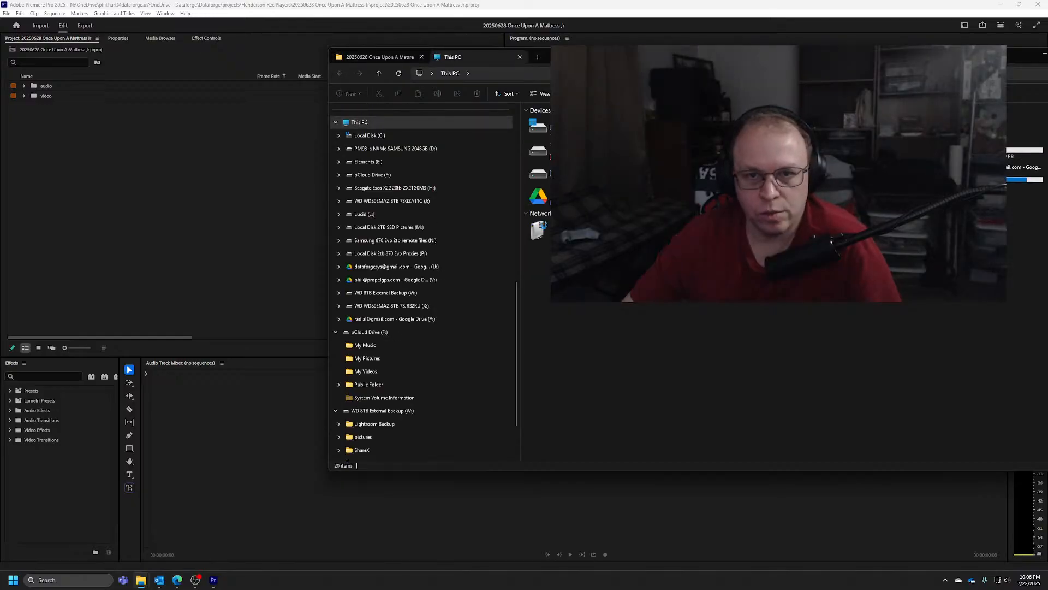
{"action": "left_click_drag", "start_coordinate": [610, 58], "coordinate": [274, 296]}
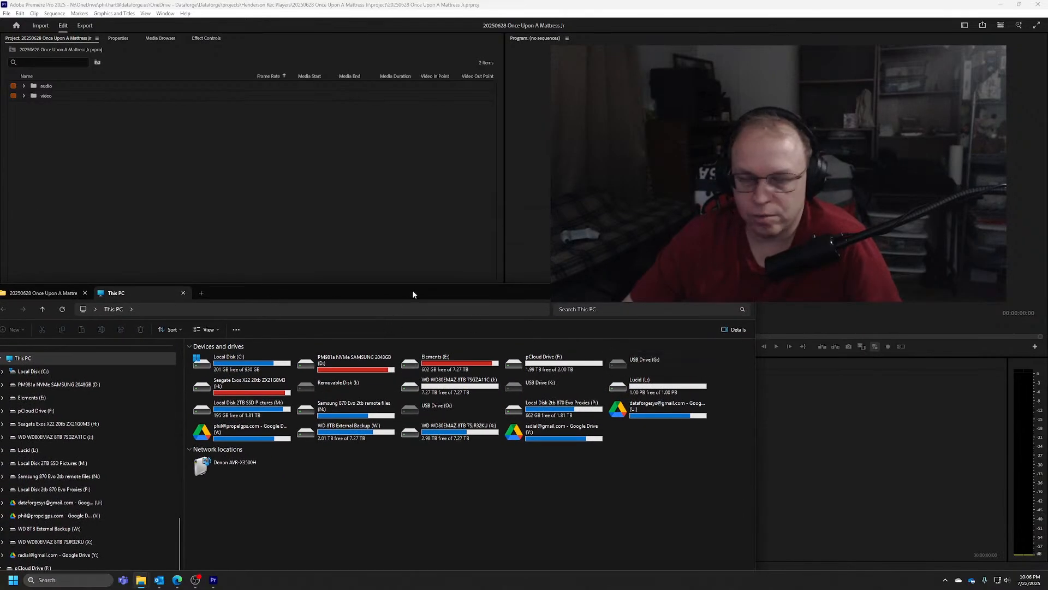
{"action": "left_click_drag", "start_coordinate": [411, 290], "coordinate": [416, 288]}
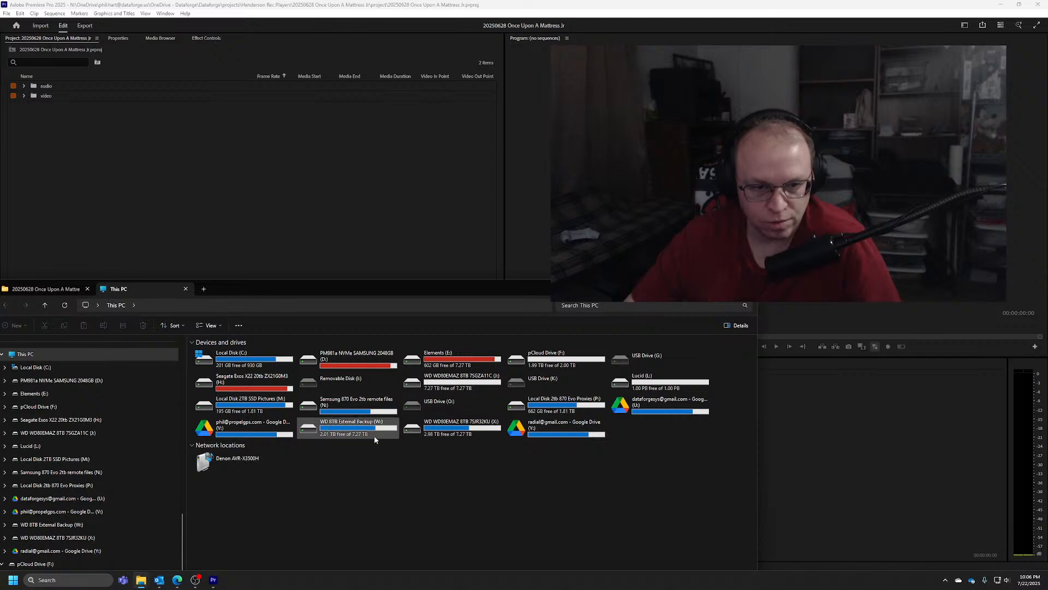
Open the 20250628 Once Upon A Mattress Jr folder on the Proxies (P:) drive and move the window clear of the project bins
{"action": "double_click", "coordinate": [581, 406]}
{"action": "left_click_drag", "start_coordinate": [342, 293], "coordinate": [377, 181]}
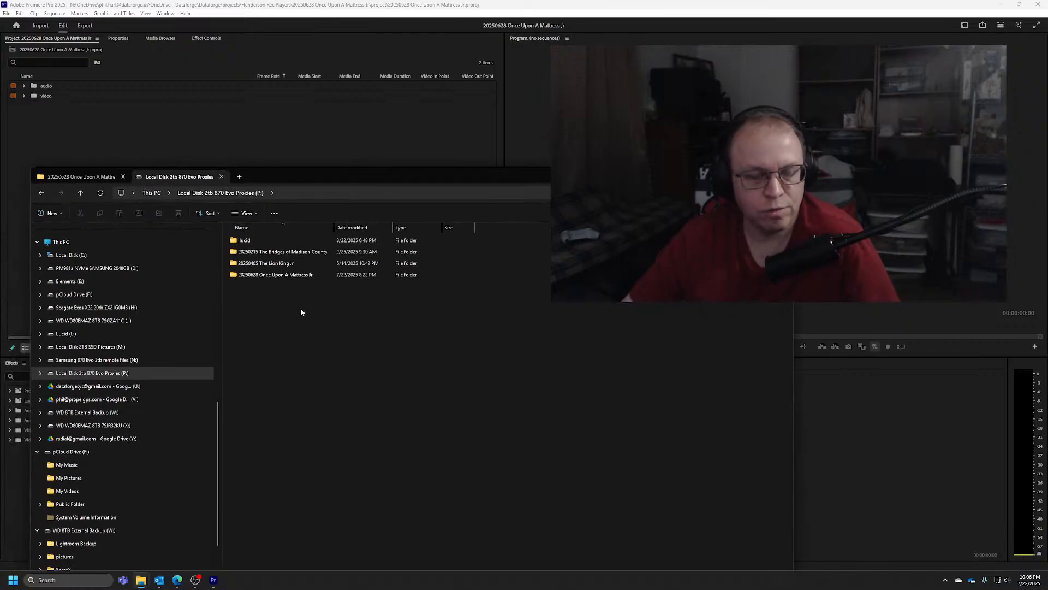
{"action": "double_click", "coordinate": [295, 274]}
{"action": "left_click_drag", "start_coordinate": [324, 178], "coordinate": [342, 157]}
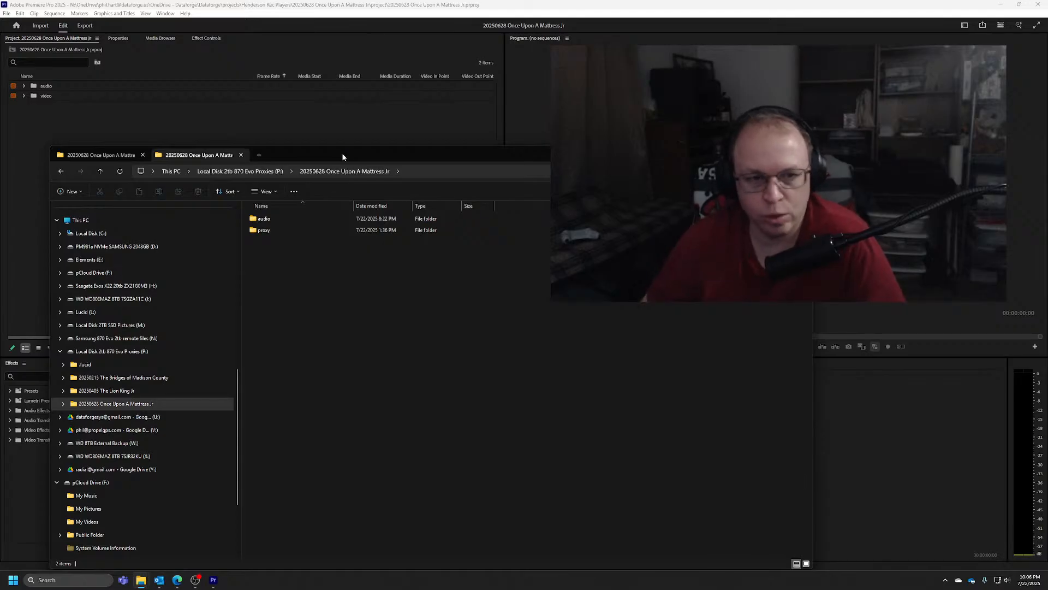
{"action": "left_click_drag", "start_coordinate": [320, 158], "coordinate": [497, 102]}
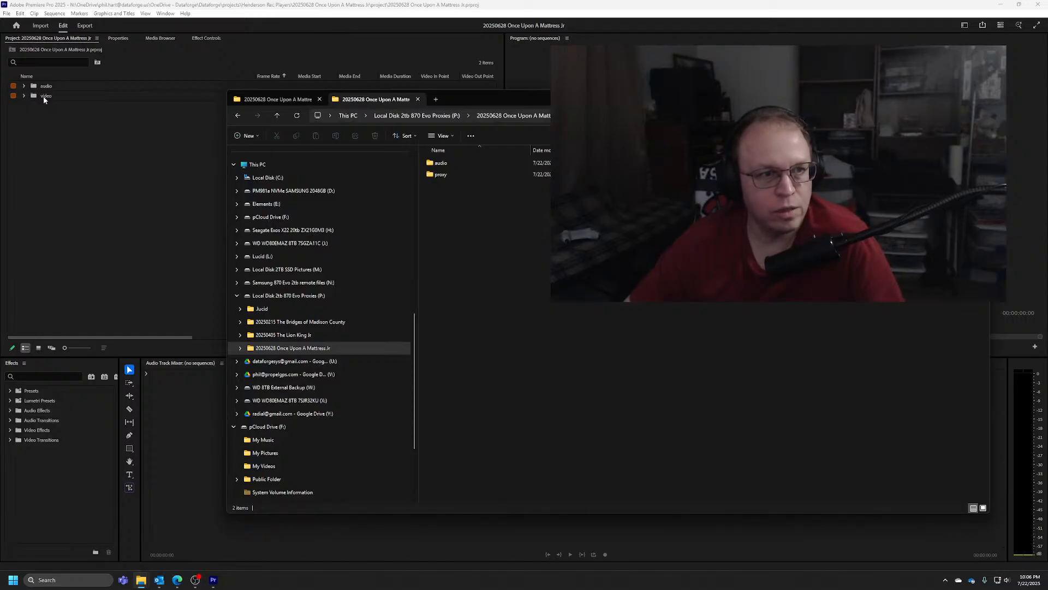
Switch to Premiere Pro and check the Create Proxies settings for the video bin without creating any proxies
{"action": "right_click", "coordinate": [43, 96]}
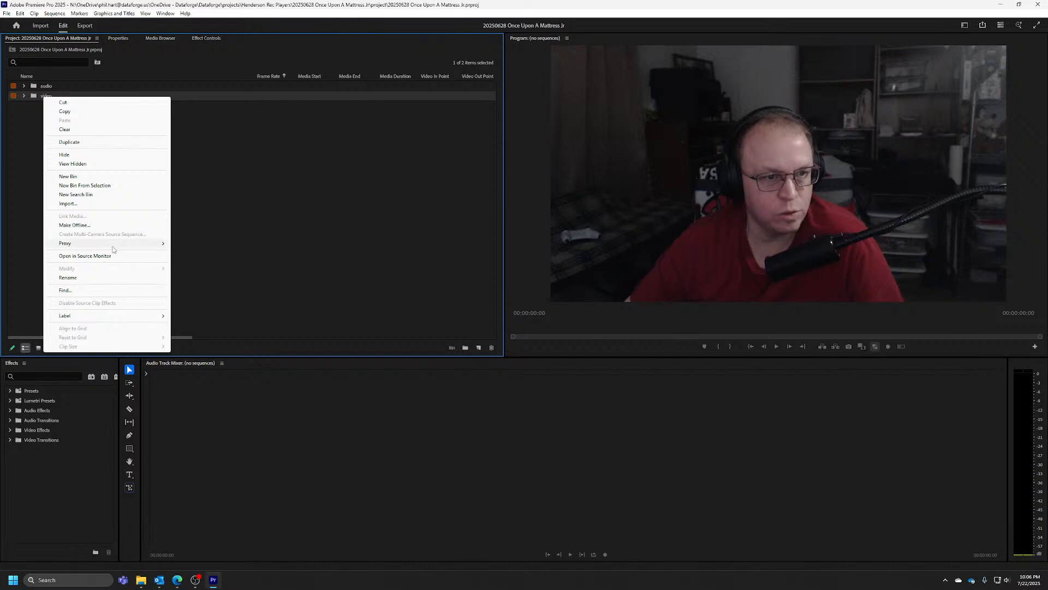
{"action": "mouse_move", "coordinate": [112, 244]}
{"action": "left_click", "coordinate": [222, 245]}
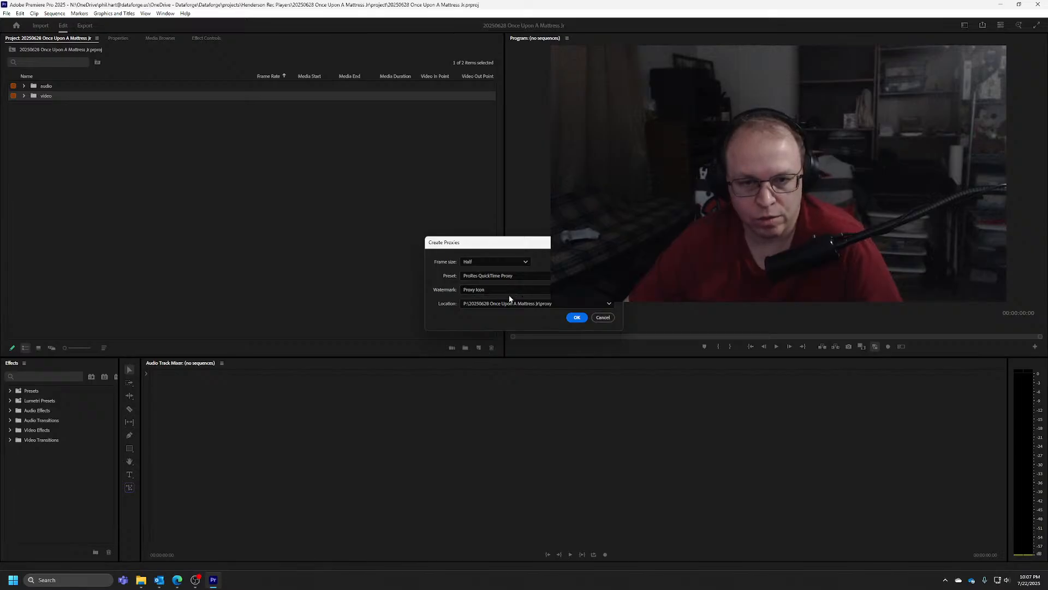
{"action": "left_click", "coordinate": [603, 318]}
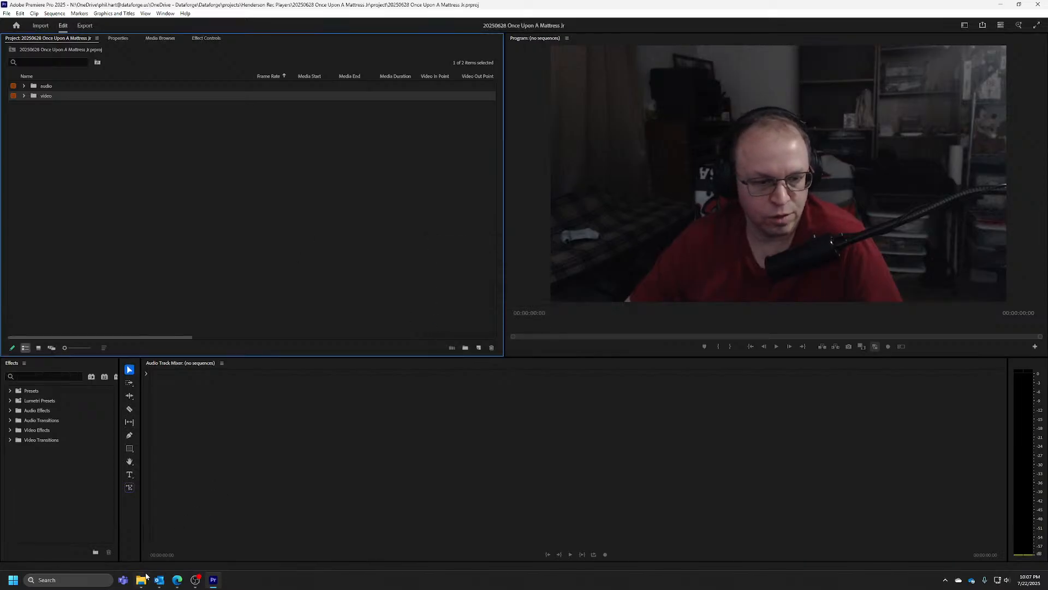
Look through the project's proxy folder on the P: drive with full file names shown, and go back to the project folder
{"action": "mouse_move", "coordinate": [141, 580]}
{"action": "left_click", "coordinate": [215, 535]}
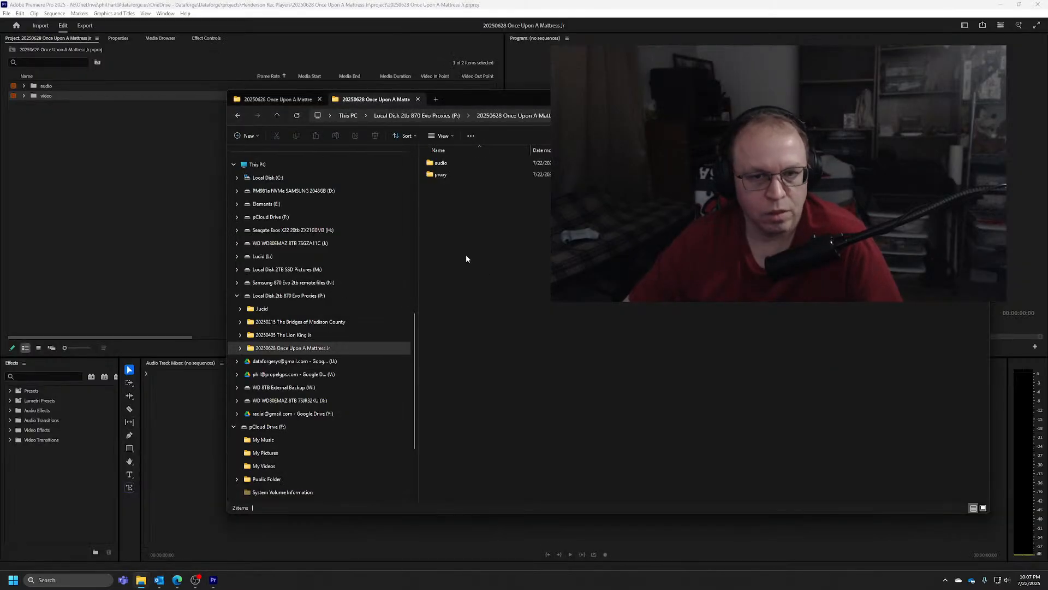
{"action": "left_click", "coordinate": [443, 174]}
{"action": "double_click", "coordinate": [444, 175]}
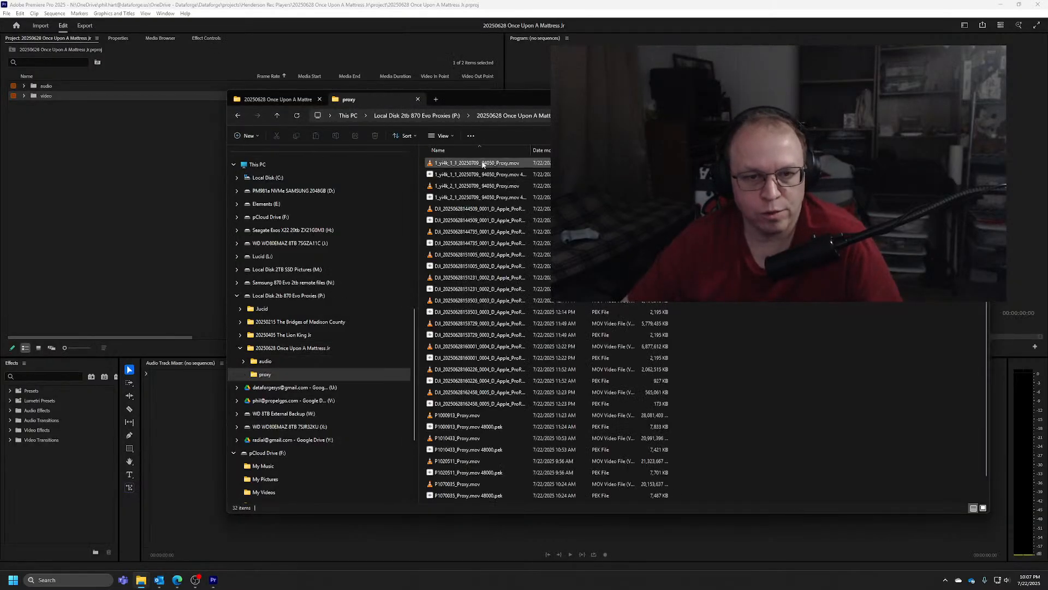
{"action": "double_click", "coordinate": [533, 150]}
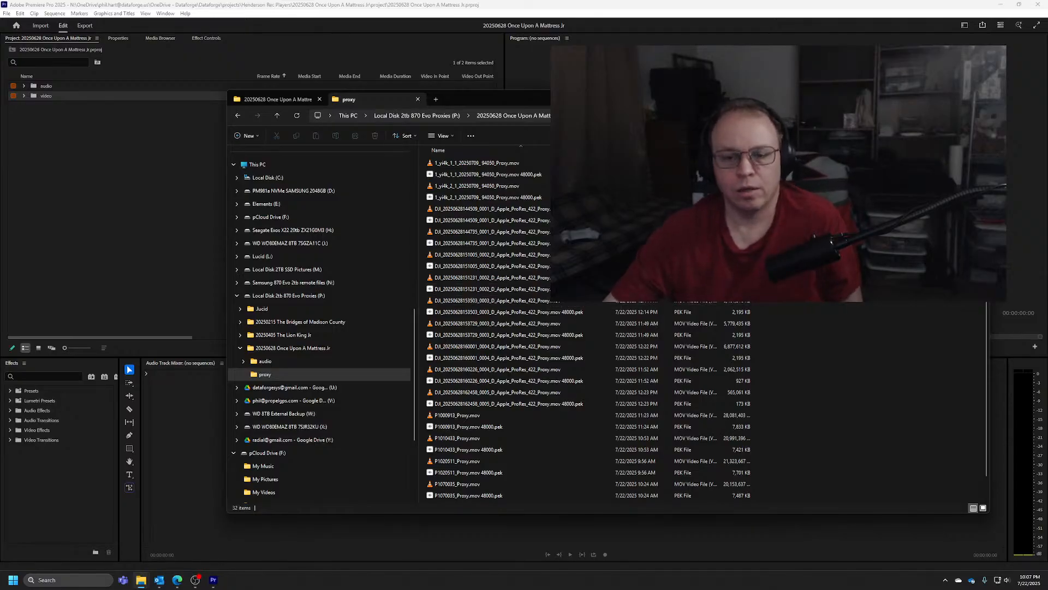
{"action": "left_click", "coordinate": [515, 115]}
Check the audio folder in the source project folder on H: and return to the project folder on P:
{"action": "left_click", "coordinate": [289, 99]}
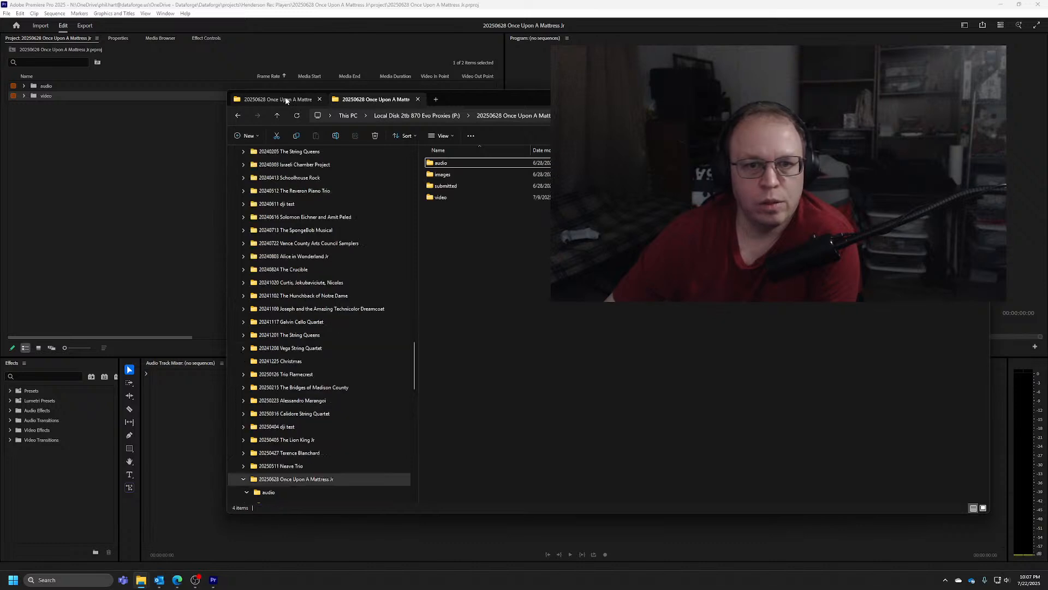
{"action": "left_click", "coordinate": [440, 162]}
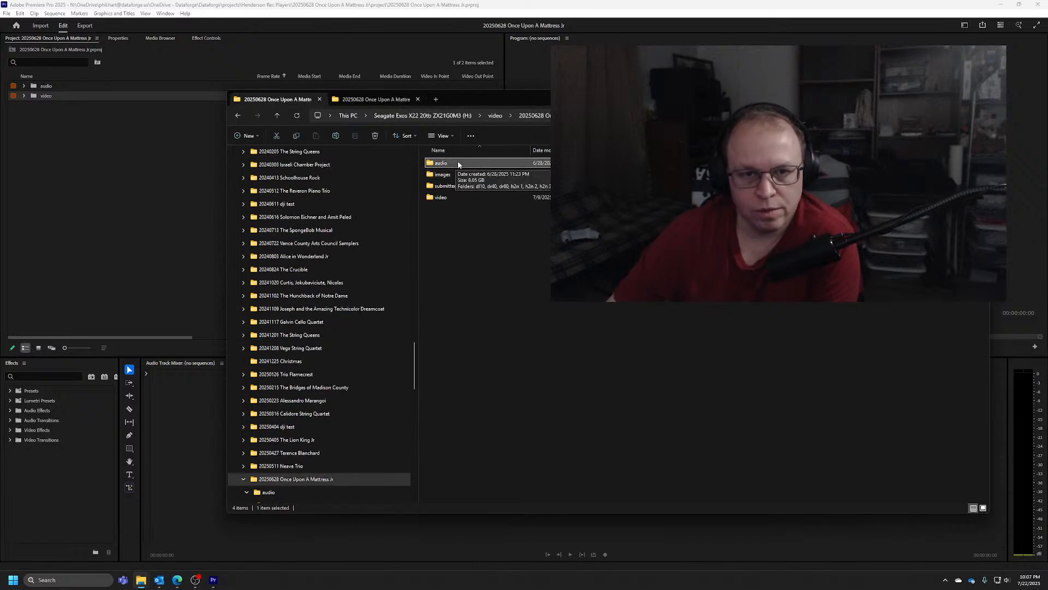
{"action": "left_click", "coordinate": [379, 99]}
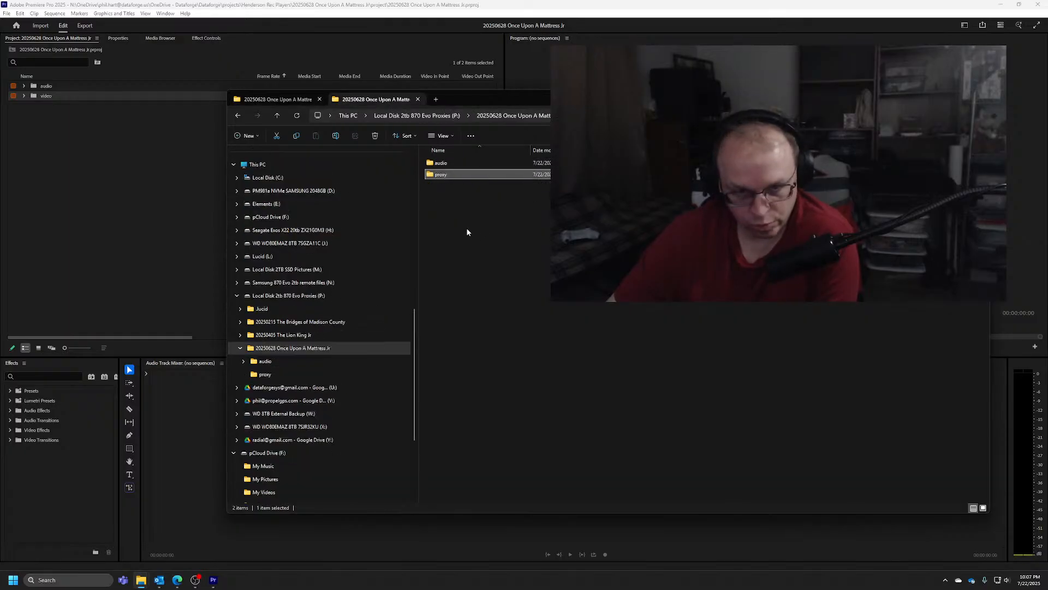
Go from the source project folder to This PC and inspect the properties of the Seagate Exos X22 (H:) drive
{"action": "left_click", "coordinate": [276, 99]}
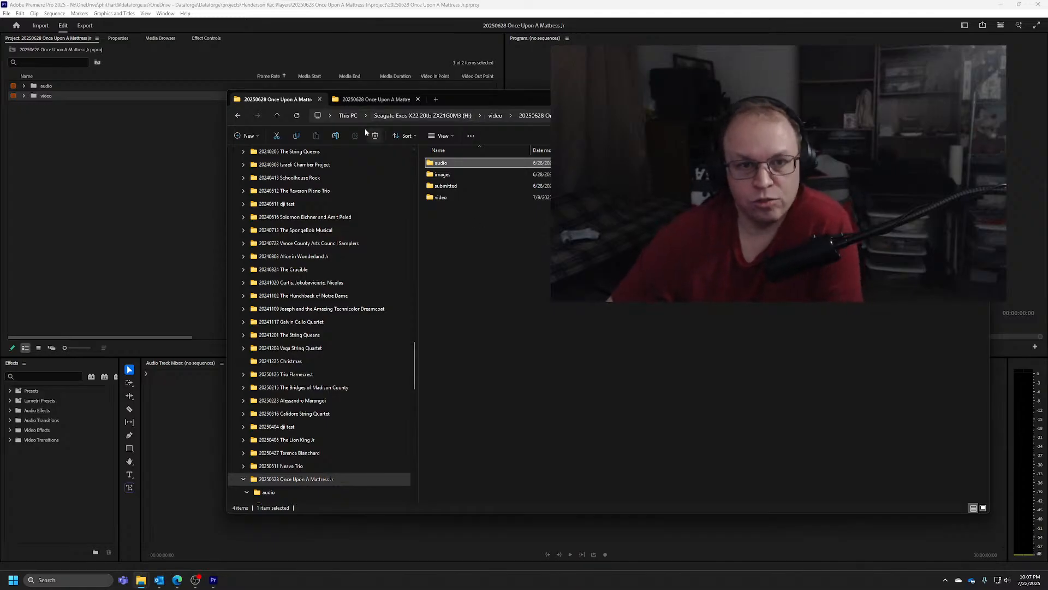
{"action": "left_click", "coordinate": [348, 116]}
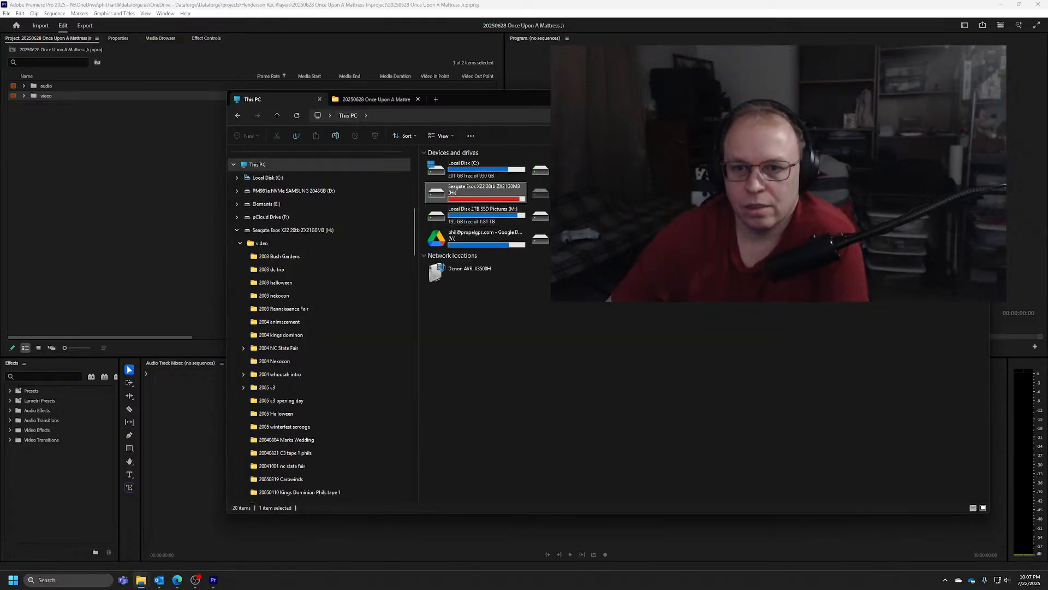
{"action": "right_click", "coordinate": [480, 193]}
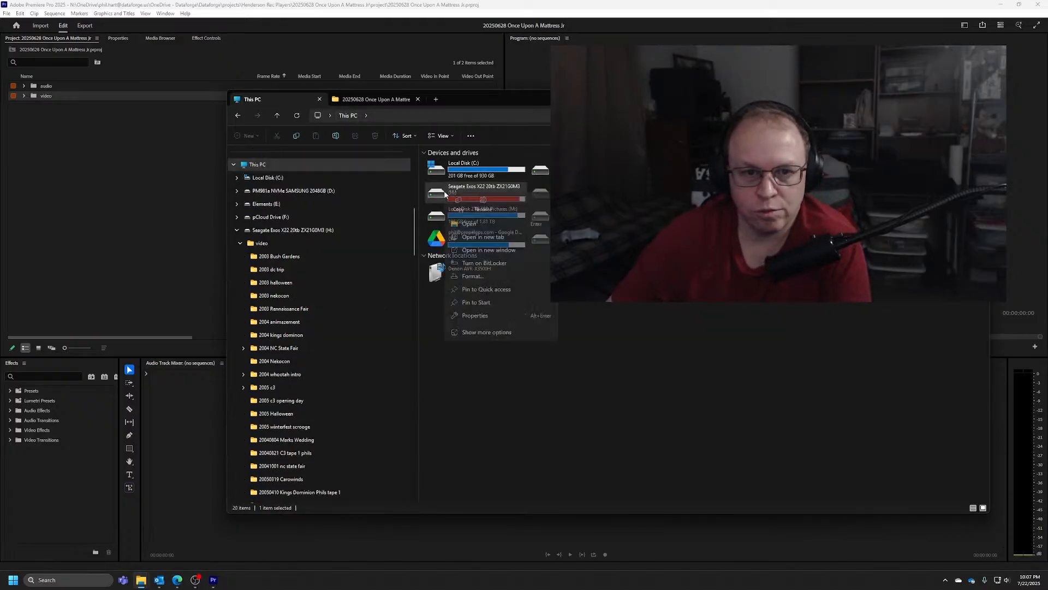
{"action": "left_click", "coordinate": [489, 296]}
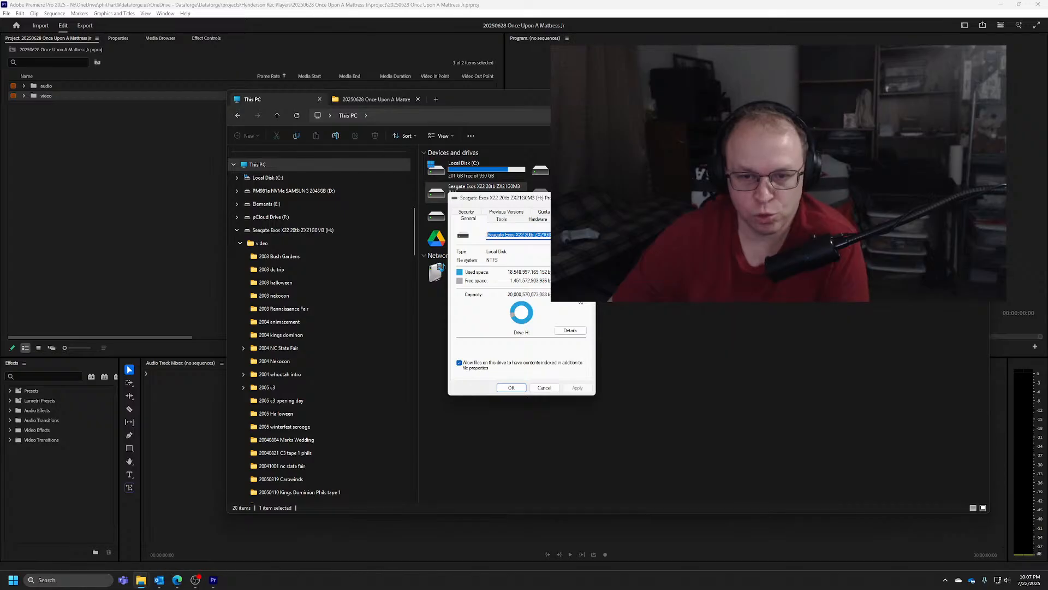
{"action": "left_click", "coordinate": [544, 387]}
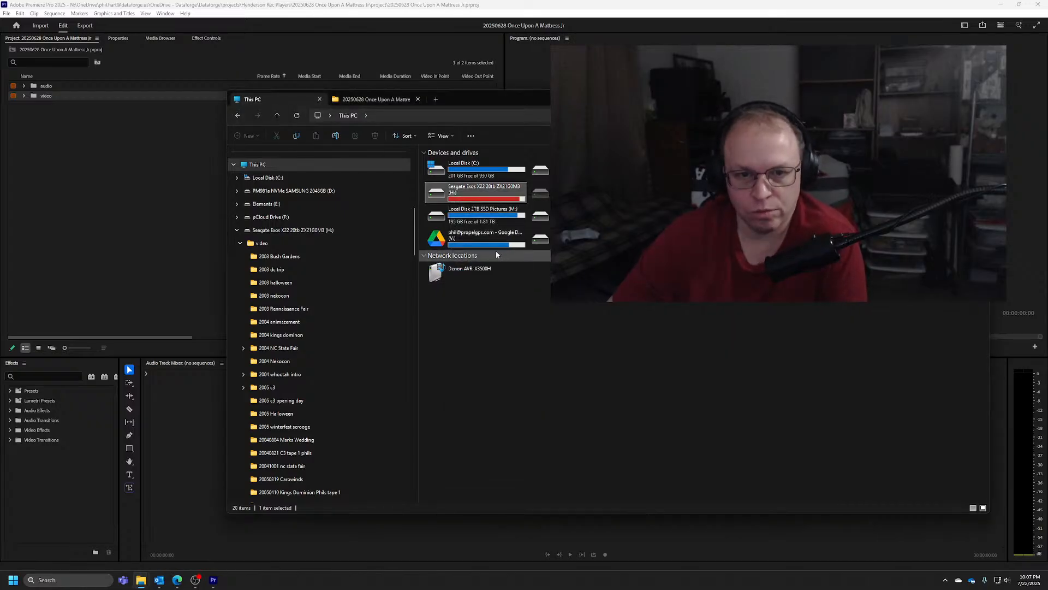
Open the dr60 subfolder of the audio folder on the P: drive and widen the Name column to read the file names
{"action": "left_click", "coordinate": [376, 99]}
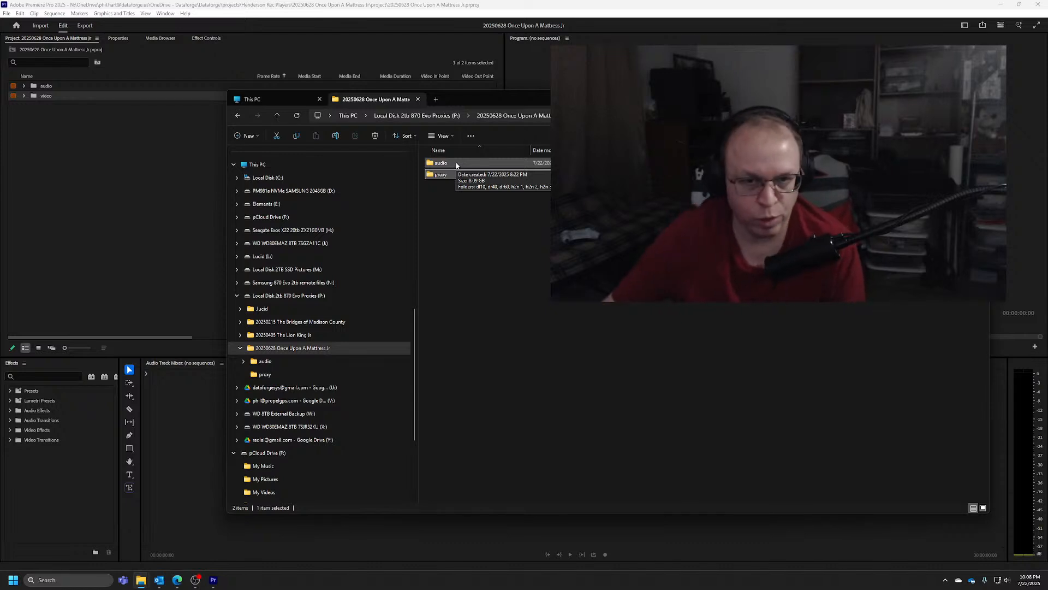
{"action": "double_click", "coordinate": [455, 163]}
{"action": "double_click", "coordinate": [452, 186]}
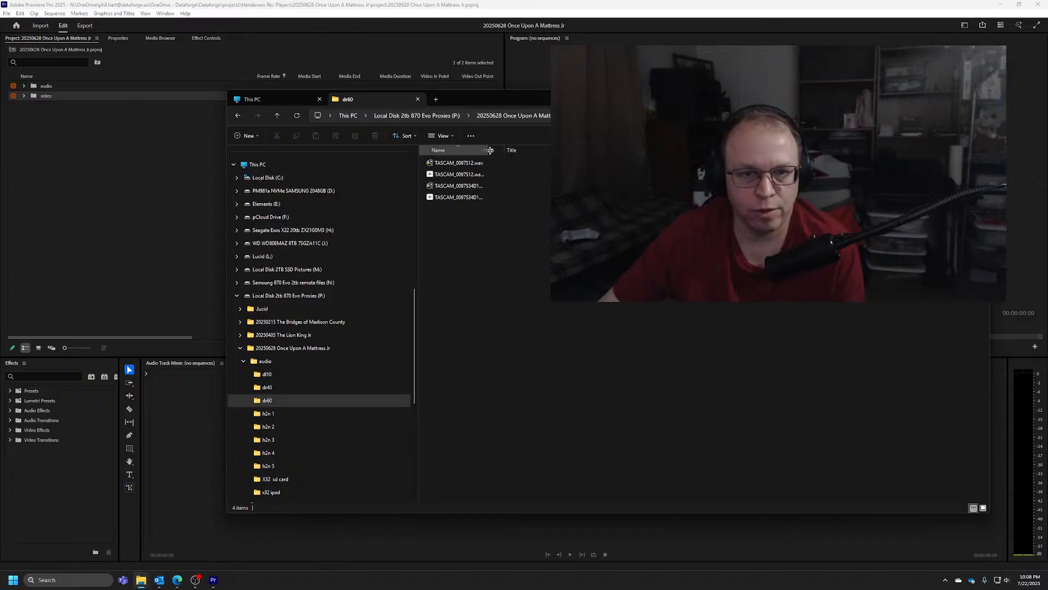
{"action": "left_click_drag", "start_coordinate": [490, 151], "coordinate": [581, 151]}
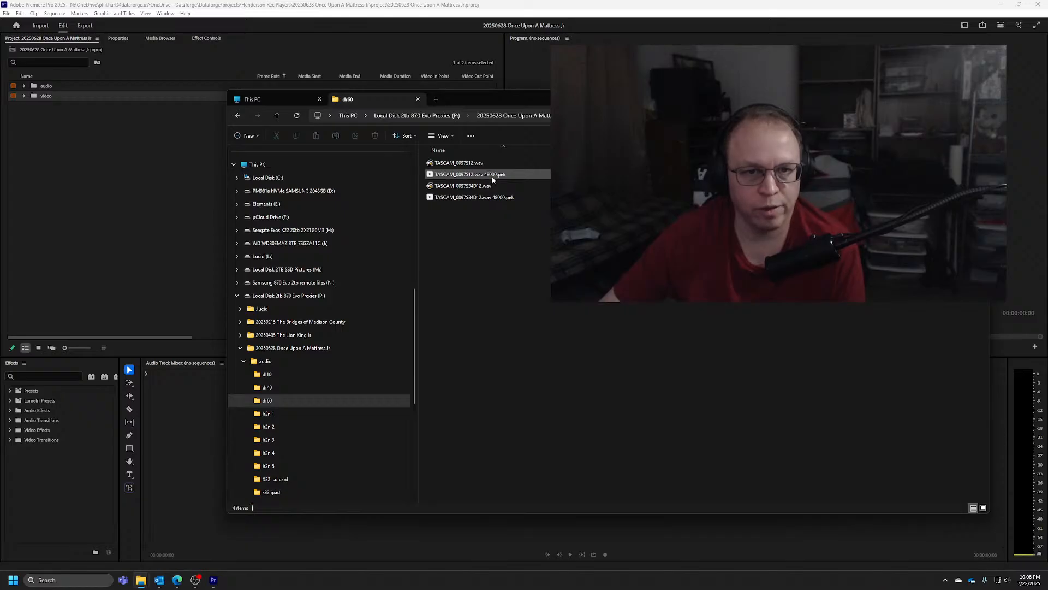
Reopen the 20250628 Once Upon A Mattress Jr folder in the H: drive's video folder and return to Premiere Pro
{"action": "left_click", "coordinate": [284, 98]}
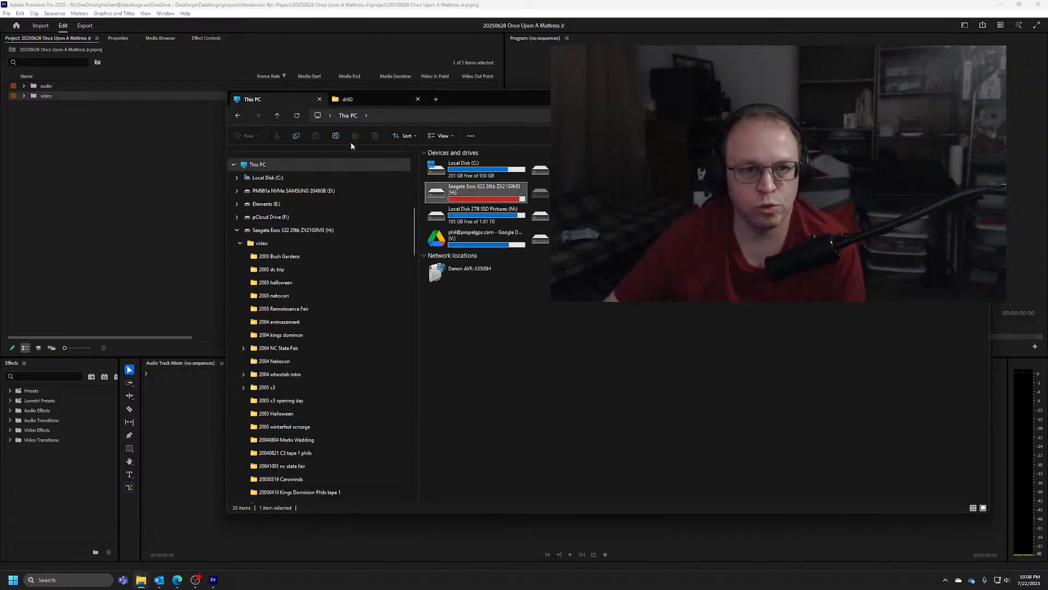
{"action": "double_click", "coordinate": [475, 194]}
{"action": "double_click", "coordinate": [446, 174]}
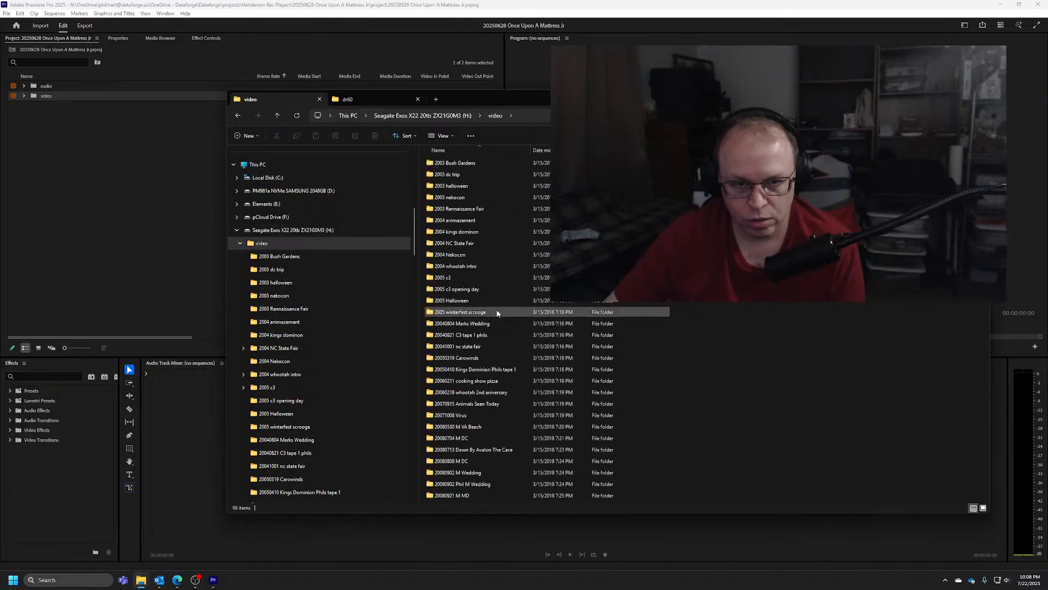
{"action": "scroll", "coordinate": [481, 382], "scroll_direction": "down", "scroll_amount": 15}
{"action": "double_click", "coordinate": [485, 424]}
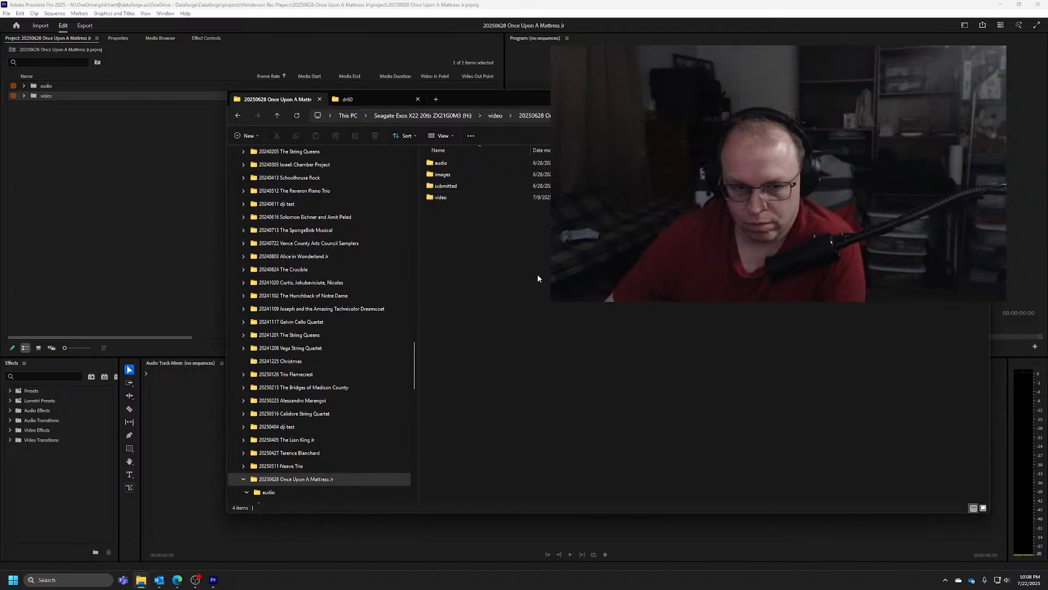
{"action": "left_click_drag", "start_coordinate": [600, 99], "coordinate": [480, 122]}
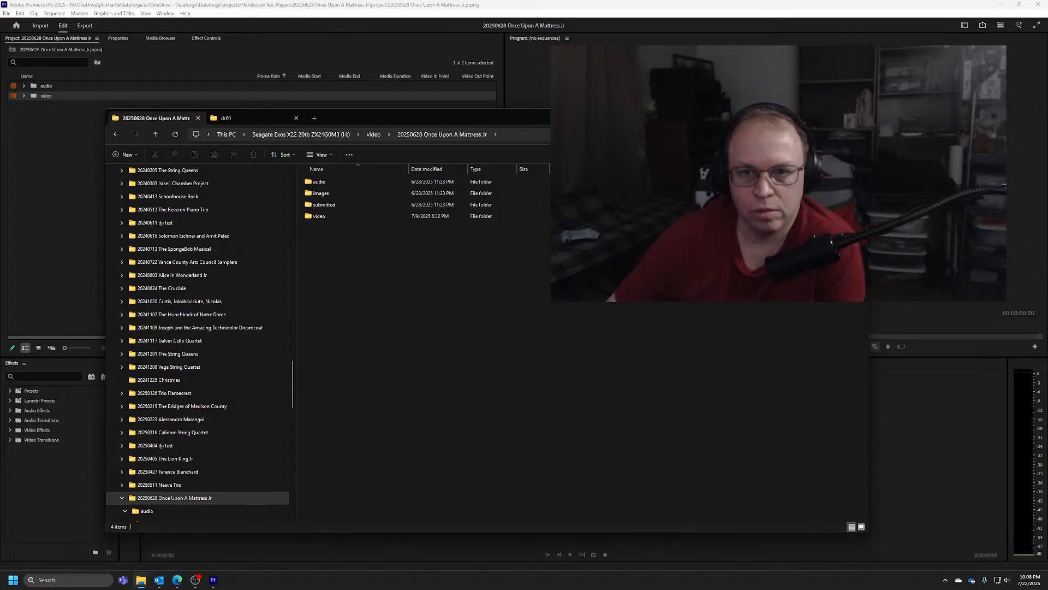
{"action": "left_click", "coordinate": [805, 117]}
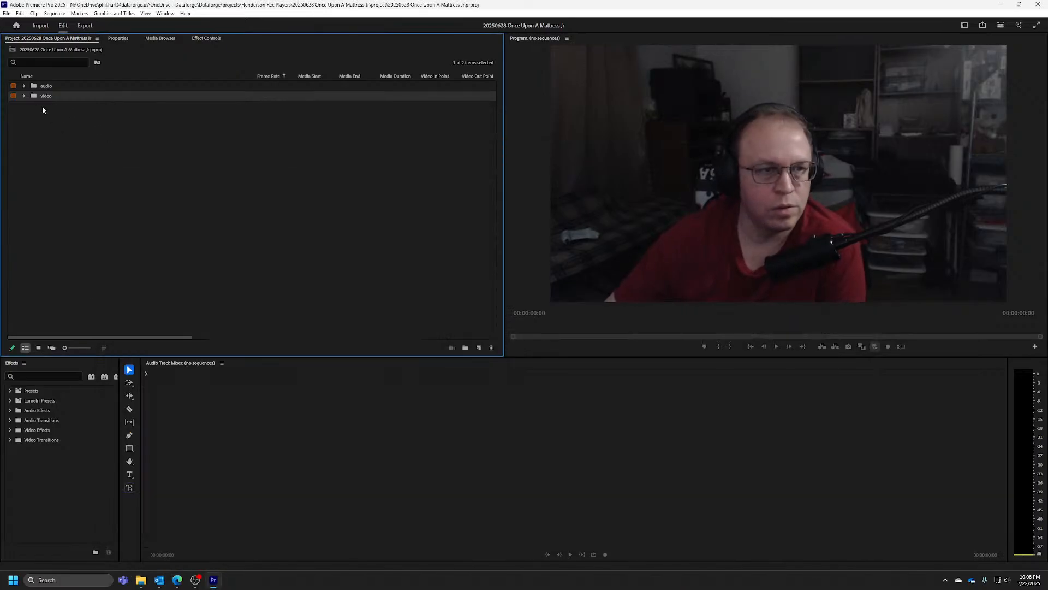
Expand the video bin and its g9m2 and g85_1 camera bins to show the clips in each subfolder 1
{"action": "left_click", "coordinate": [23, 96]}
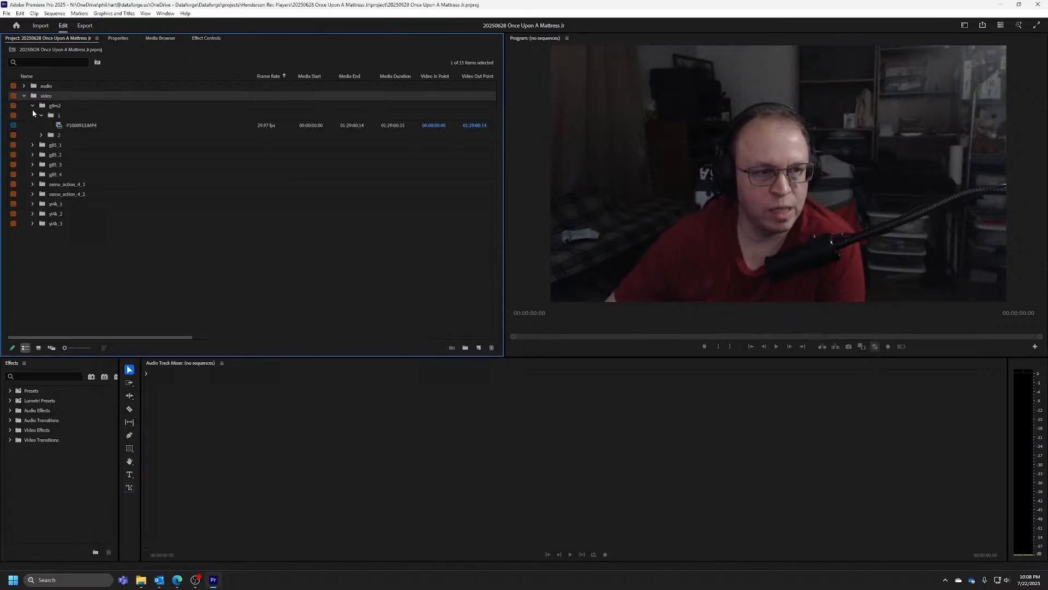
{"action": "left_click", "coordinate": [31, 107]}
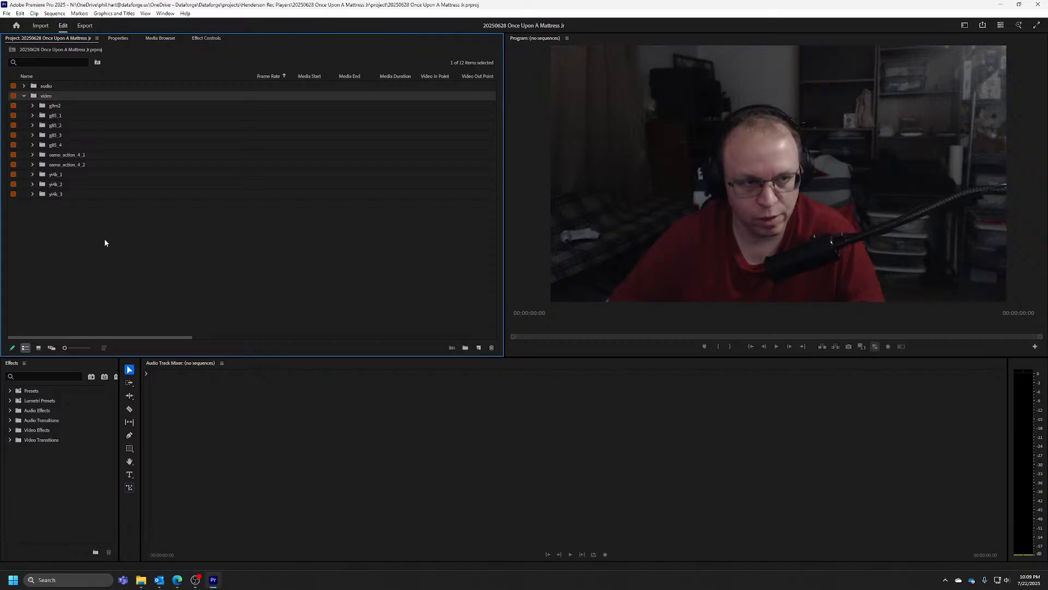
{"action": "left_click", "coordinate": [32, 105]}
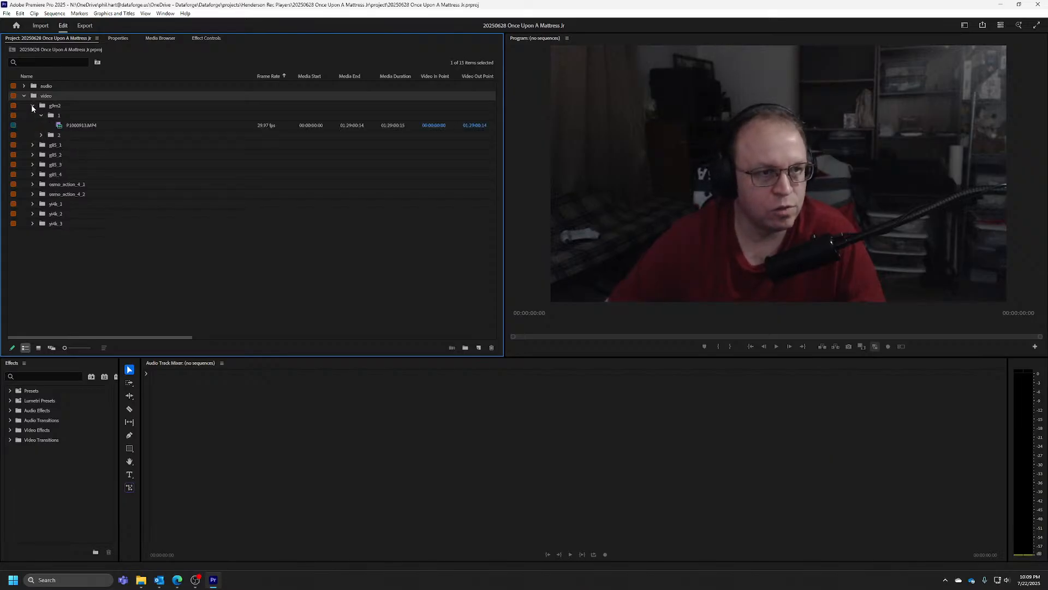
{"action": "left_click", "coordinate": [33, 146]}
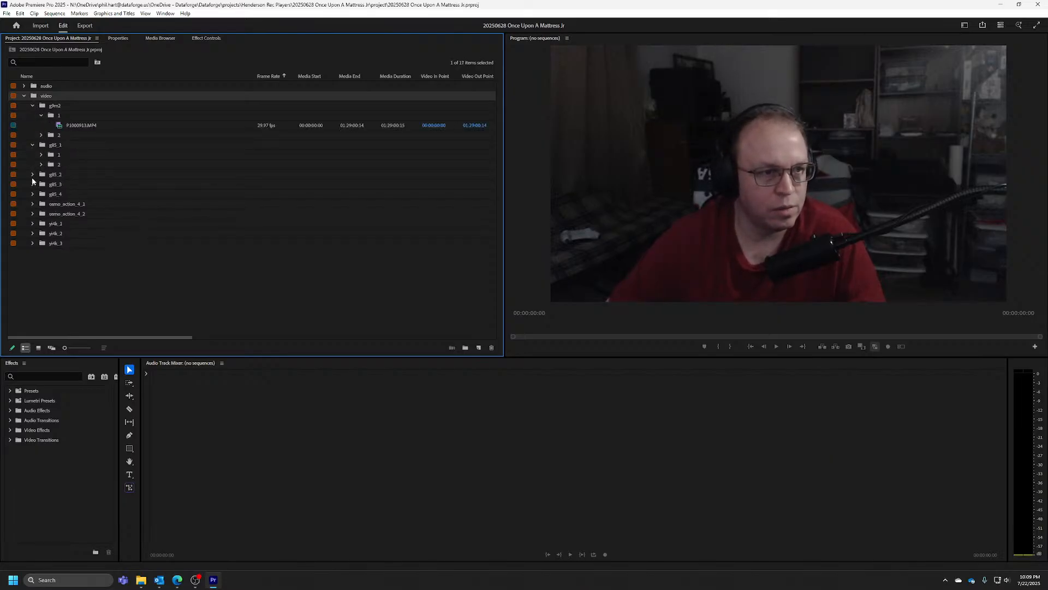
{"action": "left_click", "coordinate": [41, 155]}
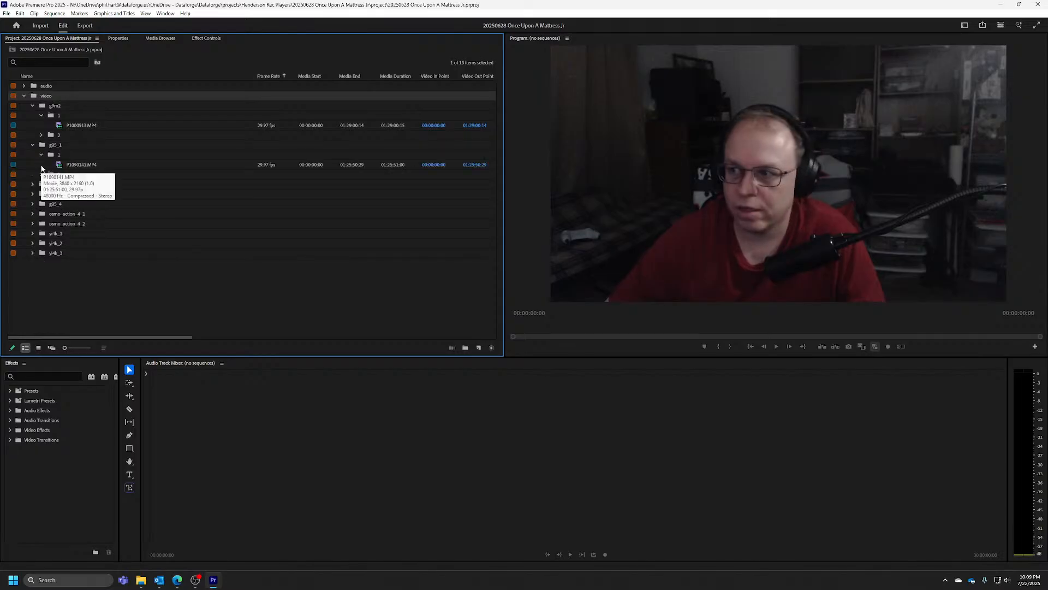
Expand the g85_2, g85_3 and g85_4 bins with their subfolders 1 and select the g85_3 clip
{"action": "left_click", "coordinate": [32, 184]}
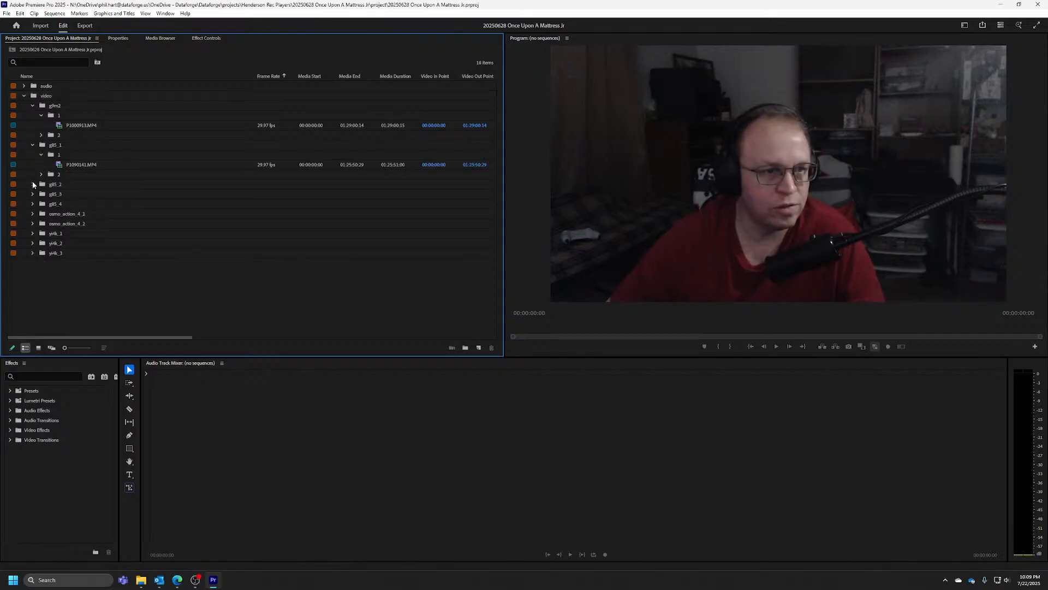
{"action": "left_click", "coordinate": [41, 194]}
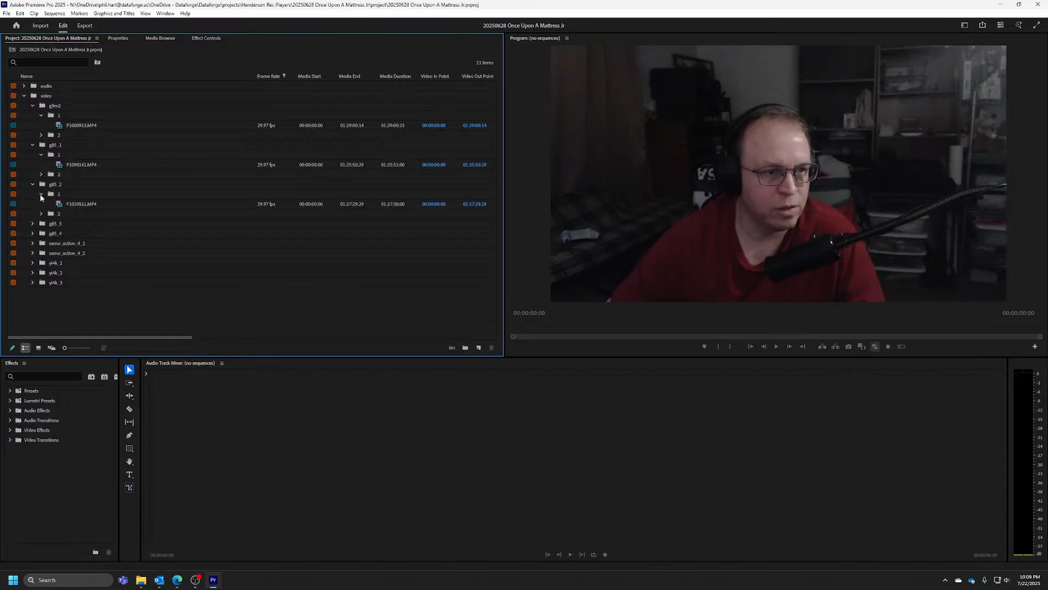
{"action": "left_click", "coordinate": [32, 224]}
{"action": "left_click", "coordinate": [40, 234]}
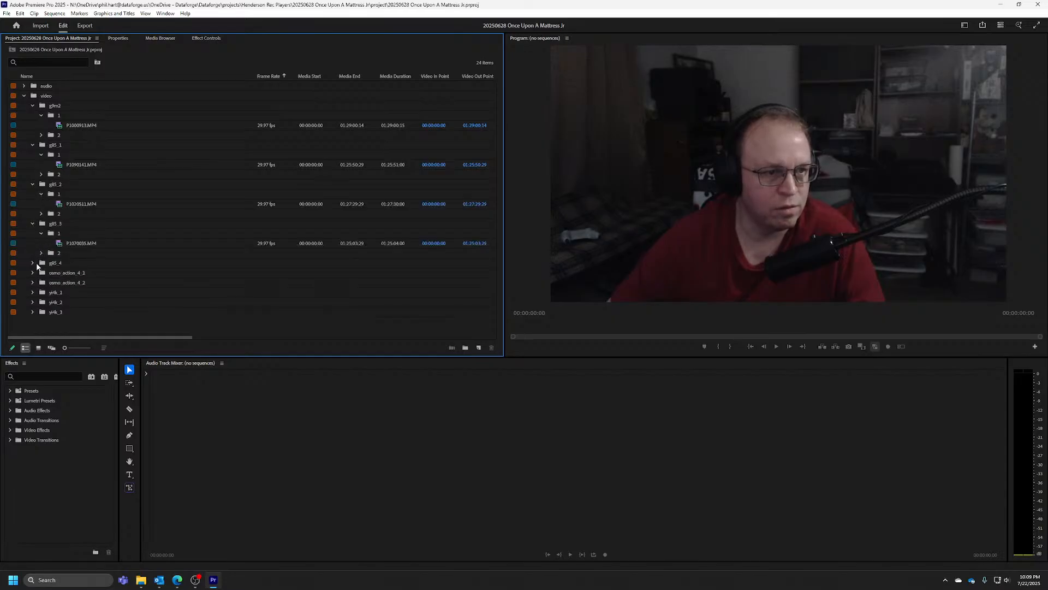
{"action": "left_click", "coordinate": [32, 263]}
{"action": "left_click", "coordinate": [41, 272]}
{"action": "scroll", "coordinate": [39, 257], "scroll_direction": "down", "scroll_amount": 1}
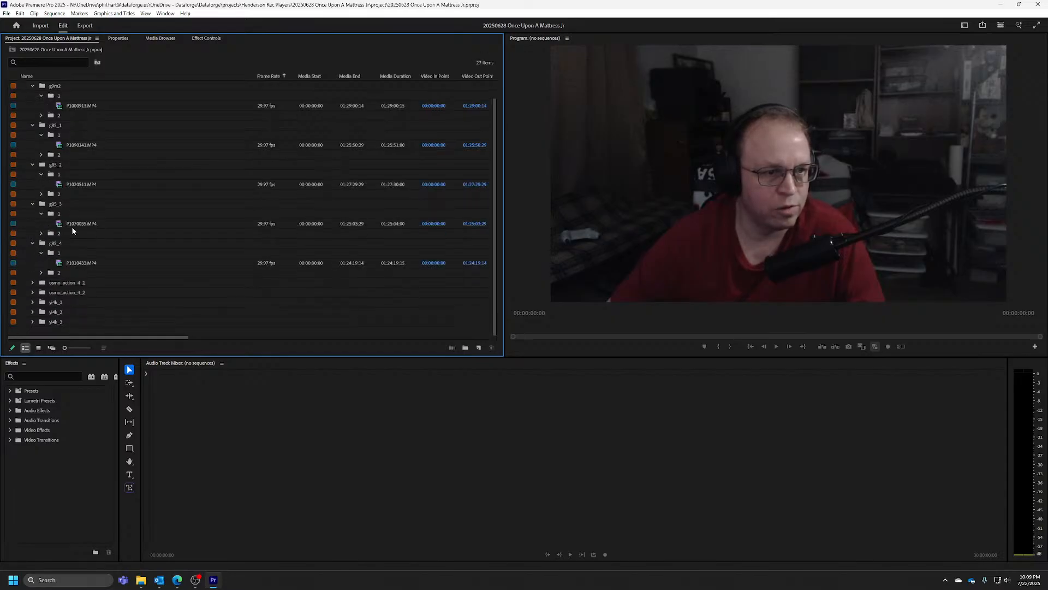
{"action": "left_click", "coordinate": [96, 224]}
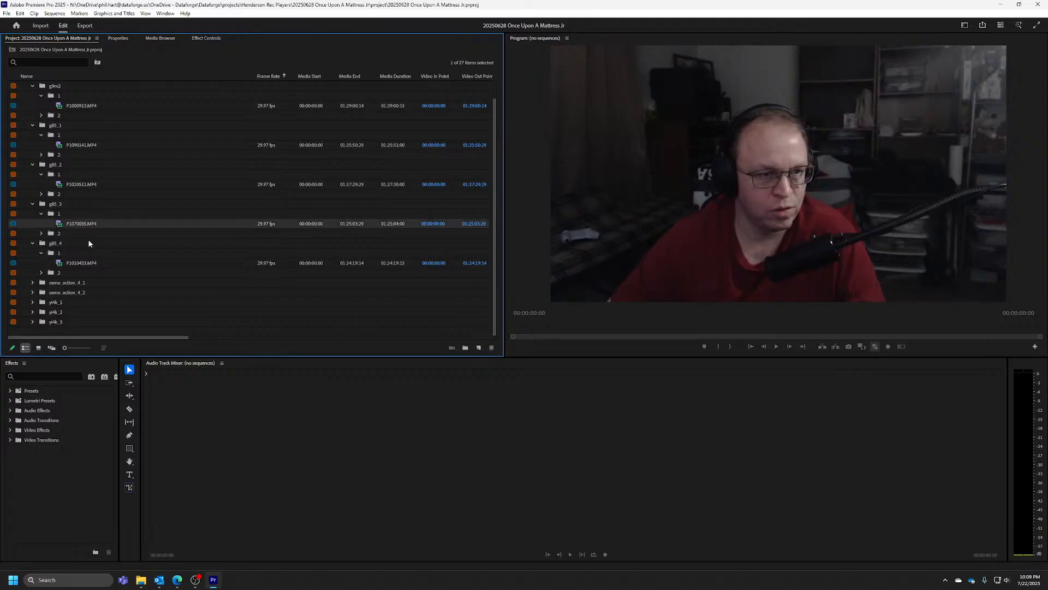
Expand the osmo_action_4_1 and osmo_action_4_2 bins to review their DJI clips
{"action": "left_click", "coordinate": [32, 282]}
{"action": "scroll", "coordinate": [37, 284], "scroll_direction": "down", "scroll_amount": 2}
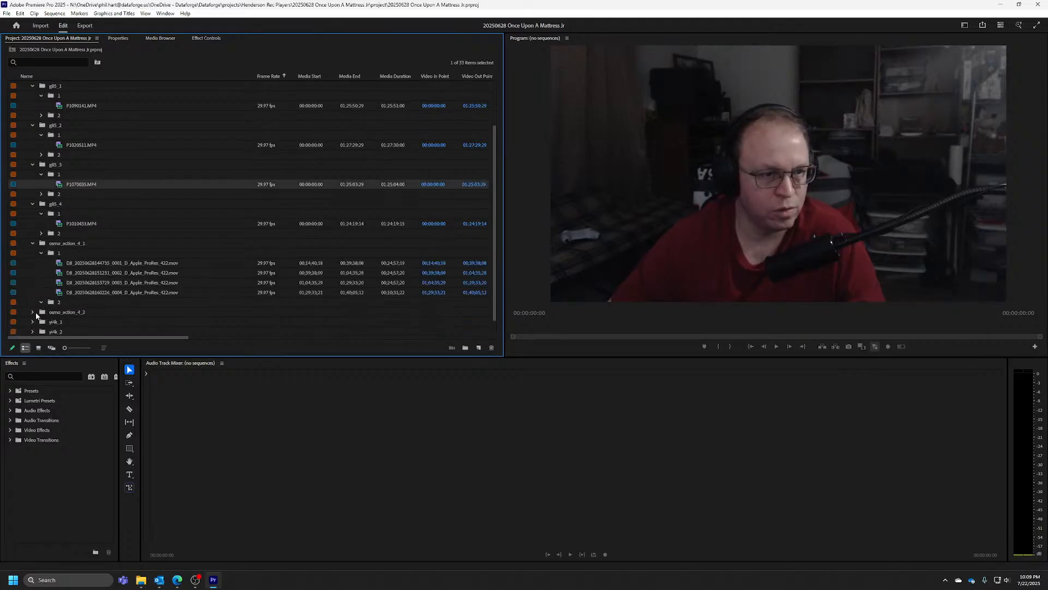
{"action": "left_click", "coordinate": [33, 313]}
{"action": "scroll", "coordinate": [41, 283], "scroll_direction": "down", "scroll_amount": 5}
Expand the yi4k_1, yi4k_2 and yi4k_3 bins to check the clips in each
{"action": "left_click", "coordinate": [33, 302]}
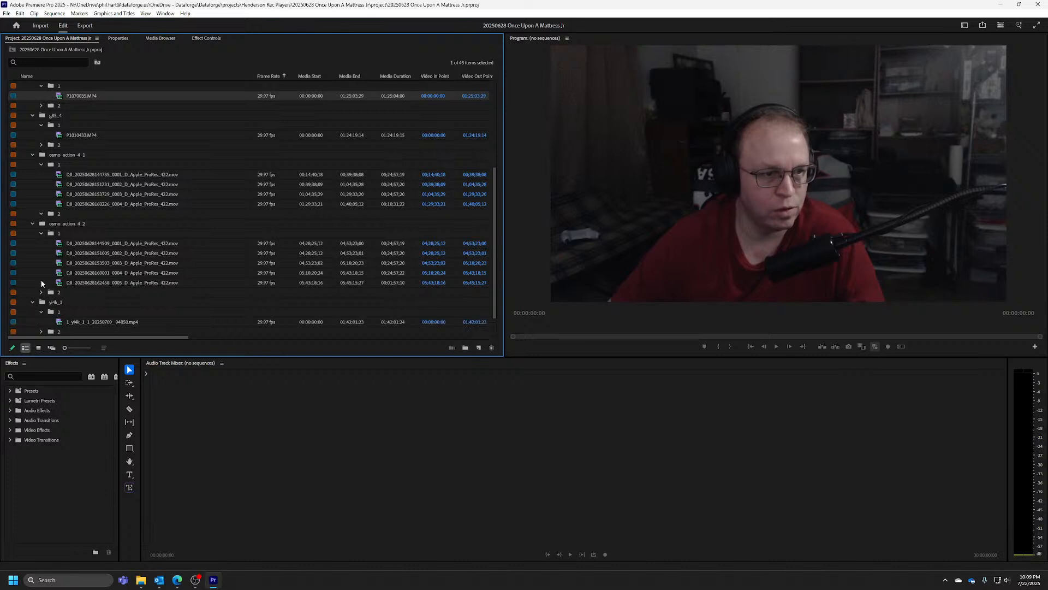
{"action": "scroll", "coordinate": [41, 282], "scroll_direction": "down", "scroll_amount": 2}
{"action": "left_click", "coordinate": [32, 313]}
{"action": "scroll", "coordinate": [38, 286], "scroll_direction": "down", "scroll_amount": 2}
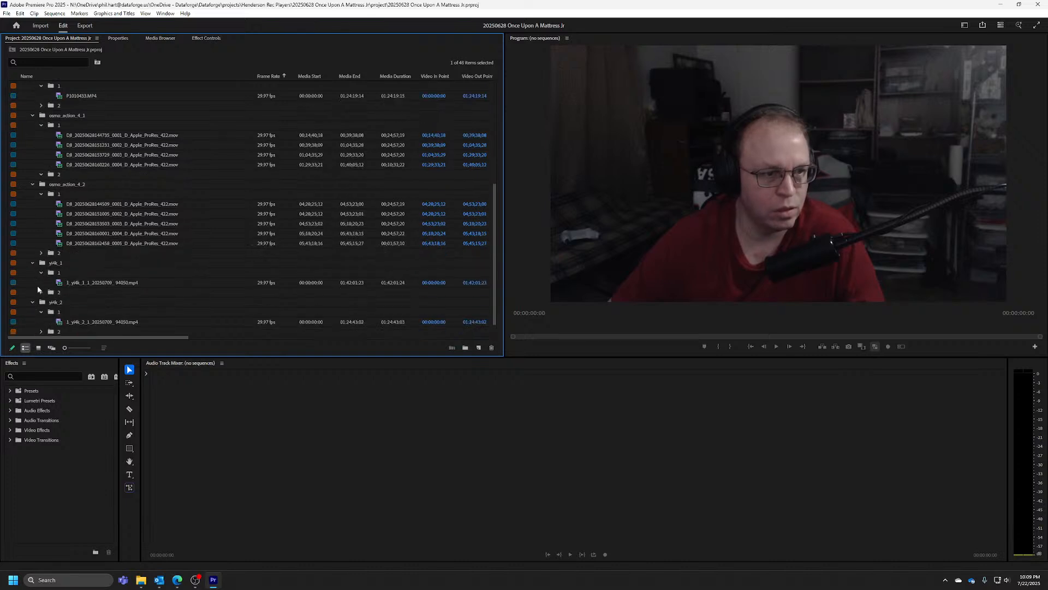
{"action": "left_click", "coordinate": [33, 322]}
{"action": "scroll", "coordinate": [70, 276], "scroll_direction": "down", "scroll_amount": 2}
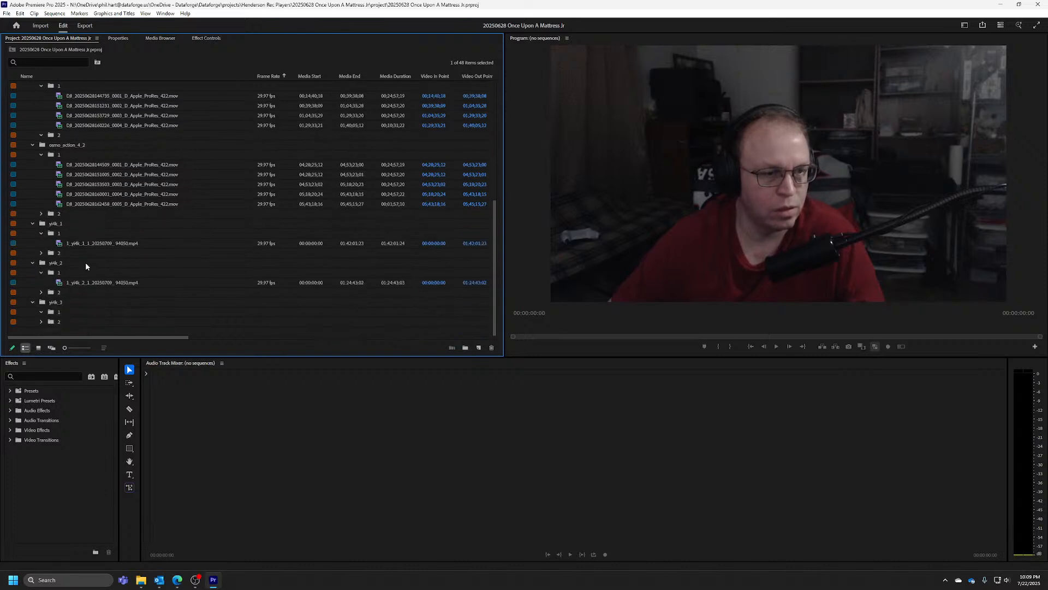
Check subfolder 1 of the yi4k_3 bin and delete the yi4k_3 bin from the project
{"action": "left_click", "coordinate": [41, 312]}
{"action": "left_click", "coordinate": [111, 303]}
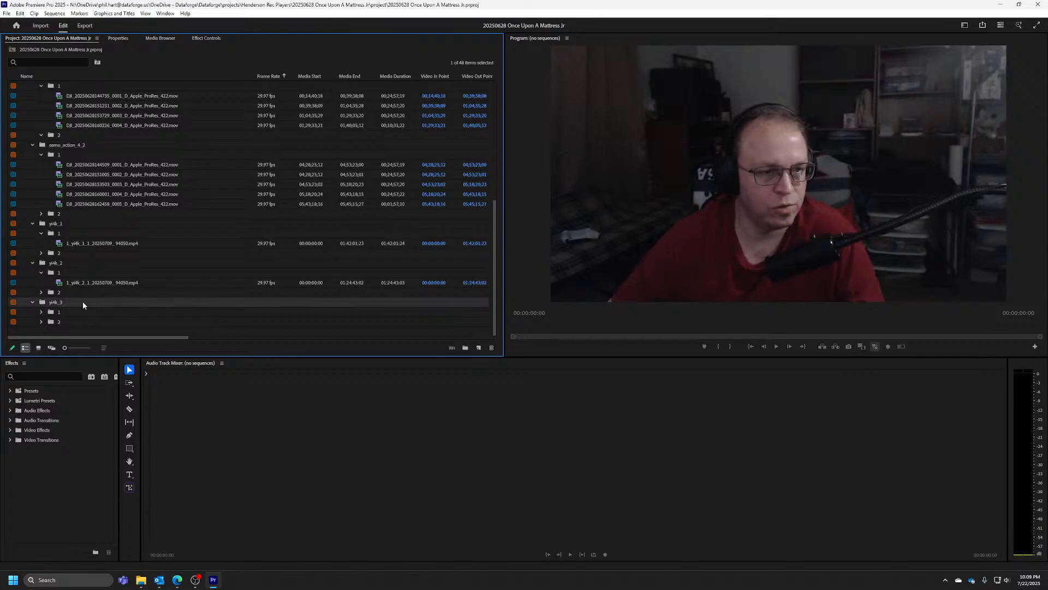
{"action": "key", "text": "Delete"}
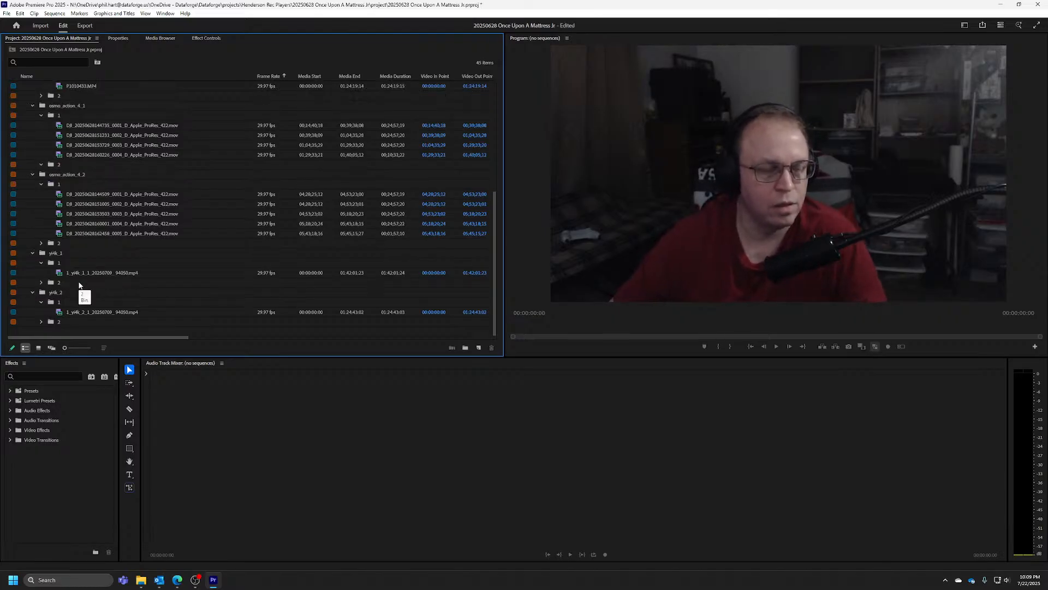
Open the P1000913.MP4 clip from the g9m2 bin in the Source Monitor
{"action": "scroll", "coordinate": [80, 285], "scroll_direction": "up", "scroll_amount": 7}
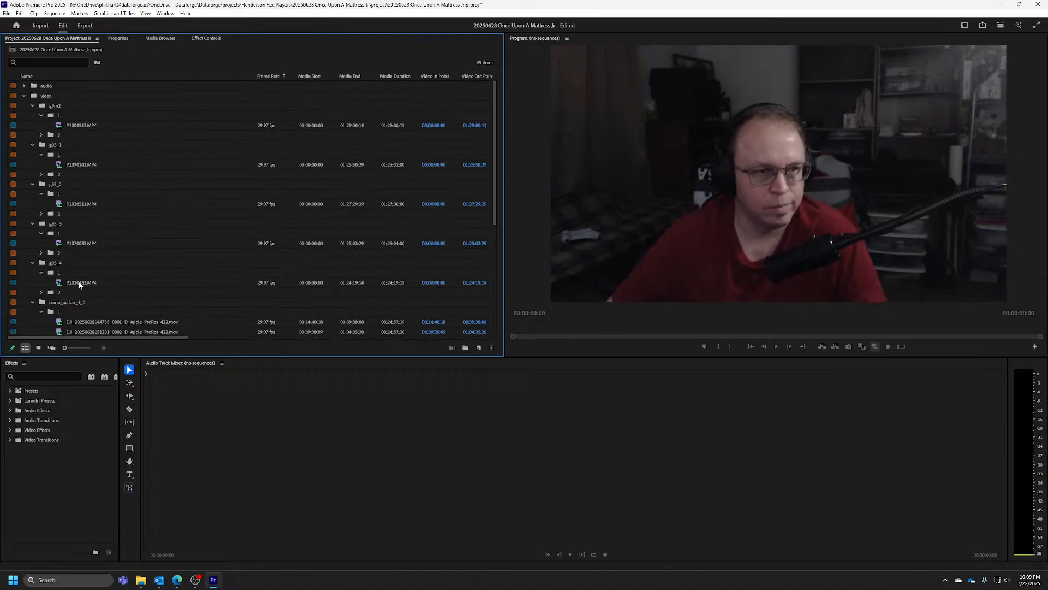
{"action": "left_click", "coordinate": [73, 124]}
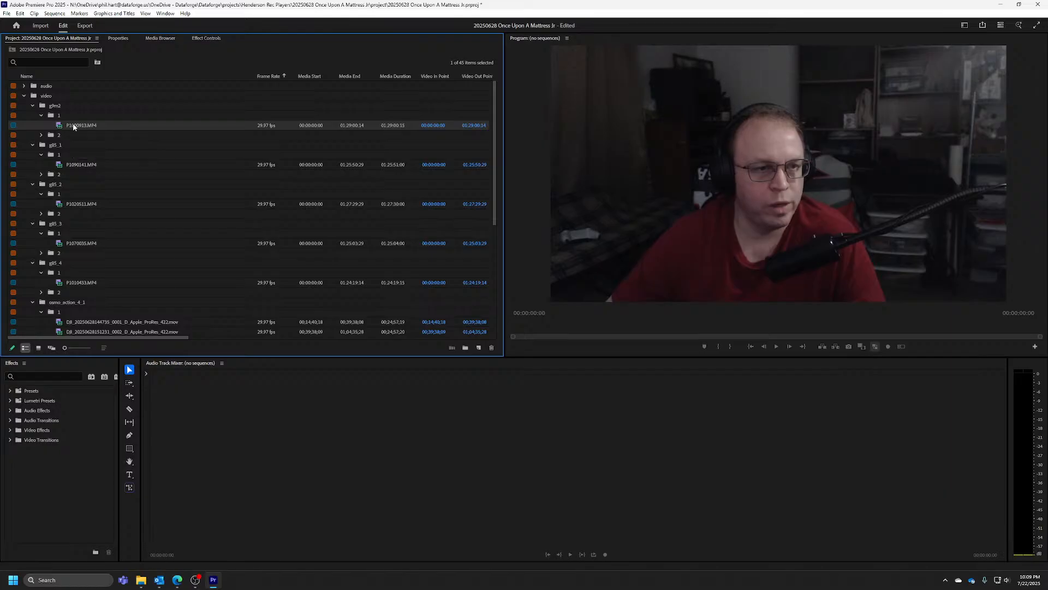
{"action": "right_click", "coordinate": [80, 131]}
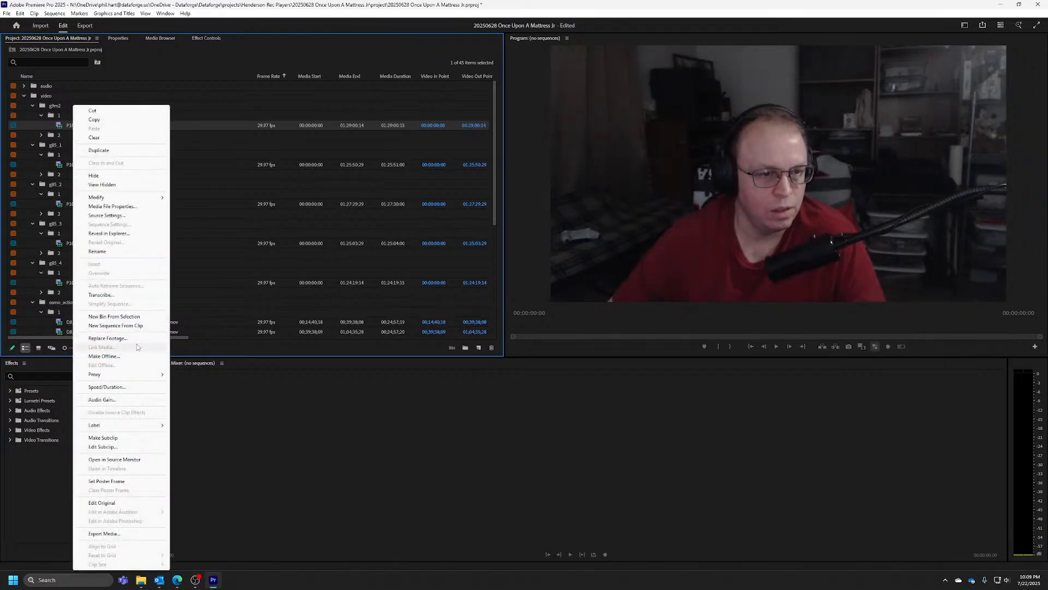
{"action": "left_click", "coordinate": [115, 460]}
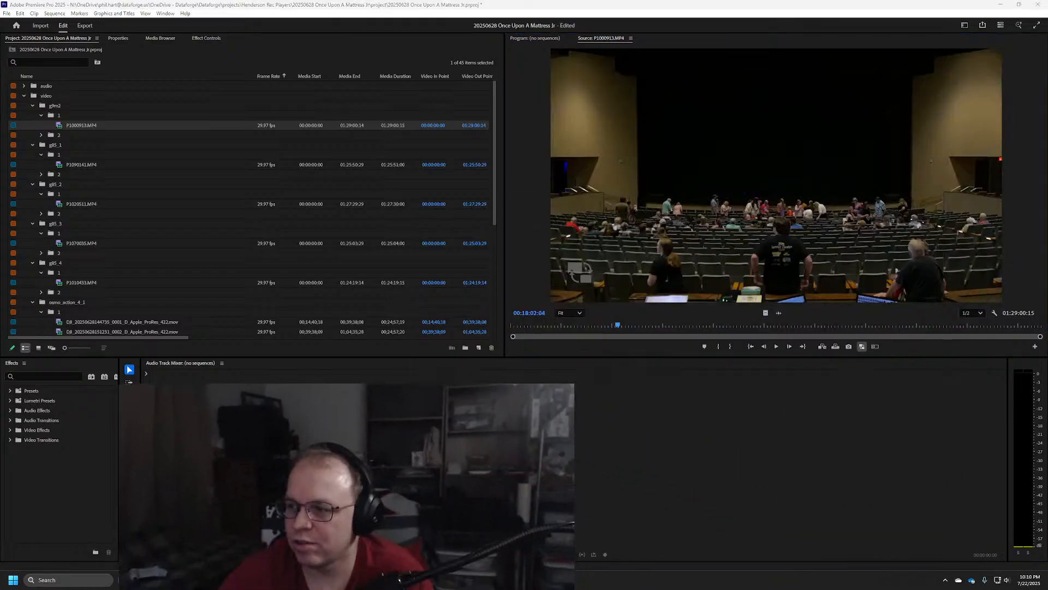
Scrub and play P1000913.MP4 to find the sync point before the show, stopping at 00:09:33:13
{"action": "left_click_drag", "start_coordinate": [605, 322], "coordinate": [554, 328]}
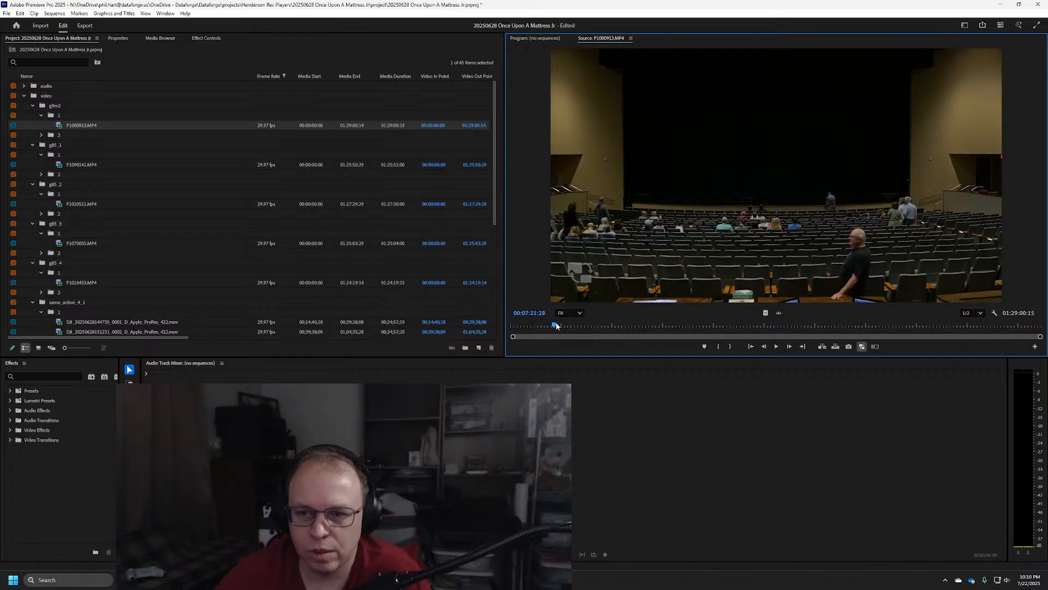
{"action": "left_click_drag", "start_coordinate": [554, 326], "coordinate": [569, 326]}
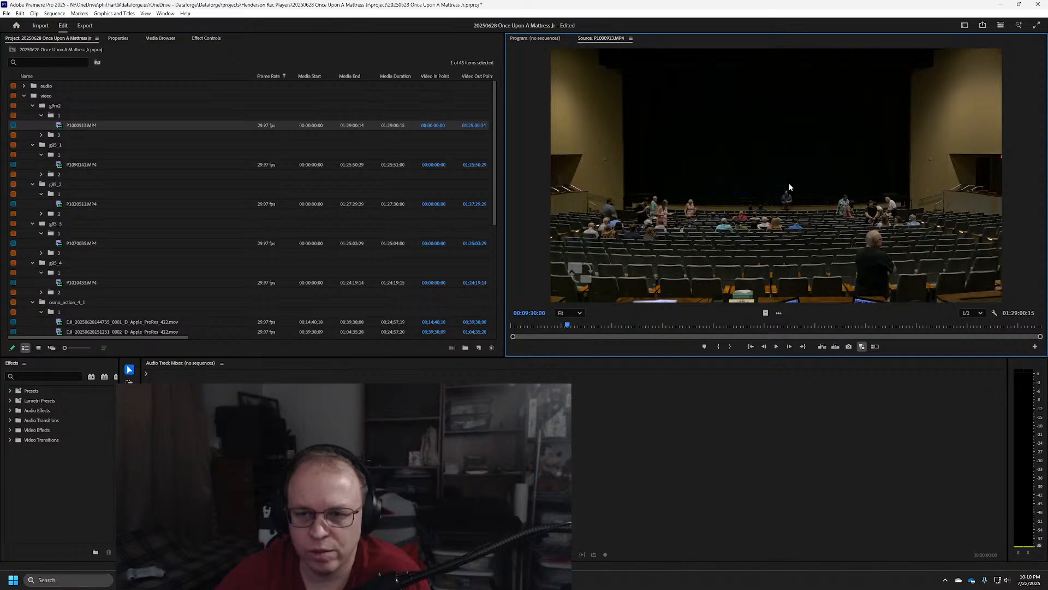
{"action": "key", "text": "space"}
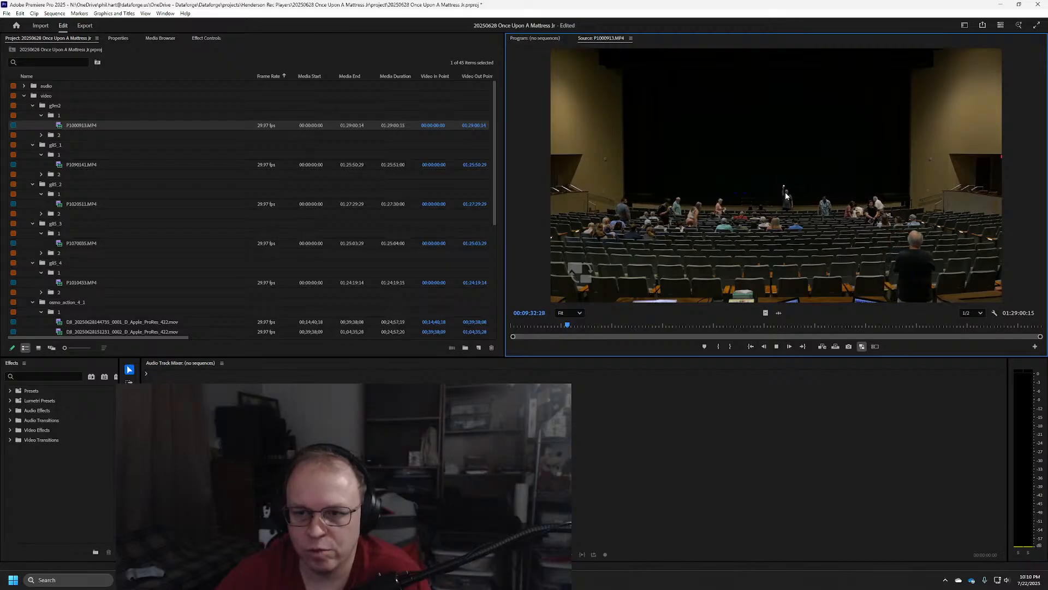
{"action": "key", "text": "space"}
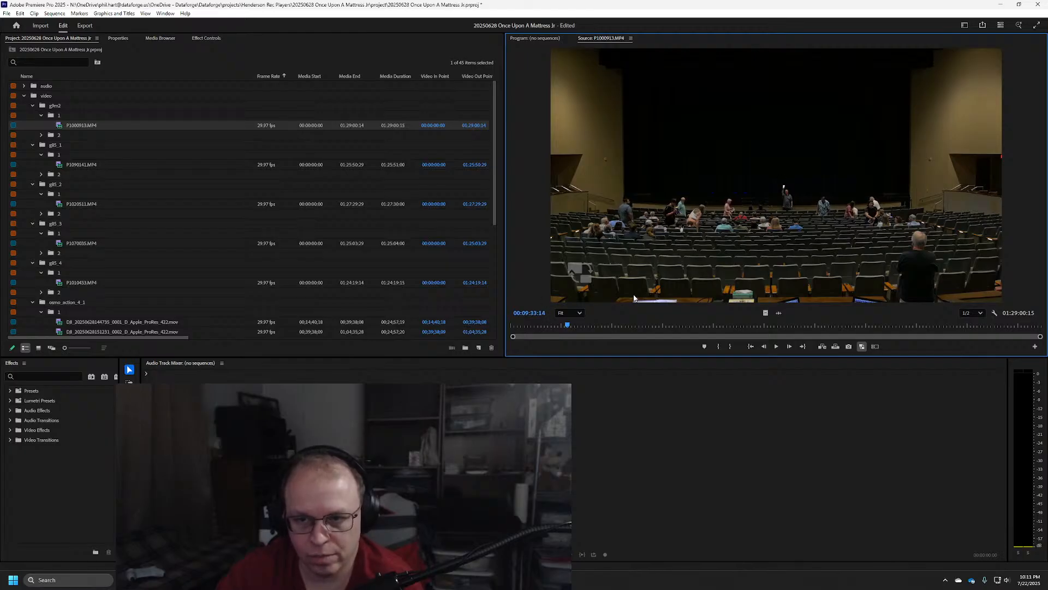
{"action": "key", "text": "Left"}
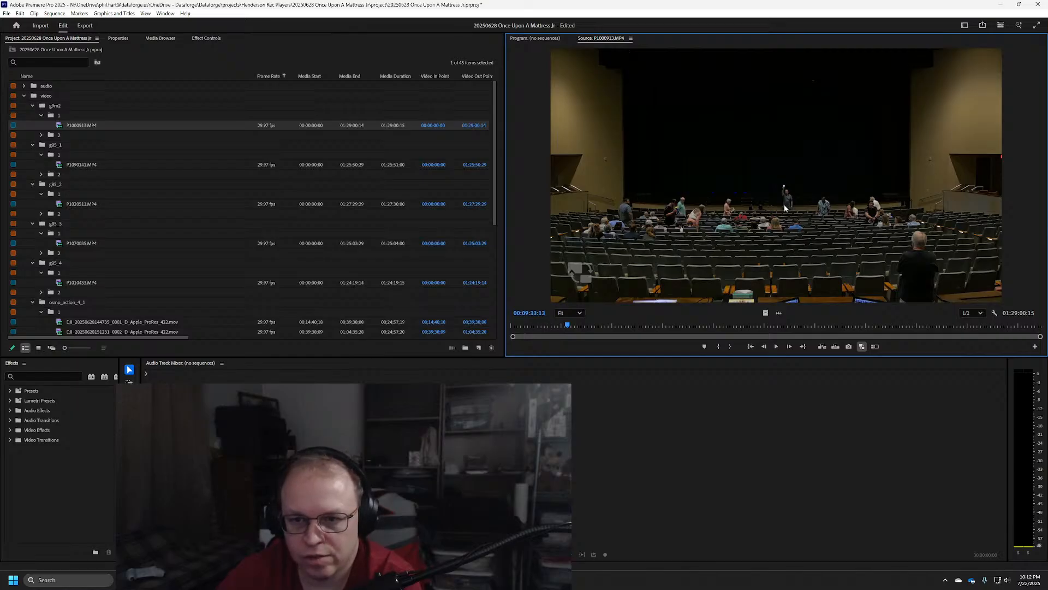
{"action": "scroll", "coordinate": [88, 285], "scroll_direction": "down", "scroll_amount": 1}
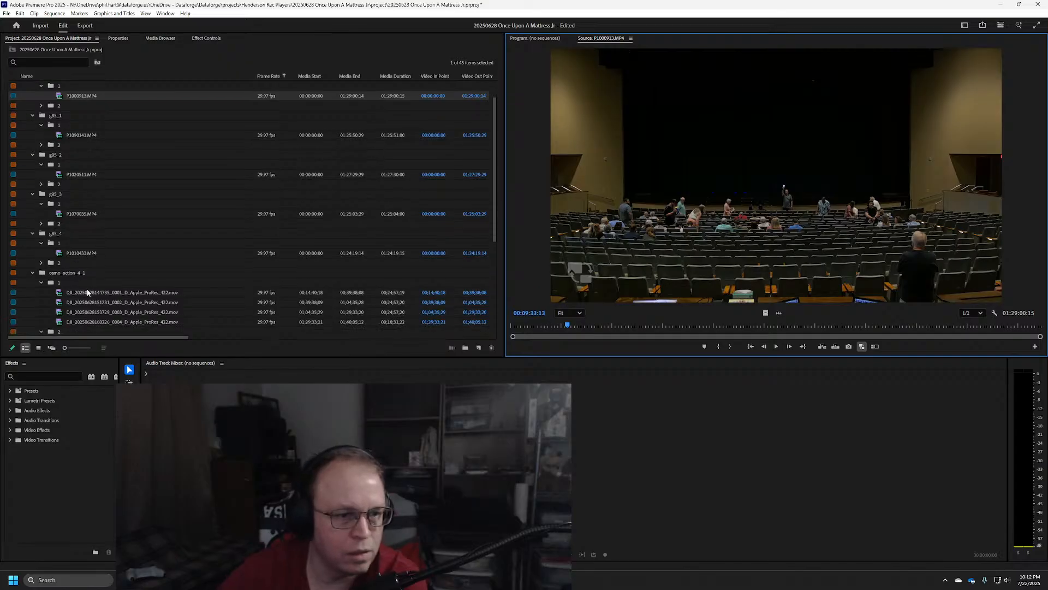
{"action": "right_click", "coordinate": [87, 295]}
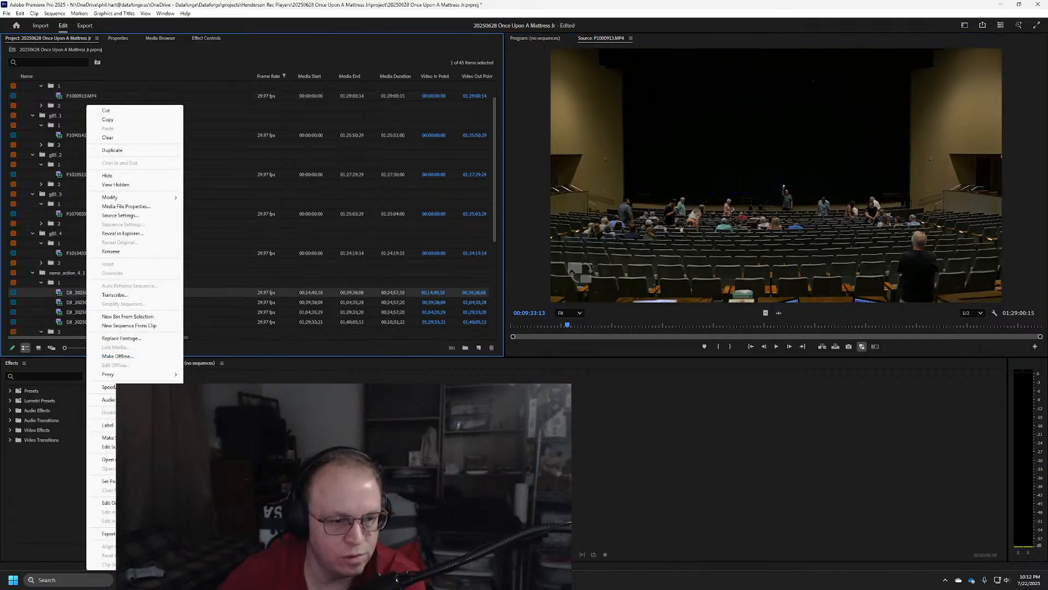
{"action": "left_click", "coordinate": [103, 459]}
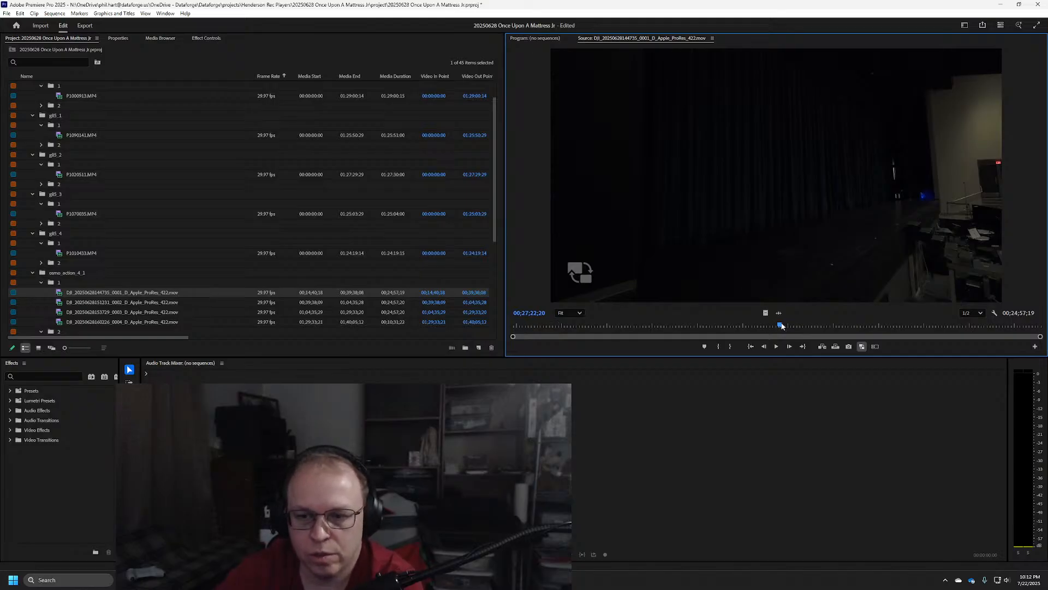
{"action": "left_click_drag", "start_coordinate": [782, 326], "coordinate": [604, 324]}
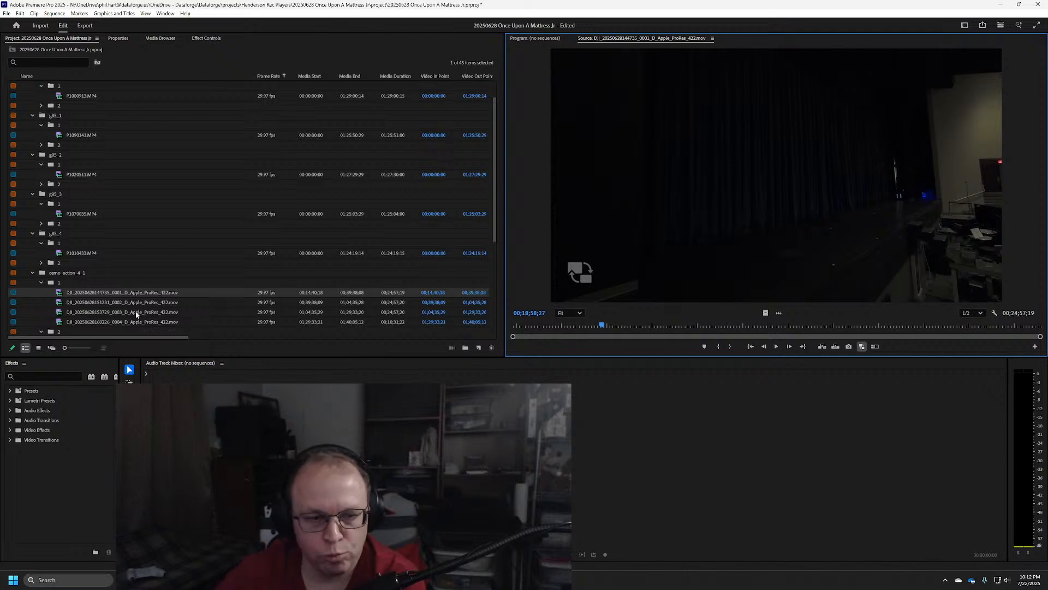
Reopen P1000913.MP4 in the Source Monitor and scrub near its end to 01:23:34:06
{"action": "scroll", "coordinate": [75, 119], "scroll_direction": "up", "scroll_amount": 1}
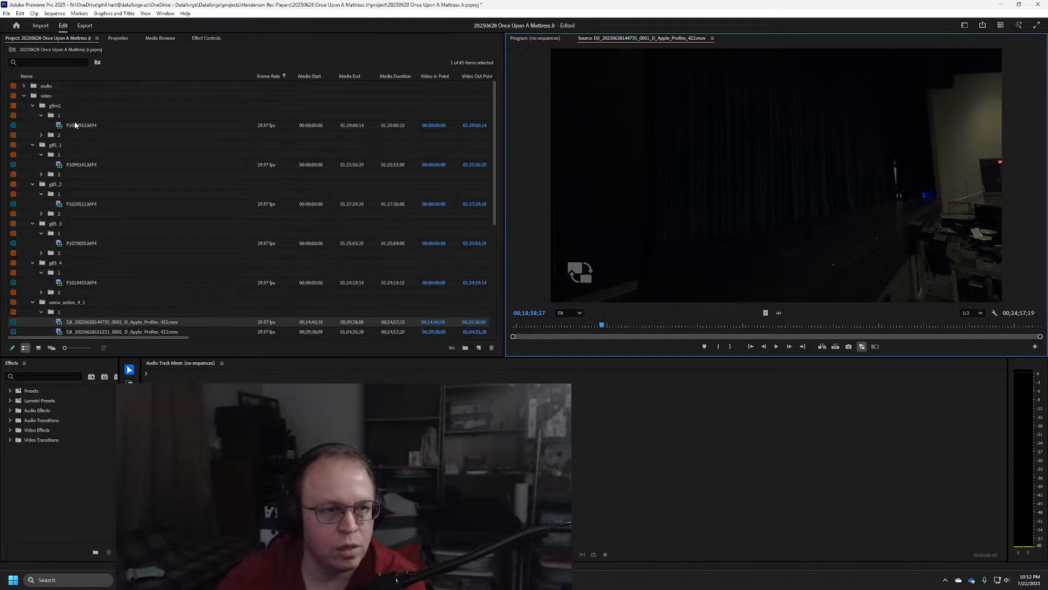
{"action": "right_click", "coordinate": [75, 125]}
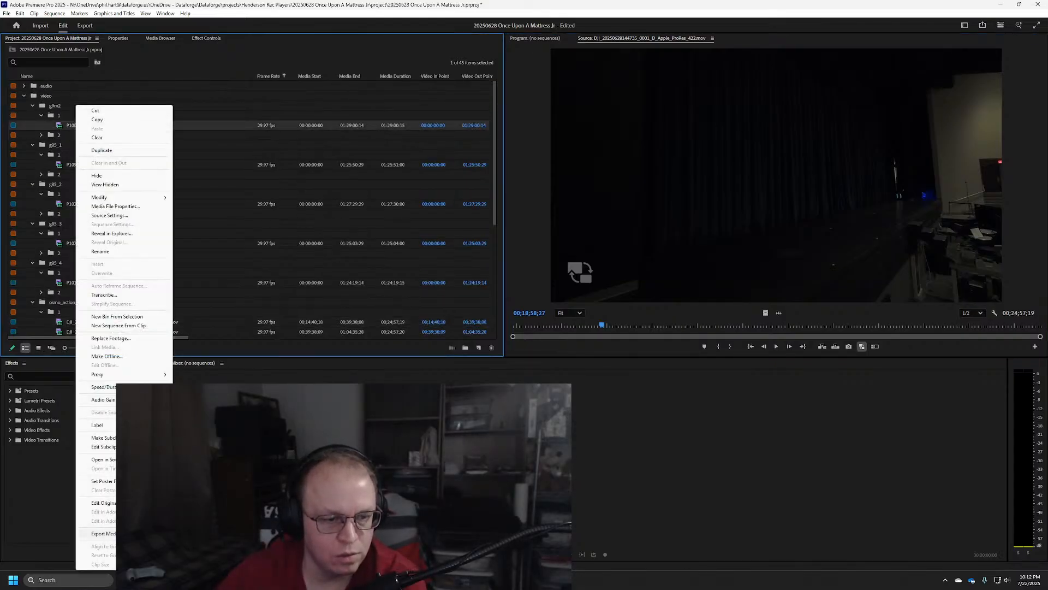
{"action": "left_click", "coordinate": [101, 459]}
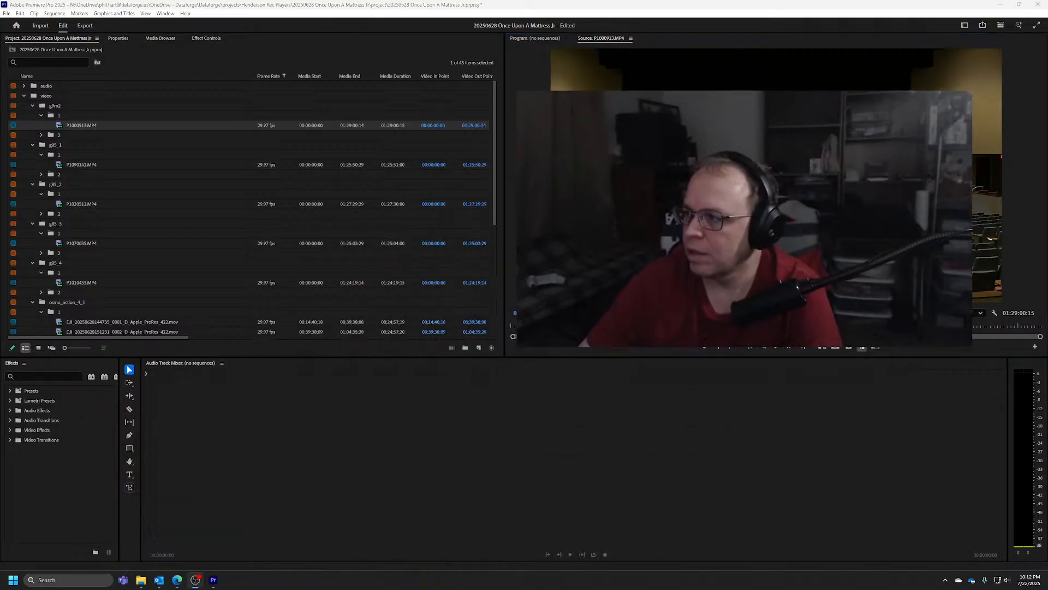
{"action": "left_click", "coordinate": [917, 323]}
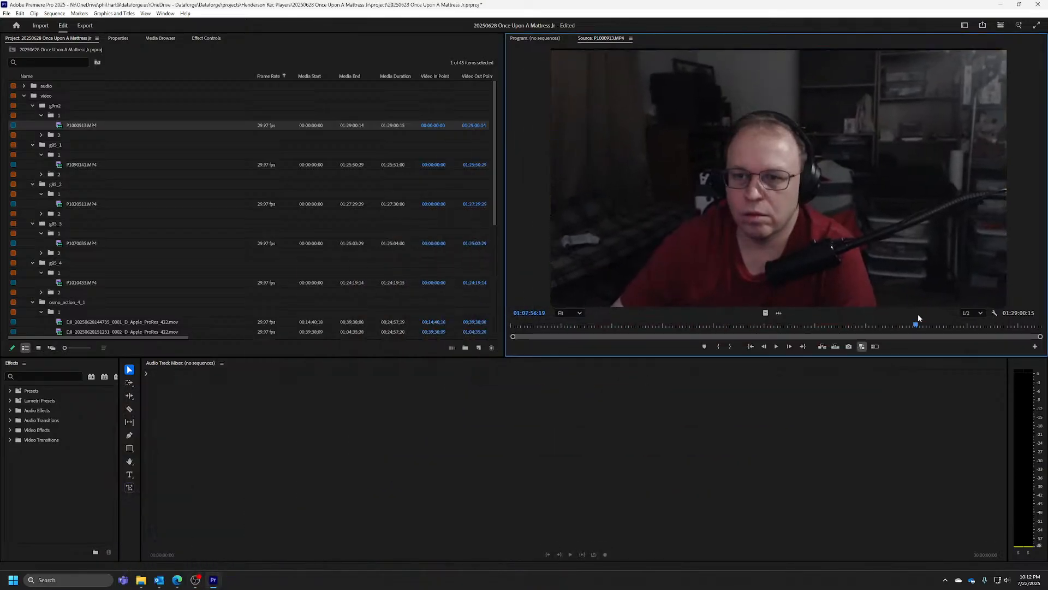
{"action": "left_click", "coordinate": [1007, 324]}
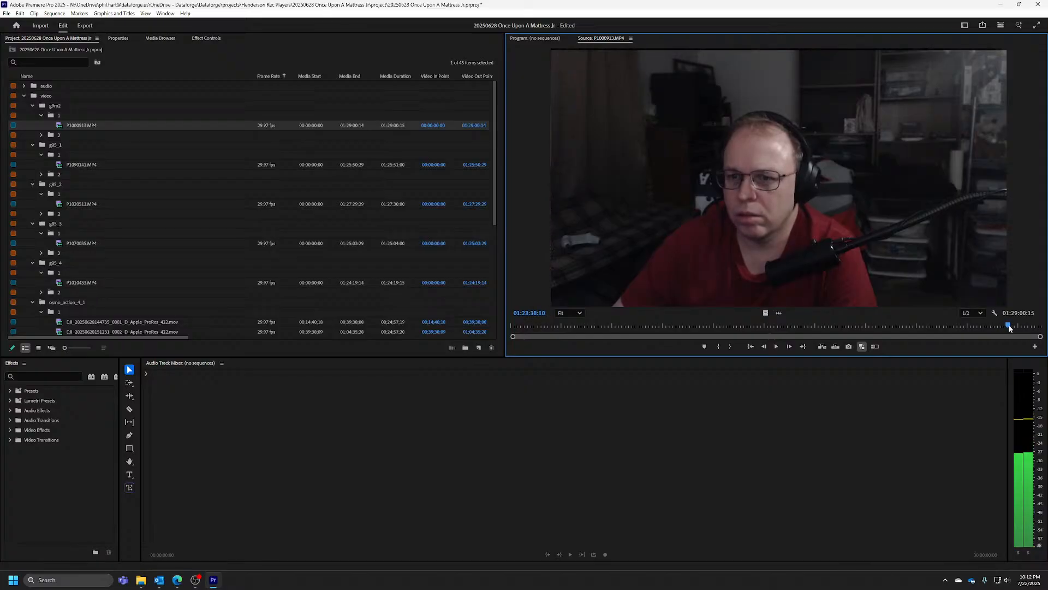
{"action": "left_click_drag", "start_coordinate": [1009, 326], "coordinate": [1008, 325]}
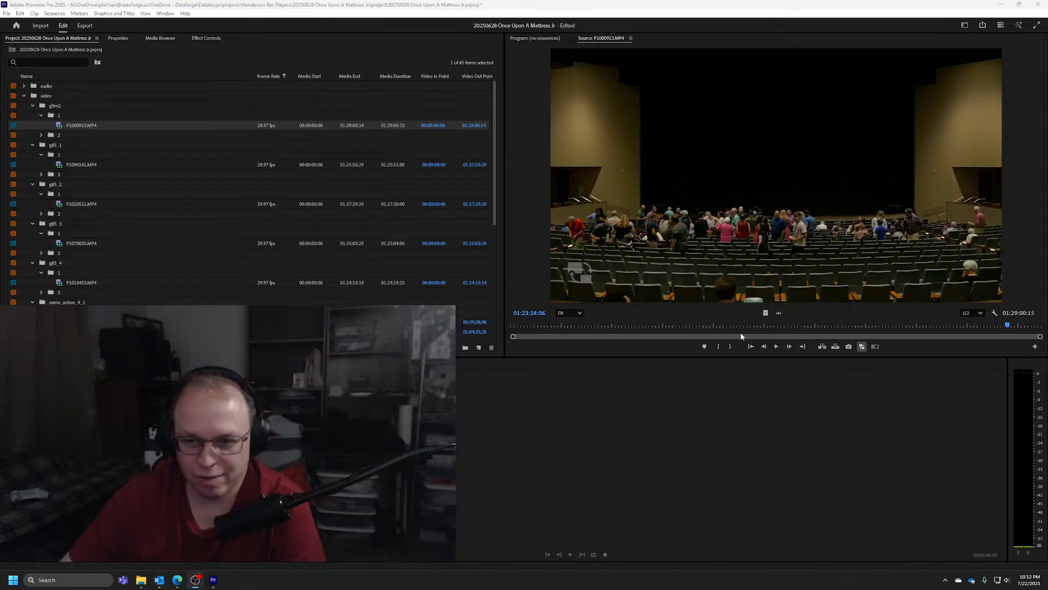
Scrub and play the end of P1000913.MP4 to look for the post-show sync point, stopping at 01:26:35:28
{"action": "left_click", "coordinate": [1011, 326]}
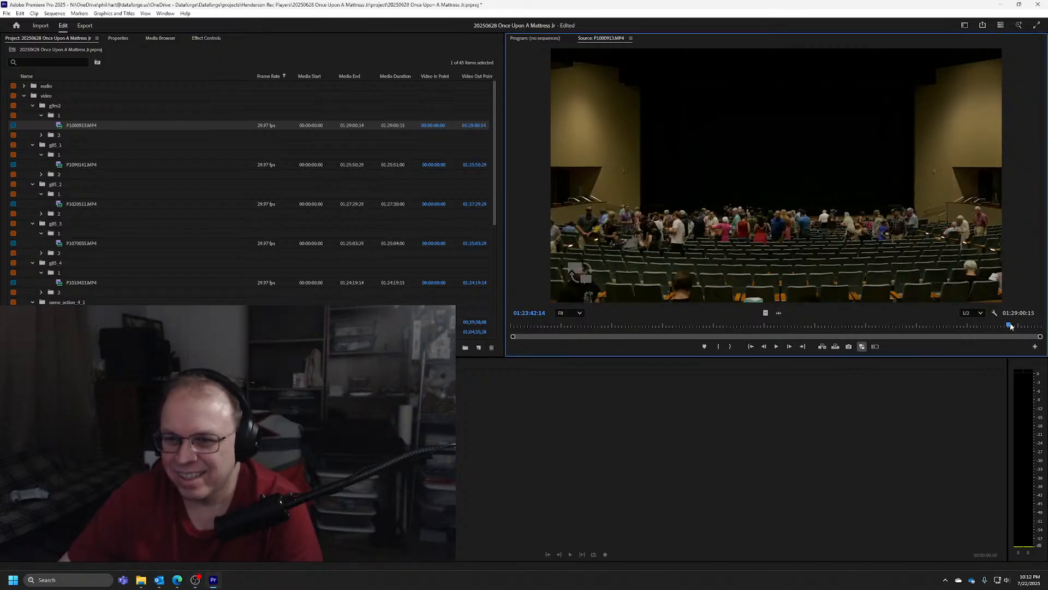
{"action": "left_click_drag", "start_coordinate": [1010, 326], "coordinate": [1022, 326]}
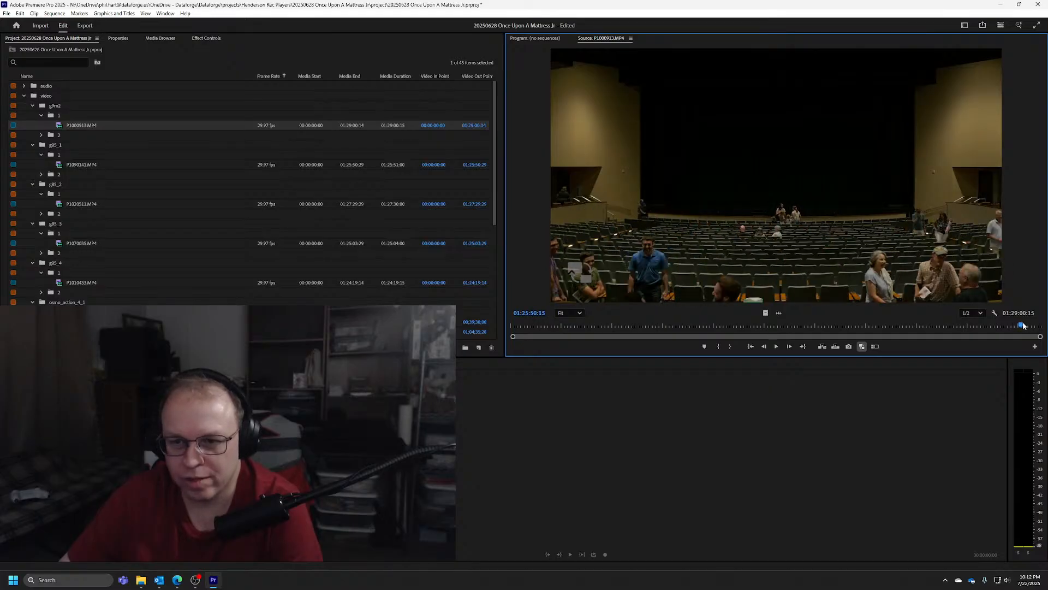
{"action": "left_click", "coordinate": [776, 346]}
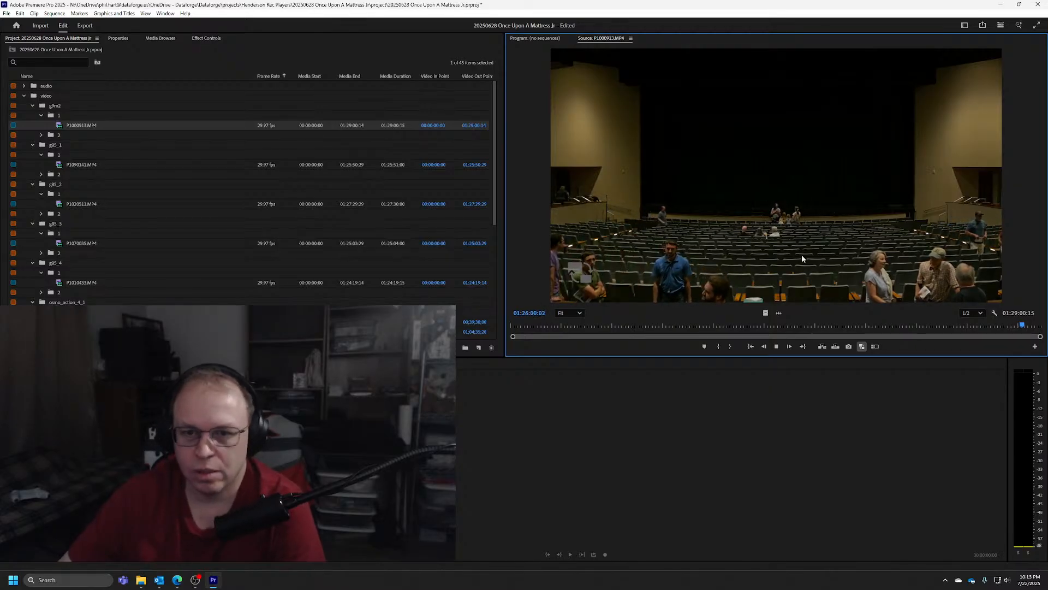
{"action": "left_click", "coordinate": [777, 348]}
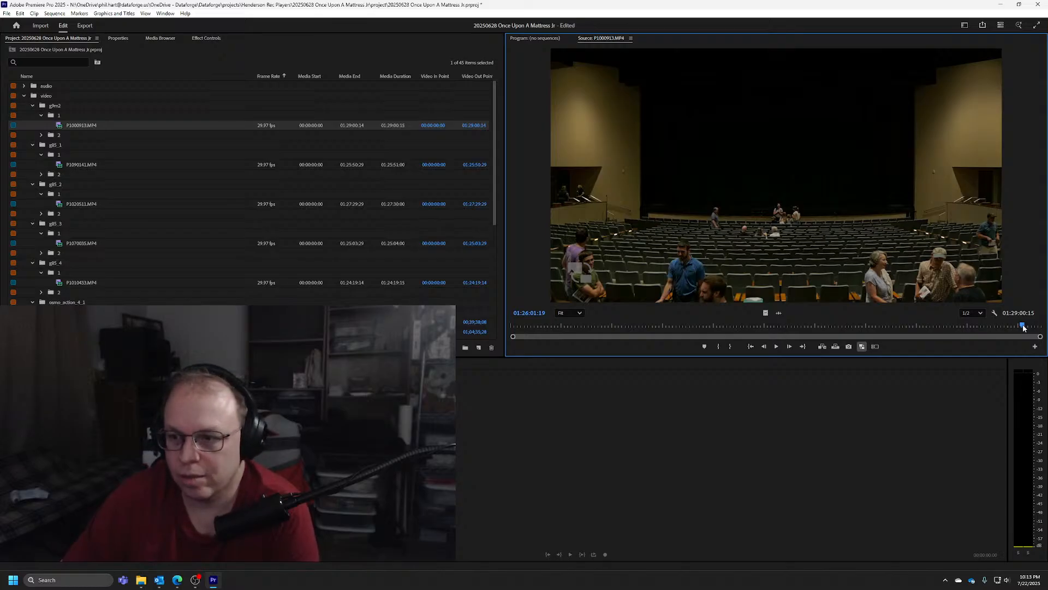
{"action": "left_click", "coordinate": [1023, 327]}
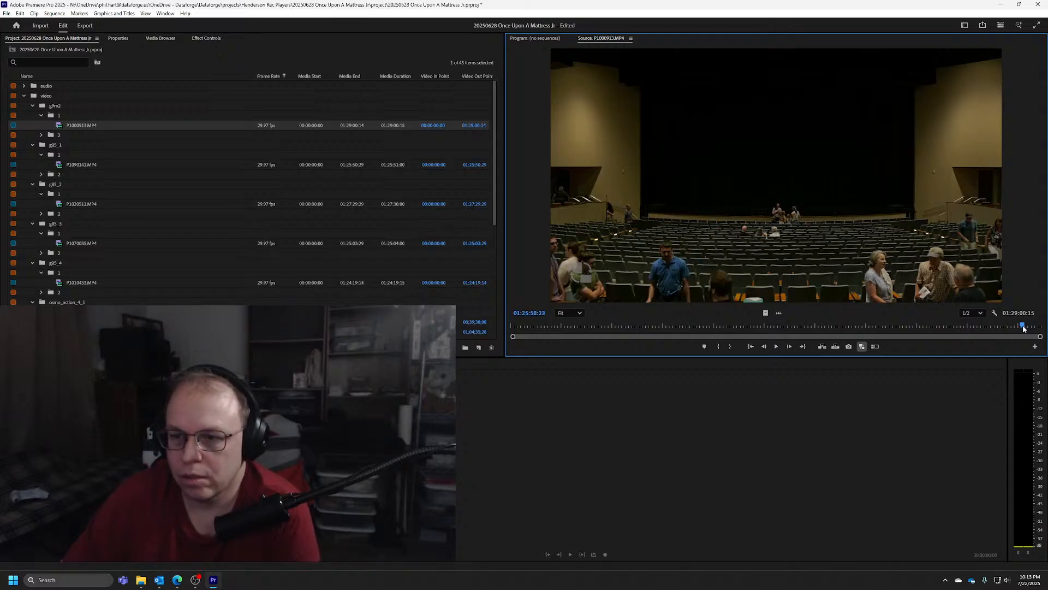
{"action": "left_click_drag", "start_coordinate": [1023, 326], "coordinate": [1024, 327]}
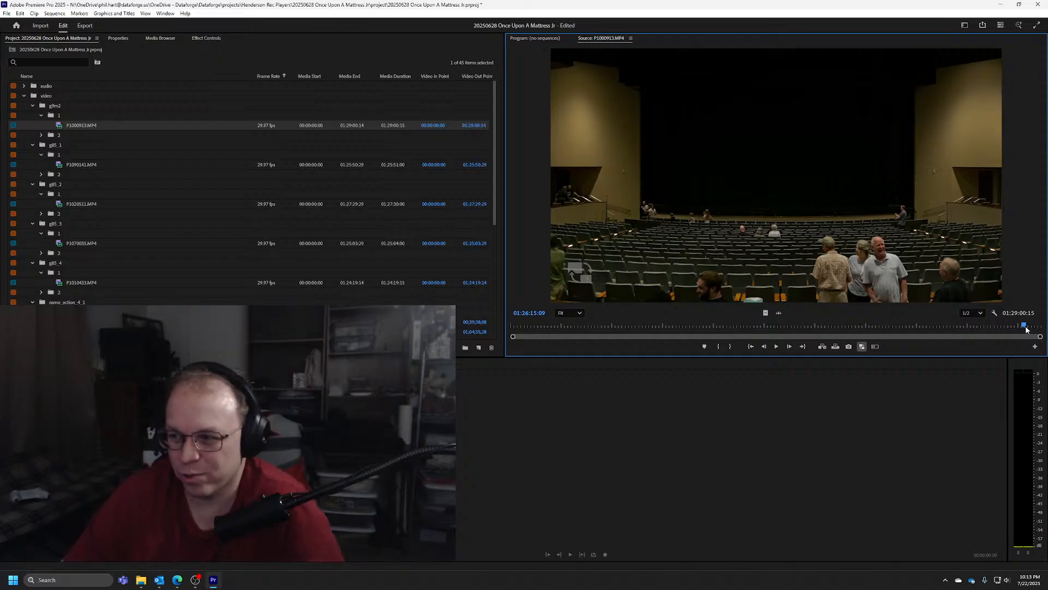
{"action": "left_click_drag", "start_coordinate": [1026, 328], "coordinate": [1027, 328]}
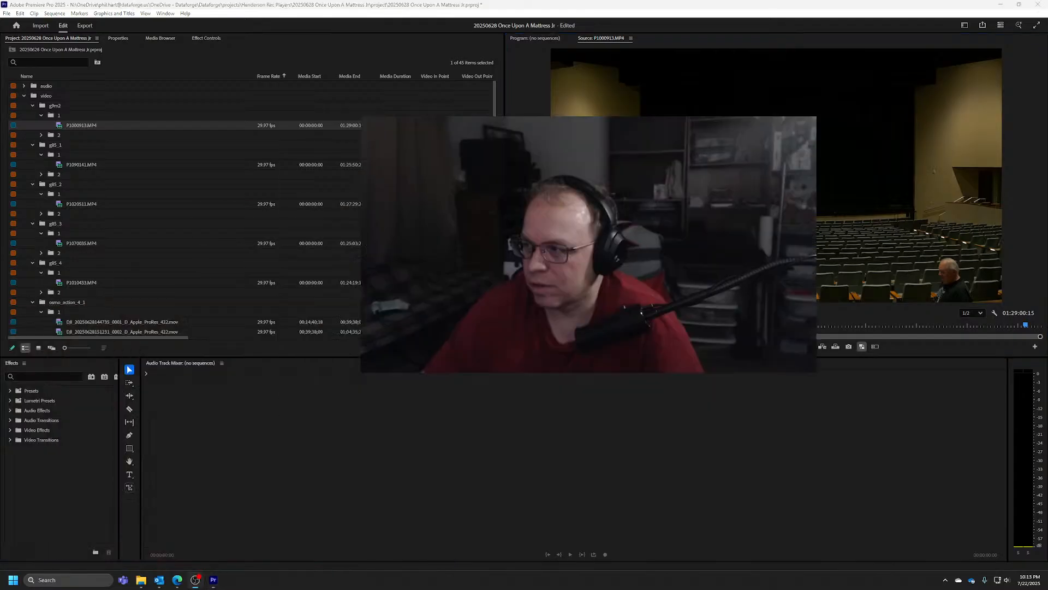
{"action": "scroll", "coordinate": [315, 335], "scroll_direction": "down", "scroll_amount": 3}
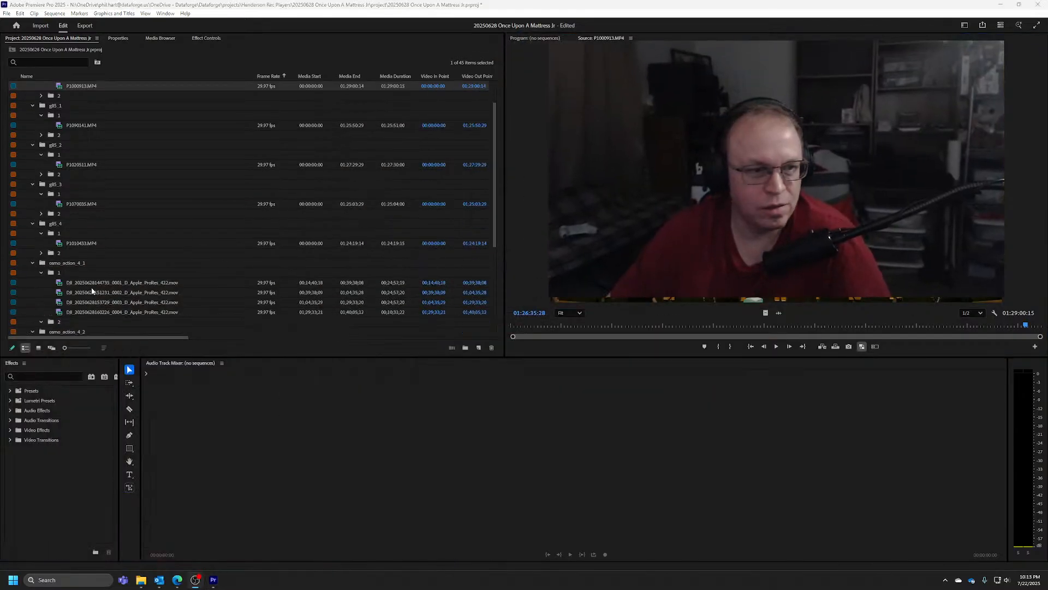
{"action": "right_click", "coordinate": [119, 272]}
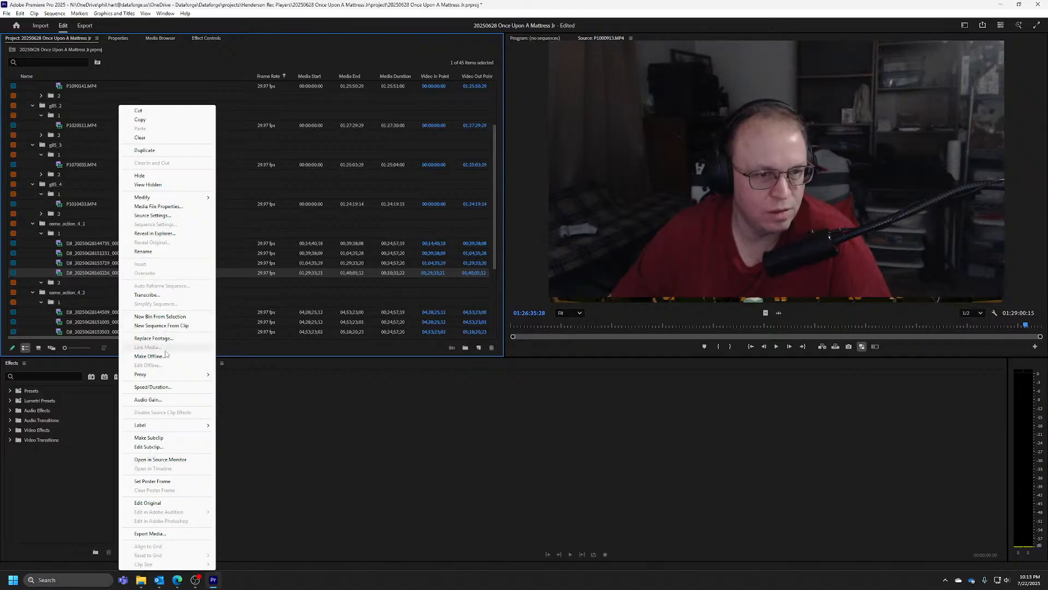
{"action": "left_click", "coordinate": [164, 459]}
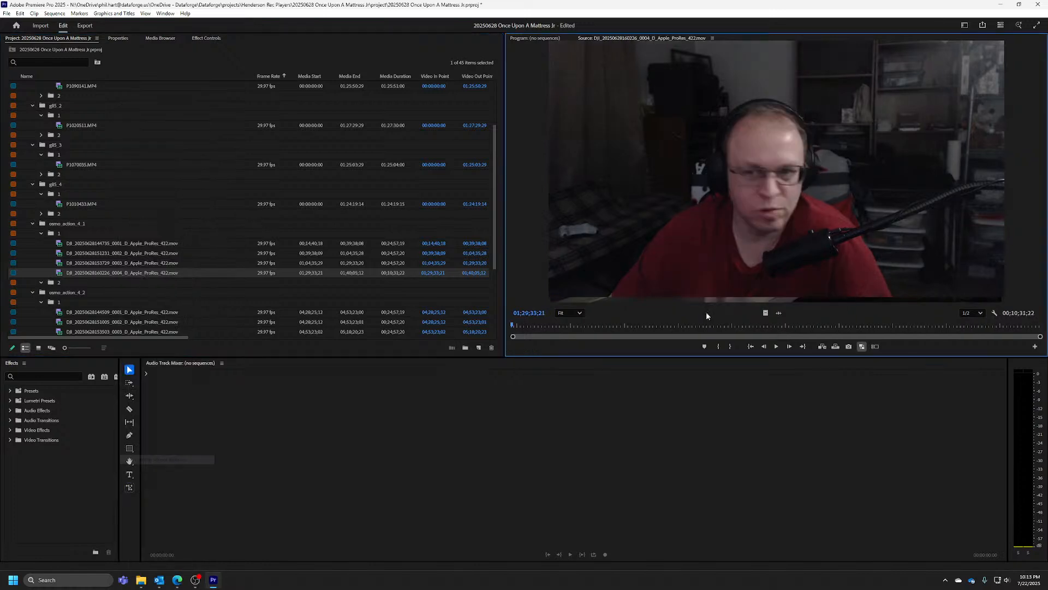
{"action": "left_click_drag", "start_coordinate": [765, 330], "coordinate": [947, 326]}
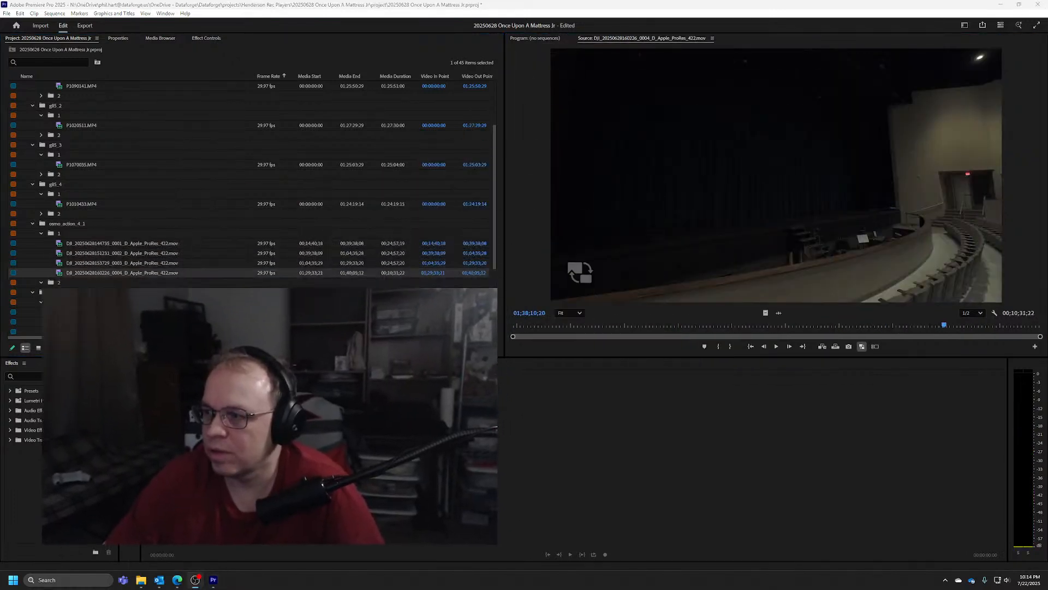
{"action": "left_click_drag", "start_coordinate": [946, 325], "coordinate": [744, 325]}
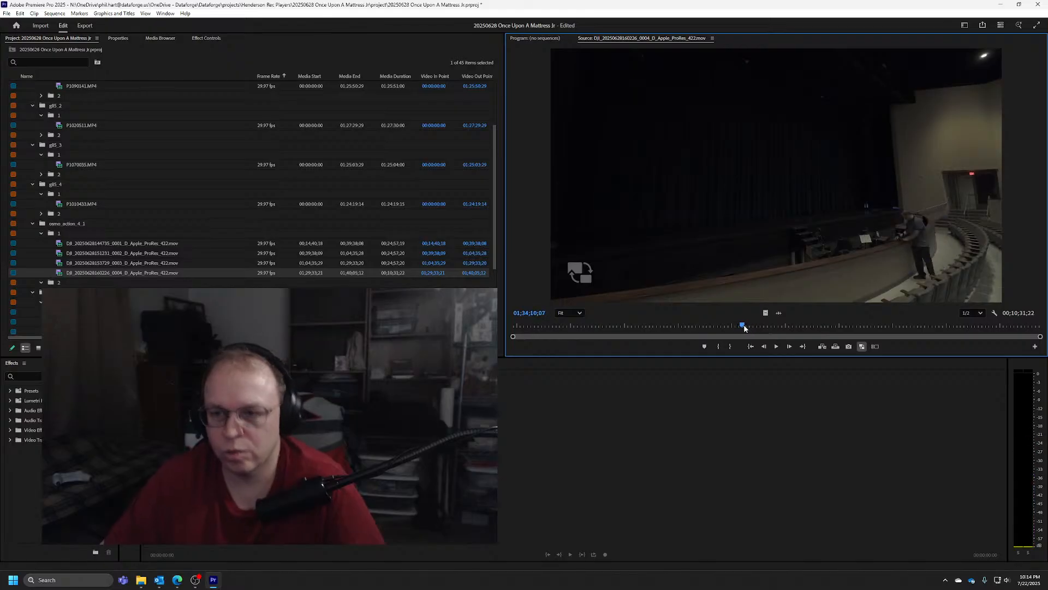
{"action": "key", "text": "space"}
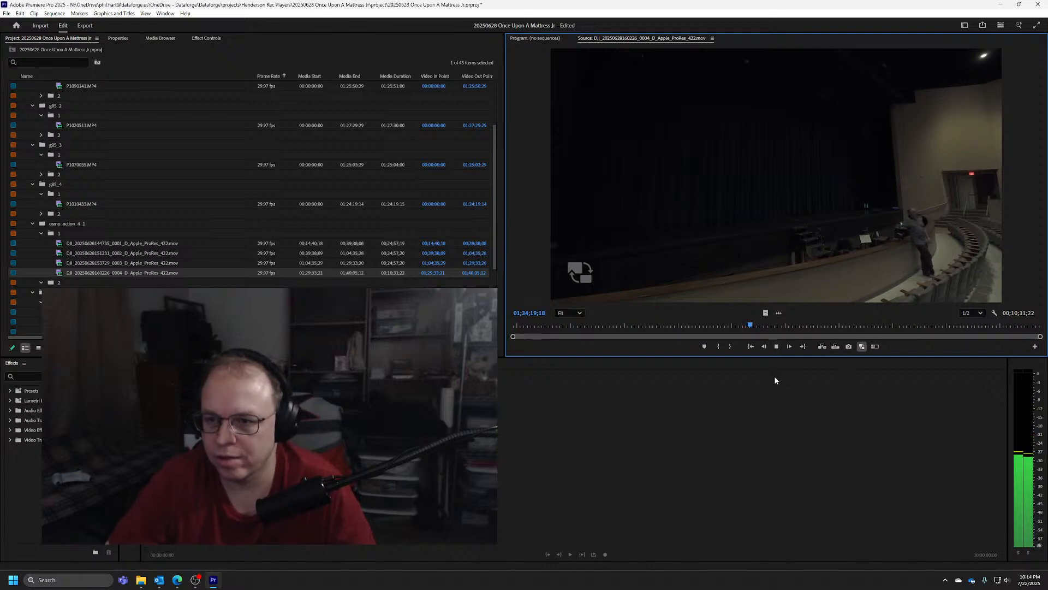
{"action": "key", "text": "space"}
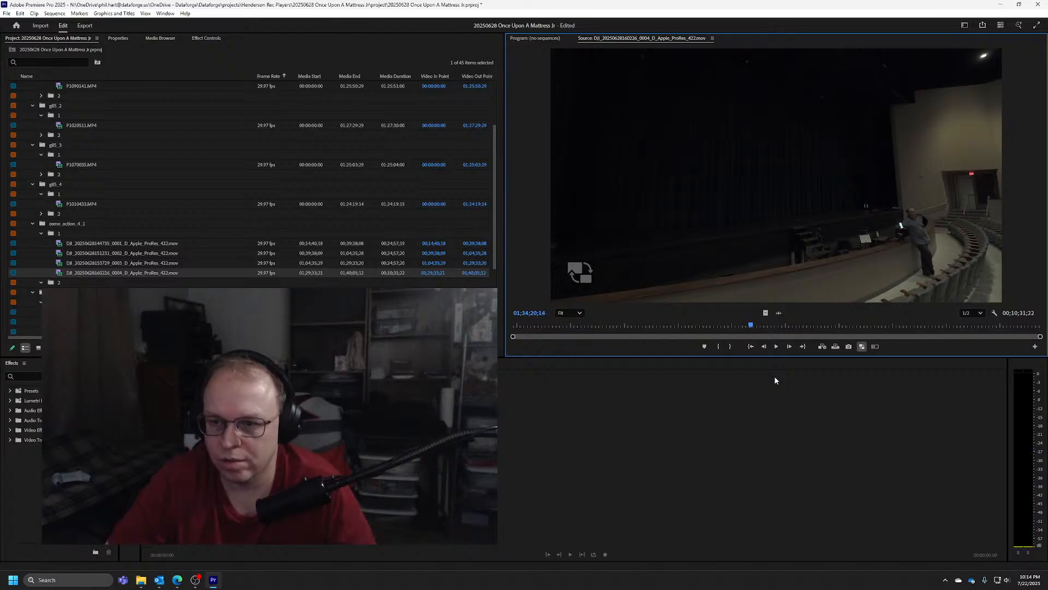
{"action": "key", "text": "Left"}
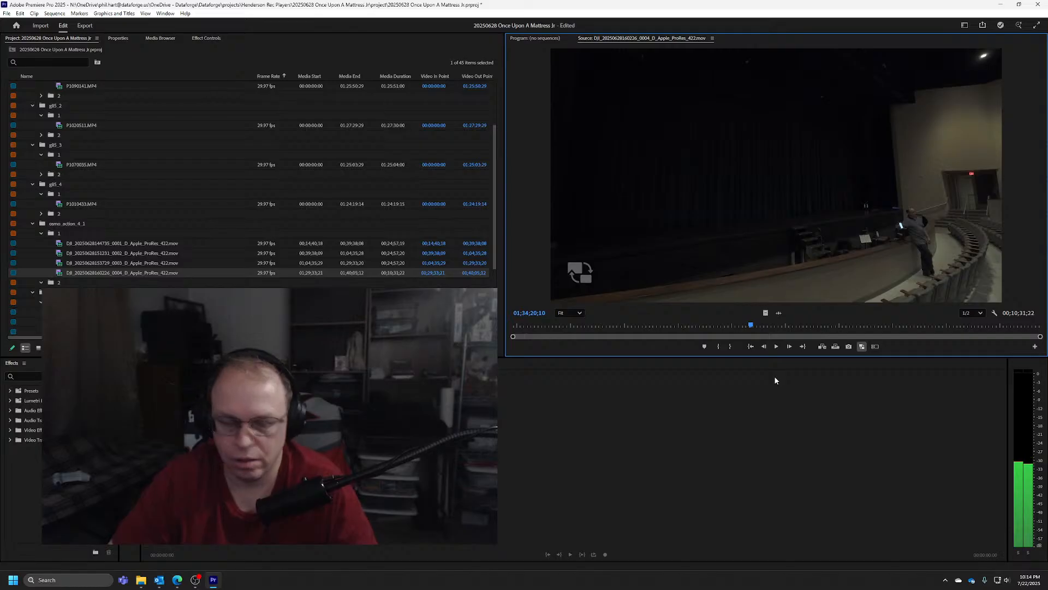
{"action": "key", "text": "o"}
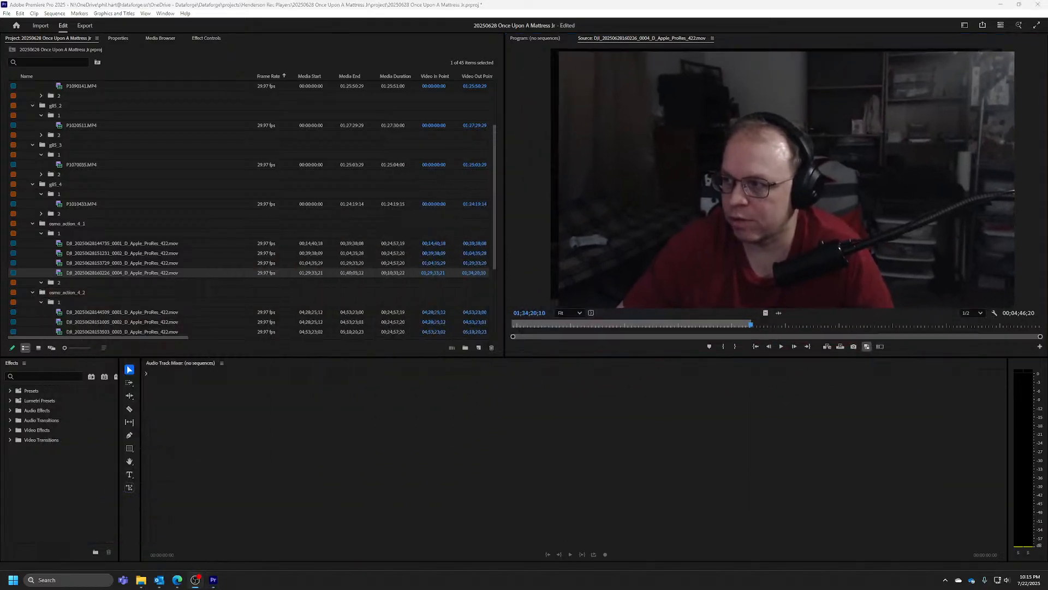
Reopen P1000913.MP4 from the g9m2 bin in the Source Monitor and scrub near its end to 01:25:21:18
{"action": "left_click_drag", "start_coordinate": [494, 224], "coordinate": [493, 177]}
{"action": "right_click", "coordinate": [75, 125]}
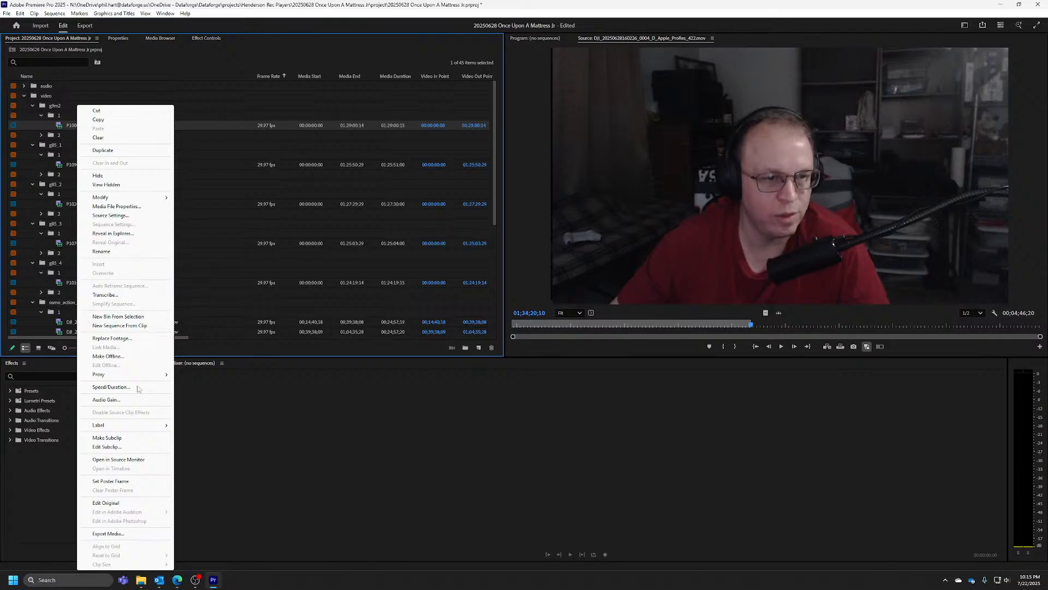
{"action": "left_click", "coordinate": [119, 459]}
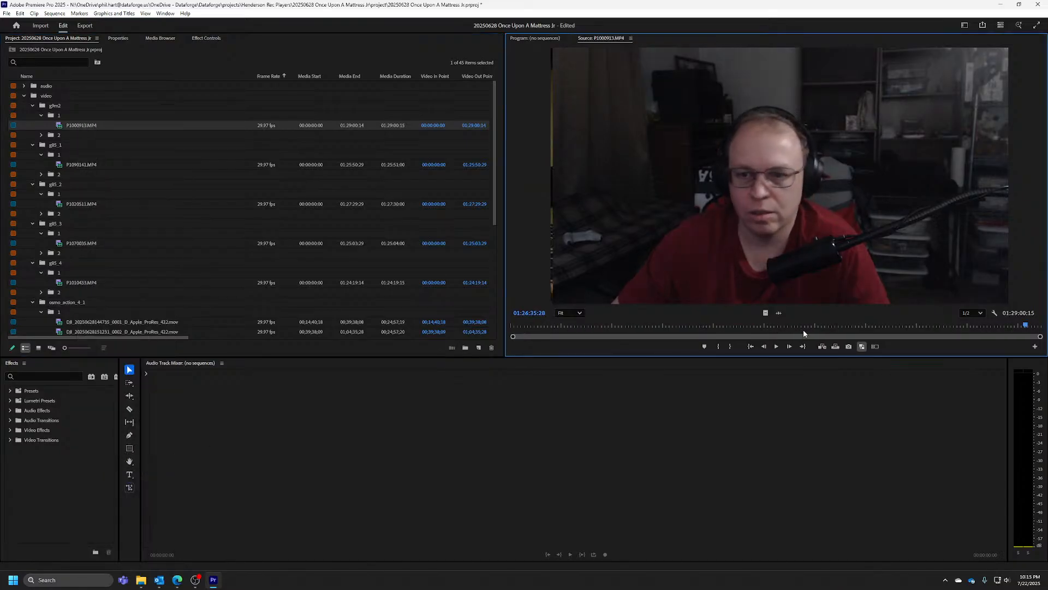
{"action": "left_click", "coordinate": [947, 324]}
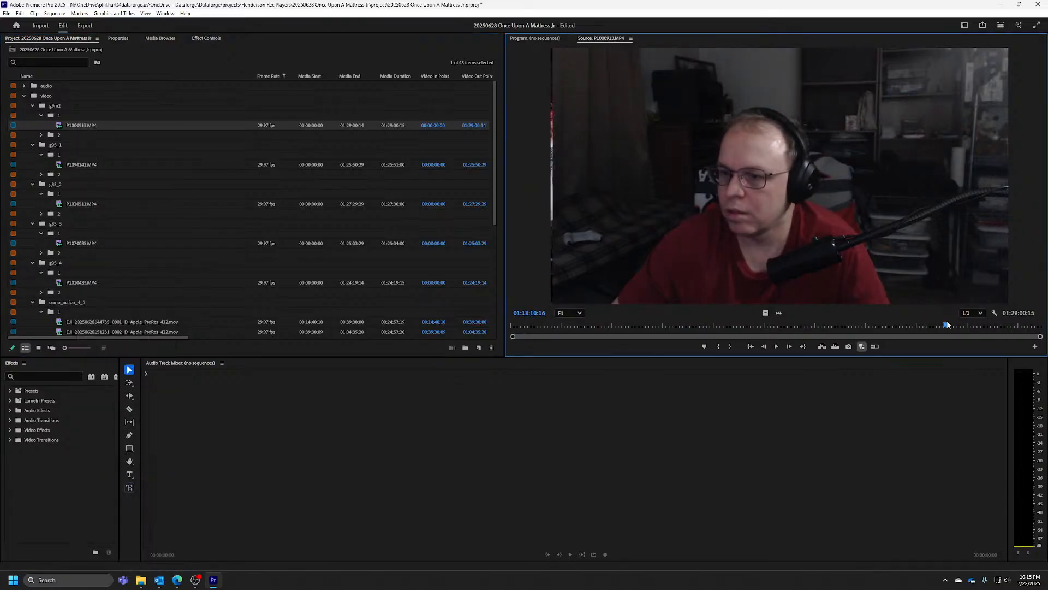
{"action": "left_click_drag", "start_coordinate": [948, 323], "coordinate": [1009, 330]}
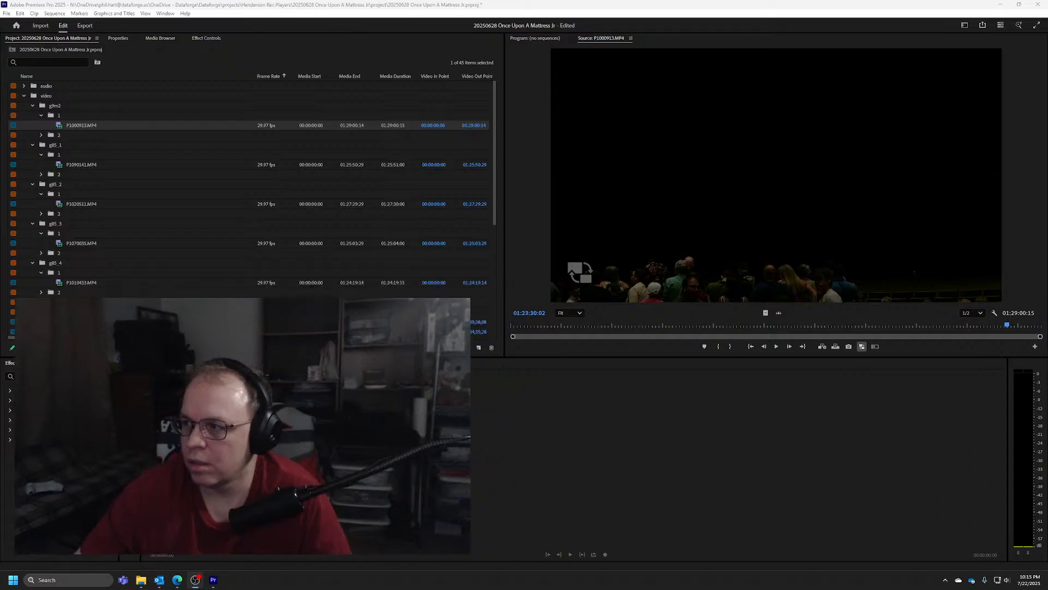
{"action": "left_click", "coordinate": [1013, 326]}
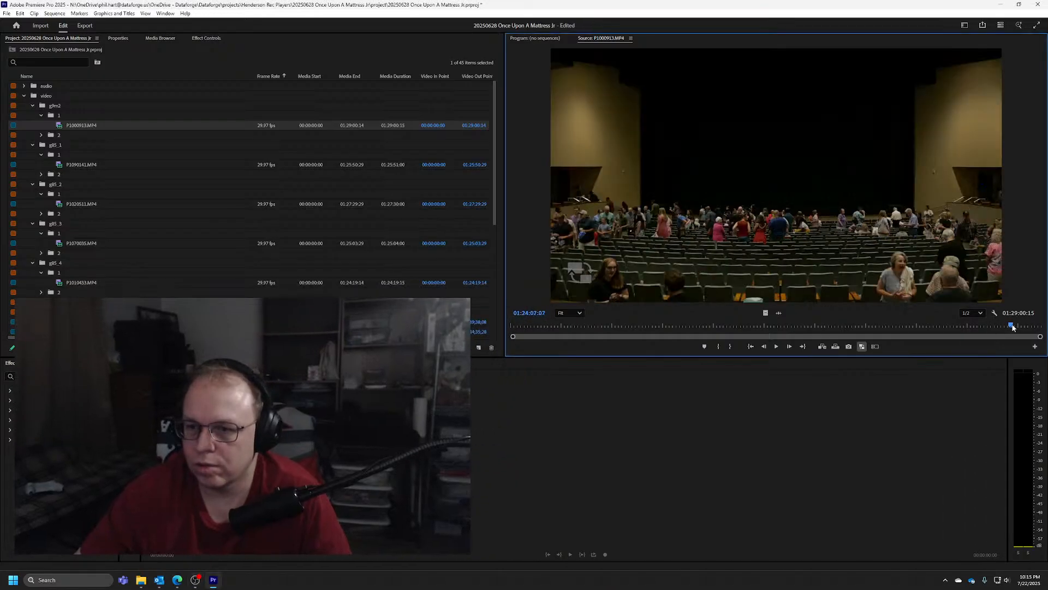
{"action": "left_click_drag", "start_coordinate": [1013, 326], "coordinate": [1020, 328]}
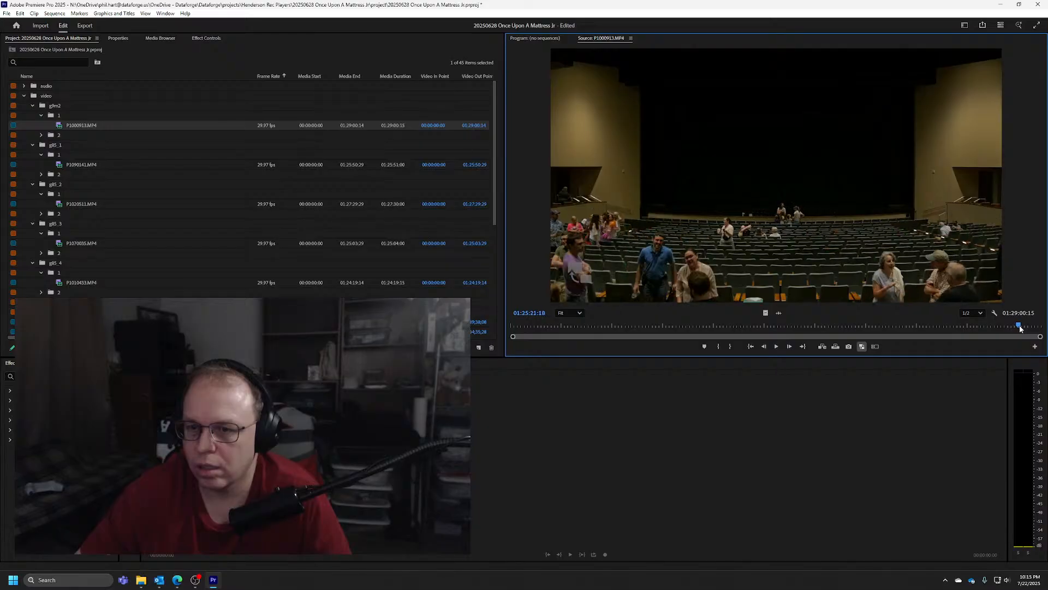
Fast-forward P1000913.MP4 through the emptying auditorium and stop at about 01:27:16
{"action": "key", "text": "space"}
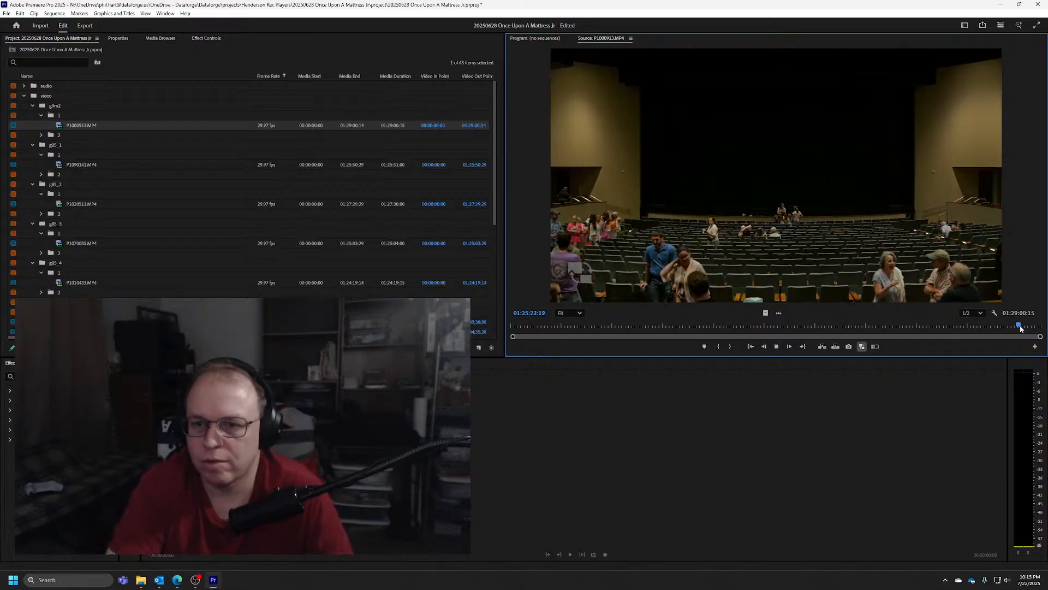
{"action": "key", "text": "l"}
{"action": "key", "text": "l"}
{"action": "key", "text": "l"}
{"action": "key", "text": "l"}
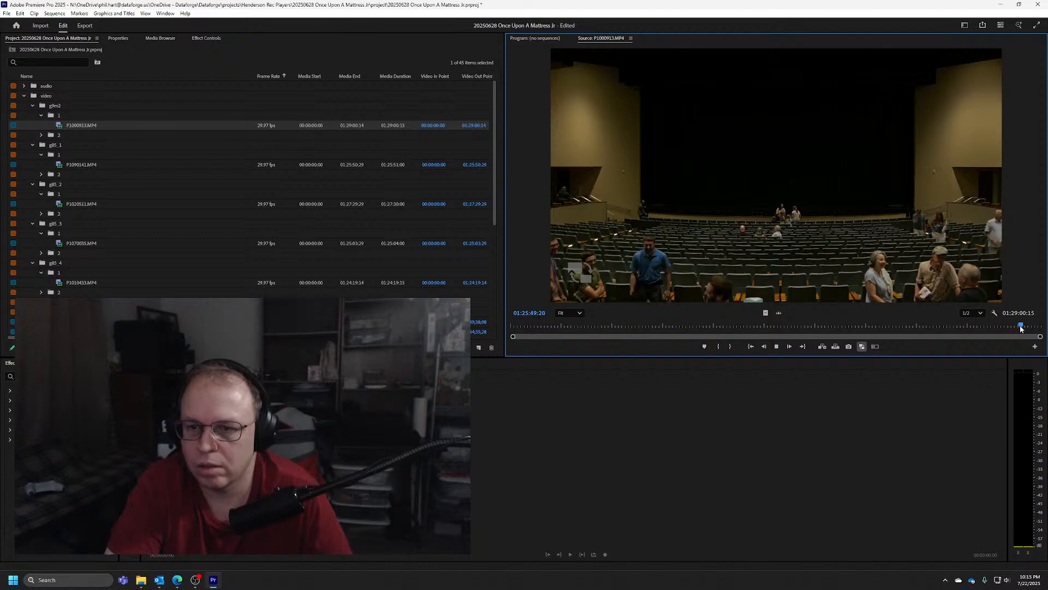
{"action": "key", "text": "k"}
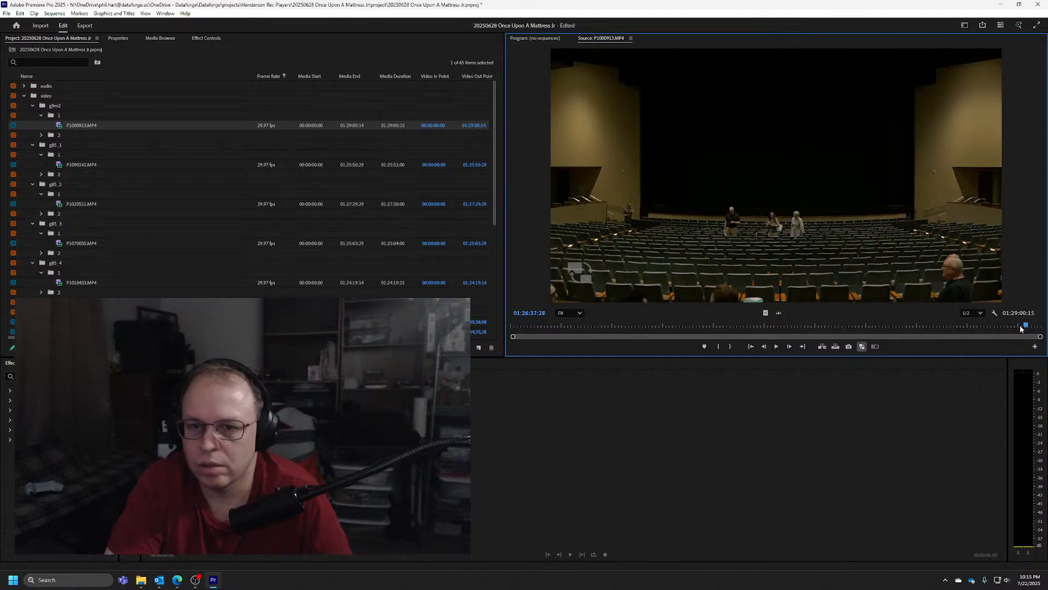
{"action": "key", "text": "l"}
{"action": "key", "text": "l"}
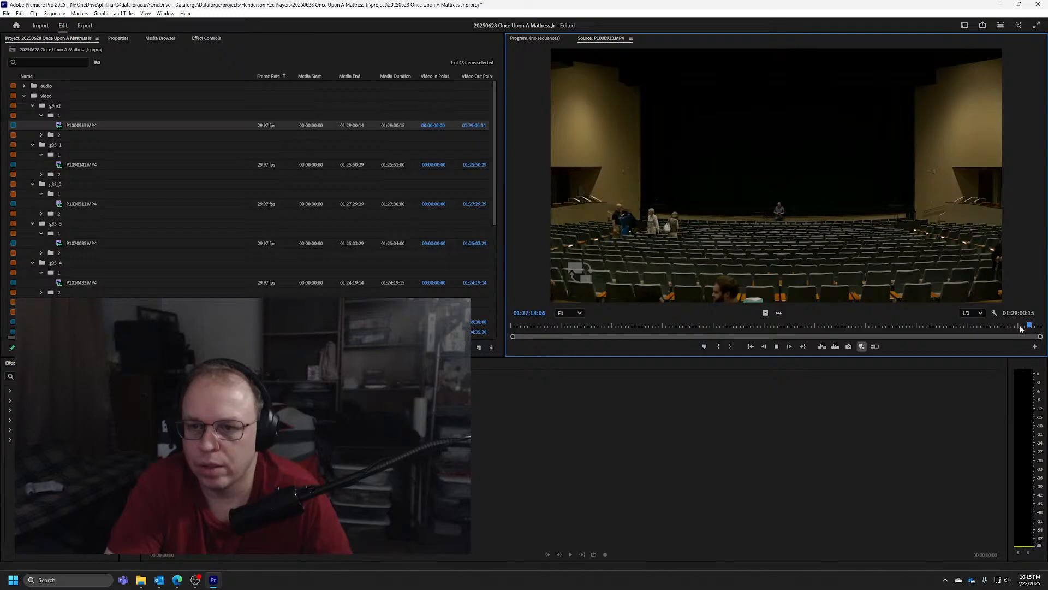
{"action": "key", "text": "k"}
Step P1000913.MP4 frame by frame to the sync flash and mark its Out point at 01:27:20:24
{"action": "key", "text": "Right"}
{"action": "key", "text": "Right"}
{"action": "key", "text": "Right"}
{"action": "key", "text": "Right"}
{"action": "key", "text": "Right"}
{"action": "key", "text": "Right"}
{"action": "key", "text": "Right"}
{"action": "key", "text": "Right"}
{"action": "key", "text": "Right"}
{"action": "key", "text": "Right"}
{"action": "key", "text": "Right"}
{"action": "key", "text": "Right"}
{"action": "key", "text": "Right"}
{"action": "key", "text": "Right"}
{"action": "key", "text": "Right"}
{"action": "key", "text": "Right"}
{"action": "key", "text": "Right"}
{"action": "key", "text": "Right"}
{"action": "key", "text": "Right"}
{"action": "key", "text": "Right"}
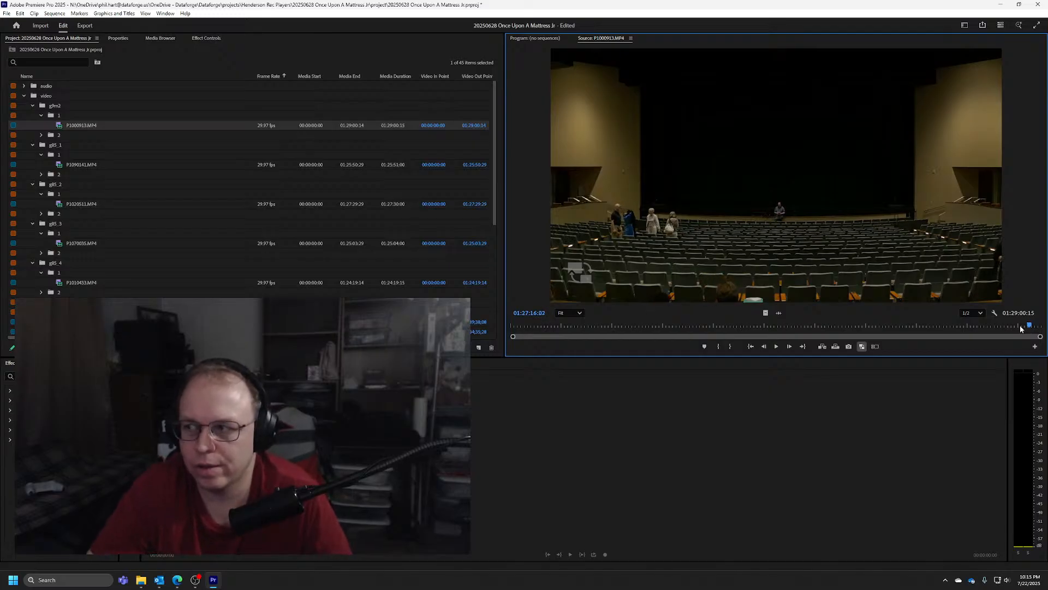
{"action": "key", "text": "Right"}
{"action": "key", "text": "Right"}
{"action": "key", "text": "Right"}
{"action": "key", "text": "Right"}
{"action": "key", "text": "Right"}
{"action": "key", "text": "Right"}
{"action": "key", "text": "Right"}
{"action": "key", "text": "Right"}
{"action": "key", "text": "Right"}
{"action": "key", "text": "Right"}
{"action": "key", "text": "Right"}
{"action": "key", "text": "Right"}
{"action": "key", "text": "Right"}
{"action": "key", "text": "Right"}
{"action": "key", "text": "Right"}
{"action": "key", "text": "Right"}
{"action": "key", "text": "Right"}
{"action": "key", "text": "Right"}
{"action": "key", "text": "Right"}
{"action": "key", "text": "Right"}
{"action": "key", "text": "Right"}
{"action": "key", "text": "Right"}
{"action": "key", "text": "Right"}
{"action": "key", "text": "Right"}
{"action": "key", "text": "Right"}
{"action": "key", "text": "Right"}
{"action": "key", "text": "Right"}
{"action": "key", "text": "Right"}
{"action": "key", "text": "Right"}
{"action": "key", "text": "Right"}
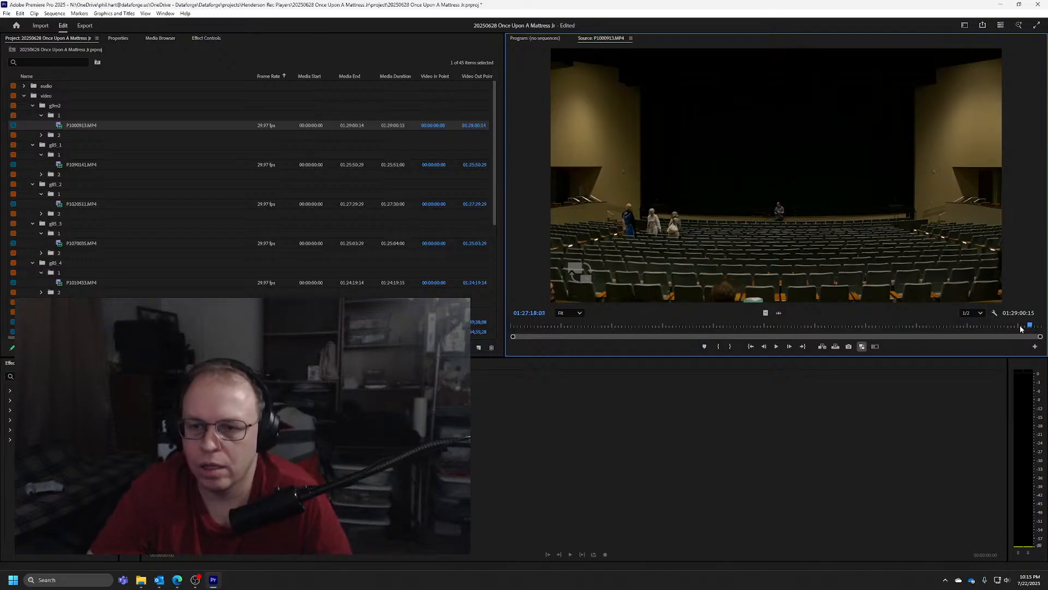
{"action": "key", "text": "Right"}
{"action": "key", "text": "Right"}
{"action": "key", "text": "Right"}
{"action": "key", "text": "Right"}
{"action": "key", "text": "Right"}
{"action": "key", "text": "Right"}
{"action": "key", "text": "Right"}
{"action": "key", "text": "Right"}
{"action": "key", "text": "Right"}
{"action": "key", "text": "Right"}
{"action": "key", "text": "Right"}
{"action": "key", "text": "Right"}
{"action": "key", "text": "Right"}
{"action": "key", "text": "Right"}
{"action": "key", "text": "Right"}
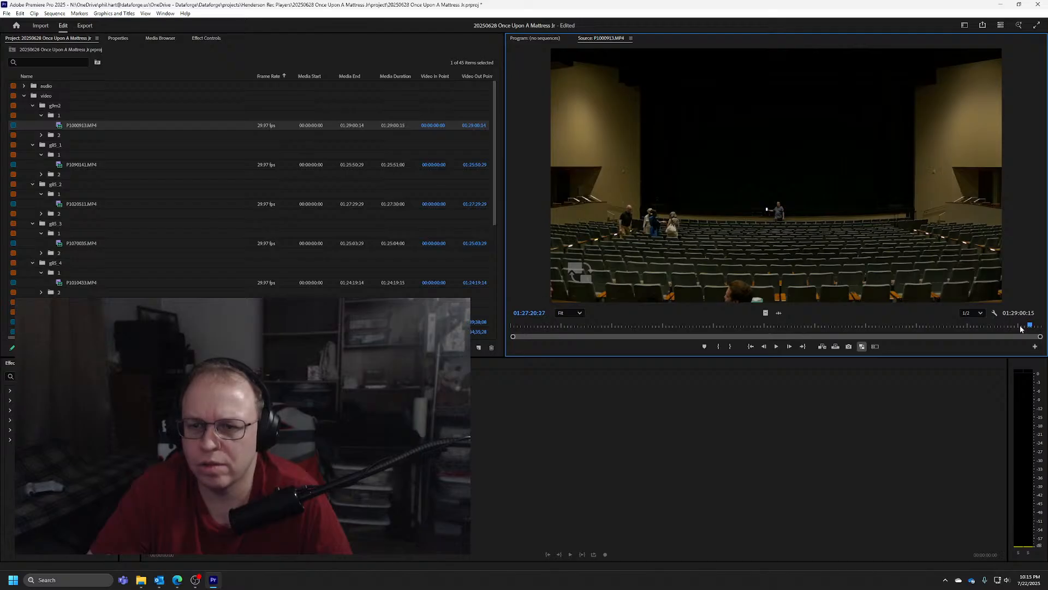
{"action": "key", "text": "Left"}
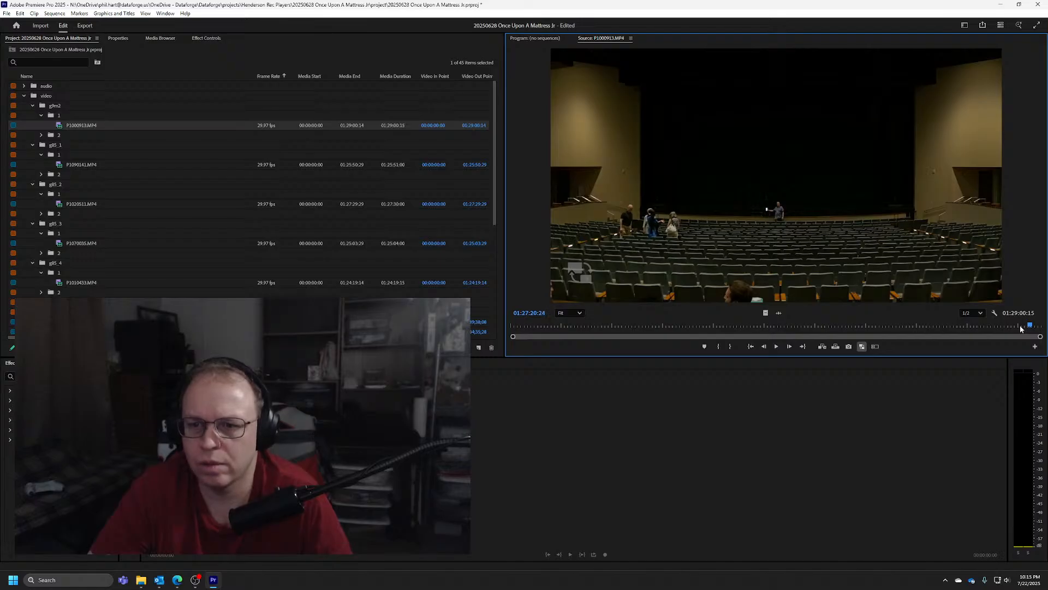
{"action": "key", "text": "Right"}
{"action": "key", "text": "o"}
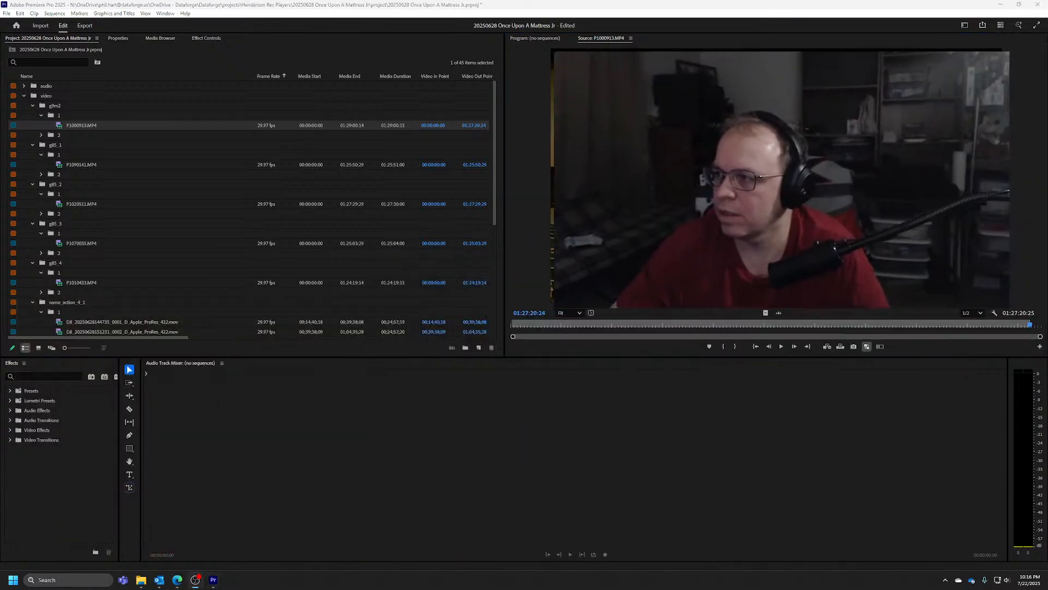
Open P1090141.MP4 from the g85_1 bin in the Source Monitor and scrub near its end to 01:19:40:15
{"action": "left_click", "coordinate": [65, 158]}
{"action": "right_click", "coordinate": [78, 164]}
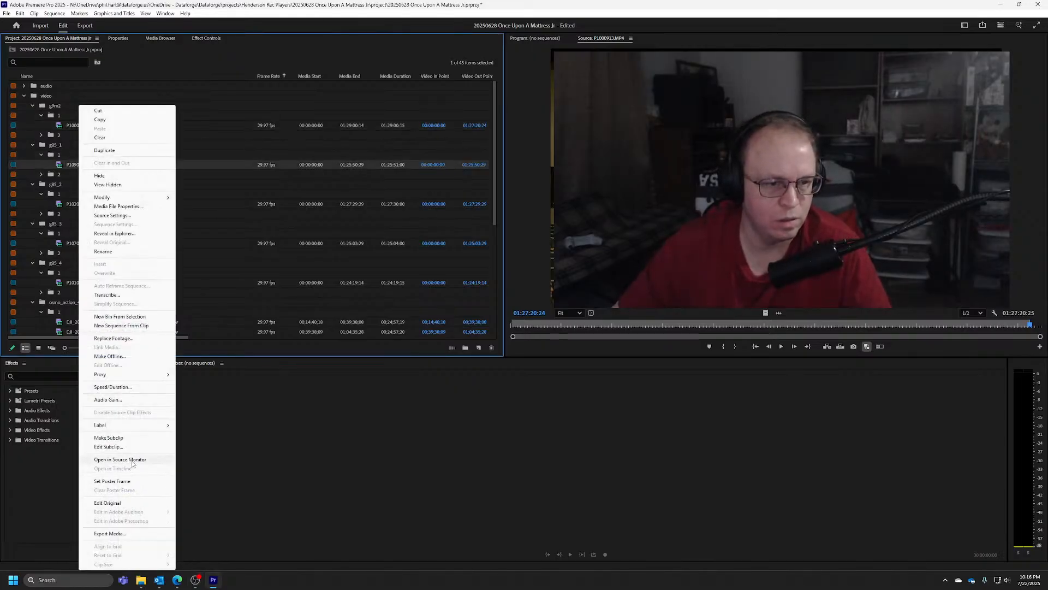
{"action": "left_click", "coordinate": [132, 460]}
{"action": "left_click_drag", "start_coordinate": [888, 323], "coordinate": [942, 322]}
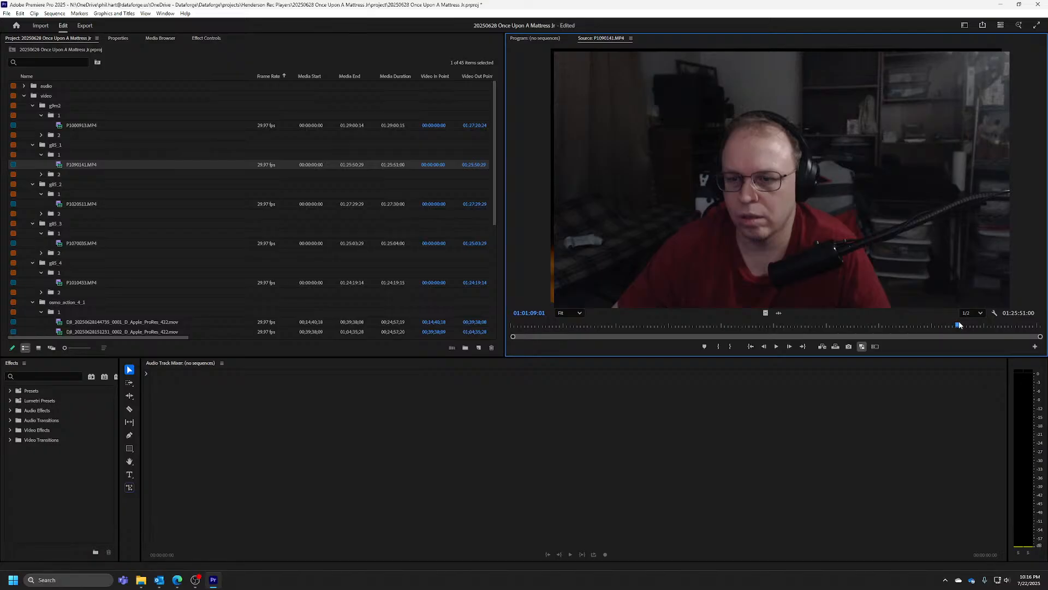
{"action": "left_click_drag", "start_coordinate": [818, 321], "coordinate": [977, 324]}
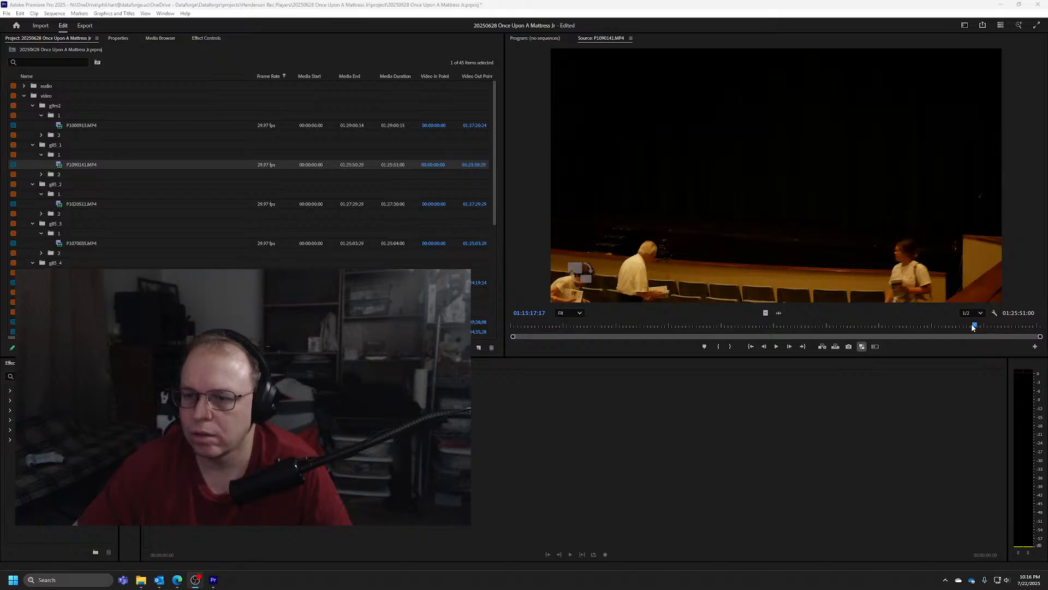
{"action": "left_click_drag", "start_coordinate": [976, 323], "coordinate": [1003, 327]}
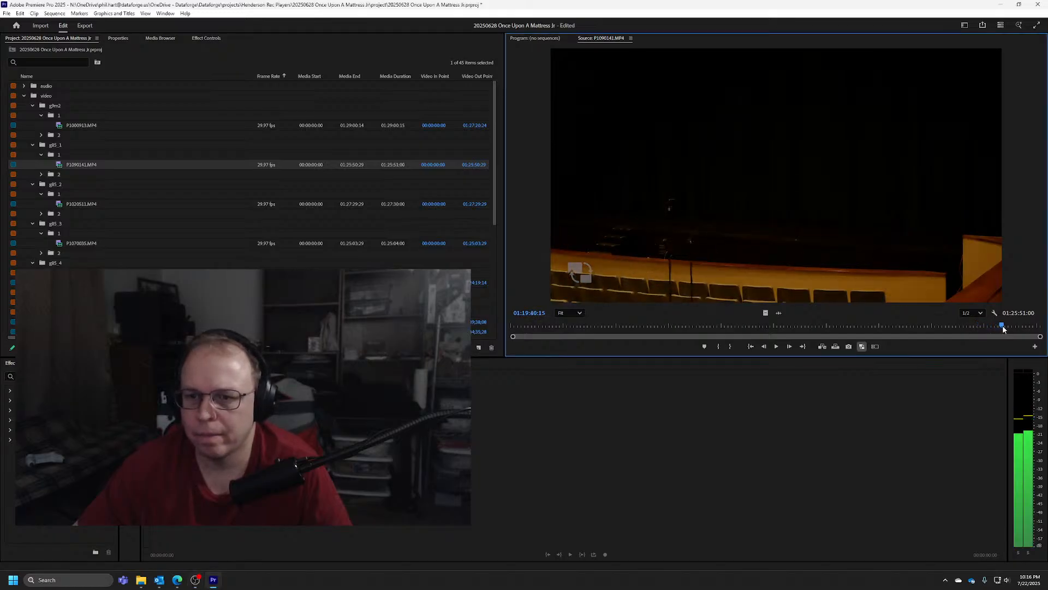
Play P1090141.MP4 forward in search of the post-show sync flash and stop at 01:22:15:21
{"action": "key", "text": "l"}
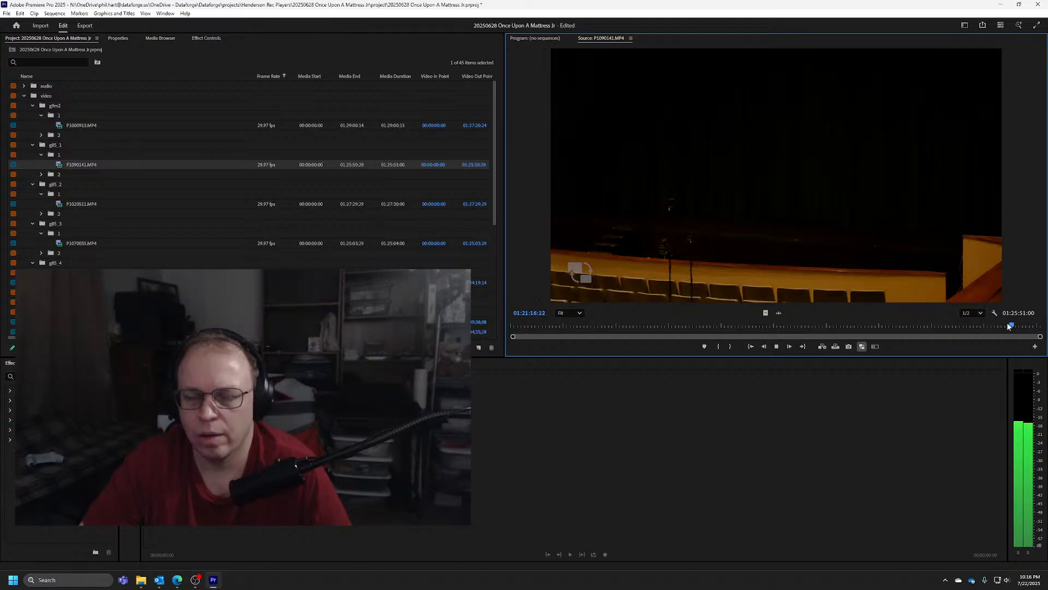
{"action": "key", "text": "k"}
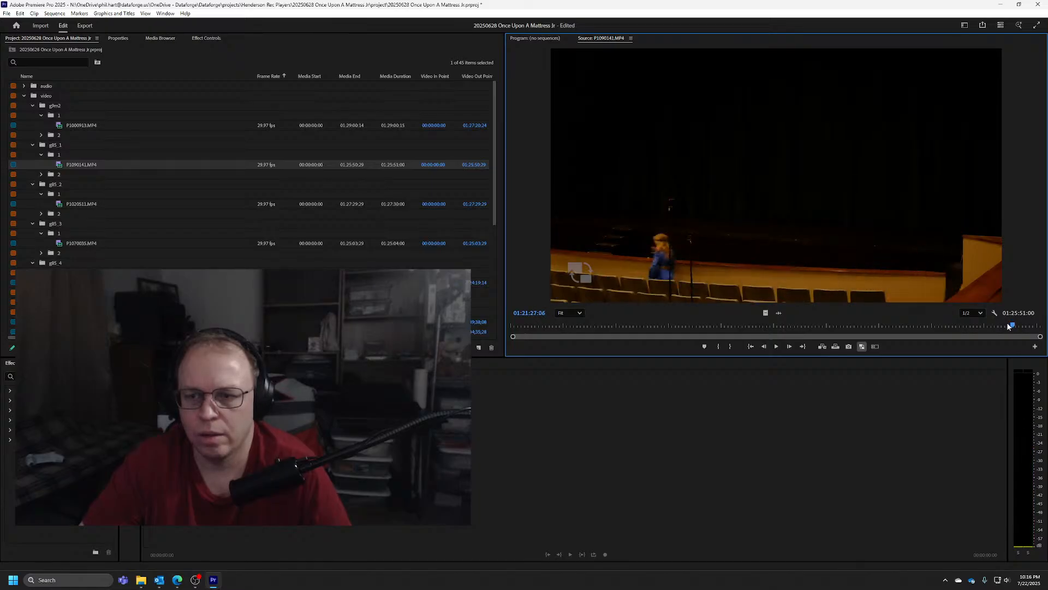
{"action": "key", "text": "l"}
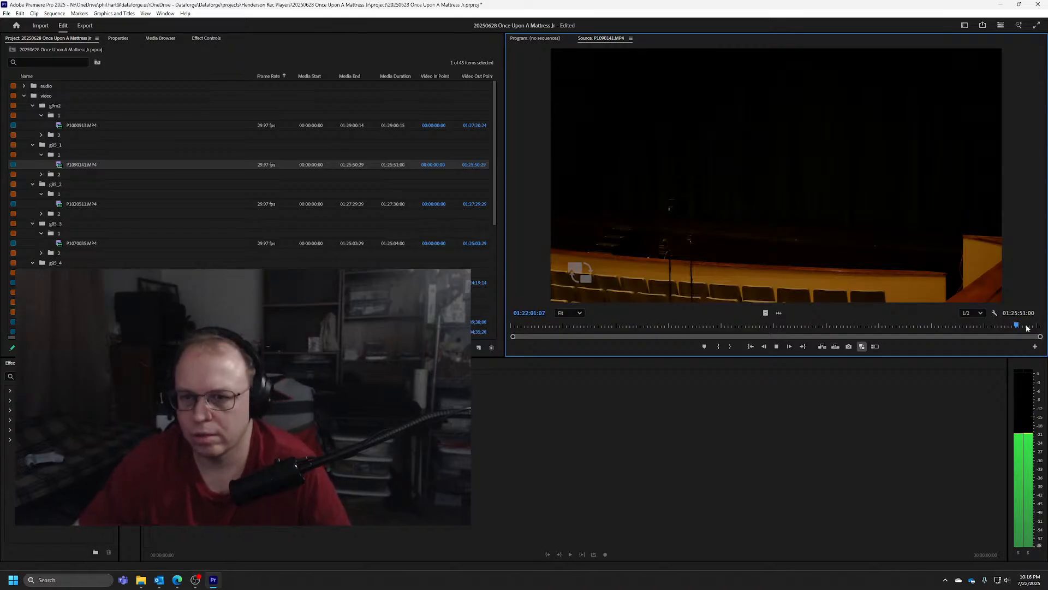
{"action": "key", "text": "space"}
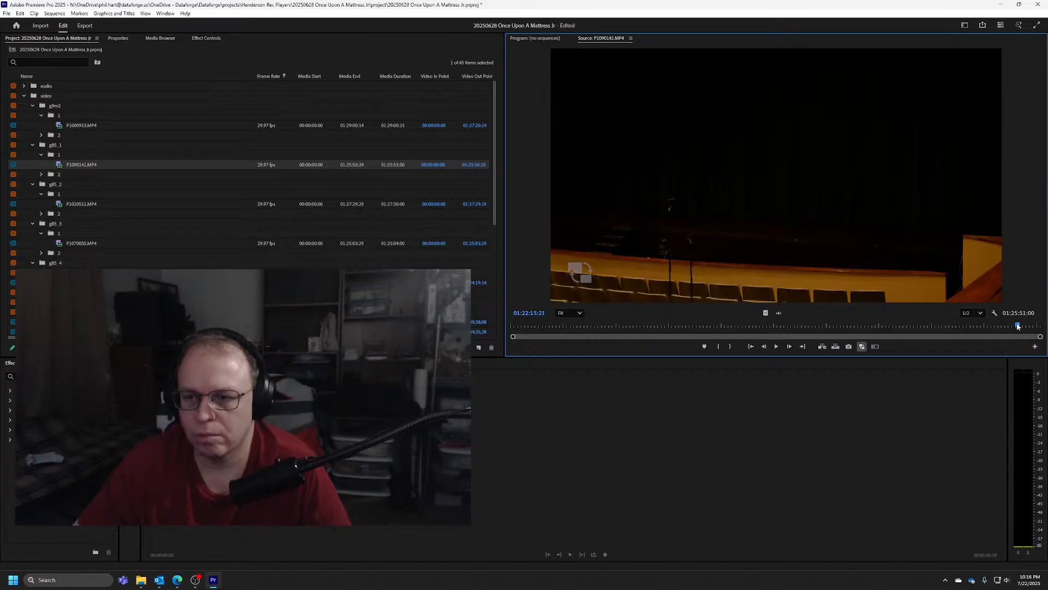
Check the last frames of P1090141.MP4 and scrub back through the empty-stage footage between about 01:17:48 and 01:20:16
{"action": "left_click_drag", "start_coordinate": [1020, 326], "coordinate": [1013, 328]}
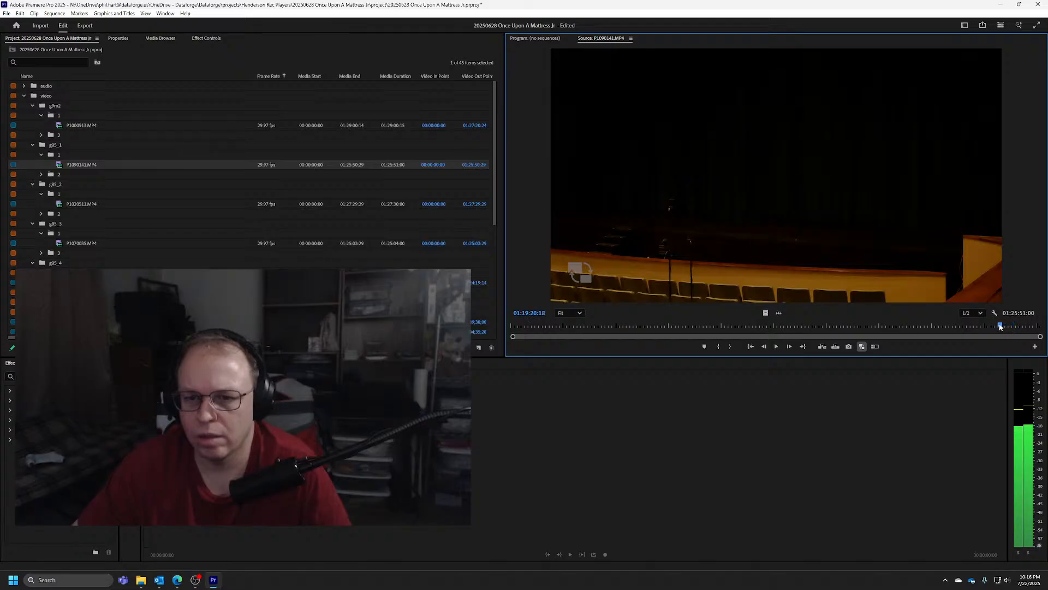
{"action": "left_click_drag", "start_coordinate": [999, 326], "coordinate": [998, 326]}
{"action": "key", "text": "End"}
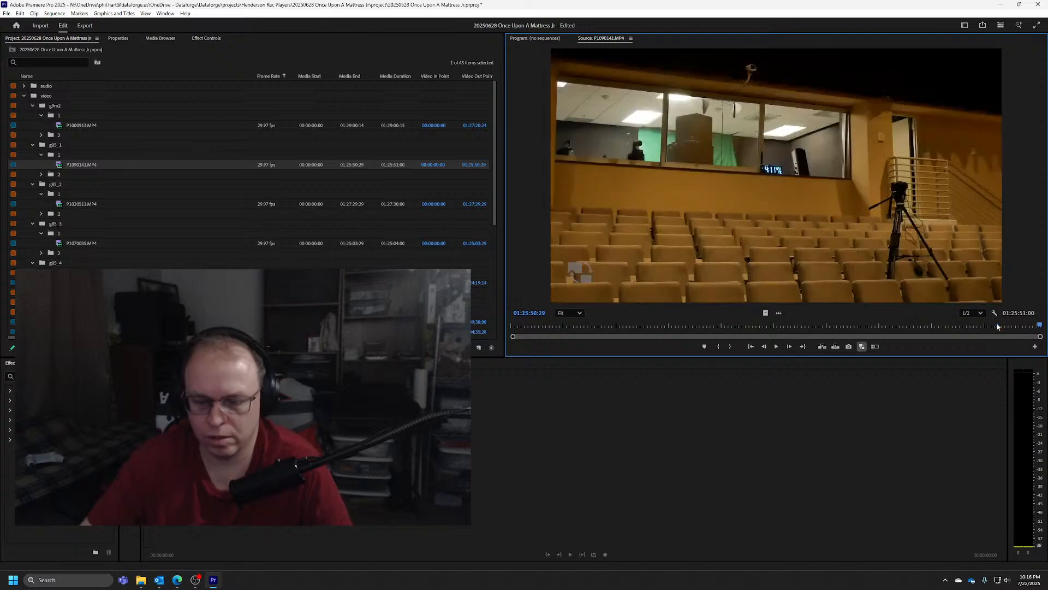
{"action": "key", "text": "Left"}
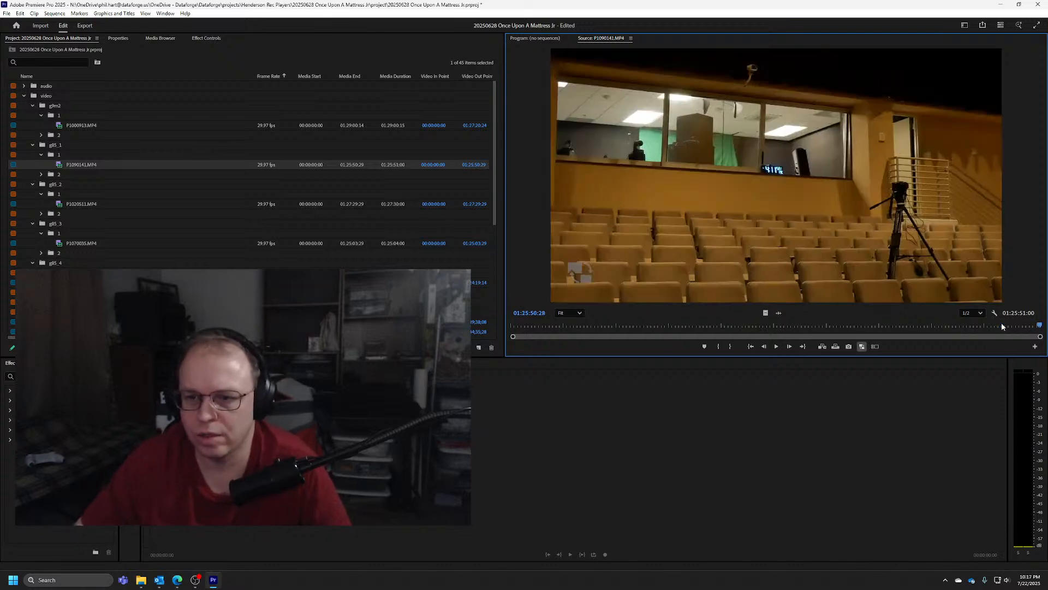
{"action": "left_click", "coordinate": [991, 325]}
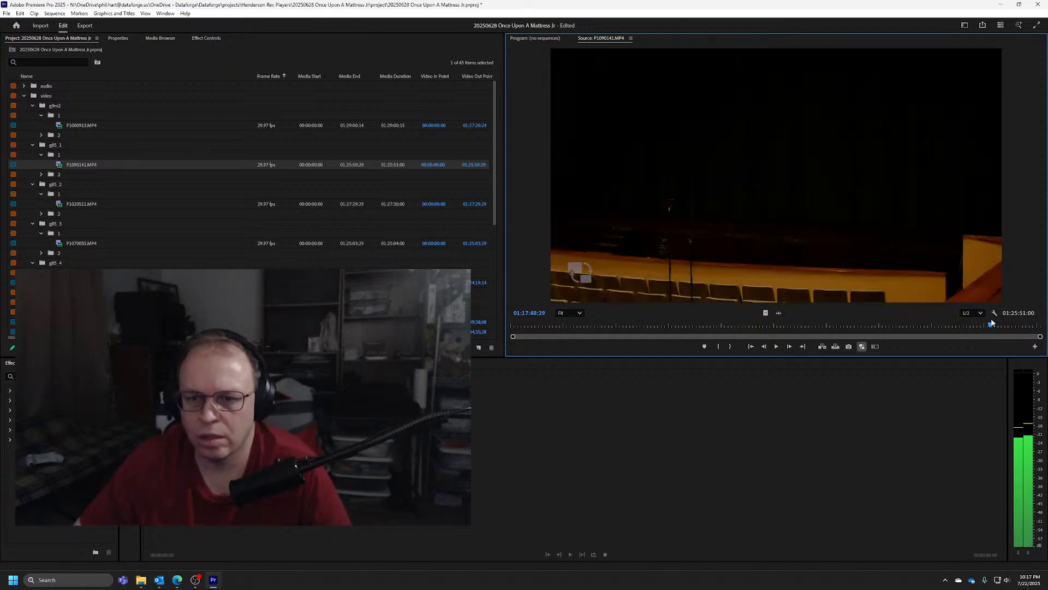
{"action": "left_click_drag", "start_coordinate": [993, 320], "coordinate": [994, 320]}
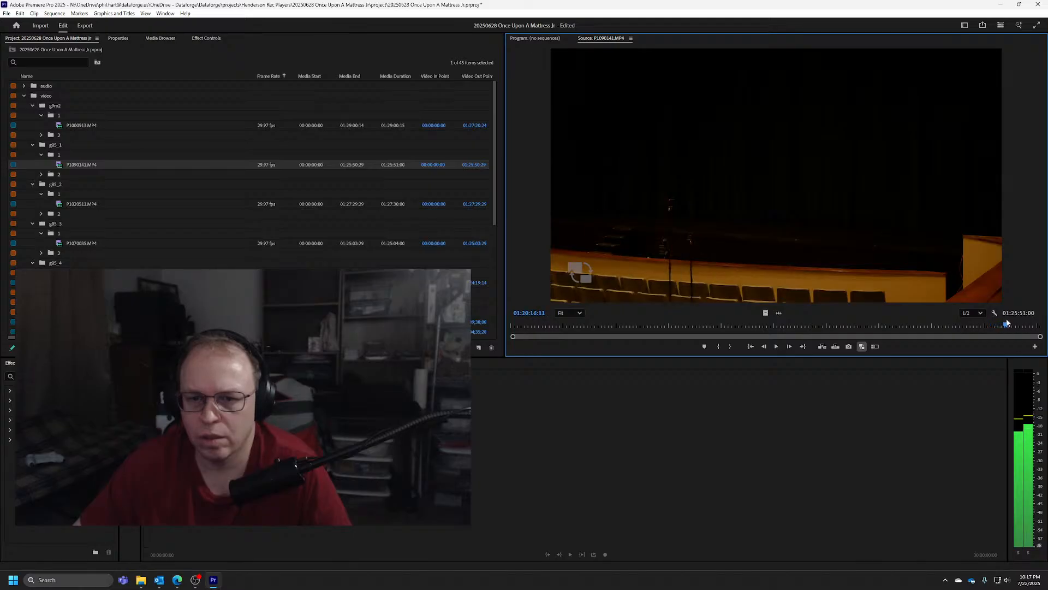
{"action": "left_click_drag", "start_coordinate": [1002, 322], "coordinate": [999, 321]}
Rewind P1090141.MP4 to about 01:17:28, then fast-forward through the walk past the stage and stop at 01:18:27:17
{"action": "key", "text": "space"}
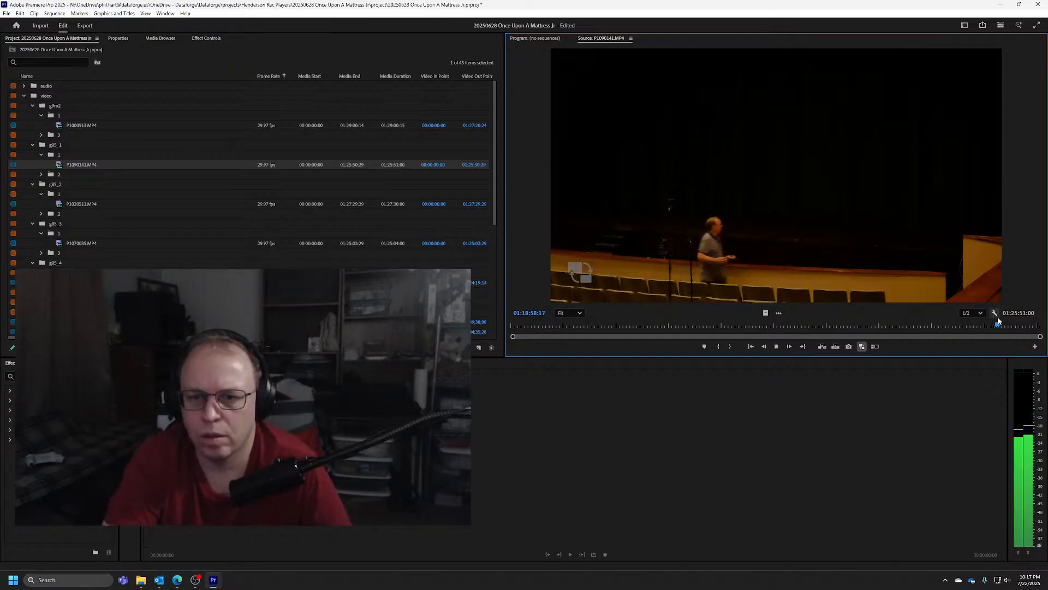
{"action": "key", "text": "k"}
{"action": "key", "text": "j"}
{"action": "key", "text": "j"}
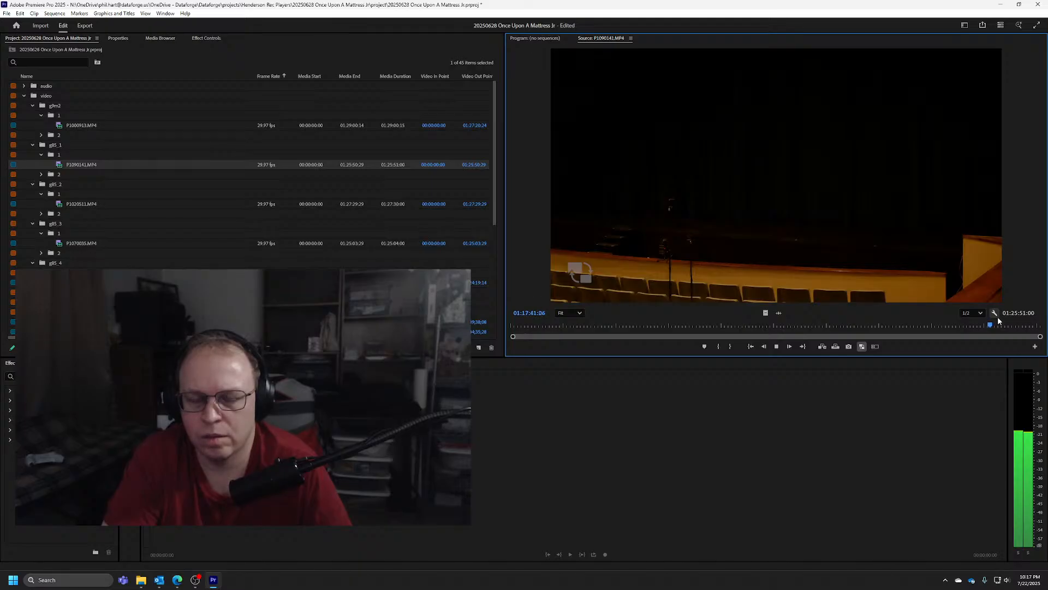
{"action": "key", "text": "k"}
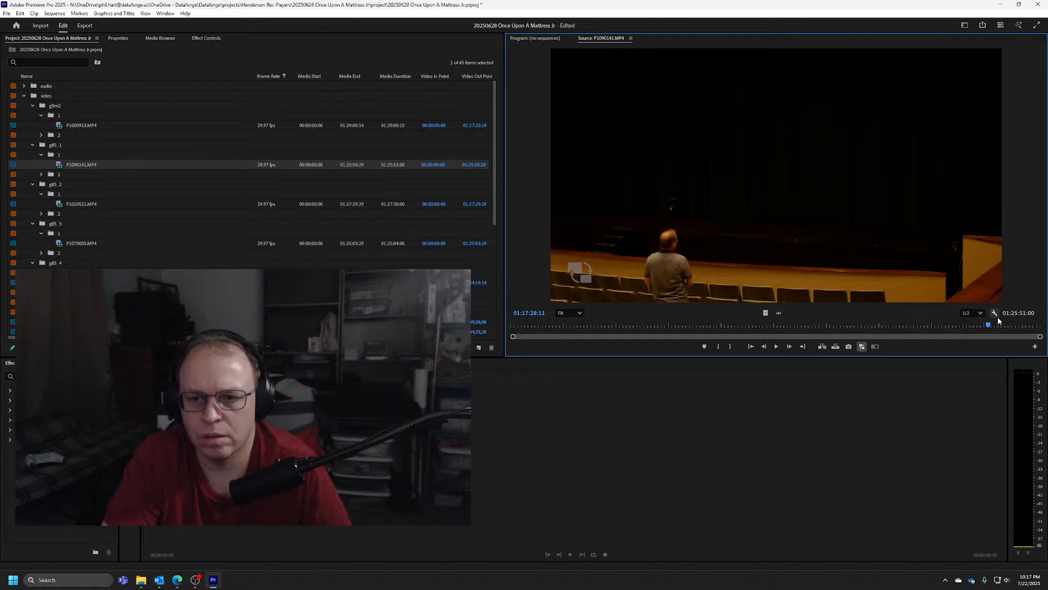
{"action": "key", "text": "l"}
{"action": "key", "text": "l"}
{"action": "key", "text": "l"}
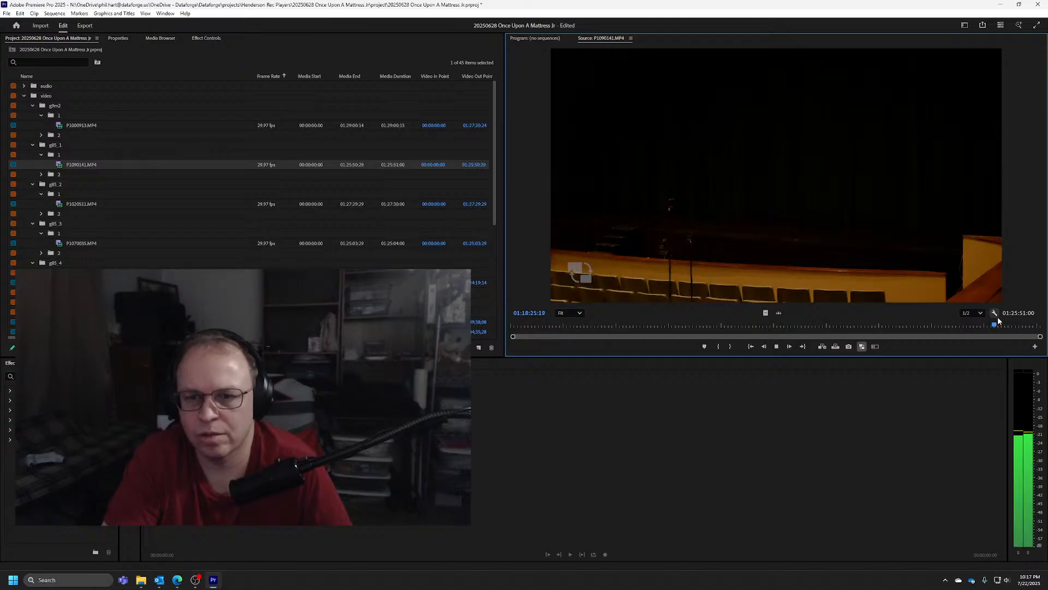
{"action": "key", "text": "space"}
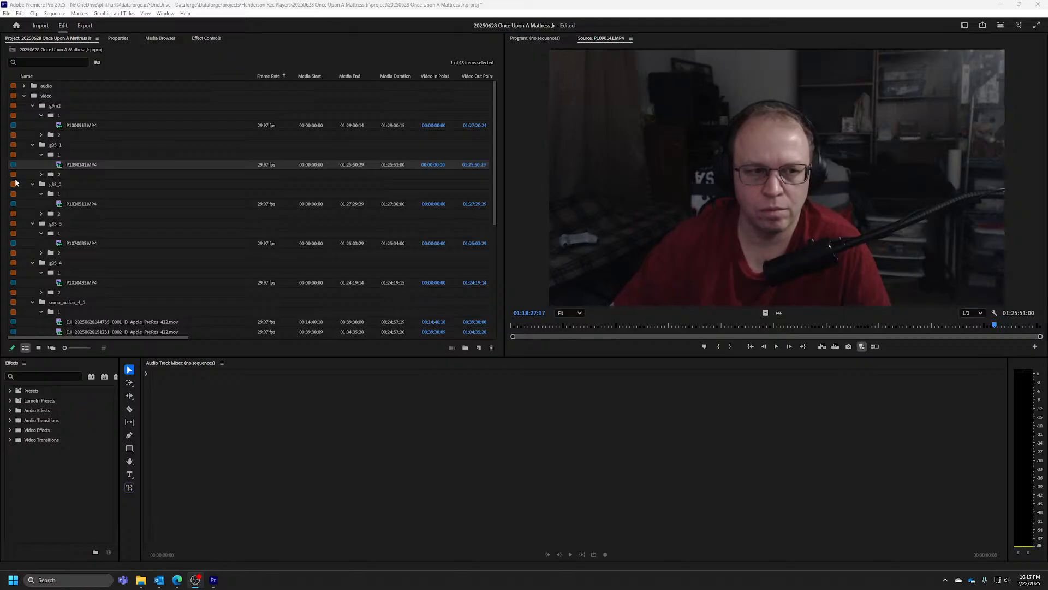
Play P1090141.MP4 back from about 01:18:24 to the sync point and mark its Out point at 01:18:17:01
{"action": "right_click", "coordinate": [83, 206]}
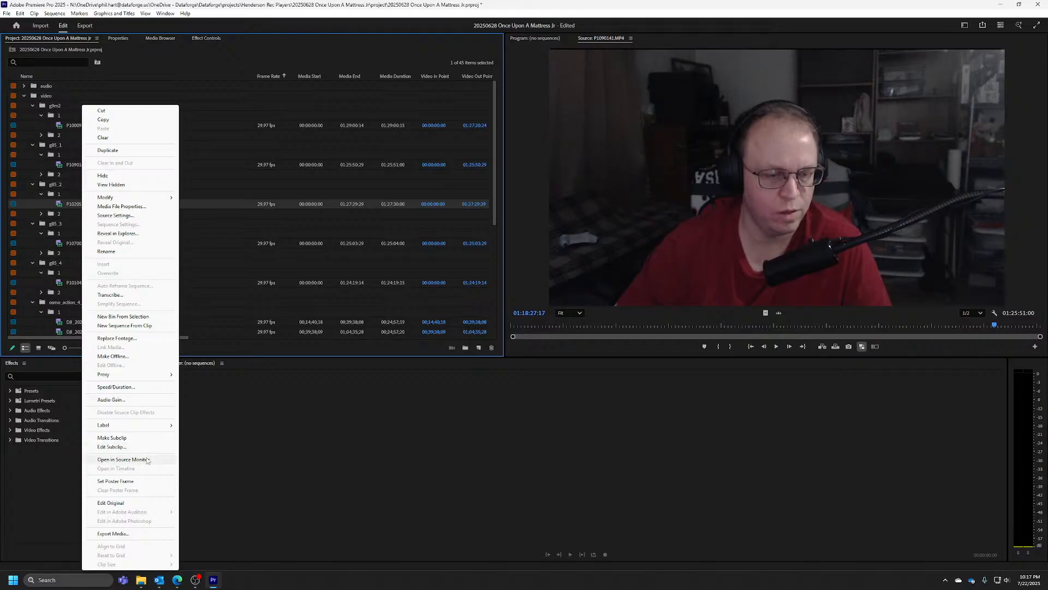
{"action": "left_click", "coordinate": [239, 1]}
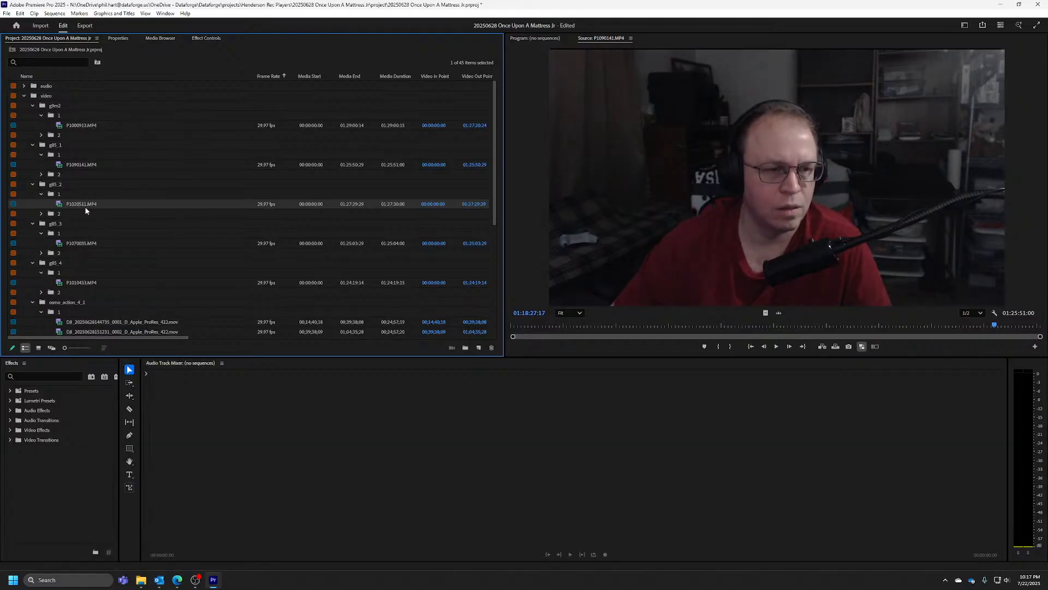
{"action": "left_click", "coordinate": [996, 326]}
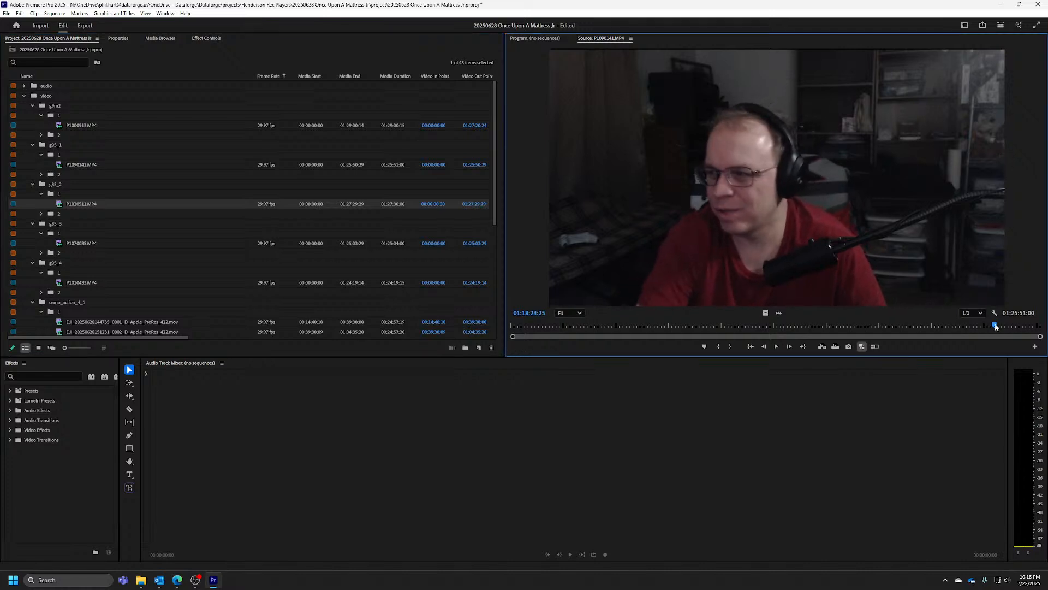
{"action": "key", "text": "j"}
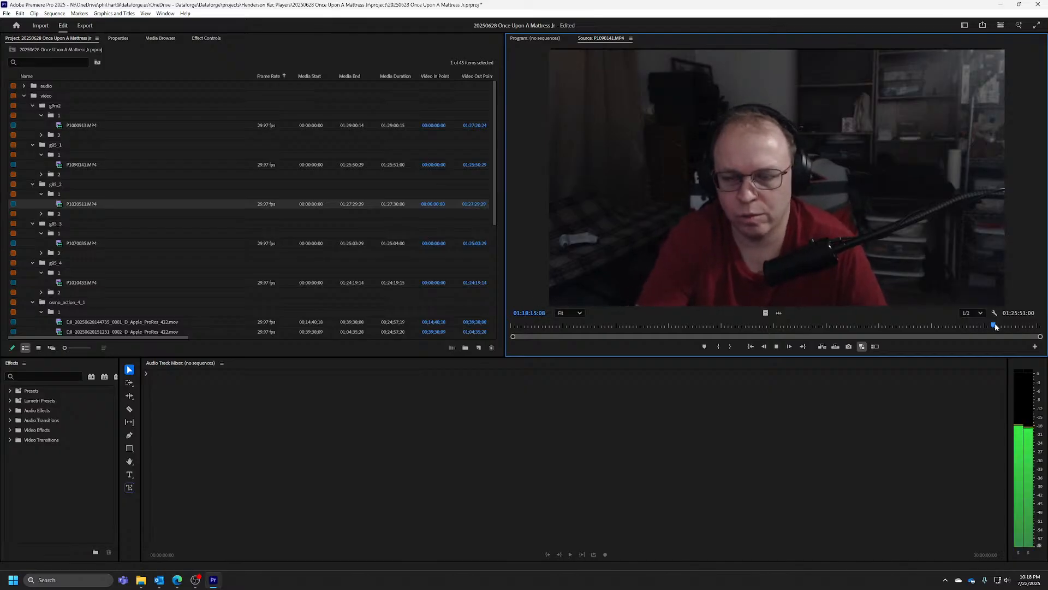
{"action": "key", "text": "space"}
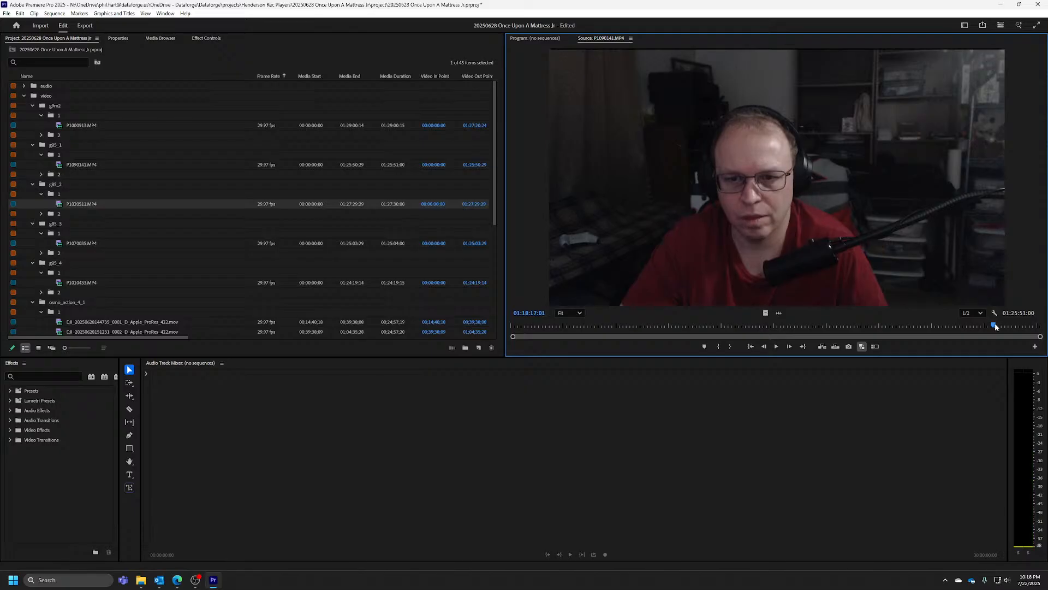
{"action": "key", "text": "o"}
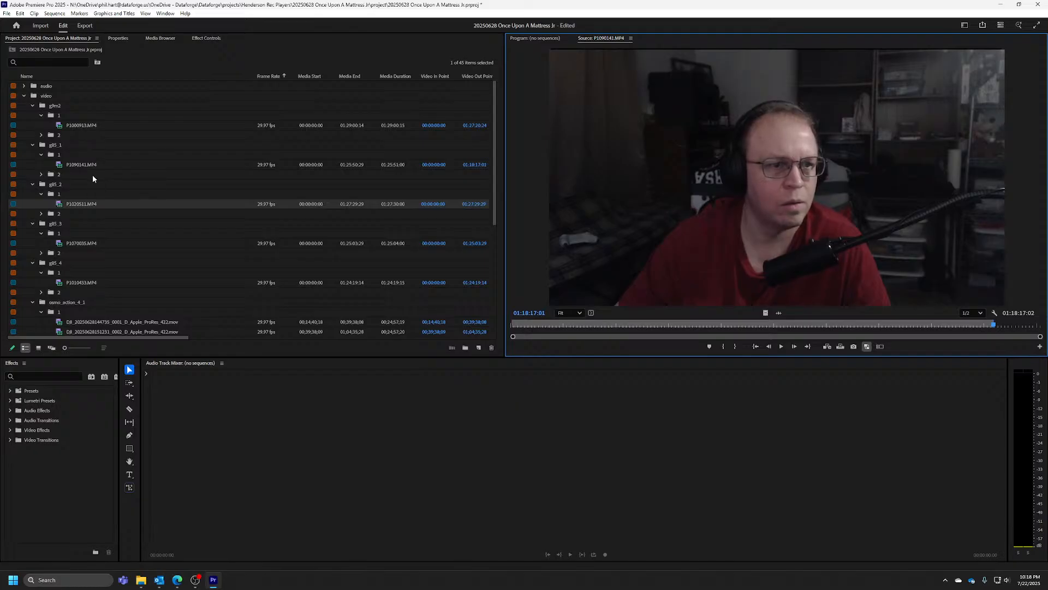
Open P1020511.MP4 from the g85_2 bin in the Source Monitor and move the playhead to about 01:23:20
{"action": "right_click", "coordinate": [85, 207]}
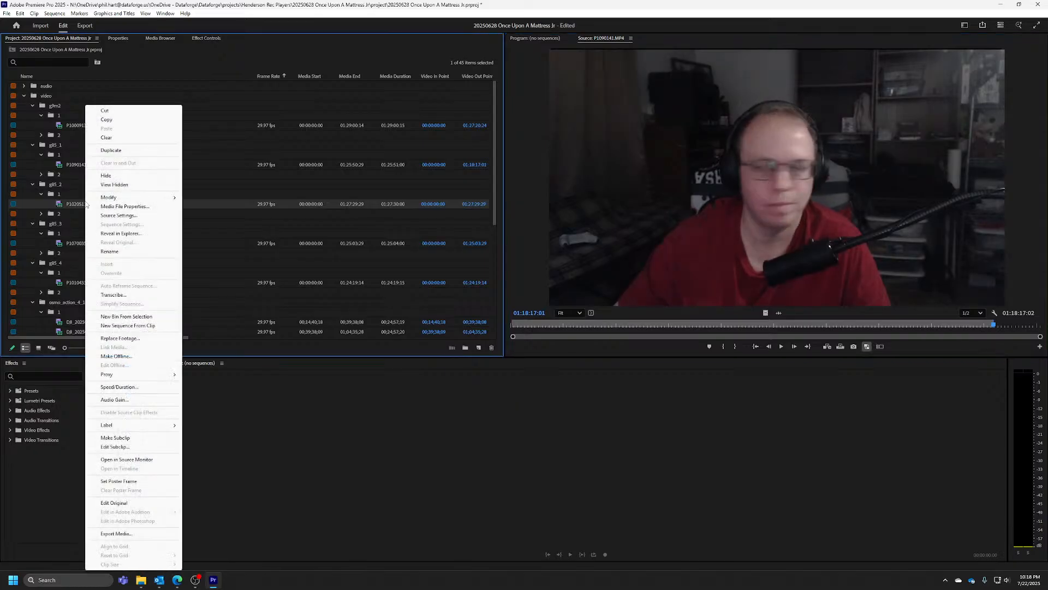
{"action": "left_click", "coordinate": [131, 462]}
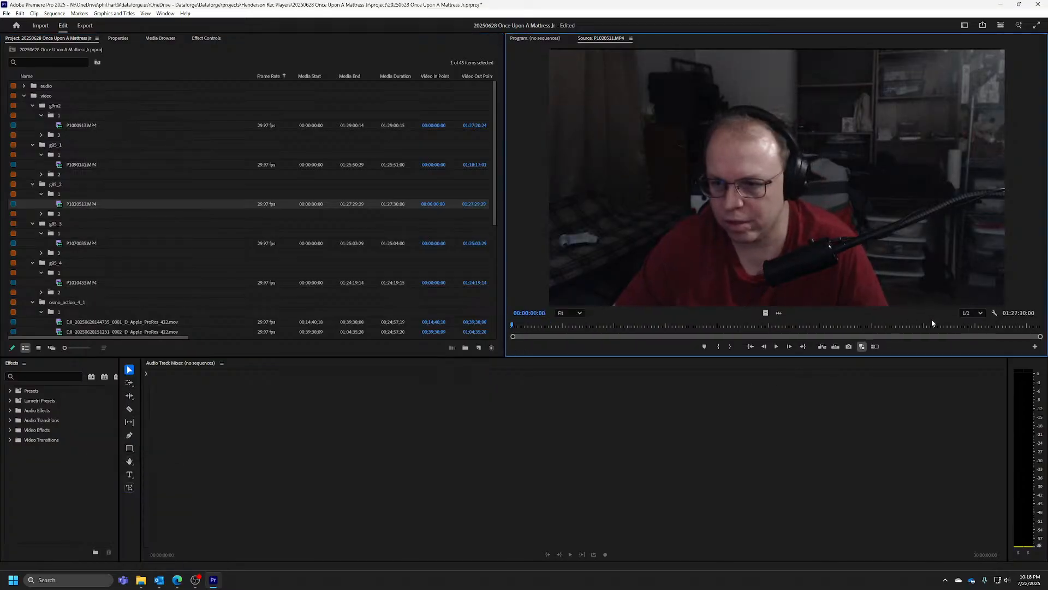
{"action": "left_click_drag", "start_coordinate": [958, 326], "coordinate": [1001, 327]}
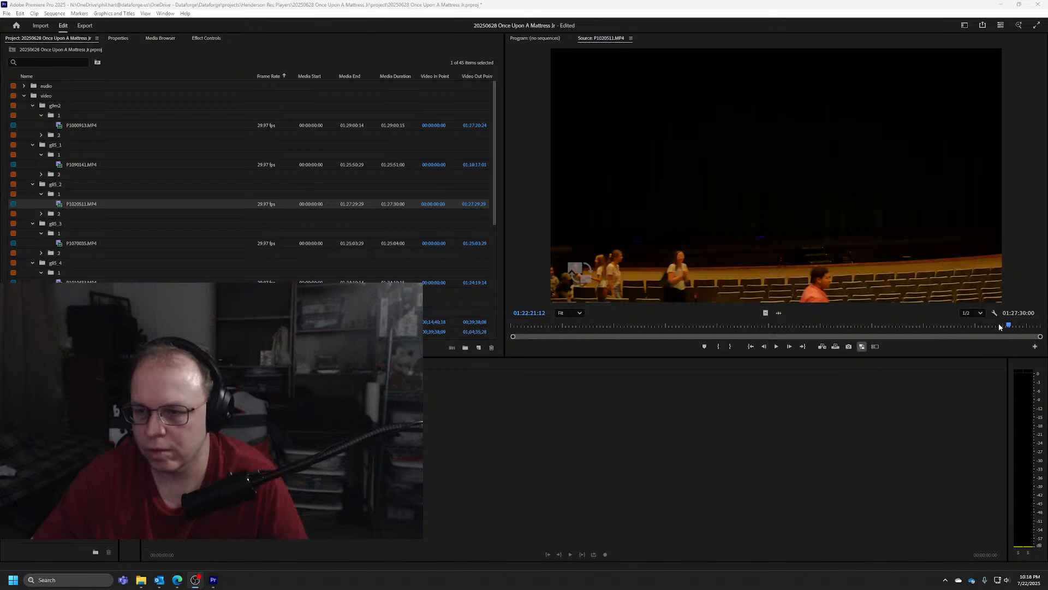
{"action": "left_click_drag", "start_coordinate": [1010, 326], "coordinate": [1014, 328]}
{"action": "key", "text": "space"}
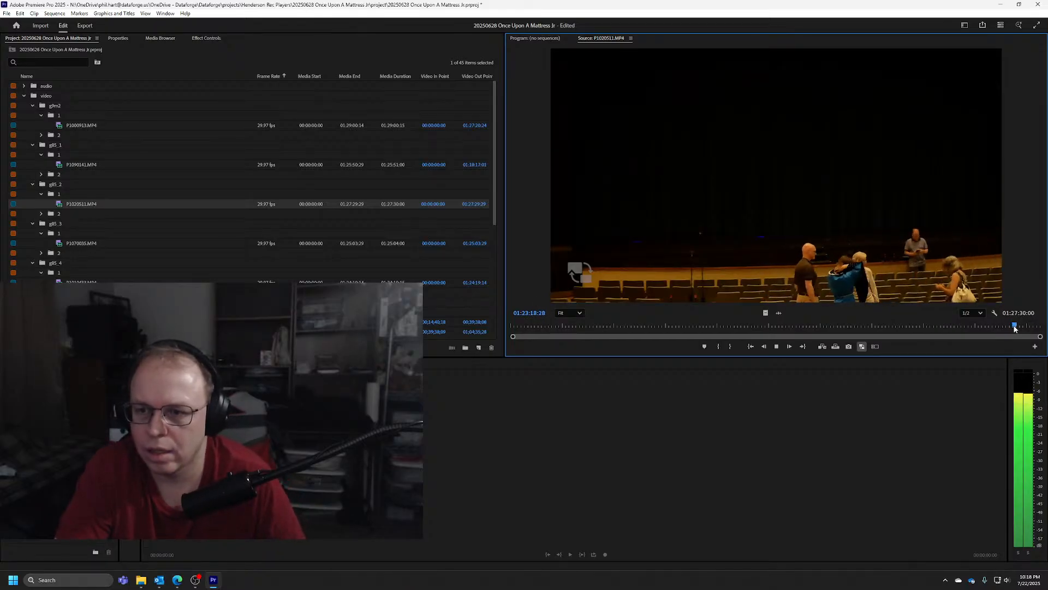
{"action": "key", "text": "space"}
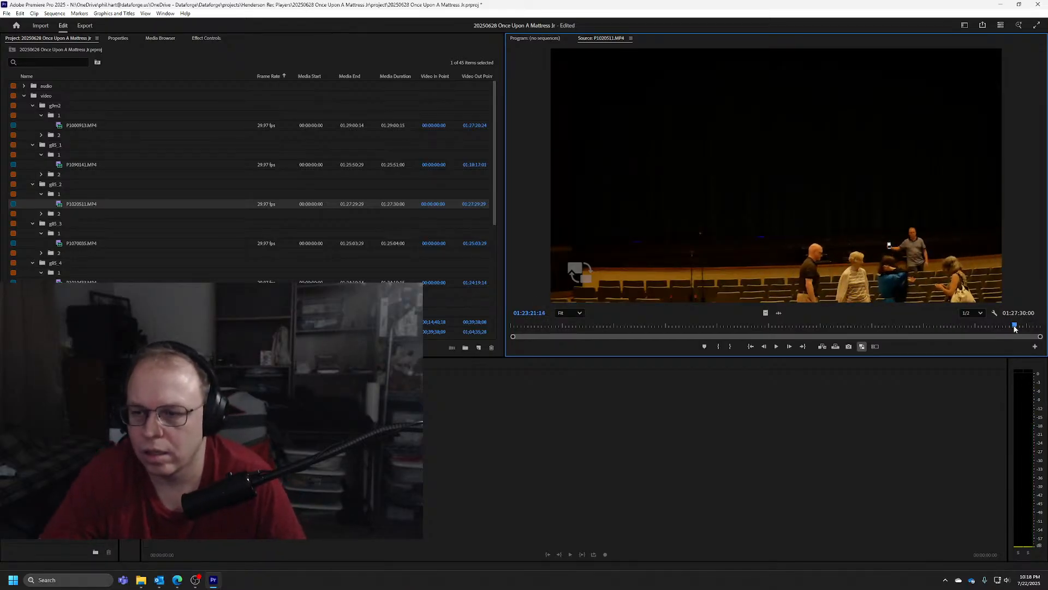
{"action": "left_click", "coordinate": [1015, 328]}
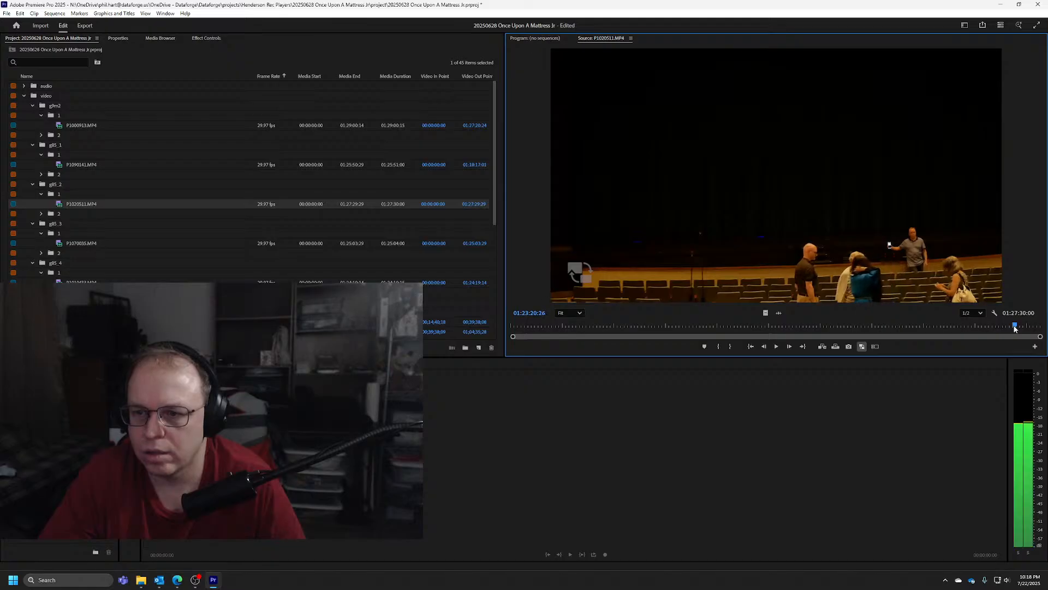
Step P1020511.MP4 frame by frame to the phone's sync flash and mark its Out point at 01:23:21:23
{"action": "key", "text": "Left"}
{"action": "key", "text": "Left"}
{"action": "key", "text": "Left"}
{"action": "key", "text": "Left"}
{"action": "key", "text": "Left"}
{"action": "key", "text": "Left"}
{"action": "key", "text": "Left"}
{"action": "key", "text": "Left"}
{"action": "key", "text": "Left"}
{"action": "key", "text": "Left"}
{"action": "key", "text": "Left"}
{"action": "key", "text": "Left"}
{"action": "key", "text": "Left"}
{"action": "key", "text": "Left"}
{"action": "key", "text": "Left"}
{"action": "key", "text": "Left"}
{"action": "key", "text": "Left"}
{"action": "key", "text": "Left"}
{"action": "key", "text": "Left"}
{"action": "key", "text": "Left"}
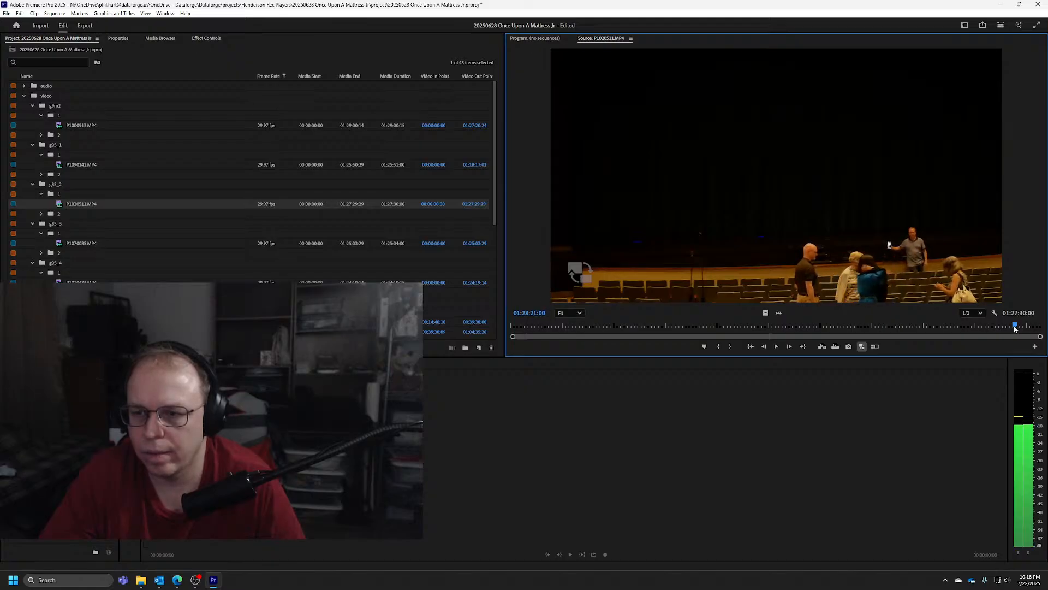
{"action": "key", "text": "Left"}
{"action": "key", "text": "Left"}
{"action": "key", "text": "Left"}
{"action": "key", "text": "Left"}
{"action": "key", "text": "Left"}
{"action": "key", "text": "Left"}
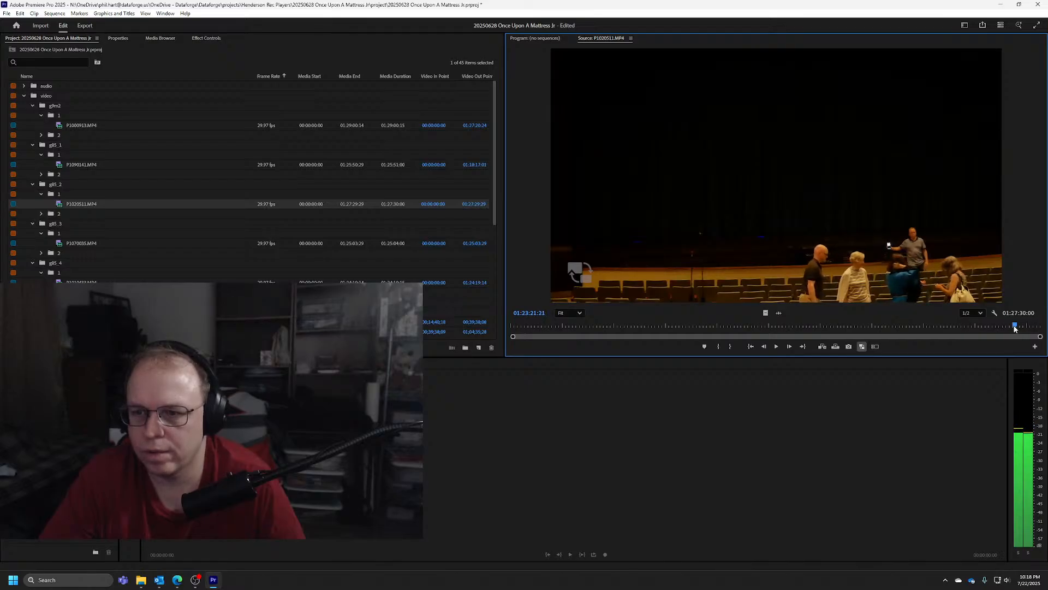
{"action": "key", "text": "Left"}
{"action": "key", "text": "Right"}
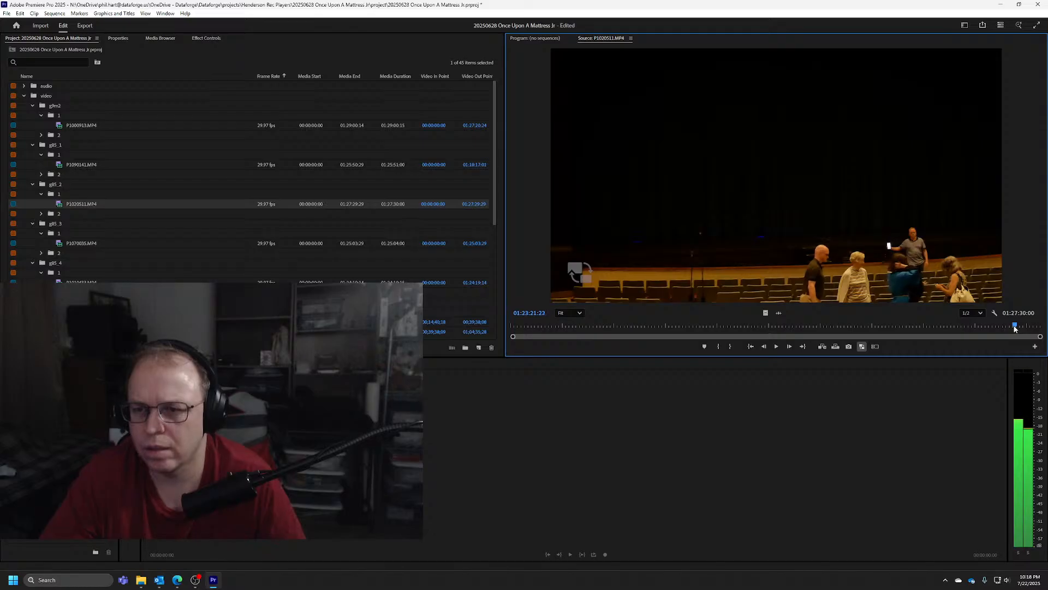
{"action": "key", "text": "o"}
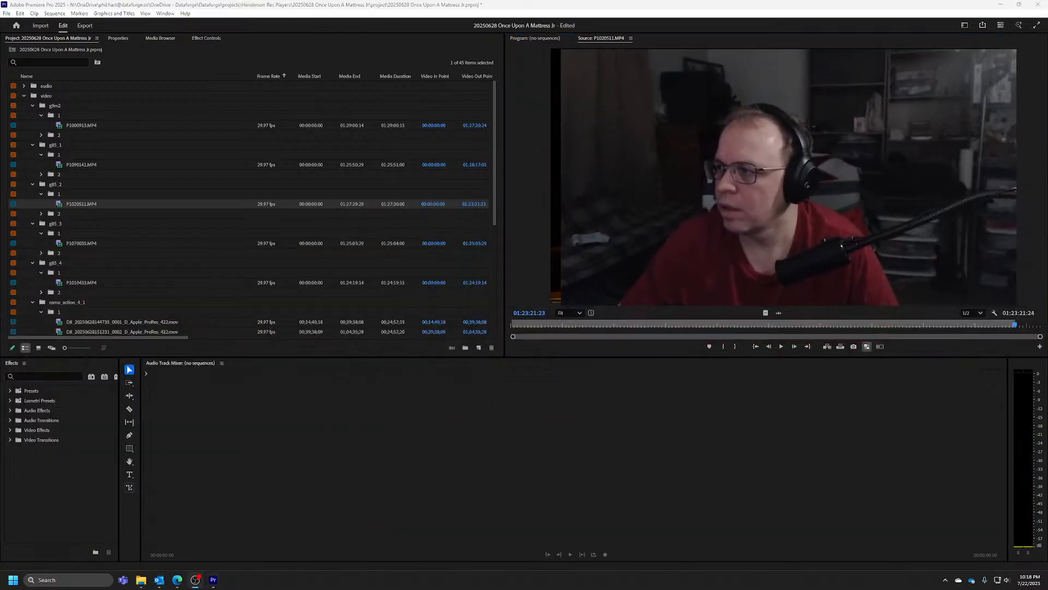
Open P1070035.MP4 from the g85_3 bin in the Source Monitor and move the playhead to about 01:21:36
{"action": "right_click", "coordinate": [77, 243]}
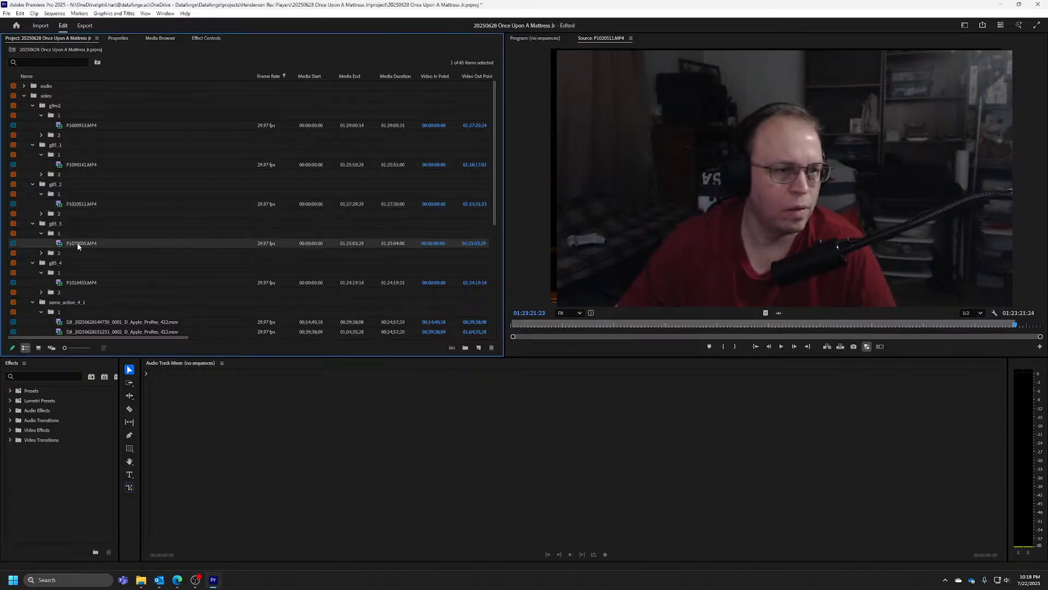
{"action": "left_click", "coordinate": [132, 460]}
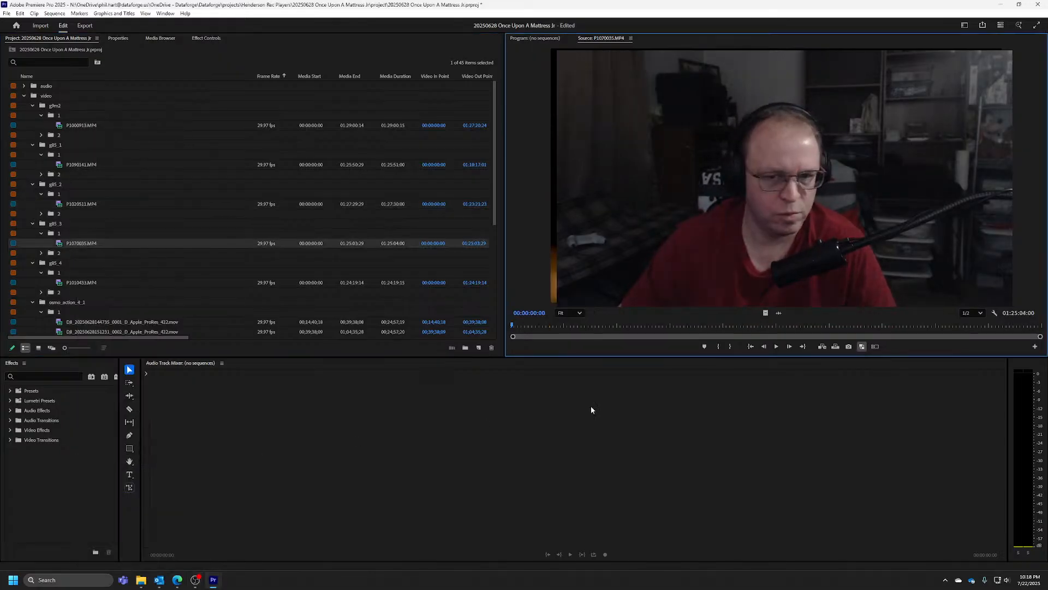
{"action": "left_click", "coordinate": [948, 325]}
{"action": "left_click_drag", "start_coordinate": [948, 325], "coordinate": [1001, 327]}
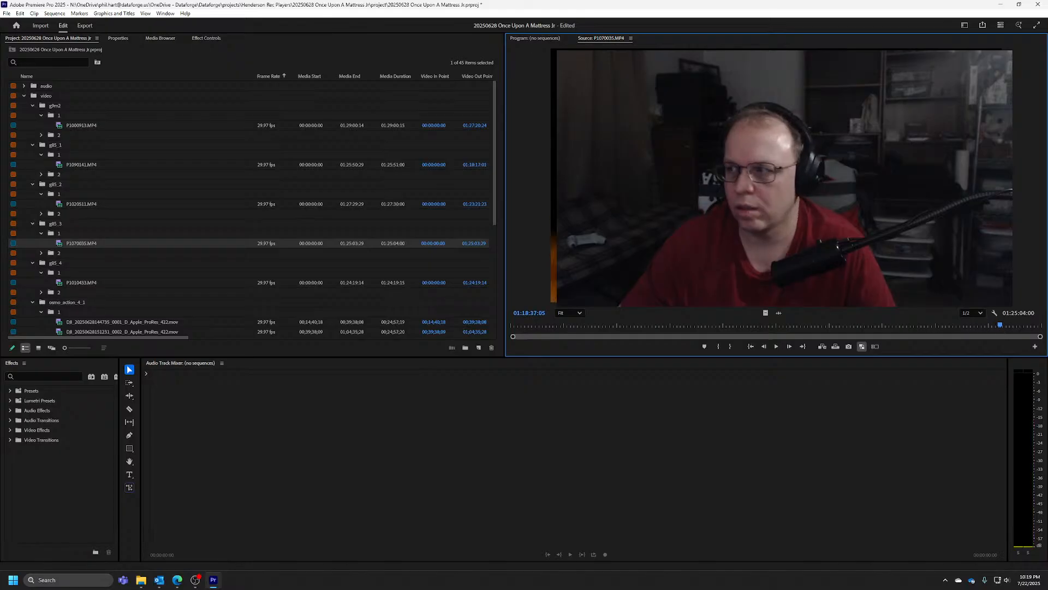
{"action": "left_click", "coordinate": [1006, 325]}
{"action": "left_click_drag", "start_coordinate": [1007, 326], "coordinate": [1019, 326]}
Play P1070035.MP4 to 01:22:04:09, then step back to about 01:22:02:15 in search of the phone's sync flash
{"action": "key", "text": "space"}
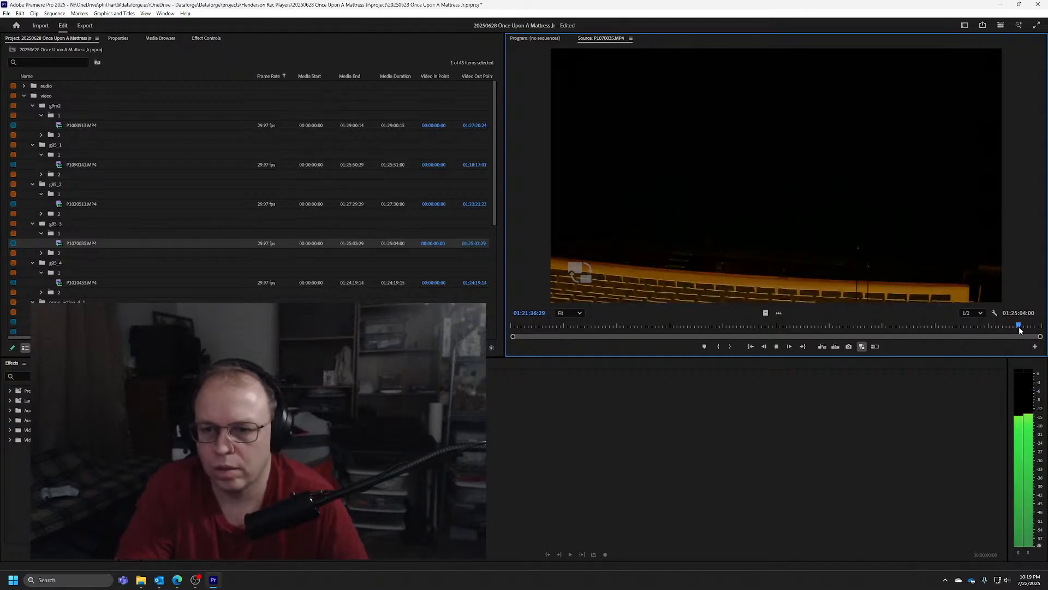
{"action": "key", "text": "space"}
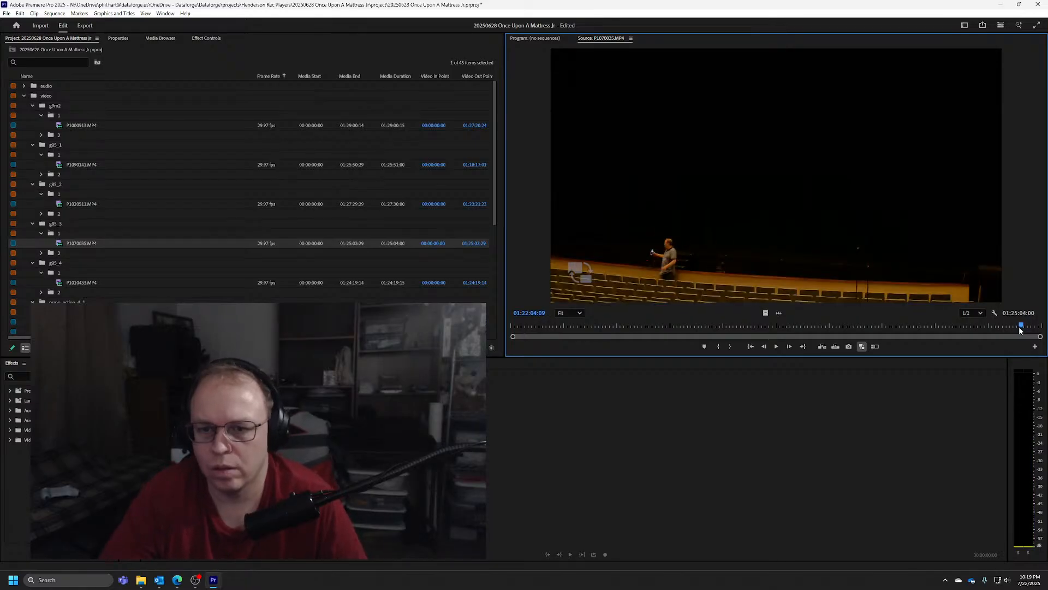
{"action": "key", "text": "Left"}
{"action": "key", "text": "Left"}
{"action": "key", "text": "Left"}
{"action": "key", "text": "Left"}
{"action": "key", "text": "Left"}
{"action": "key", "text": "Left"}
{"action": "key", "text": "Left"}
{"action": "key", "text": "Left"}
{"action": "key", "text": "Left"}
{"action": "key", "text": "Left"}
{"action": "key", "text": "Left"}
{"action": "key", "text": "Left"}
{"action": "key", "text": "Left"}
{"action": "key", "text": "Left"}
{"action": "key", "text": "Left"}
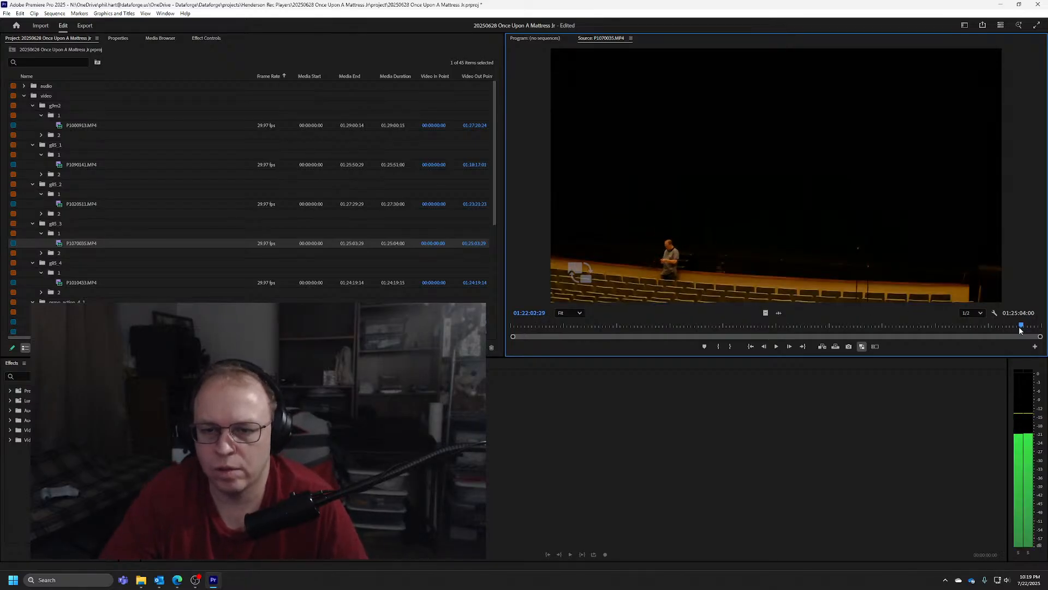
{"action": "key", "text": "Left"}
{"action": "key", "text": "Left"}
{"action": "key", "text": "Left"}
{"action": "key", "text": "Left"}
{"action": "key", "text": "Left"}
{"action": "key", "text": "Left"}
{"action": "key", "text": "Left"}
{"action": "key", "text": "Left"}
{"action": "key", "text": "Left"}
{"action": "key", "text": "Left"}
{"action": "key", "text": "Left"}
{"action": "key", "text": "Left"}
{"action": "key", "text": "Left"}
{"action": "key", "text": "Left"}
{"action": "key", "text": "Left"}
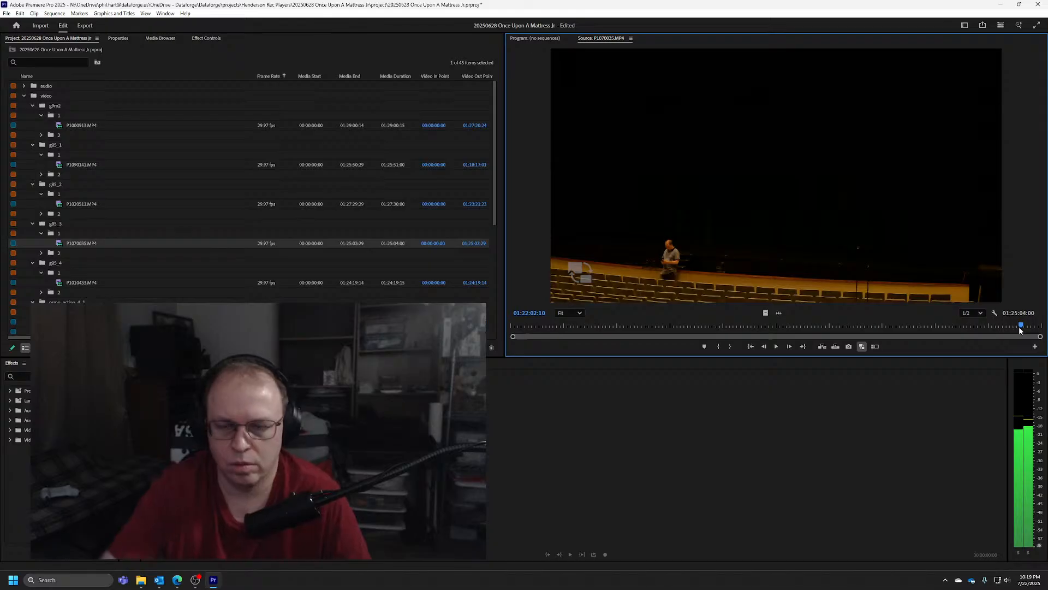
{"action": "key", "text": "Right"}
{"action": "key", "text": "Right"}
{"action": "key", "text": "Right"}
{"action": "key", "text": "Right"}
{"action": "key", "text": "Right"}
{"action": "key", "text": "Right"}
{"action": "key", "text": "Right"}
{"action": "key", "text": "Right"}
{"action": "key", "text": "Right"}
{"action": "key", "text": "Right"}
{"action": "key", "text": "Right"}
{"action": "key", "text": "Right"}
{"action": "key", "text": "Right"}
{"action": "key", "text": "Right"}
{"action": "key", "text": "Right"}
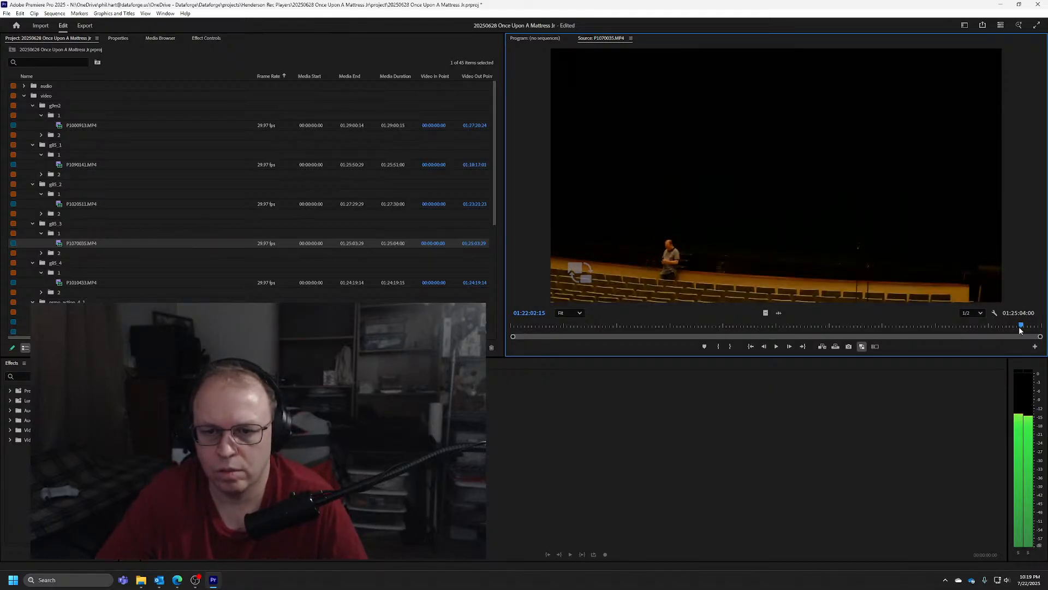
Step P1070035.MP4 forward to the phone's sync flash and mark its Out point at 01:22:06:04
{"action": "key", "text": "shift+Right"}
{"action": "key", "text": "shift+Right"}
{"action": "key", "text": "shift+Right"}
{"action": "key", "text": "shift+Right"}
{"action": "key", "text": "shift+Right"}
{"action": "key", "text": "shift+Right"}
{"action": "key", "text": "shift+Right"}
{"action": "key", "text": "shift+Right"}
{"action": "key", "text": "shift+Right"}
{"action": "key", "text": "shift+Right"}
{"action": "key", "text": "shift+Right"}
{"action": "key", "text": "shift+Right"}
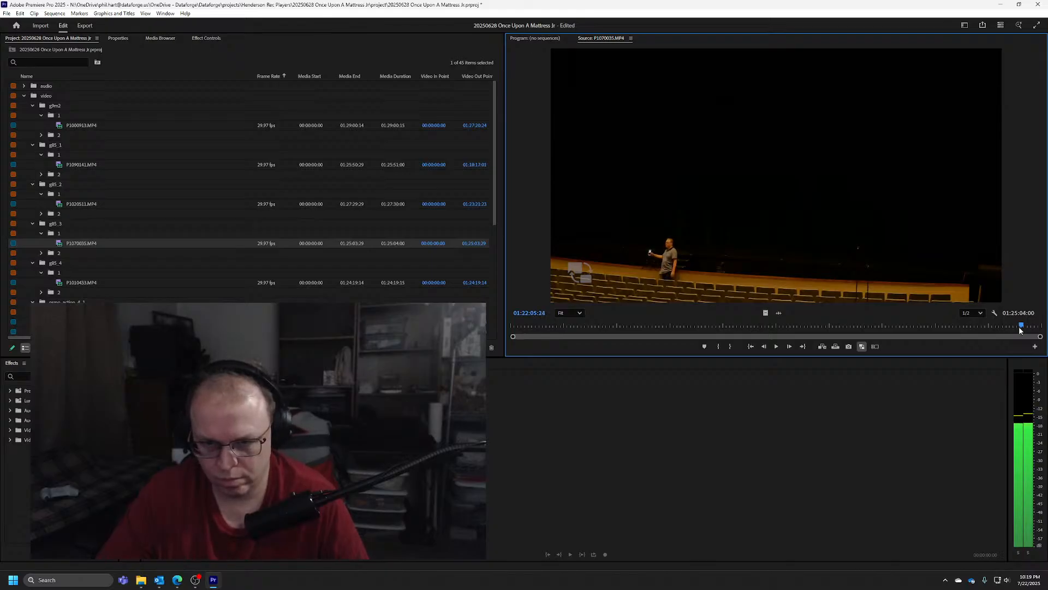
{"action": "key", "text": "Right"}
{"action": "key", "text": "Right"}
{"action": "key", "text": "Right"}
{"action": "key", "text": "Right"}
{"action": "key", "text": "Right"}
{"action": "key", "text": "Right"}
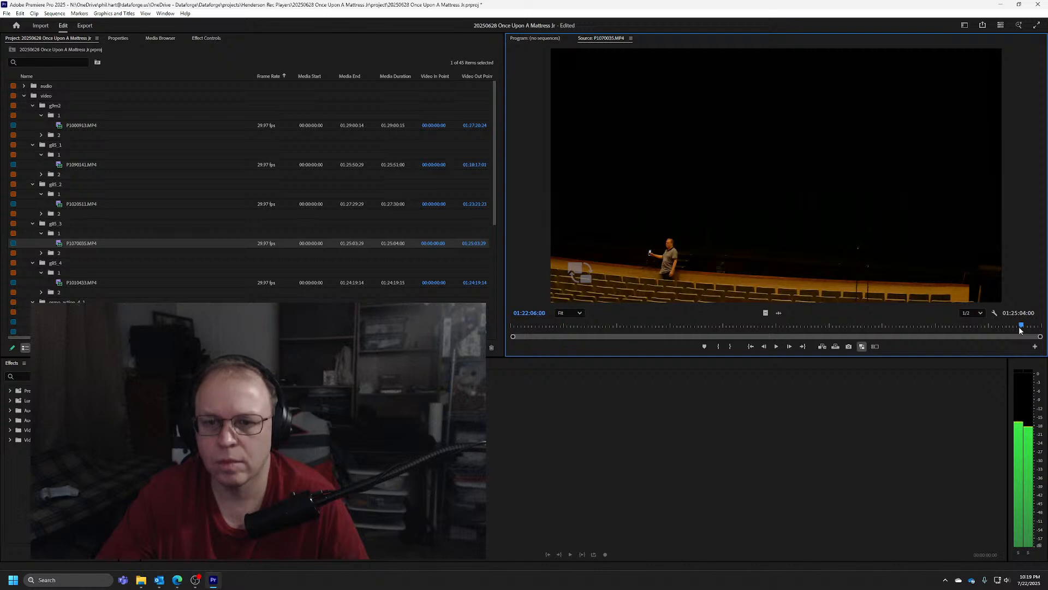
{"action": "key", "text": "Right"}
{"action": "key", "text": "Right"}
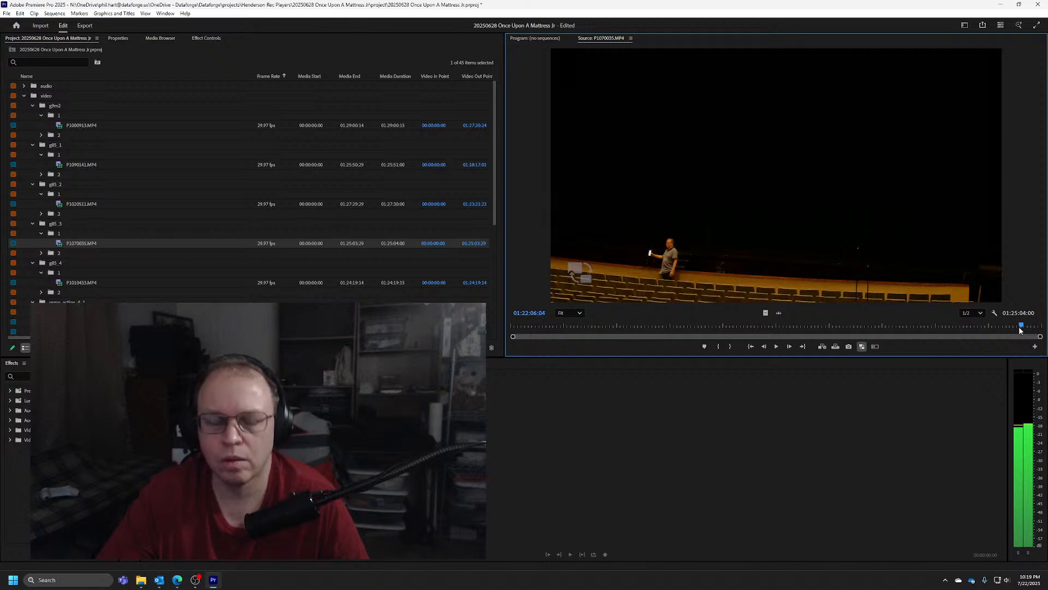
{"action": "key", "text": "o"}
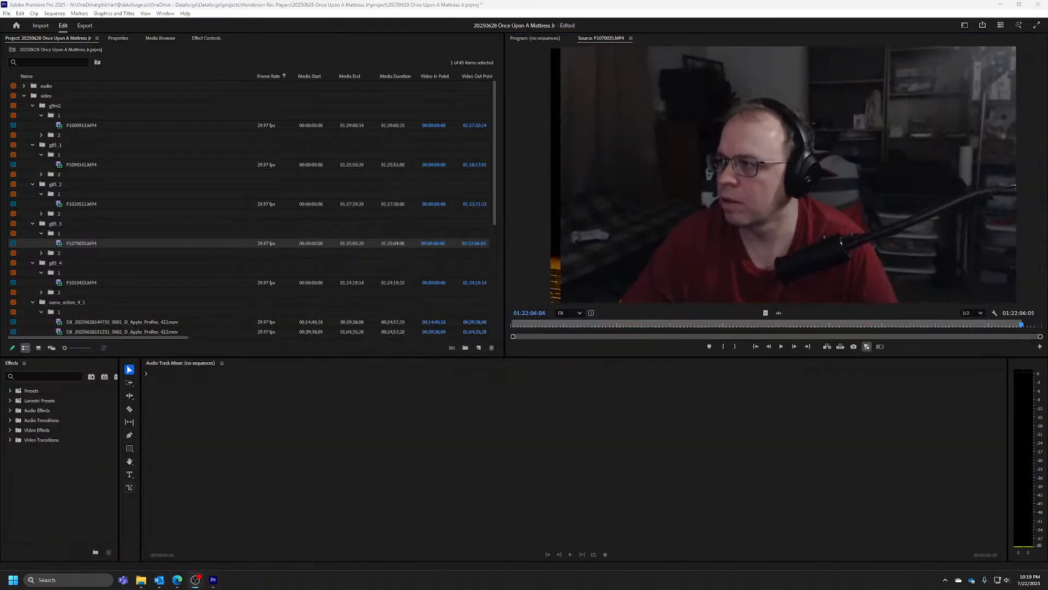
Open P1010433.MP4 from the g85_4 bin in the Source Monitor and move the playhead to about 01:22:22
{"action": "right_click", "coordinate": [78, 283]}
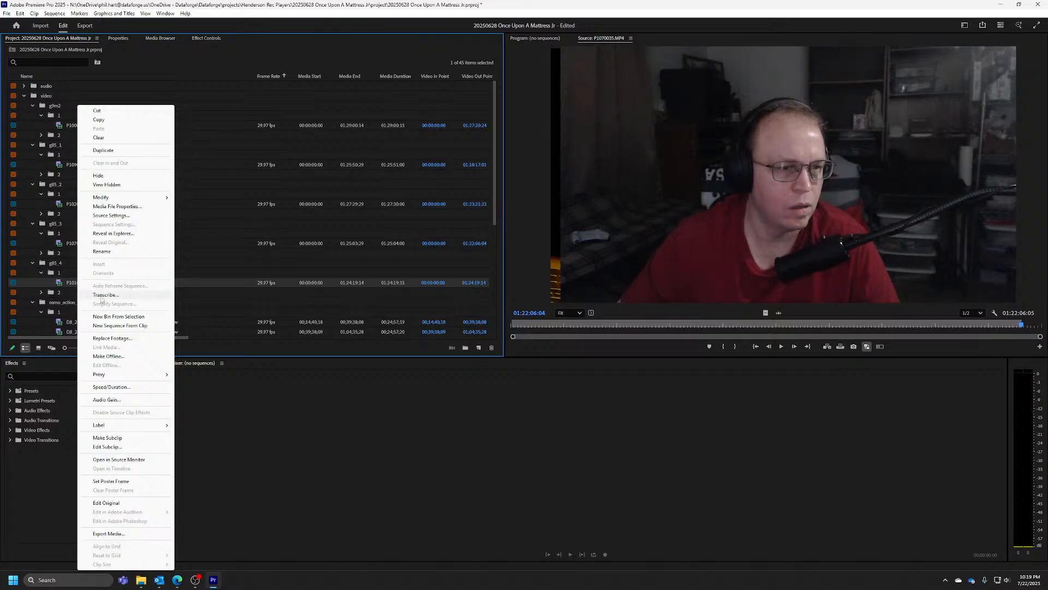
{"action": "left_click", "coordinate": [122, 462]}
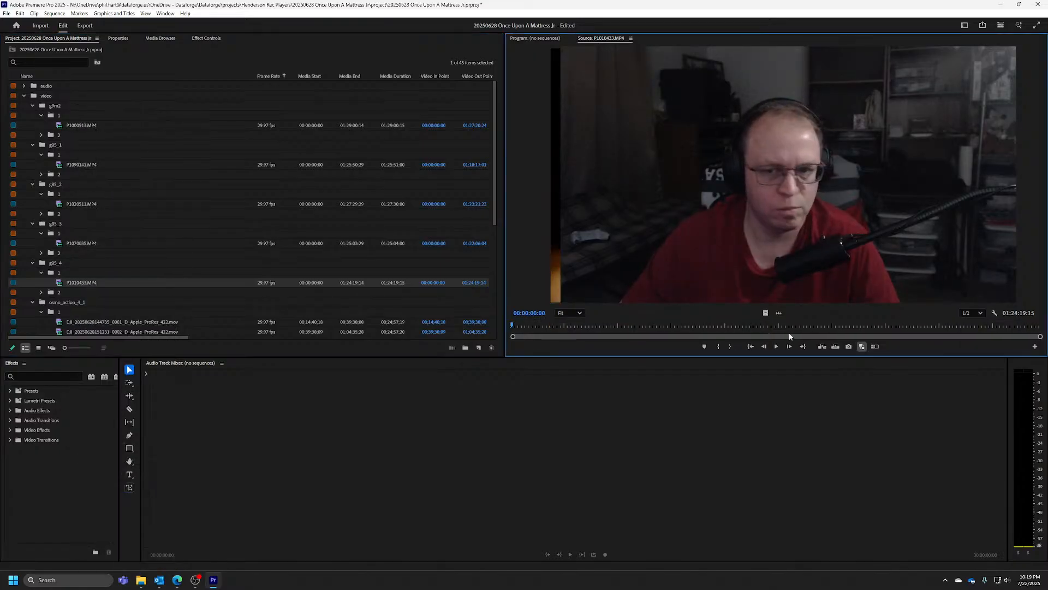
{"action": "left_click", "coordinate": [928, 325]}
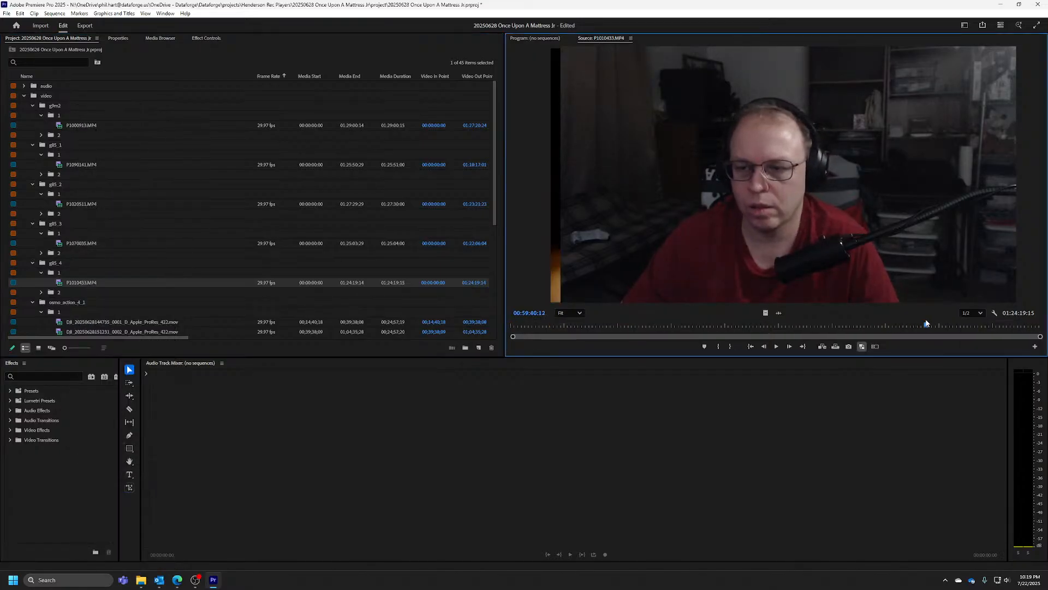
{"action": "left_click_drag", "start_coordinate": [926, 322], "coordinate": [1007, 331]}
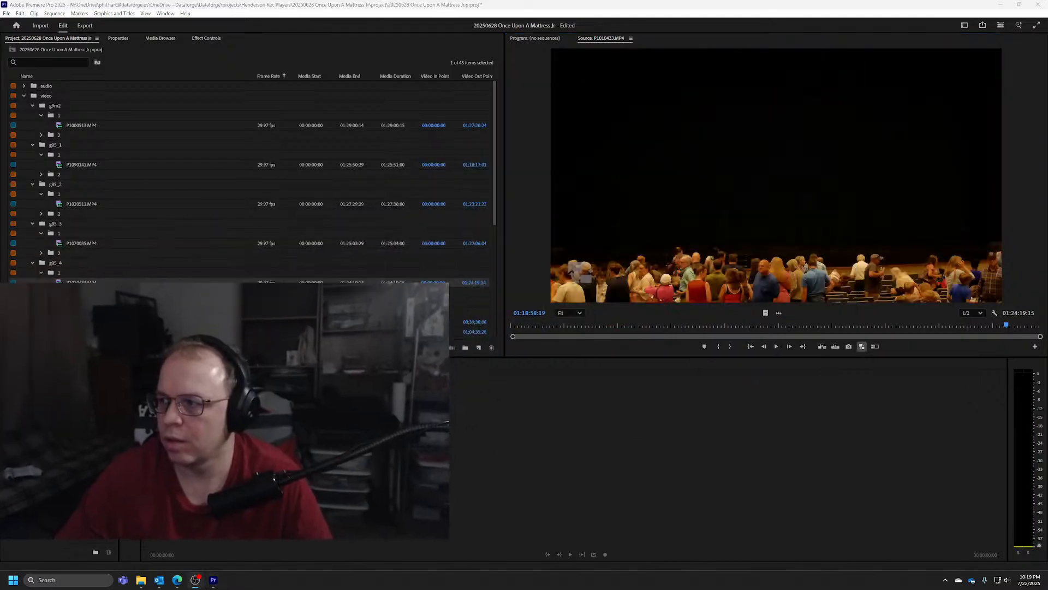
{"action": "left_click_drag", "start_coordinate": [1008, 326], "coordinate": [1029, 327]}
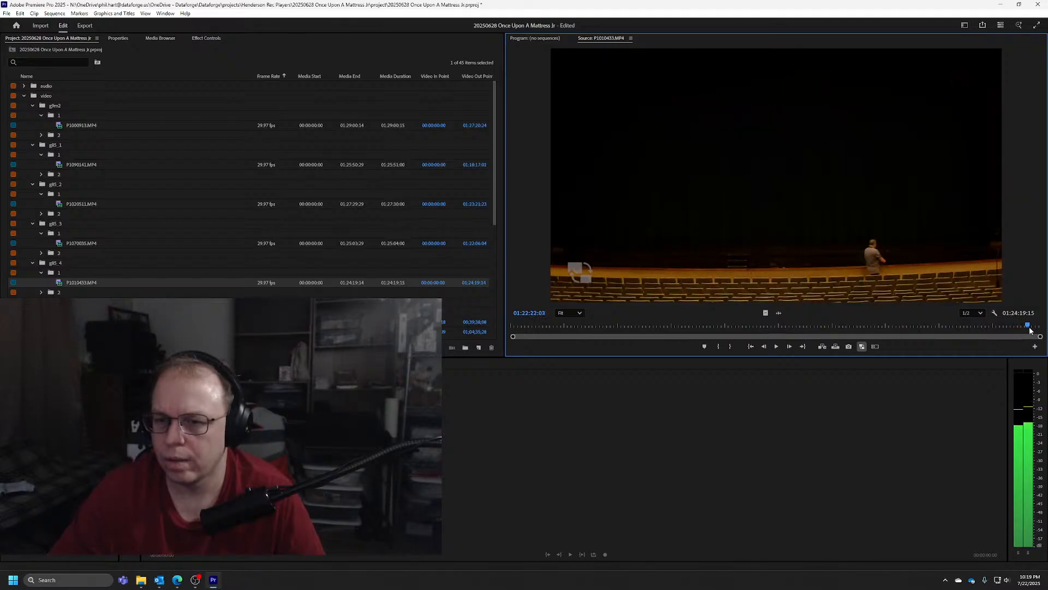
Fast-forward P1010433.MP4 to the phone's sync flash and mark its Out point at 01:22:37:16
{"action": "key", "text": "l"}
{"action": "key", "text": "l"}
{"action": "key", "text": "l"}
{"action": "key", "text": "l"}
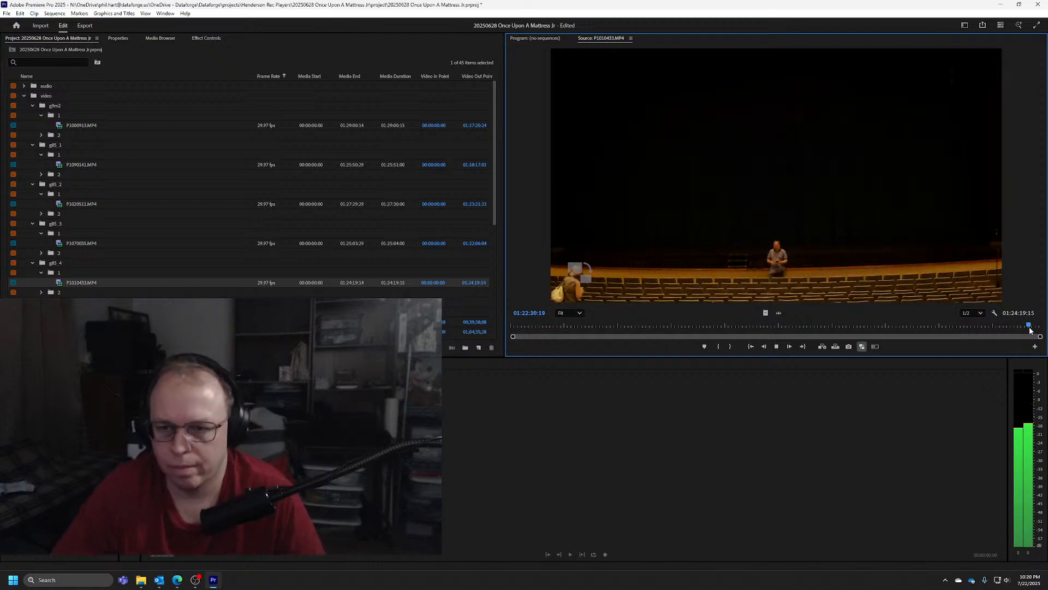
{"action": "key", "text": "k"}
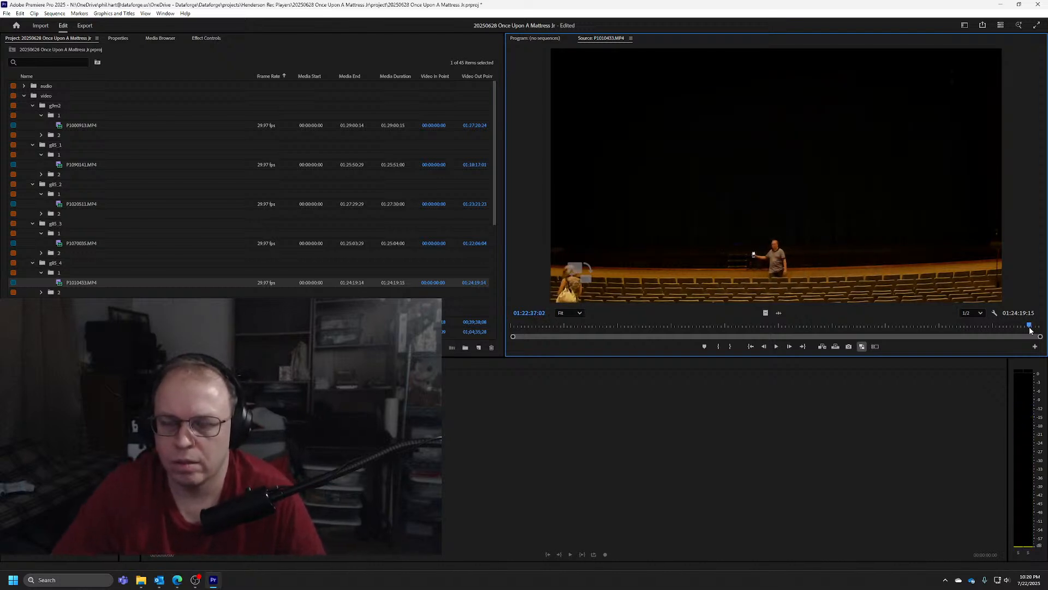
{"action": "key", "text": "l"}
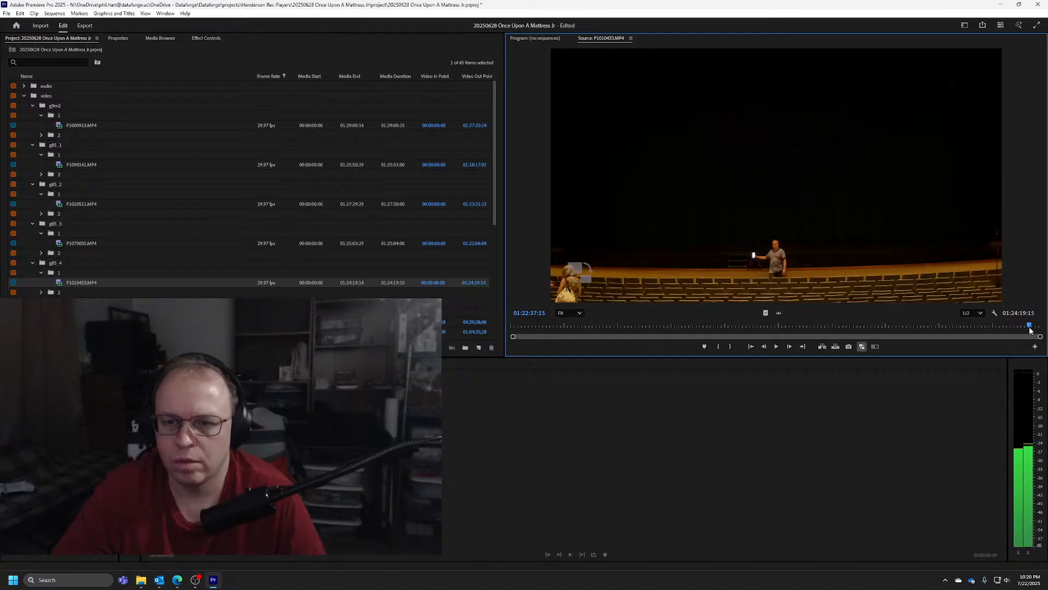
{"action": "key", "text": "o"}
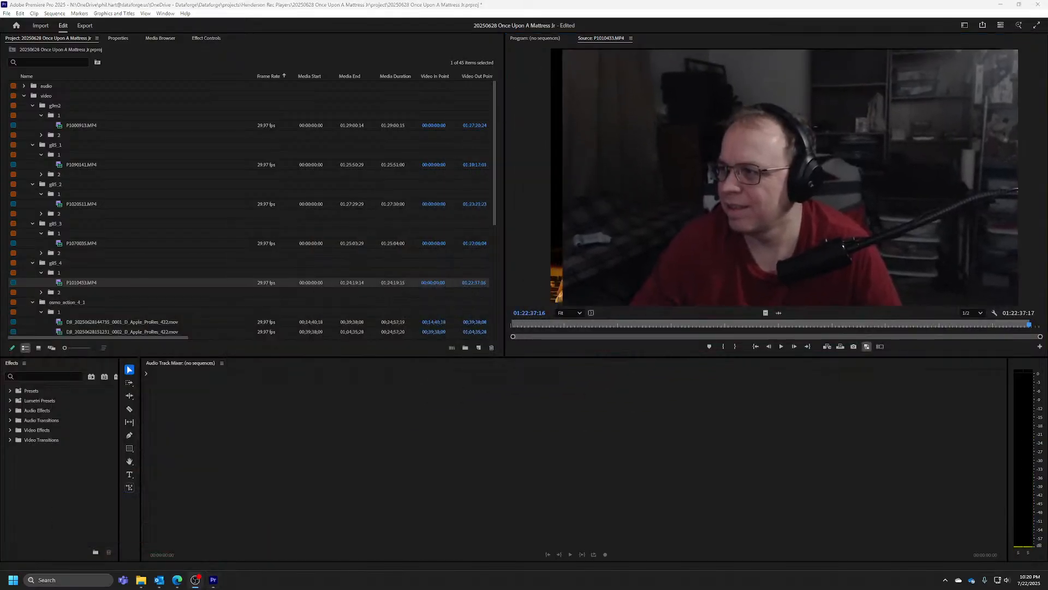
{"action": "scroll", "coordinate": [109, 264], "scroll_direction": "down", "scroll_amount": 4}
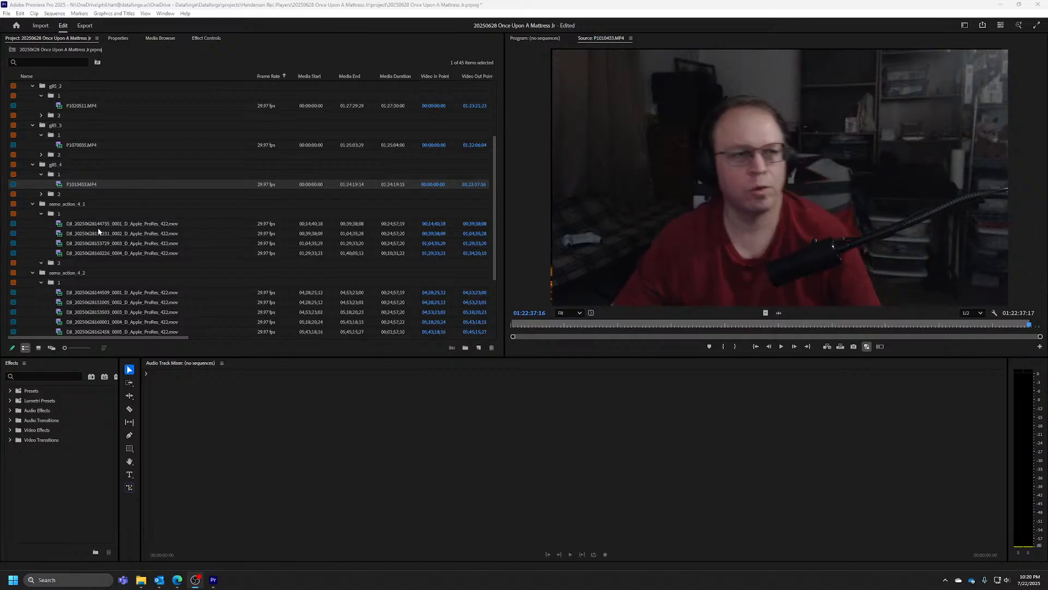
{"action": "left_click", "coordinate": [107, 255]}
{"action": "right_click", "coordinate": [107, 257]}
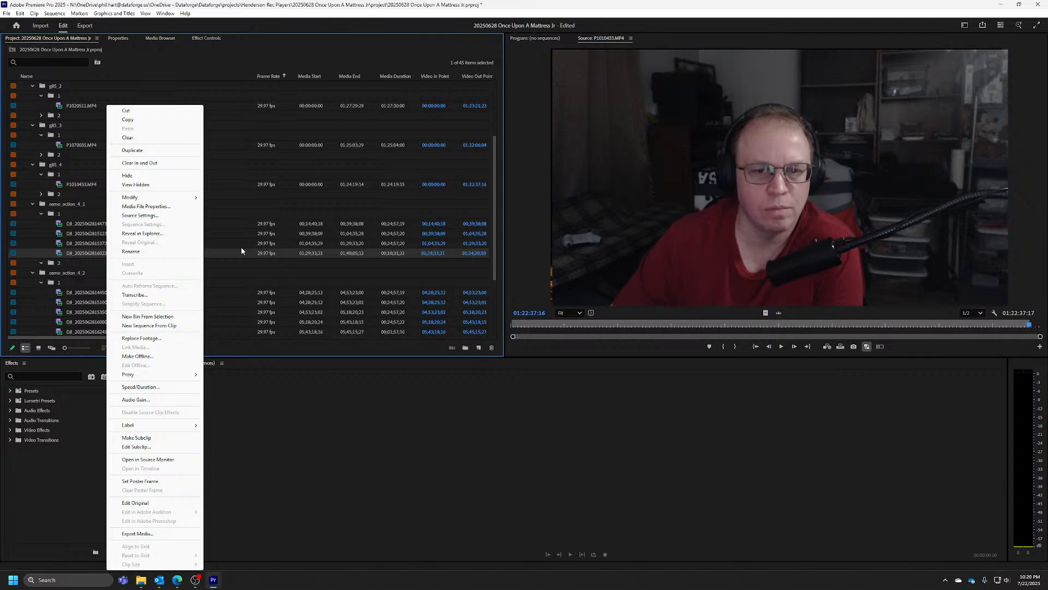
{"action": "left_click", "coordinate": [95, 252]}
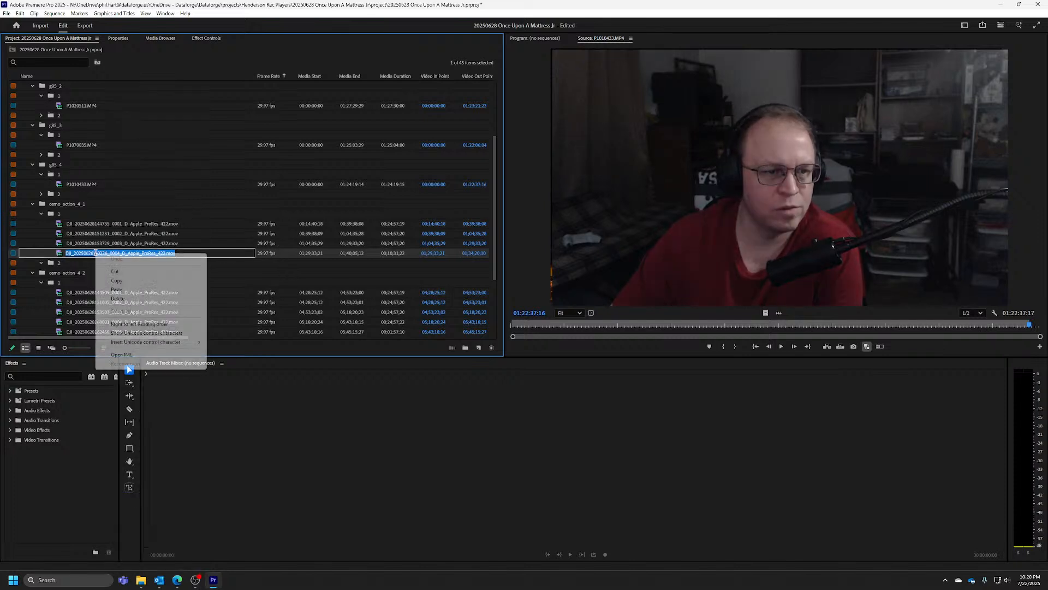
{"action": "right_click", "coordinate": [86, 254]}
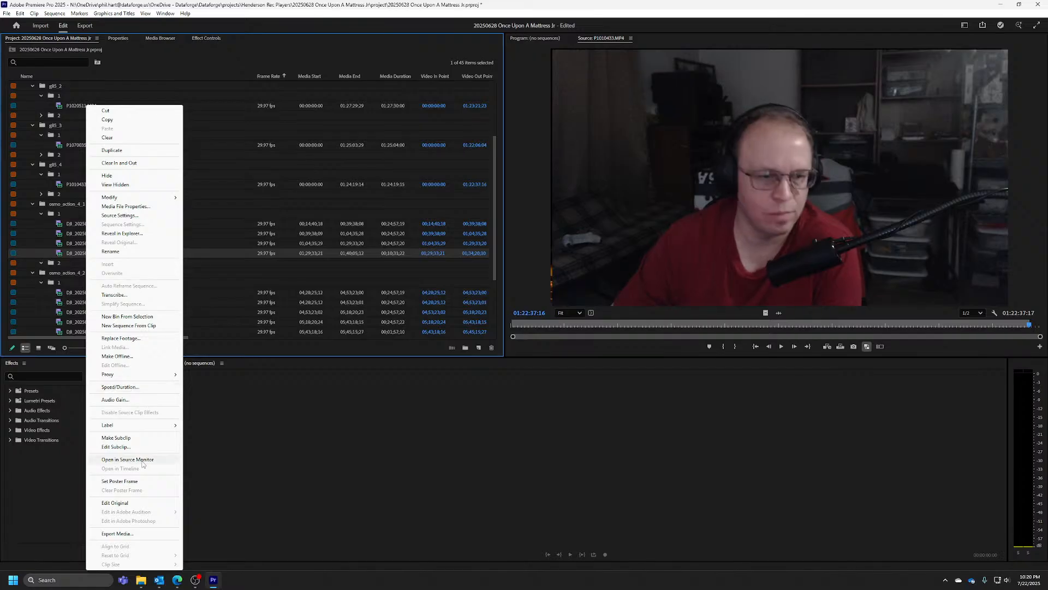
{"action": "left_click", "coordinate": [127, 459]}
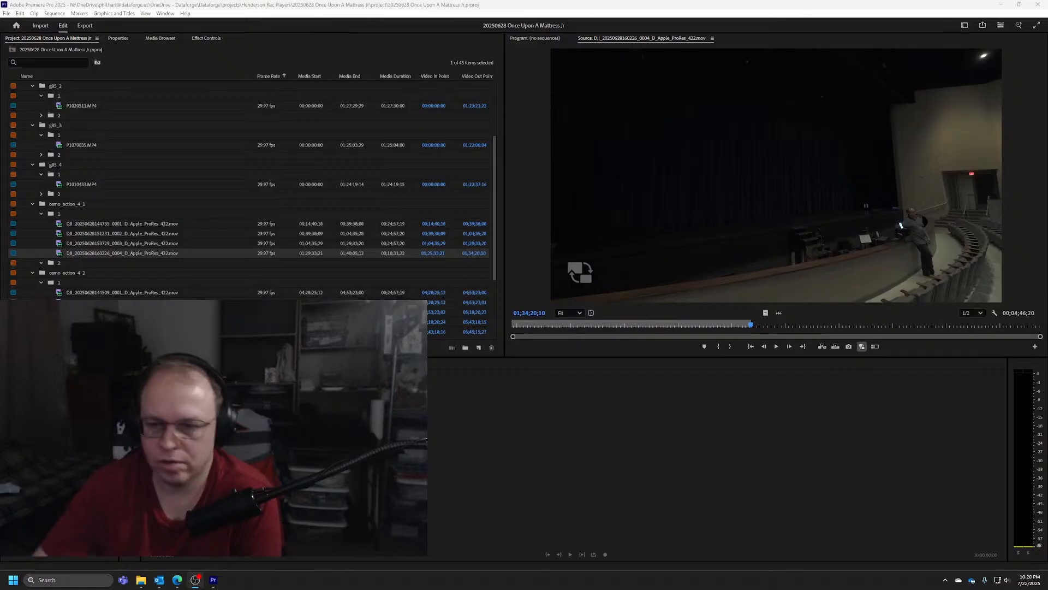
Rewind and step through the DJI clip around its Out point at 01;34;20;10 to check the phone's sync flash
{"action": "left_click", "coordinate": [756, 324]}
{"action": "key", "text": "j"}
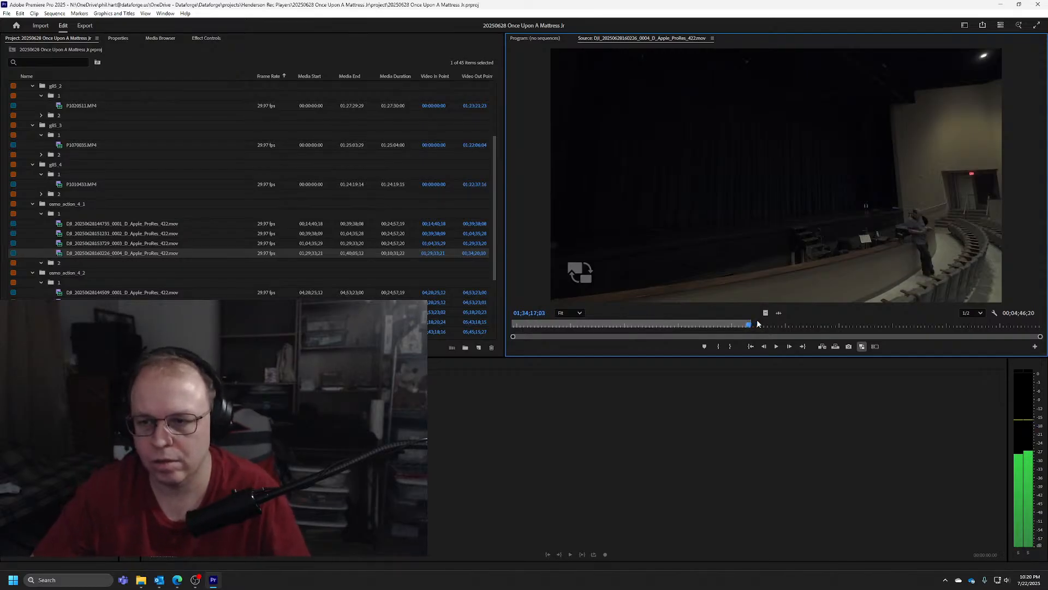
{"action": "key", "text": "shift+Right"}
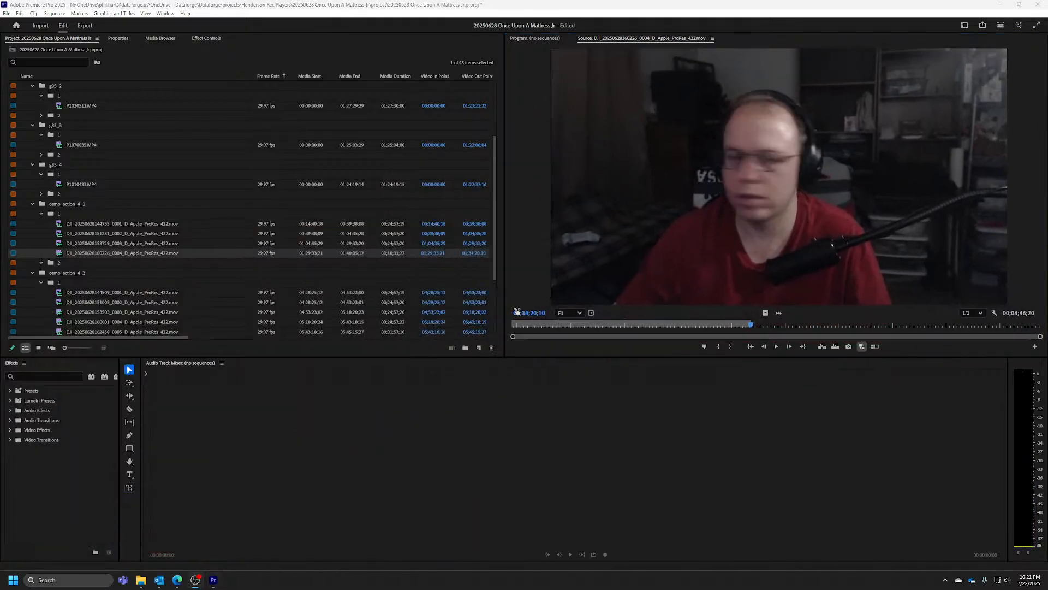
{"action": "scroll", "coordinate": [107, 247], "scroll_direction": "down", "scroll_amount": 4}
{"action": "left_click", "coordinate": [89, 253]}
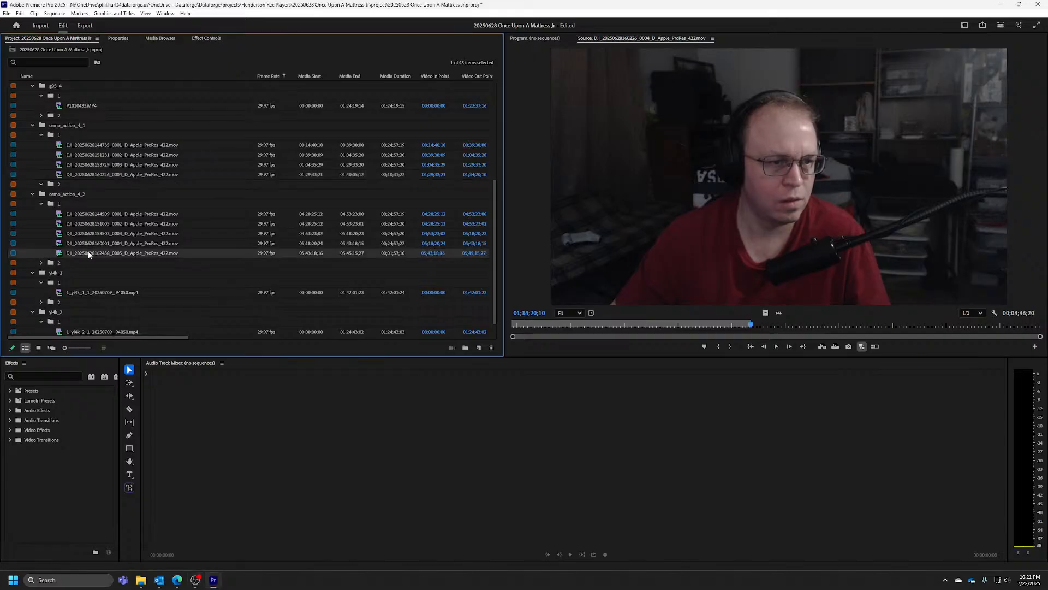
{"action": "right_click", "coordinate": [89, 253]}
{"action": "left_click", "coordinate": [164, 459]}
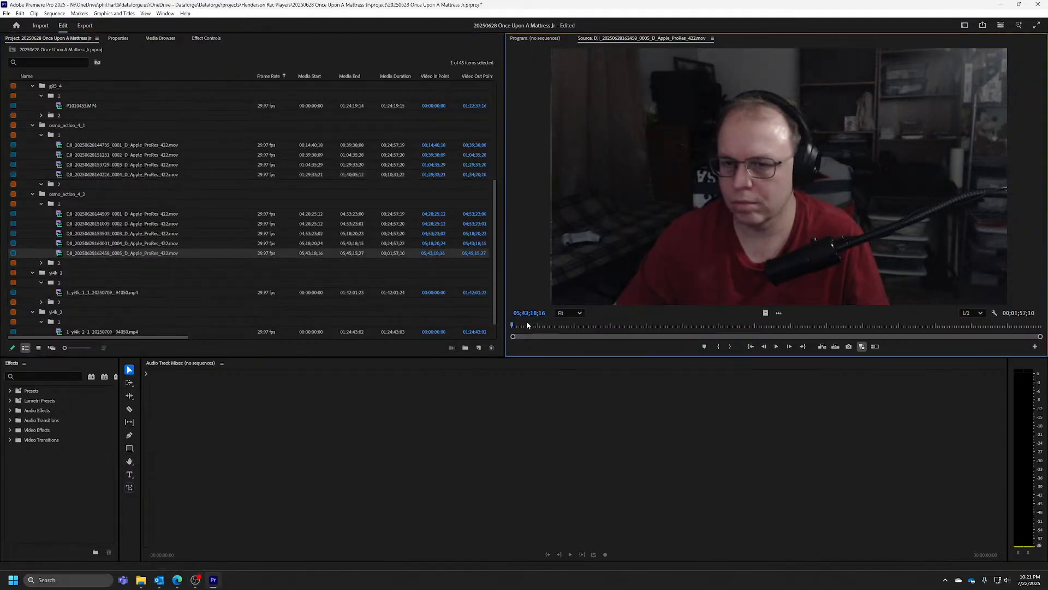
{"action": "left_click", "coordinate": [577, 325]}
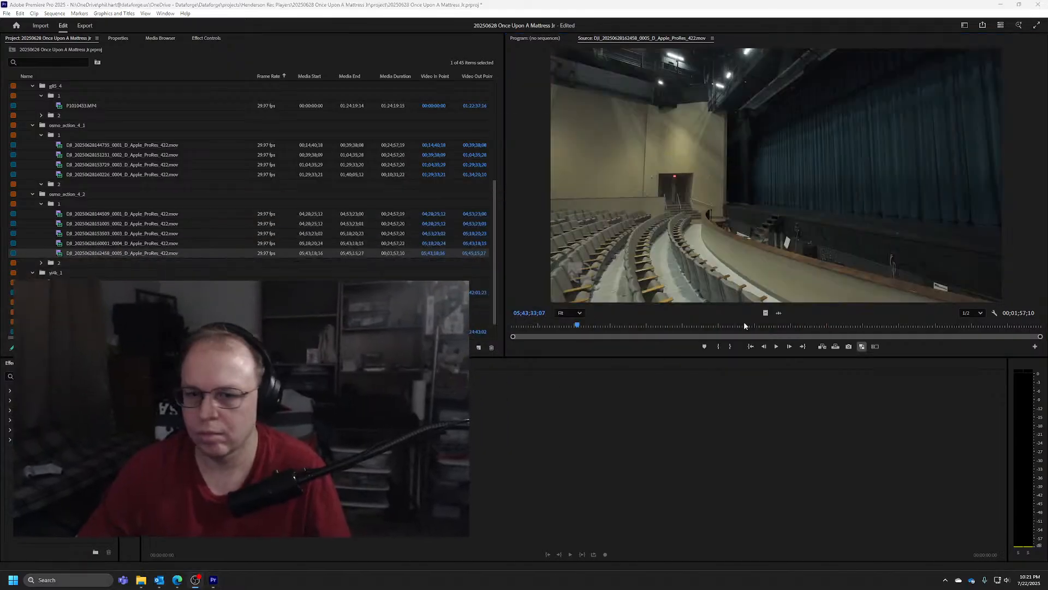
{"action": "left_click_drag", "start_coordinate": [578, 325], "coordinate": [689, 323]}
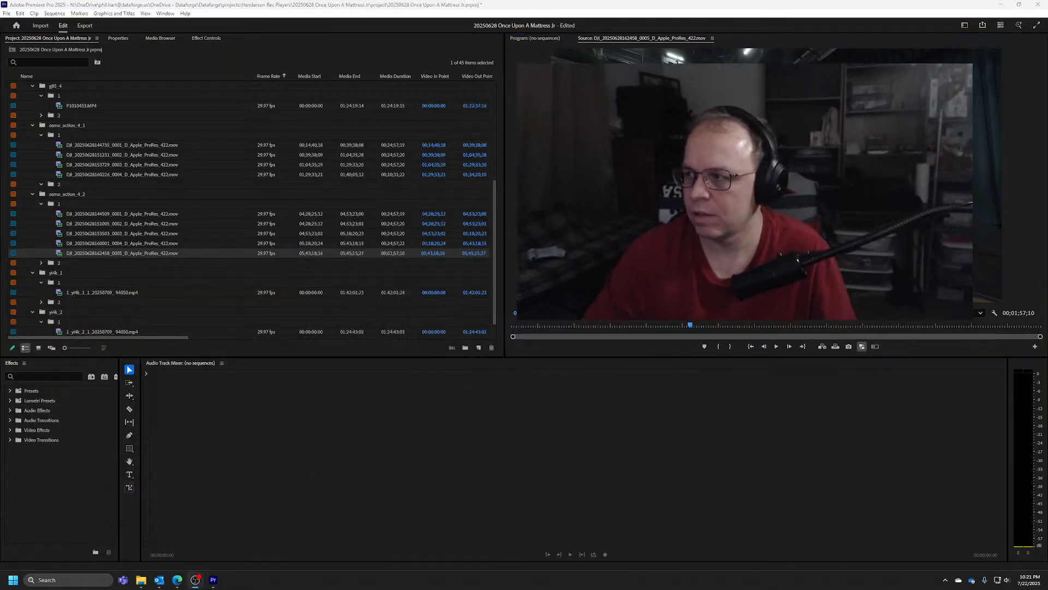
{"action": "left_click", "coordinate": [142, 242]}
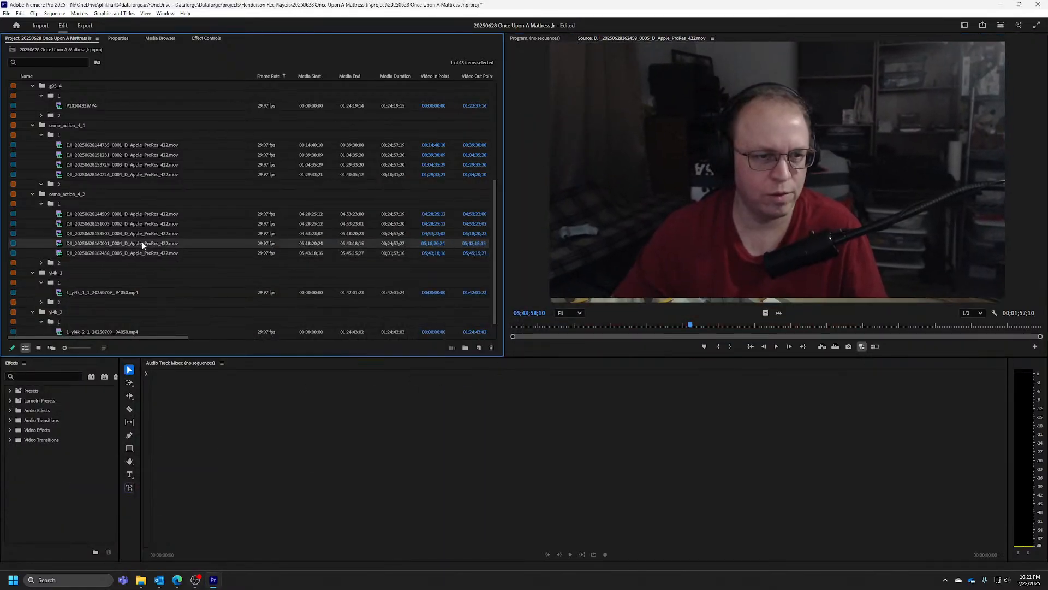
{"action": "right_click", "coordinate": [142, 242]}
{"action": "left_click", "coordinate": [180, 459]}
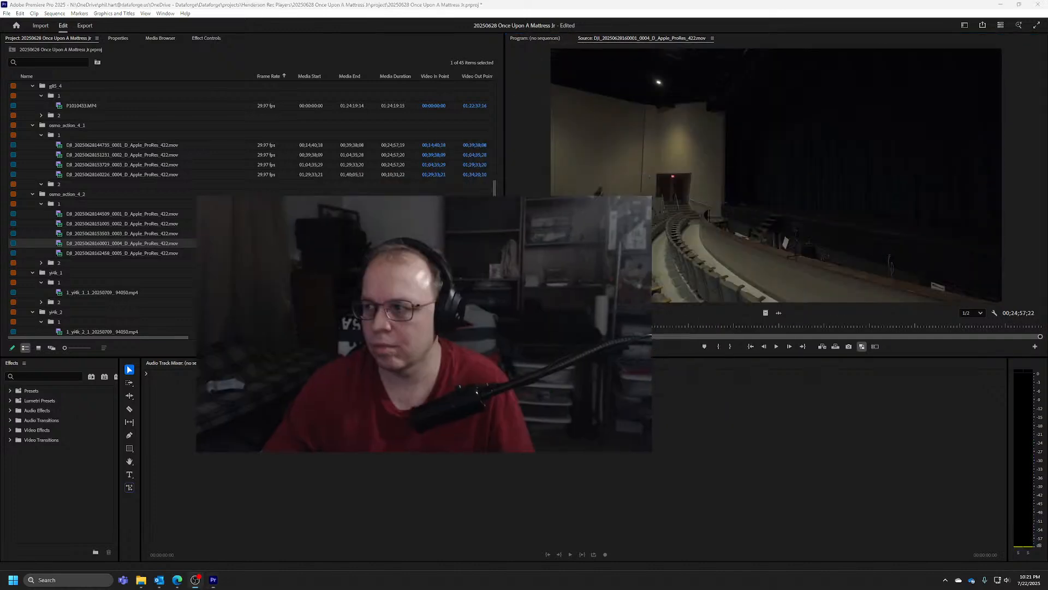
Find the phone's sync flash in the open DJI clip and mark its Out point at 05;24;29;06
{"action": "left_click", "coordinate": [633, 326]}
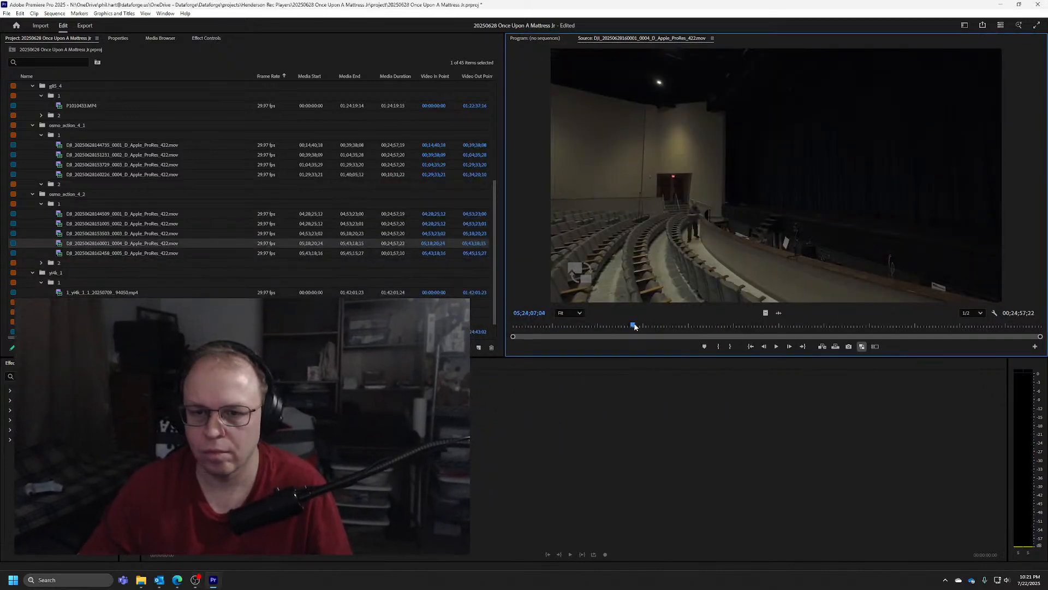
{"action": "mouse_move", "coordinate": [635, 326]}
{"action": "left_mouse_down"}
{"action": "mouse_move", "coordinate": [764, 326]}
{"action": "mouse_move", "coordinate": [610, 322]}
{"action": "mouse_move", "coordinate": [628, 323]}
{"action": "left_mouse_up"}
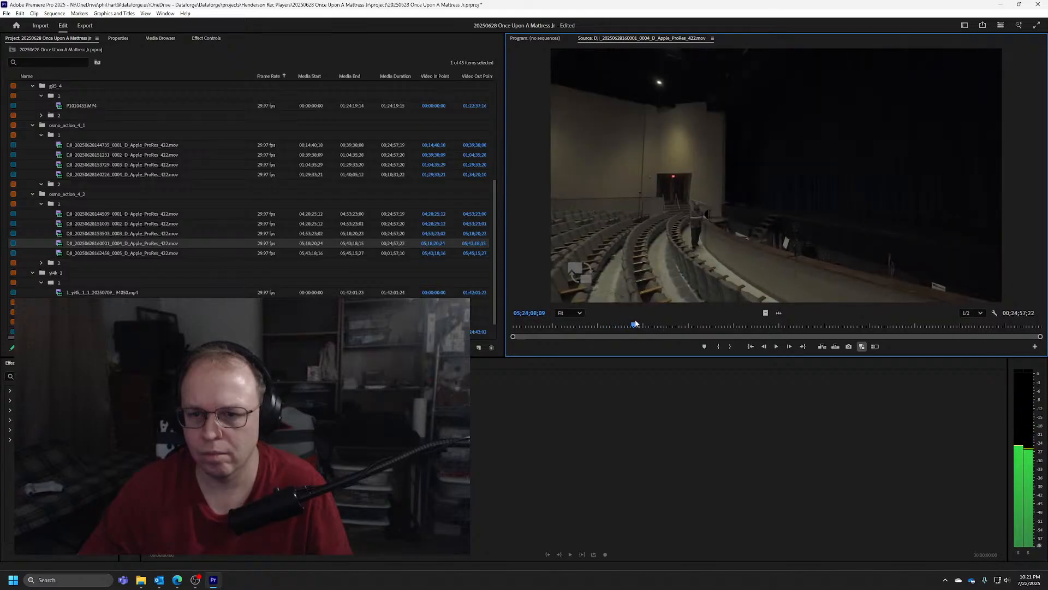
{"action": "key", "text": "space"}
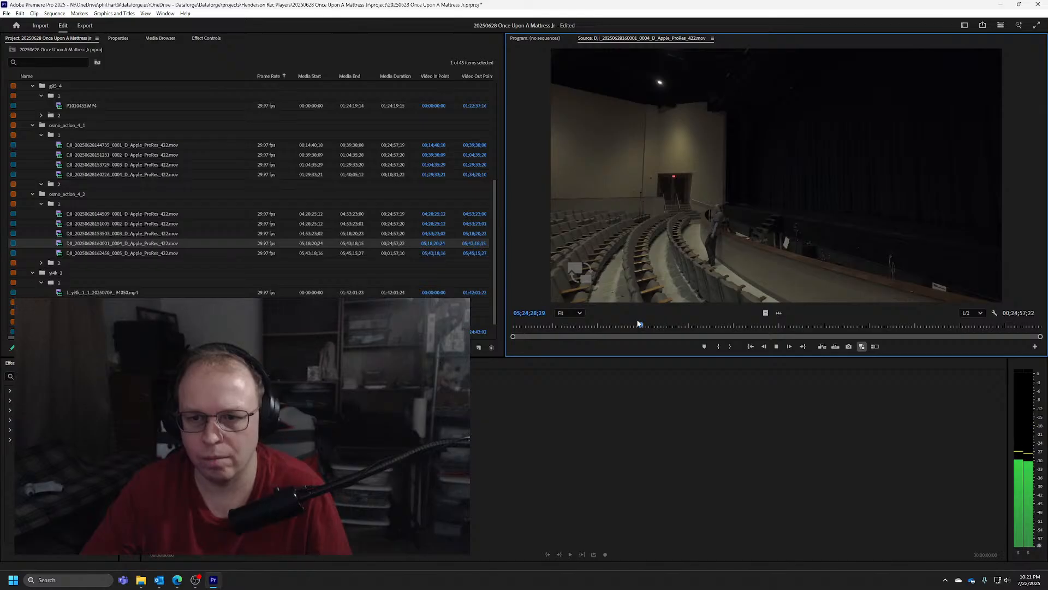
{"action": "key", "text": "space"}
{"action": "key", "text": "j"}
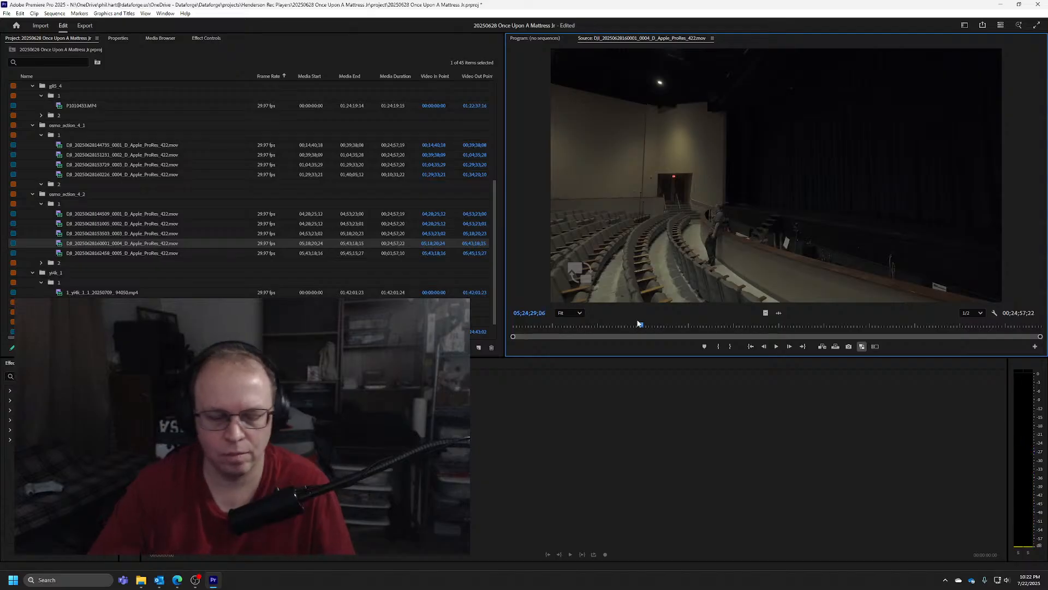
{"action": "key", "text": "o"}
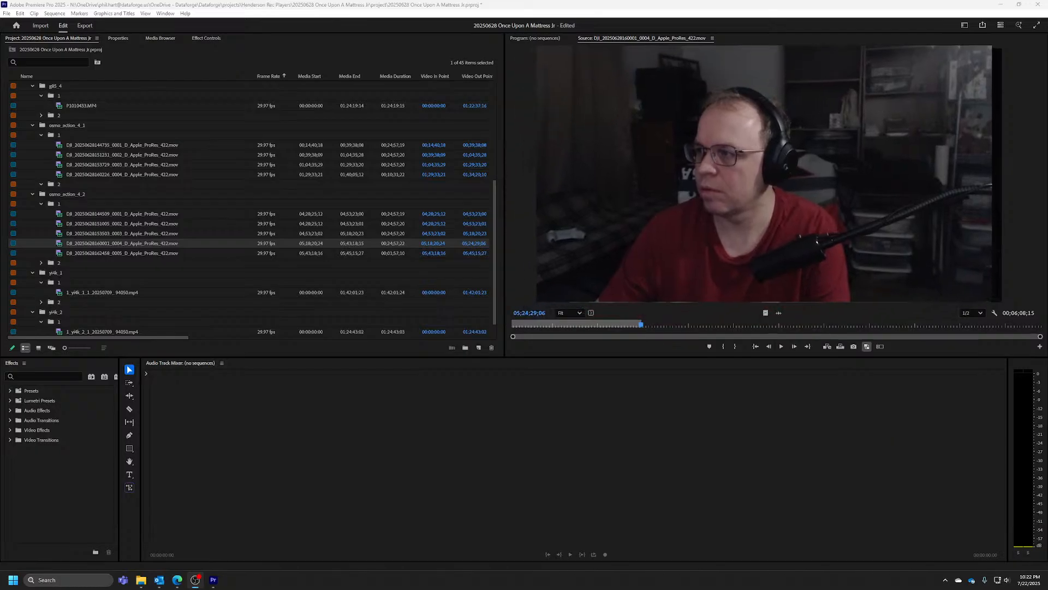
{"action": "left_click", "coordinate": [138, 251]}
{"action": "key", "text": "Delete"}
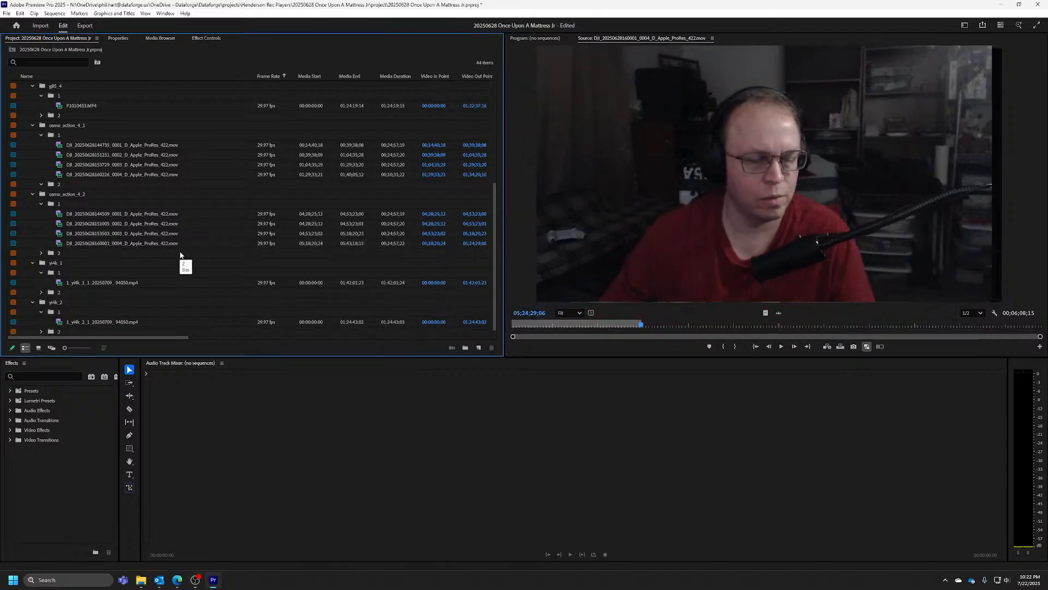
Open the MP4 clip from bin 1 of yi4k_1 in the Source Monitor
{"action": "scroll", "coordinate": [118, 236], "scroll_direction": "down", "scroll_amount": 1}
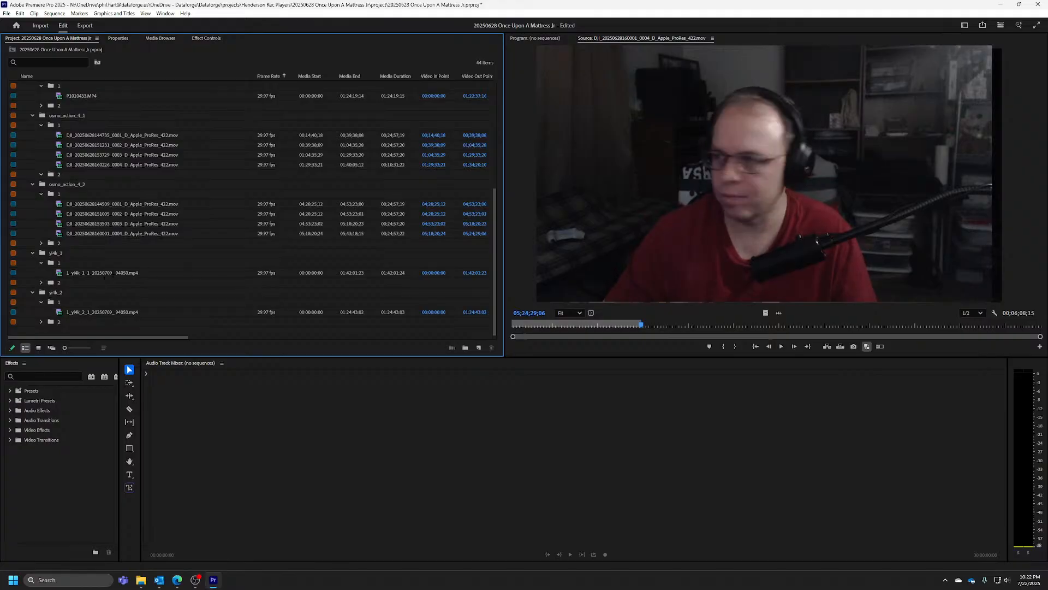
{"action": "left_click", "coordinate": [108, 274]}
{"action": "right_click", "coordinate": [108, 275]}
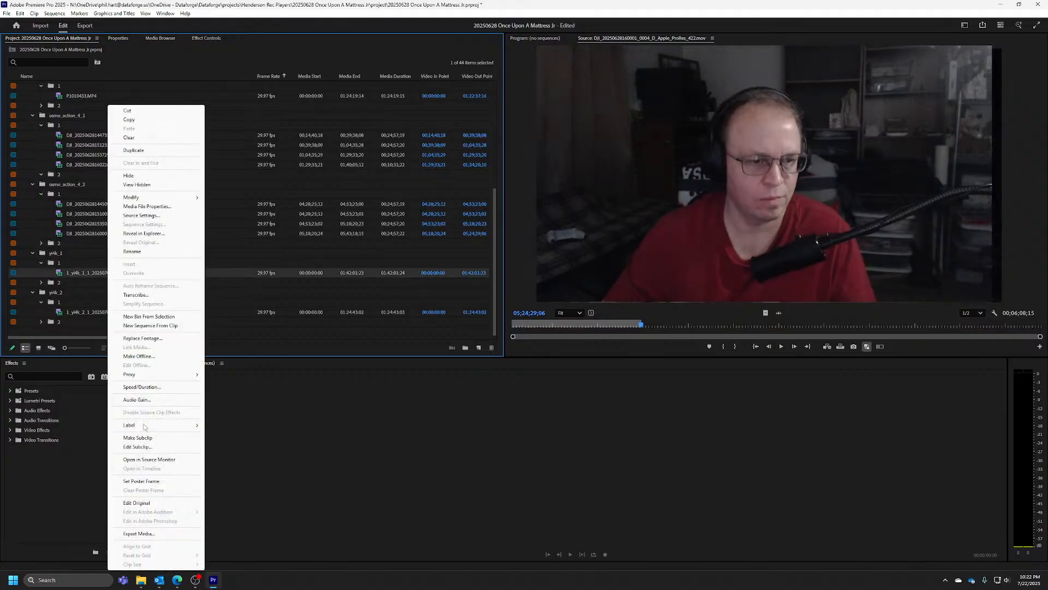
{"action": "left_click", "coordinate": [169, 461]}
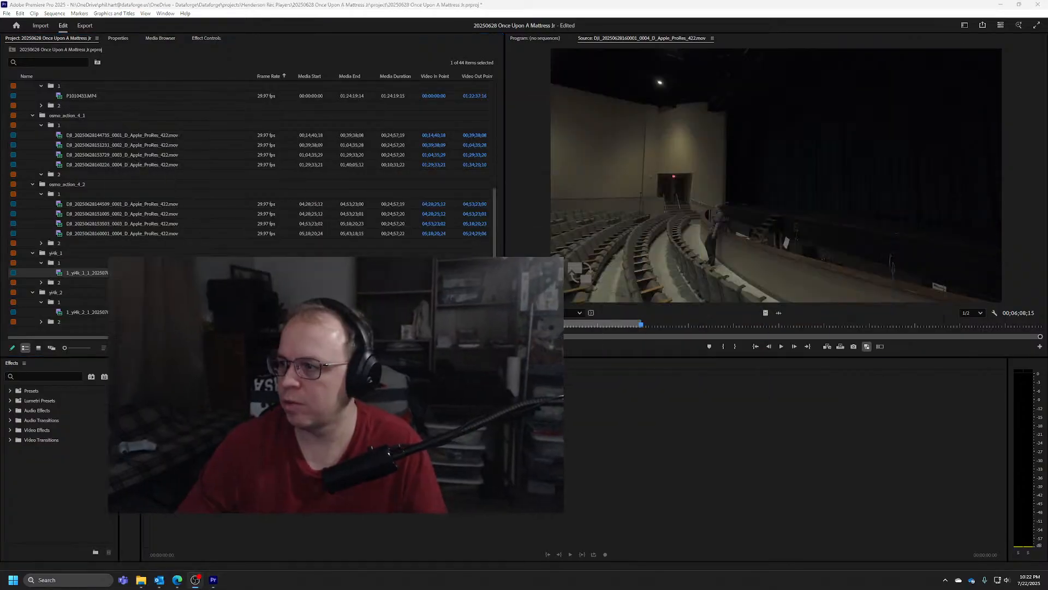
{"action": "right_click", "coordinate": [120, 273]}
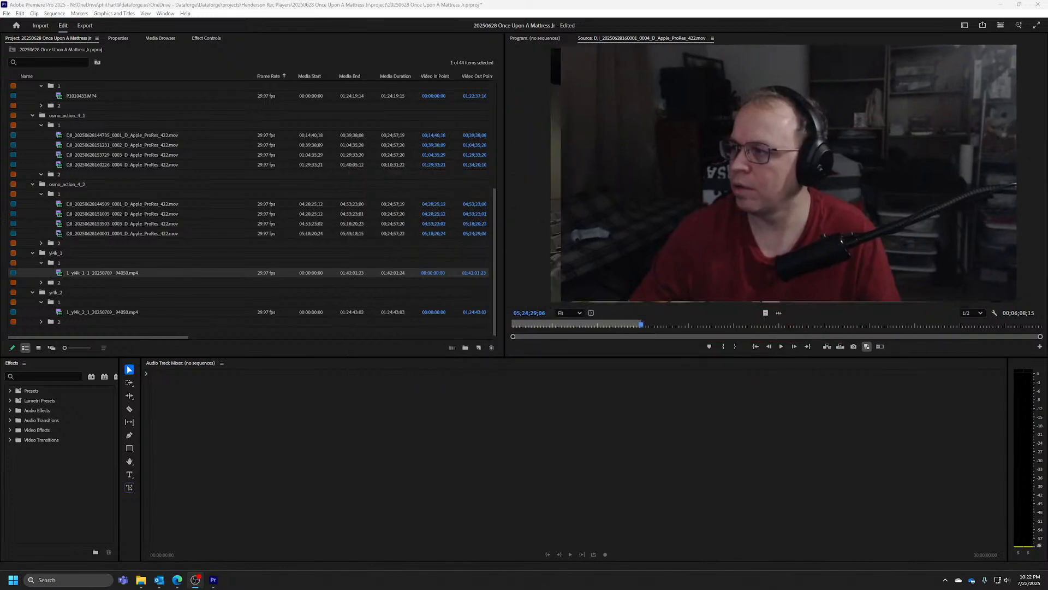
{"action": "right_click", "coordinate": [133, 276]}
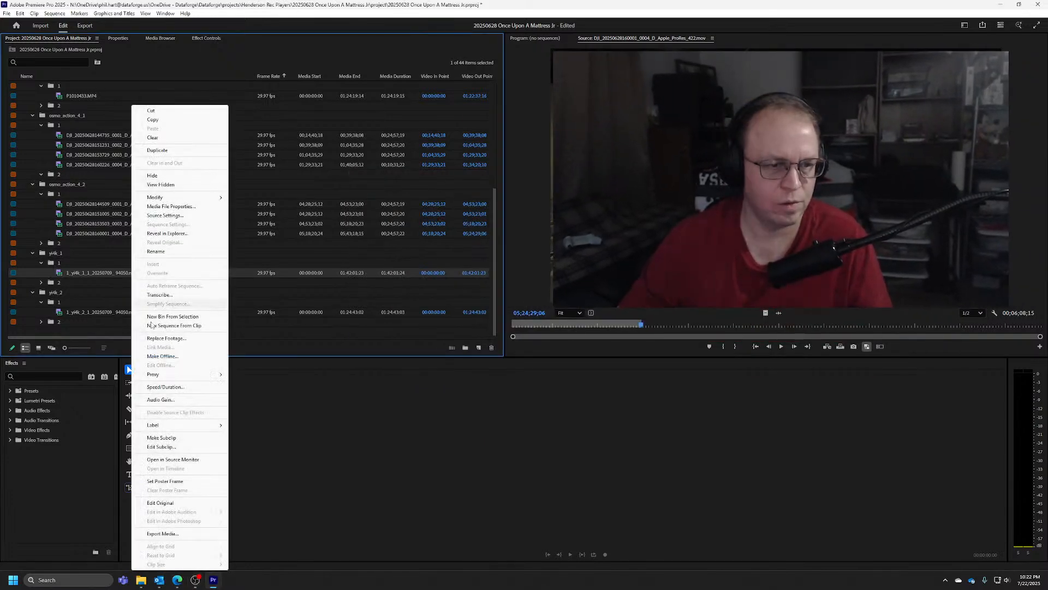
{"action": "left_click", "coordinate": [189, 463]}
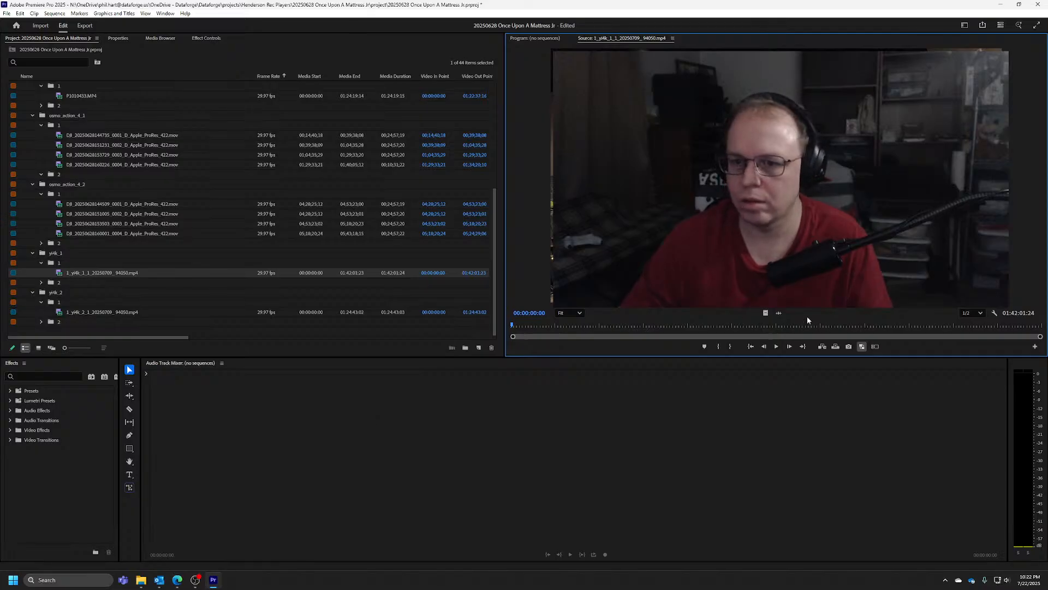
Find the phone's sync flash in the yi4k_1 clip and mark its Out point at 01:21:08:11
{"action": "left_click", "coordinate": [910, 323]}
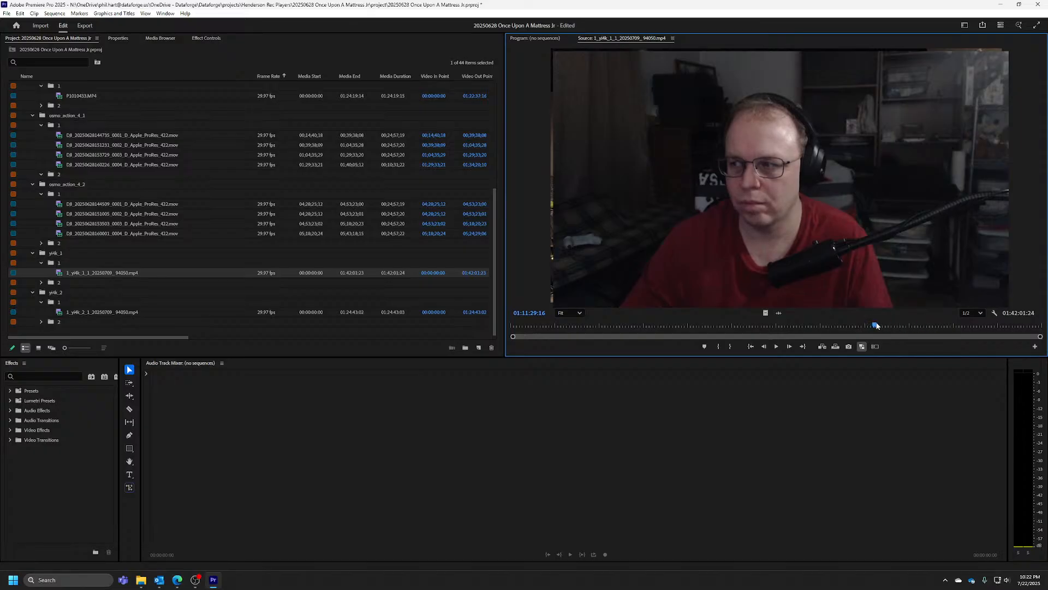
{"action": "mouse_move", "coordinate": [918, 323]}
{"action": "left_mouse_down"}
{"action": "mouse_move", "coordinate": [958, 324]}
{"action": "mouse_move", "coordinate": [829, 325]}
{"action": "mouse_move", "coordinate": [915, 327]}
{"action": "left_mouse_up"}
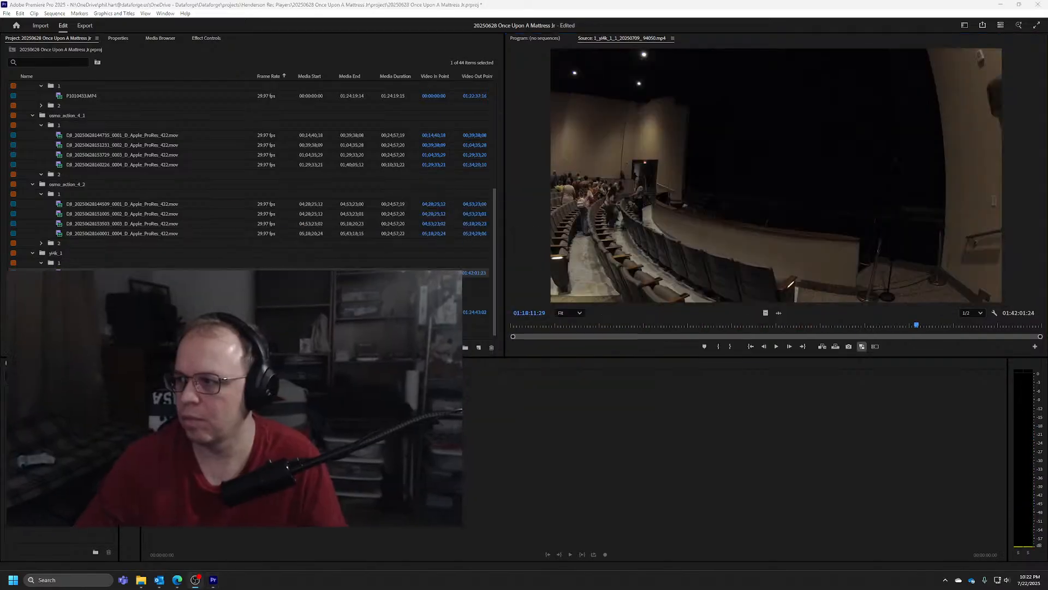
{"action": "left_click_drag", "start_coordinate": [922, 325], "coordinate": [932, 326]}
{"action": "key", "text": "space"}
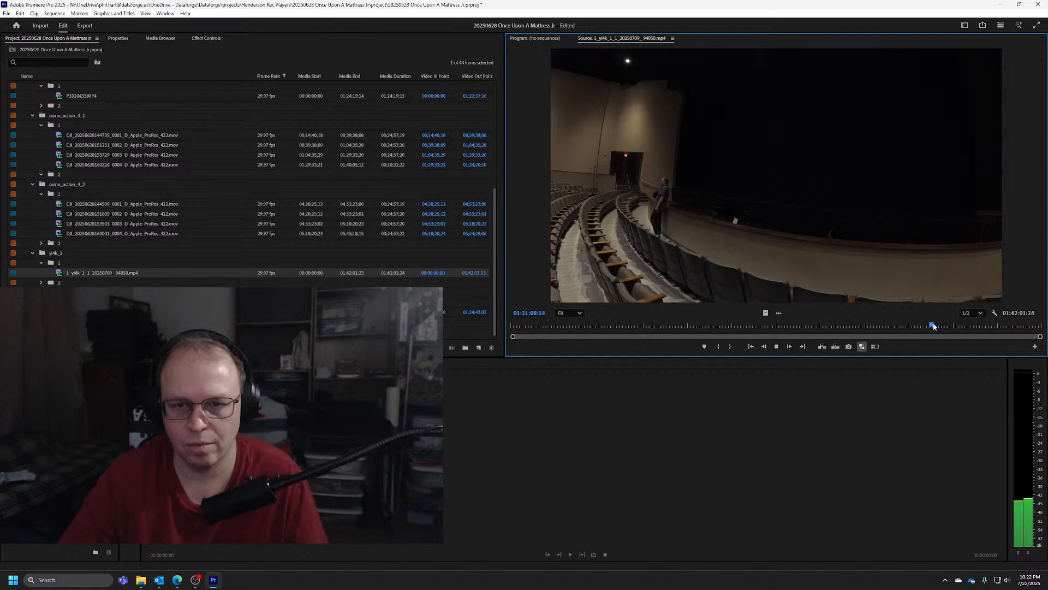
{"action": "key", "text": "space"}
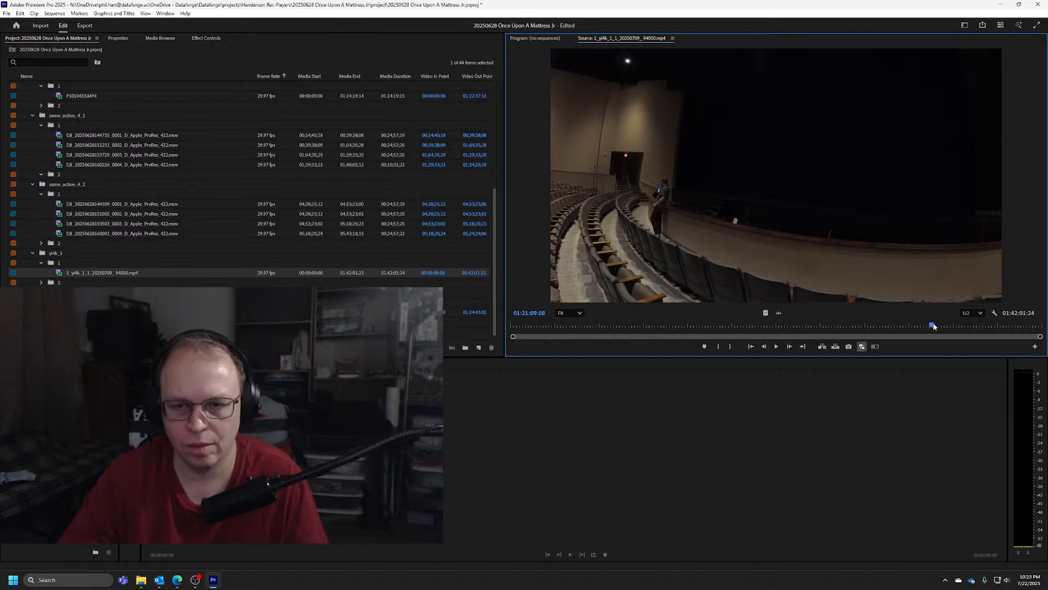
{"action": "key", "text": "j"}
{"action": "key", "text": "o"}
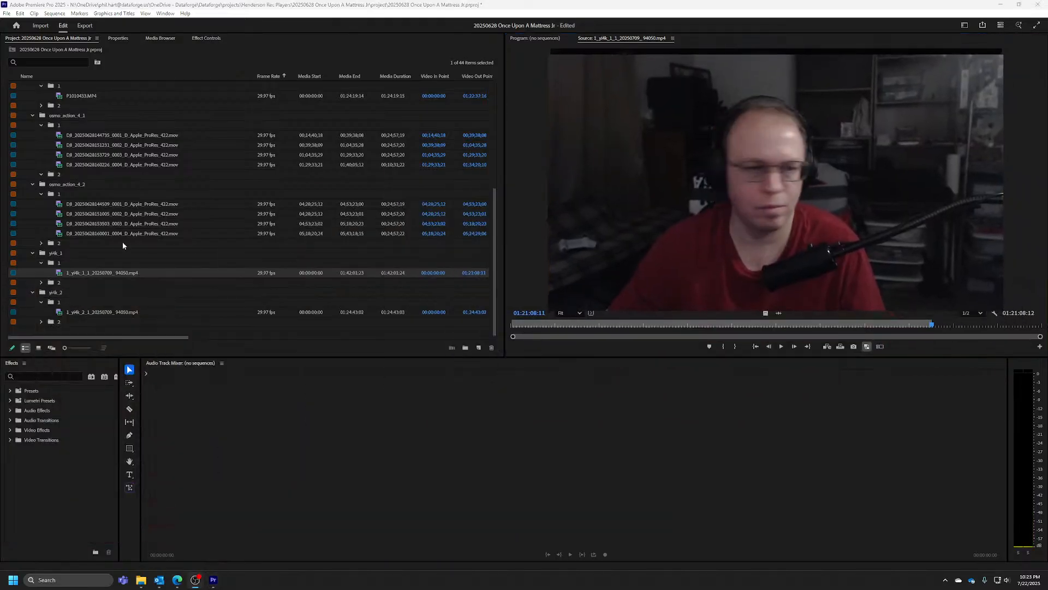
Open the MP4 clip from bin 1 of yi4k_2 in the Source Monitor and scrub to the emptied auditorium after the show
{"action": "right_click", "coordinate": [87, 312]}
{"action": "left_click", "coordinate": [130, 459]}
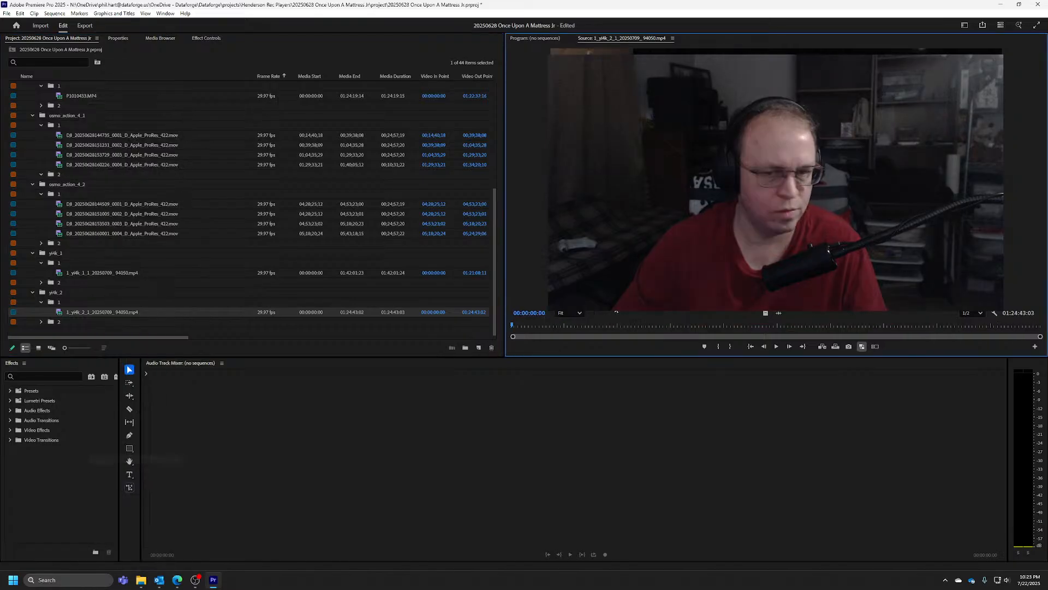
{"action": "left_click_drag", "start_coordinate": [672, 323], "coordinate": [897, 313]}
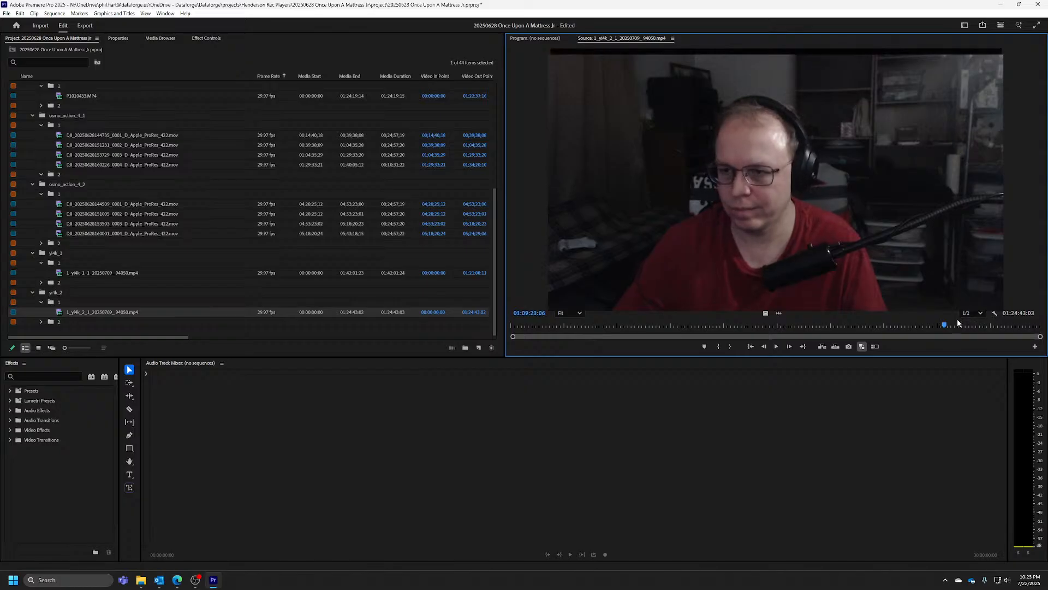
{"action": "left_click_drag", "start_coordinate": [947, 326], "coordinate": [974, 326]}
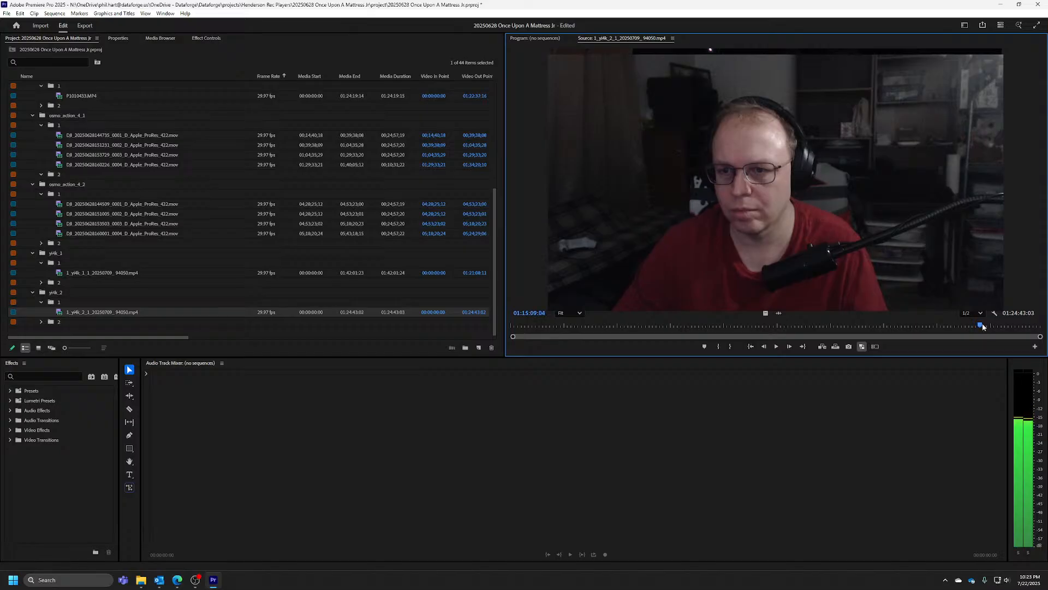
{"action": "left_click", "coordinate": [983, 326]}
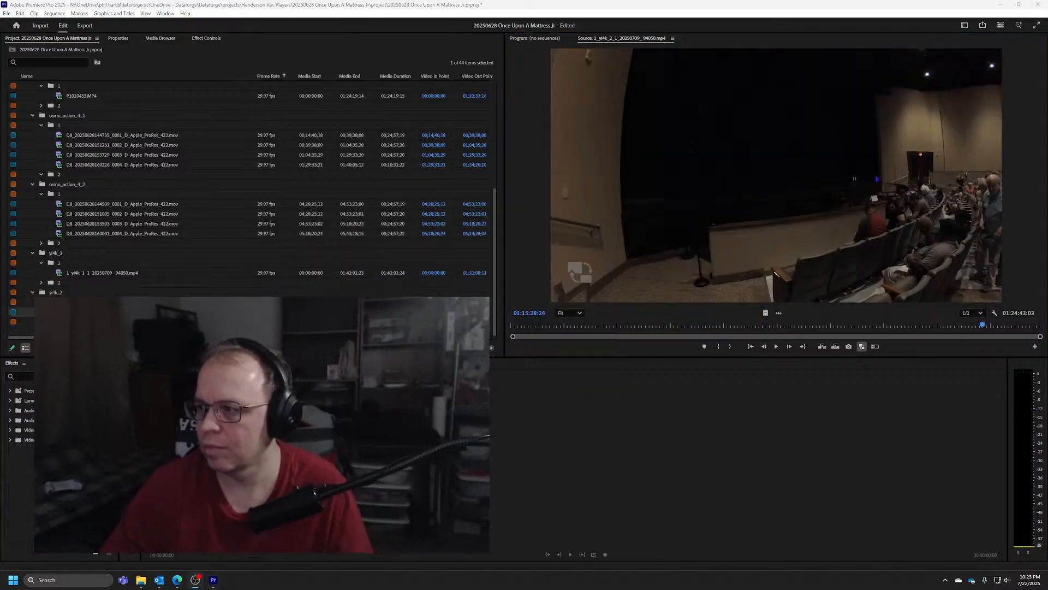
{"action": "left_click", "coordinate": [985, 326]}
{"action": "left_click_drag", "start_coordinate": [985, 326], "coordinate": [998, 326]}
Play the yi4k_2 clip to the phone's sync flash and mark its Out point at 01:19:14:04
{"action": "key", "text": "space"}
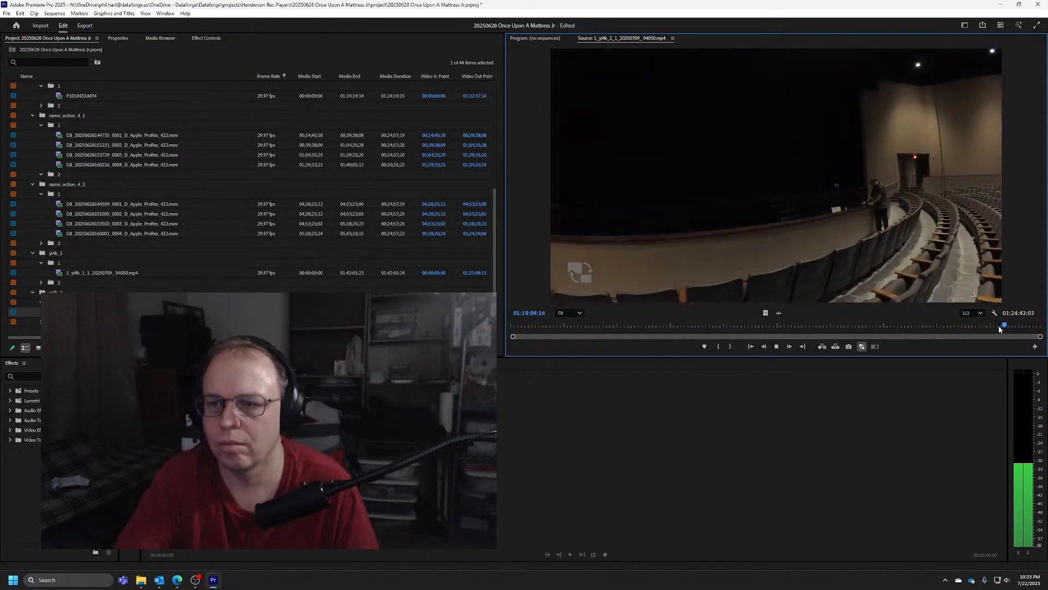
{"action": "key", "text": "k"}
{"action": "key", "text": "l"}
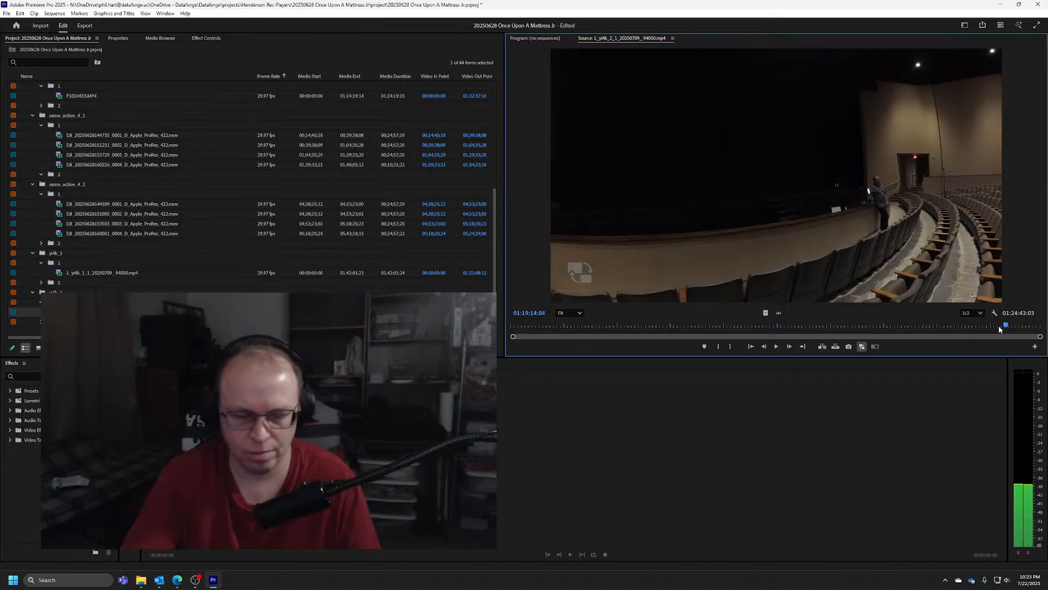
{"action": "key", "text": "o"}
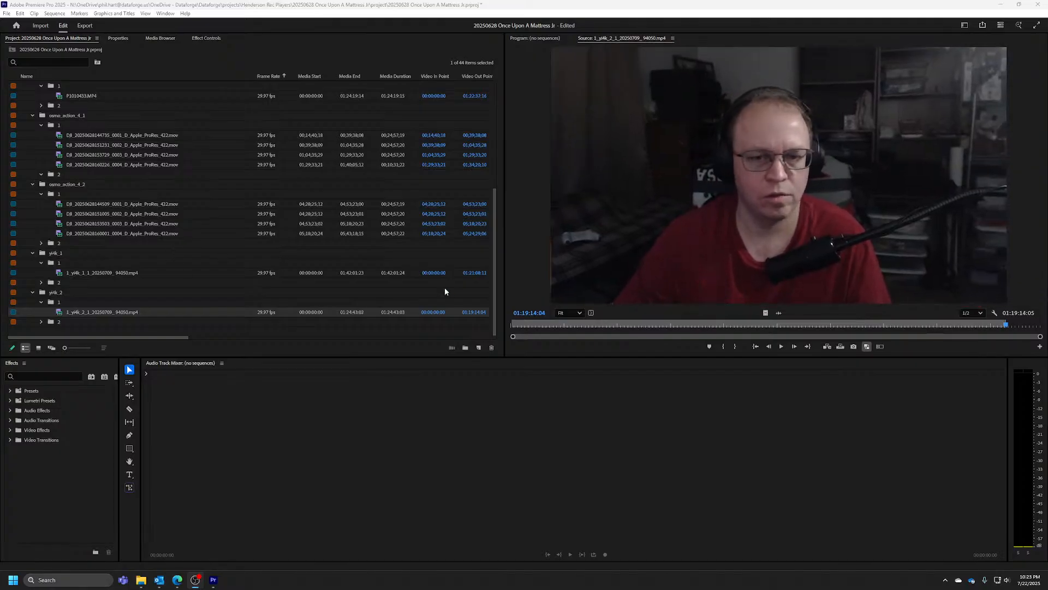
{"action": "left_click_drag", "start_coordinate": [493, 310], "coordinate": [512, 176]}
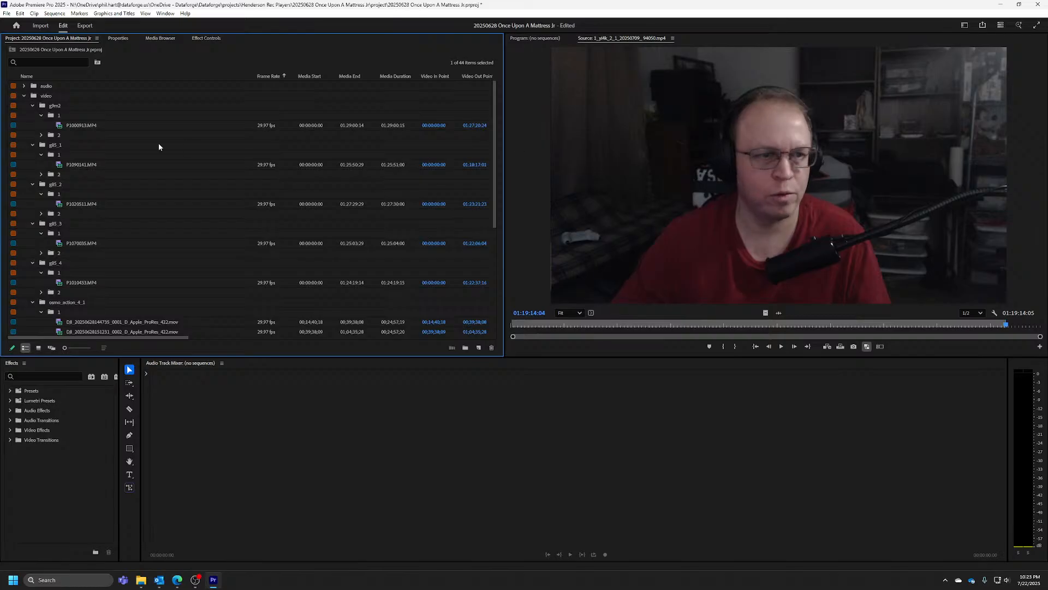
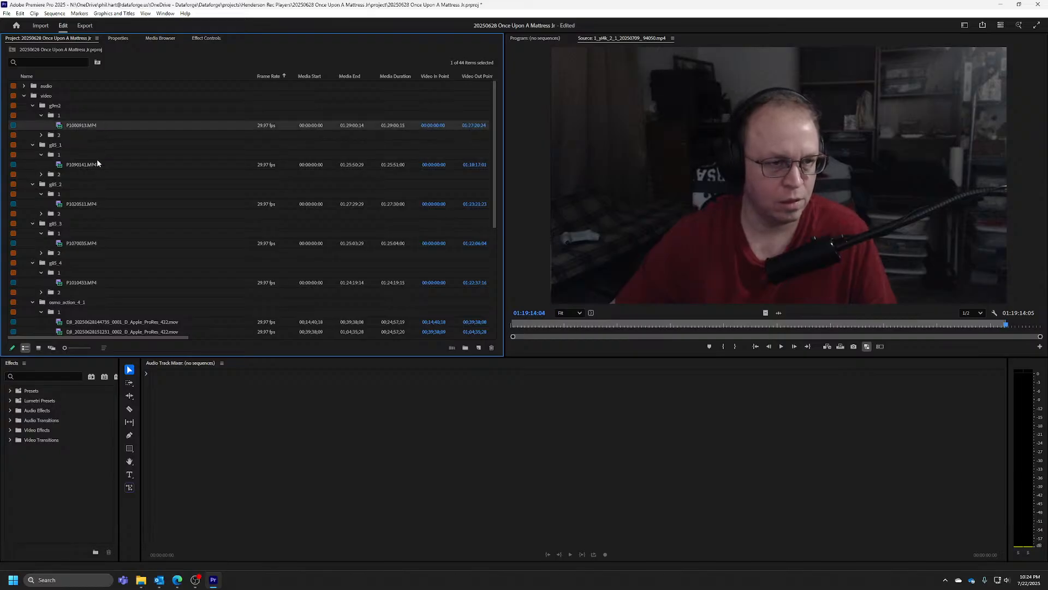
Add the marked clips from g85_1 to g85_4, the final osmo_action_4_1 and 4_2 clips, and both yi4k clips to the selection
{"action": "left_click", "coordinate": [82, 164], "text": "ctrl"}
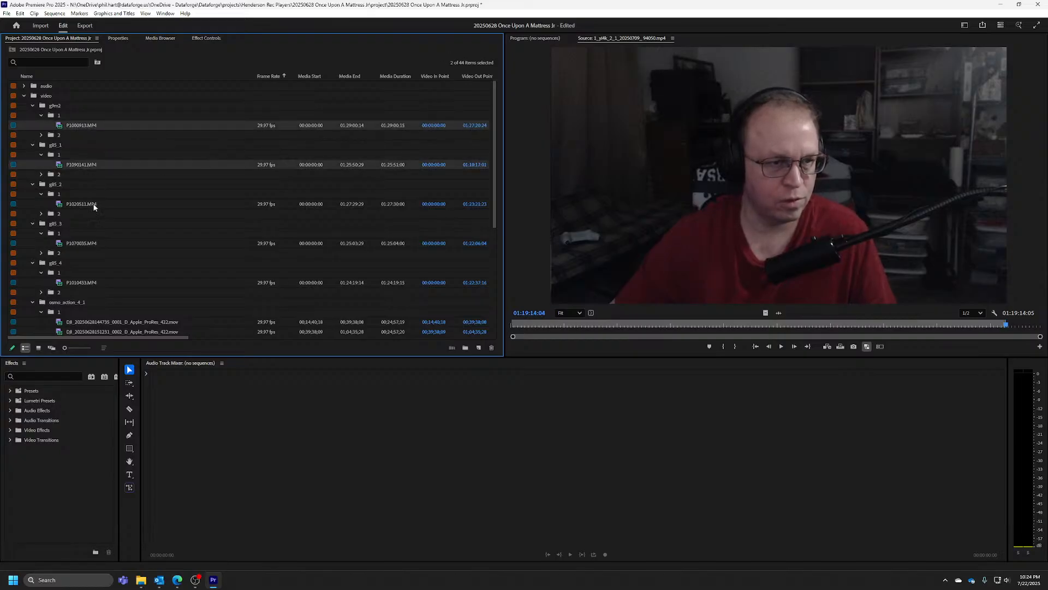
{"action": "left_click", "coordinate": [82, 203], "text": "ctrl"}
{"action": "left_click", "coordinate": [81, 243], "text": "ctrl"}
{"action": "left_click", "coordinate": [84, 282], "text": "ctrl"}
{"action": "scroll", "coordinate": [164, 226], "scroll_direction": "down", "scroll_amount": 3}
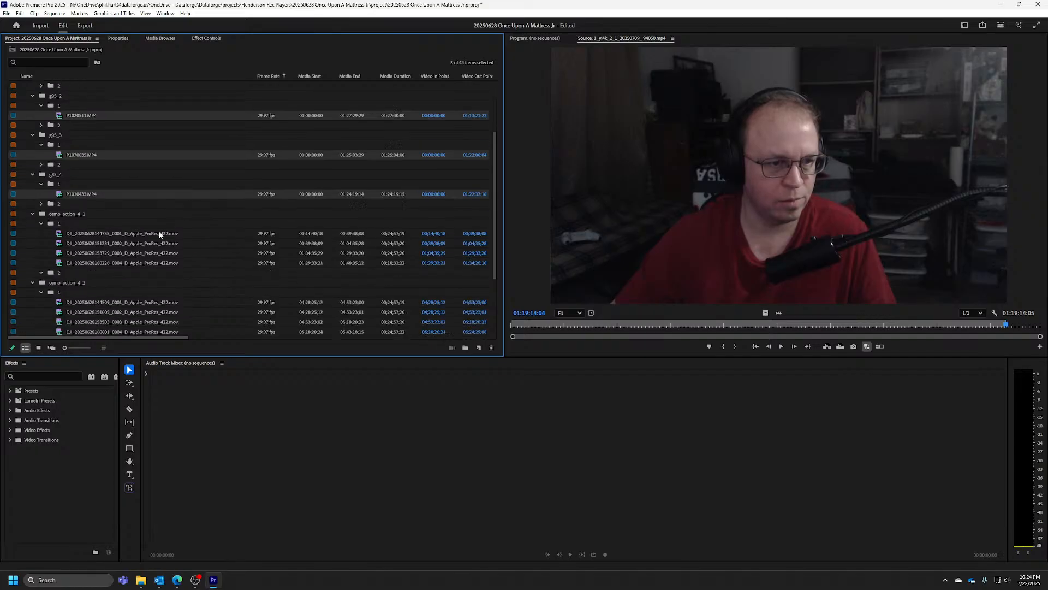
{"action": "left_click", "coordinate": [147, 233], "text": "ctrl"}
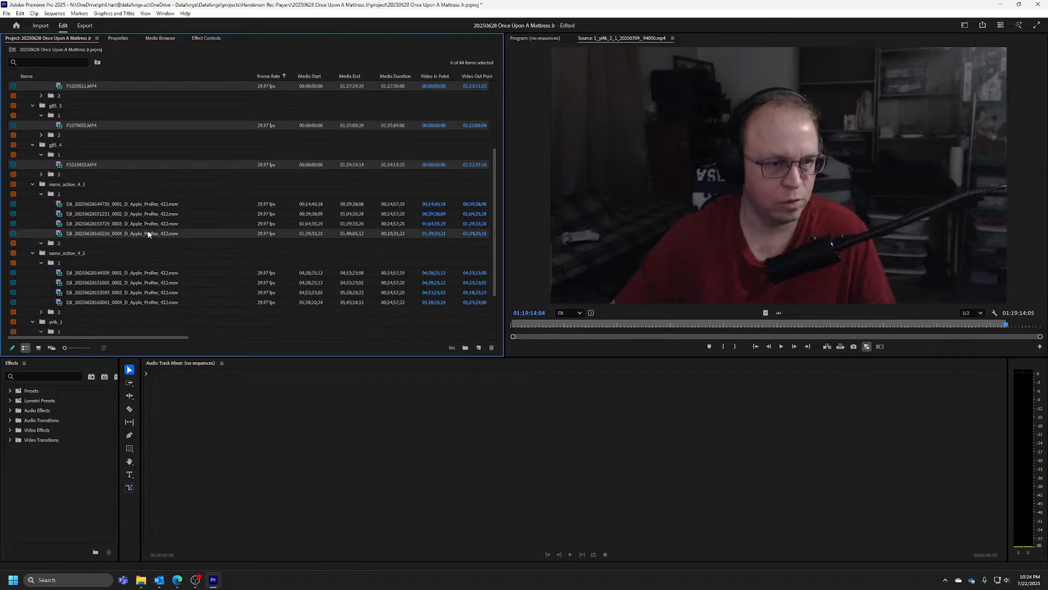
{"action": "left_click", "coordinate": [135, 303], "text": "ctrl"}
{"action": "scroll", "coordinate": [143, 235], "scroll_direction": "down", "scroll_amount": 3}
{"action": "left_click", "coordinate": [126, 273], "text": "ctrl"}
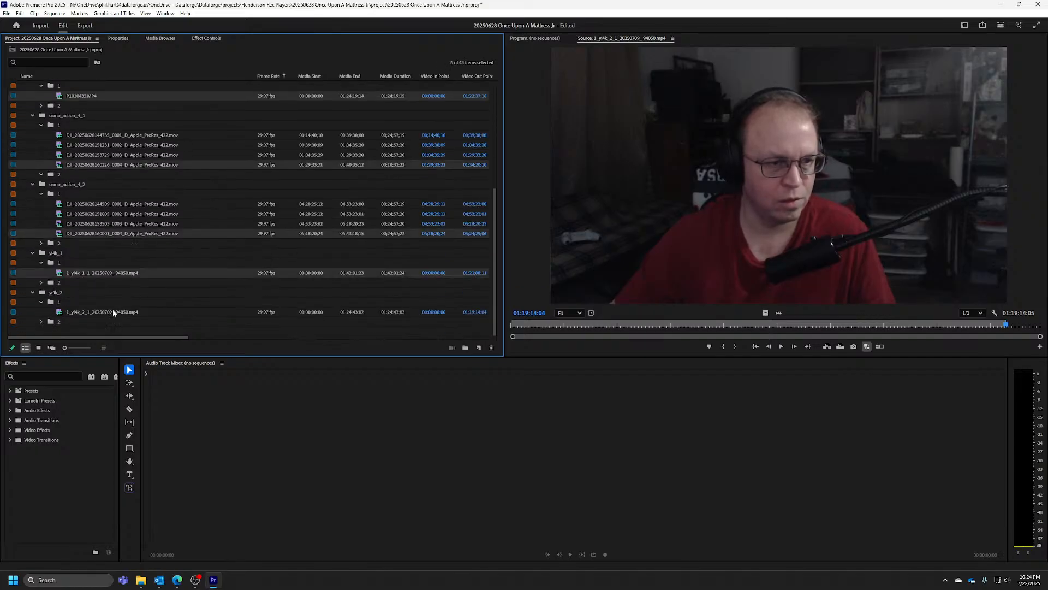
{"action": "left_click", "coordinate": [112, 311], "text": "ctrl"}
{"action": "scroll", "coordinate": [134, 202], "scroll_direction": "up", "scroll_amount": 6}
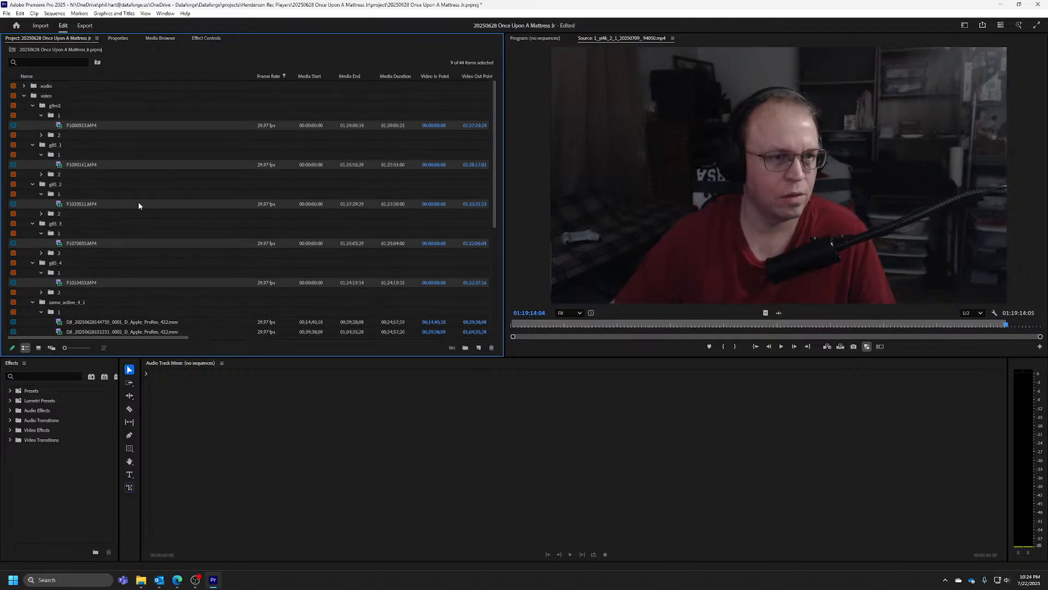
{"action": "scroll", "coordinate": [138, 203], "scroll_direction": "down", "scroll_amount": 5}
{"action": "scroll", "coordinate": [126, 236], "scroll_direction": "up", "scroll_amount": 5}
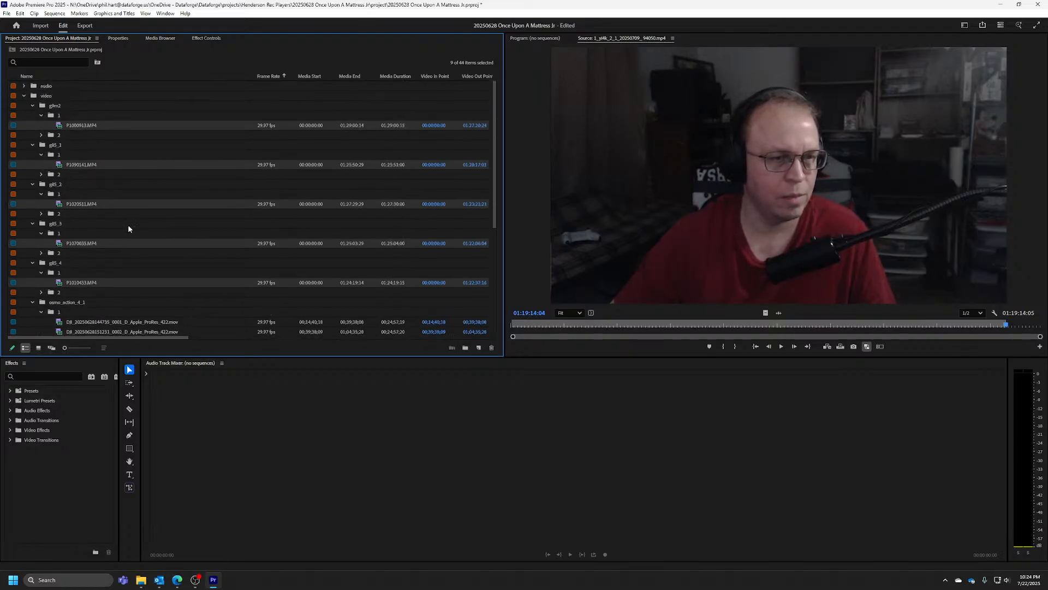
Create a multi-camera source sequence from the selected clips, synchronized on Out Points with the Stereo audio channels preset
{"action": "right_click", "coordinate": [94, 126]}
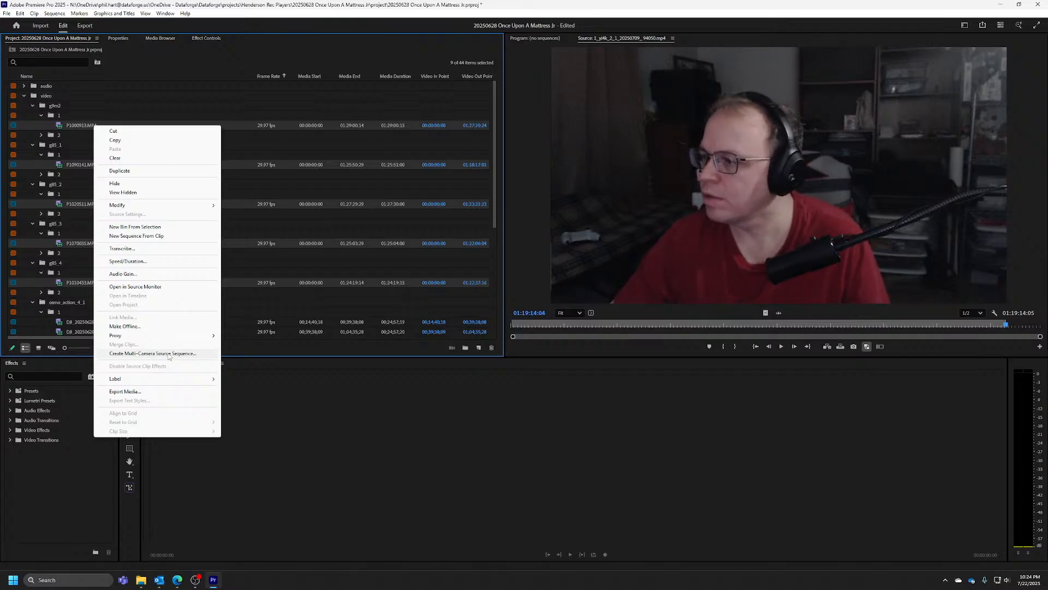
{"action": "left_click", "coordinate": [168, 354]}
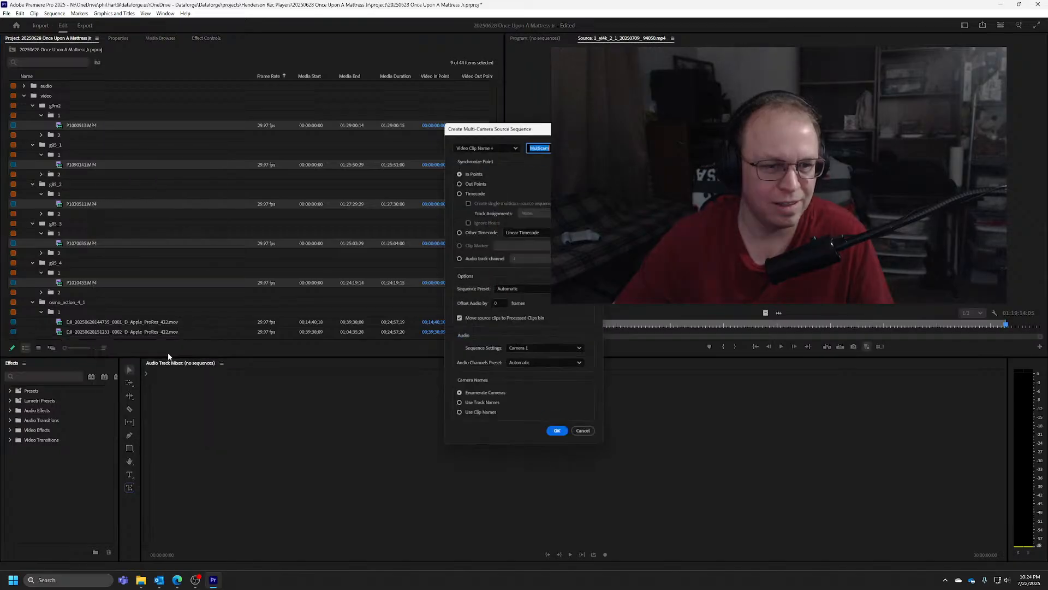
{"action": "left_click", "coordinate": [460, 183]}
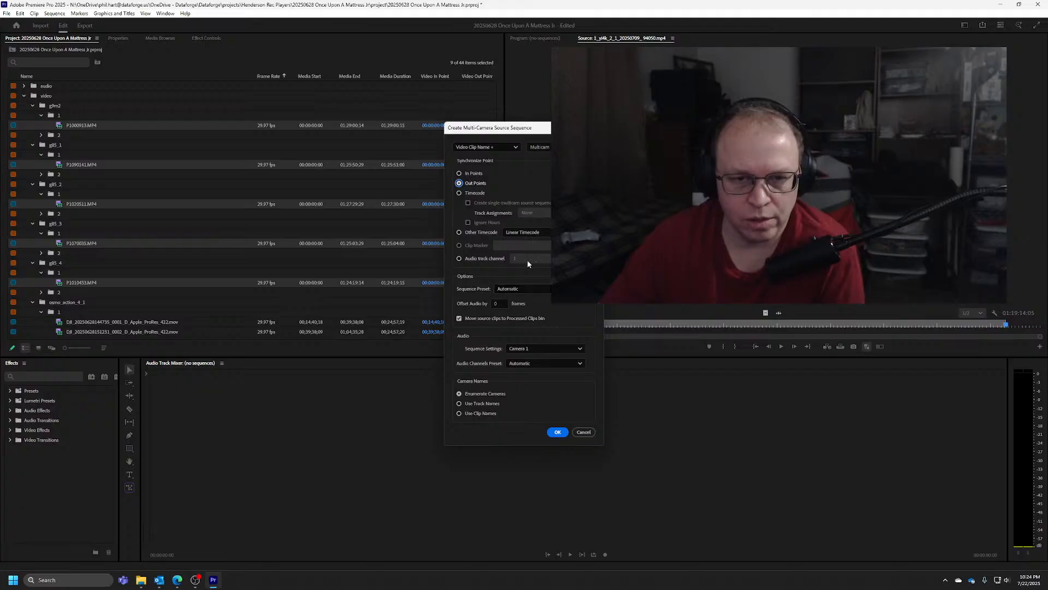
{"action": "left_click", "coordinate": [538, 364]}
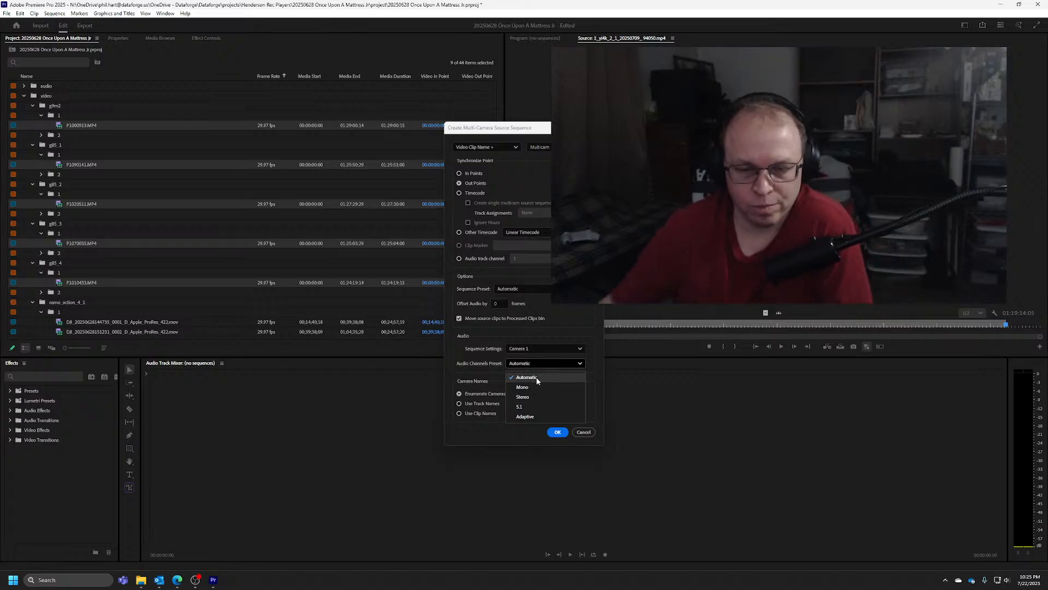
{"action": "left_click", "coordinate": [536, 396]}
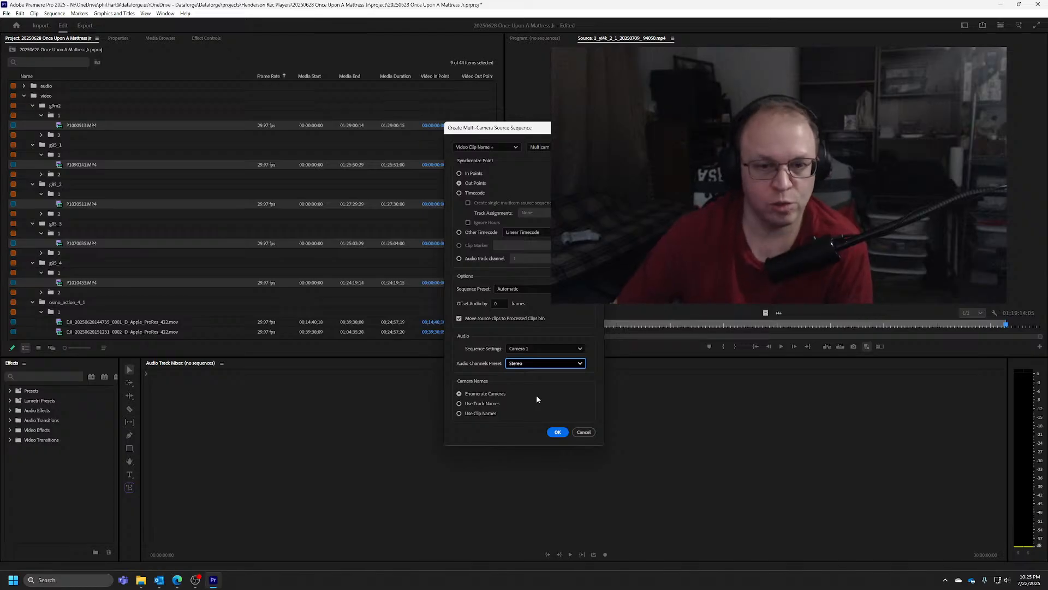
{"action": "left_click", "coordinate": [532, 363]}
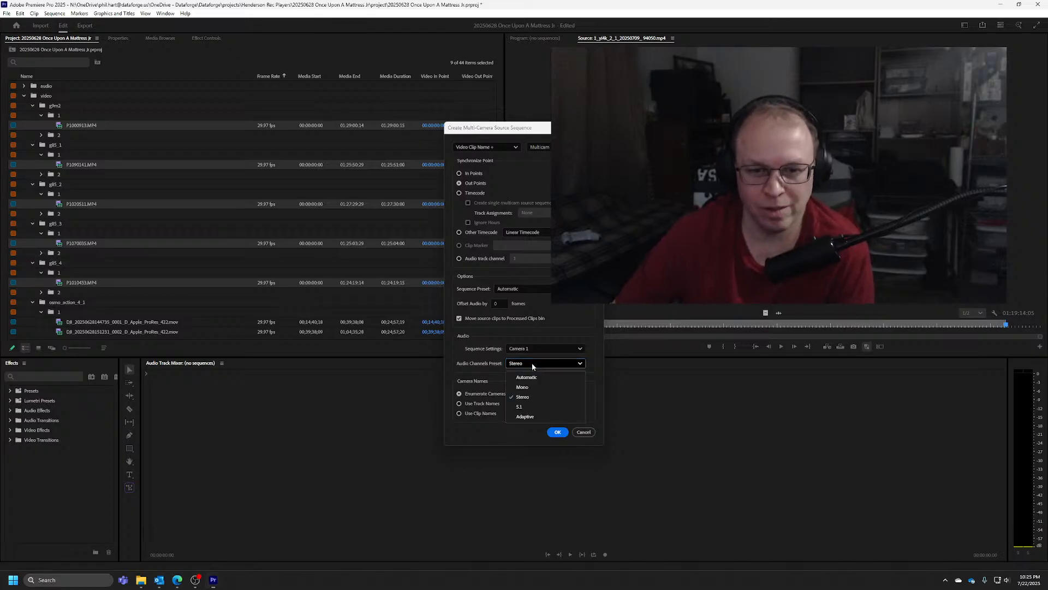
{"action": "left_click", "coordinate": [532, 396]}
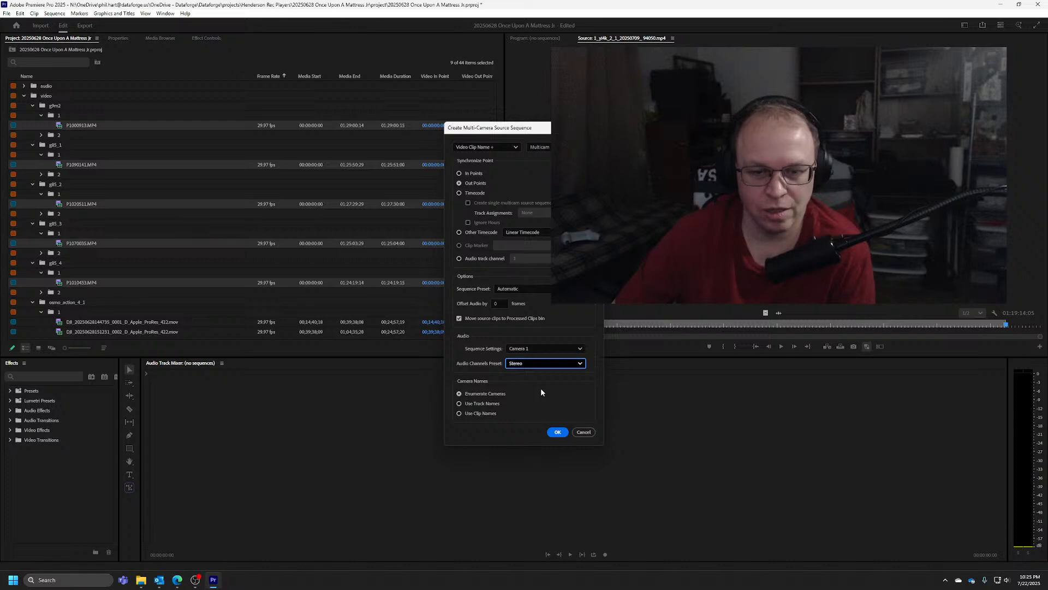
{"action": "left_click", "coordinate": [558, 432]}
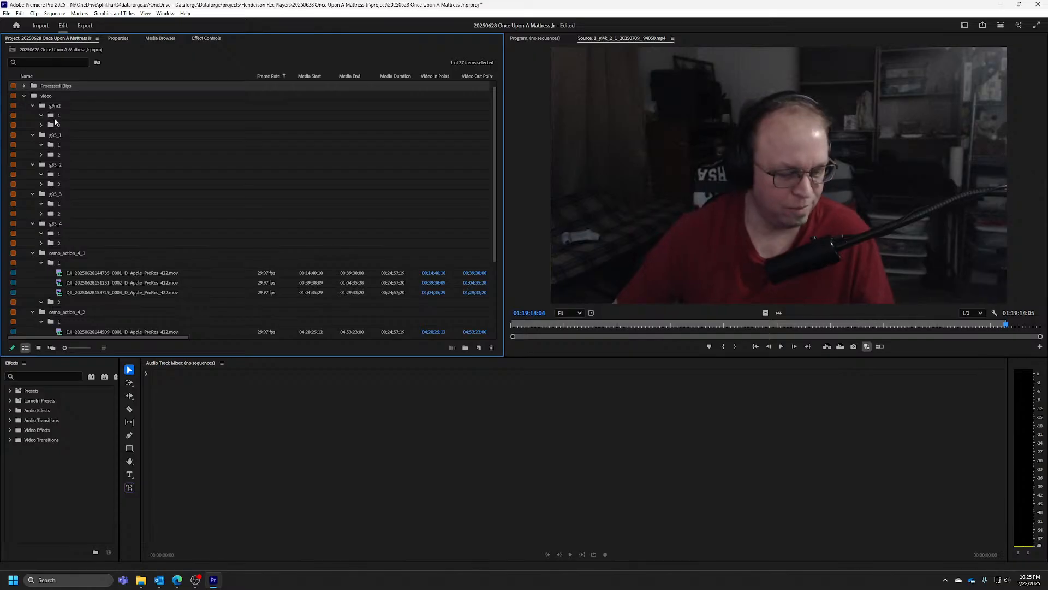
Mark the Out point of the yi4k_2 clip in the Source Monitor again at 01:19:14:04
{"action": "left_click", "coordinate": [71, 125]}
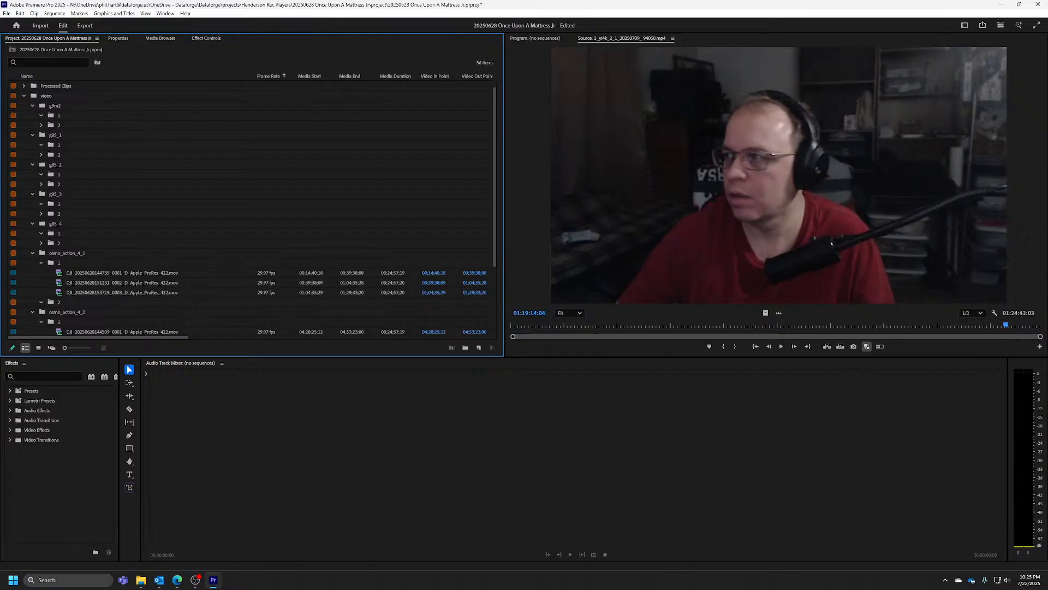
{"action": "left_click", "coordinate": [1025, 261]}
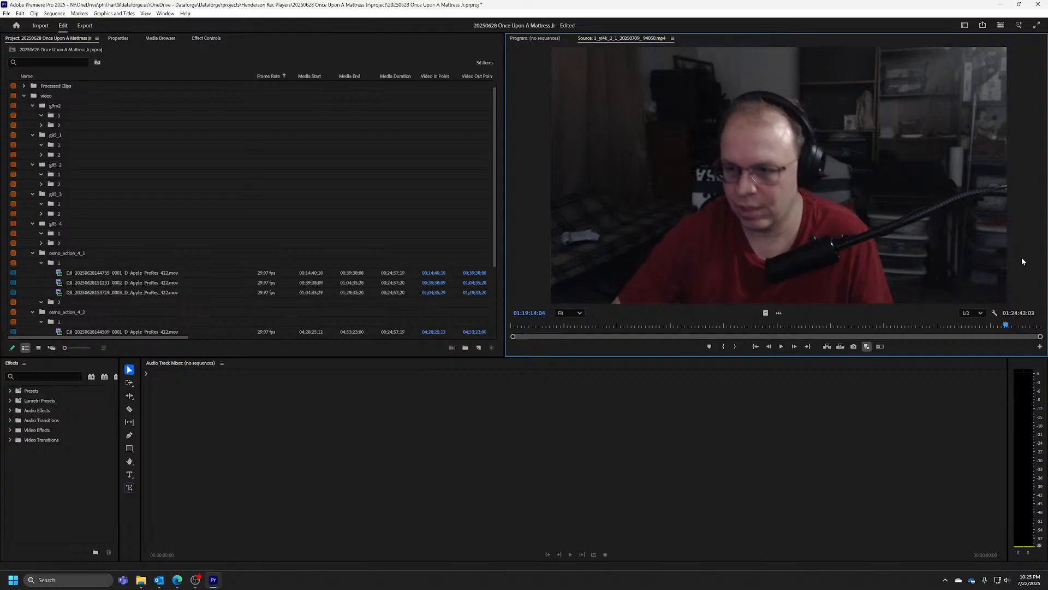
{"action": "key", "text": "space"}
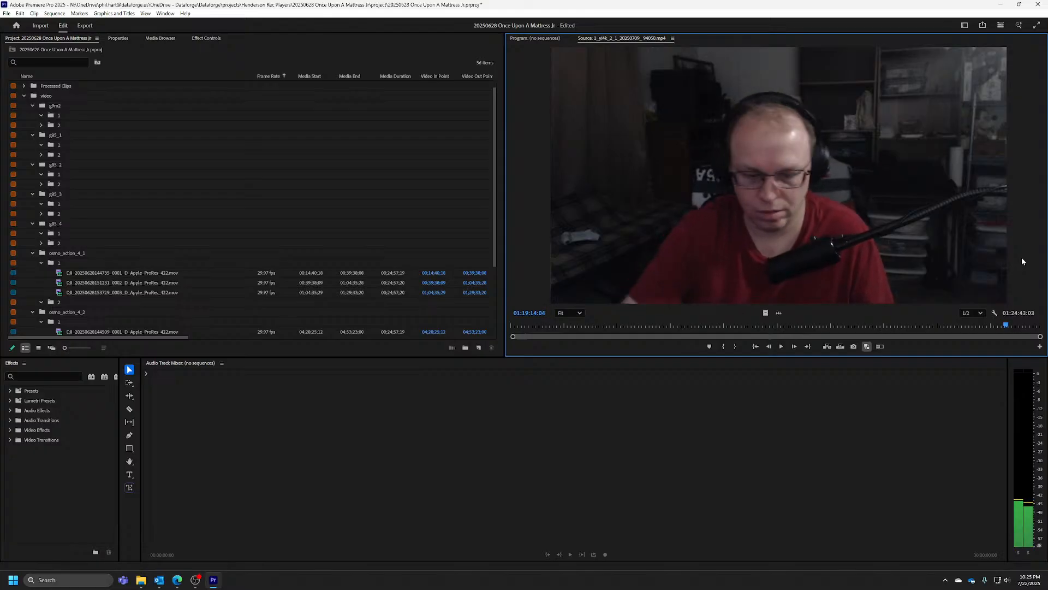
{"action": "key", "text": "o"}
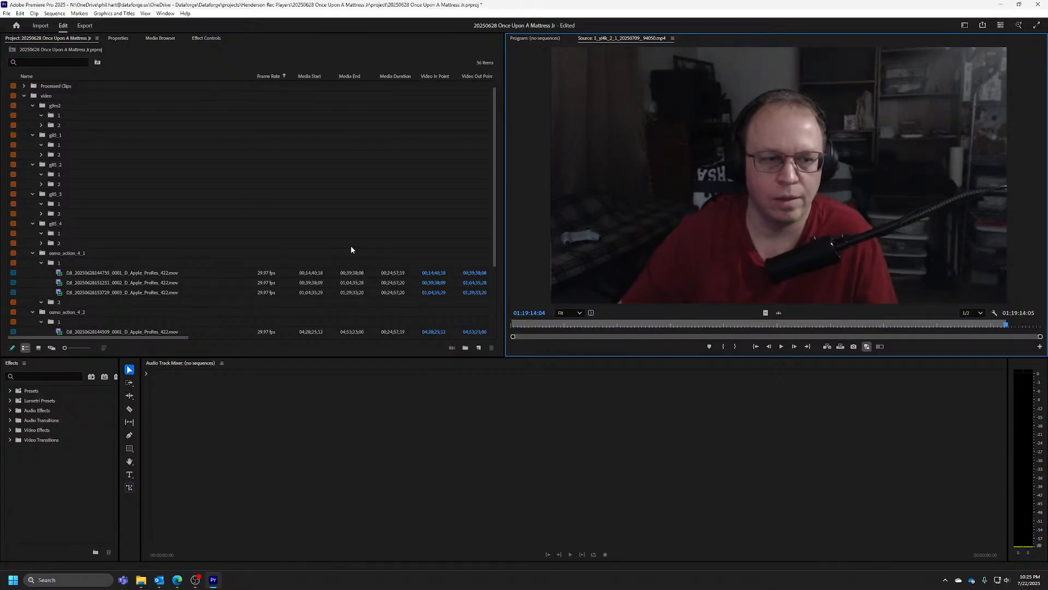
Expand the Processed Clips bin and enable the File Path and File Name metadata for the project list
{"action": "left_click", "coordinate": [23, 86]}
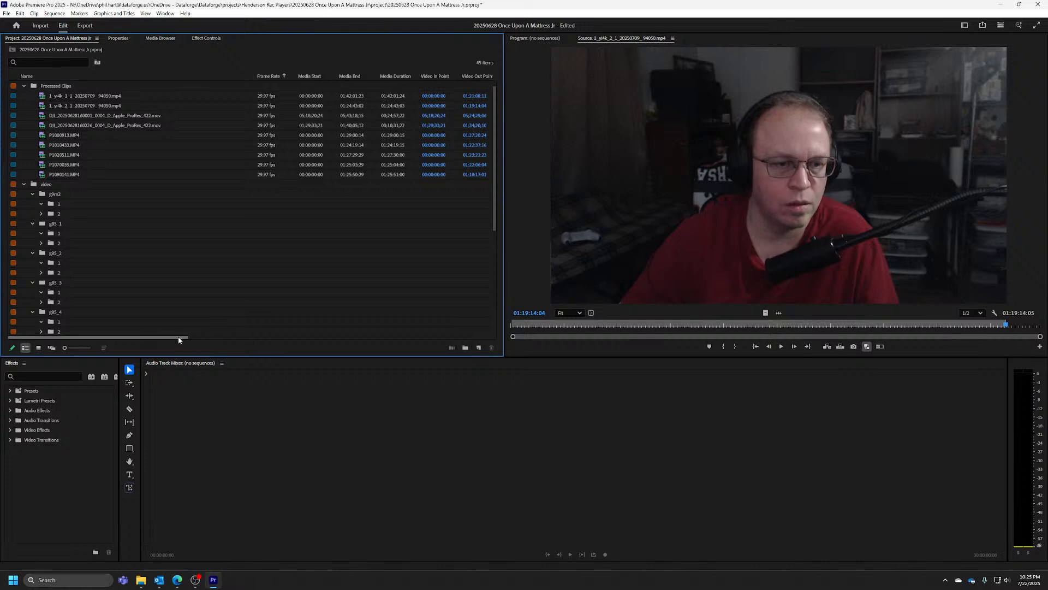
{"action": "left_click_drag", "start_coordinate": [178, 336], "coordinate": [486, 322]}
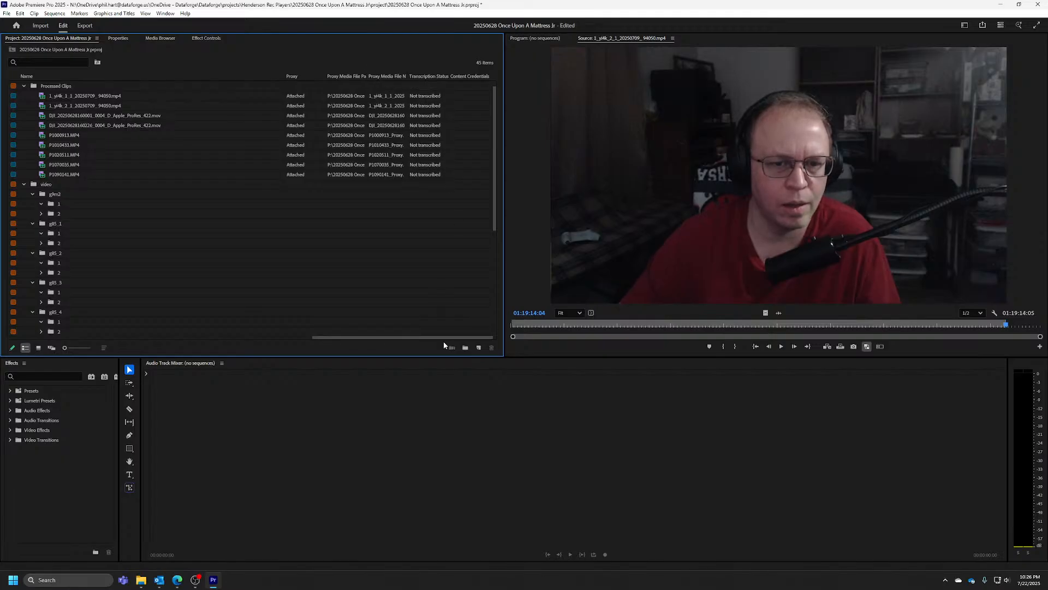
{"action": "left_click_drag", "start_coordinate": [435, 336], "coordinate": [163, 311]}
{"action": "right_click", "coordinate": [344, 76]}
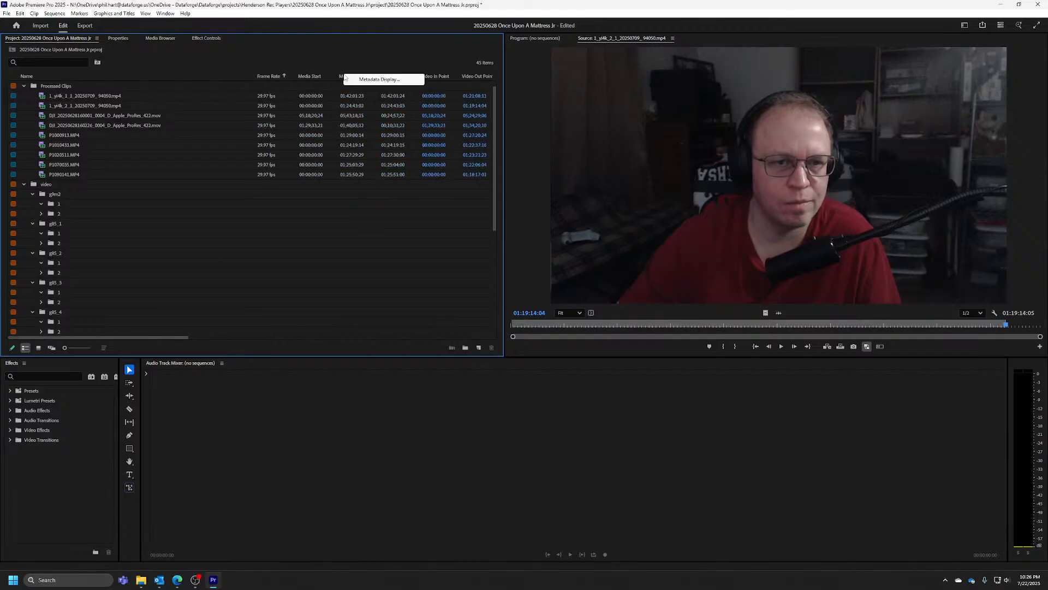
{"action": "left_click", "coordinate": [370, 80]}
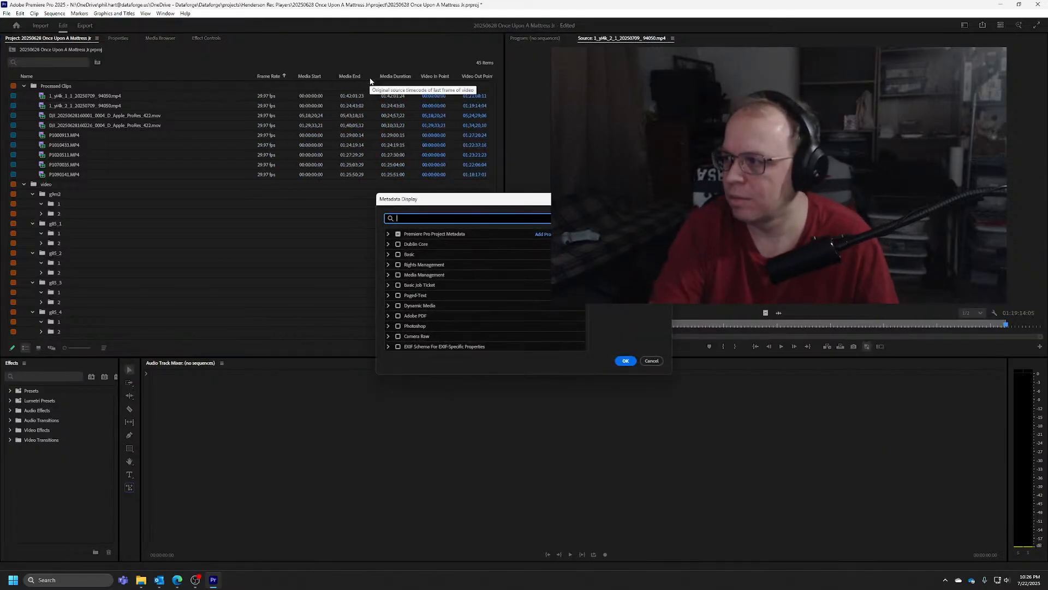
{"action": "type", "text": "file"}
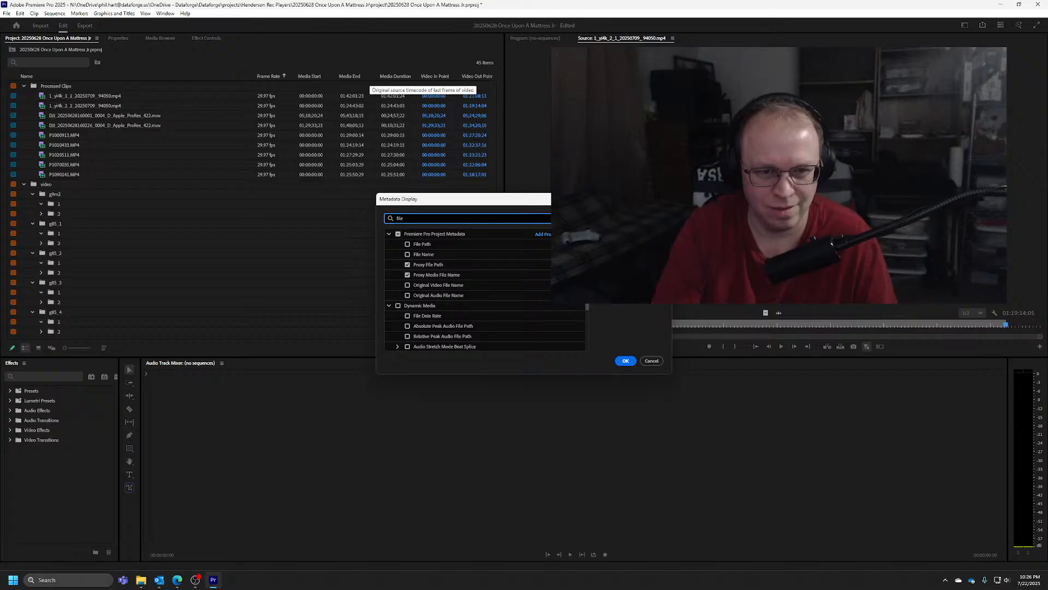
{"action": "left_click", "coordinate": [419, 244]}
{"action": "left_click", "coordinate": [418, 254]}
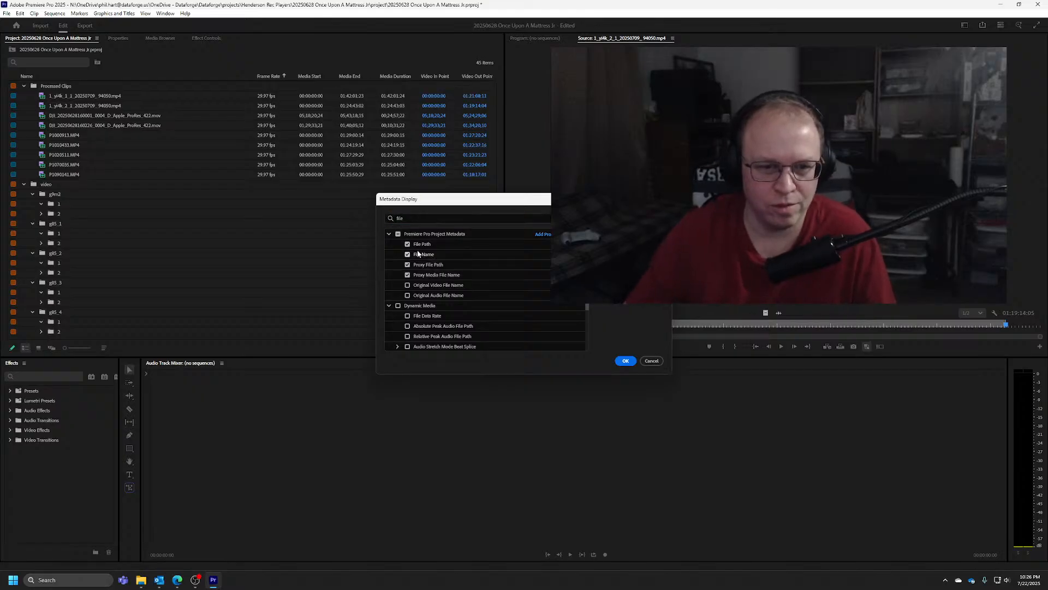
{"action": "left_click", "coordinate": [636, 361]}
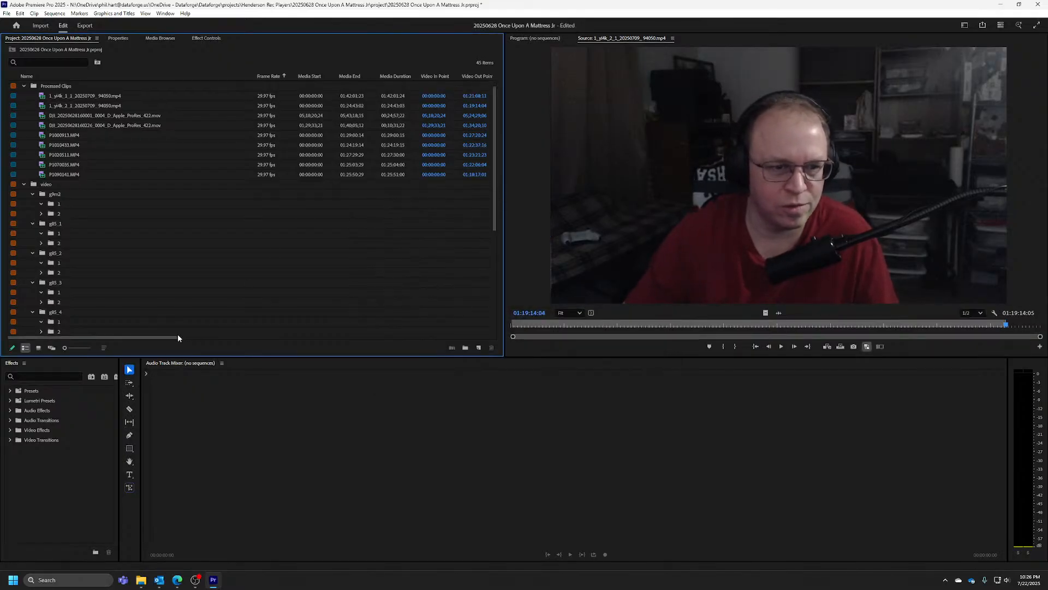
Widen the Media File Path column enough to read each processed clip's camera folder
{"action": "left_click_drag", "start_coordinate": [174, 342], "coordinate": [377, 316]}
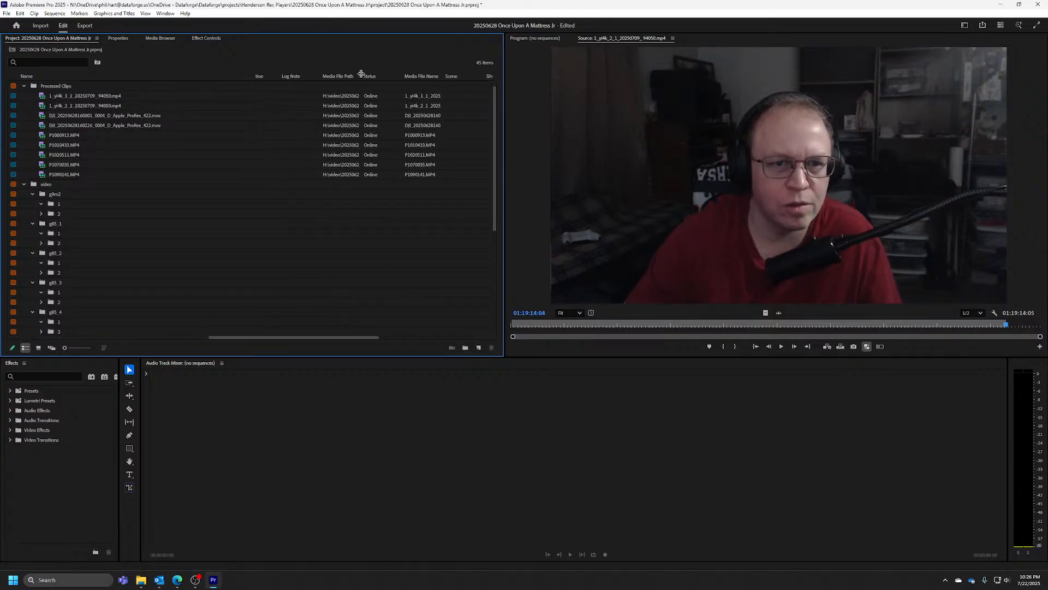
{"action": "left_click_drag", "start_coordinate": [361, 74], "coordinate": [464, 74]}
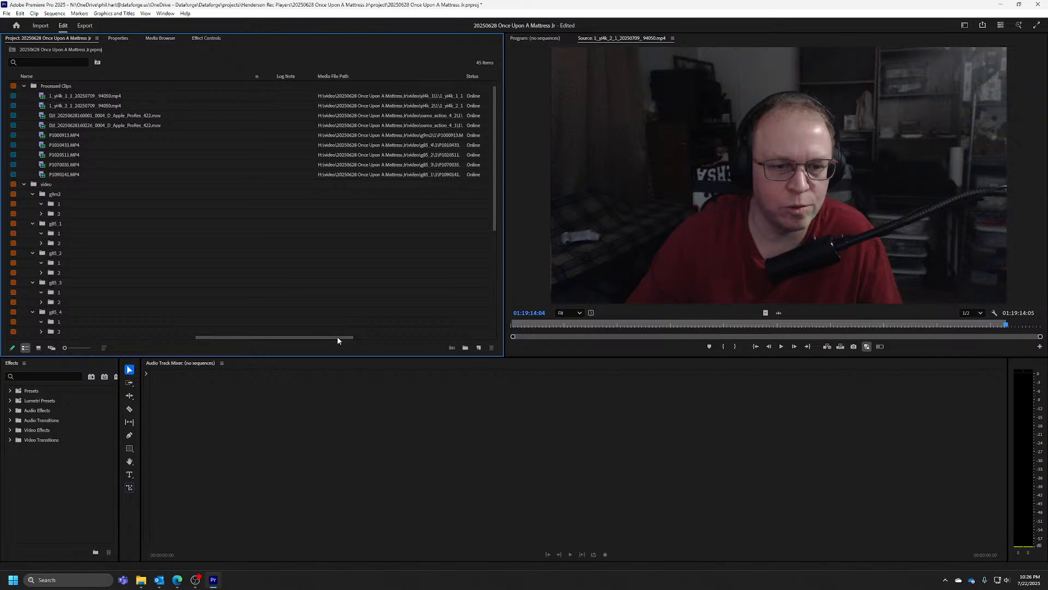
{"action": "left_click_drag", "start_coordinate": [337, 339], "coordinate": [367, 338]}
{"action": "left_click_drag", "start_coordinate": [374, 76], "coordinate": [464, 76]}
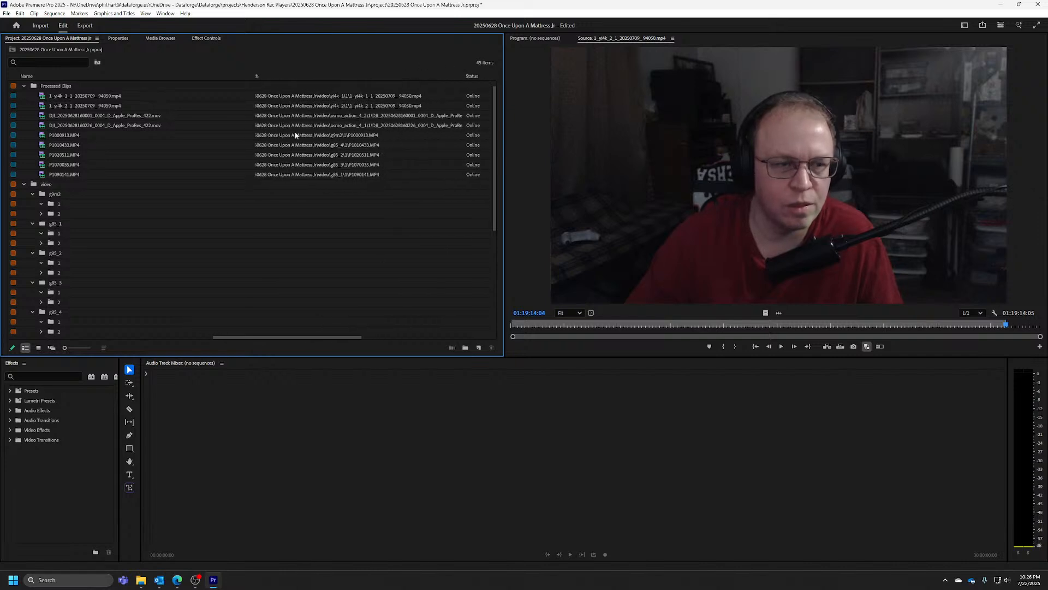
Move the yi4k_1 MP4 clip from Processed Clips back into bin 1 of yi4k_1
{"action": "left_click", "coordinate": [83, 96]}
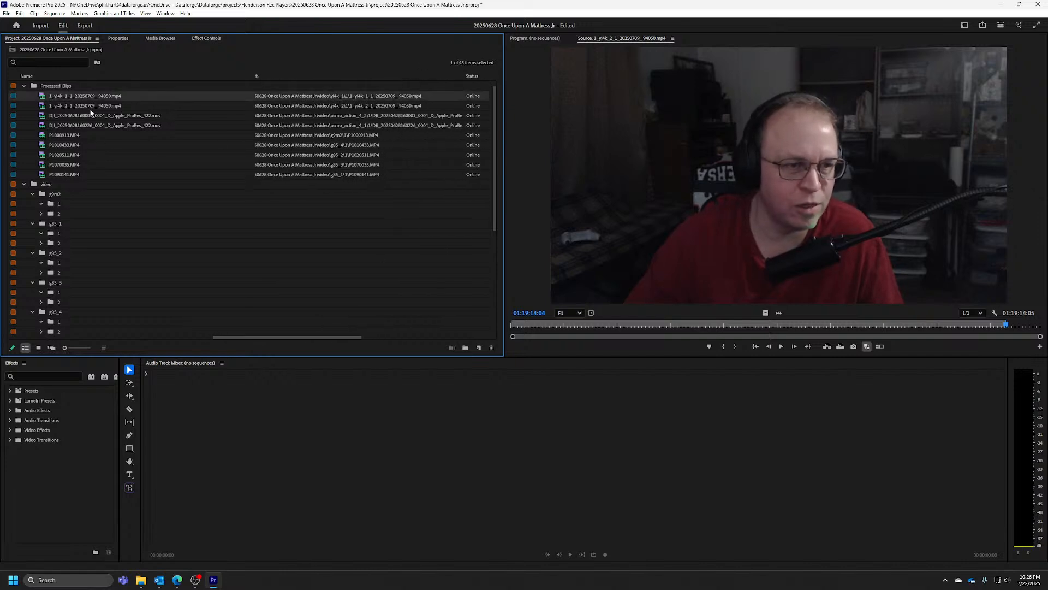
{"action": "scroll", "coordinate": [58, 209], "scroll_direction": "down", "scroll_amount": 4}
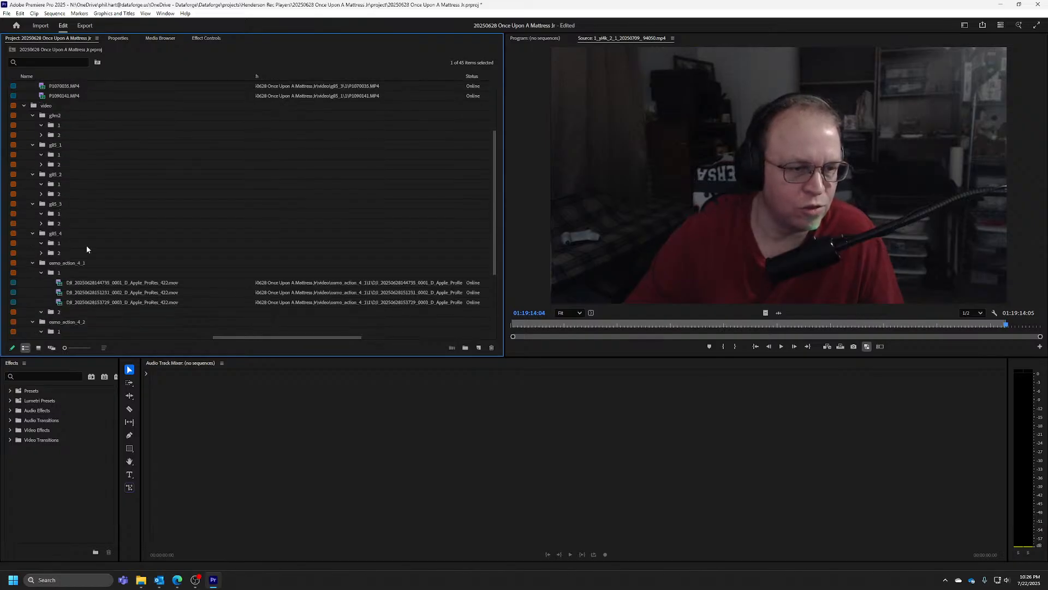
{"action": "scroll", "coordinate": [88, 251], "scroll_direction": "down", "scroll_amount": 5}
{"action": "scroll", "coordinate": [94, 164], "scroll_direction": "up", "scroll_amount": 3}
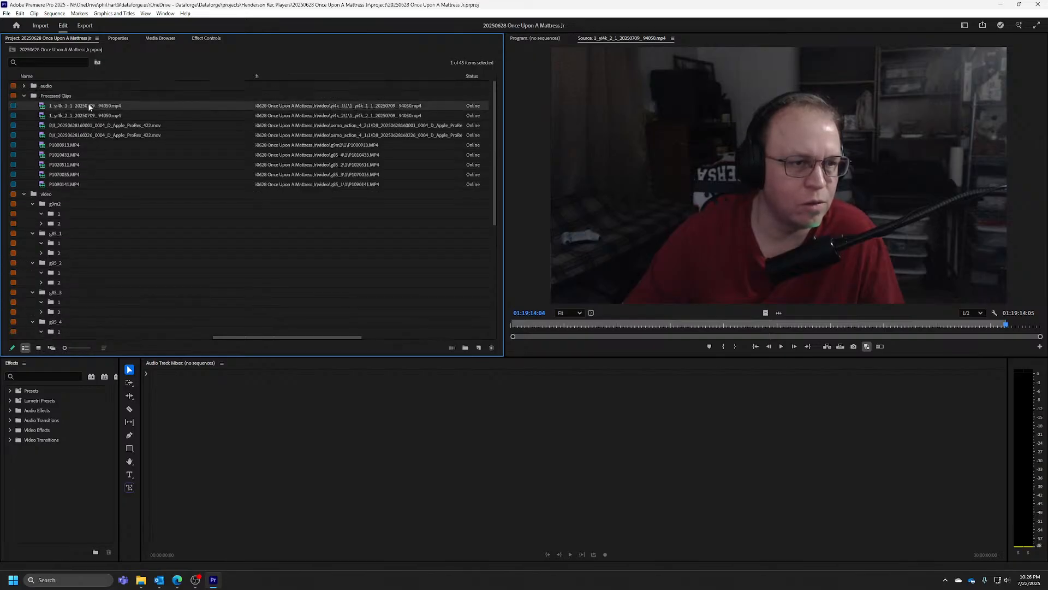
{"action": "scroll", "coordinate": [77, 328], "scroll_direction": "down", "scroll_amount": 3}
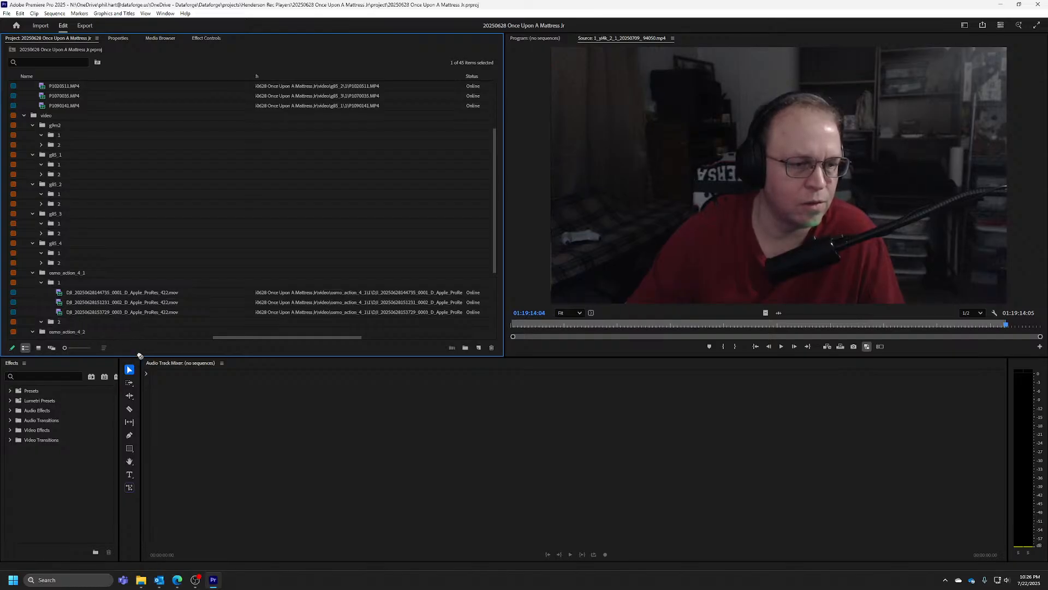
{"action": "scroll", "coordinate": [146, 341], "scroll_direction": "down", "scroll_amount": 4}
{"action": "left_click_drag", "start_coordinate": [143, 327], "coordinate": [126, 285]}
{"action": "scroll", "coordinate": [100, 220], "scroll_direction": "up", "scroll_amount": 2}
{"action": "scroll", "coordinate": [99, 217], "scroll_direction": "up", "scroll_amount": 5}
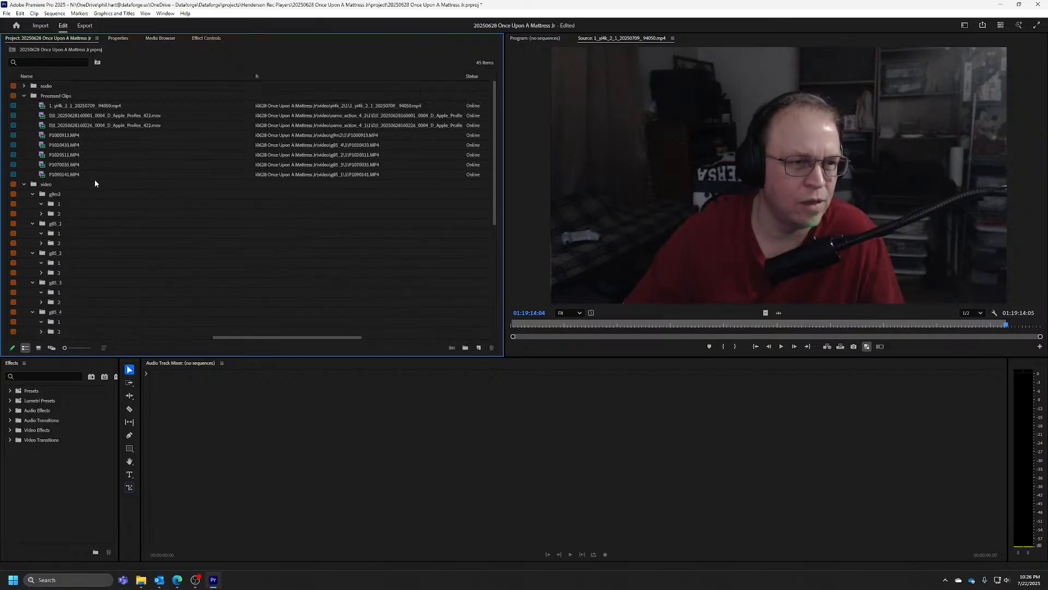
Move the yi4k_2 MP4 clip from Processed Clips back into bin 1 of yi4k_2
{"action": "left_click", "coordinate": [80, 107]}
{"action": "left_click_drag", "start_coordinate": [105, 229], "coordinate": [145, 314]}
{"action": "scroll", "coordinate": [119, 177], "scroll_direction": "up", "scroll_amount": 6}
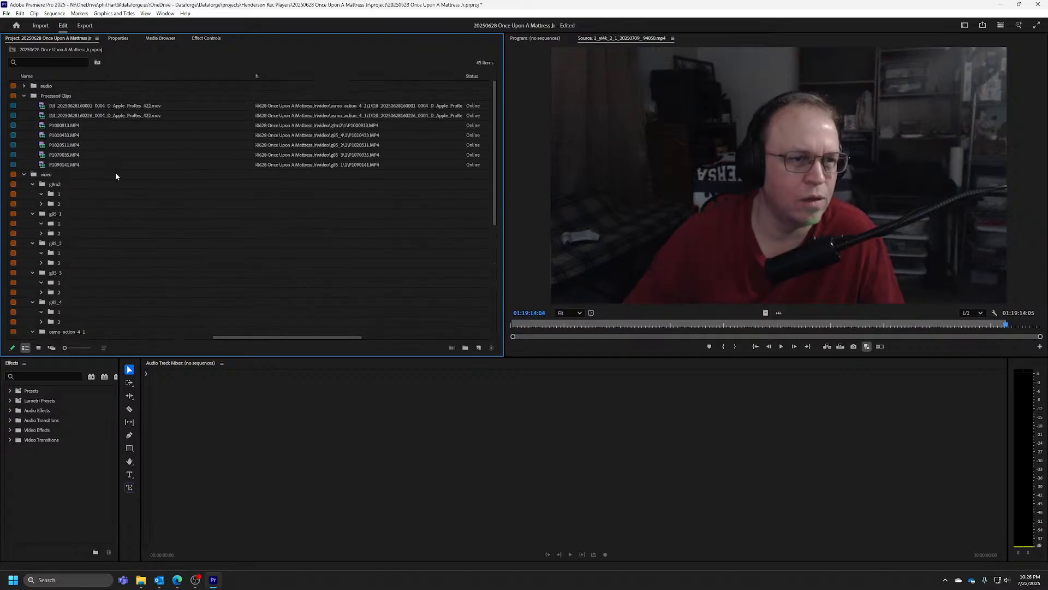
{"action": "left_click", "coordinate": [90, 108]}
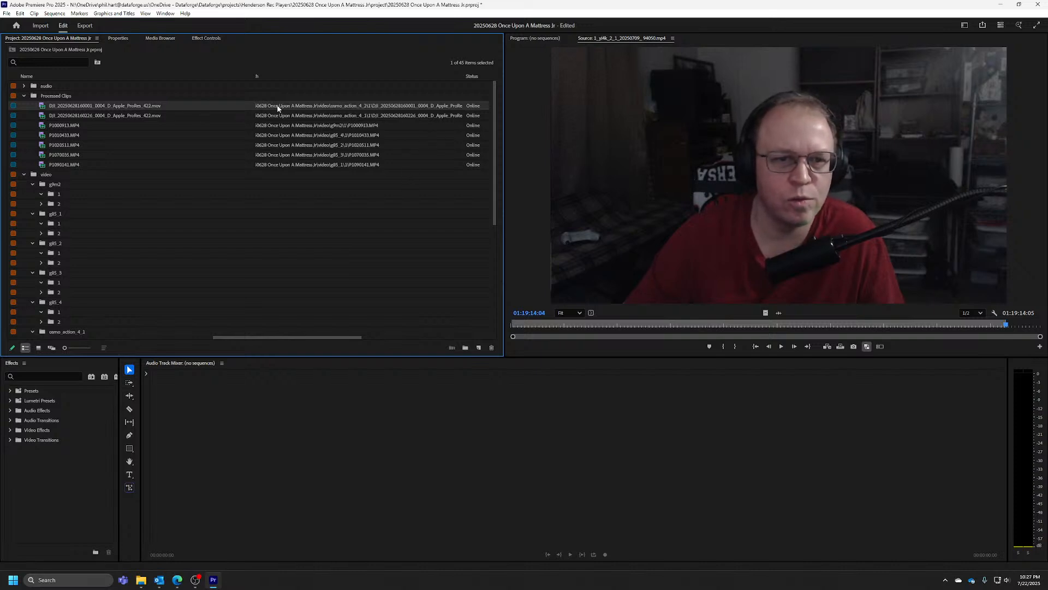
{"action": "left_click_drag", "start_coordinate": [222, 105], "coordinate": [223, 334]}
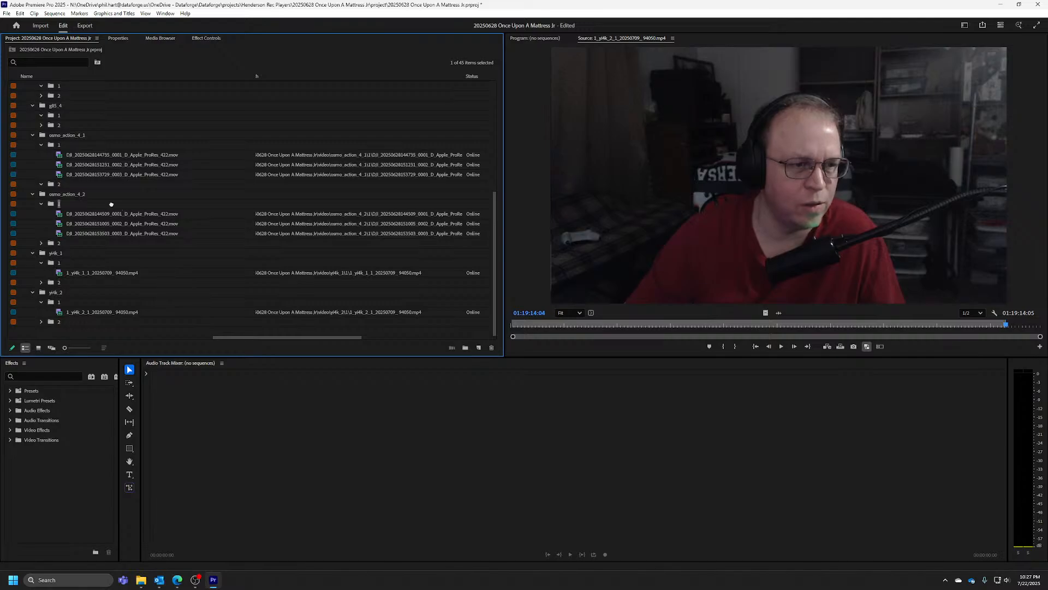
{"action": "left_click_drag", "start_coordinate": [91, 203], "coordinate": [83, 197]}
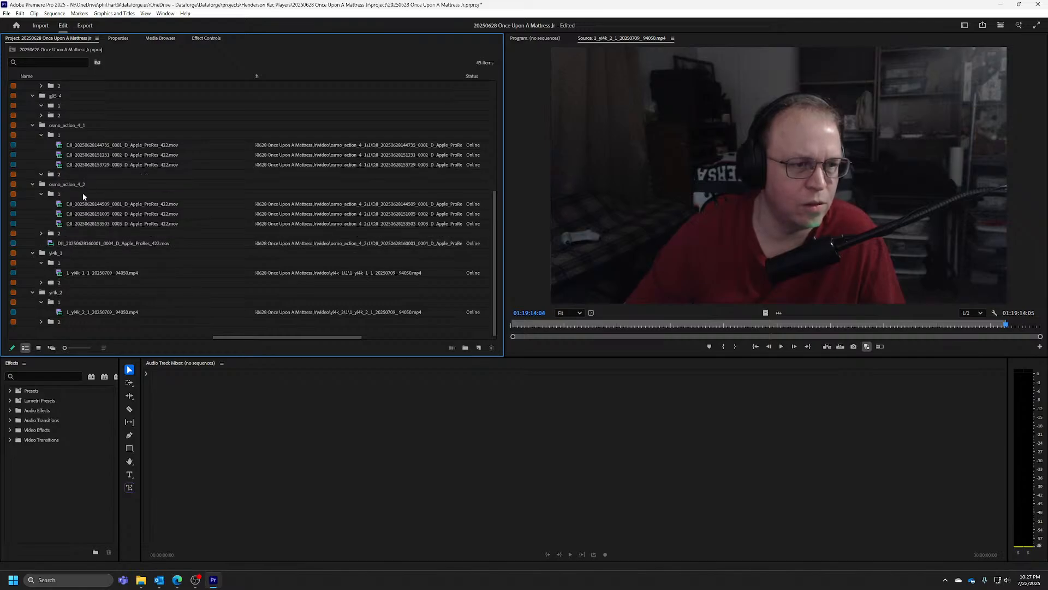
{"action": "left_click", "coordinate": [74, 245]}
{"action": "left_click_drag", "start_coordinate": [80, 195], "coordinate": [81, 198]}
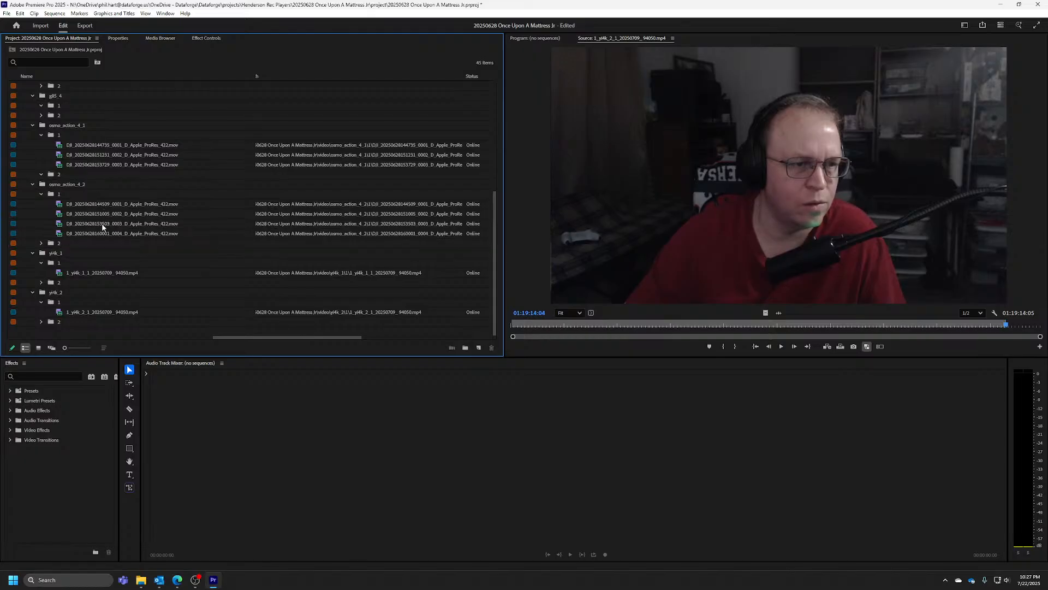
{"action": "scroll", "coordinate": [102, 227], "scroll_direction": "up", "scroll_amount": 7}
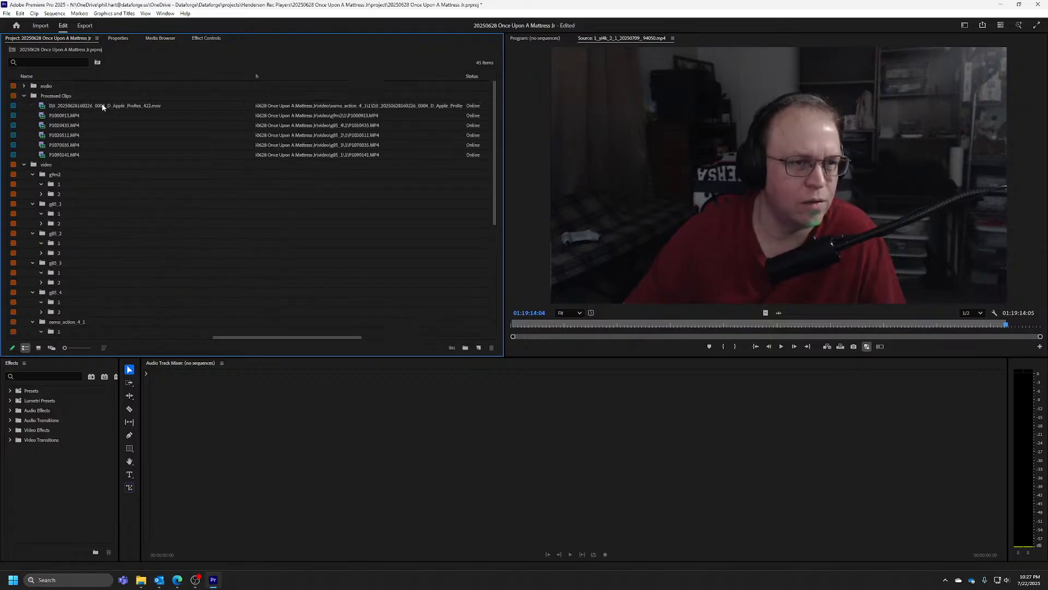
{"action": "left_click", "coordinate": [103, 107]}
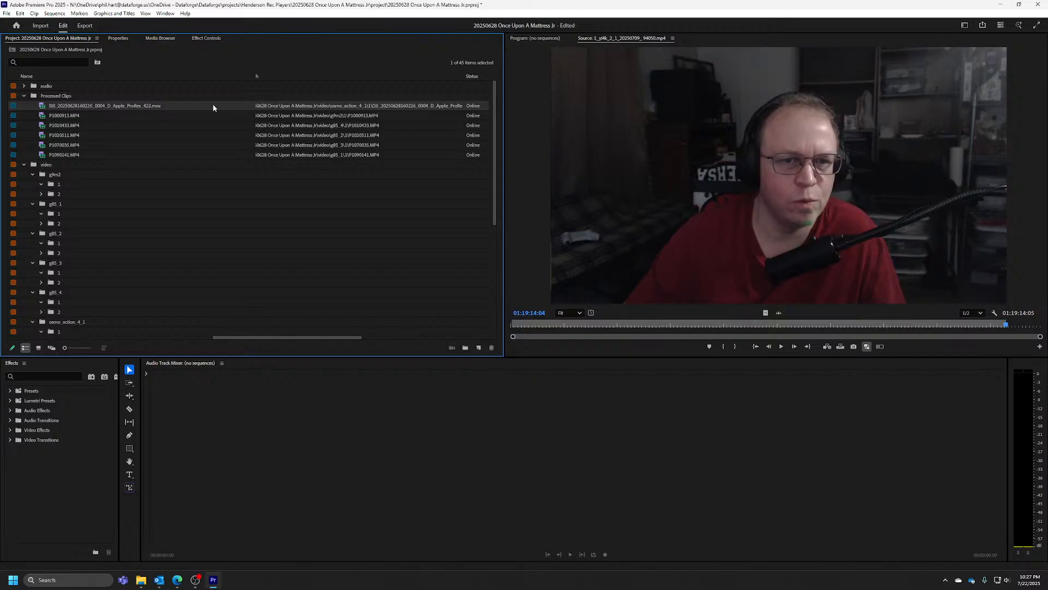
{"action": "left_click_drag", "start_coordinate": [159, 104], "coordinate": [131, 149]}
{"action": "scroll", "coordinate": [138, 163], "scroll_direction": "up", "scroll_amount": 7}
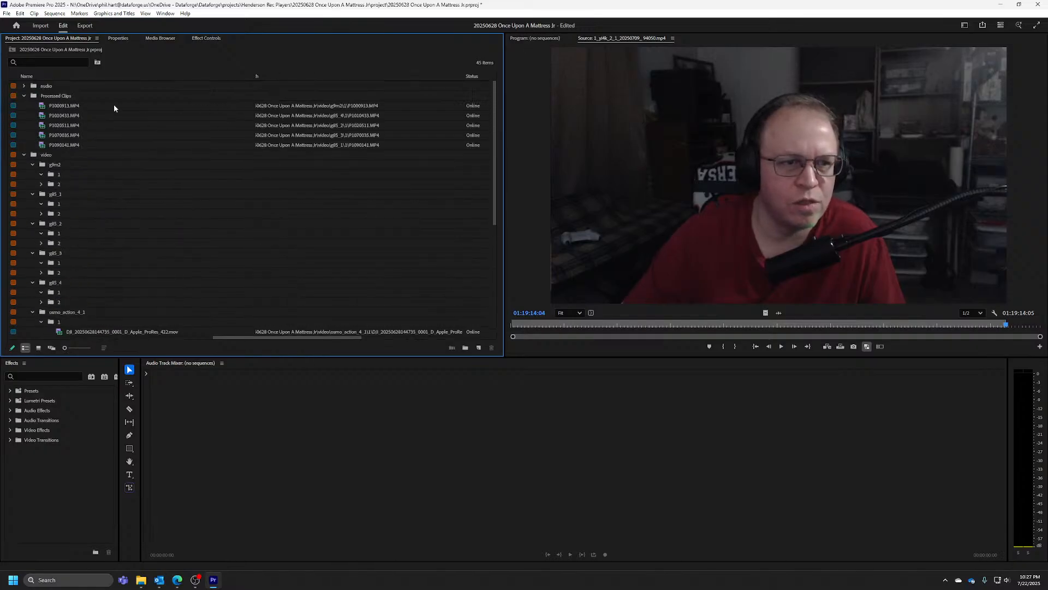
Return P1010433.MP4, P1070035.MP4 and P1020511.MP4 from Processed Clips to bin 1 of g85_4, g85_3 and g85_2 respectively
{"action": "left_click", "coordinate": [85, 108]}
{"action": "left_click_drag", "start_coordinate": [100, 107], "coordinate": [95, 177]}
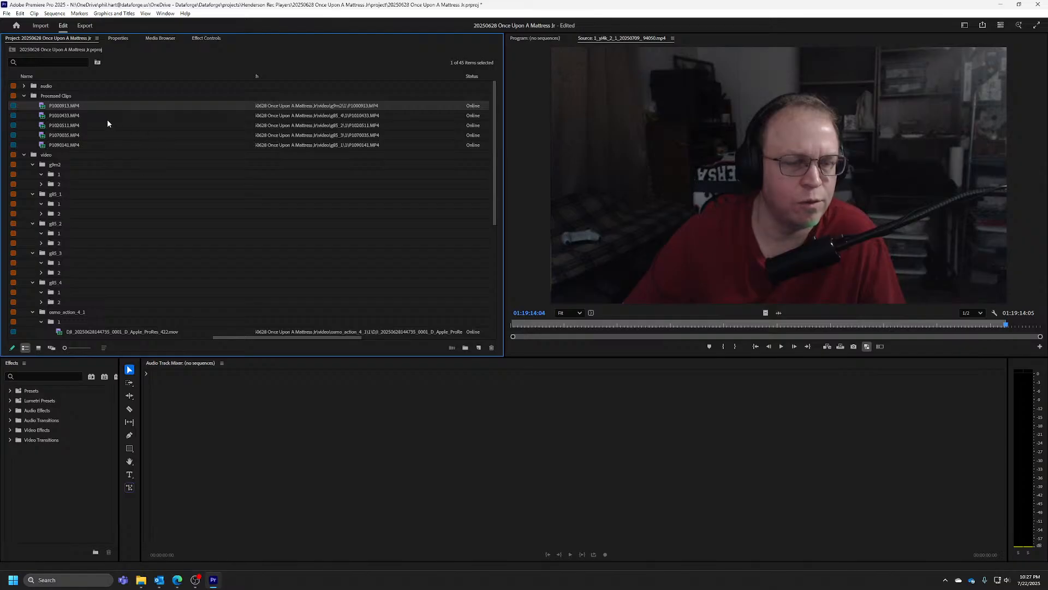
{"action": "left_click", "coordinate": [88, 117]}
{"action": "left_click_drag", "start_coordinate": [91, 113], "coordinate": [94, 293]}
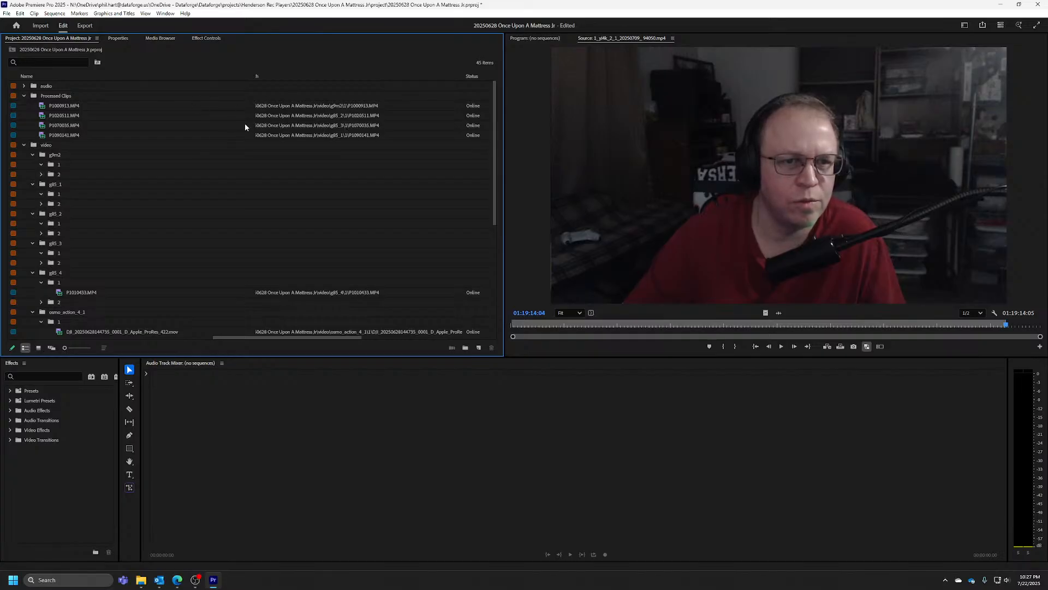
{"action": "left_click_drag", "start_coordinate": [71, 125], "coordinate": [107, 254]}
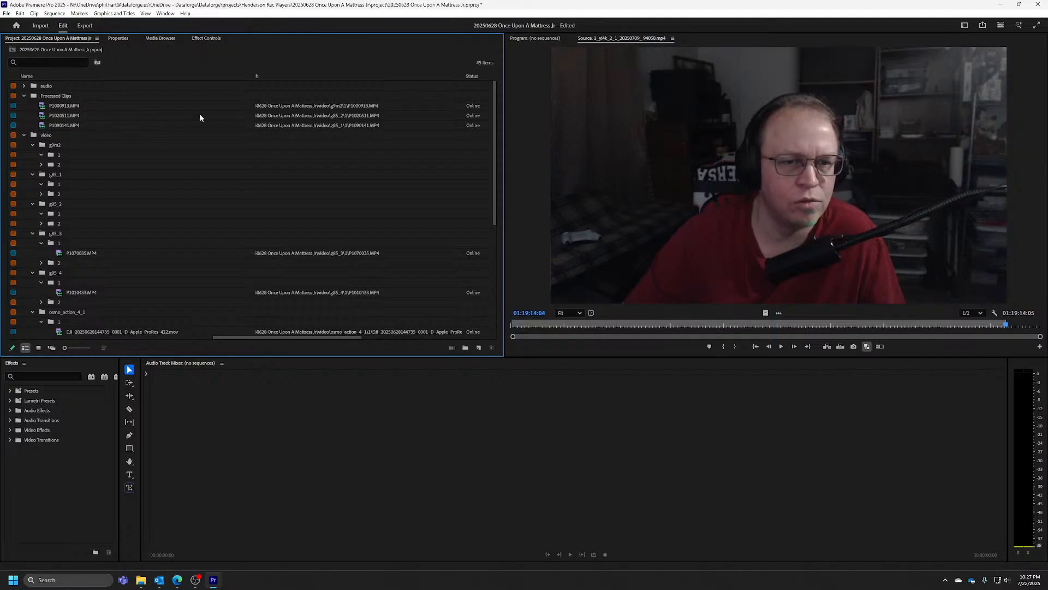
{"action": "left_click_drag", "start_coordinate": [76, 116], "coordinate": [108, 214]}
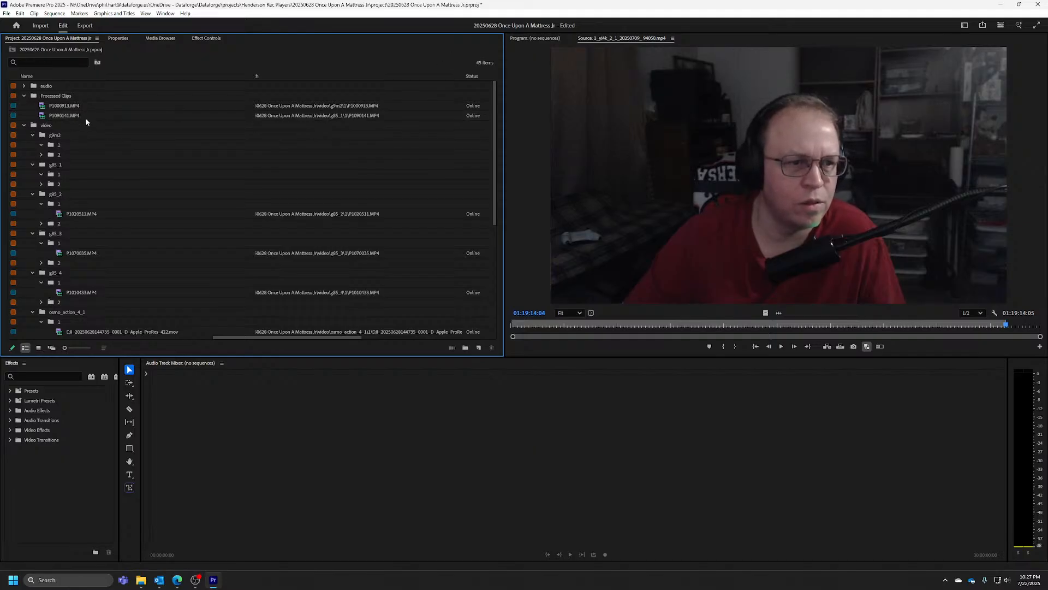
Return P1090141.MP4 to bin 1 of g85_1 and P1000913.MP4 to bin 1 of g9m2, and delete the emptied Processed Clips bin
{"action": "left_click_drag", "start_coordinate": [77, 114], "coordinate": [109, 175]}
{"action": "left_click", "coordinate": [78, 106]}
{"action": "left_click_drag", "start_coordinate": [91, 141], "coordinate": [90, 141]}
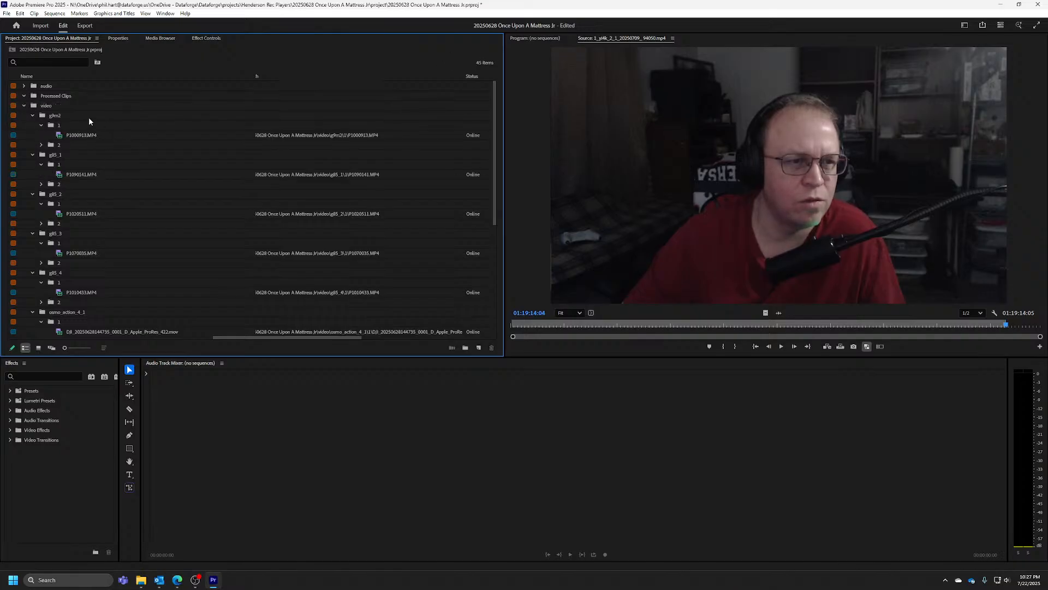
{"action": "left_click", "coordinate": [68, 98]}
{"action": "key", "text": "Delete"}
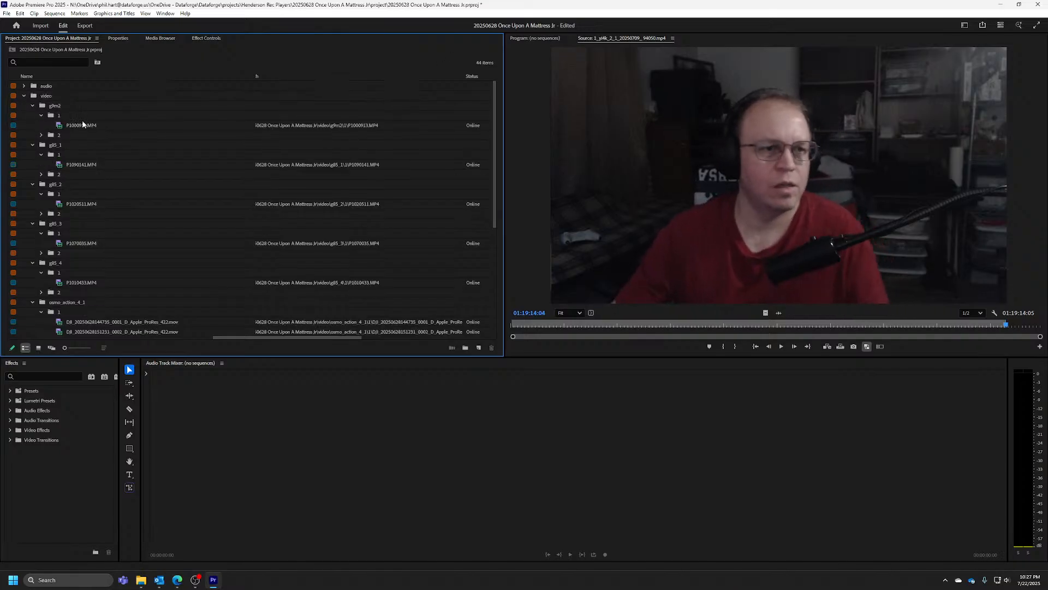
Create a multi-camera source sequence from the g9m2, g85, yi4k and 0004 osmo clips, synced by Out Points, without moving sources to Processed Clips
{"action": "left_click", "coordinate": [81, 125]}
{"action": "left_click", "coordinate": [82, 164], "text": "ctrl"}
{"action": "left_click", "coordinate": [89, 205], "text": "ctrl"}
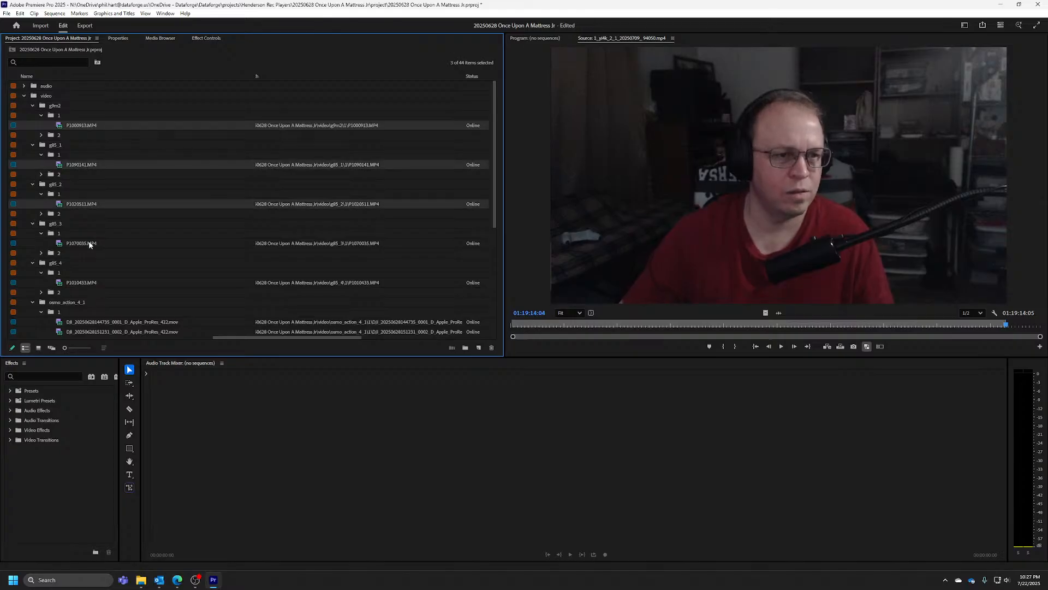
{"action": "left_click", "coordinate": [87, 243], "text": "ctrl"}
{"action": "left_click", "coordinate": [89, 283], "text": "ctrl"}
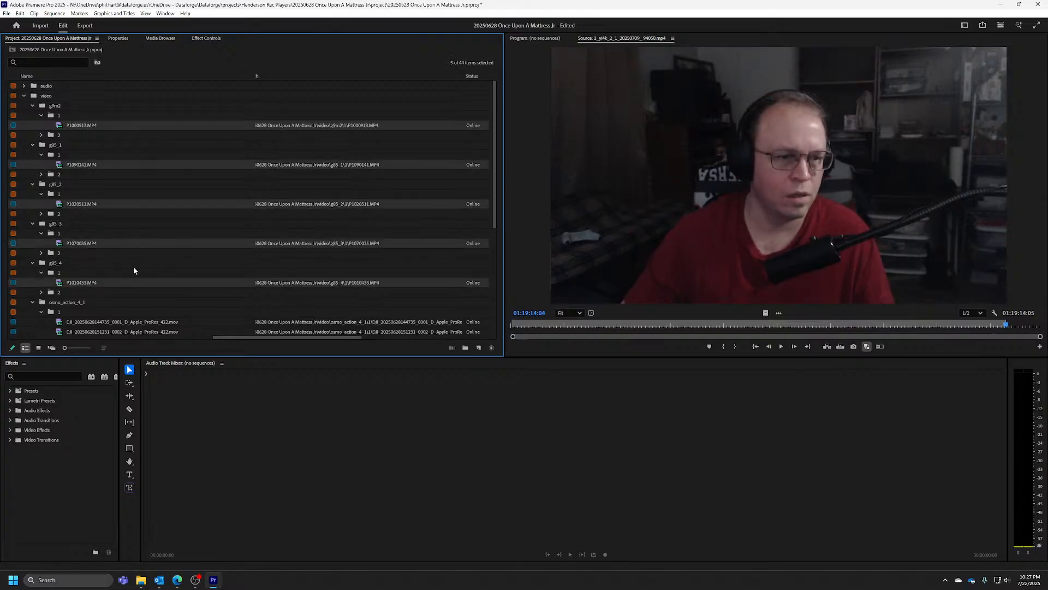
{"action": "scroll", "coordinate": [134, 262], "scroll_direction": "down", "scroll_amount": 5}
{"action": "left_click", "coordinate": [153, 164], "text": "ctrl"}
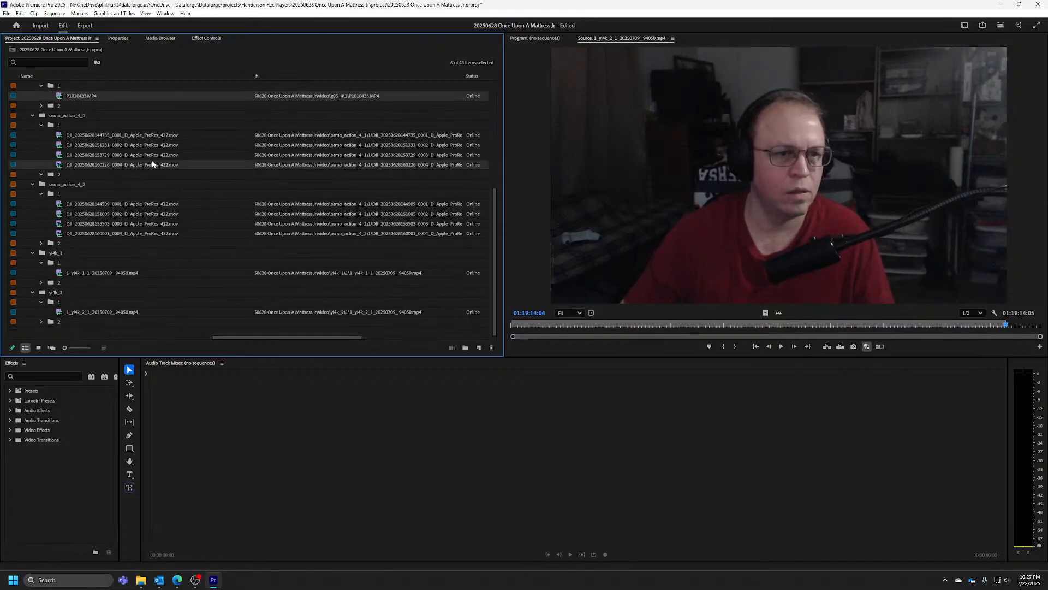
{"action": "left_click", "coordinate": [151, 233], "text": "ctrl"}
{"action": "left_click", "coordinate": [134, 272], "text": "ctrl"}
{"action": "left_click", "coordinate": [131, 312], "text": "ctrl"}
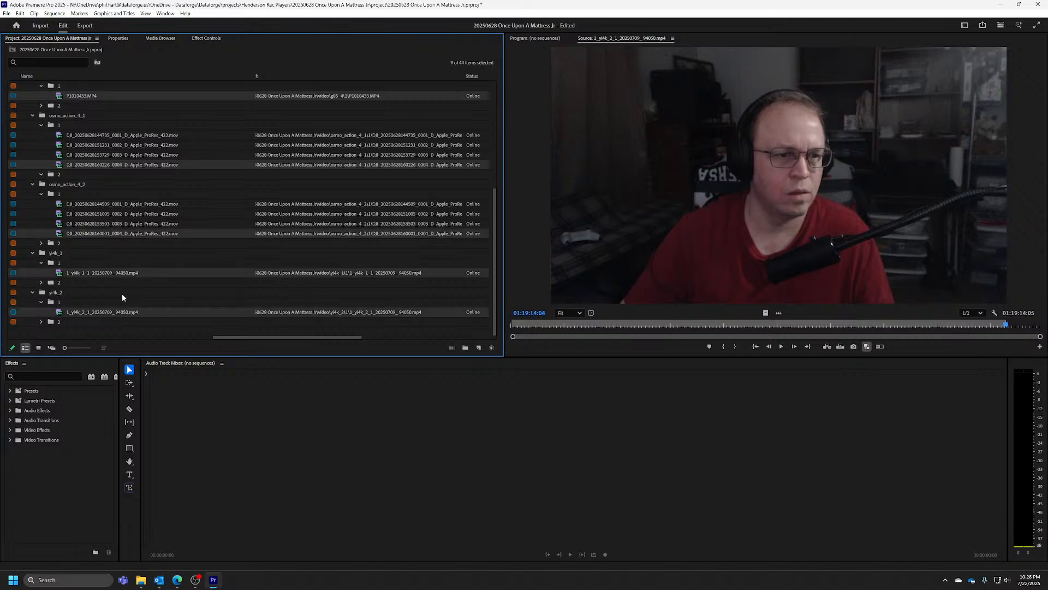
{"action": "scroll", "coordinate": [131, 241], "scroll_direction": "up", "scroll_amount": 5}
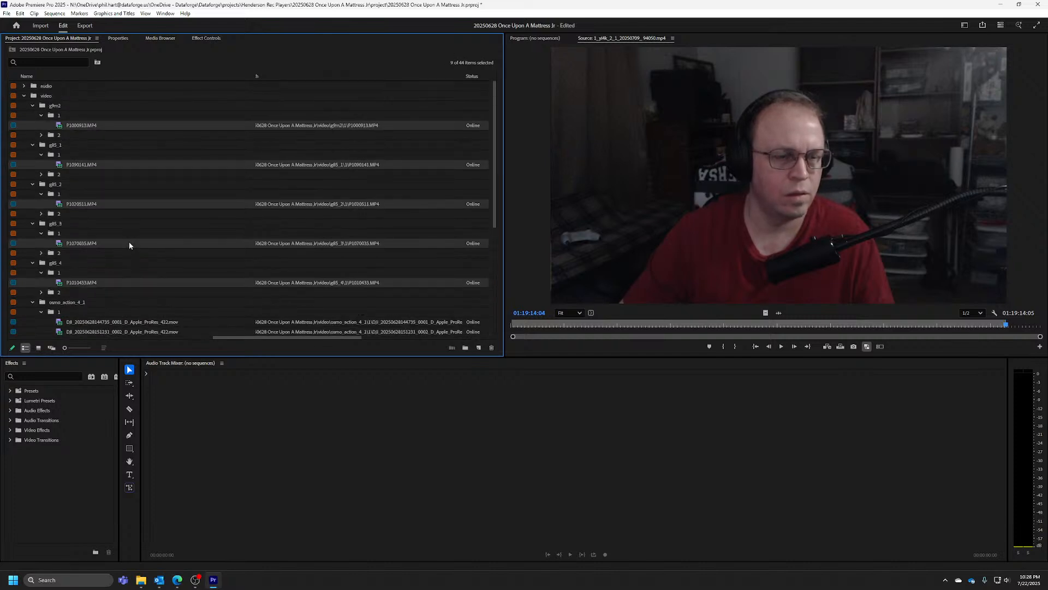
{"action": "right_click", "coordinate": [101, 122]}
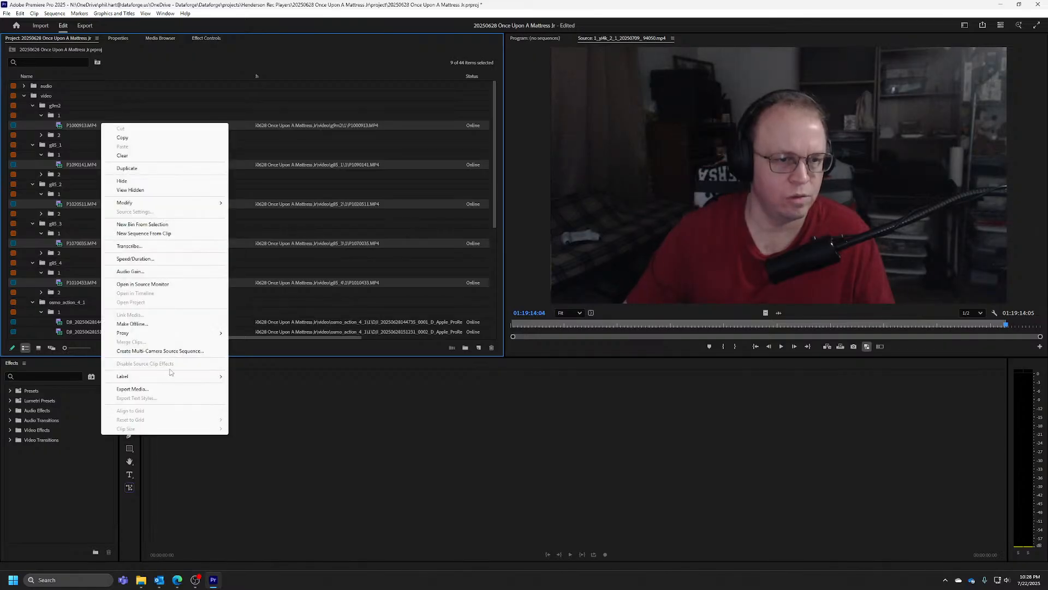
{"action": "left_click", "coordinate": [184, 351]}
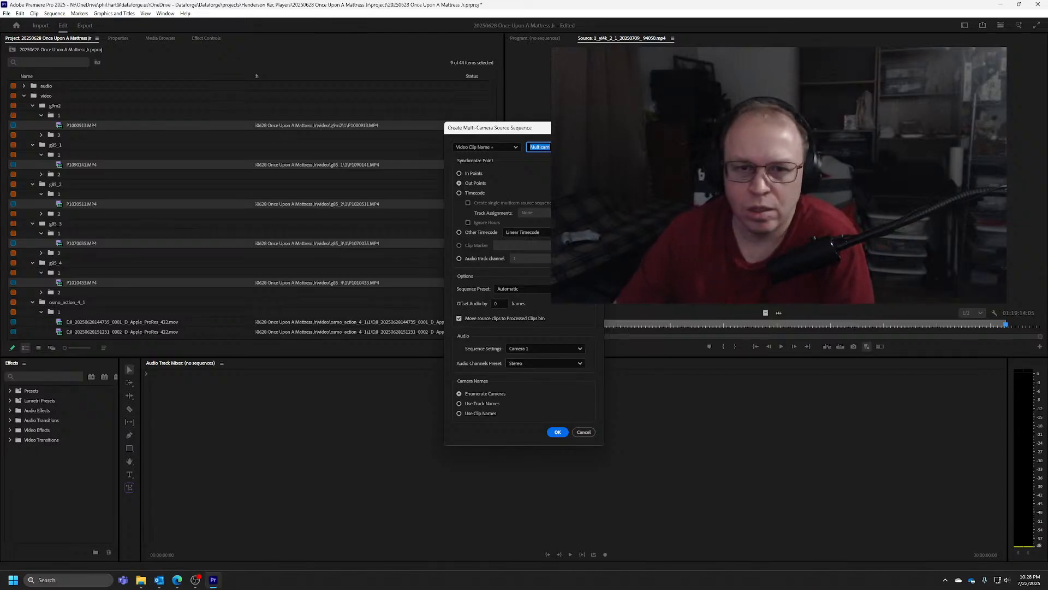
{"action": "left_click_drag", "start_coordinate": [554, 130], "coordinate": [476, 141]}
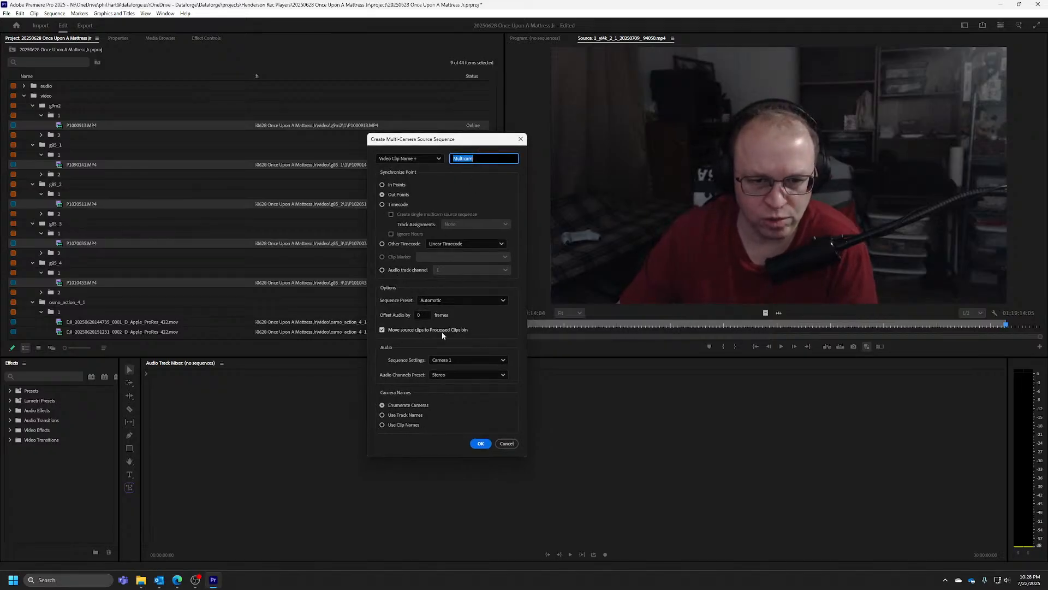
{"action": "left_click", "coordinate": [382, 330]}
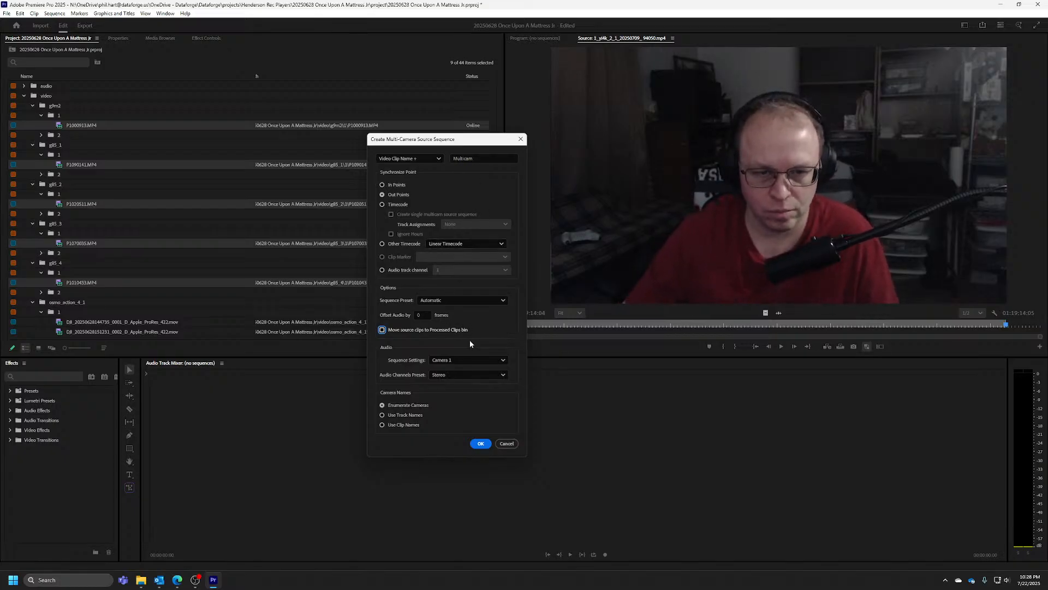
{"action": "left_click", "coordinate": [481, 444]}
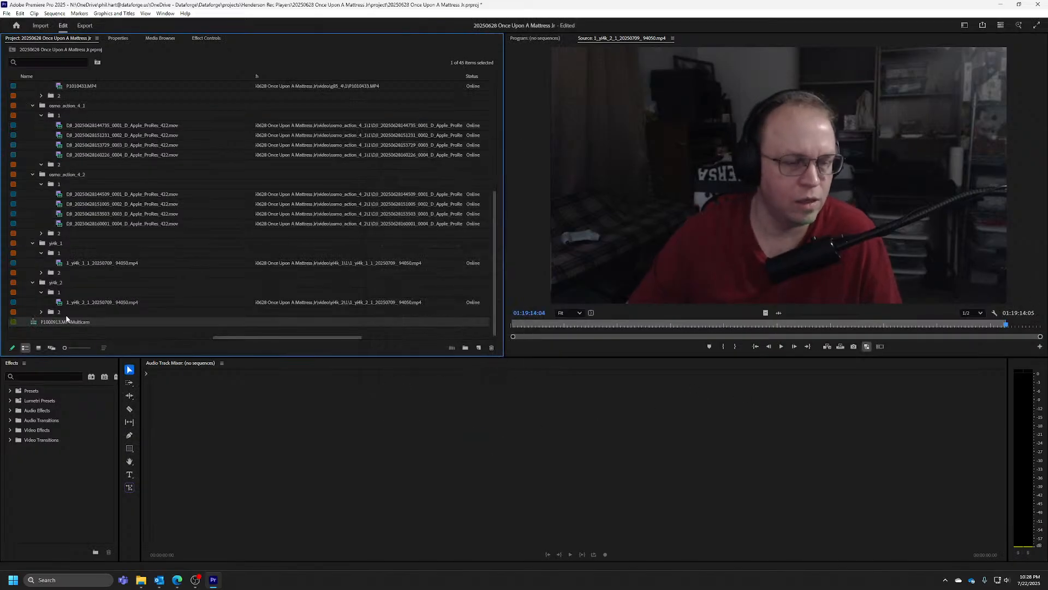
Rename the new multi-camera sequence as "multicam timeline"
{"action": "left_click", "coordinate": [102, 321]}
{"action": "type", "text": "mu"}
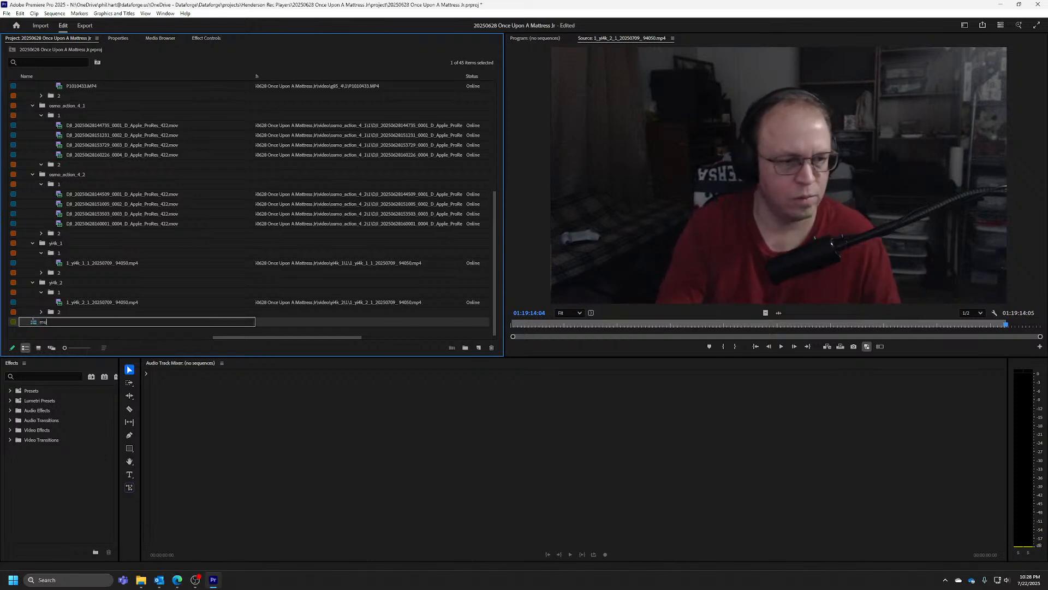
{"action": "type", "text": "lticam timeline"}
{"action": "key", "text": "Return"}
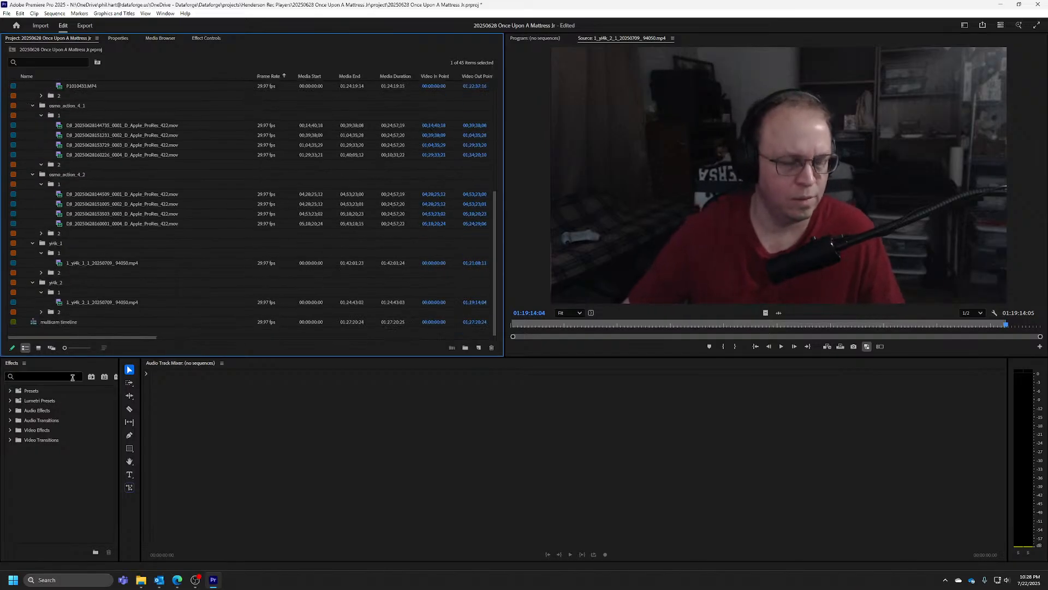
Open the multicam timeline sequence for track editing and resize its video area and tracks so all nine camera tracks fit
{"action": "right_click", "coordinate": [68, 322]}
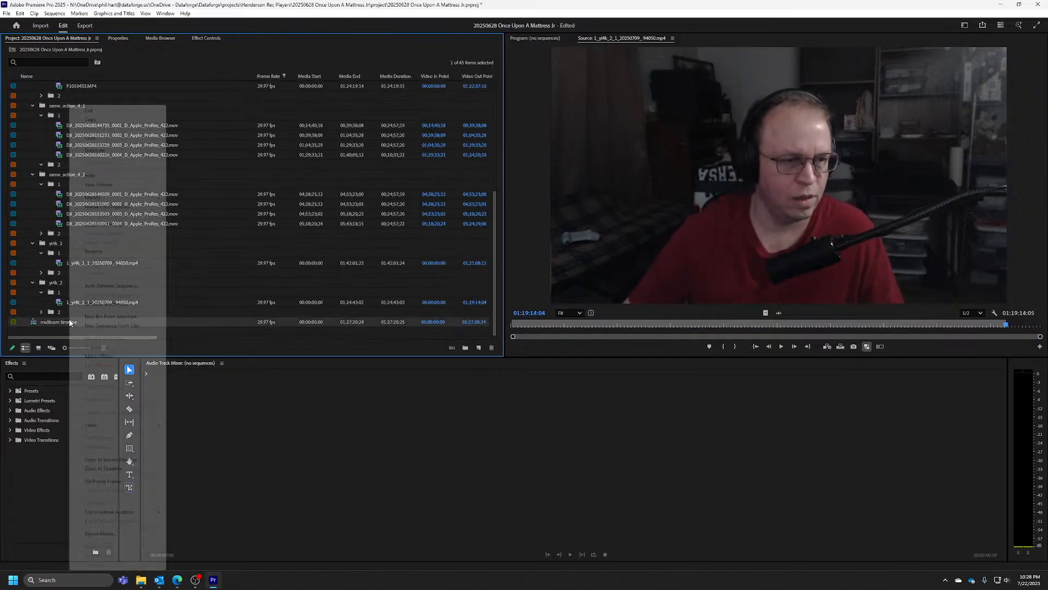
{"action": "left_click", "coordinate": [103, 469]}
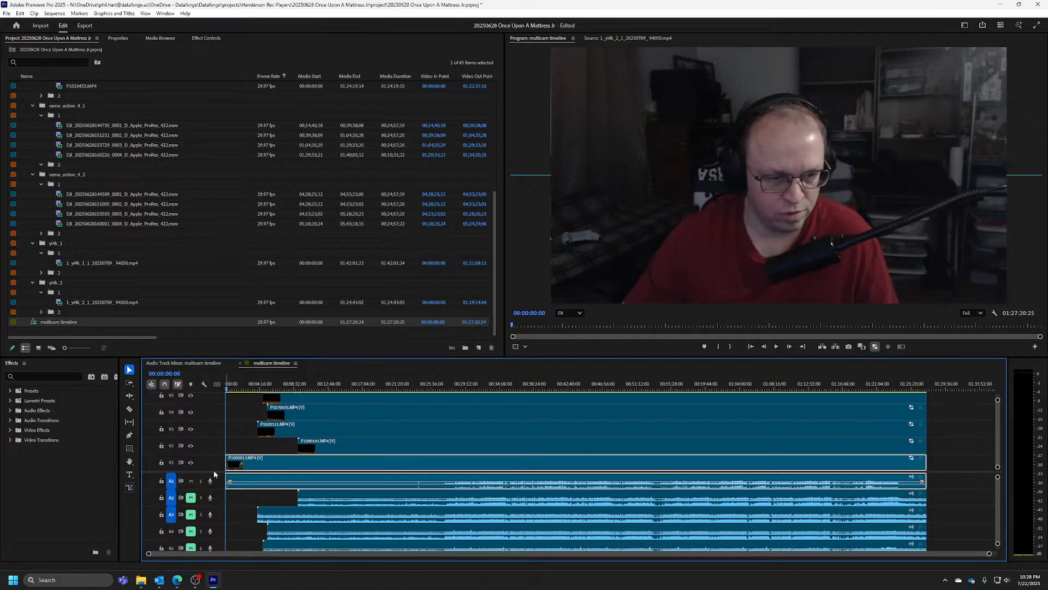
{"action": "left_click_drag", "start_coordinate": [213, 471], "coordinate": [215, 515]}
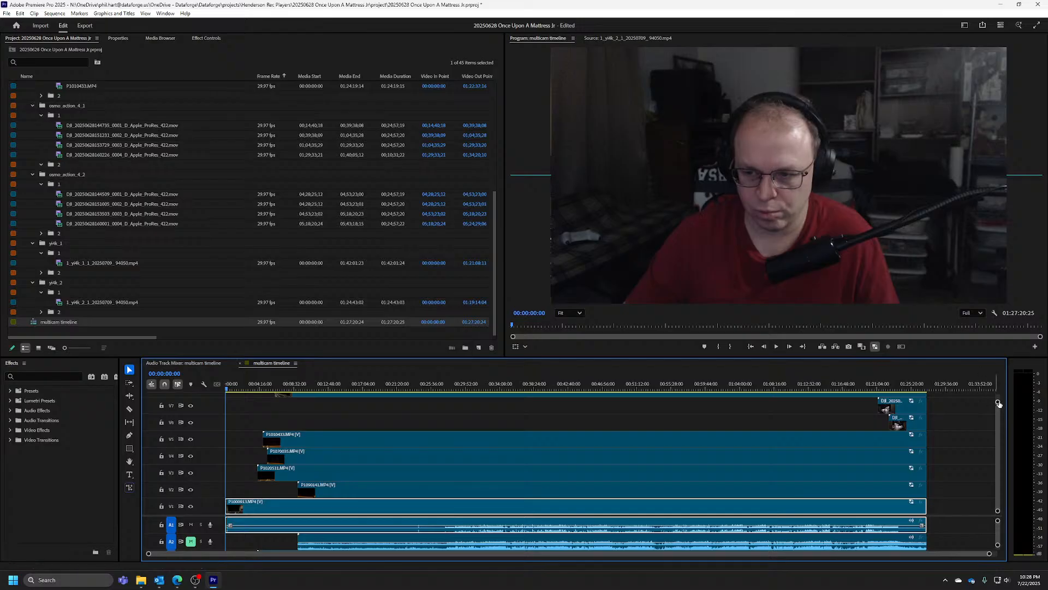
{"action": "left_click_drag", "start_coordinate": [998, 401], "coordinate": [999, 397]}
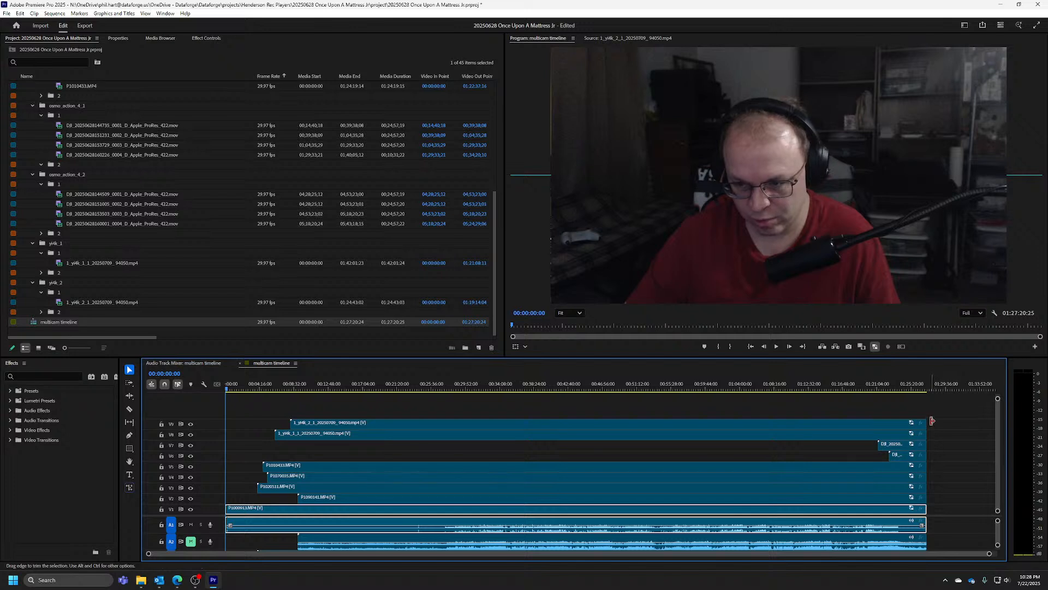
Check the clip ends on the upper tracks and identify the short DJI clip on track V6
{"action": "mouse_move", "coordinate": [930, 424]}
{"action": "left_mouse_down"}
{"action": "mouse_move", "coordinate": [982, 419]}
{"action": "mouse_move", "coordinate": [927, 423]}
{"action": "left_mouse_up"}
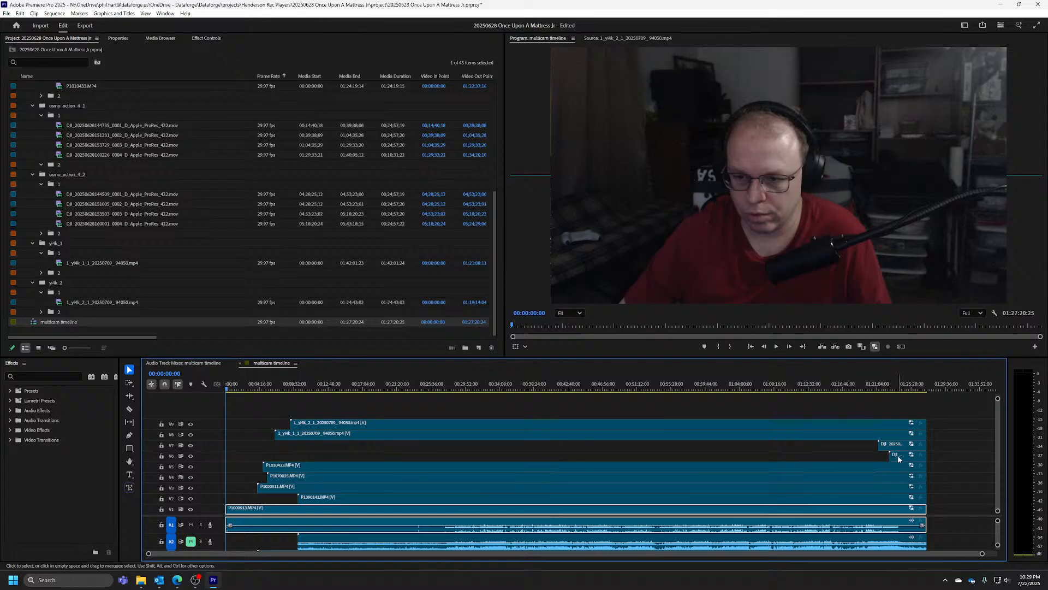
{"action": "mouse_move", "coordinate": [899, 459]}
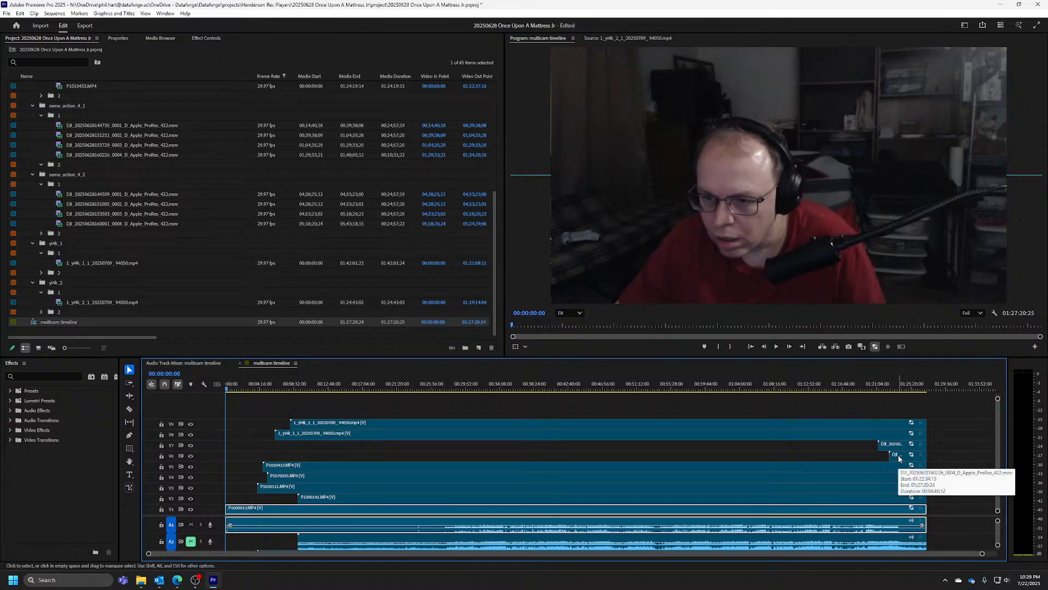
{"action": "right_click", "coordinate": [899, 458]}
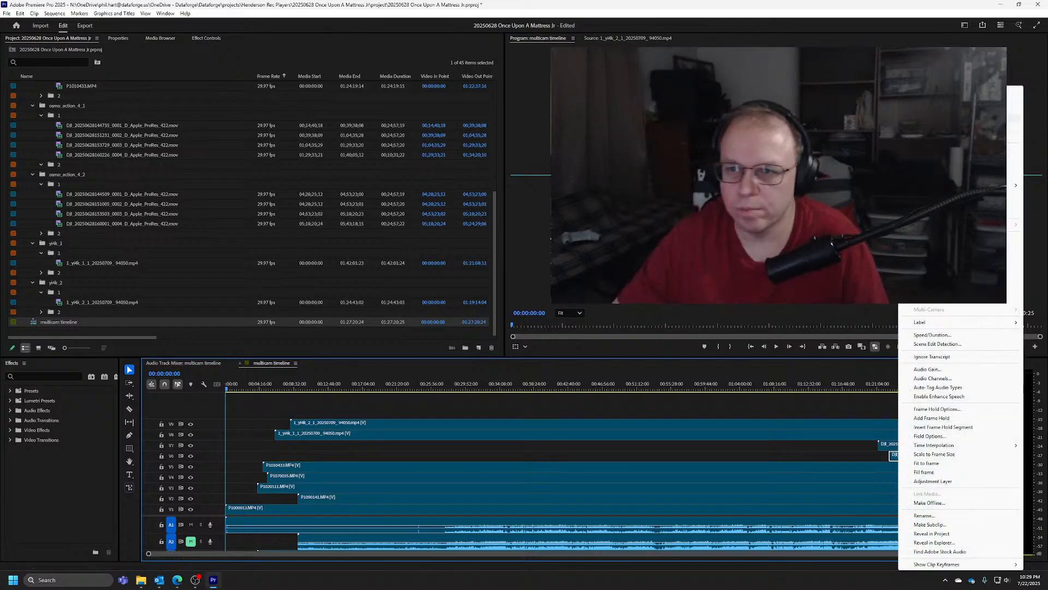
{"action": "left_click", "coordinate": [859, 3]}
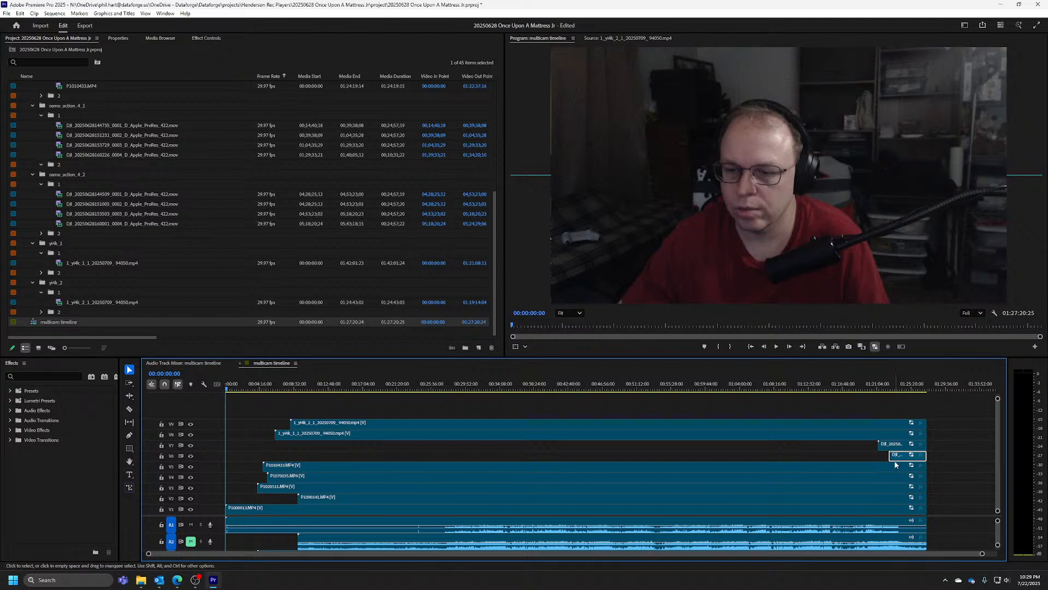
Place the osmo_action_4_1 clips 0001, 0002 and 0003 on track V6, ending directly before the existing 0004 clip
{"action": "left_click", "coordinate": [102, 126]}
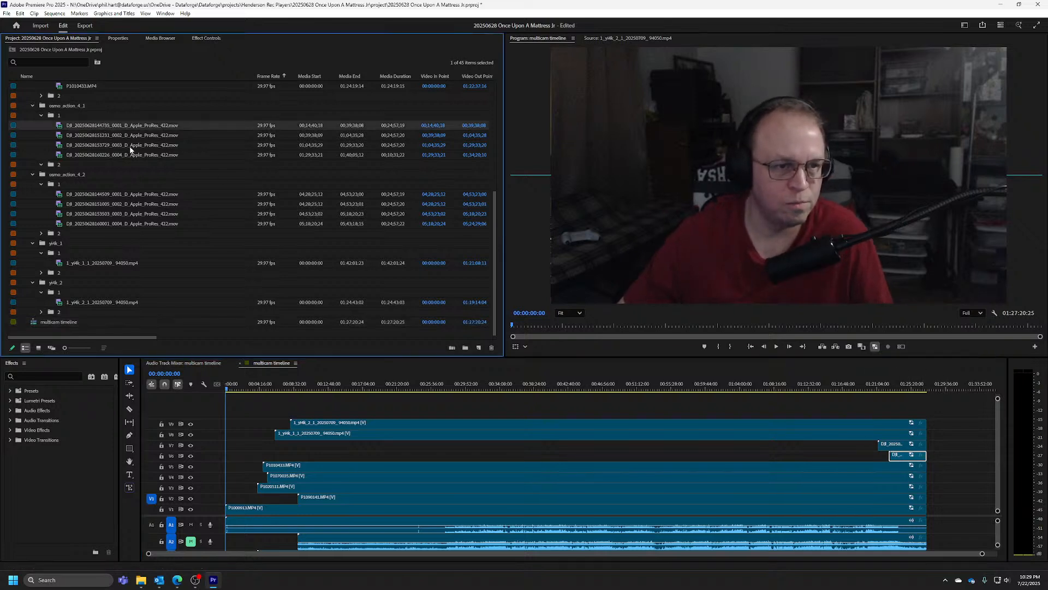
{"action": "left_click", "coordinate": [130, 147], "text": "shift"}
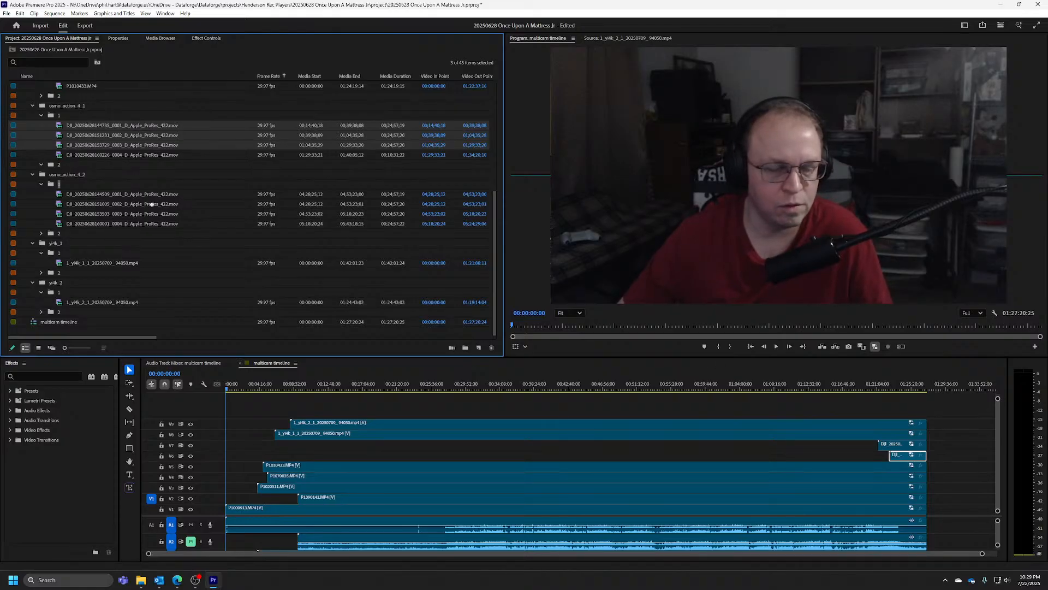
{"action": "left_click_drag", "start_coordinate": [152, 203], "coordinate": [289, 457]}
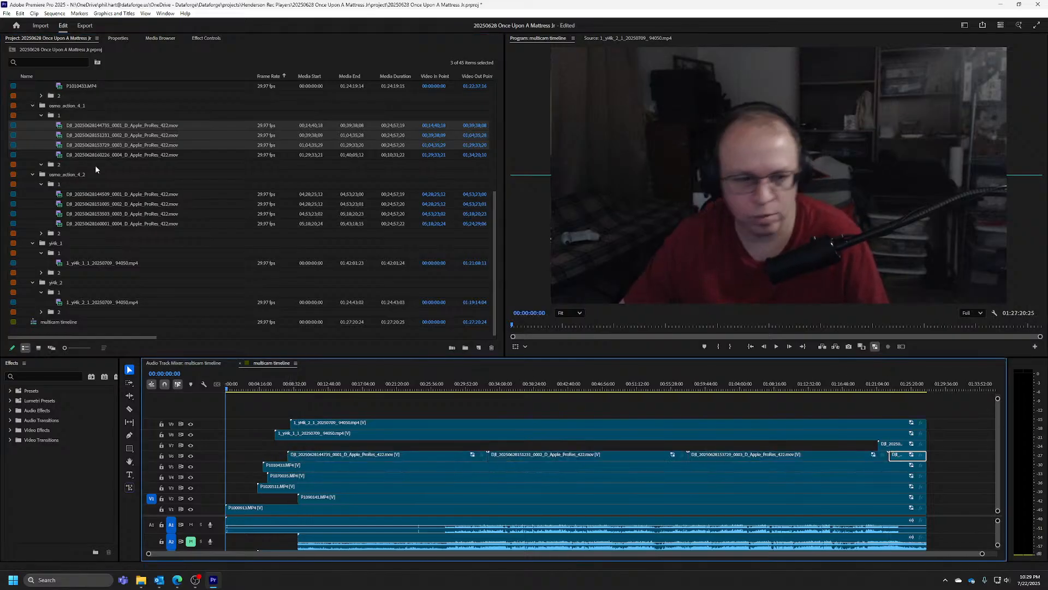
Place the osmo_action_4_2 clips 0001, 0002 and 0003 on track V7, ending directly before the existing 0004 clip
{"action": "left_click", "coordinate": [99, 194]}
{"action": "left_click", "coordinate": [105, 213], "text": "shift"}
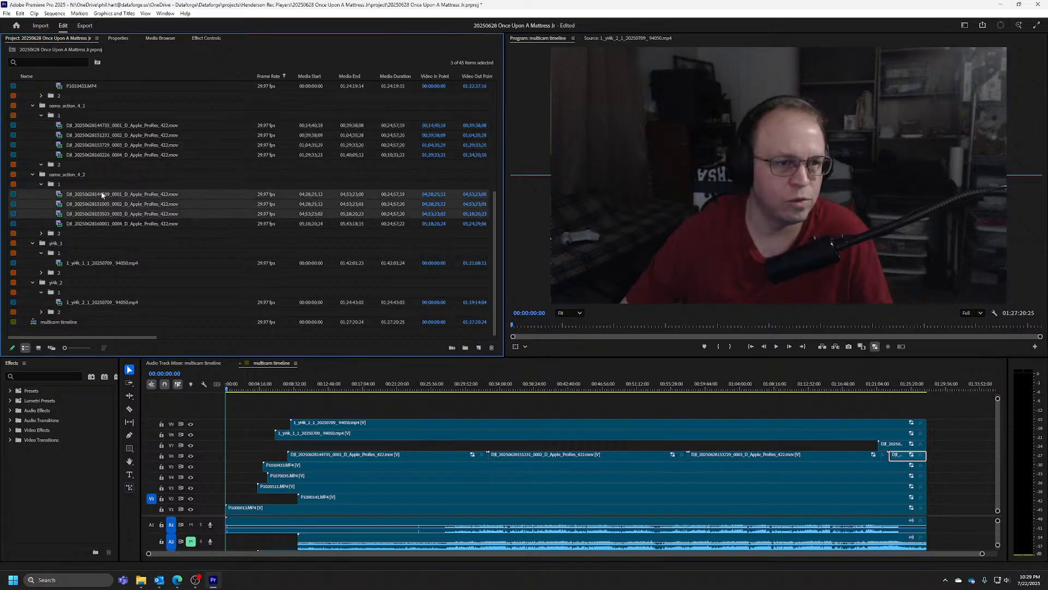
{"action": "left_click_drag", "start_coordinate": [101, 194], "coordinate": [278, 445]}
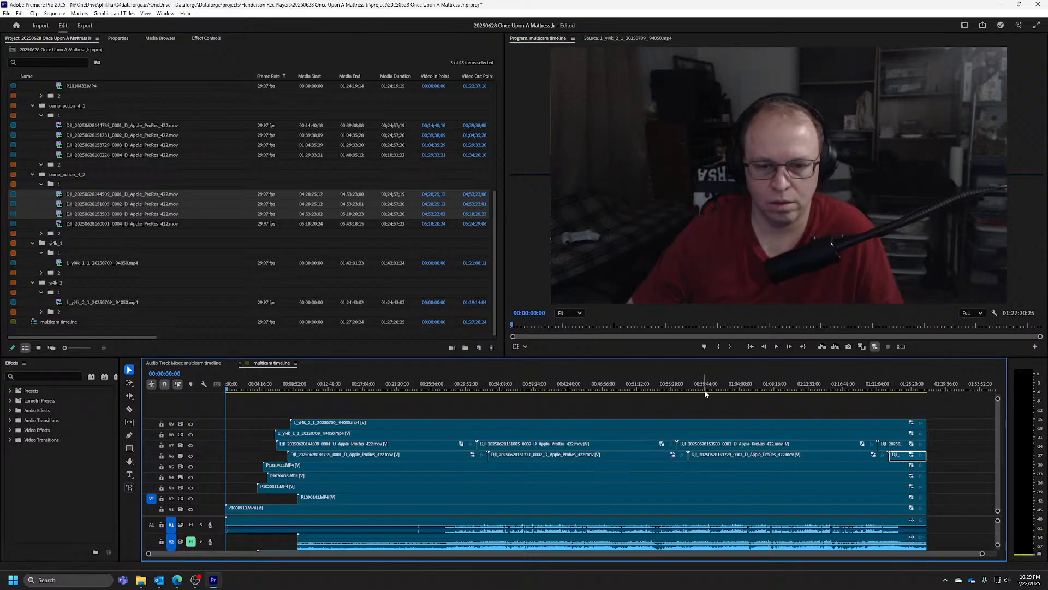
Extend the ends of the V9 and V8 clips to 01:27:33:01 and split the V9 clip at 01:27:20:25
{"action": "left_click_drag", "start_coordinate": [834, 383], "coordinate": [927, 385]}
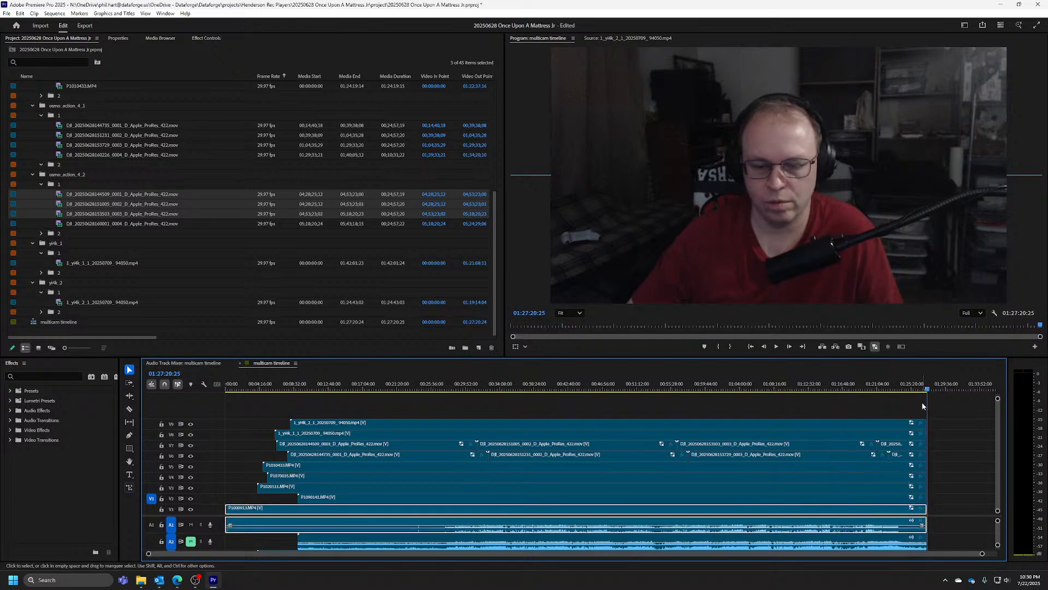
{"action": "scroll", "coordinate": [927, 449], "scroll_direction": "up", "scroll_amount": 12}
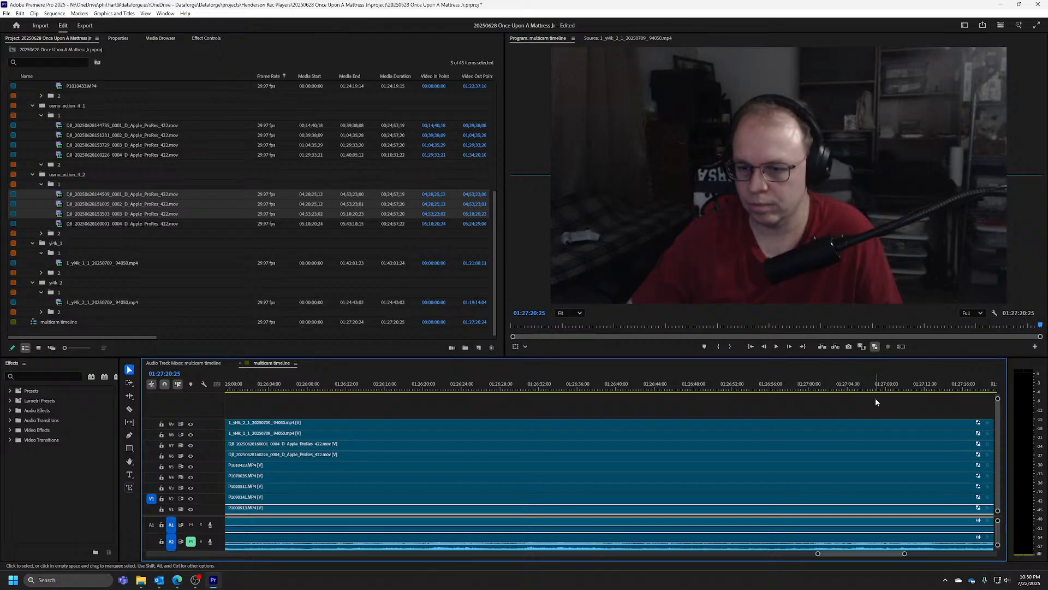
{"action": "scroll", "coordinate": [846, 420], "scroll_direction": "down", "scroll_amount": 5}
{"action": "scroll", "coordinate": [816, 440], "scroll_direction": "down", "scroll_amount": 5}
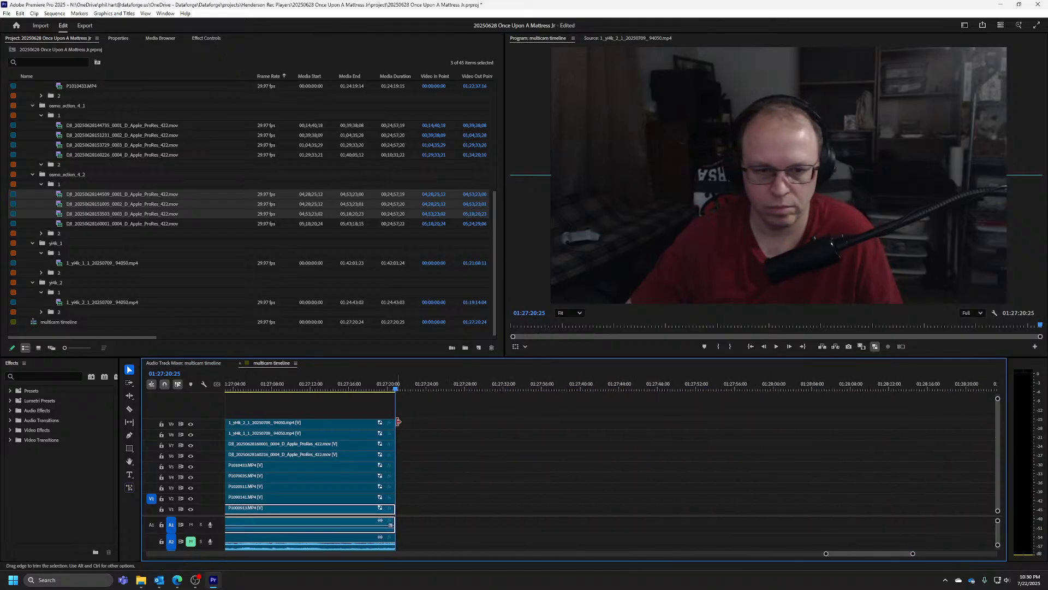
{"action": "left_click_drag", "start_coordinate": [399, 422], "coordinate": [512, 423]}
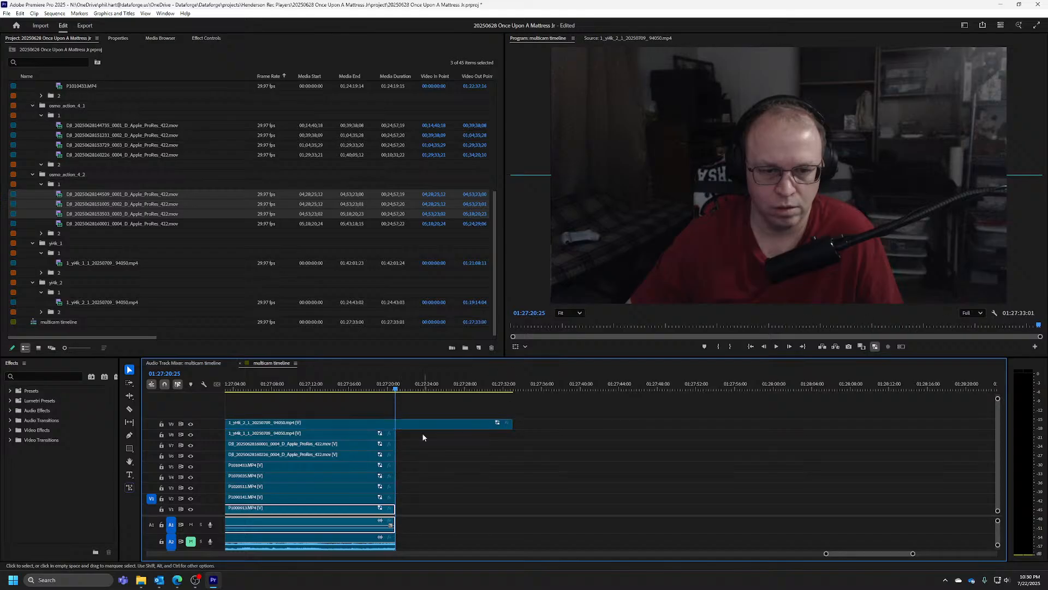
{"action": "left_click_drag", "start_coordinate": [399, 431], "coordinate": [512, 432]}
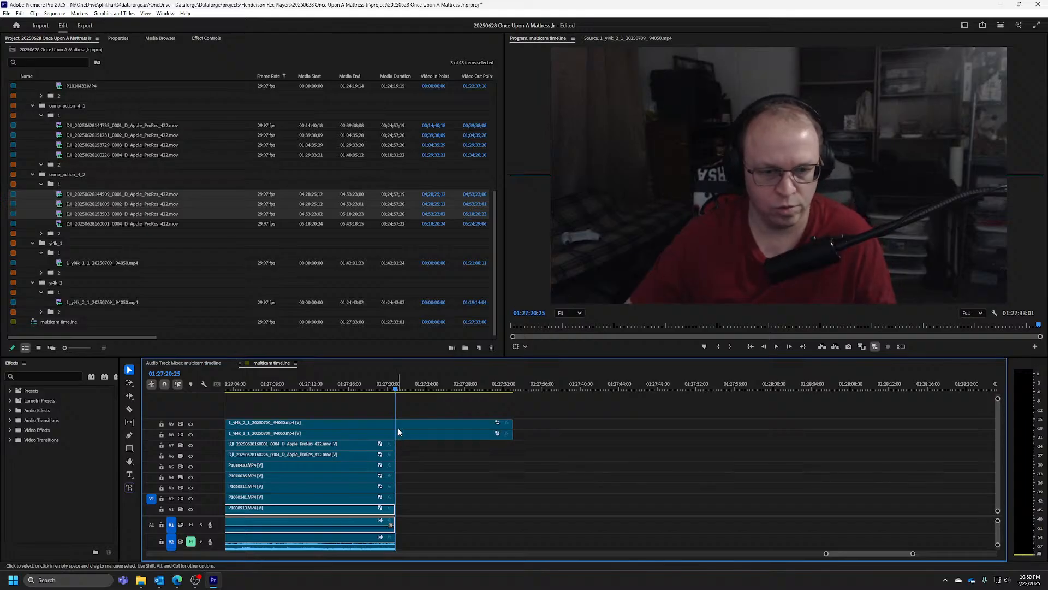
{"action": "key", "text": "c"}
{"action": "key", "text": "v"}
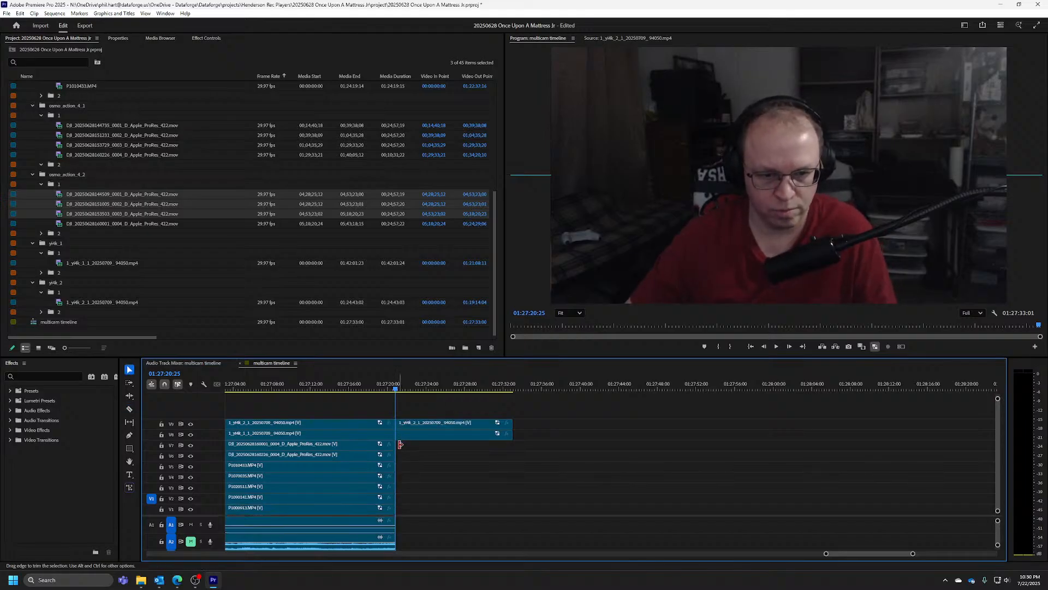
Extend the ends of the last clips on tracks V7 through V1, with their linked audio, to 01:27:33:01
{"action": "left_click_drag", "start_coordinate": [396, 444], "coordinate": [512, 444]}
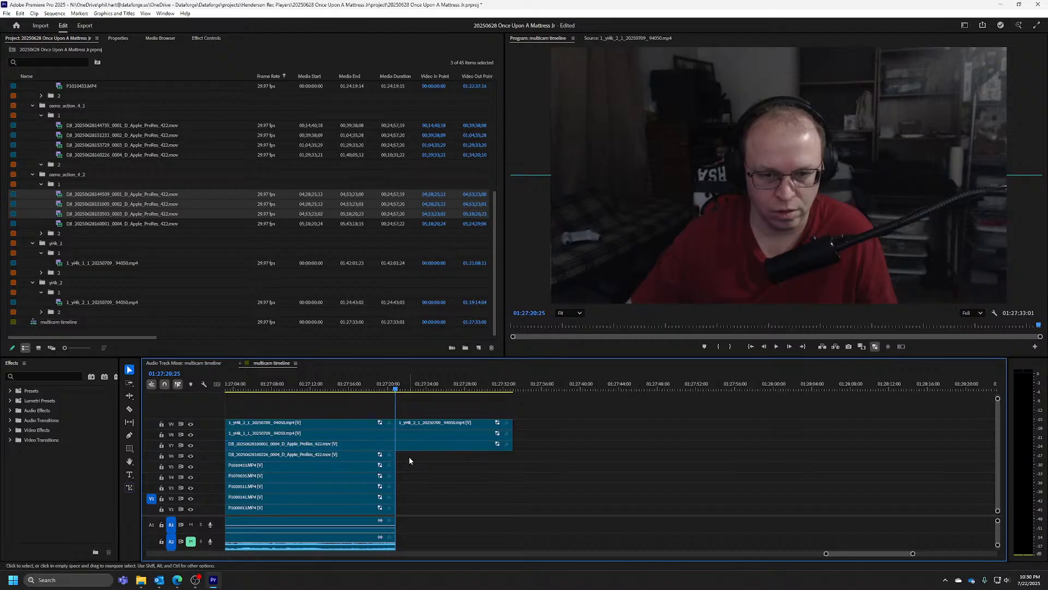
{"action": "left_click_drag", "start_coordinate": [397, 455], "coordinate": [513, 466]}
{"action": "left_click_drag", "start_coordinate": [396, 477], "coordinate": [513, 487]}
{"action": "left_click_drag", "start_coordinate": [404, 497], "coordinate": [514, 497]}
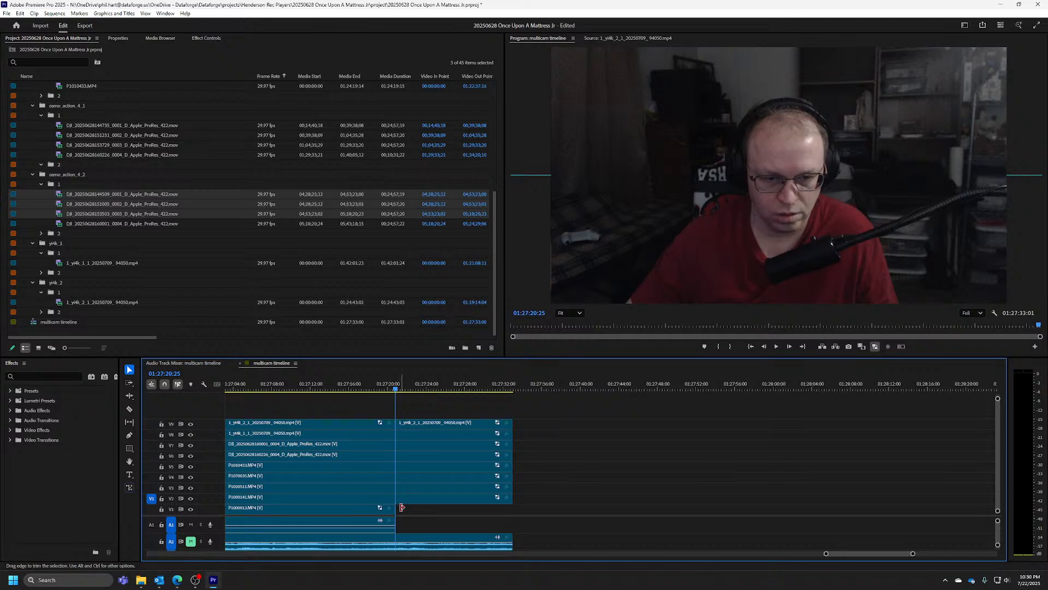
{"action": "left_click_drag", "start_coordinate": [402, 507], "coordinate": [513, 507]}
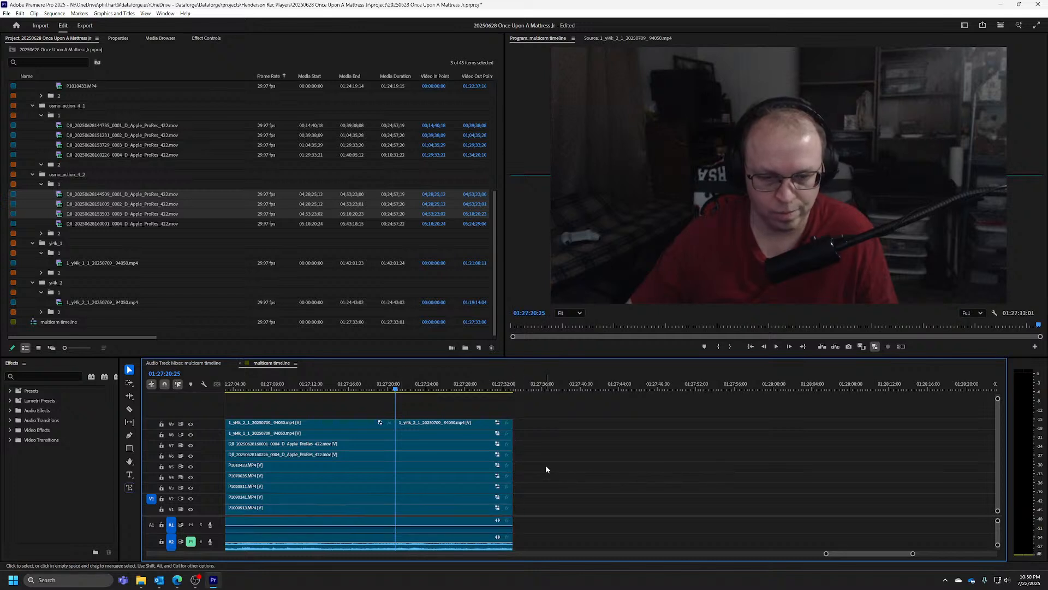
Check the clip arrangement across all tracks at the sequence start, around 20 minutes and at the end
{"action": "left_click", "coordinate": [438, 389]}
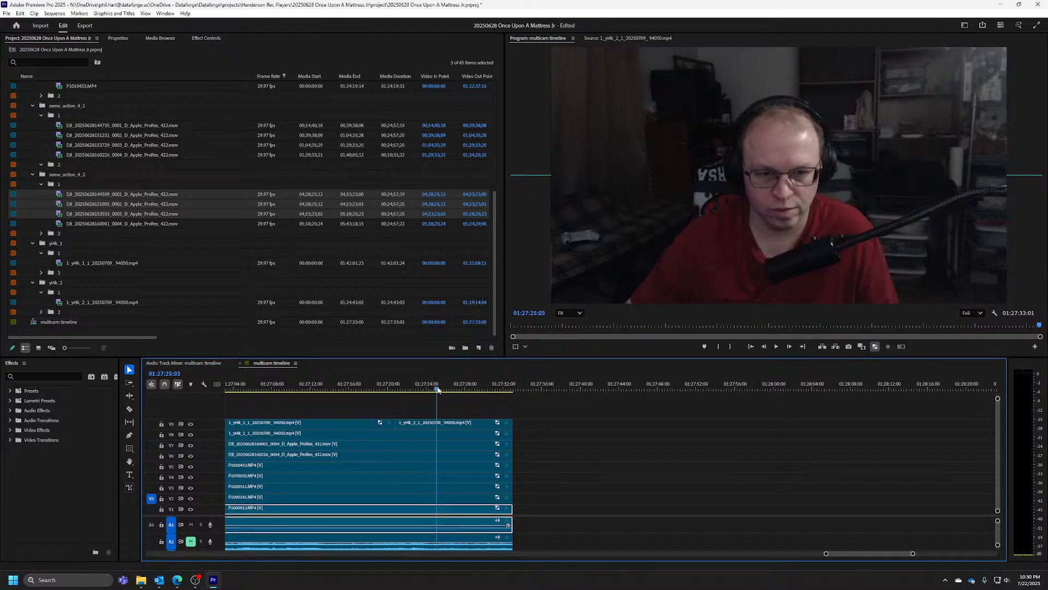
{"action": "key", "text": "Home"}
{"action": "scroll", "coordinate": [452, 406], "scroll_direction": "down", "scroll_amount": 15}
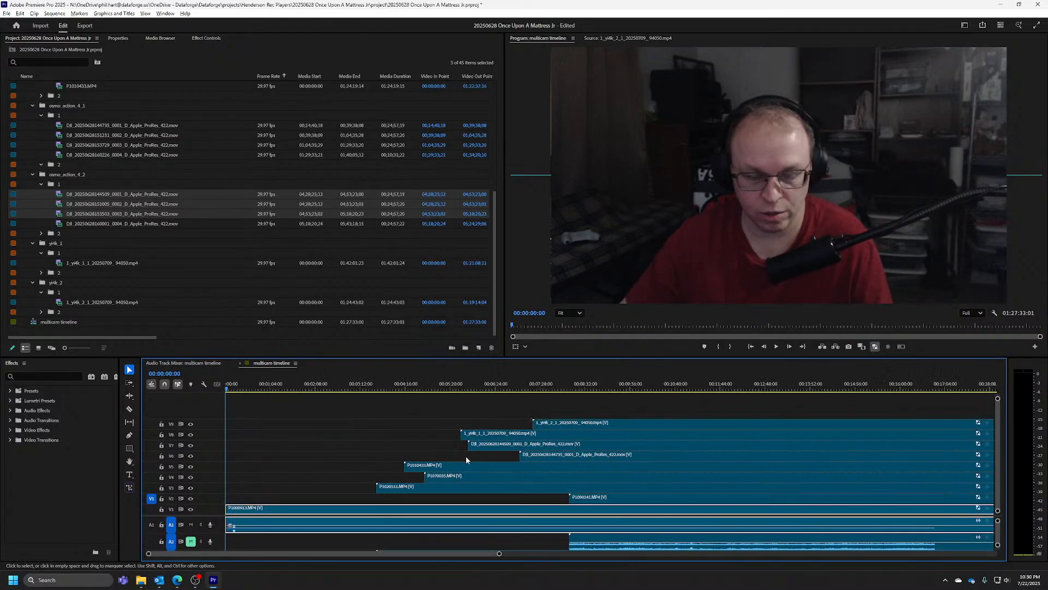
{"action": "left_click", "coordinate": [517, 384]}
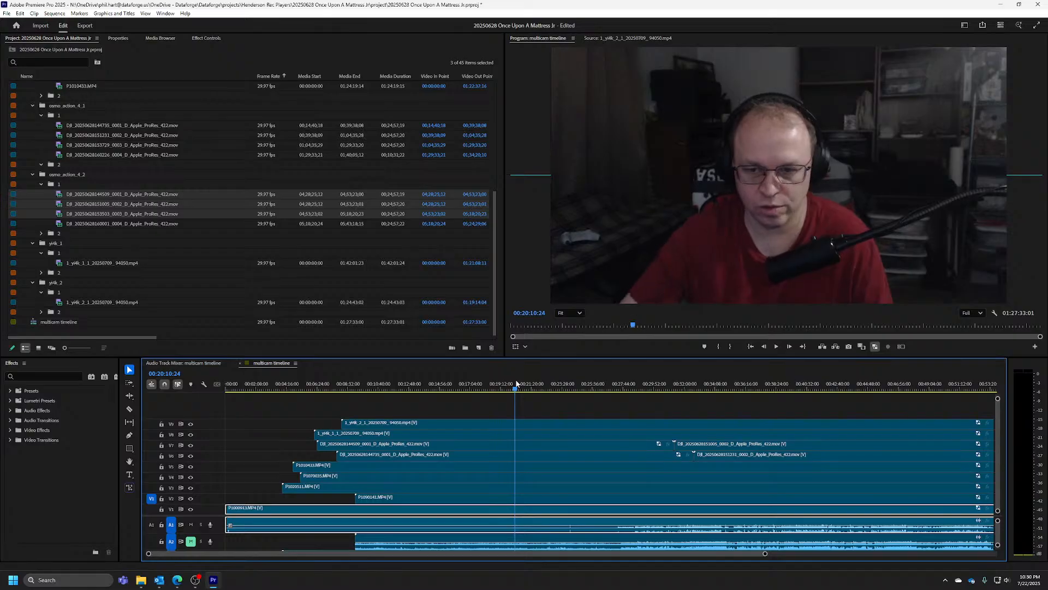
{"action": "key", "text": "End"}
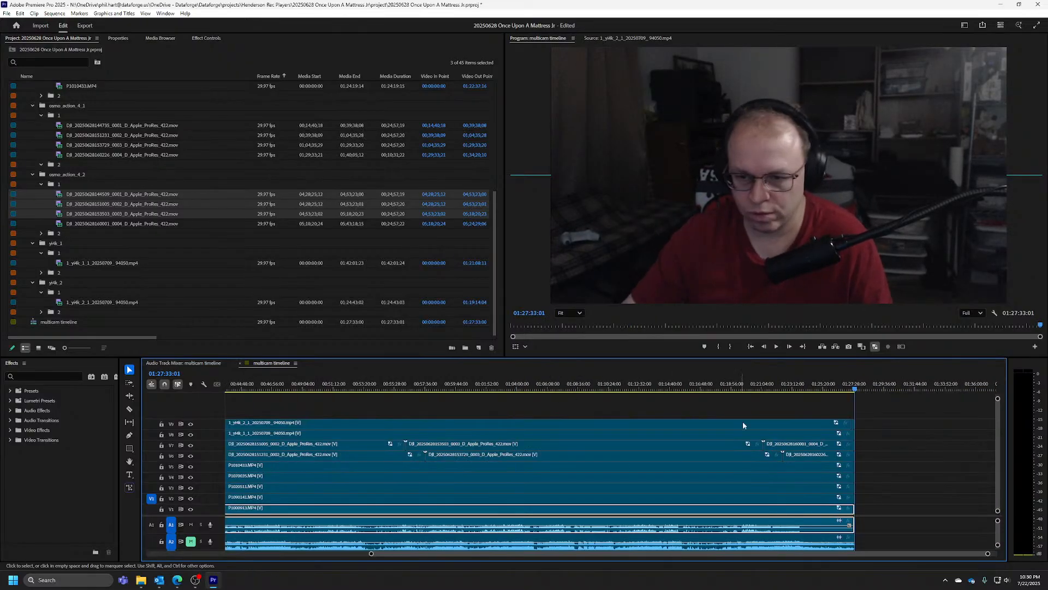
{"action": "scroll", "coordinate": [873, 431], "scroll_direction": "up", "scroll_amount": 10}
{"action": "scroll", "coordinate": [875, 411], "scroll_direction": "up", "scroll_amount": 6}
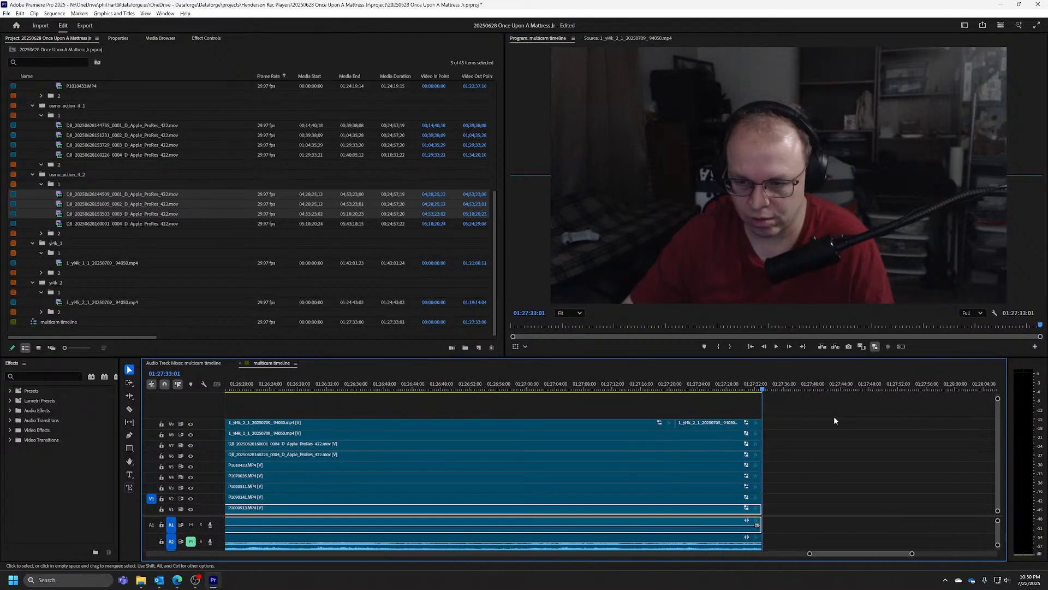
{"action": "scroll", "coordinate": [426, 403], "scroll_direction": "up", "scroll_amount": 4}
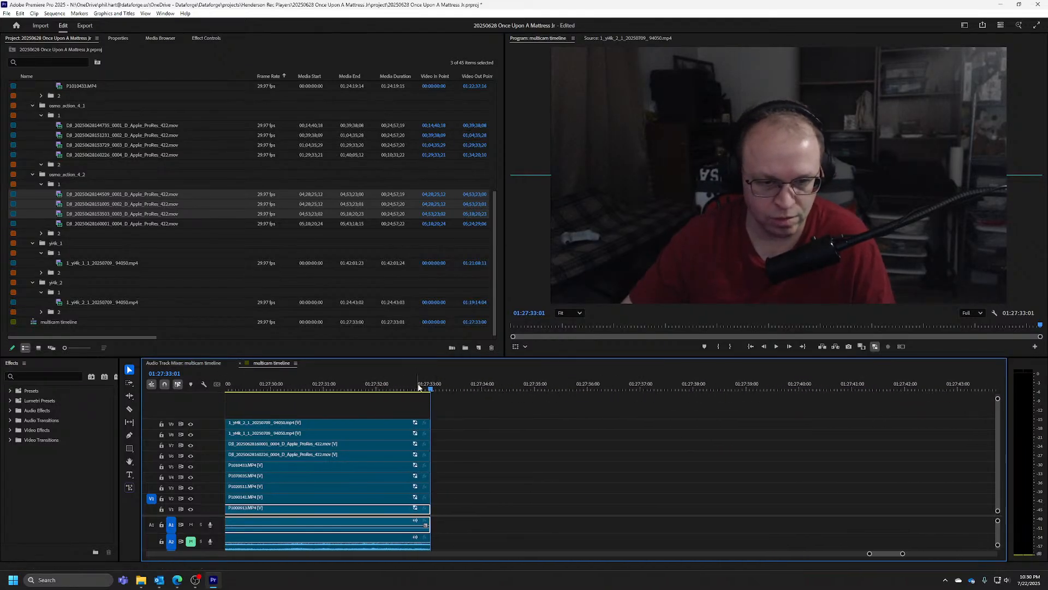
Scrub through the final seconds of the V9 camera for its sync moment and park the playhead at 01:27:20:25
{"action": "left_click_drag", "start_coordinate": [426, 389], "coordinate": [340, 389]}
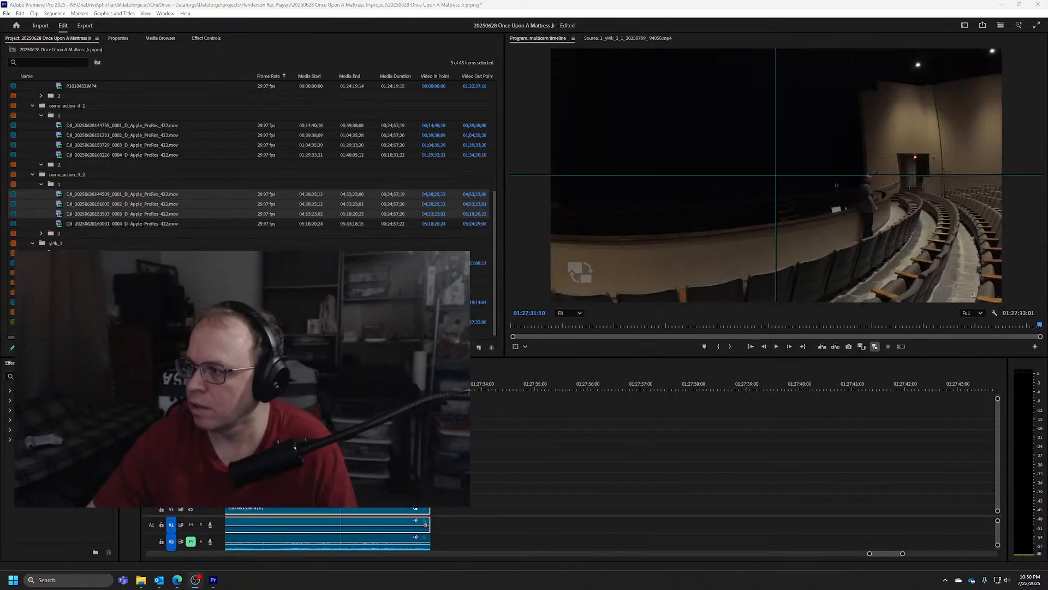
{"action": "left_click_drag", "start_coordinate": [341, 389], "coordinate": [282, 389]}
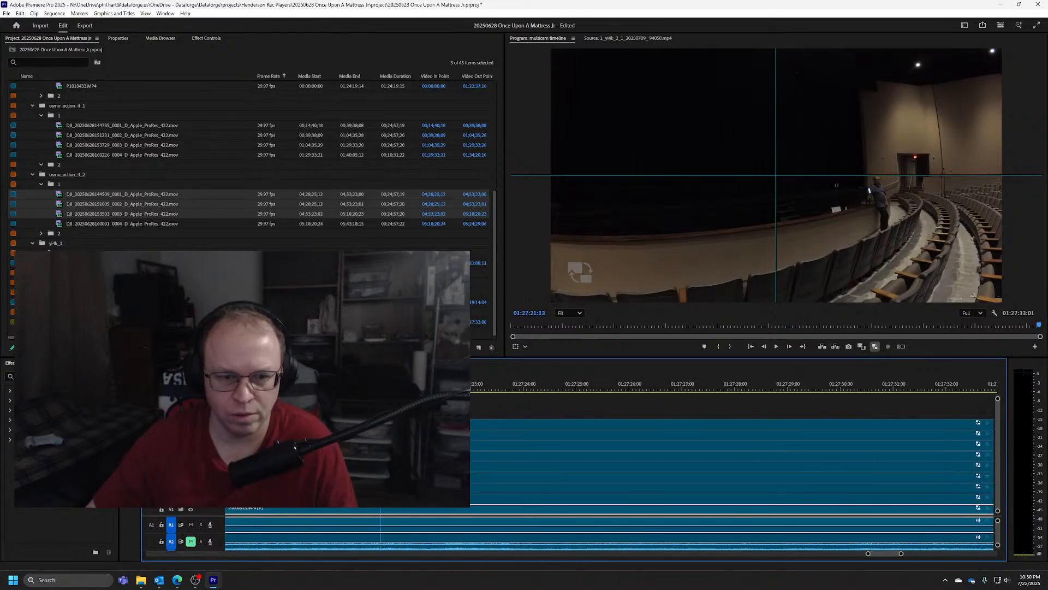
{"action": "left_click_drag", "start_coordinate": [381, 389], "coordinate": [601, 384]}
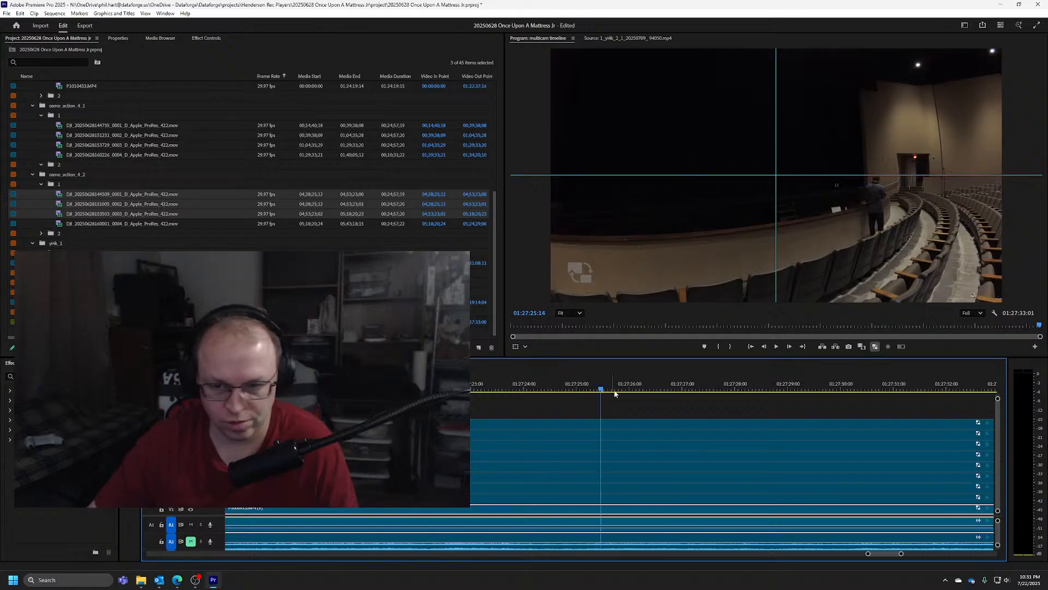
{"action": "scroll", "coordinate": [758, 406], "scroll_direction": "down", "scroll_amount": 2}
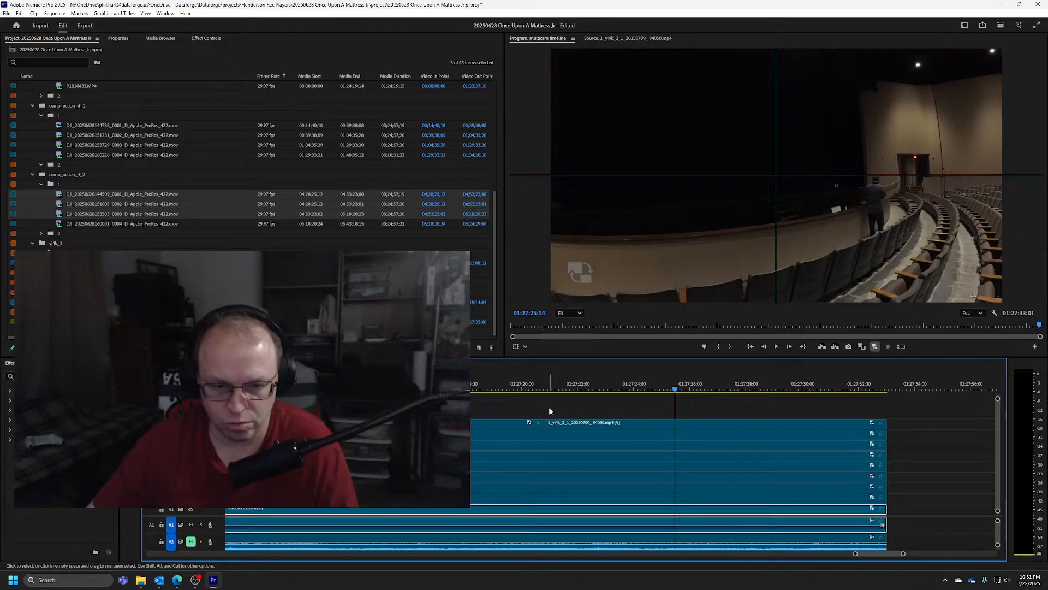
{"action": "left_click", "coordinate": [562, 389]}
{"action": "left_click_drag", "start_coordinate": [562, 388], "coordinate": [551, 389]}
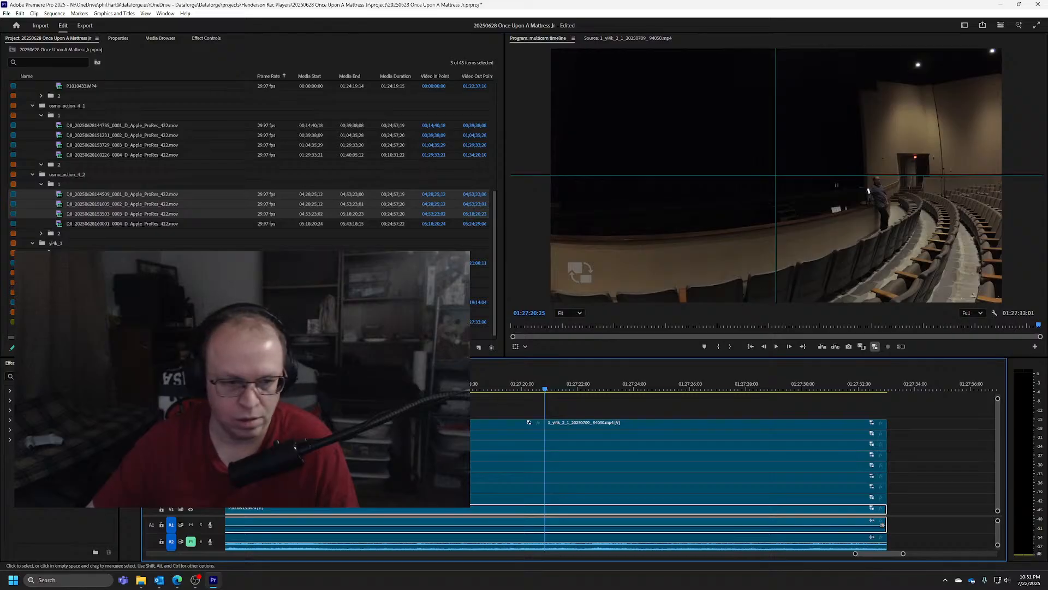
Compare the V9 and V8 camera views, then disable the output of tracks V9 through V2 to show only V1
{"action": "left_click", "coordinate": [191, 423]}
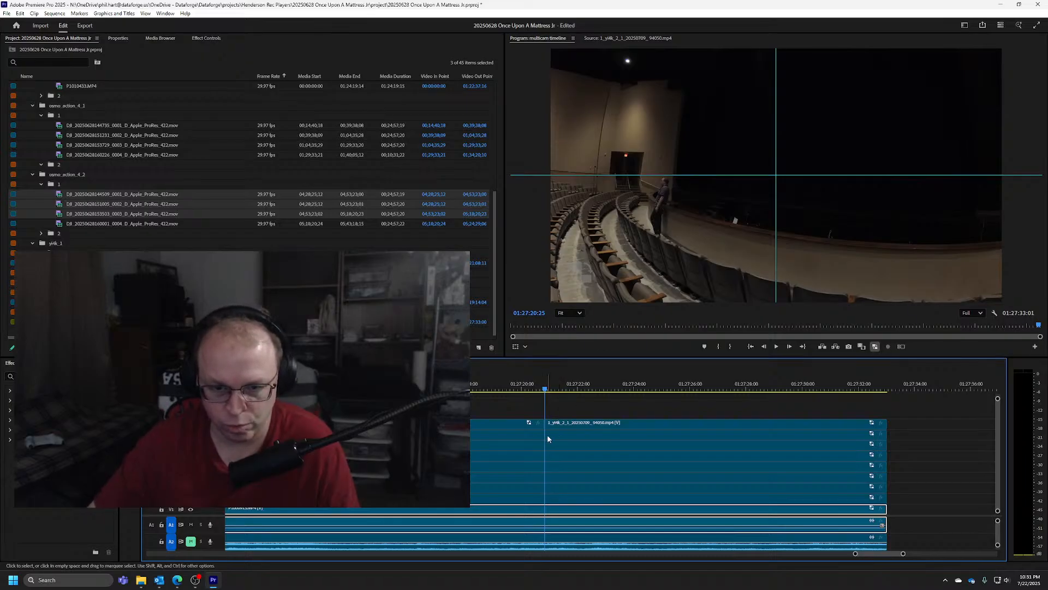
{"action": "left_click", "coordinate": [191, 423]}
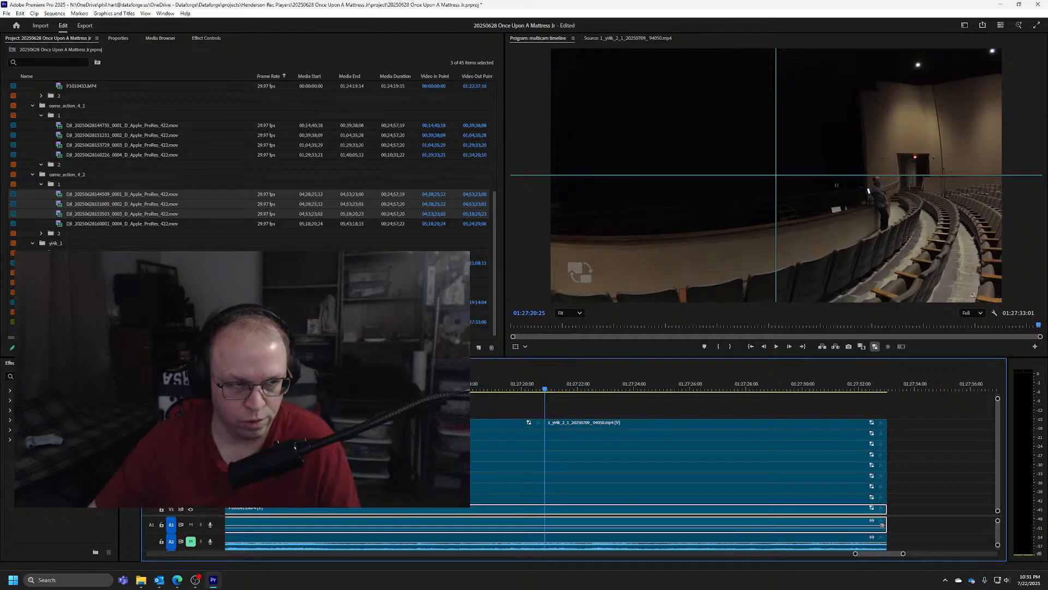
{"action": "left_click", "coordinate": [190, 434]}
{"action": "left_click", "coordinate": [191, 445]}
{"action": "left_click", "coordinate": [190, 455]}
{"action": "left_click_drag", "start_coordinate": [191, 461], "coordinate": [190, 462]}
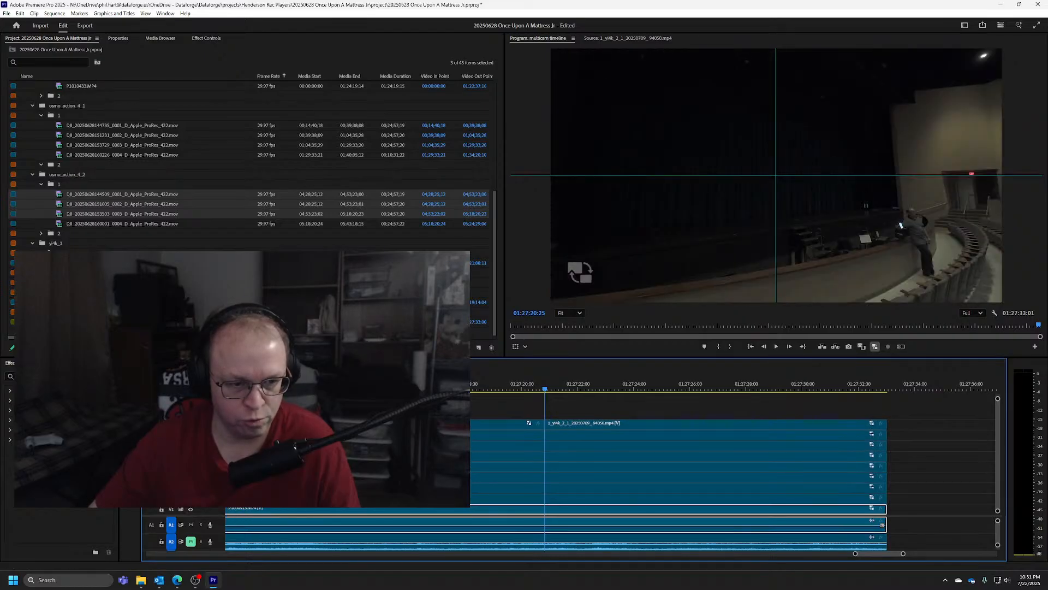
{"action": "left_click", "coordinate": [191, 466]}
{"action": "left_click", "coordinate": [190, 467]}
{"action": "left_click", "coordinate": [191, 477]}
{"action": "left_click", "coordinate": [191, 488]}
{"action": "left_click", "coordinate": [190, 498]}
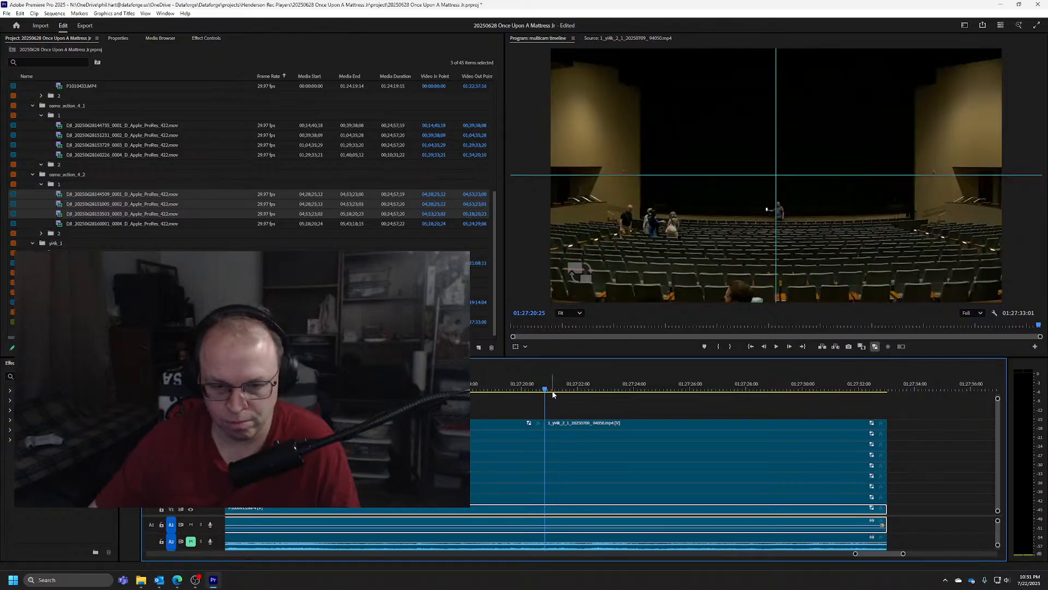
Play the V1 camera forward and step frame by frame to its sync moment at 01:27:27:28
{"action": "key", "text": "space"}
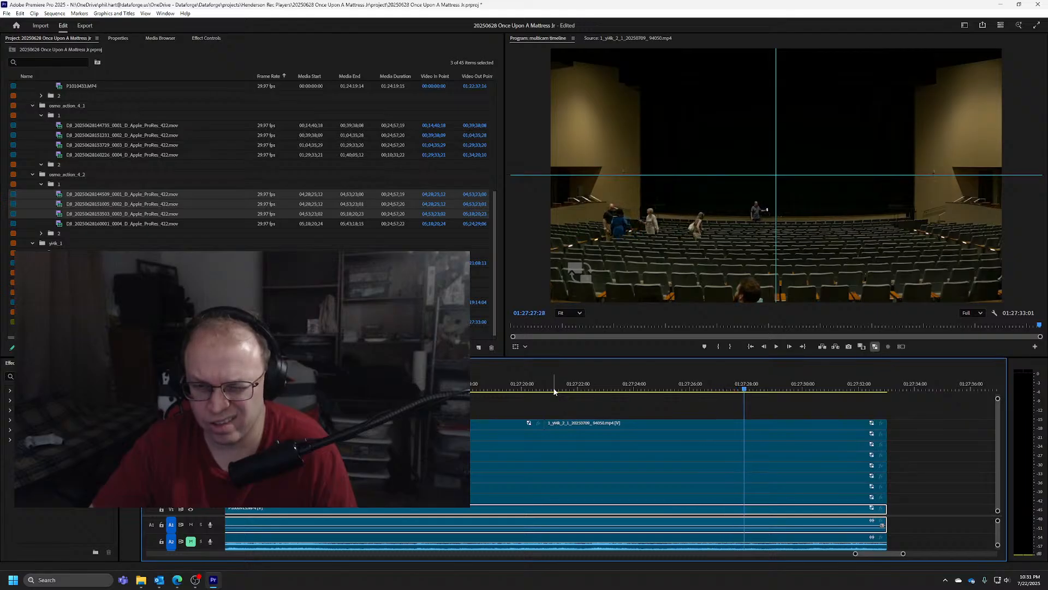
{"action": "key", "text": "Left"}
{"action": "key", "text": "Left"}
{"action": "key", "text": "Right"}
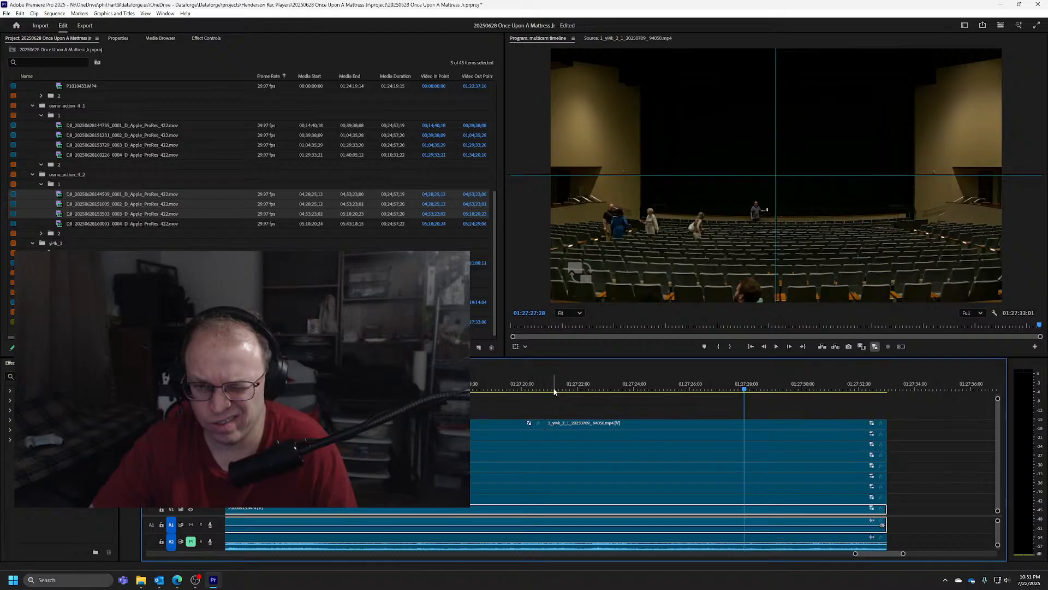
{"action": "key", "text": "Left"}
{"action": "key", "text": "Right"}
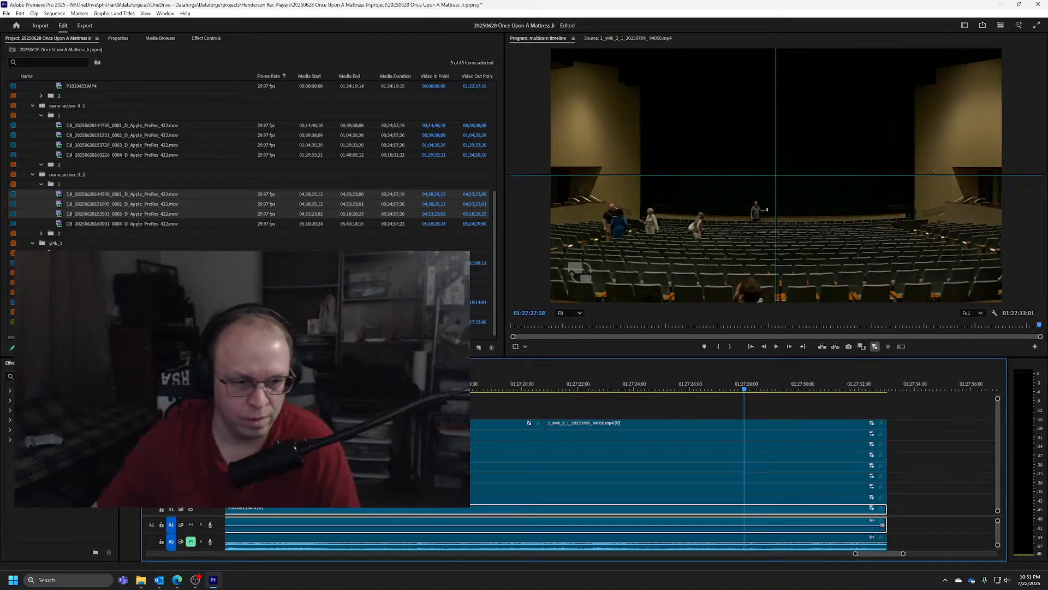
Check the upper camera view against V1 and split the V1 clip with its linked audio at 01:27:27:28
{"action": "left_click", "coordinate": [191, 423]}
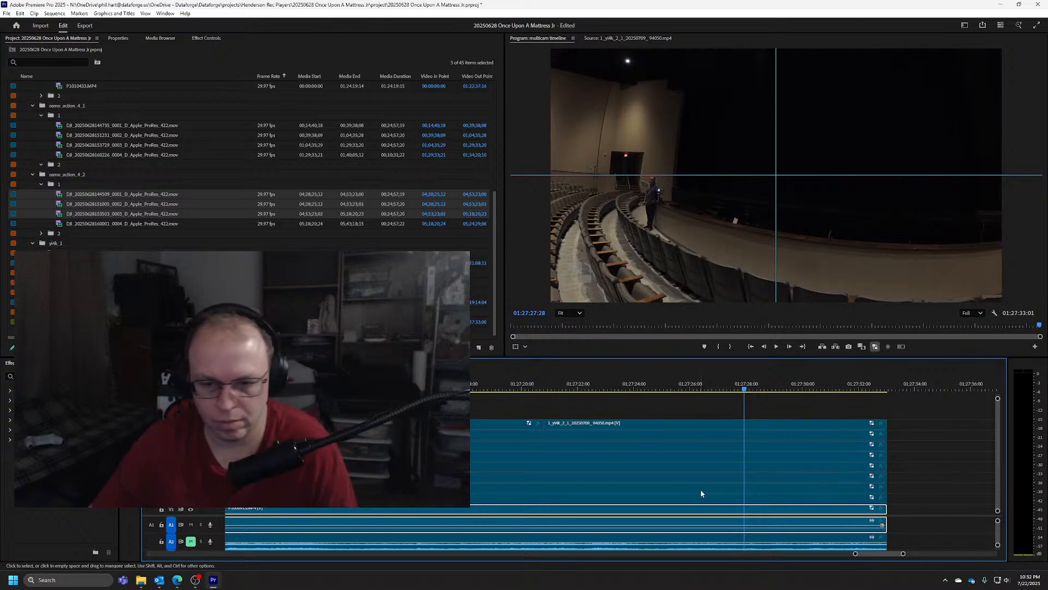
{"action": "left_click", "coordinate": [190, 511]}
{"action": "key", "text": "c"}
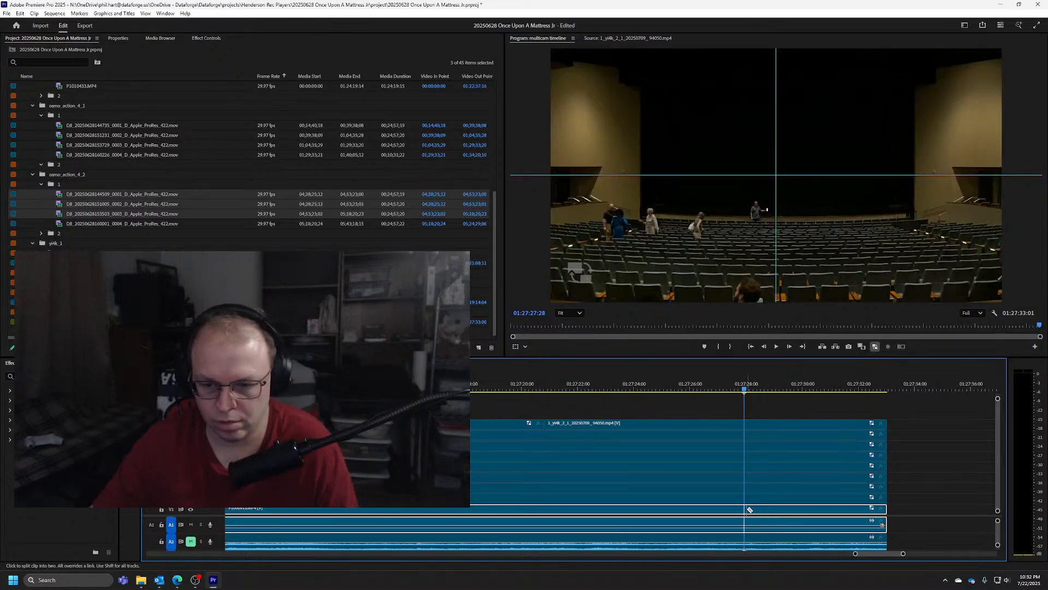
{"action": "left_click", "coordinate": [747, 508]}
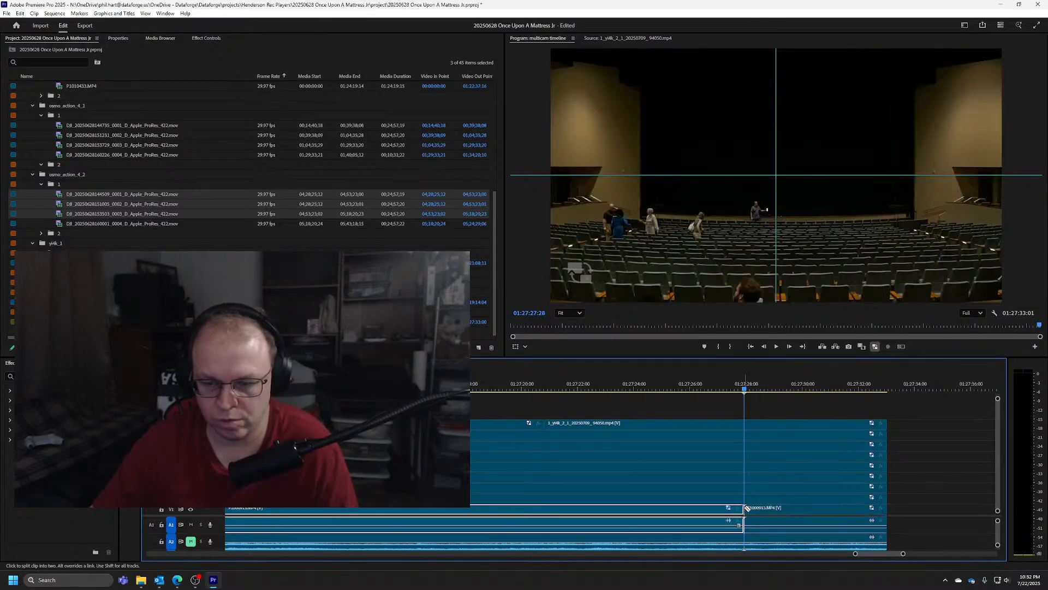
Scrub and step frame by frame through the V8 camera to its sync moment at 01:27:28:05
{"action": "key", "text": "v"}
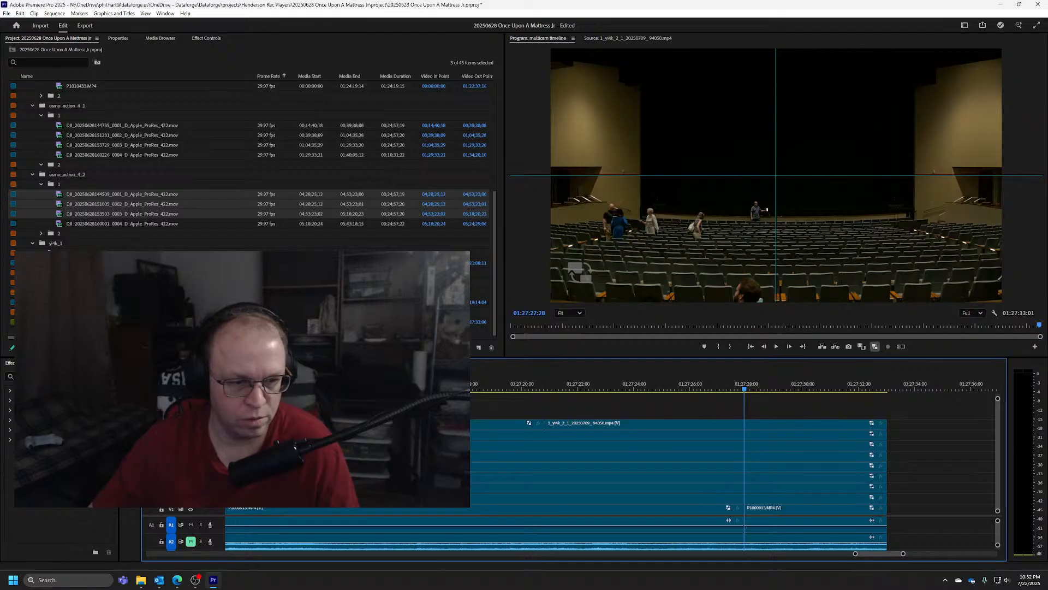
{"action": "scroll", "coordinate": [781, 500], "scroll_direction": "up", "scroll_amount": 9}
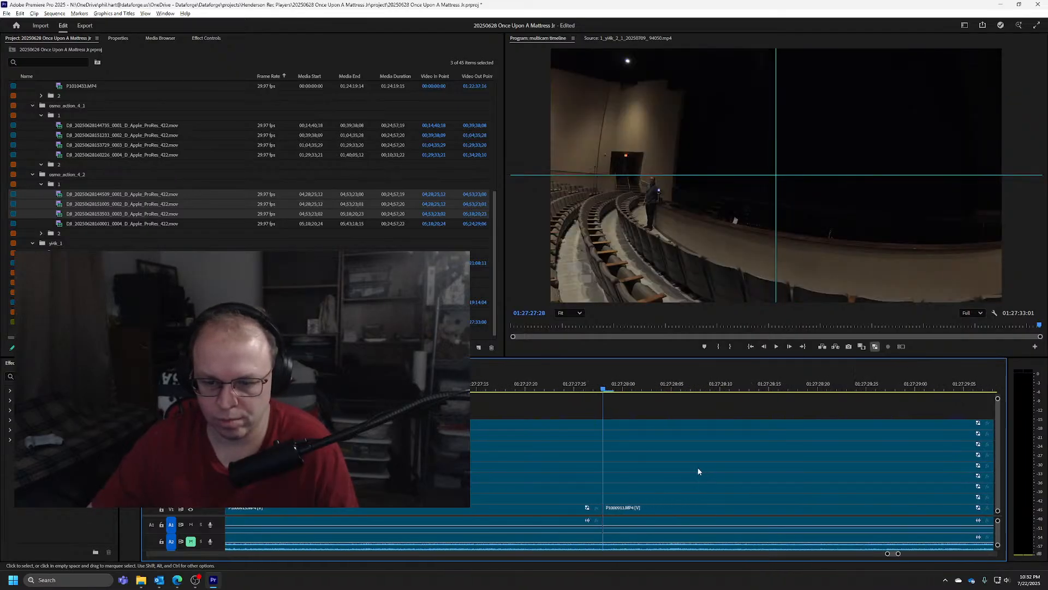
{"action": "left_click_drag", "start_coordinate": [583, 390], "coordinate": [653, 384]}
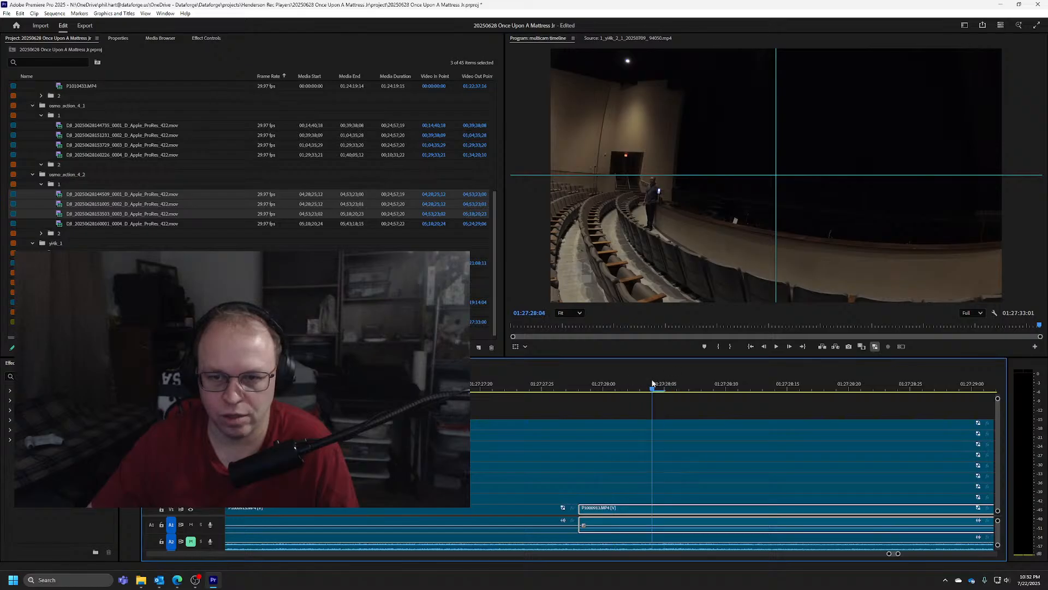
{"action": "key", "text": "Left"}
{"action": "key", "text": "Left"}
{"action": "key", "text": "Right"}
{"action": "key", "text": "Right"}
{"action": "key", "text": "Right"}
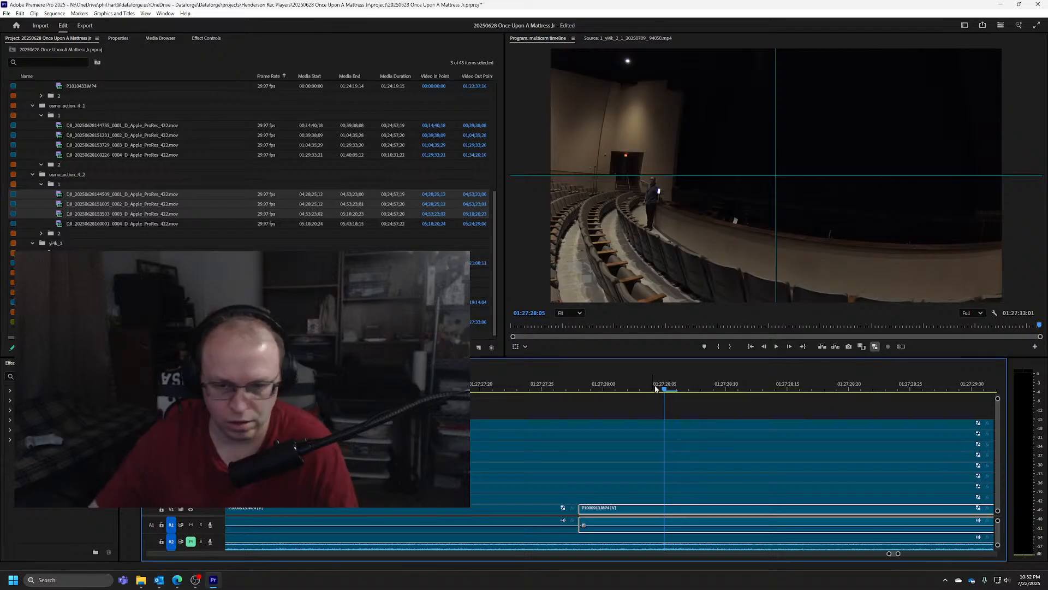
Split the V8 clip at 01:27:28:05 and move its later part to start at the V1 cut, 01:27:27:28
{"action": "key", "text": "c"}
{"action": "left_click", "coordinate": [665, 435]}
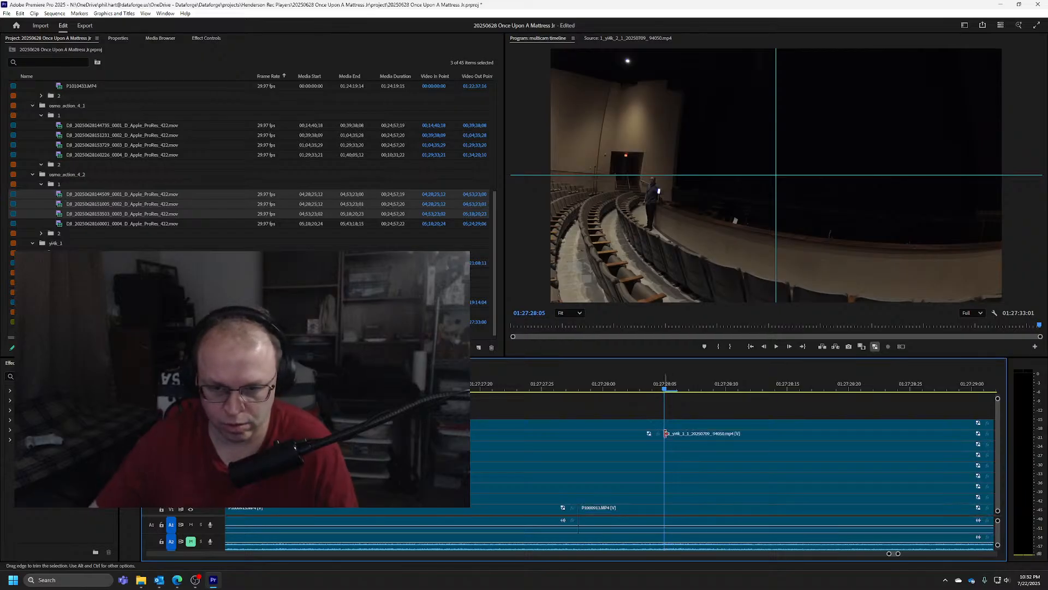
{"action": "key", "text": "v"}
{"action": "mouse_move", "coordinate": [626, 436]}
{"action": "left_mouse_down"}
{"action": "mouse_move", "coordinate": [540, 435]}
{"action": "mouse_move", "coordinate": [634, 436]}
{"action": "left_mouse_up"}
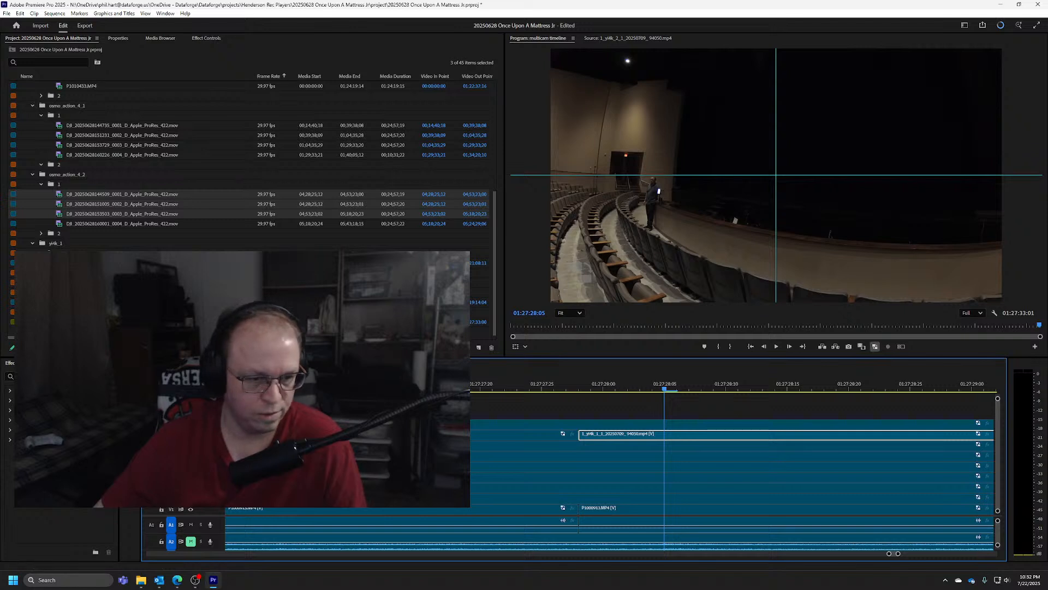
Switch the track outputs to show the V7 camera, step back to 01:27:27:24, and save the project
{"action": "left_click", "coordinate": [190, 434]}
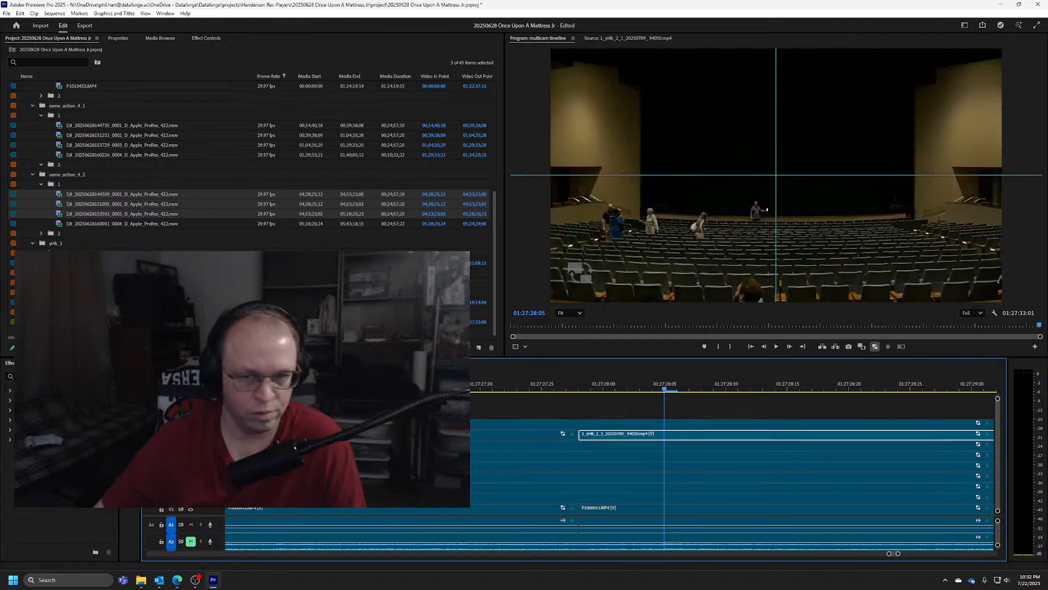
{"action": "left_click", "coordinate": [191, 433]}
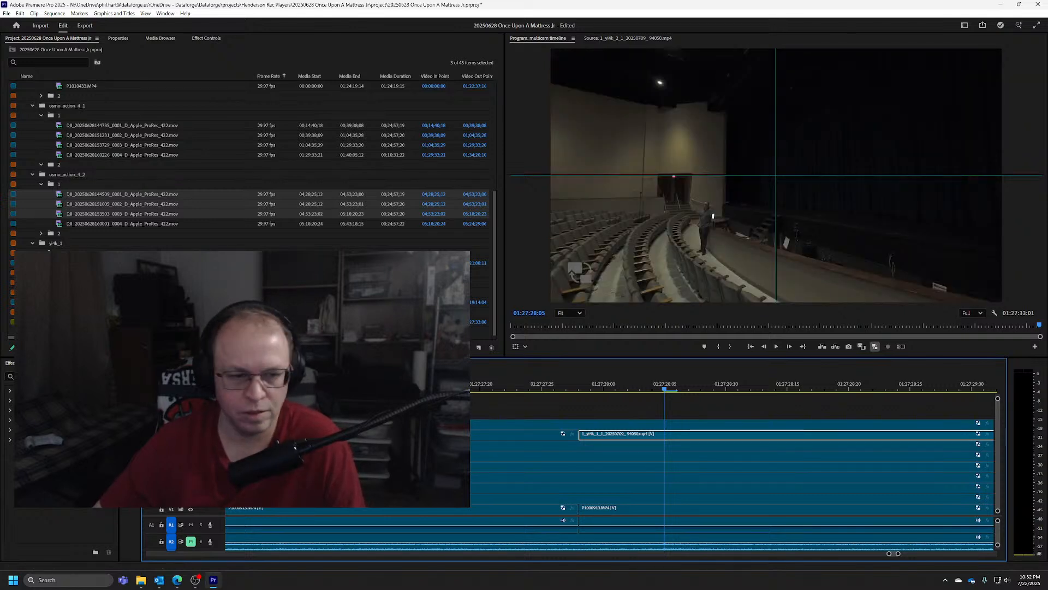
{"action": "key", "text": "Left"}
{"action": "key", "text": "Left"}
{"action": "key", "text": "Left"}
{"action": "key", "text": "Left"}
{"action": "key", "text": "Left"}
{"action": "key", "text": "Left"}
{"action": "key", "text": "Left"}
{"action": "key", "text": "Left"}
{"action": "key", "text": "Left"}
{"action": "key", "text": "Left"}
{"action": "key", "text": "Left"}
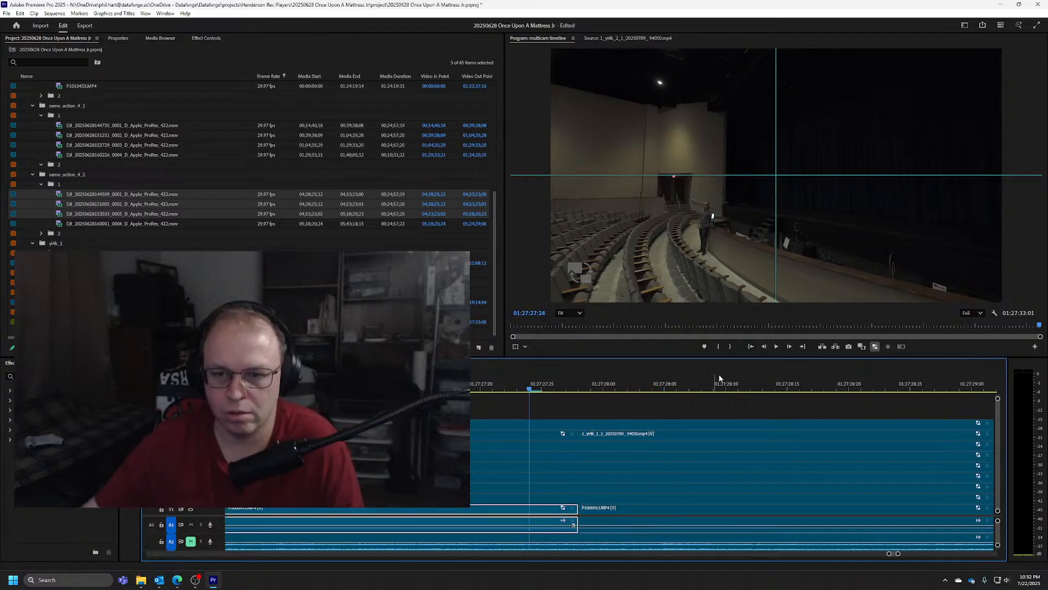
{"action": "scroll", "coordinate": [719, 384], "scroll_direction": "down", "scroll_amount": 10}
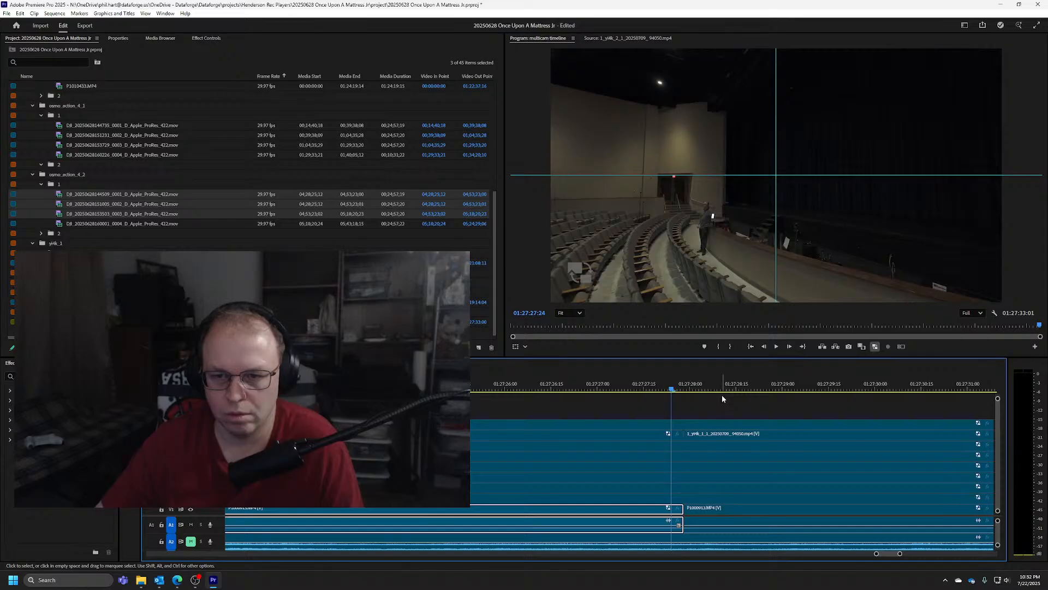
{"action": "key", "text": "ctrl+s"}
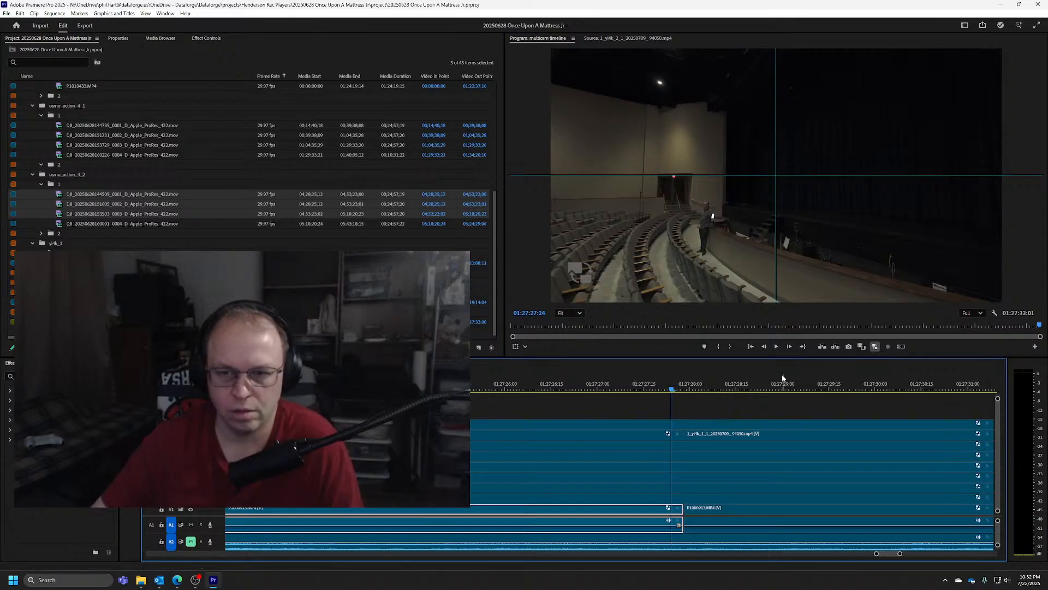
Step back and forth frame by frame through the V7 camera to its sync moment at 01:27:27:14
{"action": "key", "text": "Left"}
{"action": "key", "text": "Left"}
{"action": "key", "text": "Left"}
{"action": "key", "text": "Left"}
{"action": "key", "text": "Left"}
{"action": "key", "text": "Left"}
{"action": "key", "text": "Left"}
{"action": "key", "text": "Left"}
{"action": "key", "text": "Left"}
{"action": "key", "text": "Left"}
{"action": "key", "text": "Left"}
{"action": "key", "text": "Left"}
{"action": "key", "text": "Left"}
{"action": "key", "text": "Left"}
{"action": "key", "text": "Left"}
{"action": "key", "text": "Left"}
{"action": "key", "text": "Right"}
{"action": "key", "text": "Right"}
{"action": "key", "text": "Right"}
{"action": "key", "text": "Right"}
{"action": "key", "text": "Right"}
{"action": "key", "text": "Right"}
{"action": "key", "text": "Right"}
{"action": "key", "text": "Right"}
{"action": "key", "text": "Right"}
{"action": "key", "text": "Right"}
{"action": "key", "text": "Right"}
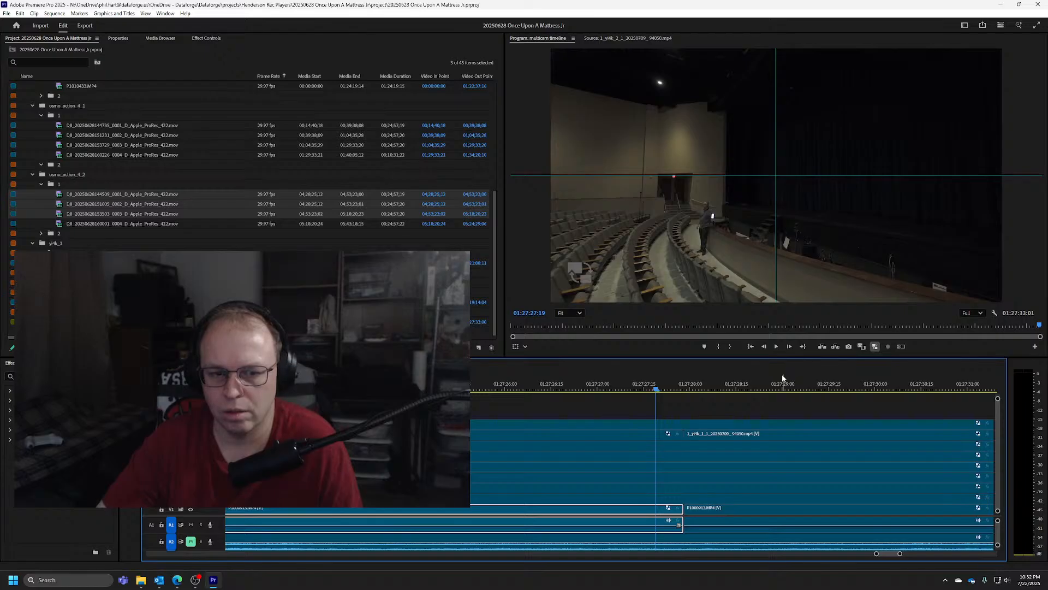
{"action": "key", "text": "Left"}
{"action": "key", "text": "Left"}
{"action": "key", "text": "Left"}
{"action": "key", "text": "Left"}
{"action": "key", "text": "Right"}
{"action": "key", "text": "Right"}
{"action": "key", "text": "Right"}
{"action": "key", "text": "Left"}
{"action": "key", "text": "Left"}
{"action": "key", "text": "Left"}
{"action": "key", "text": "Left"}
{"action": "key", "text": "Left"}
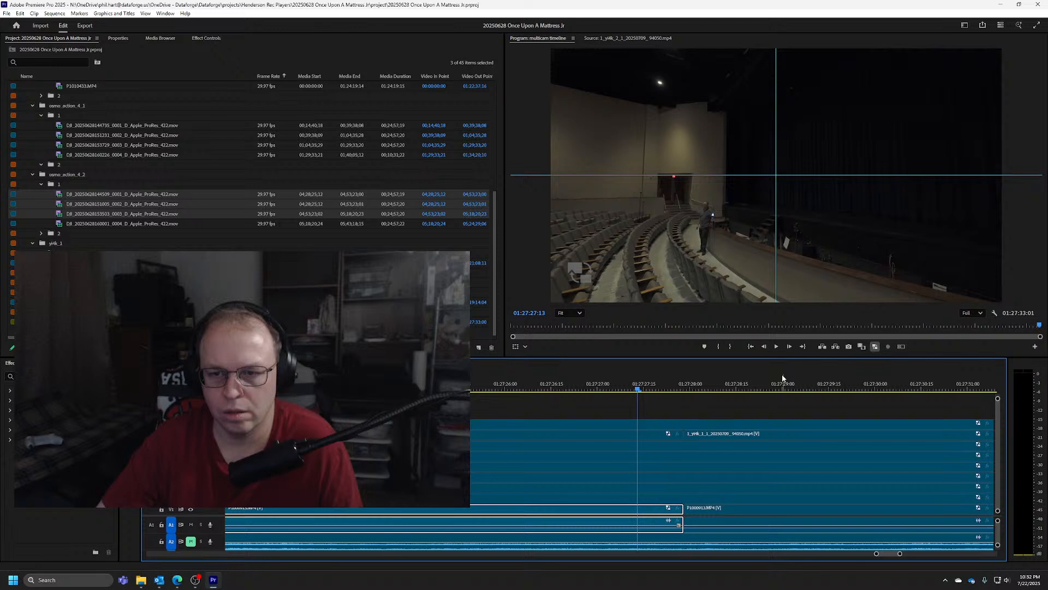
{"action": "key", "text": "Right"}
Split the V7 clip at 01:27:27:14 and shift both parts so that their cut lines up at 01:27:27:28
{"action": "key", "text": "c"}
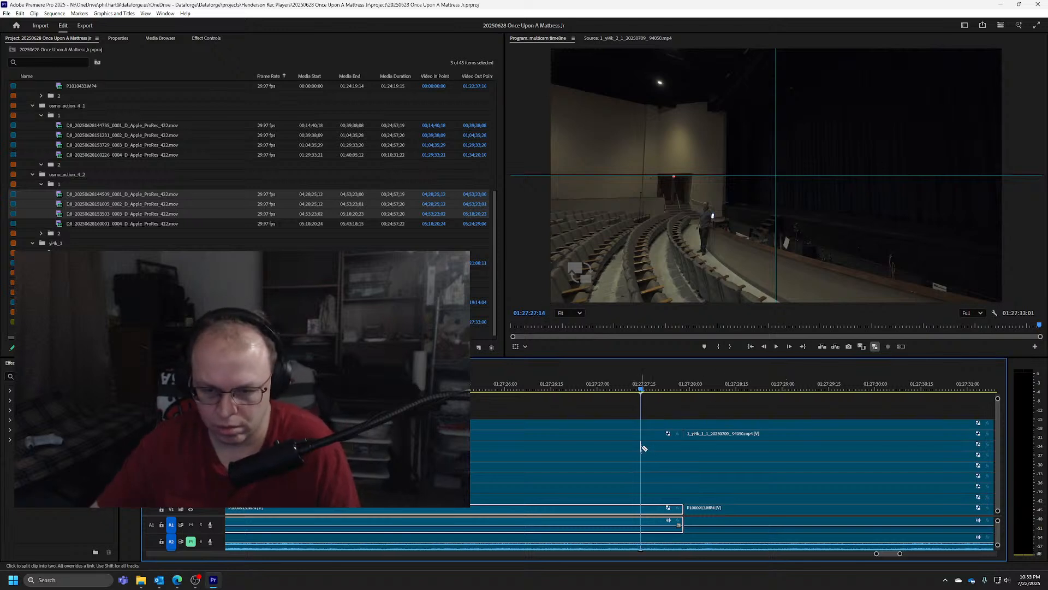
{"action": "left_click", "coordinate": [642, 448]}
{"action": "key", "text": "v"}
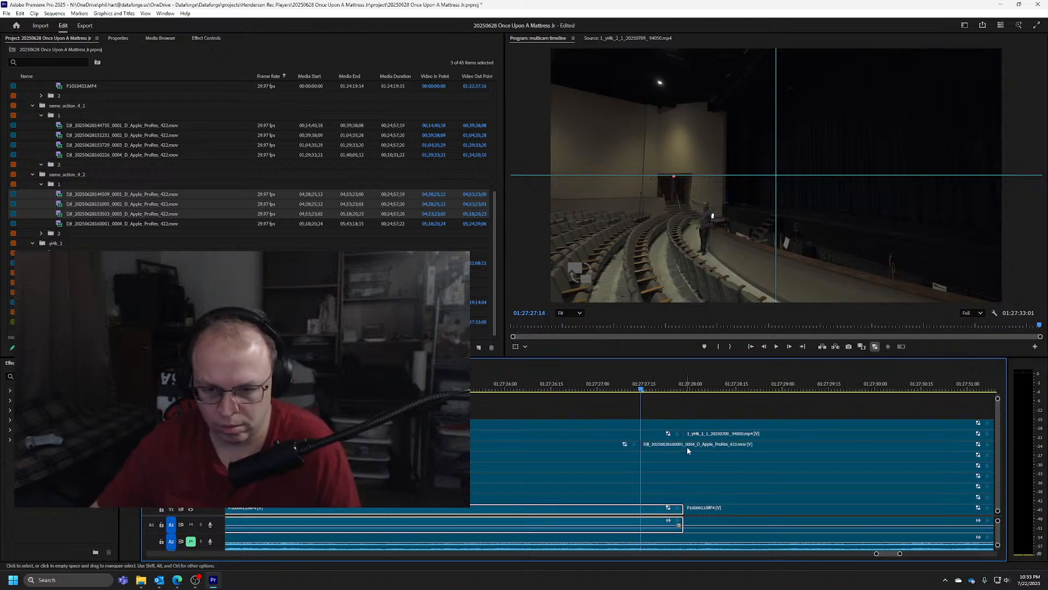
{"action": "left_click_drag", "start_coordinate": [686, 447], "coordinate": [726, 446]}
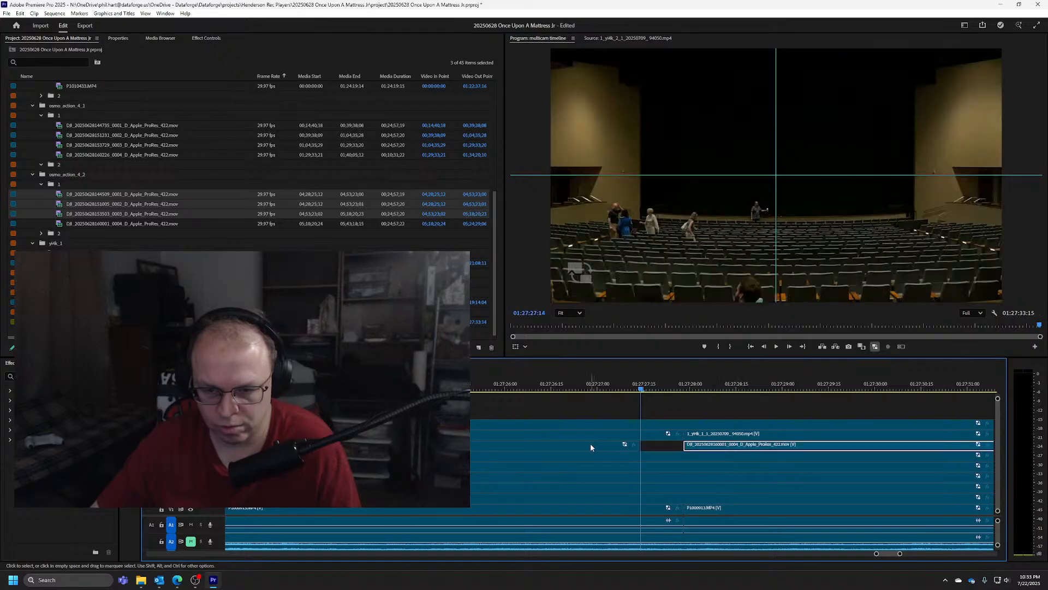
{"action": "left_click_drag", "start_coordinate": [590, 447], "coordinate": [632, 446]}
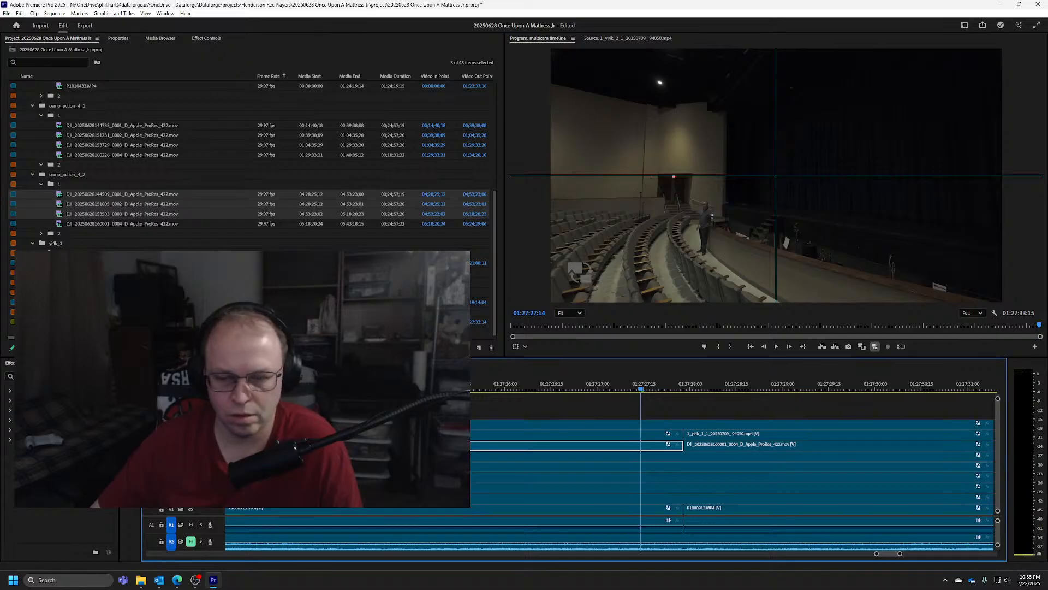
Toggle the track outputs to check the camera views one by one at 01:27:27:14, down to the V2 camera
{"action": "left_click", "coordinate": [190, 424]}
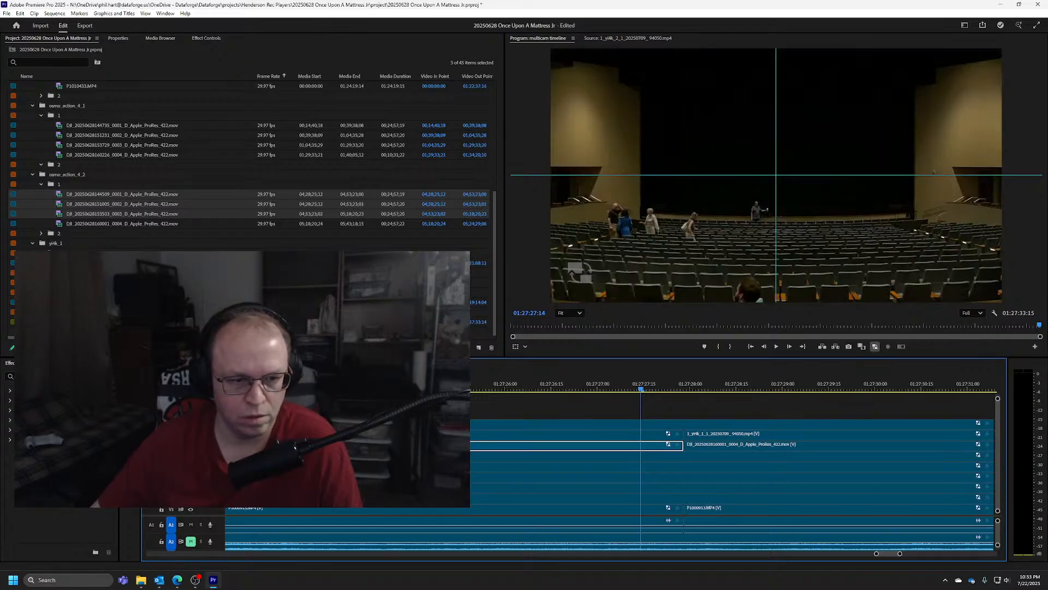
{"action": "left_click", "coordinate": [191, 434]}
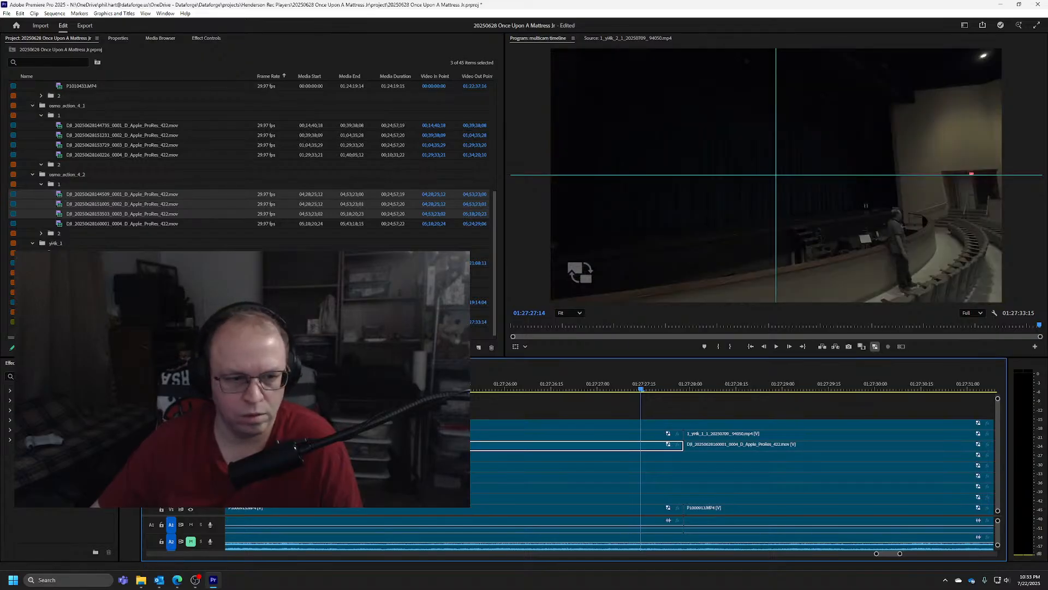
{"action": "left_click", "coordinate": [190, 445]}
{"action": "left_click", "coordinate": [191, 456]}
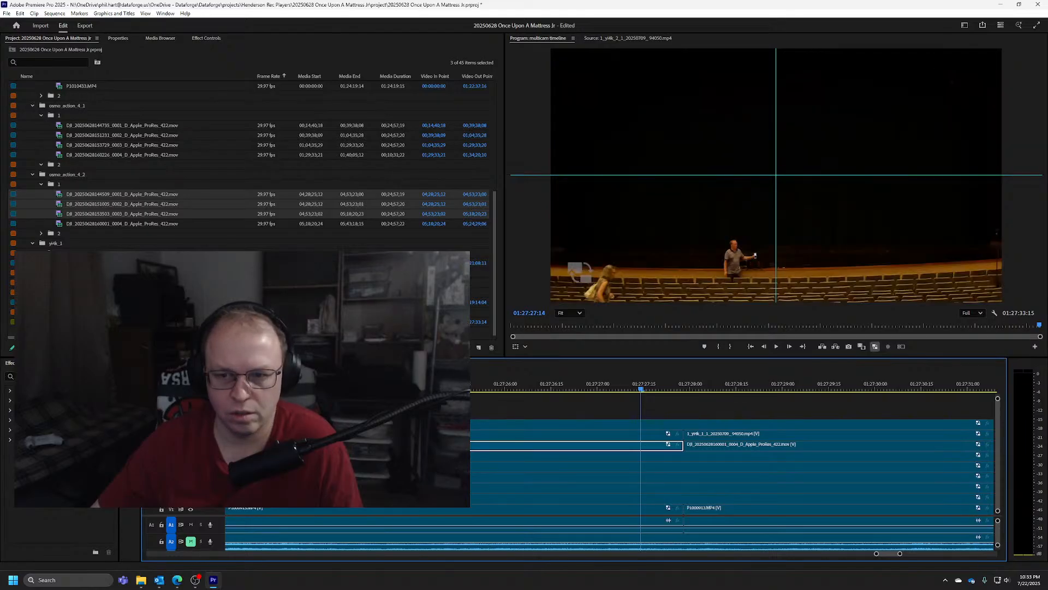
{"action": "left_click", "coordinate": [190, 467]}
{"action": "left_click", "coordinate": [191, 478]}
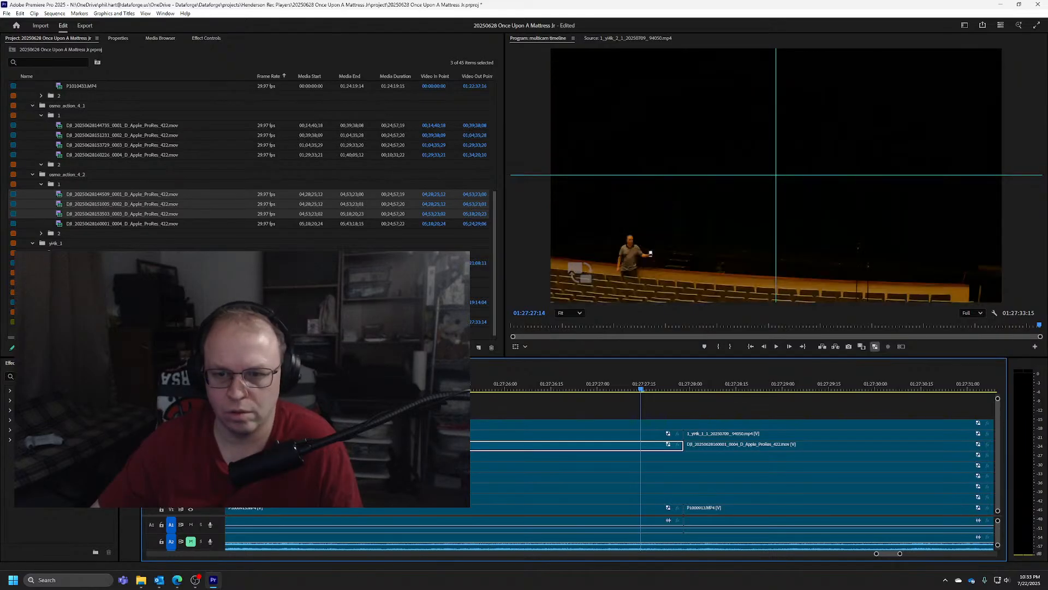
{"action": "left_click", "coordinate": [191, 488]}
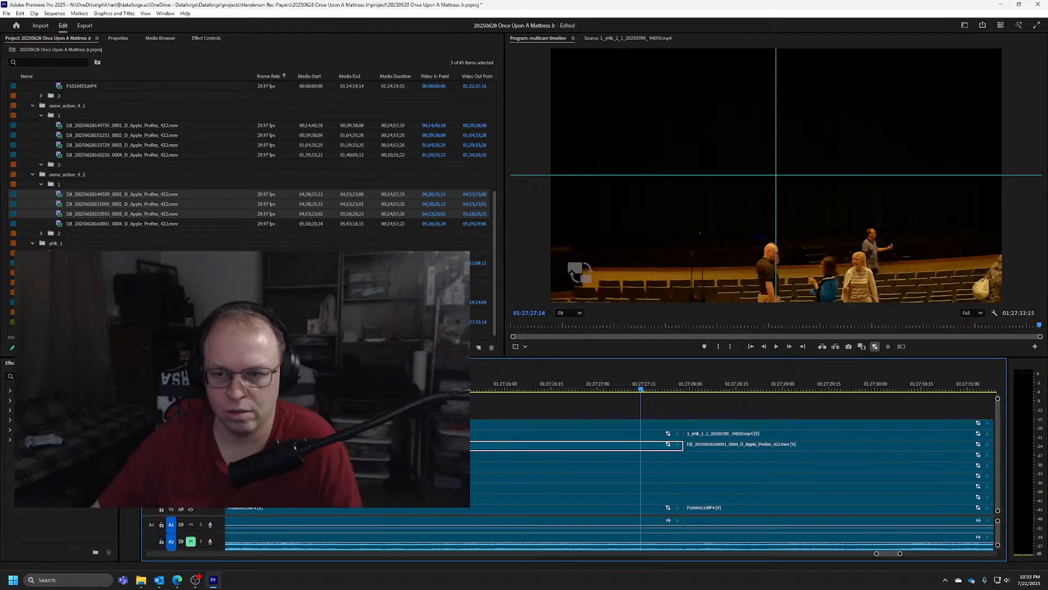
{"action": "left_click", "coordinate": [190, 487]}
{"action": "left_click", "coordinate": [190, 498]}
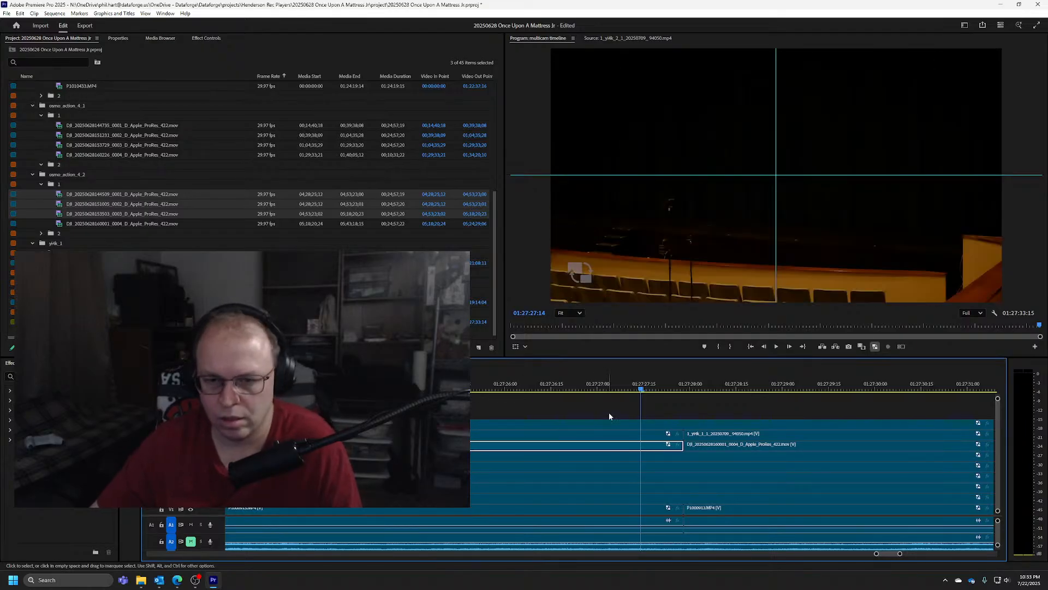
Scrub the V2 camera around the sync point and extend its clip with linked audio to end at 01:27:53:08
{"action": "left_click_drag", "start_coordinate": [643, 389], "coordinate": [853, 383]}
{"action": "left_click_drag", "start_coordinate": [776, 384], "coordinate": [497, 386]}
{"action": "scroll", "coordinate": [601, 444], "scroll_direction": "down", "scroll_amount": 5}
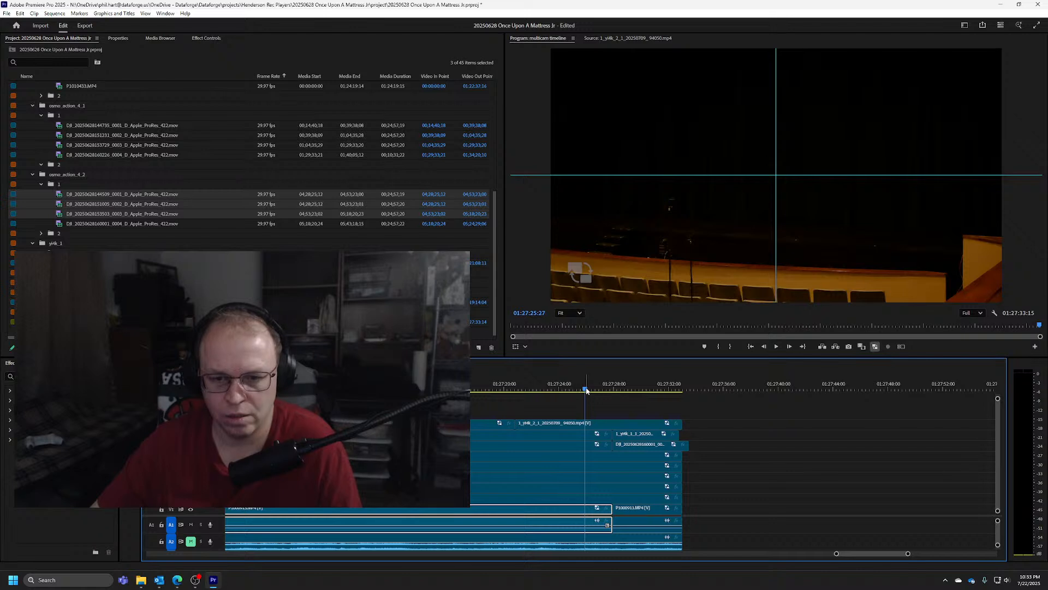
{"action": "left_click_drag", "start_coordinate": [582, 395], "coordinate": [632, 387]}
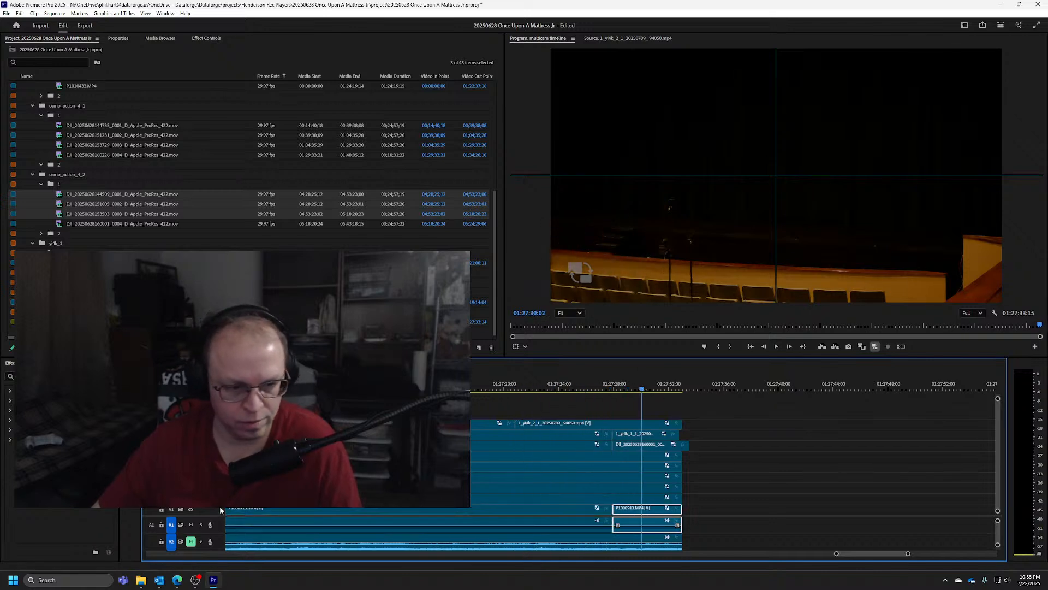
{"action": "left_click_drag", "start_coordinate": [682, 498], "coordinate": [959, 498]}
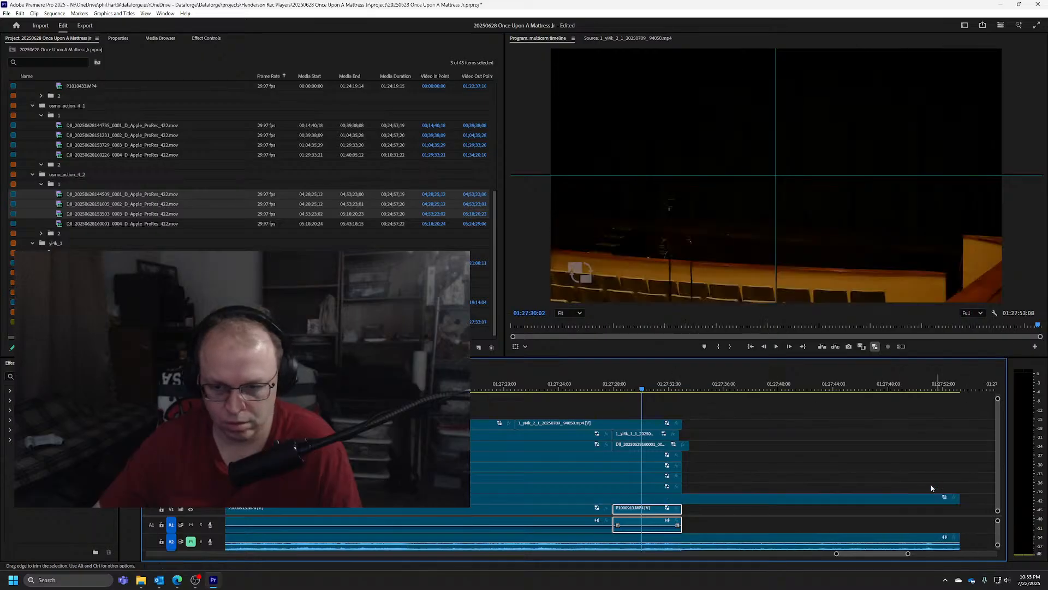
Scrub the added V2 footage to 01:27:51:20 and extend the clip with linked audio to end at 01:29:05:28
{"action": "left_click", "coordinate": [669, 389]}
{"action": "left_click_drag", "start_coordinate": [669, 389], "coordinate": [884, 385]}
{"action": "key", "text": "minus"}
{"action": "key", "text": "minus"}
{"action": "key", "text": "minus"}
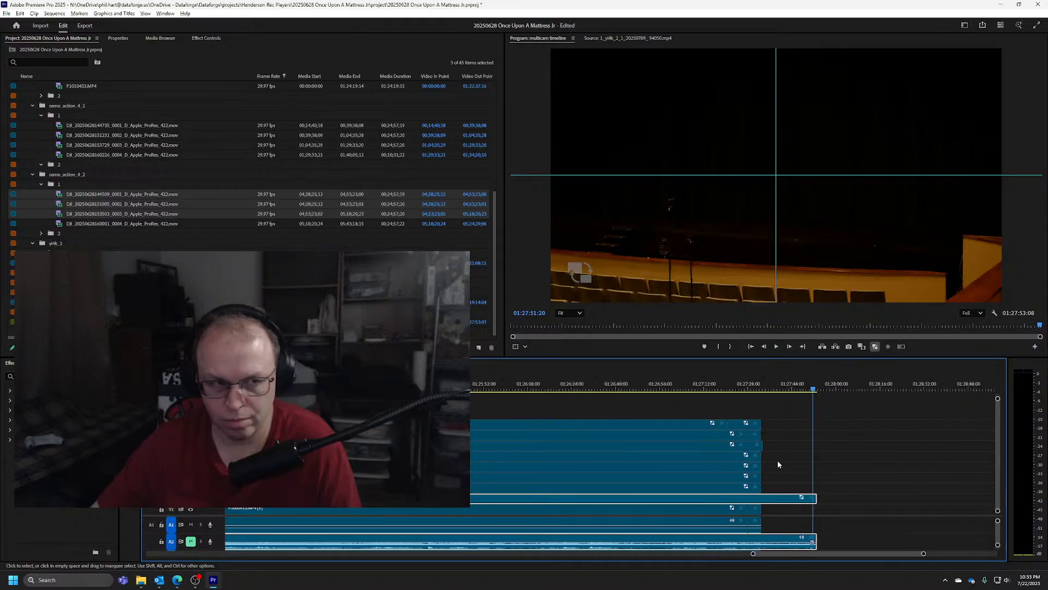
{"action": "left_click_drag", "start_coordinate": [789, 497], "coordinate": [948, 495]}
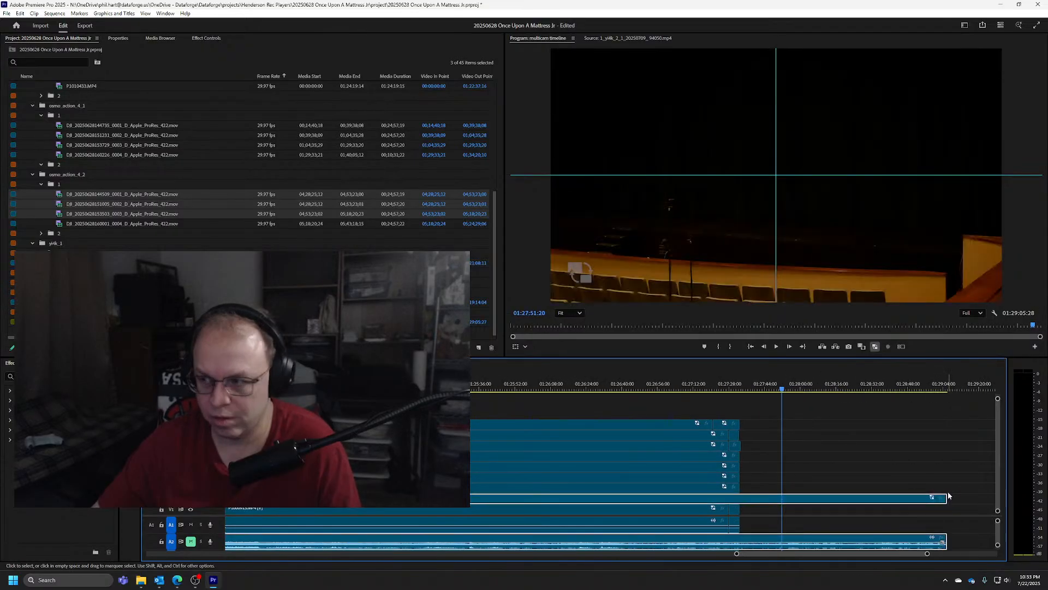
Extend the end of the V2 clip and its linked audio further, to 01:32:37:20
{"action": "key", "text": "minus"}
{"action": "key", "text": "minus"}
{"action": "key", "text": "minus"}
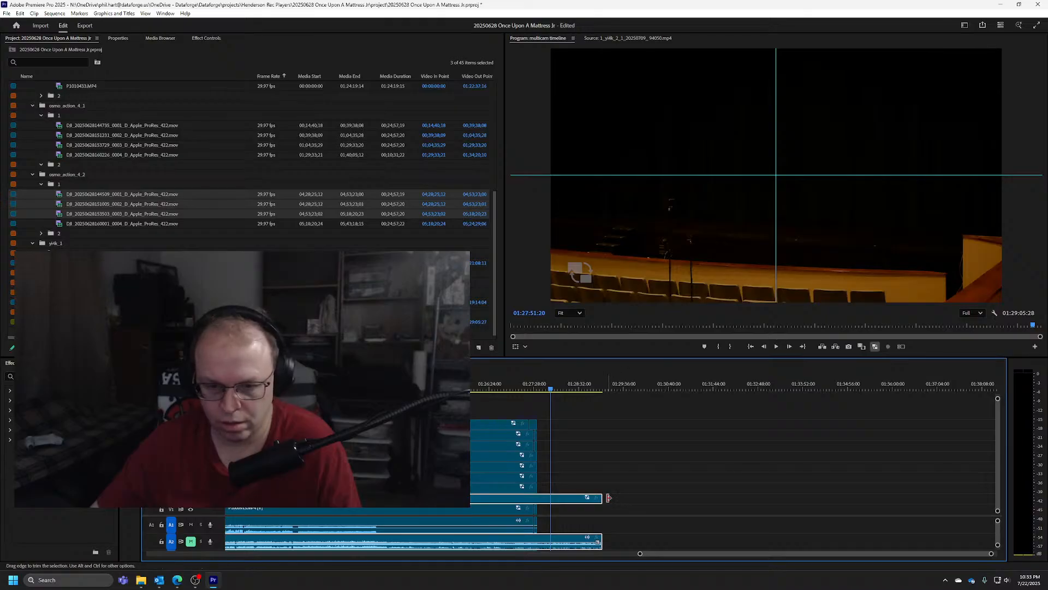
{"action": "left_click_drag", "start_coordinate": [606, 497], "coordinate": [753, 501]}
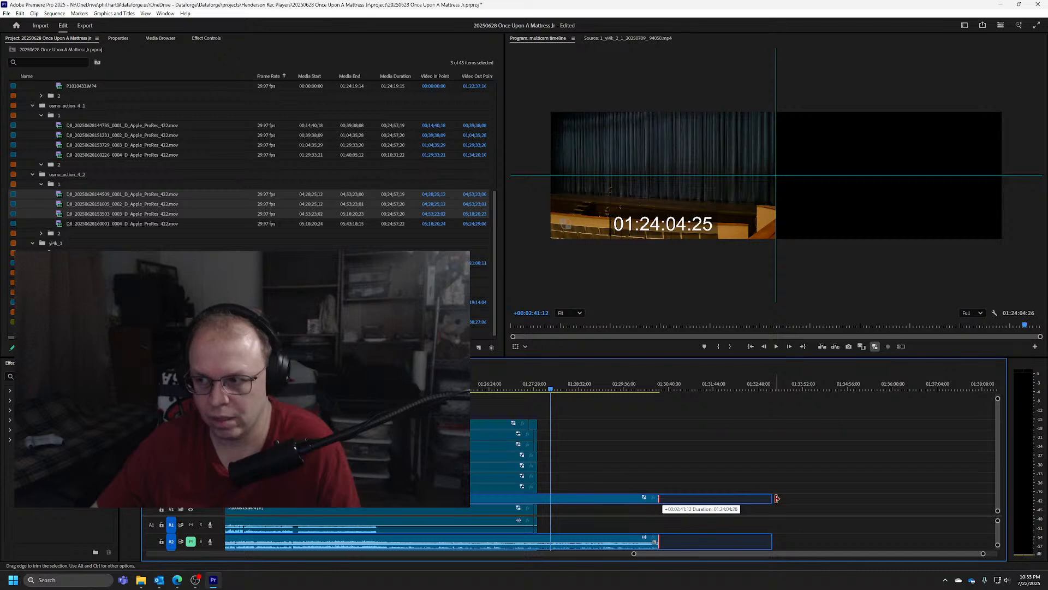
{"action": "left_click_drag", "start_coordinate": [777, 498], "coordinate": [834, 492]}
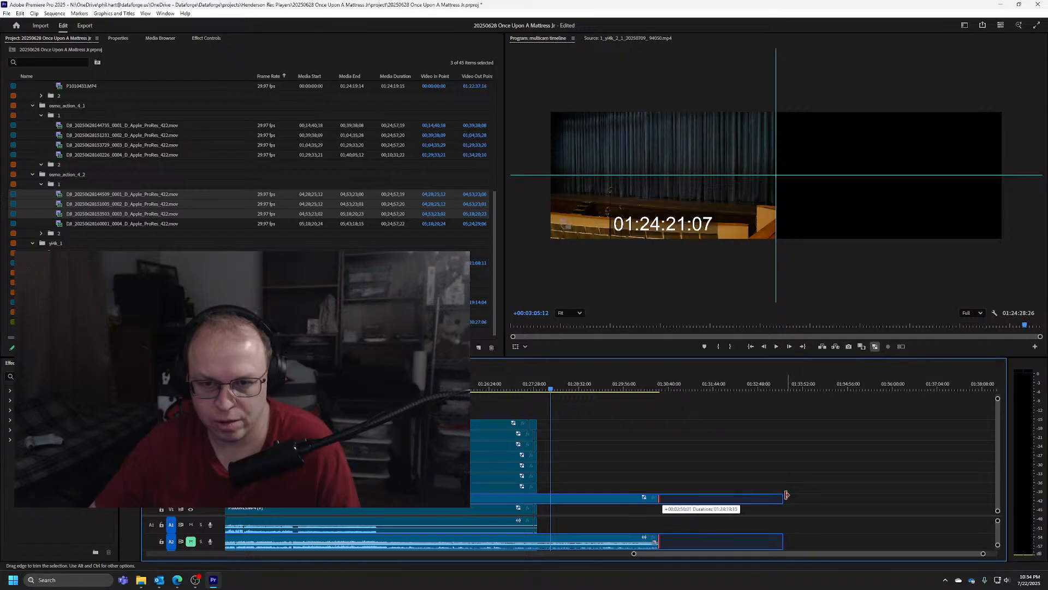
{"action": "mouse_move", "coordinate": [764, 497]}
{"action": "left_mouse_down"}
{"action": "mouse_move", "coordinate": [746, 496]}
{"action": "mouse_move", "coordinate": [753, 499]}
{"action": "left_mouse_up"}
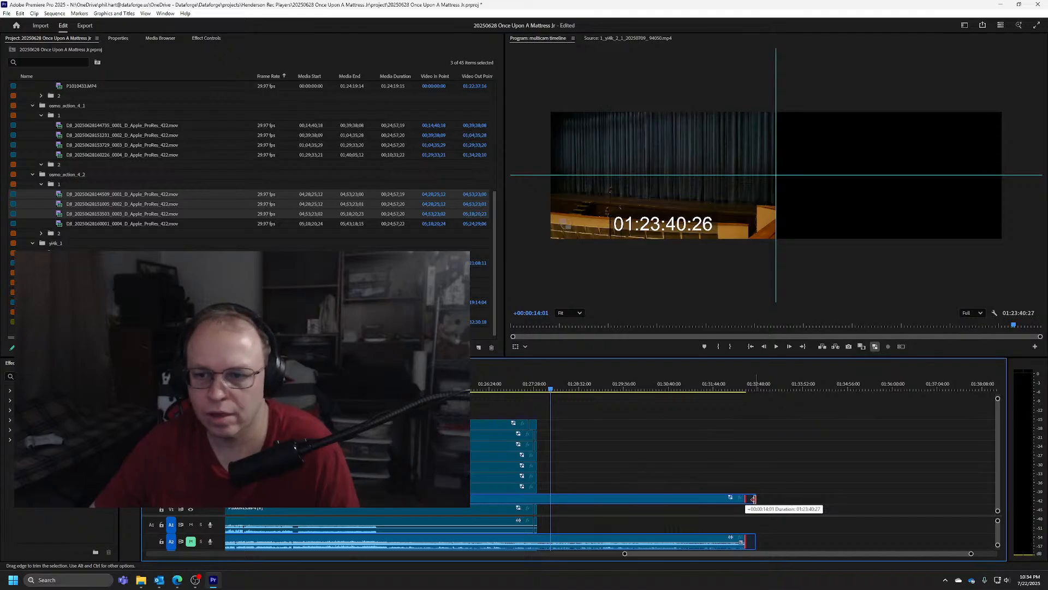
{"action": "mouse_move", "coordinate": [754, 499]}
{"action": "left_mouse_down"}
{"action": "mouse_move", "coordinate": [745, 498]}
{"action": "mouse_move", "coordinate": [775, 498]}
{"action": "mouse_move", "coordinate": [755, 500]}
{"action": "left_mouse_up"}
Check the V2 footage at 01:31:27:24 and adjust the clip's end with its linked audio to 01:32:41:05
{"action": "left_click_drag", "start_coordinate": [384, 389], "coordinate": [703, 387]}
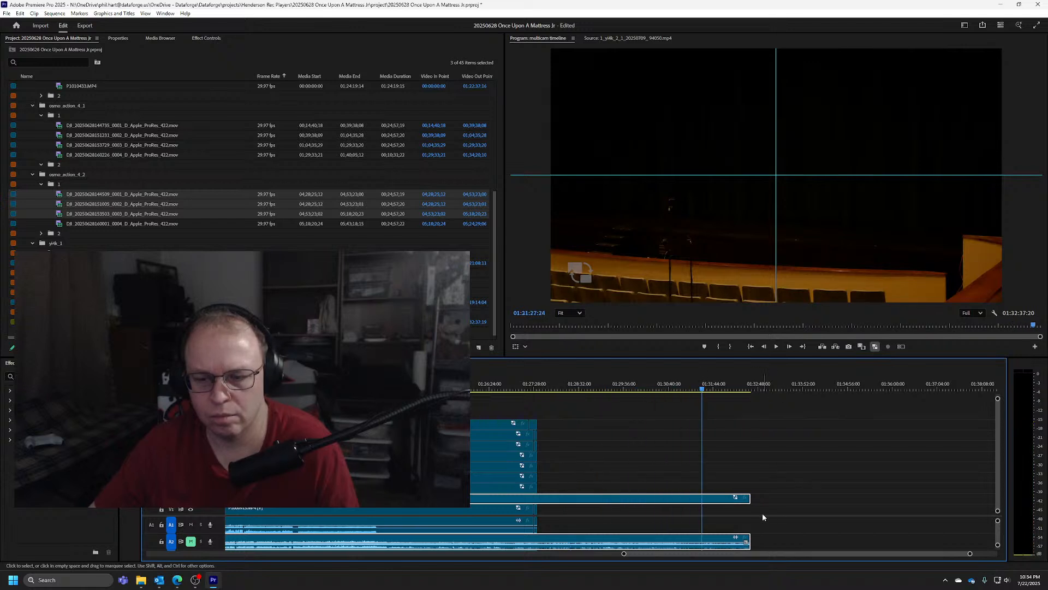
{"action": "left_click_drag", "start_coordinate": [749, 498], "coordinate": [743, 497]}
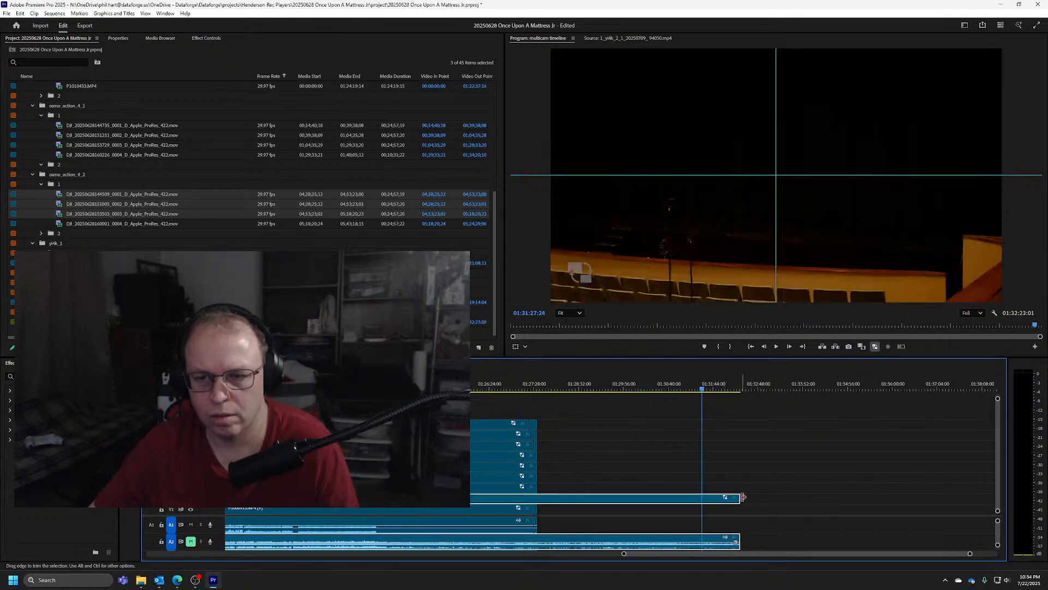
{"action": "left_click", "coordinate": [995, 313]}
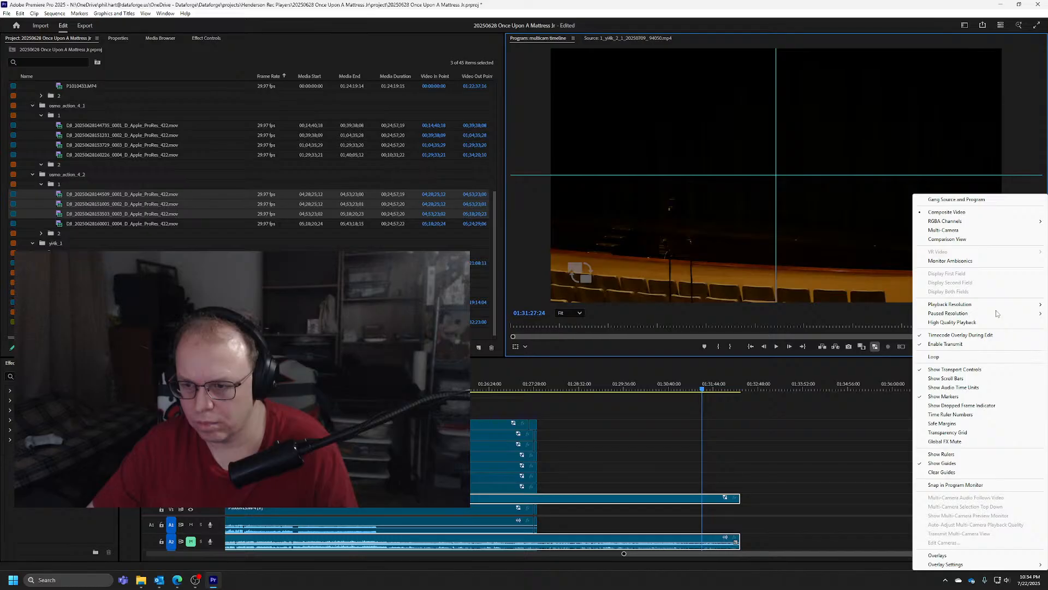
{"action": "mouse_move", "coordinate": [1001, 315]}
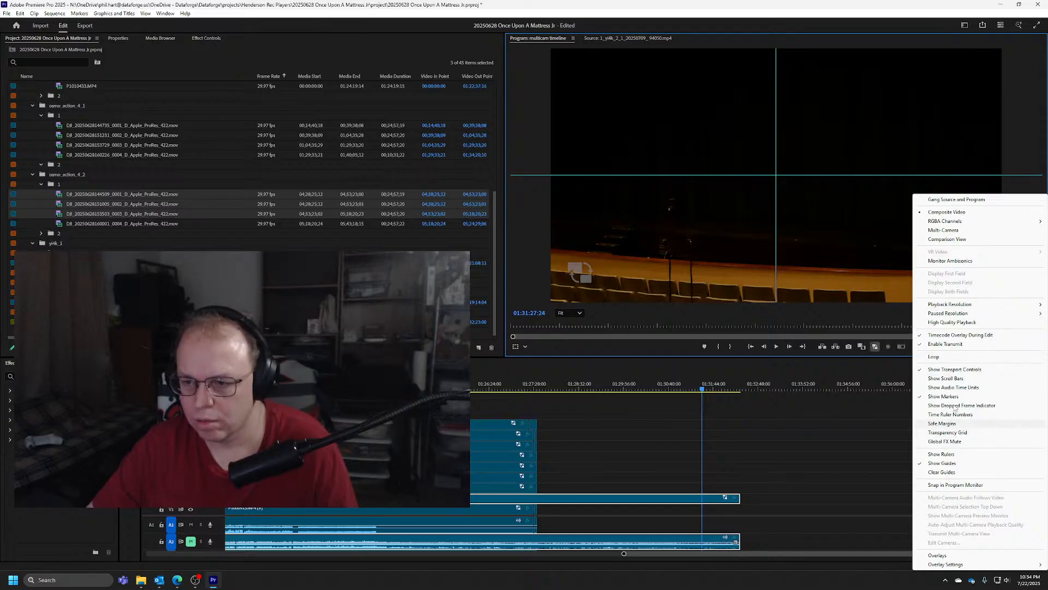
{"action": "left_click", "coordinate": [905, 4]}
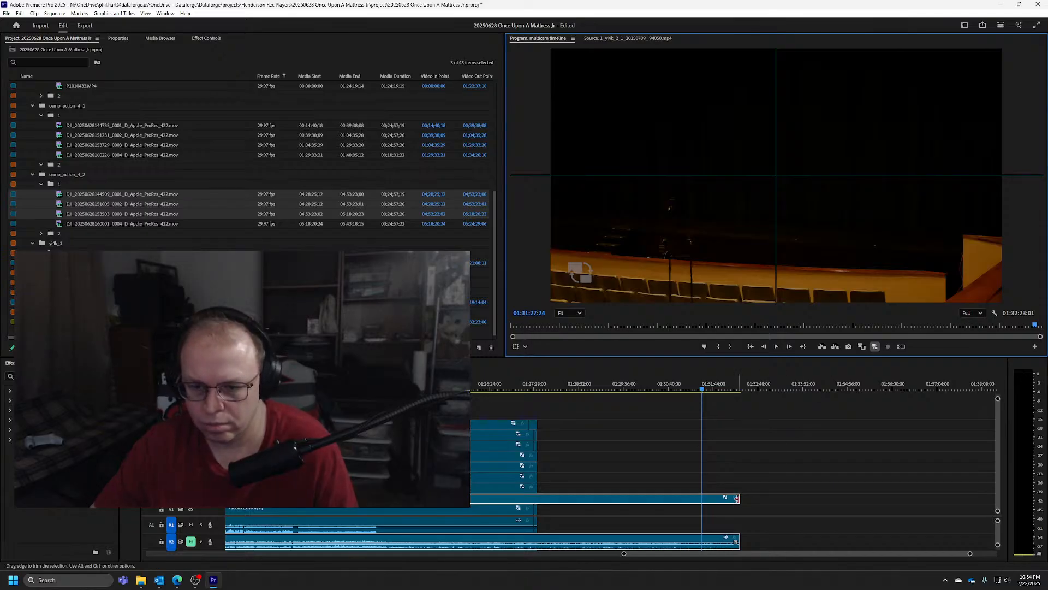
{"action": "left_click_drag", "start_coordinate": [740, 498], "coordinate": [746, 500]}
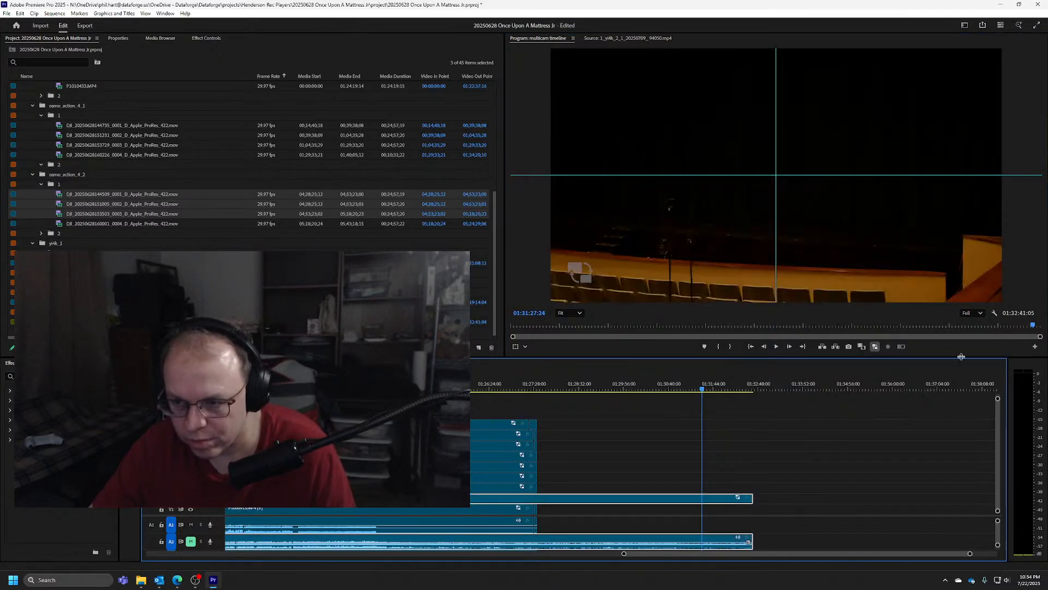
{"action": "left_click", "coordinate": [992, 313]}
{"action": "mouse_move", "coordinate": [996, 316]}
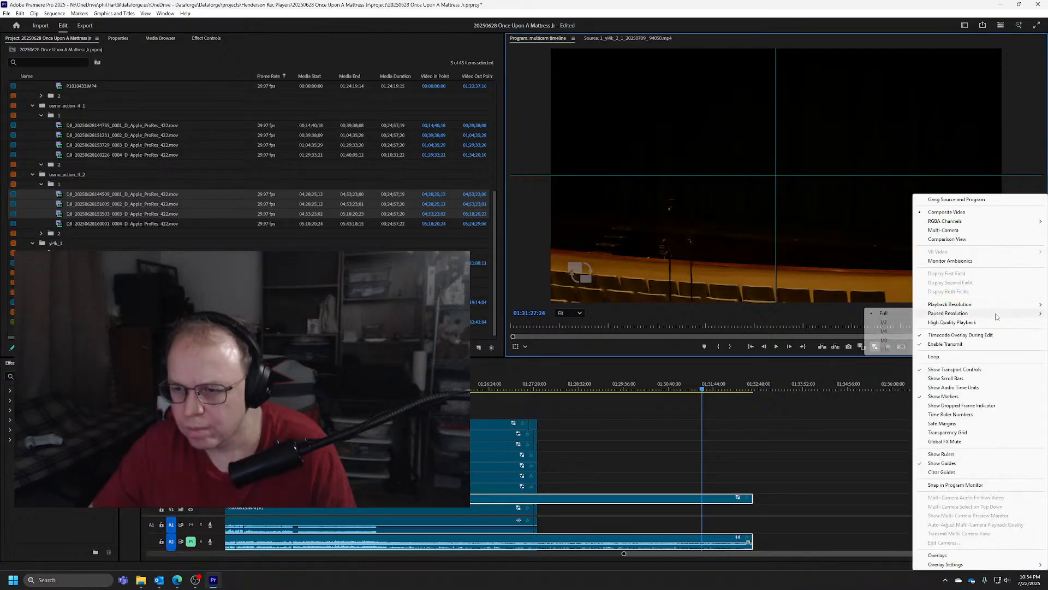
{"action": "left_click", "coordinate": [946, 83]}
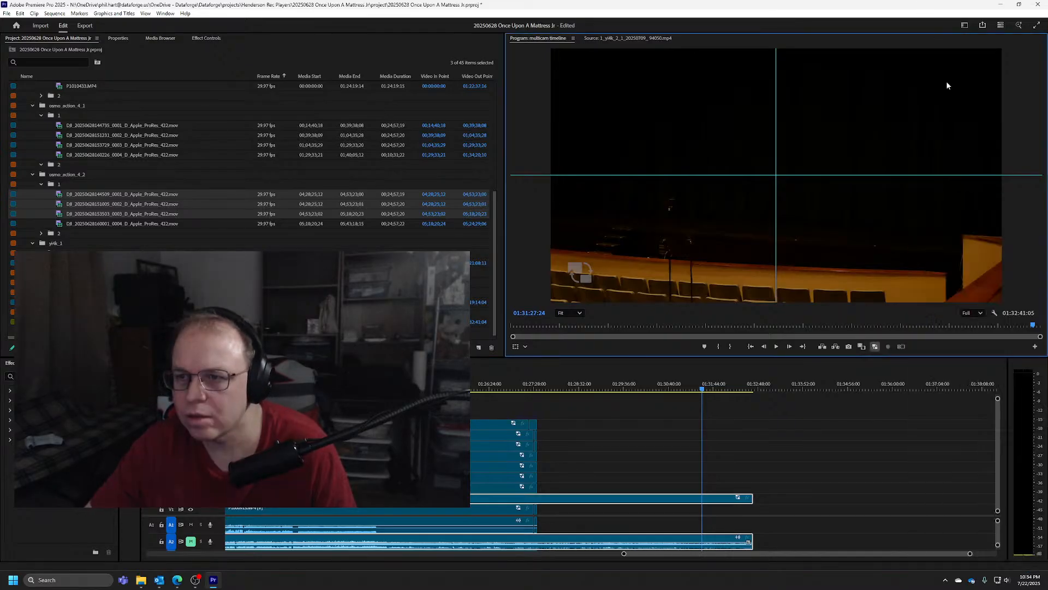
{"action": "left_click", "coordinate": [994, 313]}
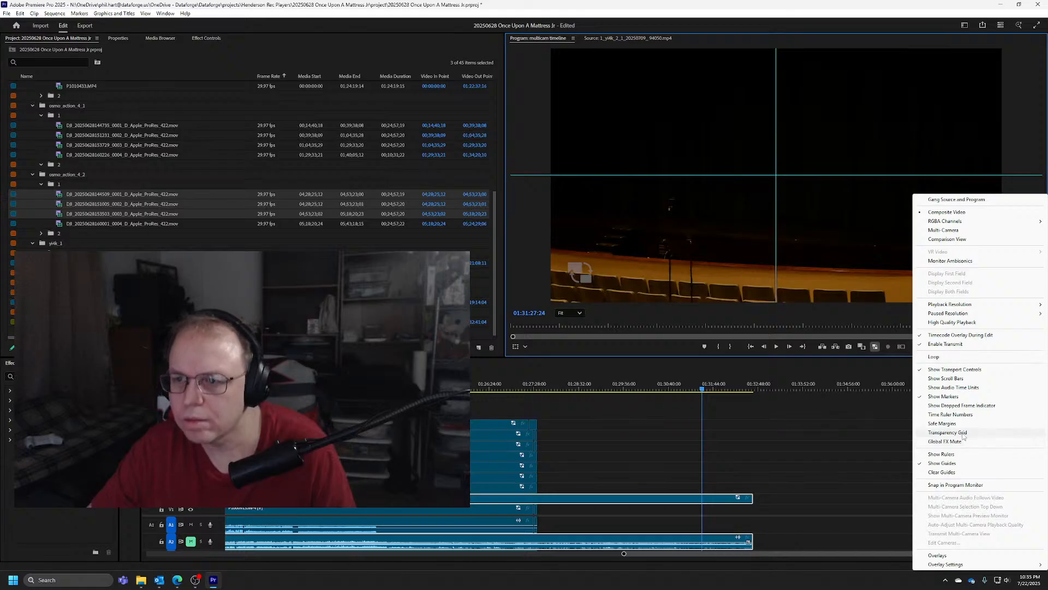
{"action": "left_click", "coordinate": [856, 4]}
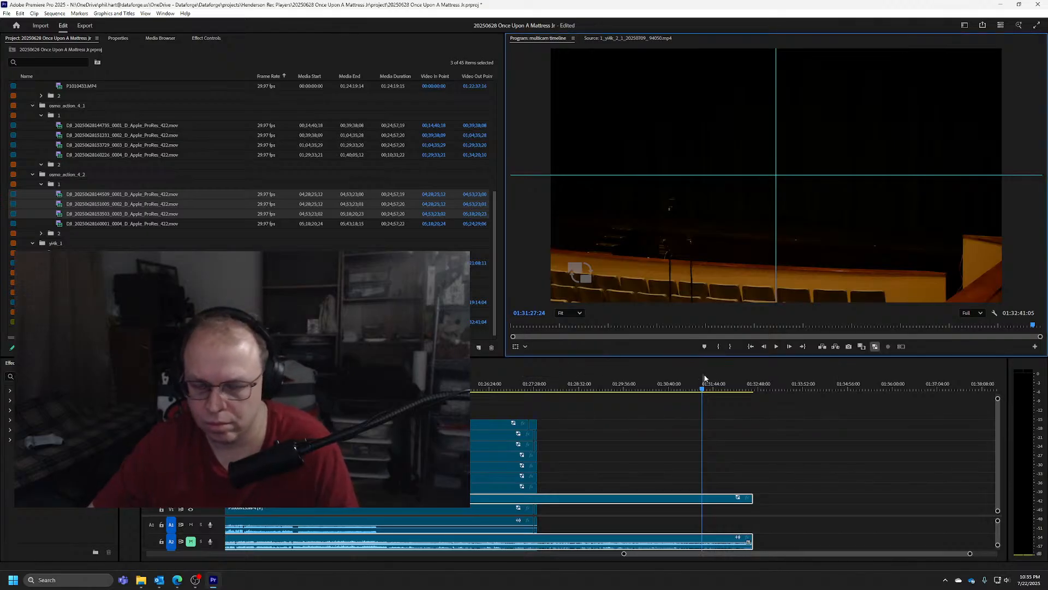
Step backward through the V2 footage from 01:30:31:20 to about 01:30:26, examining the people passing in front of the stage
{"action": "left_click_drag", "start_coordinate": [703, 388], "coordinate": [661, 369]}
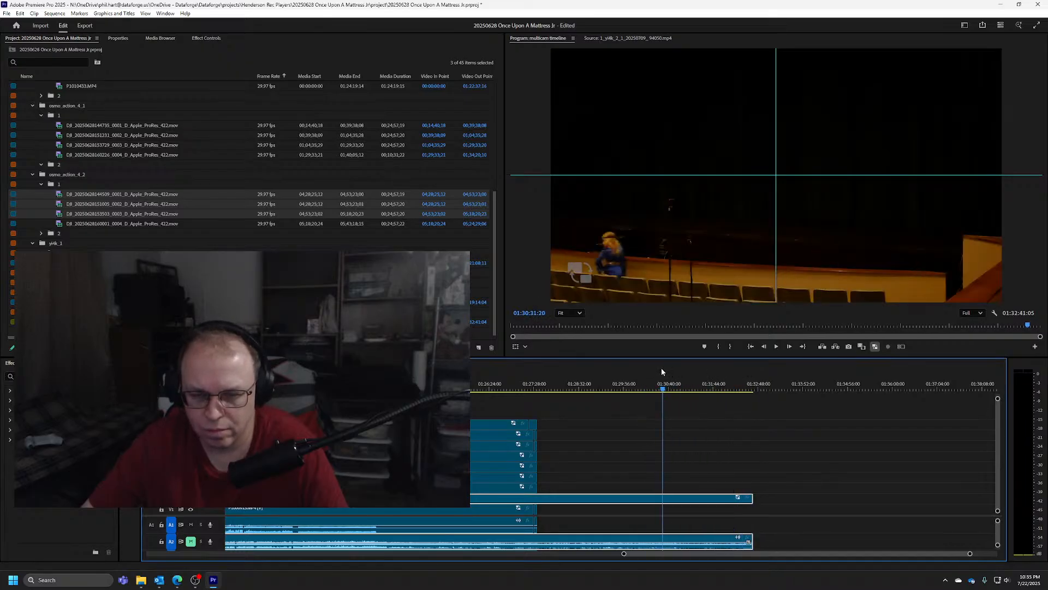
{"action": "key", "text": "Left"}
{"action": "key", "text": "Left"}
{"action": "key", "text": "Left"}
{"action": "key", "text": "Left"}
{"action": "key", "text": "Left"}
{"action": "key", "text": "Left"}
{"action": "key", "text": "Left"}
{"action": "key", "text": "Left"}
{"action": "key", "text": "Left"}
{"action": "key", "text": "Left"}
{"action": "key", "text": "Left"}
{"action": "key", "text": "Left"}
{"action": "key", "text": "Left"}
{"action": "key", "text": "Left"}
{"action": "key", "text": "Left"}
{"action": "key", "text": "Left"}
{"action": "key", "text": "Left"}
{"action": "key", "text": "Left"}
{"action": "key", "text": "Left"}
{"action": "key", "text": "Left"}
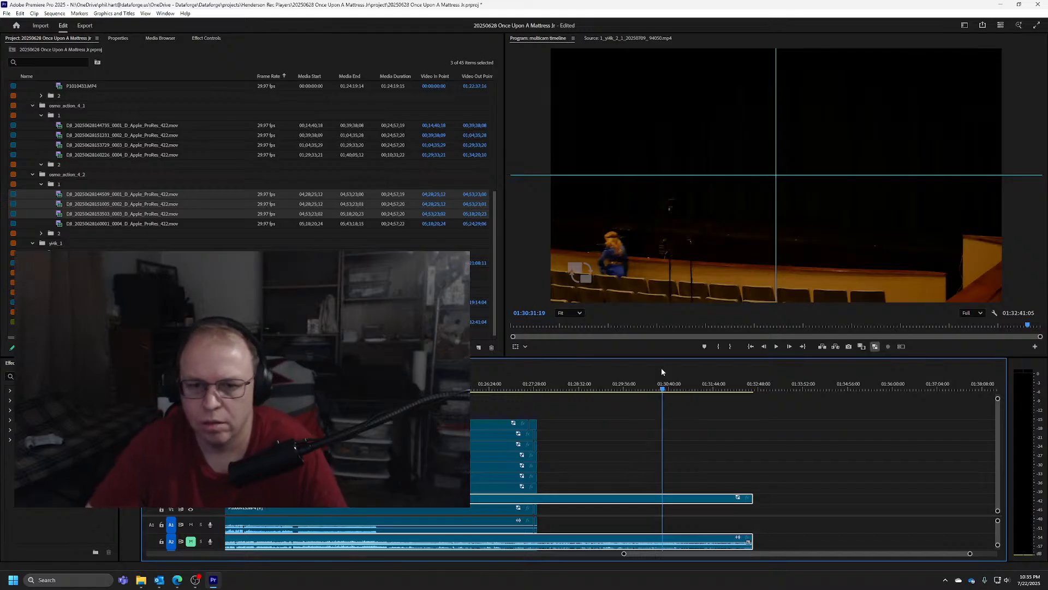
{"action": "key", "text": "Left"}
{"action": "key", "text": "Left"}
{"action": "key", "text": "Left"}
{"action": "key", "text": "Left"}
{"action": "key", "text": "Left"}
{"action": "key", "text": "Left"}
{"action": "key", "text": "Left"}
{"action": "key", "text": "Left"}
{"action": "key", "text": "Left"}
{"action": "key", "text": "Left"}
{"action": "key", "text": "Left"}
{"action": "key", "text": "Left"}
{"action": "key", "text": "Left"}
{"action": "key", "text": "Left"}
{"action": "key", "text": "Left"}
{"action": "key", "text": "Left"}
{"action": "key", "text": "Left"}
{"action": "key", "text": "Left"}
{"action": "key", "text": "Left"}
{"action": "key", "text": "Left"}
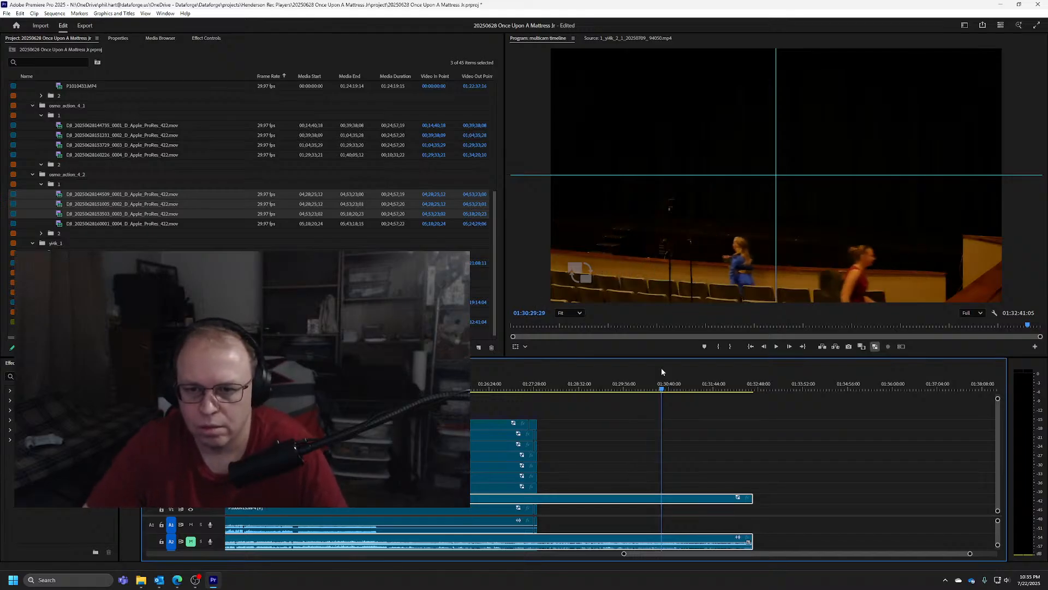
{"action": "key", "text": "Left"}
{"action": "key", "text": "Left"}
{"action": "key", "text": "Left"}
{"action": "key", "text": "Left"}
{"action": "key", "text": "Left"}
{"action": "key", "text": "Left"}
{"action": "key", "text": "Left"}
{"action": "key", "text": "Left"}
{"action": "key", "text": "Left"}
{"action": "key", "text": "Left"}
{"action": "key", "text": "Left"}
{"action": "key", "text": "Left"}
{"action": "key", "text": "Left"}
{"action": "key", "text": "Left"}
{"action": "key", "text": "Left"}
{"action": "key", "text": "Left"}
{"action": "key", "text": "Left"}
{"action": "key", "text": "Left"}
{"action": "key", "text": "Left"}
{"action": "key", "text": "Left"}
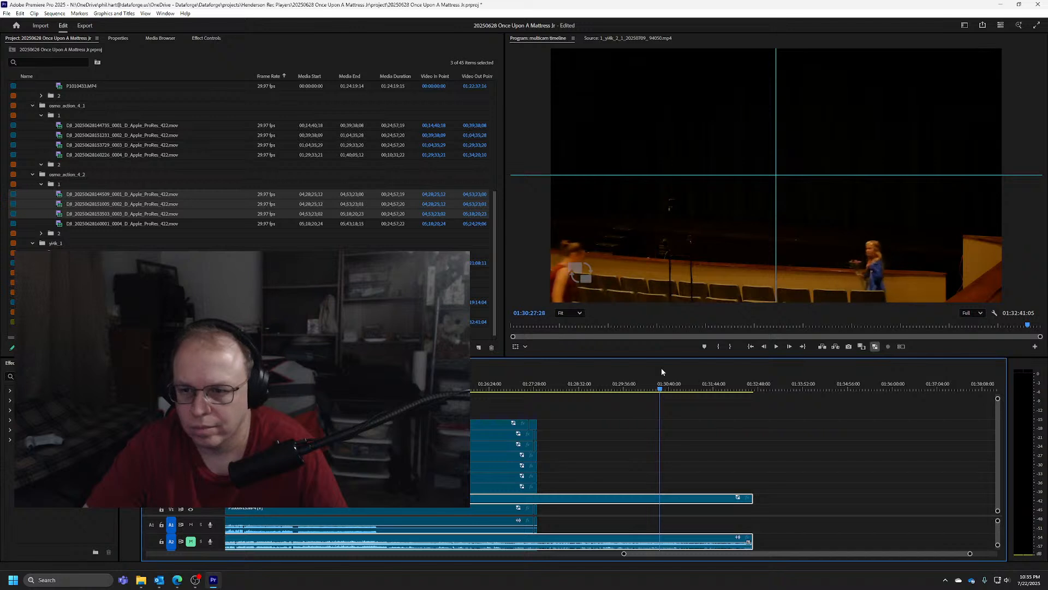
{"action": "key", "text": "Left"}
{"action": "key", "text": "Left"}
{"action": "key", "text": "Left"}
{"action": "key", "text": "Left"}
{"action": "key", "text": "Left"}
{"action": "key", "text": "Left"}
{"action": "key", "text": "Left"}
{"action": "key", "text": "Left"}
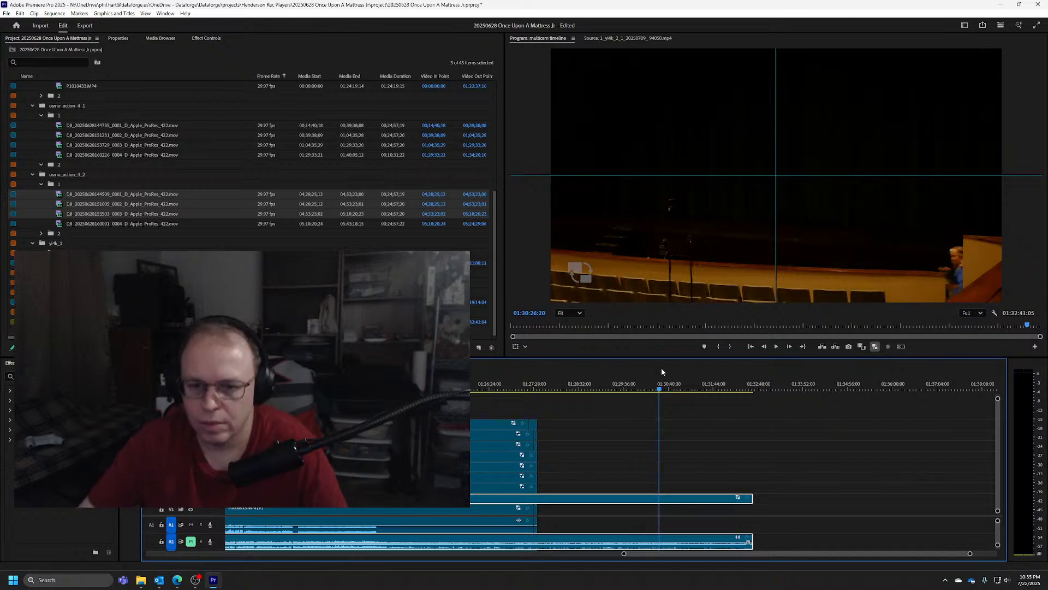
Play and scrub the V2 footage in sections from about 01:28:00 to 01:32:12 to check the activity in front of the stage
{"action": "left_click_drag", "start_coordinate": [659, 390], "coordinate": [555, 382]}
{"action": "key", "text": "space"}
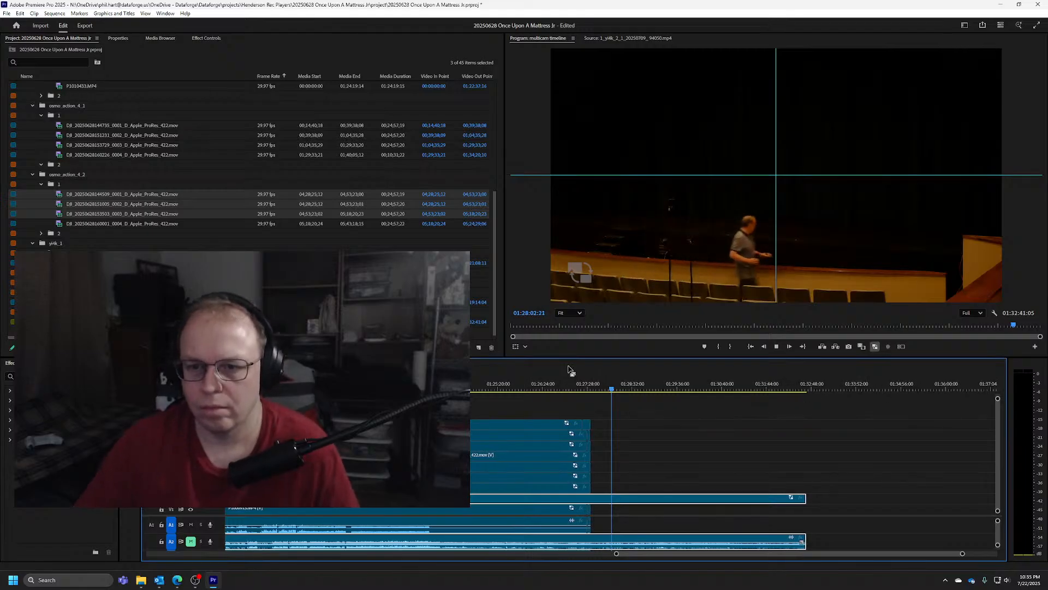
{"action": "left_click", "coordinate": [613, 391]}
{"action": "left_click_drag", "start_coordinate": [612, 391], "coordinate": [711, 388]}
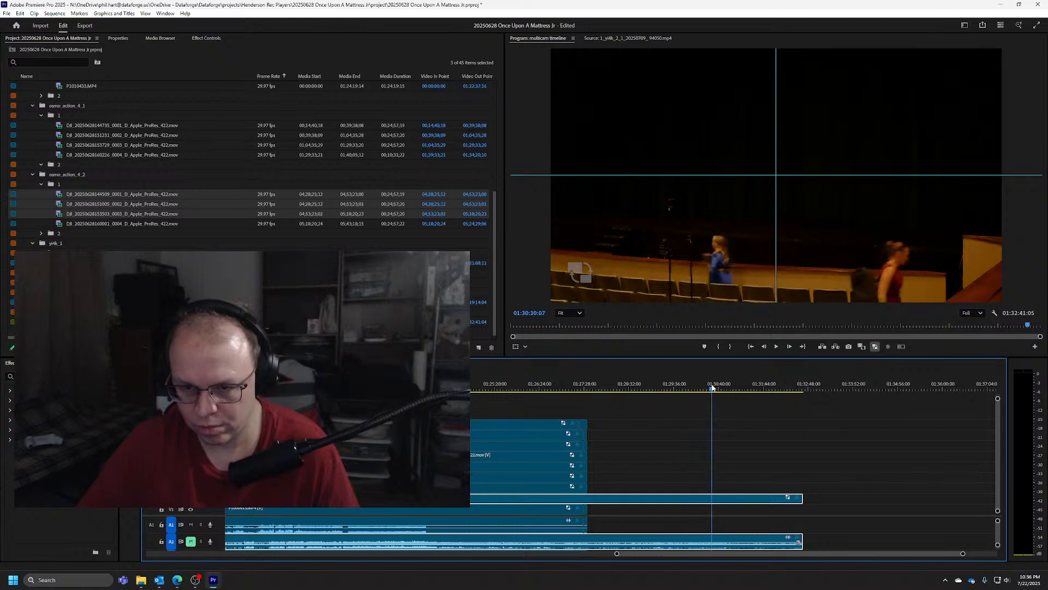
{"action": "key", "text": "space"}
{"action": "scroll", "coordinate": [704, 396], "scroll_direction": "down", "scroll_amount": 3}
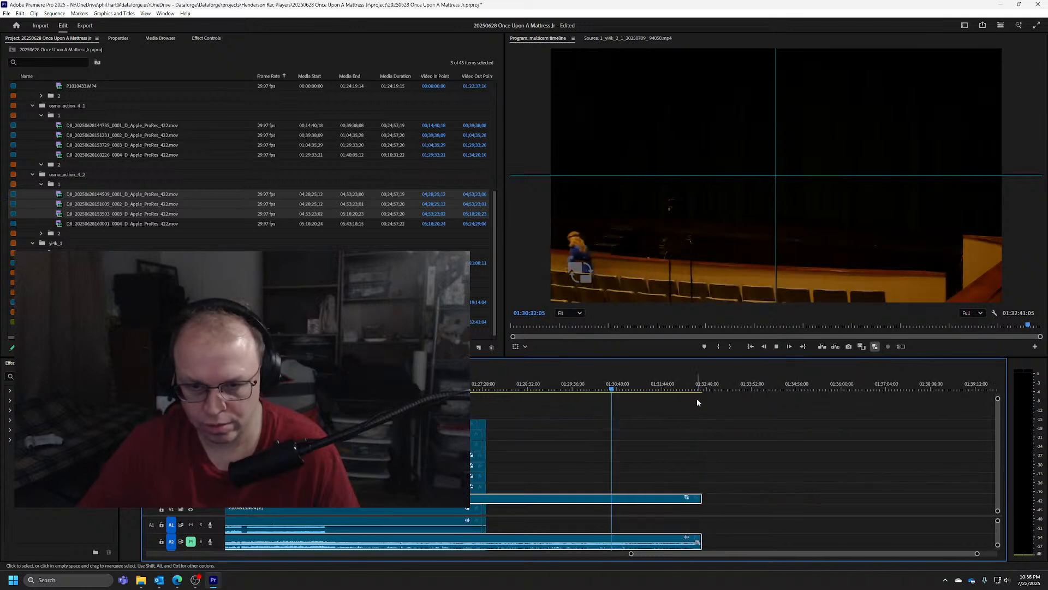
{"action": "key", "text": "space"}
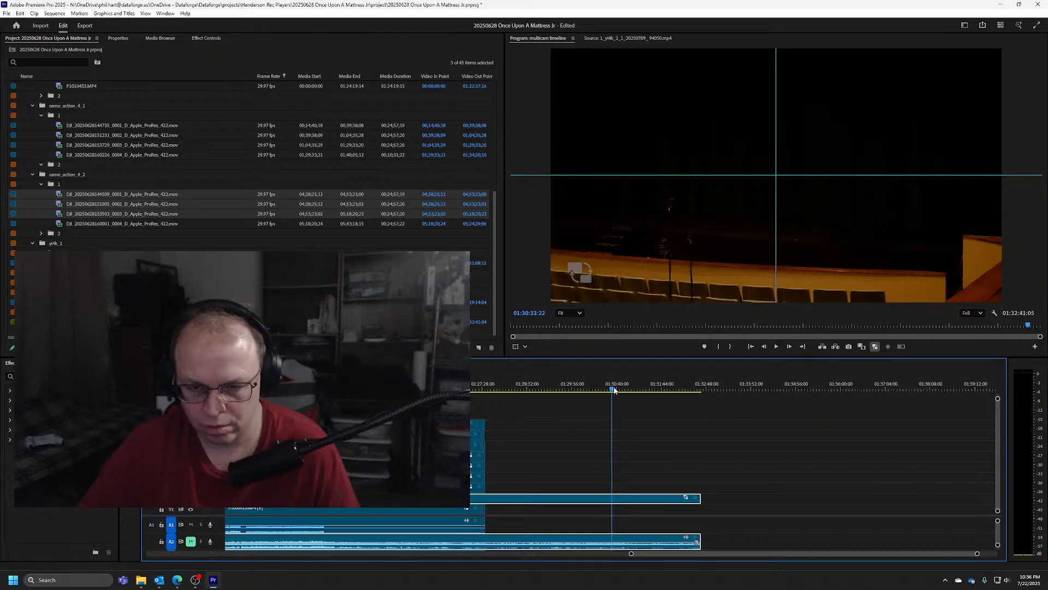
{"action": "left_click_drag", "start_coordinate": [614, 390], "coordinate": [684, 393]}
{"action": "key", "text": "space"}
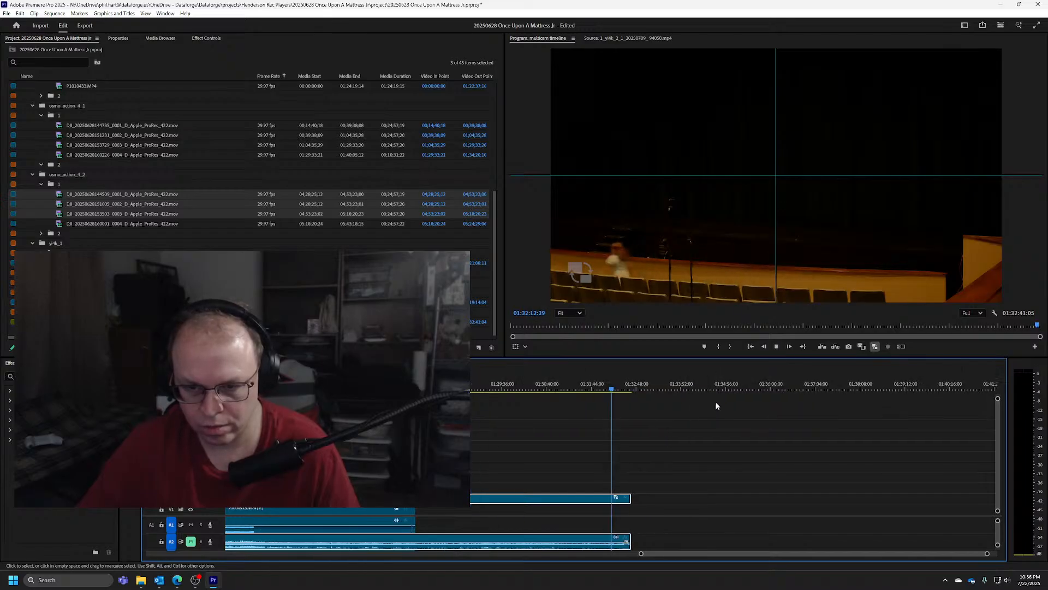
Locate the frame where the stage lighting changes and trim the V2 clip with linked audio to end at 01:32:31:11
{"action": "left_click", "coordinate": [617, 389]}
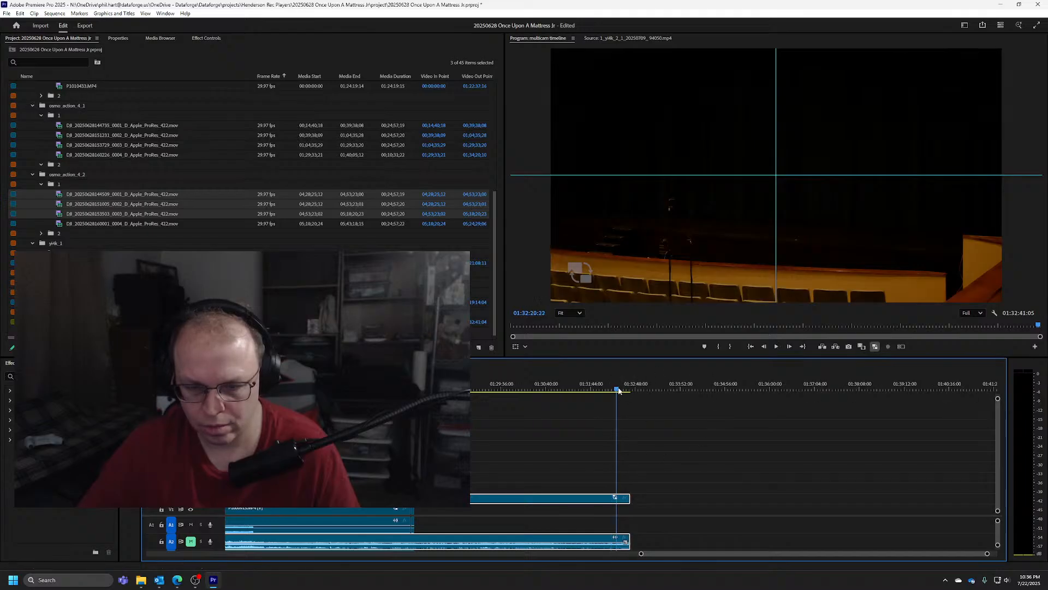
{"action": "left_click_drag", "start_coordinate": [618, 390], "coordinate": [627, 392]}
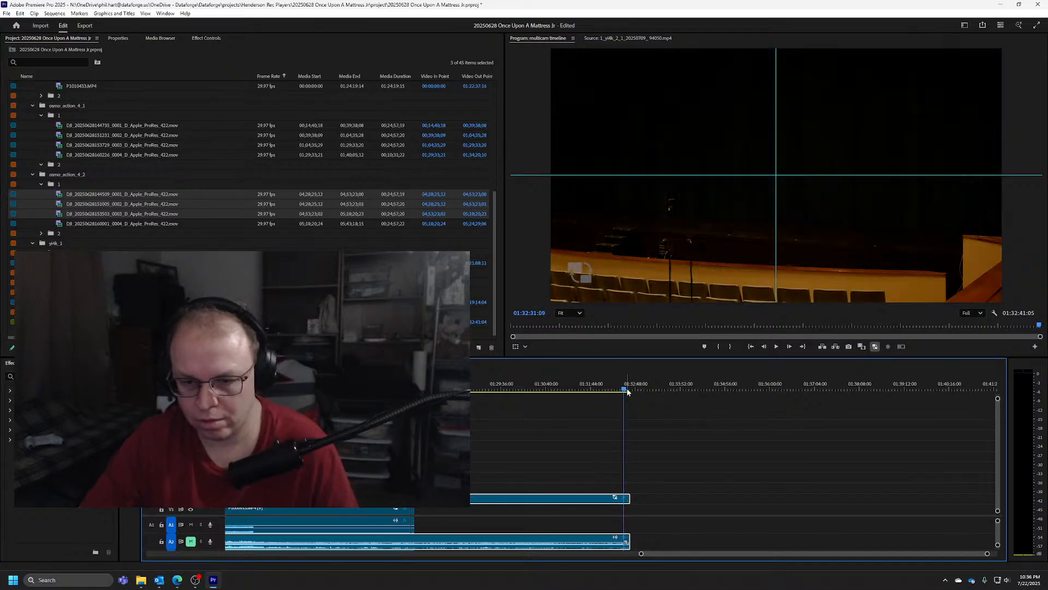
{"action": "key", "text": "space"}
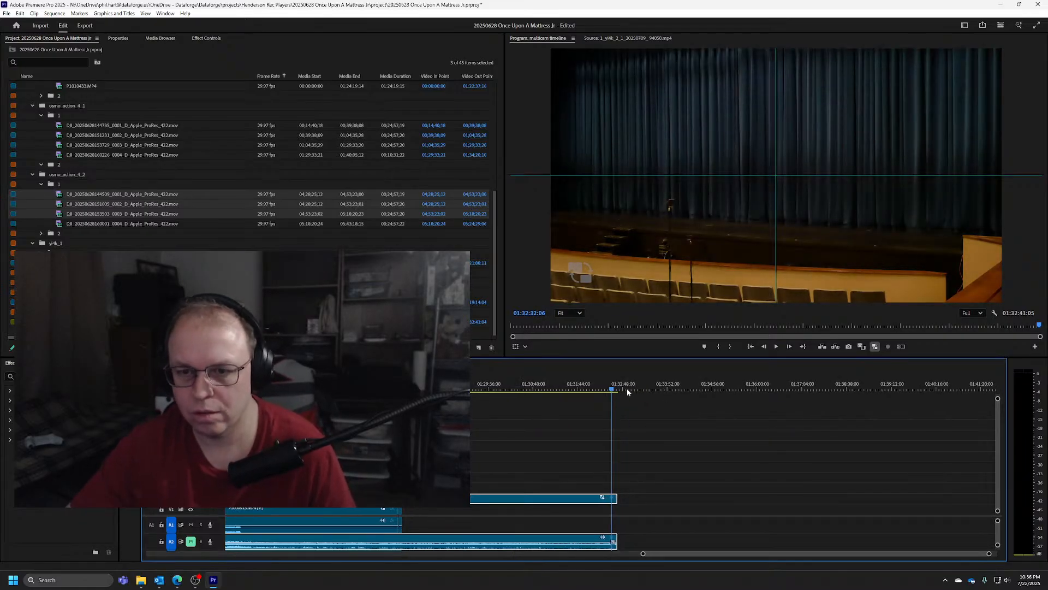
{"action": "key", "text": "space"}
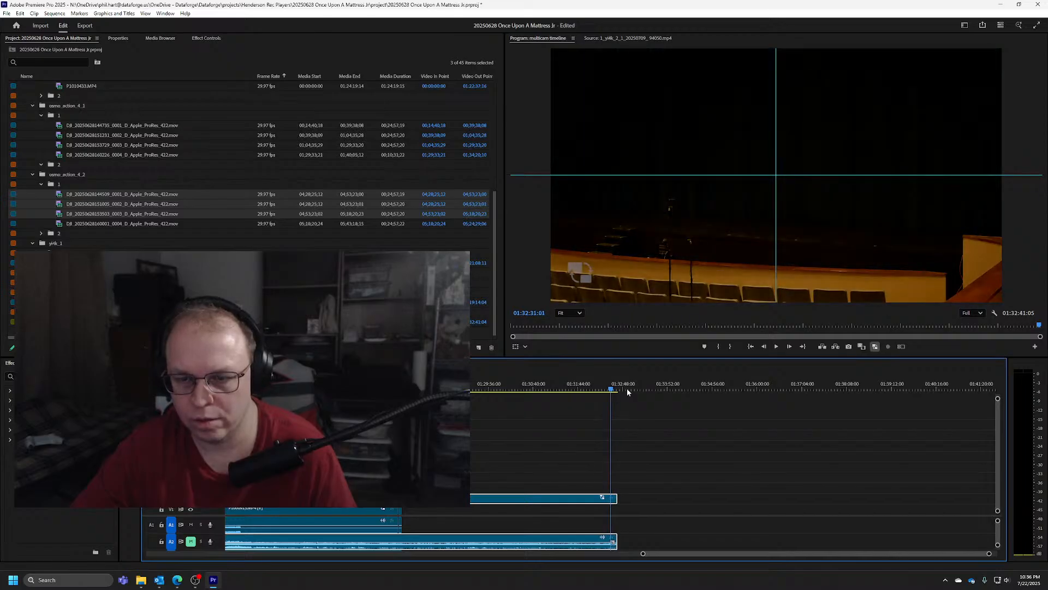
{"action": "key", "text": "Right"}
{"action": "key", "text": "Right"}
{"action": "key", "text": "Right"}
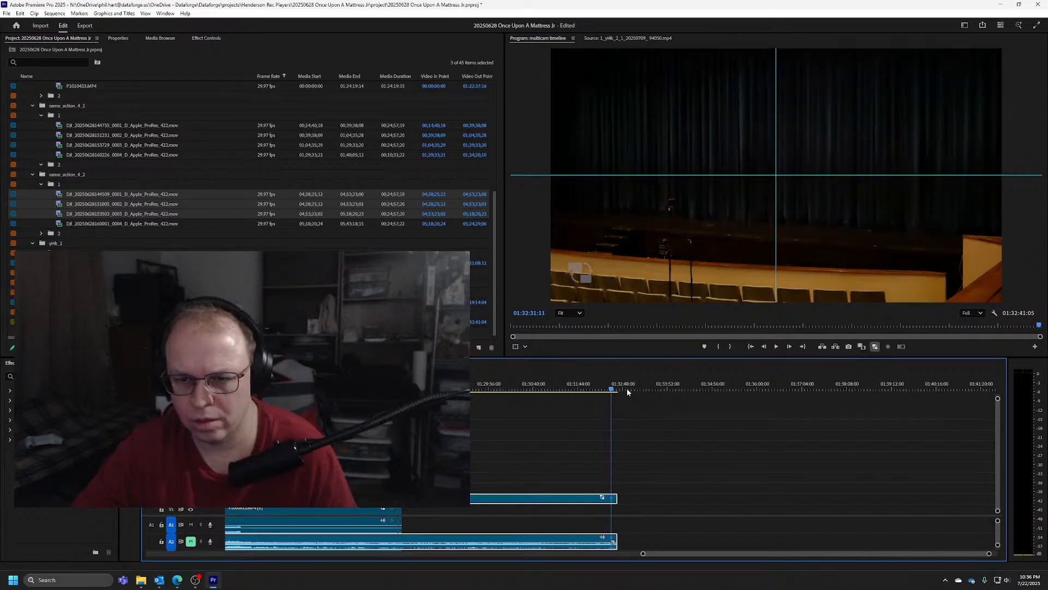
{"action": "key", "text": "Right"}
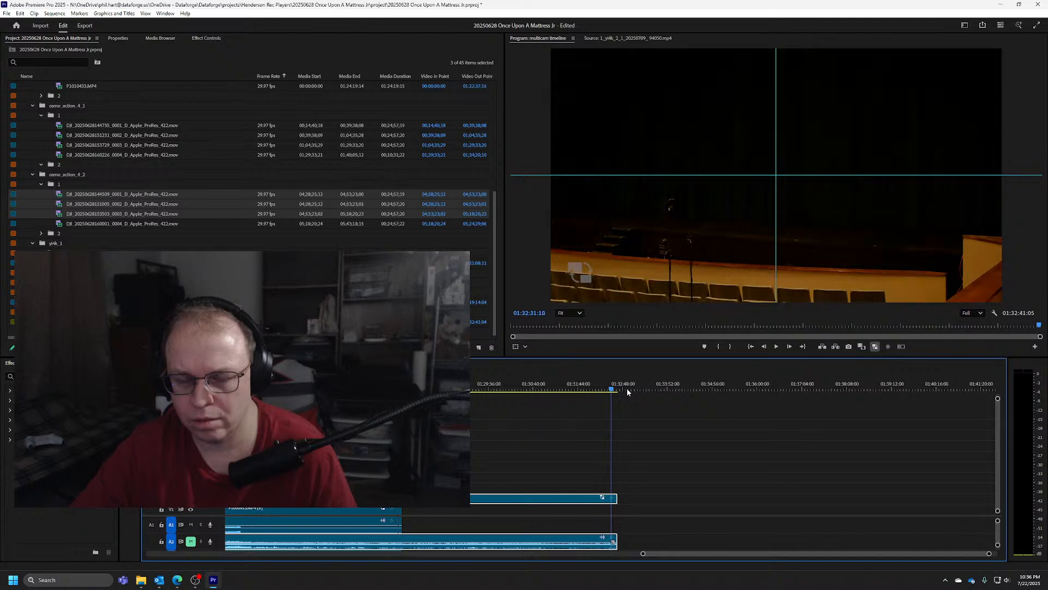
{"action": "key", "text": "Right"}
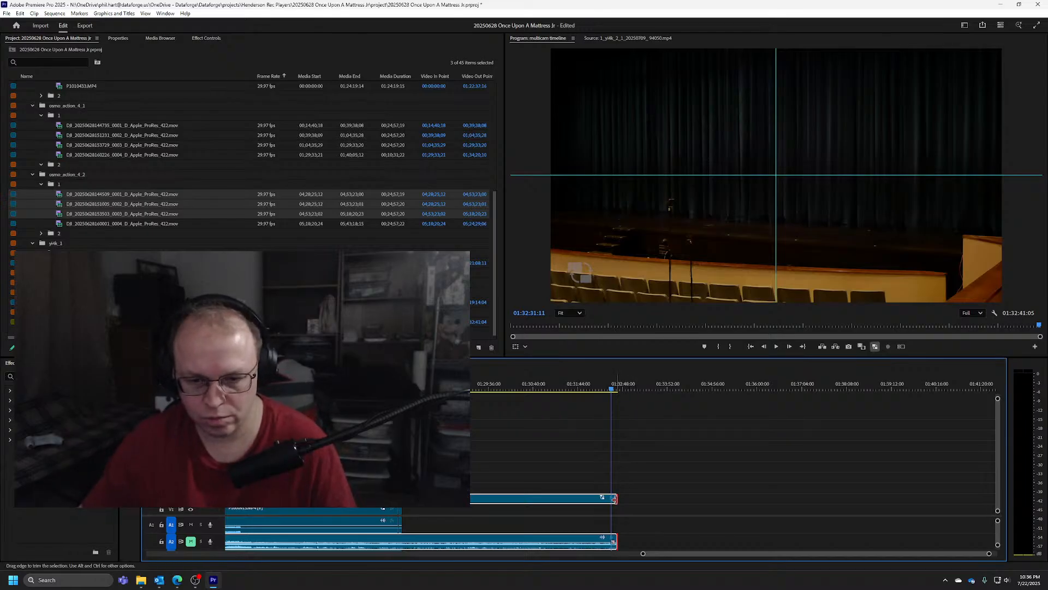
{"action": "left_click_drag", "start_coordinate": [614, 498], "coordinate": [610, 498]}
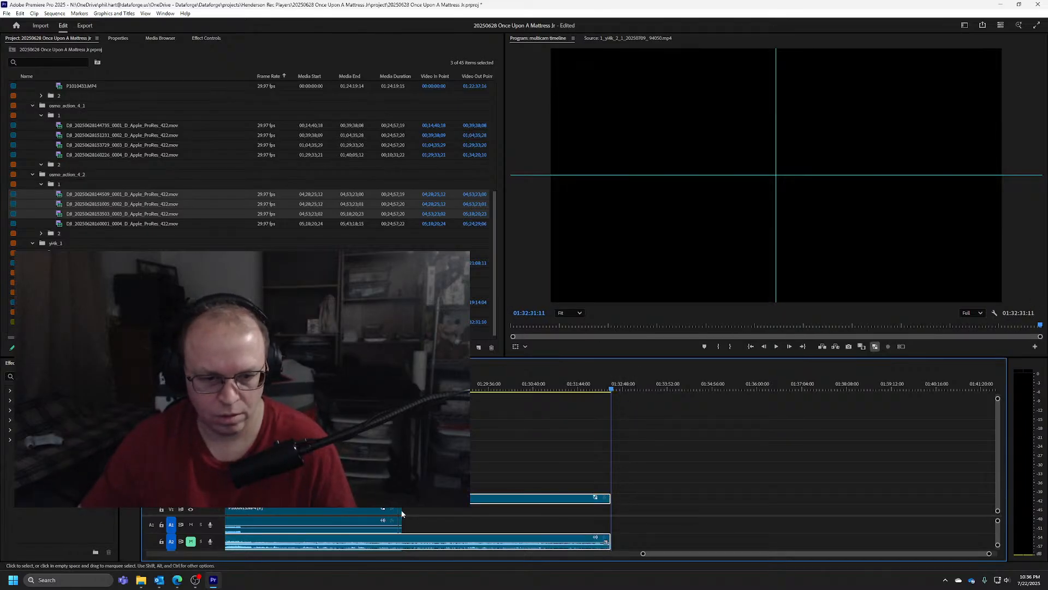
Extend the V1 camera footage and its linked audio after the sync cut as far as the source media allows
{"action": "left_click_drag", "start_coordinate": [402, 514], "coordinate": [413, 508]}
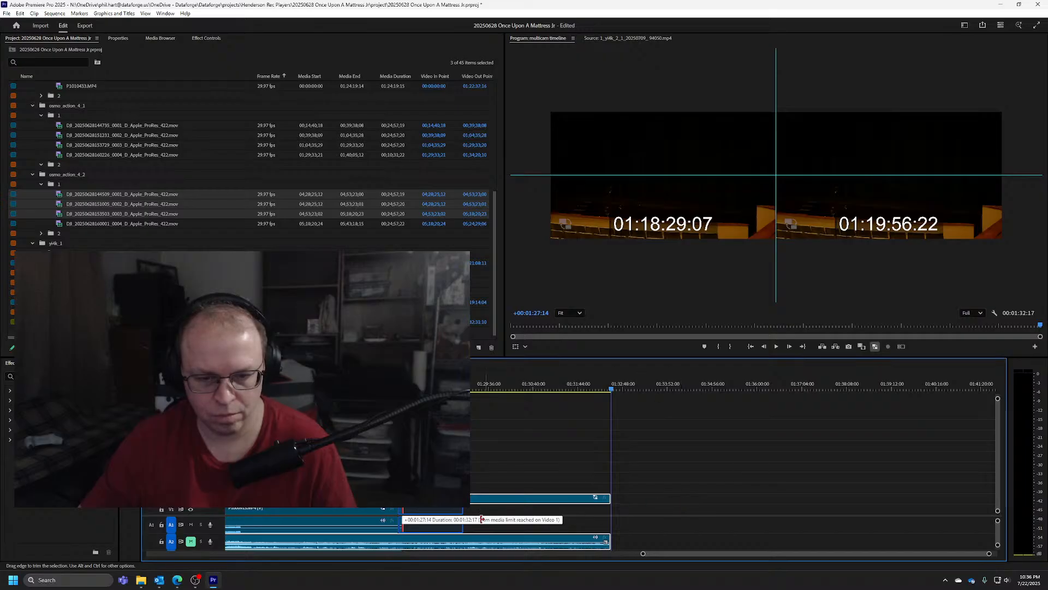
{"action": "left_click_drag", "start_coordinate": [505, 511], "coordinate": [578, 510]}
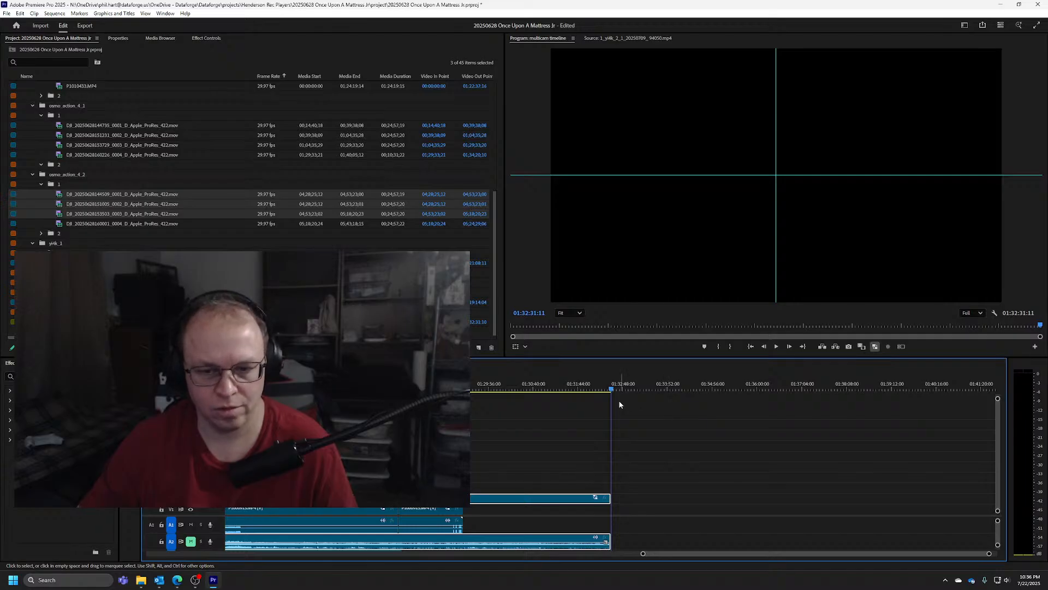
Try to extend the ends of the V4 camera clip and the one above it, undoing the changes
{"action": "left_click_drag", "start_coordinate": [609, 498], "coordinate": [503, 477]}
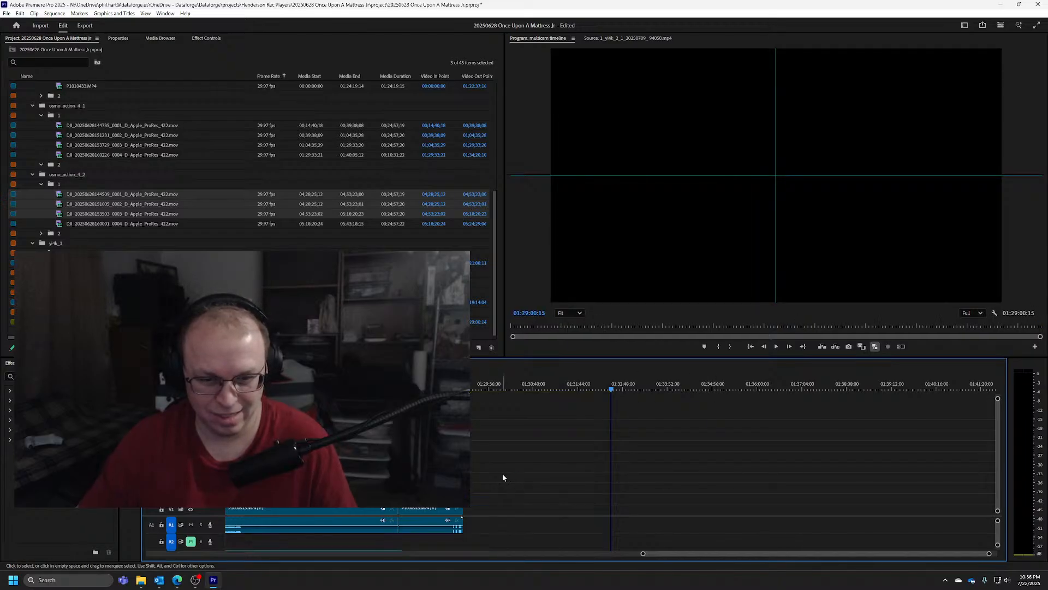
{"action": "key", "text": "ctrl+z"}
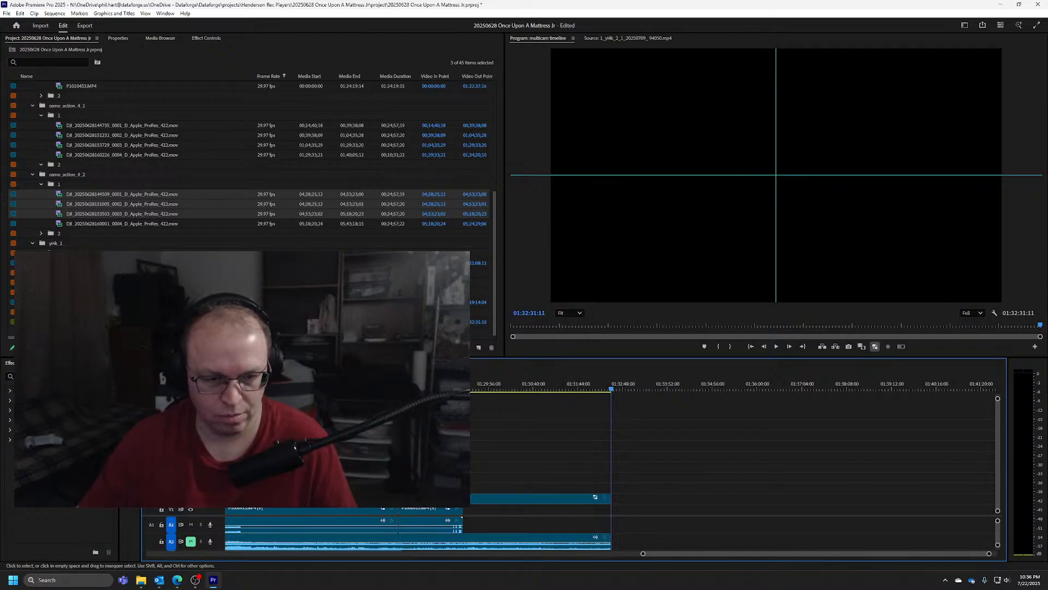
{"action": "left_click_drag", "start_coordinate": [463, 478], "coordinate": [660, 479]}
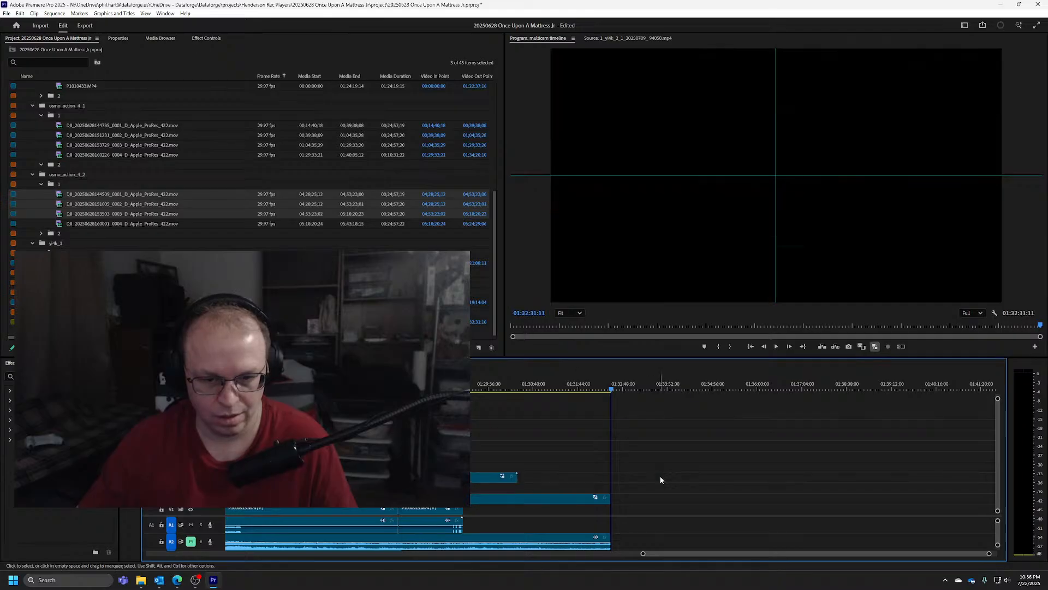
{"action": "key", "text": "ctrl+z"}
{"action": "left_click_drag", "start_coordinate": [463, 468], "coordinate": [660, 463]}
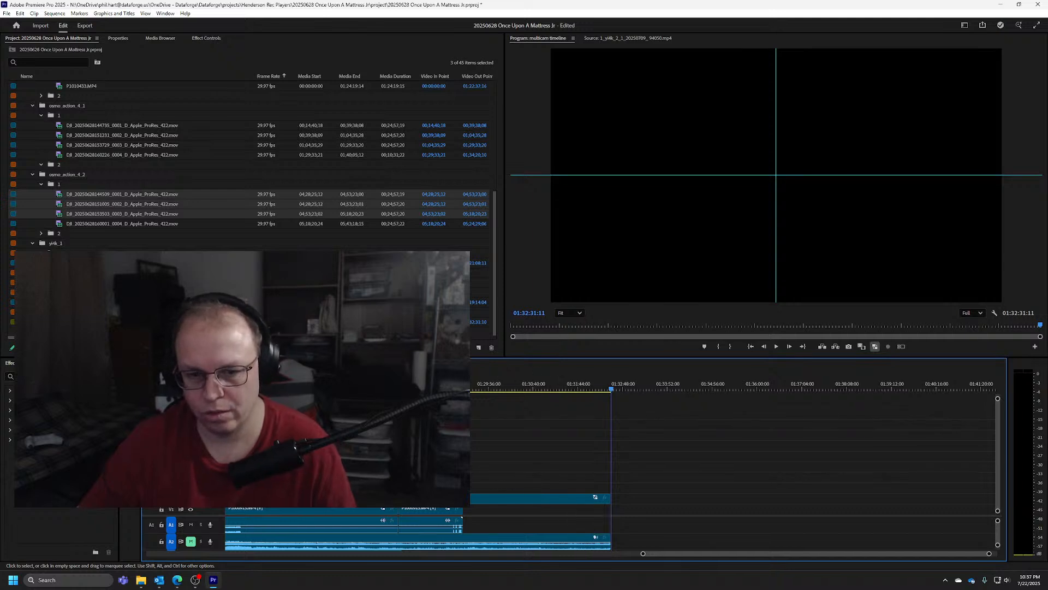
Extend the end of the topmost camera clip to 01:32:49:23
{"action": "left_click_drag", "start_coordinate": [463, 424], "coordinate": [688, 424]}
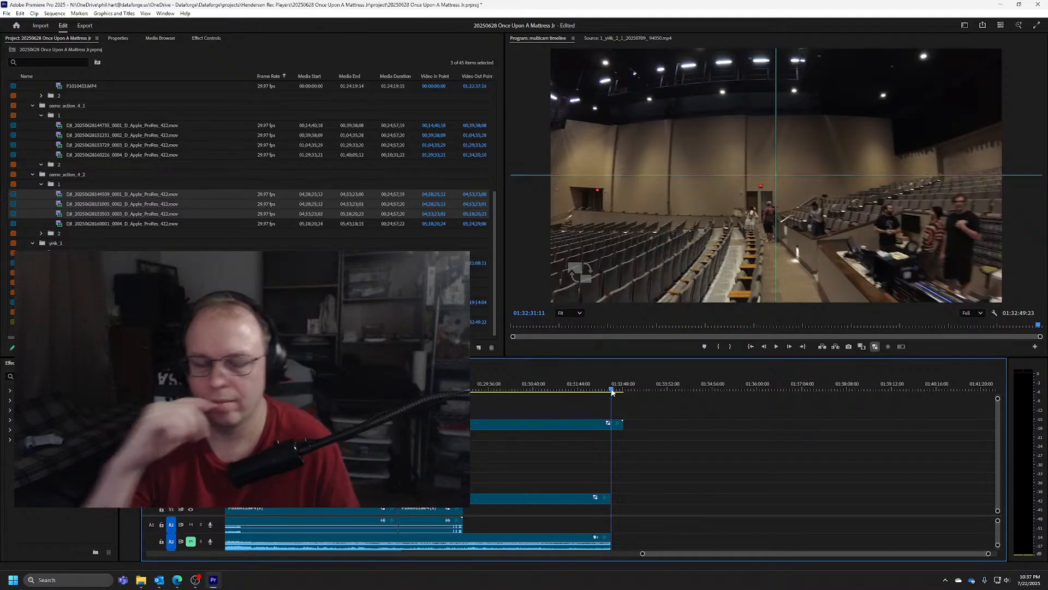
Hide the topmost camera track and trim its clip back to end level with the camera clips directly below it
{"action": "mouse_move", "coordinate": [611, 391]}
{"action": "left_mouse_down"}
{"action": "mouse_move", "coordinate": [598, 389]}
{"action": "mouse_move", "coordinate": [611, 390]}
{"action": "left_mouse_up"}
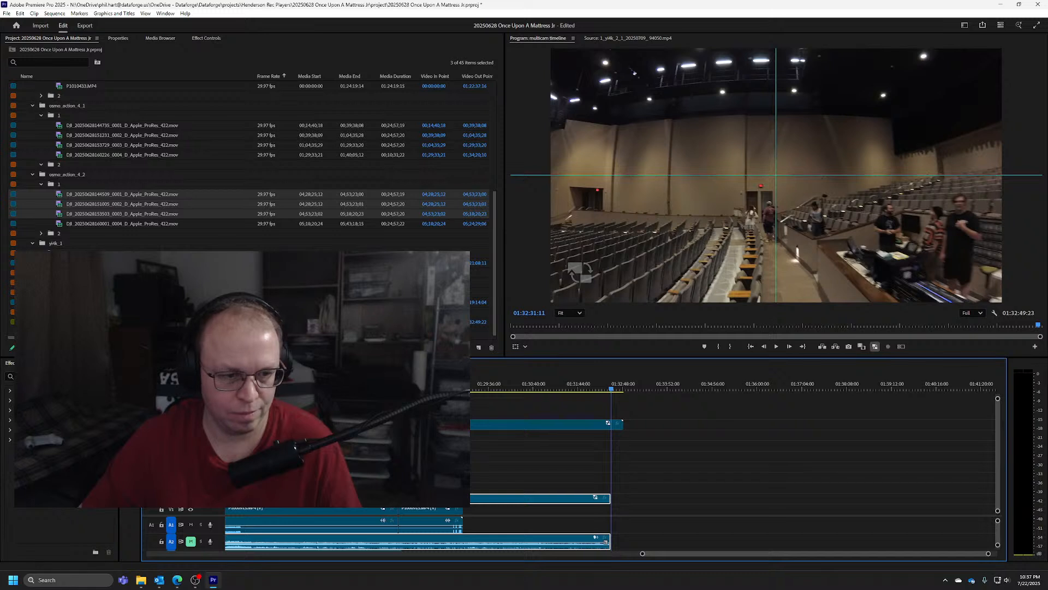
{"action": "left_click", "coordinate": [191, 425]}
{"action": "left_click_drag", "start_coordinate": [621, 422], "coordinate": [405, 424]}
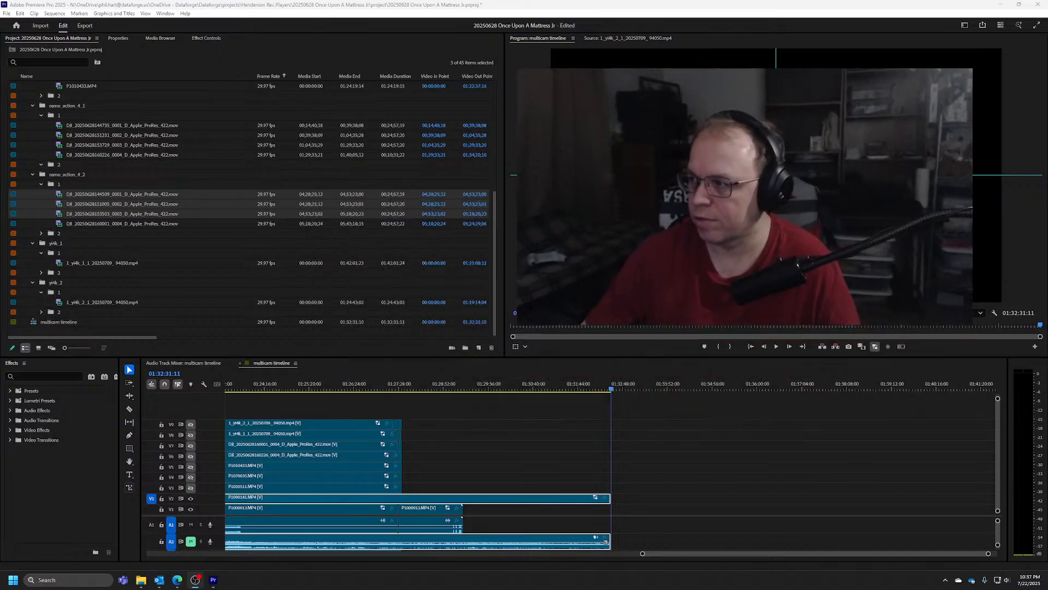
Fit the whole sequence in view and find the moment near its start when the man in the V2 camera holds up his phone
{"action": "left_click", "coordinate": [583, 390]}
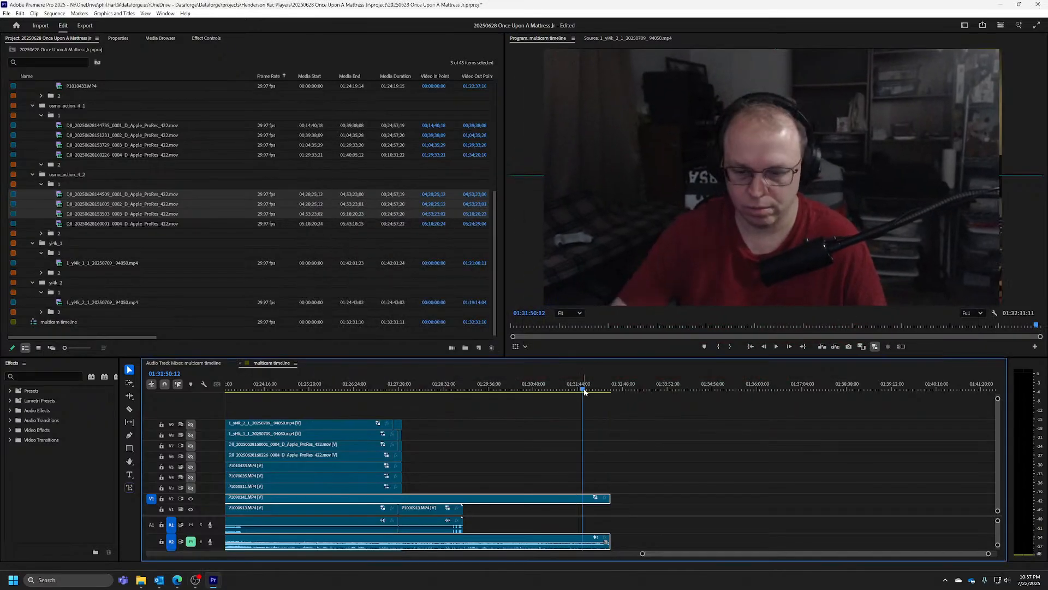
{"action": "key", "text": "Home"}
{"action": "key", "text": "backslash"}
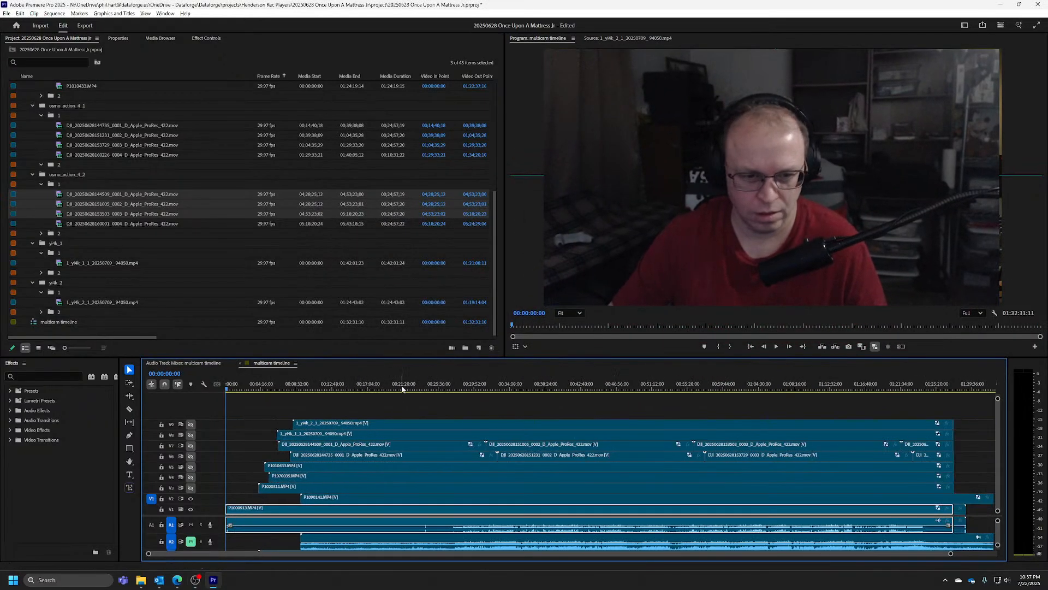
{"action": "left_click_drag", "start_coordinate": [403, 388], "coordinate": [309, 388]}
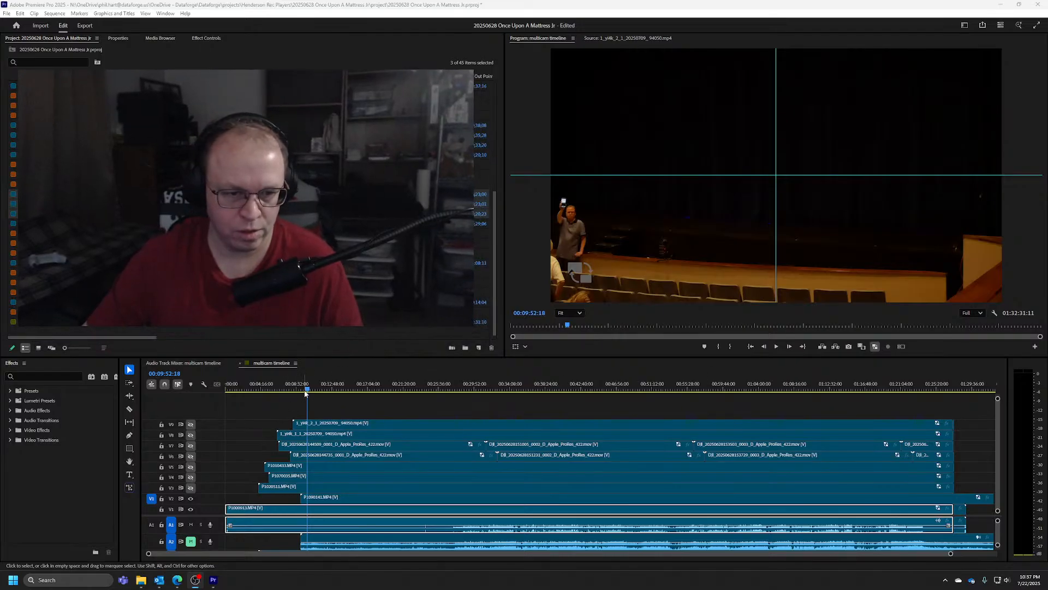
{"action": "left_click", "coordinate": [307, 389]}
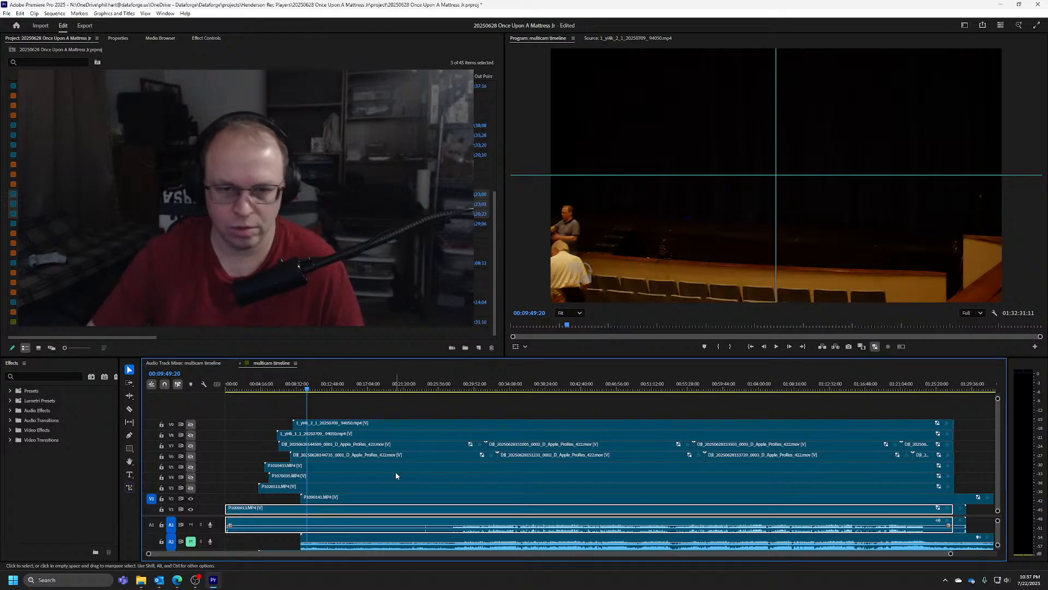
{"action": "key", "text": "shift+Left"}
{"action": "key", "text": "shift+Left"}
{"action": "key", "text": "shift+Left"}
{"action": "key", "text": "shift+Left"}
{"action": "key", "text": "shift+Left"}
{"action": "key", "text": "shift+Left"}
{"action": "key", "text": "space"}
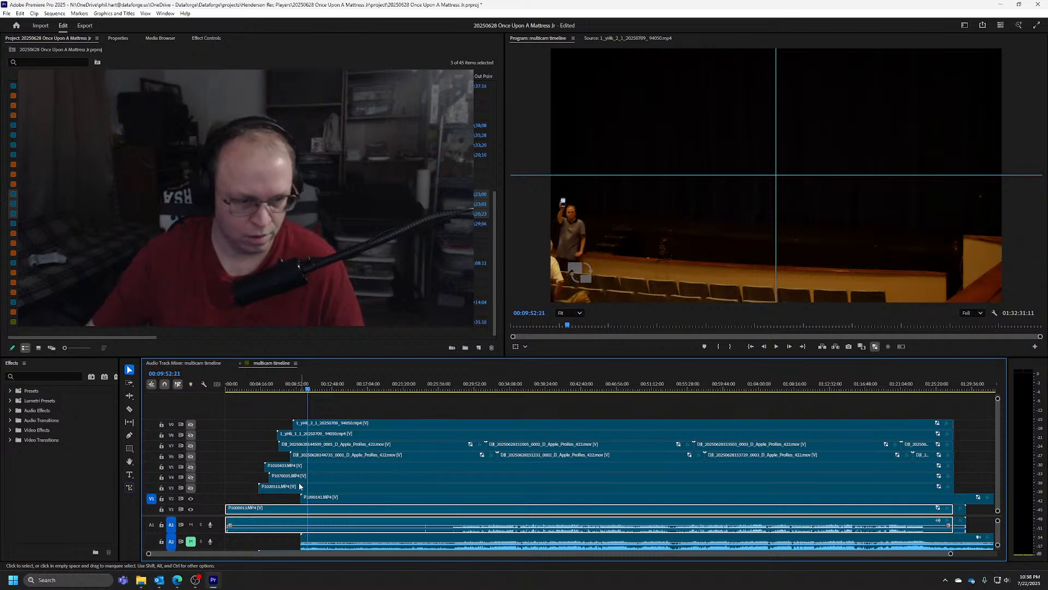
Compare the V1 and V2 cameras at 00:09:52:21 by toggling V2's output, and play V1 on from there
{"action": "left_click", "coordinate": [190, 498]}
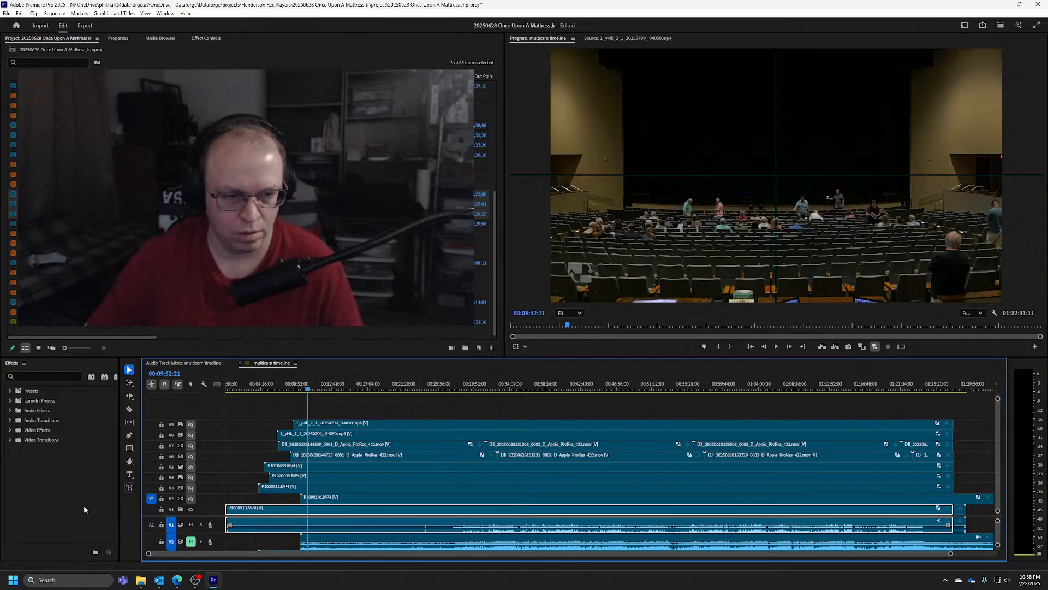
{"action": "left_click", "coordinate": [190, 499]}
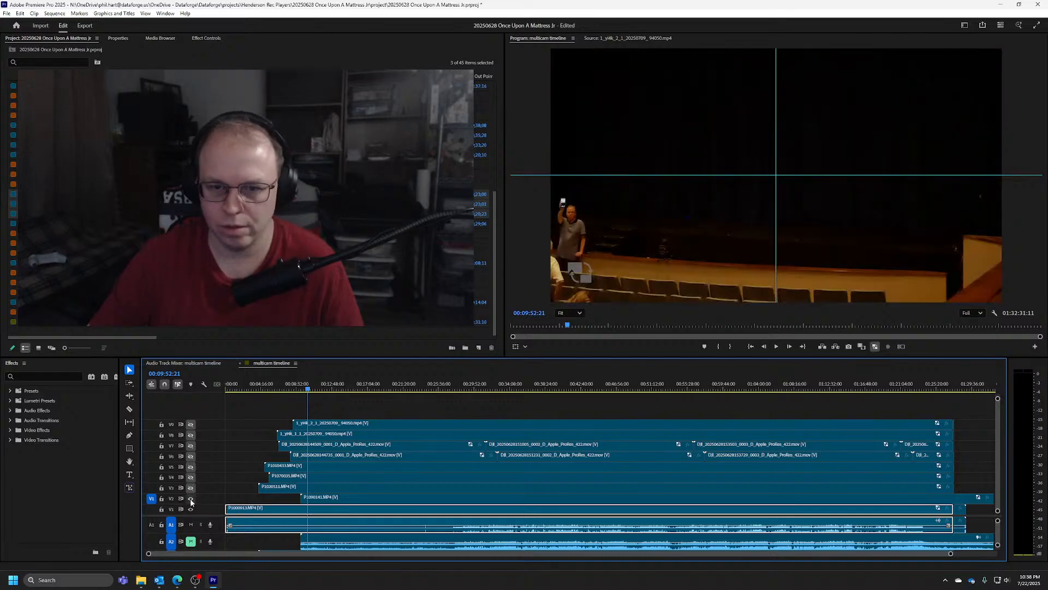
{"action": "left_click", "coordinate": [191, 499]}
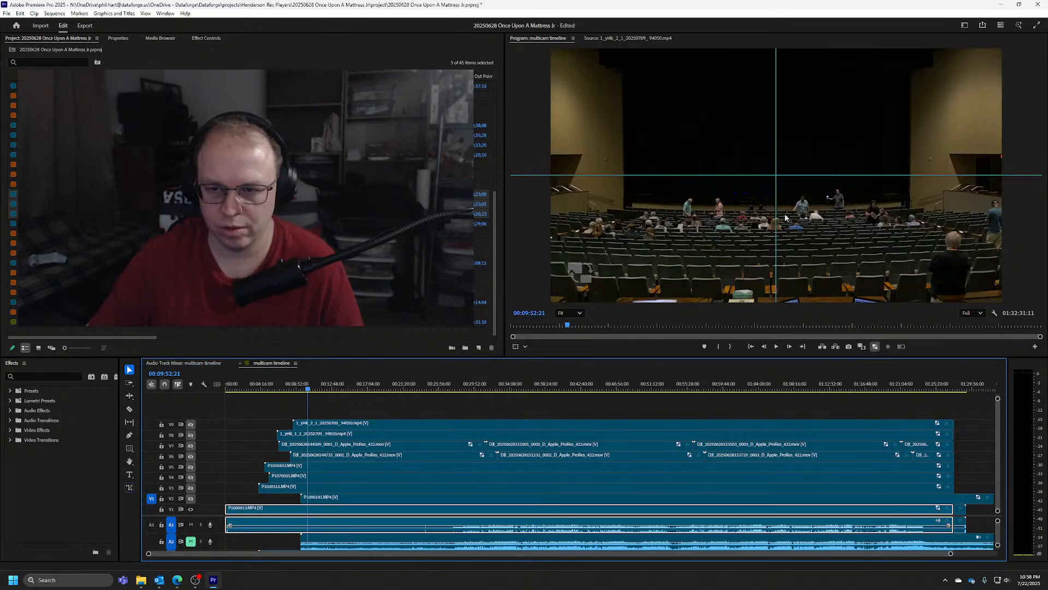
{"action": "left_click", "coordinate": [190, 498]}
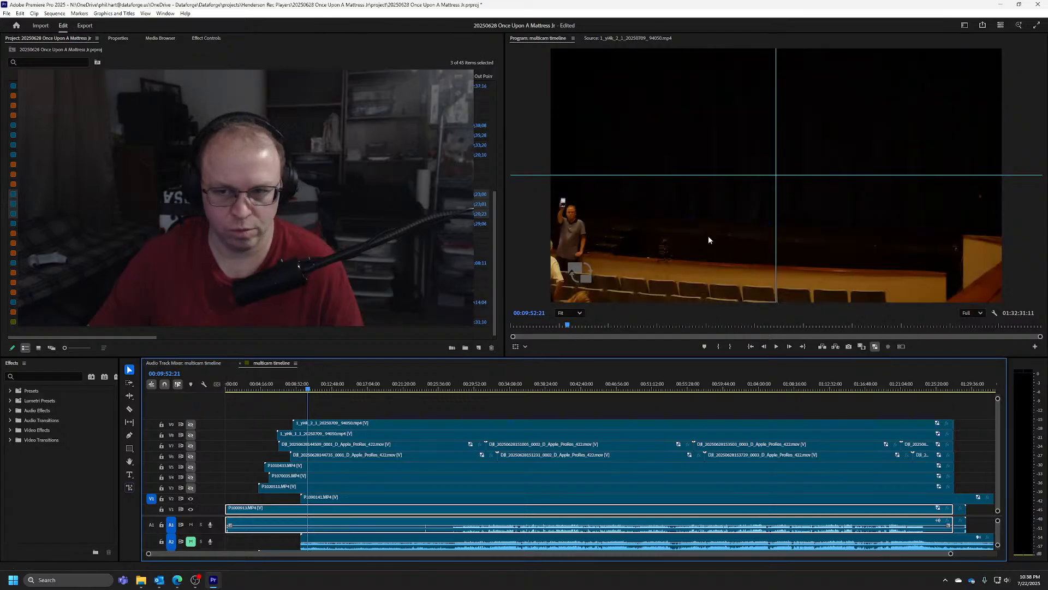
{"action": "left_click", "coordinate": [190, 499]}
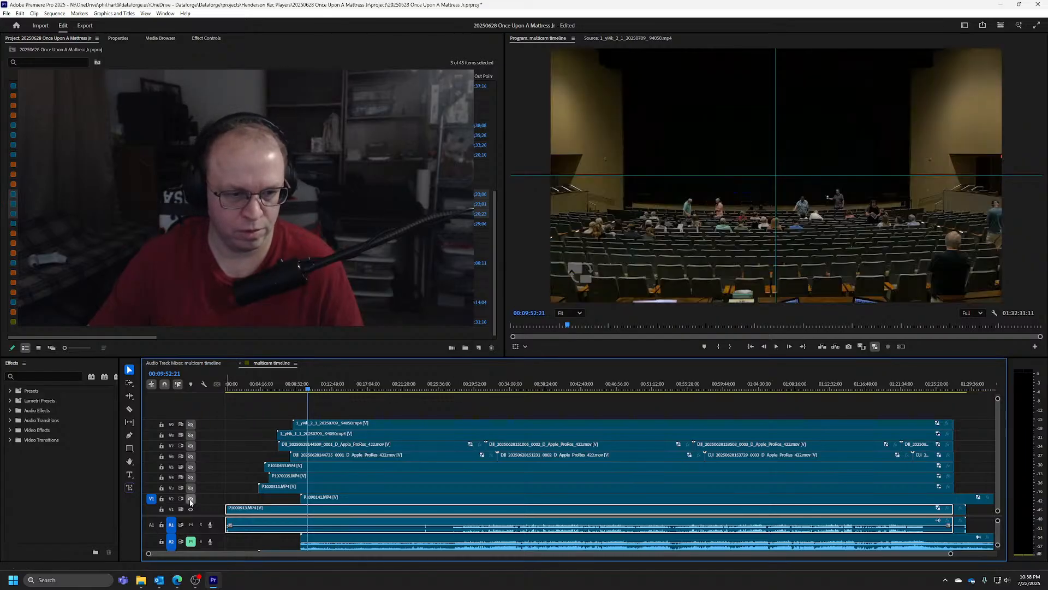
{"action": "key", "text": "space"}
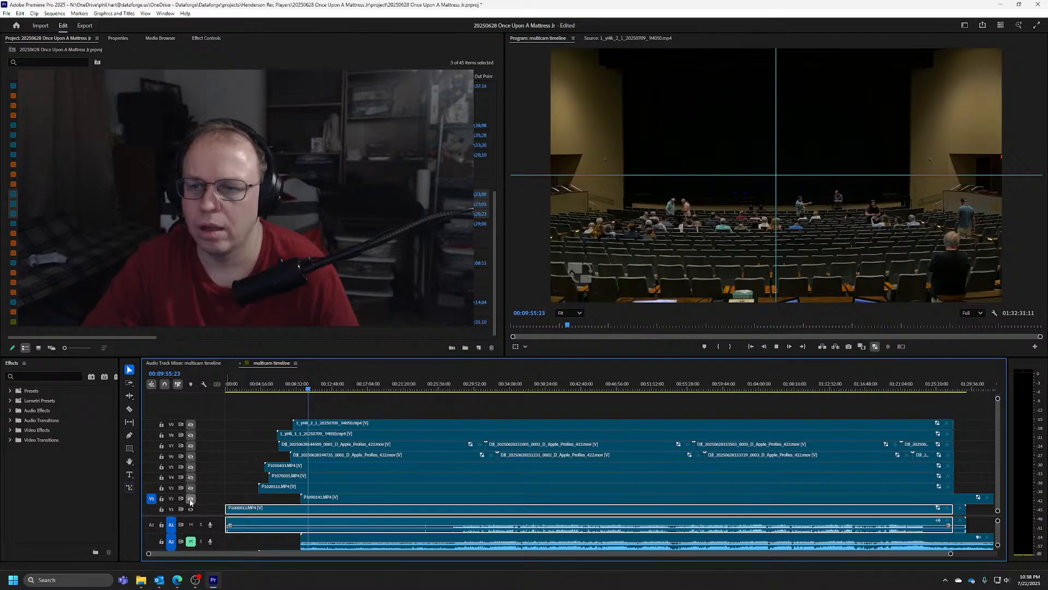
{"action": "key", "text": "space"}
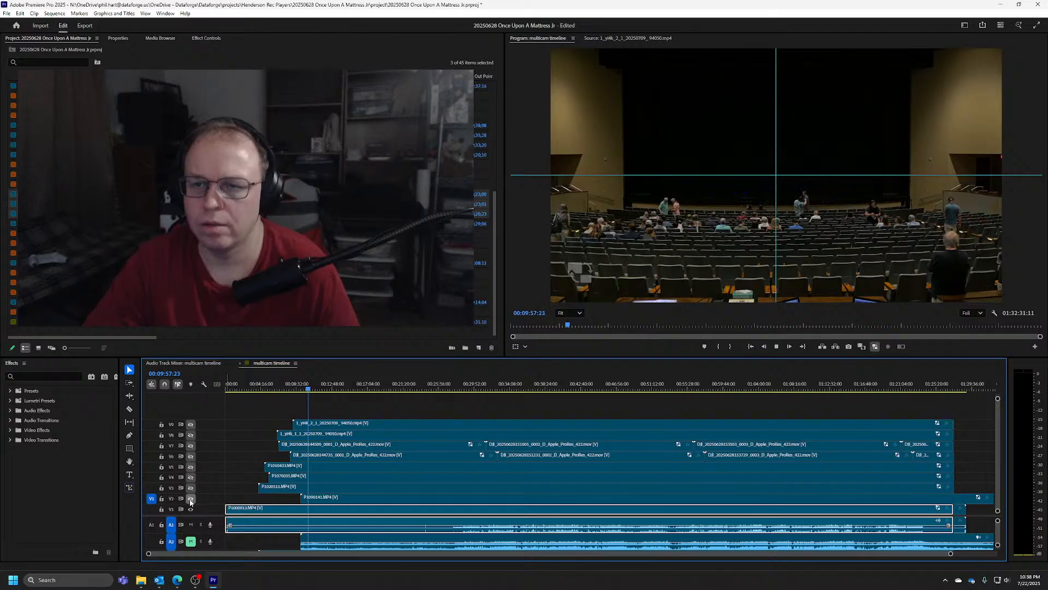
Review the V1 camera back to 00:09:38:08, show the V2 track again and save the project
{"action": "key", "text": "shift+Left"}
{"action": "key", "text": "shift+Left"}
{"action": "key", "text": "shift+Left"}
{"action": "key", "text": "shift+Left"}
{"action": "key", "text": "shift+Left"}
{"action": "key", "text": "shift+Left"}
{"action": "key", "text": "shift+Left"}
{"action": "key", "text": "shift+Left"}
{"action": "key", "text": "shift+Left"}
{"action": "key", "text": "shift+Left"}
{"action": "key", "text": "shift+Left"}
{"action": "key", "text": "shift+Left"}
{"action": "key", "text": "shift+Left"}
{"action": "key", "text": "shift+Left"}
{"action": "key", "text": "shift+Left"}
{"action": "key", "text": "shift+Left"}
{"action": "key", "text": "shift+Left"}
{"action": "key", "text": "shift+Left"}
{"action": "key", "text": "shift+Left"}
{"action": "key", "text": "shift+Left"}
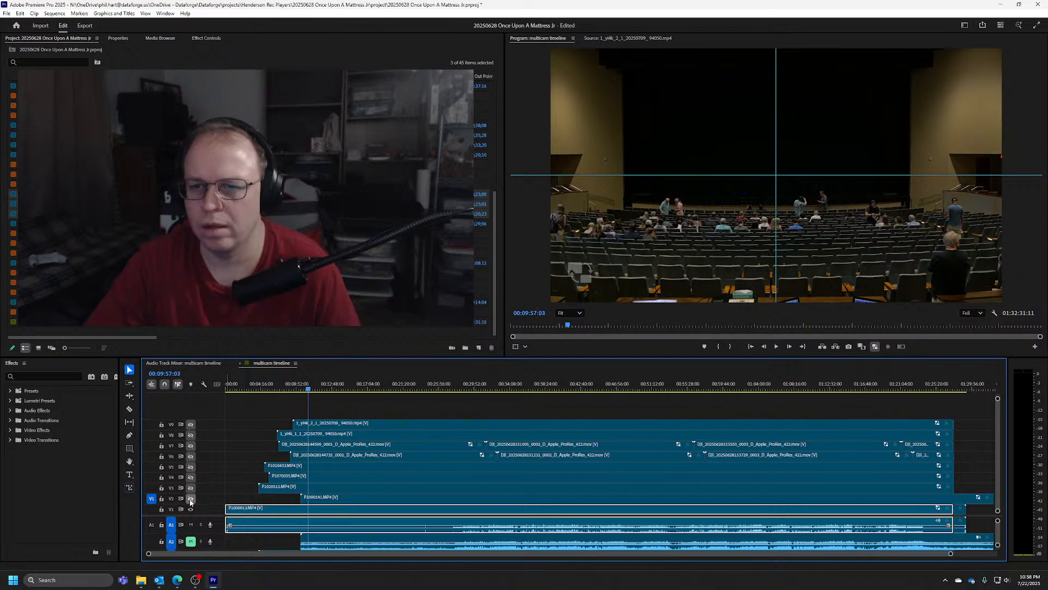
{"action": "key", "text": "shift+Left"}
{"action": "key", "text": "shift+Left"}
{"action": "key", "text": "shift+Left"}
{"action": "key", "text": "shift+Left"}
{"action": "key", "text": "shift+Left"}
{"action": "key", "text": "shift+Left"}
{"action": "key", "text": "shift+Left"}
{"action": "key", "text": "shift+Left"}
{"action": "key", "text": "shift+Left"}
{"action": "key", "text": "shift+Left"}
{"action": "key", "text": "shift+Left"}
{"action": "key", "text": "shift+Left"}
{"action": "key", "text": "shift+Left"}
{"action": "key", "text": "shift+Left"}
{"action": "key", "text": "shift+Left"}
{"action": "key", "text": "shift+Left"}
{"action": "key", "text": "shift+Left"}
{"action": "key", "text": "shift+Left"}
{"action": "key", "text": "shift+Left"}
{"action": "key", "text": "shift+Left"}
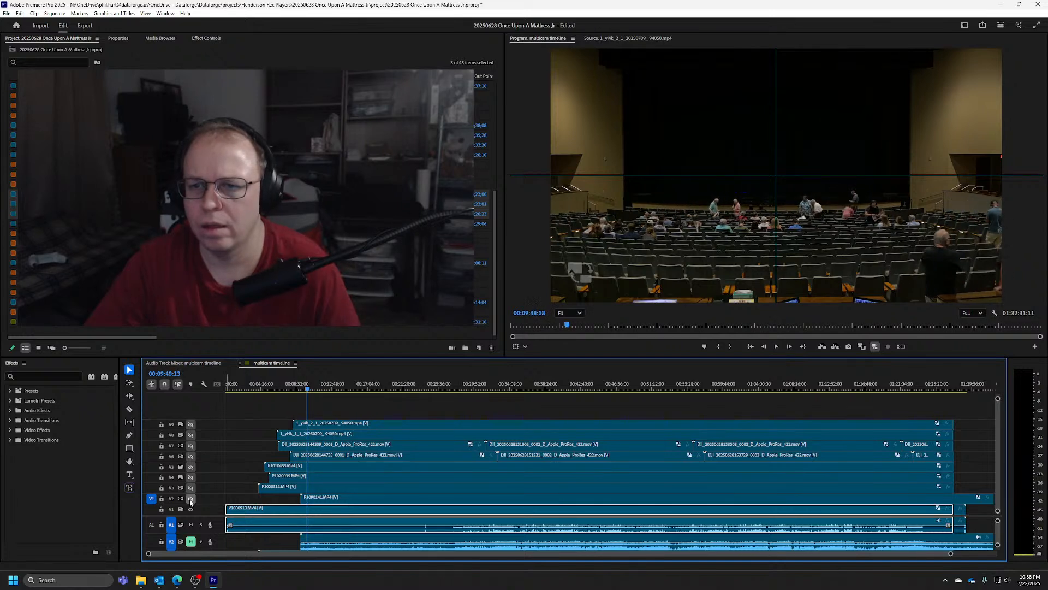
{"action": "key", "text": "shift+Left"}
{"action": "key", "text": "shift+Left"}
{"action": "key", "text": "shift+Left"}
{"action": "key", "text": "shift+Left"}
{"action": "key", "text": "shift+Left"}
{"action": "key", "text": "shift+Left"}
{"action": "key", "text": "shift+Left"}
{"action": "key", "text": "shift+Left"}
{"action": "key", "text": "shift+Left"}
{"action": "key", "text": "shift+Left"}
{"action": "key", "text": "shift+Left"}
{"action": "key", "text": "shift+Left"}
{"action": "key", "text": "shift+Left"}
{"action": "key", "text": "shift+Left"}
{"action": "key", "text": "shift+Left"}
{"action": "key", "text": "shift+Left"}
{"action": "key", "text": "shift+Left"}
{"action": "key", "text": "shift+Left"}
{"action": "key", "text": "shift+Left"}
{"action": "key", "text": "shift+Left"}
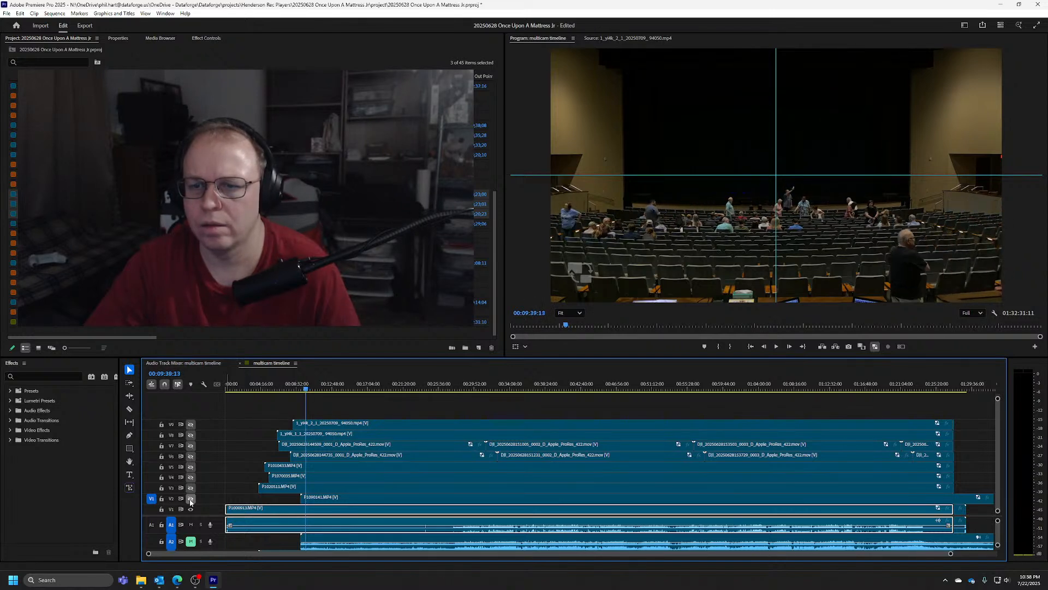
{"action": "key", "text": "space"}
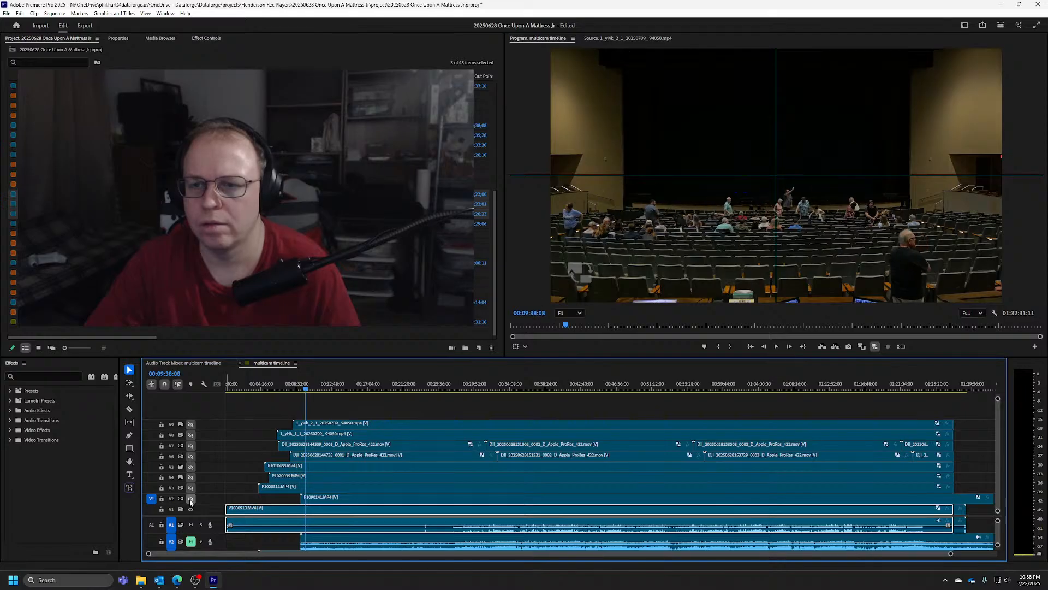
{"action": "left_click", "coordinate": [189, 499]}
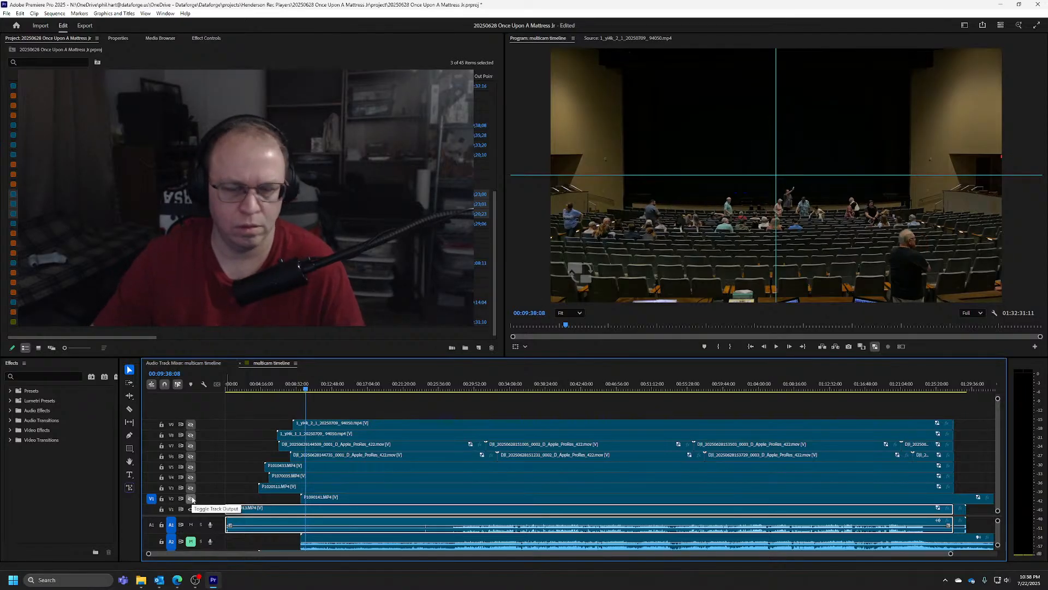
{"action": "key", "text": "ctrl+s"}
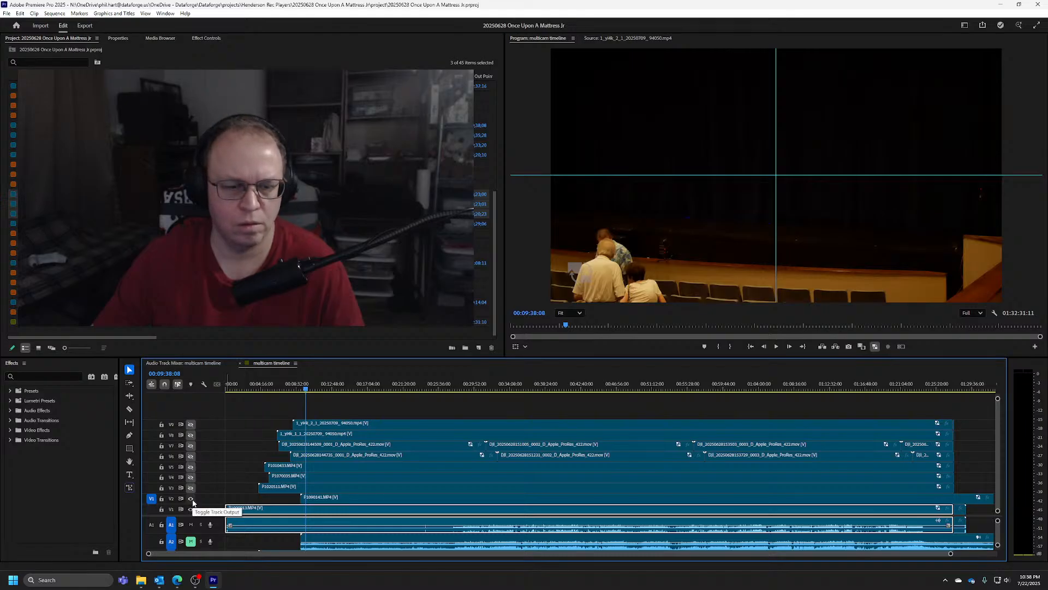
Hide the V2 track and look in the V1 camera for the raised phone light around 00:09:53:28
{"action": "left_click", "coordinate": [192, 499]}
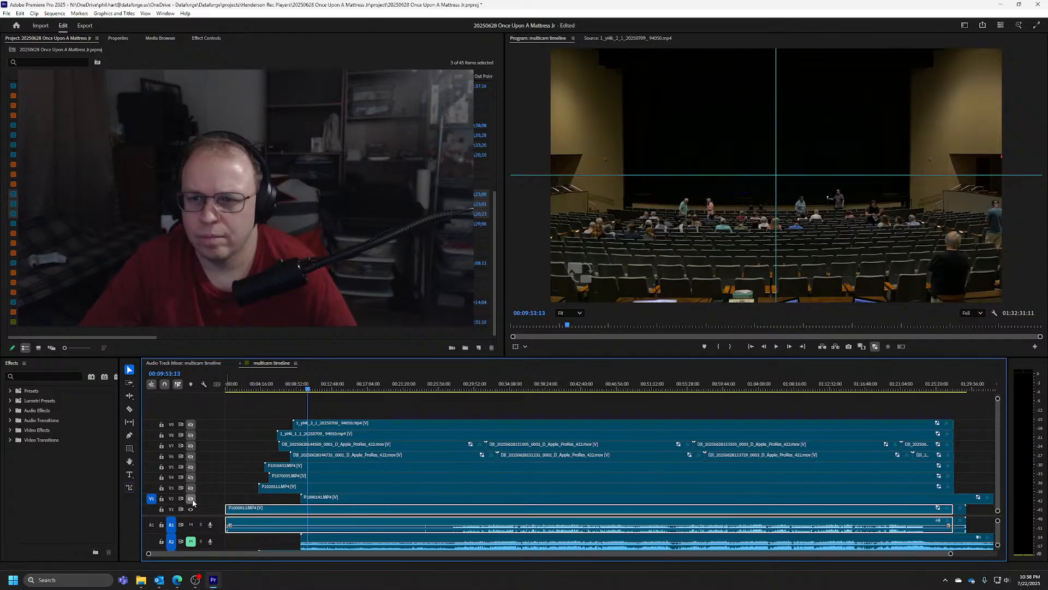
{"action": "key", "text": "shift+Left"}
{"action": "key", "text": "shift+Left"}
{"action": "key", "text": "shift+Left"}
{"action": "key", "text": "shift+Left"}
{"action": "key", "text": "shift+Left"}
{"action": "key", "text": "shift+Left"}
{"action": "key", "text": "shift+Left"}
{"action": "key", "text": "shift+Left"}
{"action": "key", "text": "shift+Left"}
{"action": "key", "text": "shift+Left"}
{"action": "key", "text": "shift+Left"}
{"action": "key", "text": "shift+Left"}
{"action": "key", "text": "shift+Left"}
{"action": "key", "text": "shift+Left"}
{"action": "key", "text": "shift+Left"}
{"action": "key", "text": "shift+Left"}
{"action": "key", "text": "shift+Left"}
{"action": "key", "text": "shift+Left"}
{"action": "key", "text": "shift+Left"}
{"action": "key", "text": "shift+Left"}
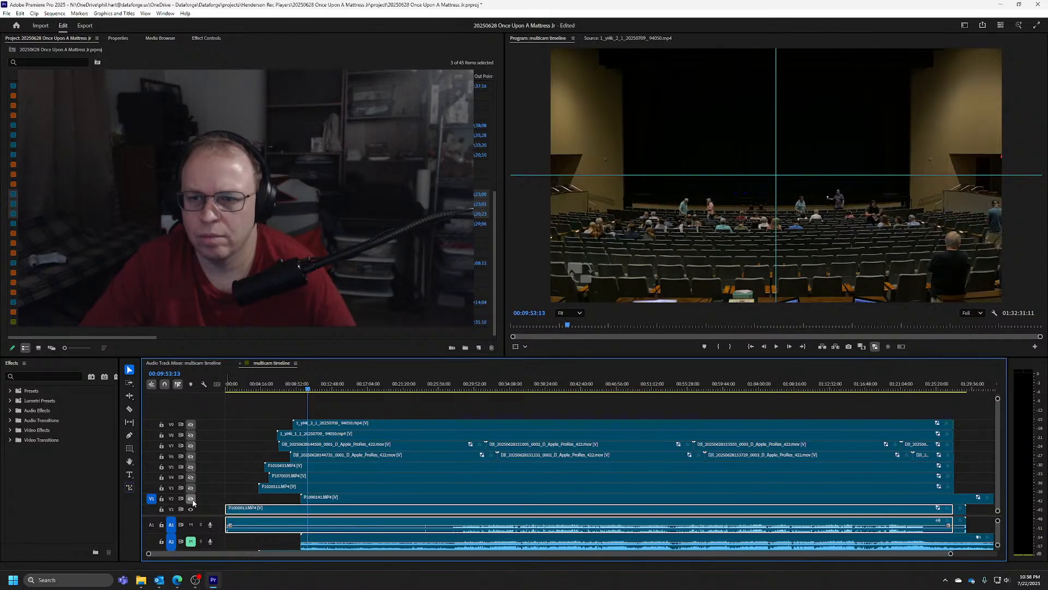
{"action": "key", "text": "shift+Left"}
{"action": "key", "text": "shift+Left"}
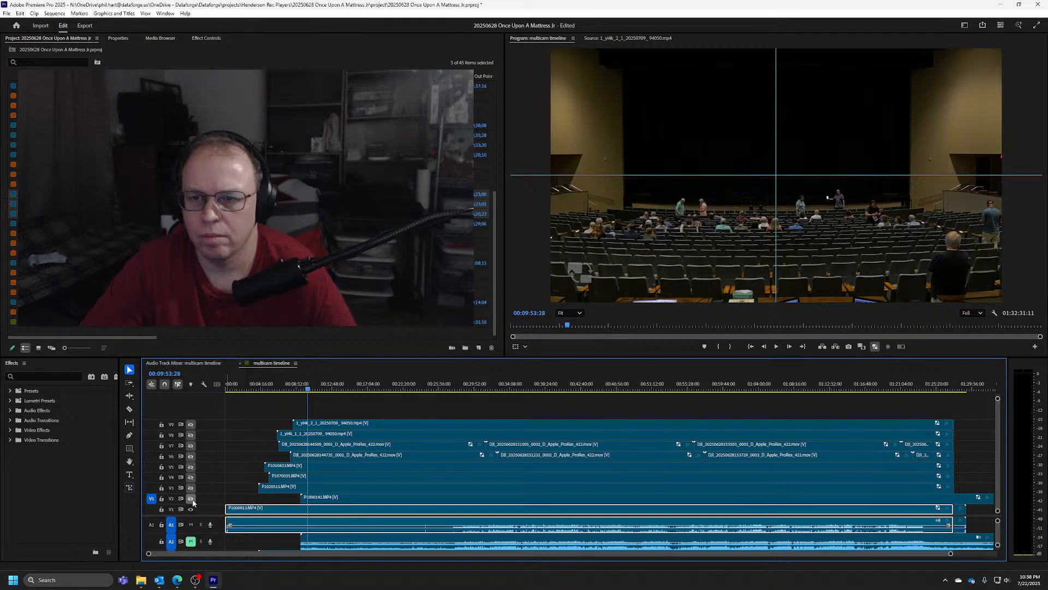
{"action": "key", "text": "shift+Right"}
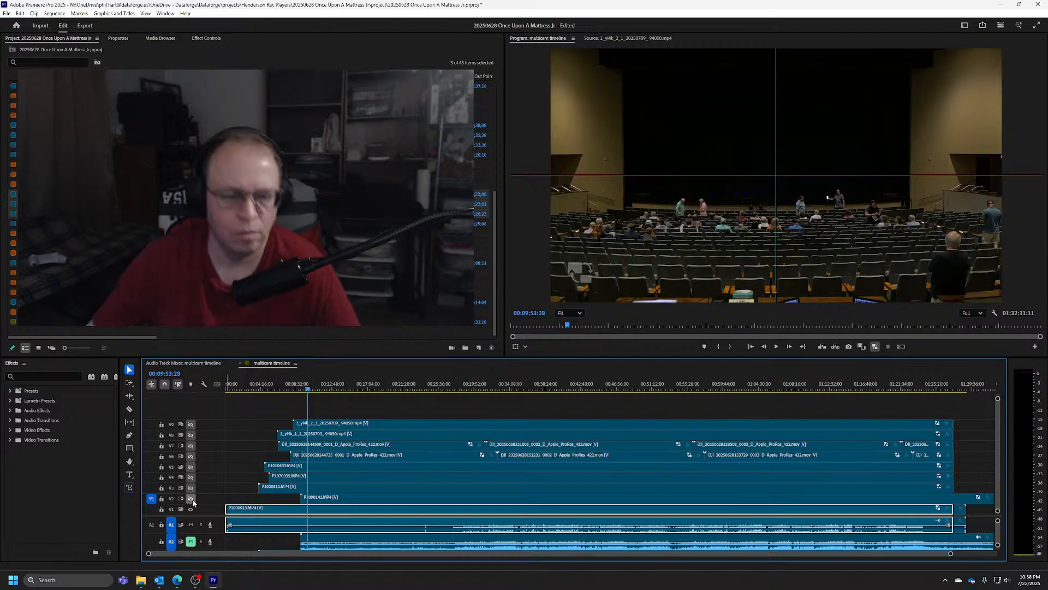
Show the V2 track and examine how the man's phone moves in that camera from 00:09:53:28 to about 00:10:09
{"action": "left_click", "coordinate": [191, 499]}
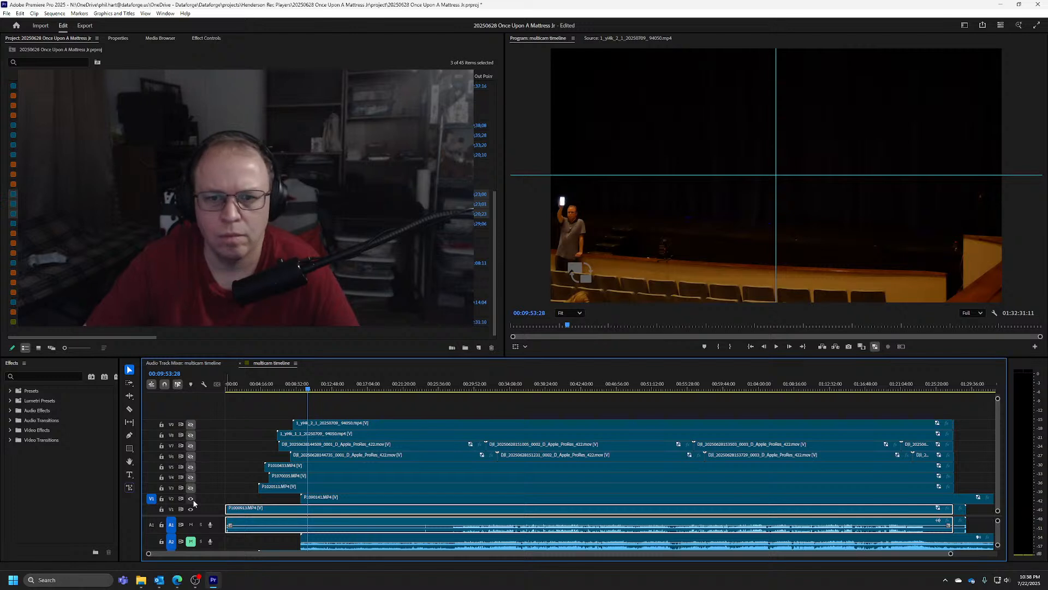
{"action": "key", "text": "shift+Right"}
{"action": "key", "text": "shift+Right"}
{"action": "key", "text": "shift+Right"}
{"action": "key", "text": "shift+Right"}
{"action": "key", "text": "shift+Right"}
{"action": "key", "text": "shift+Right"}
{"action": "key", "text": "shift+Right"}
{"action": "key", "text": "shift+Right"}
{"action": "key", "text": "shift+Right"}
{"action": "key", "text": "shift+Right"}
{"action": "key", "text": "shift+Right"}
{"action": "key", "text": "shift+Right"}
{"action": "key", "text": "shift+Right"}
{"action": "key", "text": "shift+Right"}
{"action": "key", "text": "shift+Right"}
{"action": "key", "text": "shift+Right"}
{"action": "key", "text": "shift+Right"}
{"action": "key", "text": "shift+Right"}
{"action": "key", "text": "shift+Right"}
{"action": "key", "text": "shift+Right"}
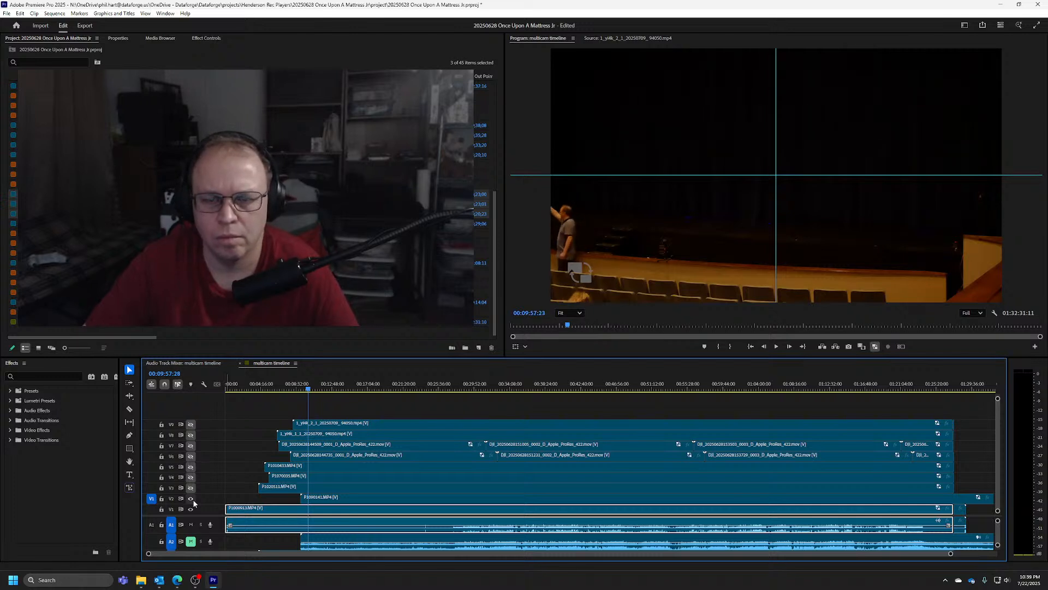
{"action": "key", "text": "shift+Right"}
{"action": "key", "text": "shift+Right"}
{"action": "key", "text": "shift+Right"}
{"action": "key", "text": "shift+Right"}
{"action": "key", "text": "shift+Right"}
{"action": "key", "text": "shift+Right"}
{"action": "key", "text": "shift+Right"}
{"action": "key", "text": "shift+Right"}
{"action": "key", "text": "shift+Right"}
{"action": "key", "text": "shift+Right"}
{"action": "key", "text": "shift+Right"}
{"action": "key", "text": "shift+Right"}
{"action": "key", "text": "shift+Right"}
{"action": "key", "text": "shift+Right"}
{"action": "key", "text": "shift+Right"}
{"action": "key", "text": "shift+Right"}
{"action": "key", "text": "shift+Right"}
{"action": "key", "text": "shift+Right"}
{"action": "key", "text": "shift+Right"}
{"action": "key", "text": "shift+Right"}
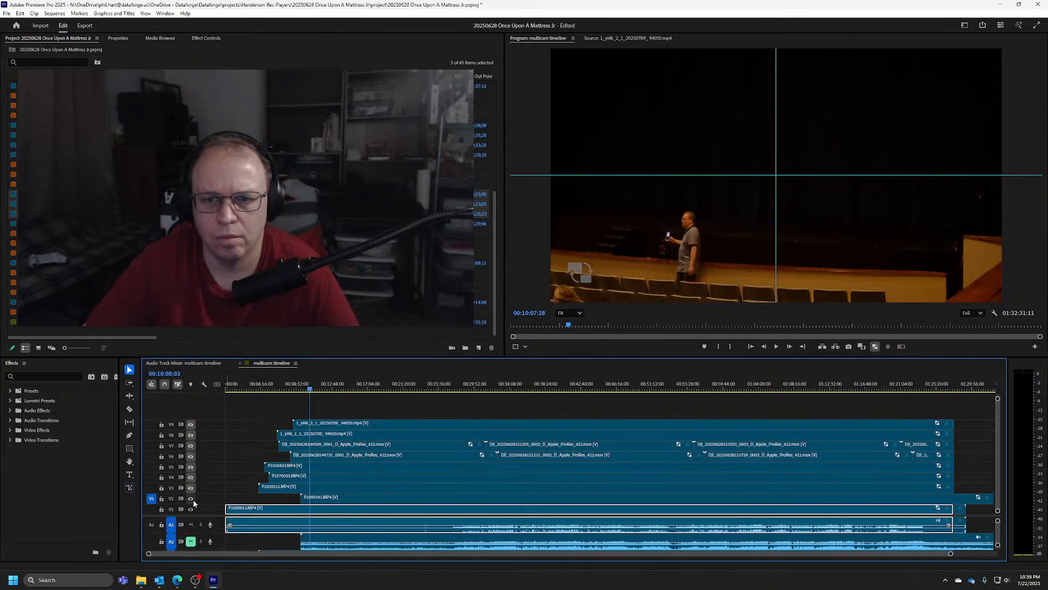
{"action": "key", "text": "Left"}
{"action": "key", "text": "Left"}
{"action": "key", "text": "Left"}
{"action": "key", "text": "Left"}
{"action": "key", "text": "Left"}
{"action": "key", "text": "Left"}
{"action": "key", "text": "Left"}
{"action": "key", "text": "Left"}
{"action": "key", "text": "Left"}
{"action": "key", "text": "Left"}
{"action": "key", "text": "Left"}
{"action": "key", "text": "Left"}
{"action": "key", "text": "Left"}
{"action": "key", "text": "Left"}
{"action": "key", "text": "Left"}
{"action": "key", "text": "Left"}
{"action": "key", "text": "Left"}
{"action": "key", "text": "Left"}
{"action": "key", "text": "Left"}
{"action": "key", "text": "Left"}
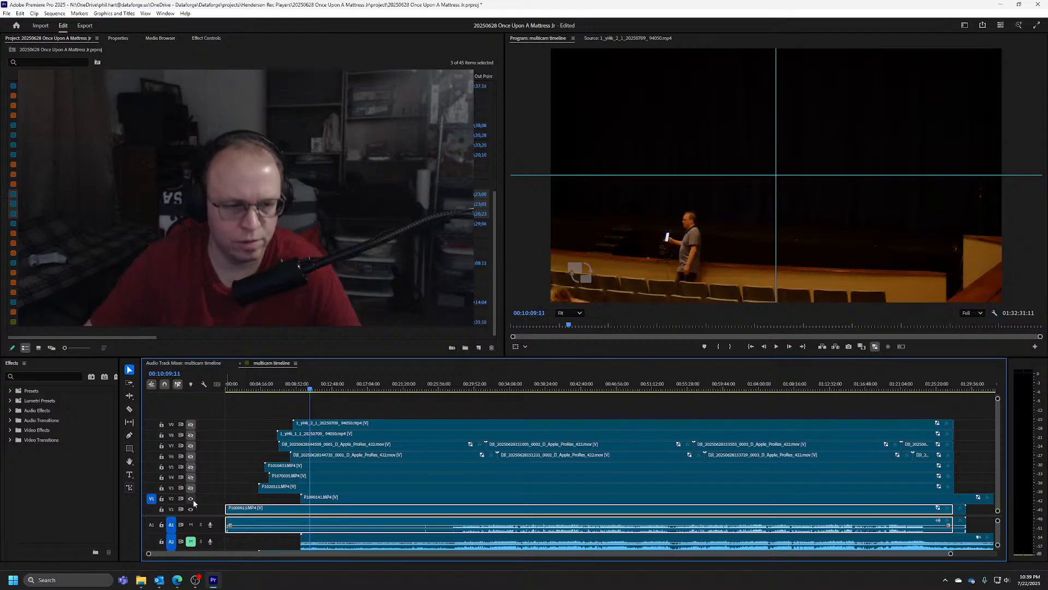
Hide the V2 track and locate the phone-light sync frame in the V1 camera at 00:09:53:27
{"action": "left_click", "coordinate": [192, 499]}
{"action": "key", "text": "Left"}
{"action": "key", "text": "Left"}
{"action": "key", "text": "Left"}
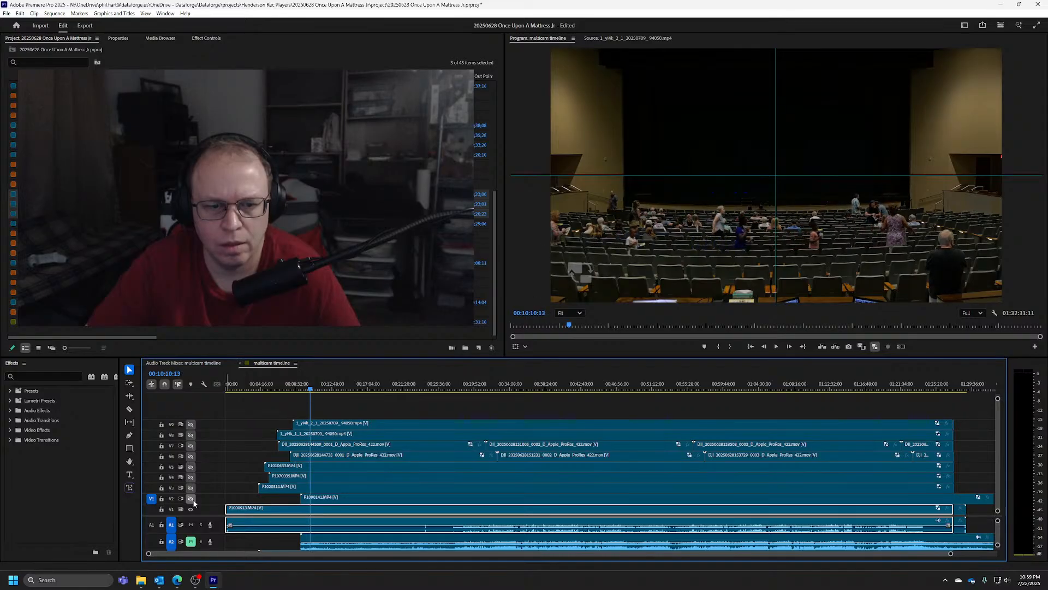
{"action": "key", "text": "shift+Left"}
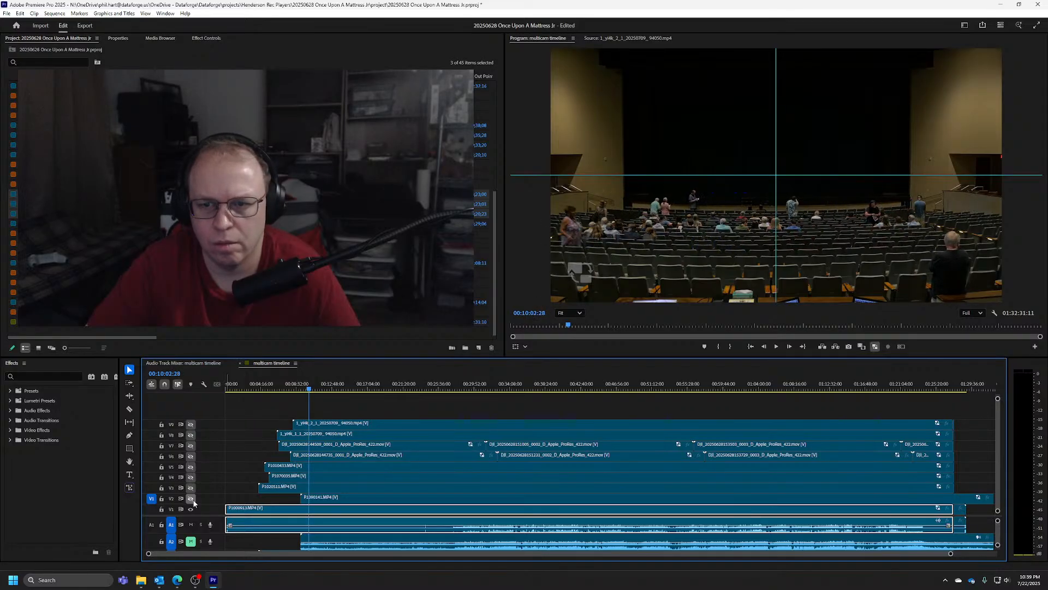
{"action": "key", "text": "shift+Left"}
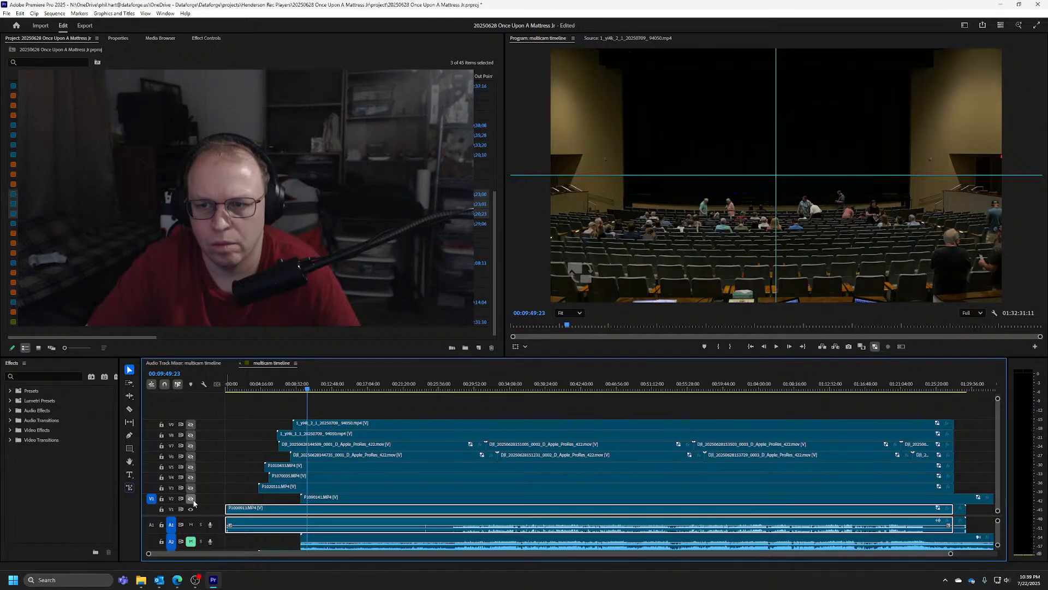
{"action": "key", "text": "space"}
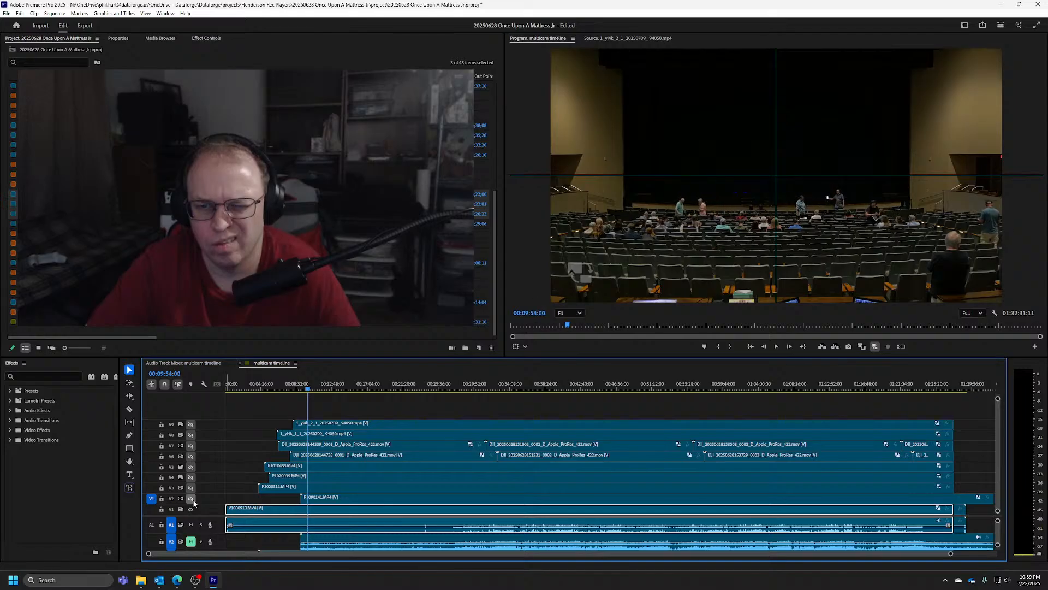
{"action": "key", "text": "Left"}
{"action": "key", "text": "Left"}
{"action": "key", "text": "Left"}
{"action": "key", "text": "Left"}
{"action": "key", "text": "Left"}
{"action": "key", "text": "Left"}
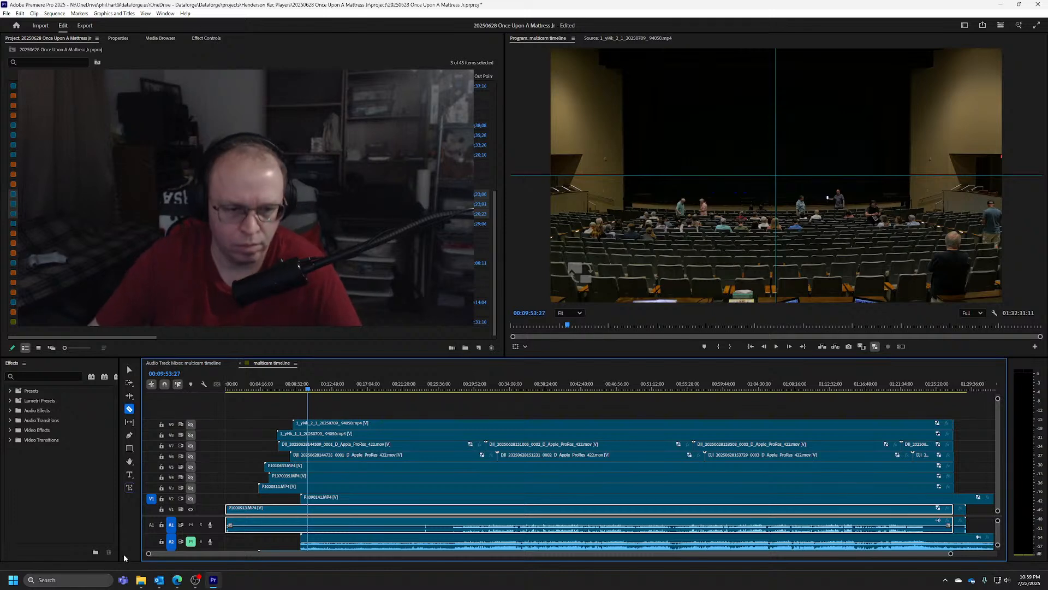
Split the V2 camera clip and its linked audio at 00:09:53:27
{"action": "key", "text": "c"}
{"action": "key", "text": "equal"}
{"action": "key", "text": "equal"}
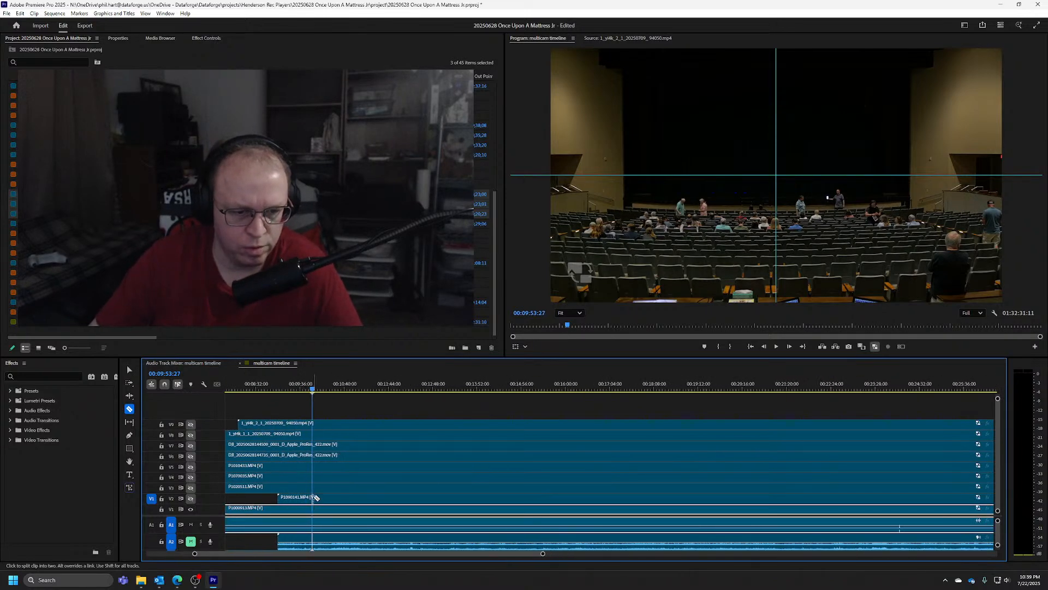
{"action": "left_click", "coordinate": [315, 497]}
{"action": "key", "text": "v"}
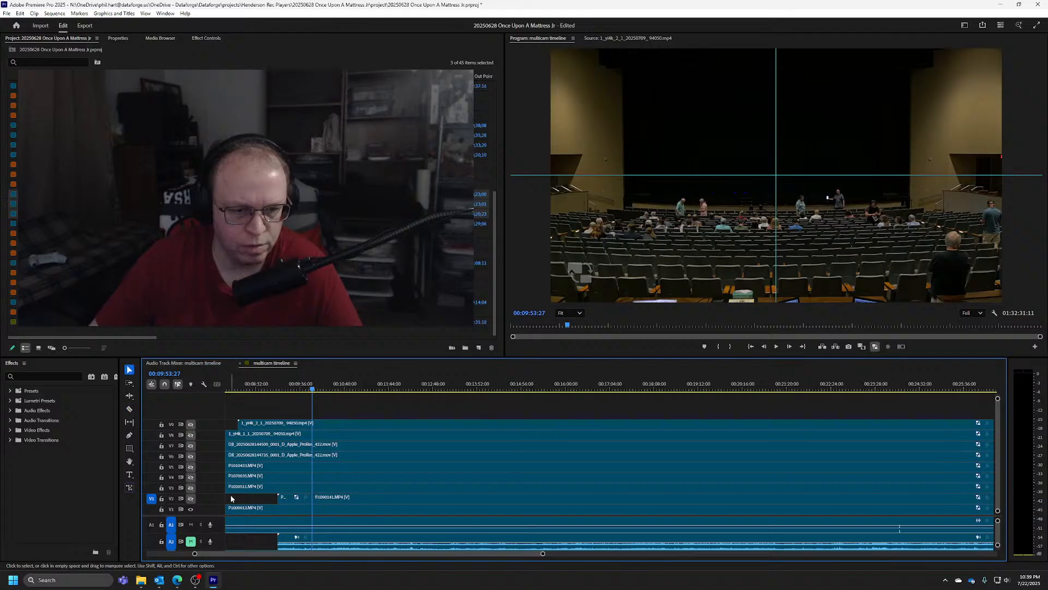
Show the V2 track and locate its matching phone-light sync frame at 00:10:09:00
{"action": "left_click", "coordinate": [191, 498]}
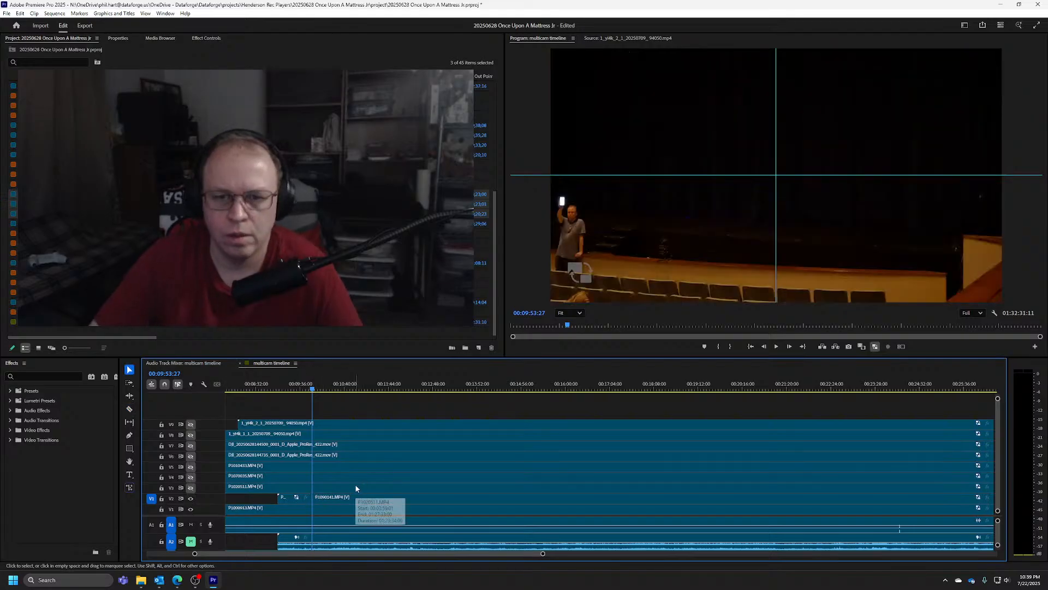
{"action": "key", "text": "shift+Down"}
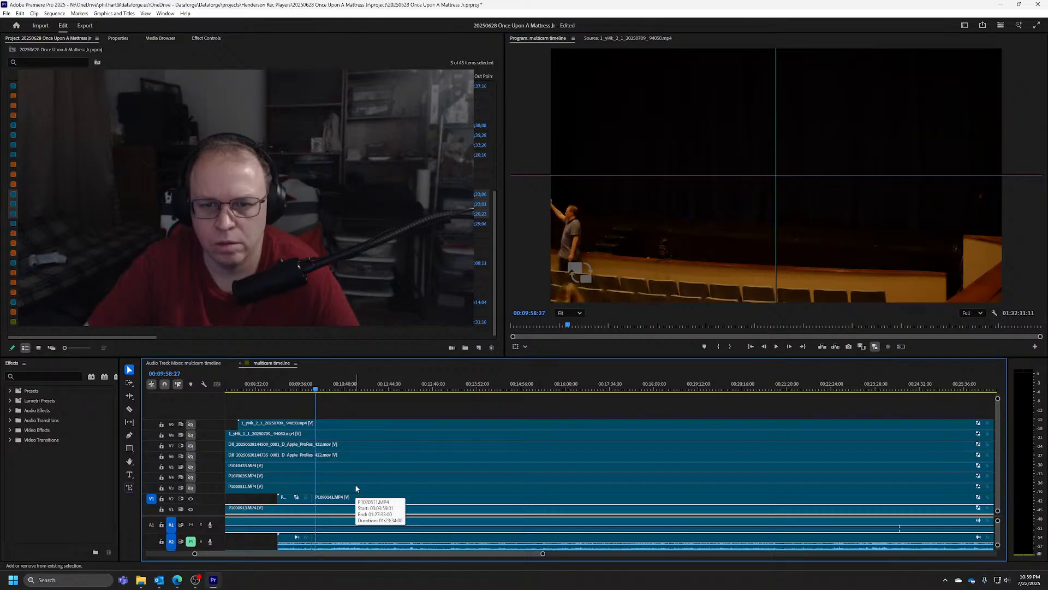
{"action": "key", "text": "space"}
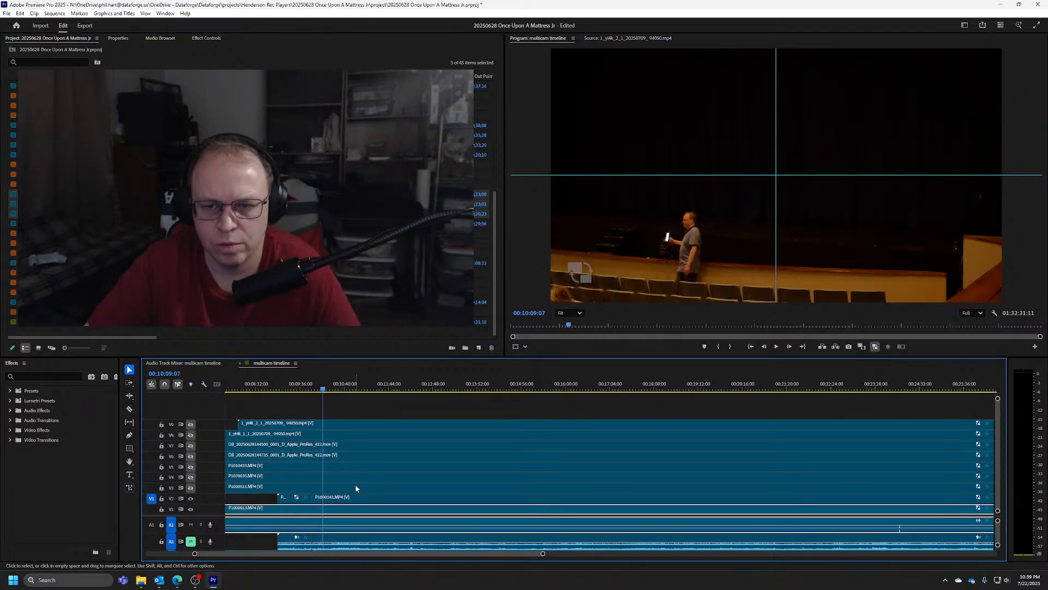
{"action": "key", "text": "shift+Left"}
{"action": "key", "text": "shift+Left"}
{"action": "key", "text": "shift+Left"}
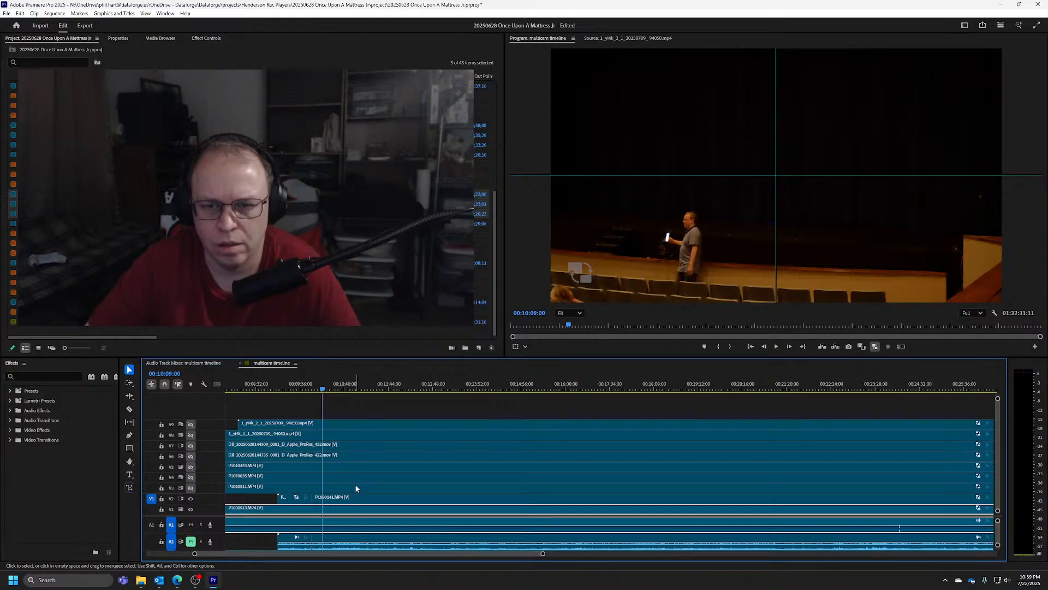
{"action": "key", "text": "Left"}
Roll the cut in the V2 camera clip to the playhead at 00:10:09:00
{"action": "key", "text": "c"}
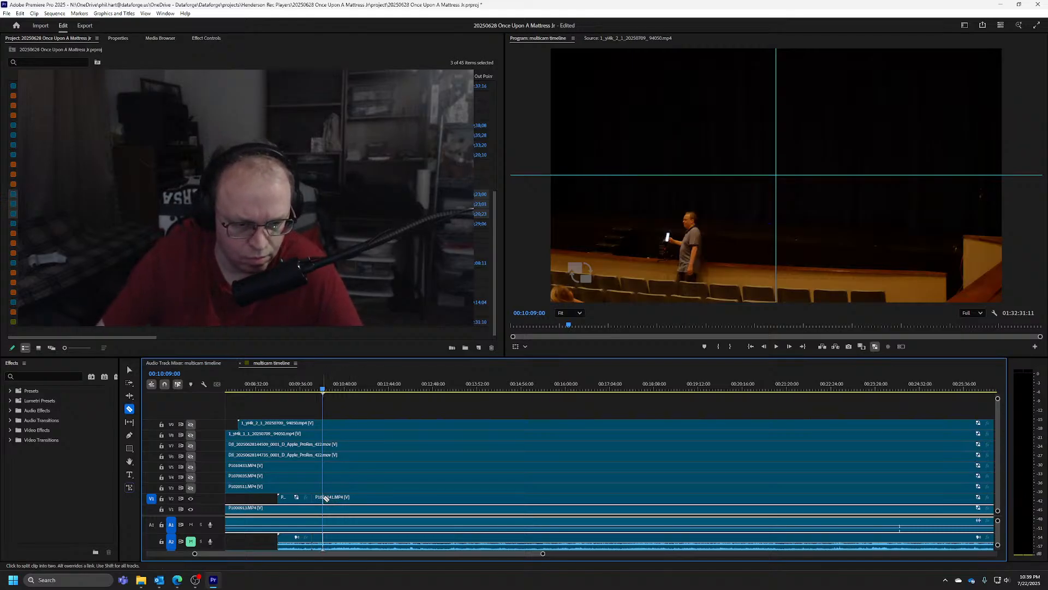
{"action": "key", "text": "n"}
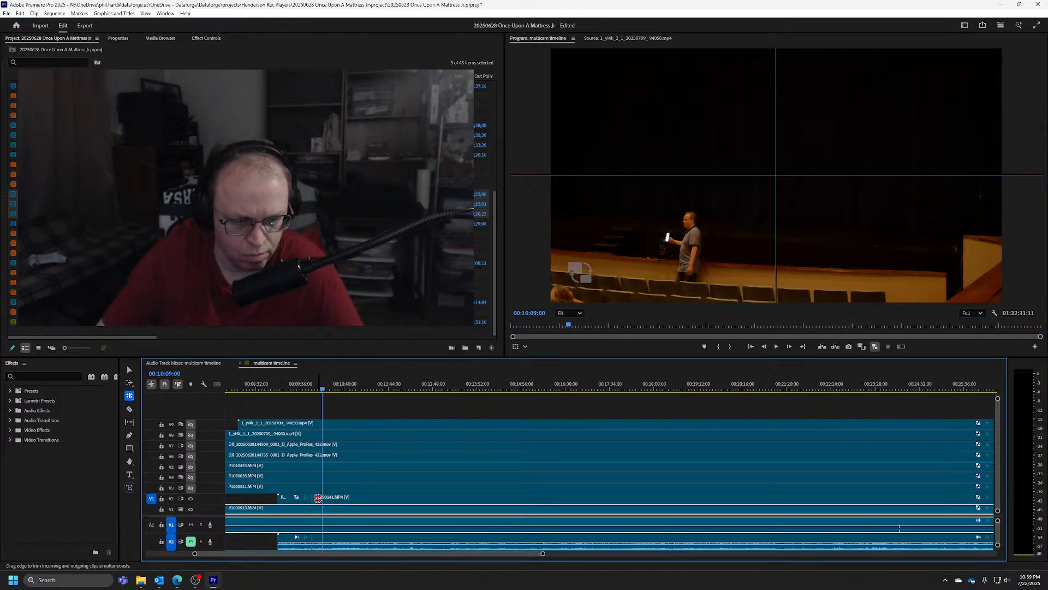
{"action": "left_click_drag", "start_coordinate": [313, 497], "coordinate": [323, 497]}
{"action": "key", "text": "v"}
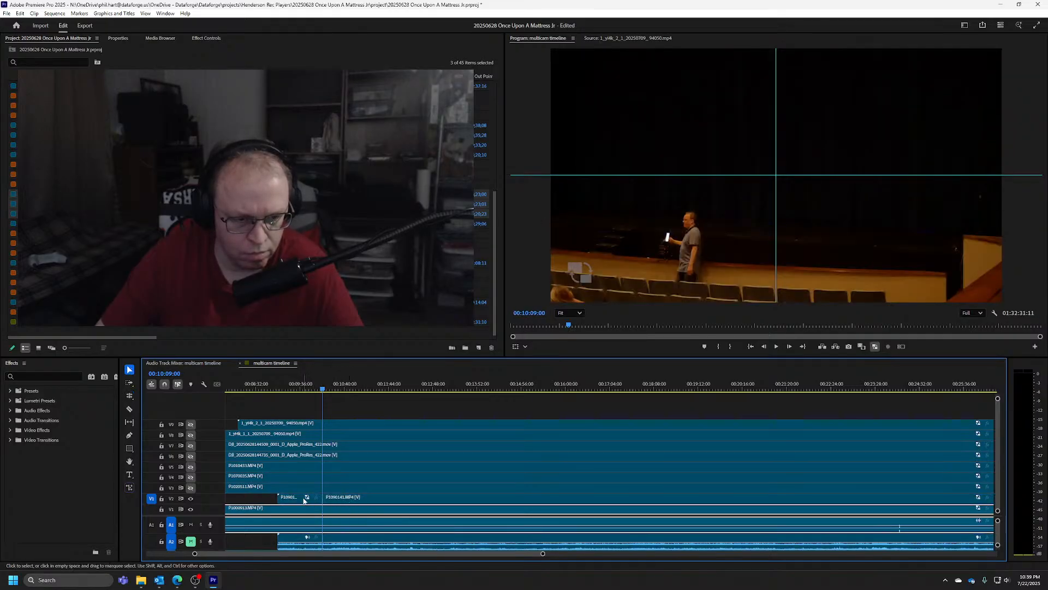
Delete the short V2 clip segment and its linked audio before the cut at 00:10:09:00
{"action": "key", "text": "minus"}
{"action": "scroll", "coordinate": [300, 505], "scroll_direction": "down", "scroll_amount": 2}
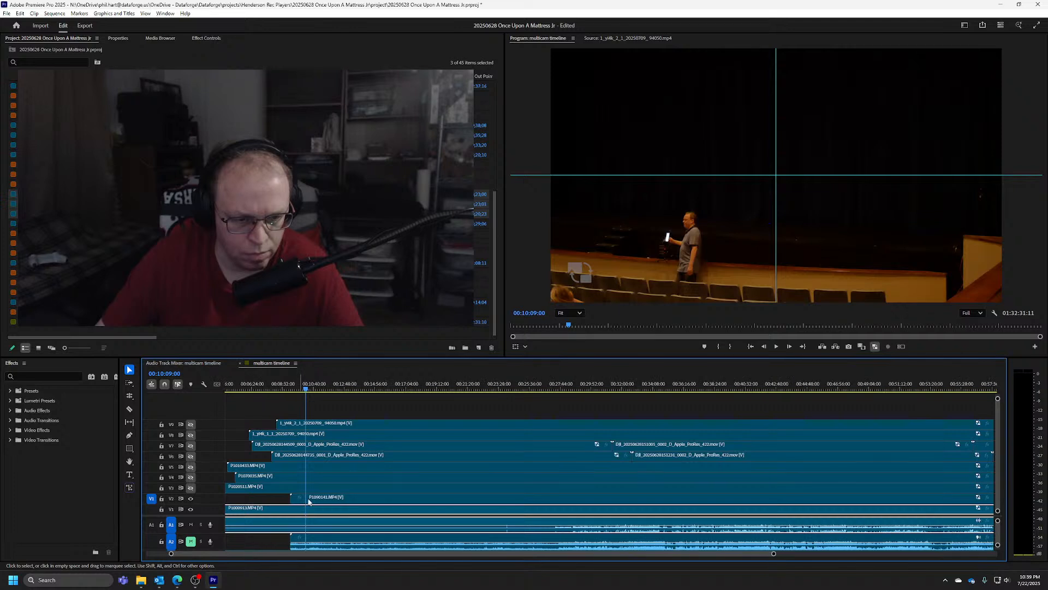
{"action": "scroll", "coordinate": [338, 504], "scroll_direction": "up", "scroll_amount": 2}
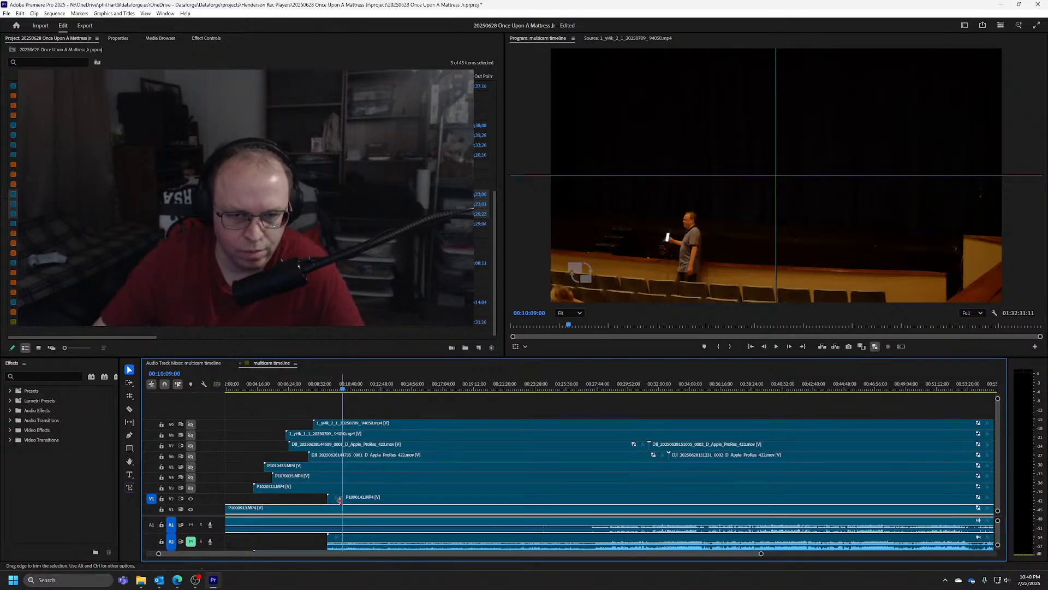
{"action": "key", "text": "c"}
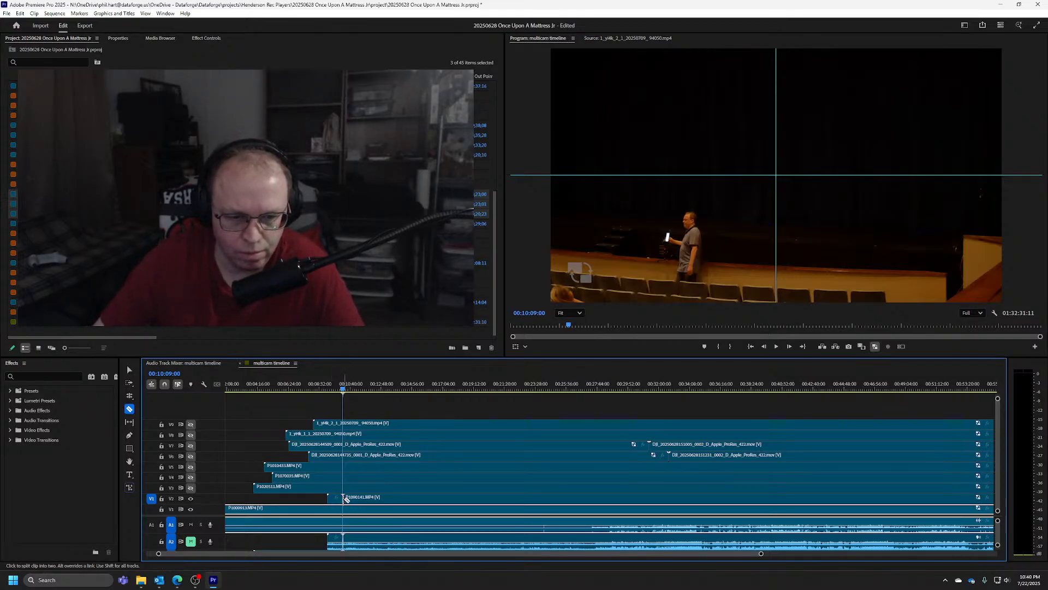
{"action": "left_click", "coordinate": [342, 497]}
{"action": "key", "text": "v"}
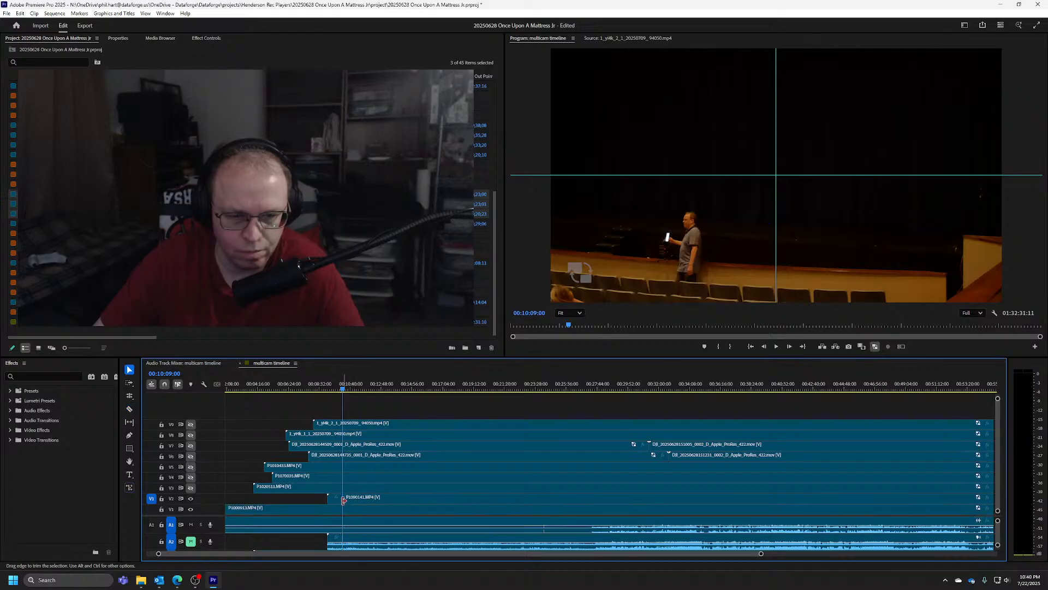
{"action": "left_click", "coordinate": [334, 502]}
{"action": "key", "text": "Delete"}
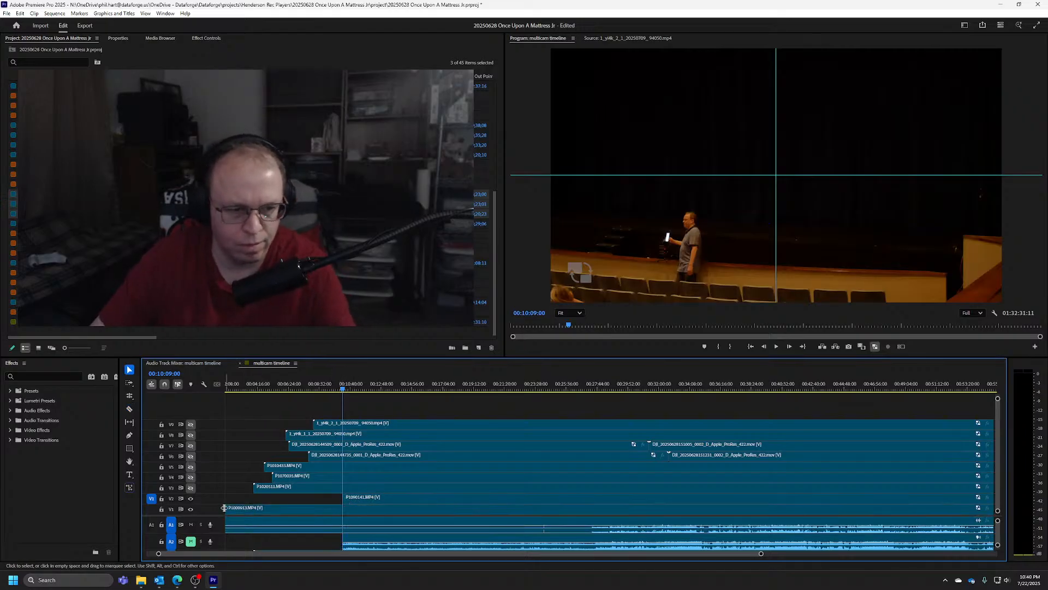
Hide the V2 track and return to the phone-light sync frame in the V1 camera at 00:09:53:27
{"action": "left_click", "coordinate": [191, 499]}
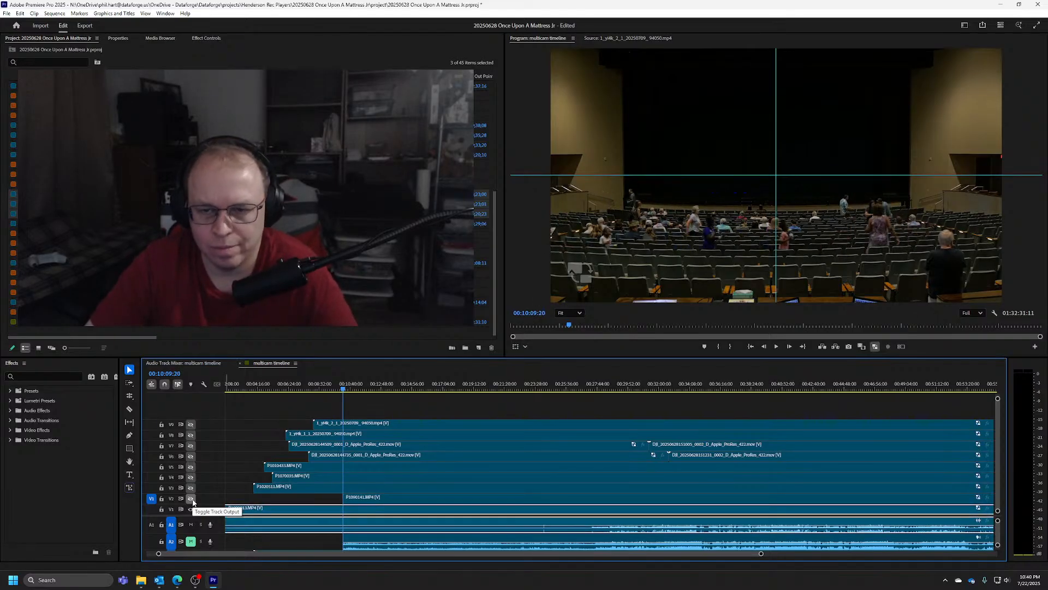
{"action": "key", "text": "shift+Left"}
{"action": "key", "text": "shift+Left"}
{"action": "key", "text": "shift+Left"}
{"action": "key", "text": "shift+Left"}
{"action": "key", "text": "shift+Left"}
{"action": "key", "text": "shift+Left"}
{"action": "key", "text": "shift+Left"}
{"action": "key", "text": "shift+Left"}
{"action": "key", "text": "shift+Left"}
{"action": "key", "text": "shift+Left"}
{"action": "key", "text": "shift+Left"}
{"action": "key", "text": "shift+Left"}
{"action": "key", "text": "shift+Left"}
{"action": "key", "text": "shift+Left"}
{"action": "key", "text": "shift+Left"}
{"action": "key", "text": "shift+Left"}
{"action": "key", "text": "shift+Left"}
{"action": "key", "text": "shift+Left"}
{"action": "key", "text": "shift+Left"}
{"action": "key", "text": "shift+Left"}
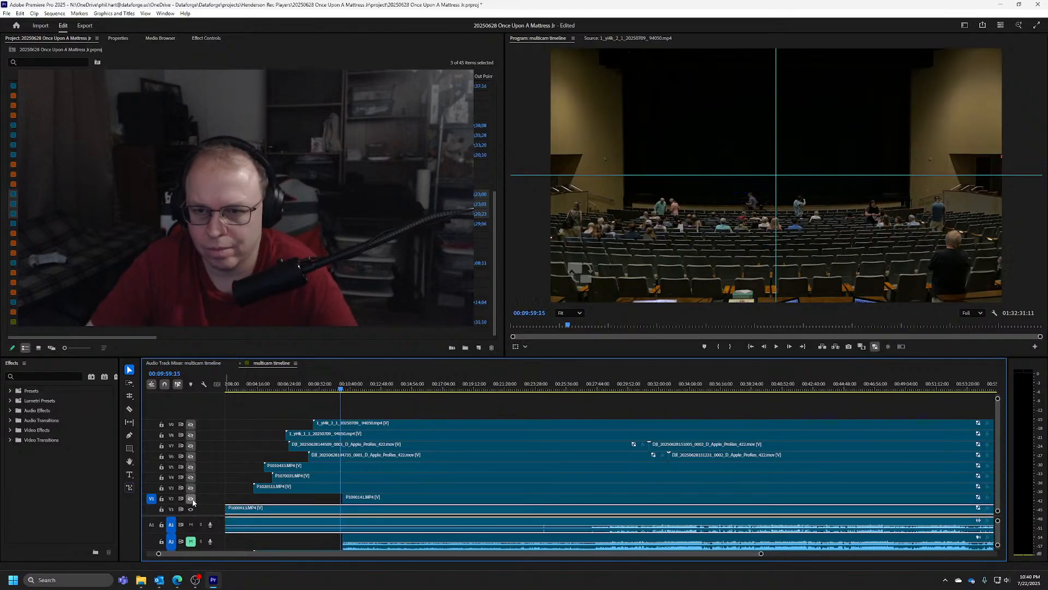
{"action": "key", "text": "shift+Left"}
{"action": "key", "text": "shift+Left"}
{"action": "key", "text": "shift+Left"}
{"action": "key", "text": "shift+Left"}
{"action": "key", "text": "shift+Left"}
{"action": "key", "text": "shift+Left"}
{"action": "key", "text": "shift+Left"}
{"action": "key", "text": "shift+Left"}
{"action": "key", "text": "shift+Left"}
{"action": "key", "text": "shift+Left"}
{"action": "key", "text": "shift+Left"}
{"action": "key", "text": "shift+Left"}
{"action": "key", "text": "shift+Left"}
{"action": "key", "text": "shift+Left"}
{"action": "key", "text": "shift+Left"}
{"action": "key", "text": "shift+Left"}
{"action": "key", "text": "shift+Left"}
{"action": "key", "text": "shift+Left"}
{"action": "key", "text": "shift+Left"}
{"action": "key", "text": "shift+Left"}
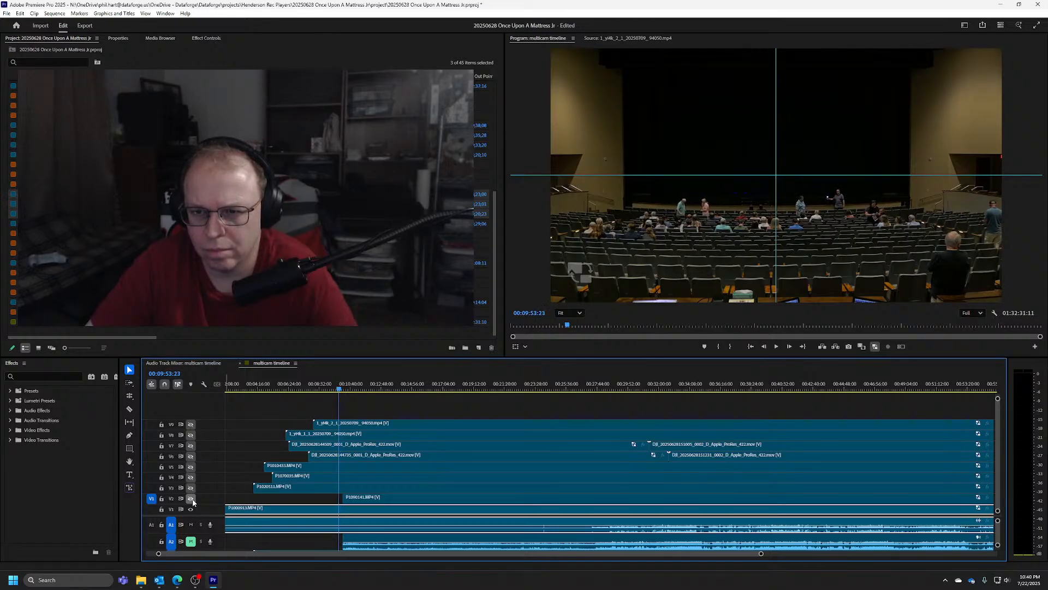
{"action": "key", "text": "Left"}
{"action": "key", "text": "Left"}
{"action": "key", "text": "Left"}
Shift the V2 clip and its linked audio earlier so its sync frame falls at 00:09:53:27, with its trimmed beginning restored
{"action": "key", "text": "c"}
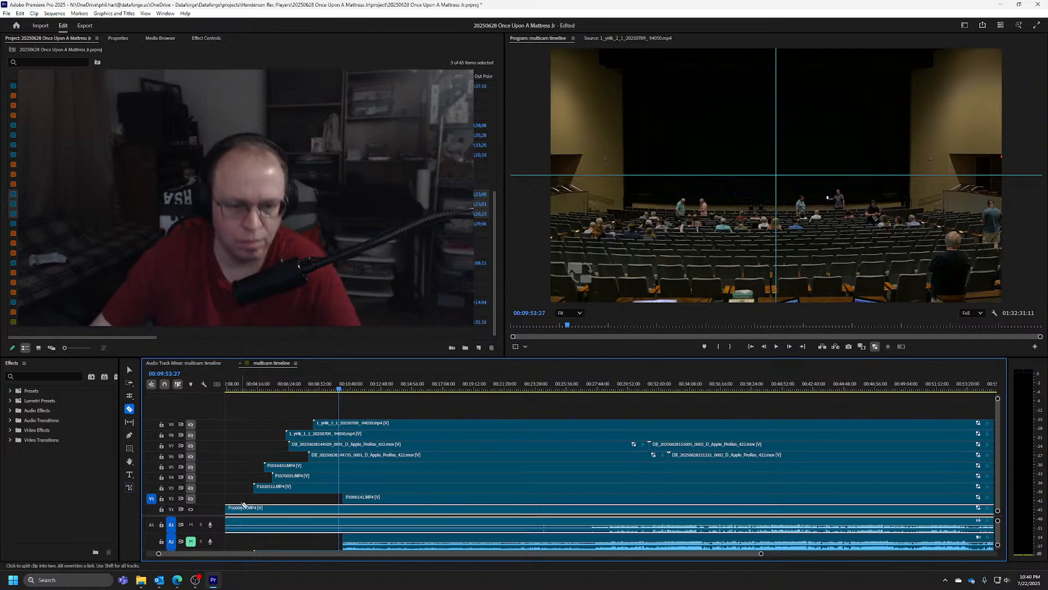
{"action": "key", "text": "v"}
{"action": "left_click_drag", "start_coordinate": [367, 500], "coordinate": [157, 506]}
{"action": "key", "text": "backslash"}
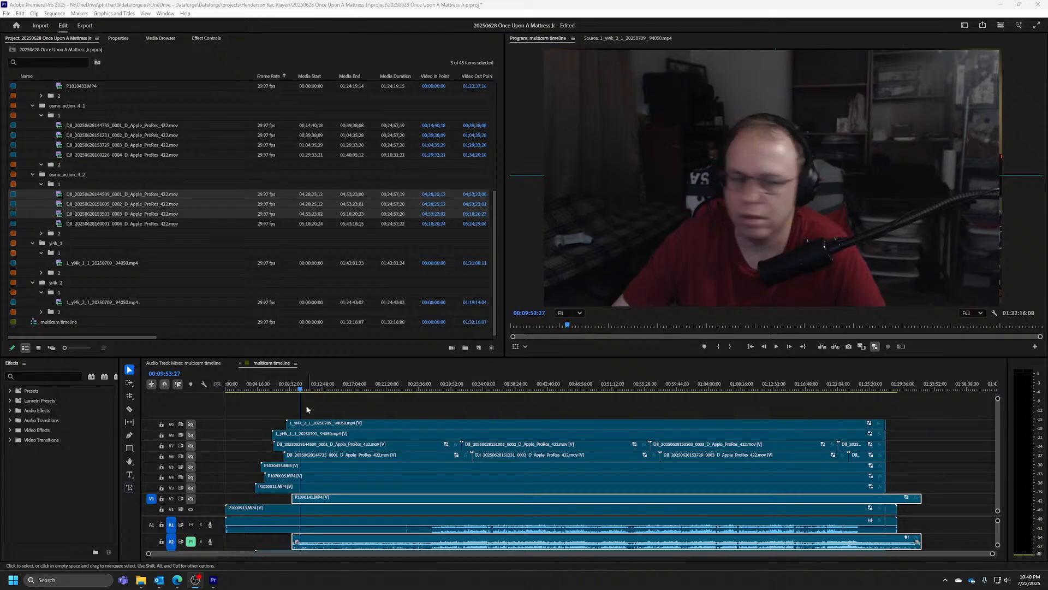
Play the sequence briefly from 01:23:27:11 to check the sync near the end of the show
{"action": "left_click_drag", "start_coordinate": [309, 387], "coordinate": [859, 345]}
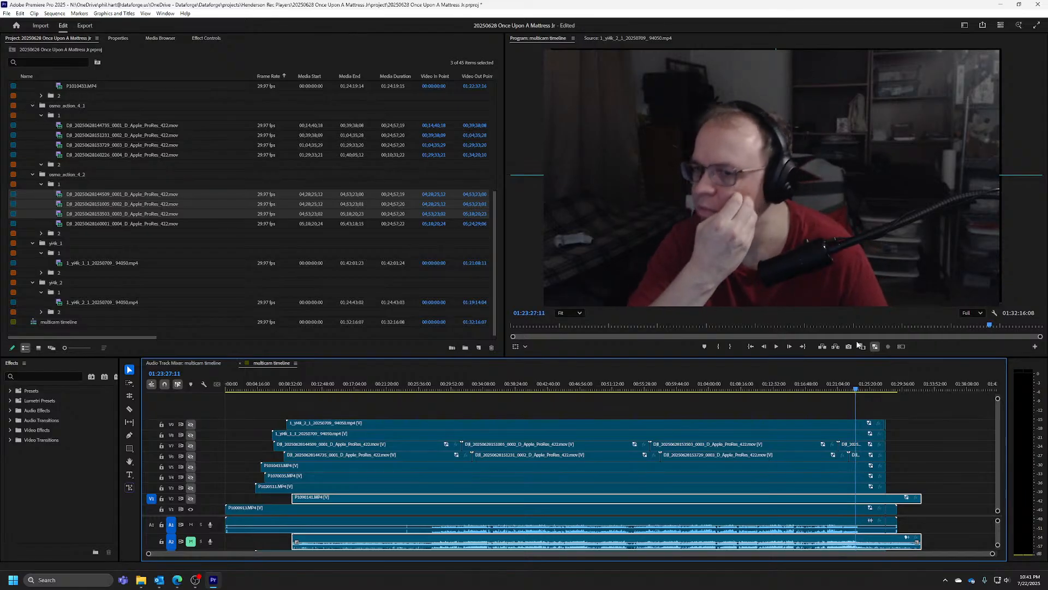
{"action": "key", "text": "space"}
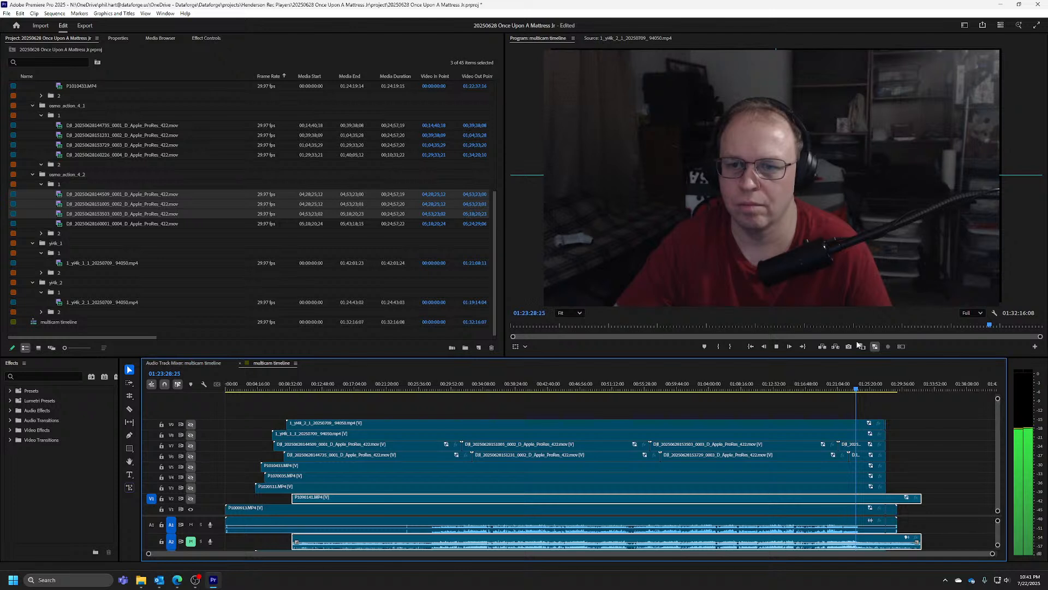
{"action": "key", "text": "space"}
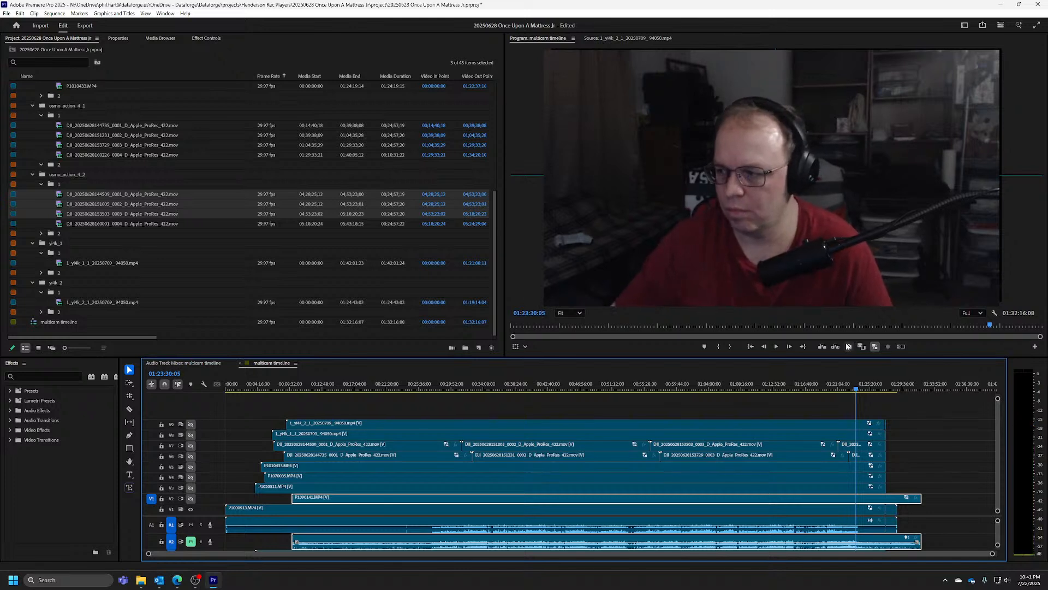
Go to 00:32:42:01 and turn on the output of all hidden camera tracks, V2 through V9
{"action": "left_click_drag", "start_coordinate": [858, 391], "coordinate": [473, 393]}
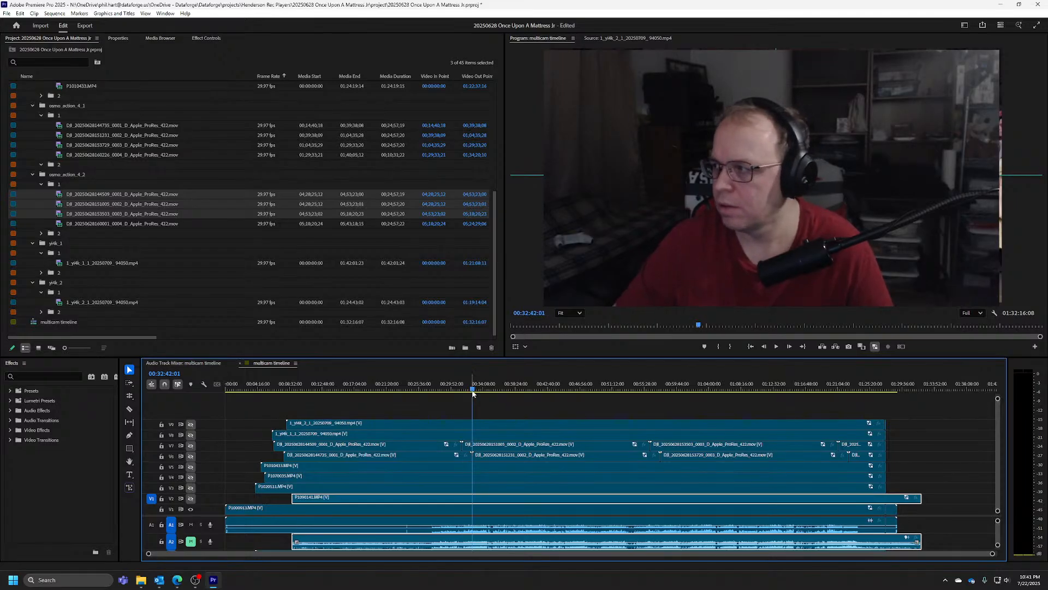
{"action": "left_click", "coordinate": [191, 425]}
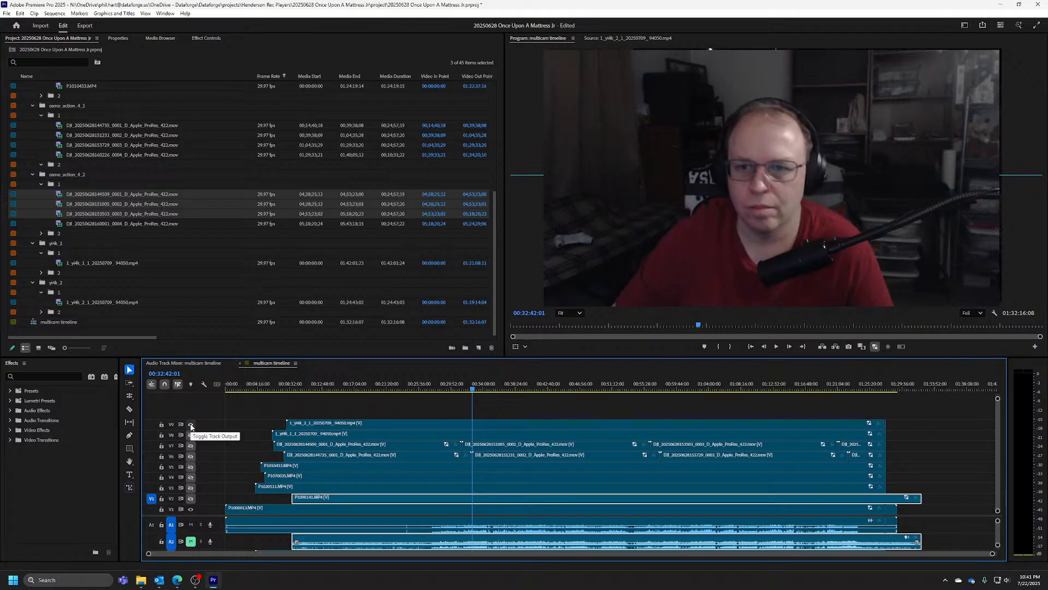
{"action": "left_click", "coordinate": [190, 425]}
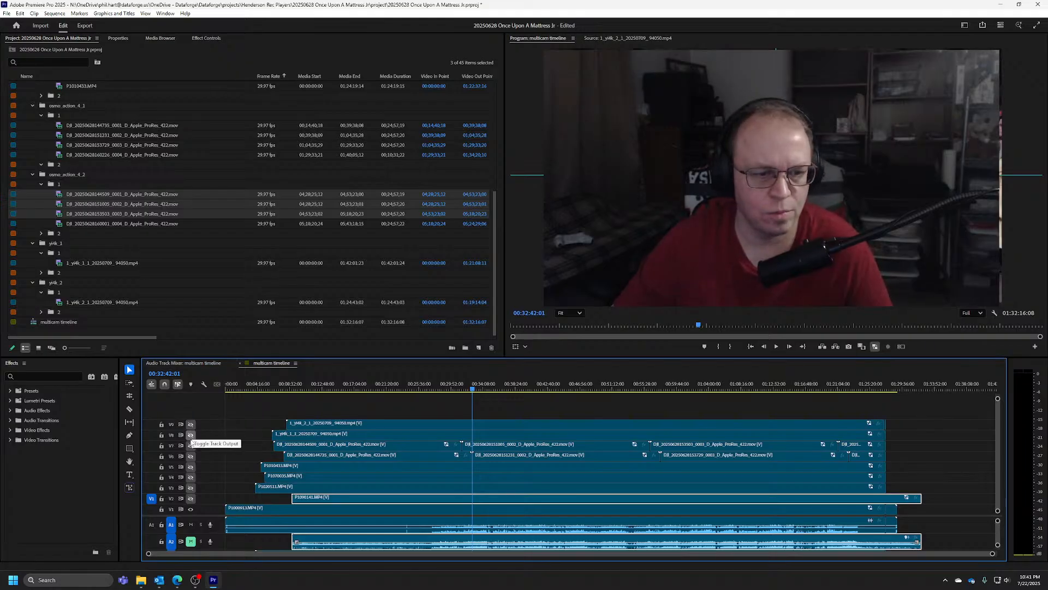
{"action": "left_click", "coordinate": [191, 499]}
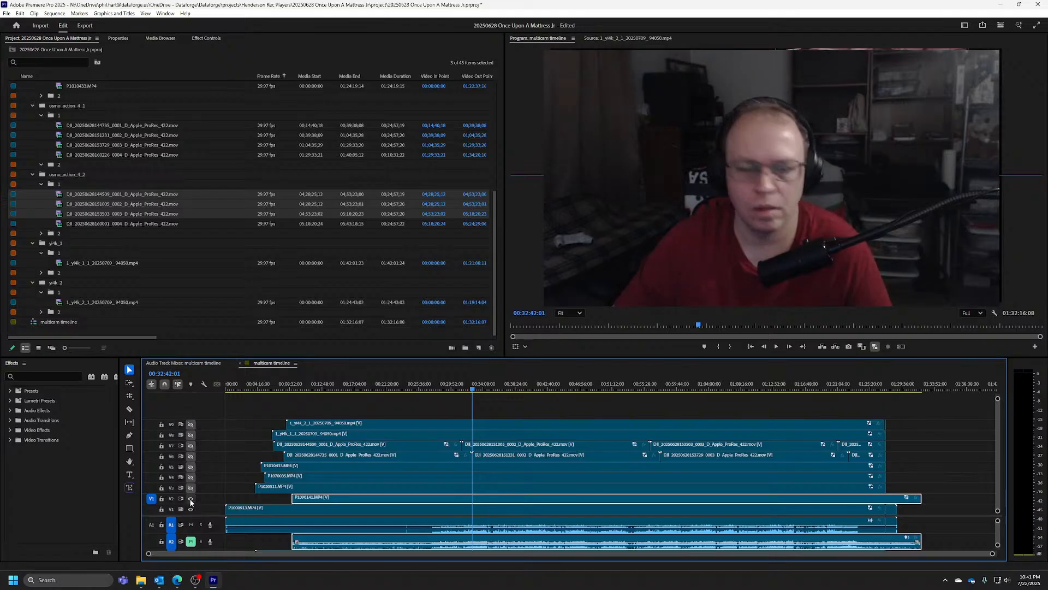
{"action": "left_click", "coordinate": [190, 490]}
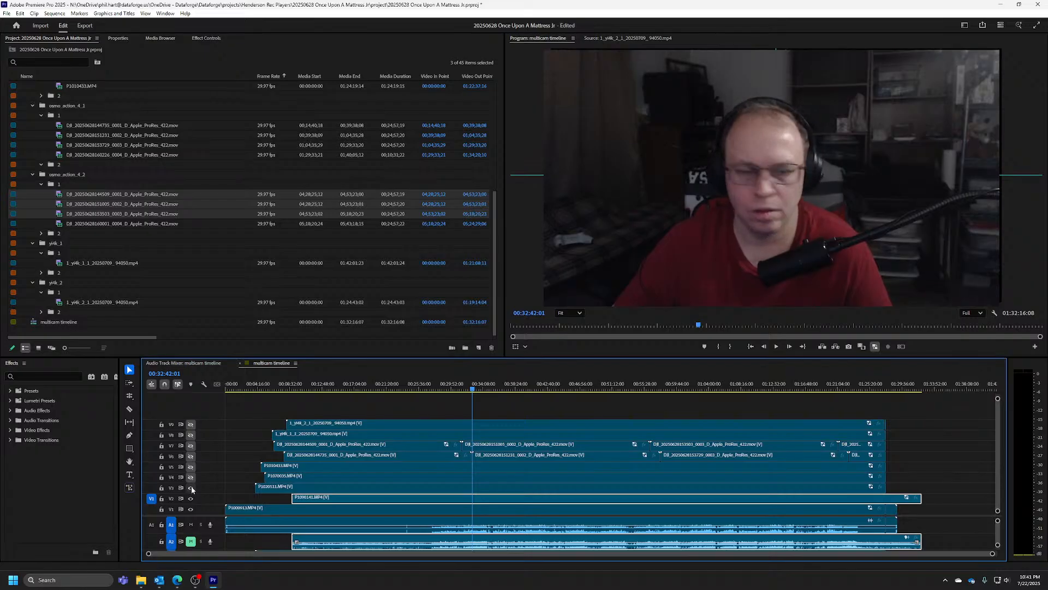
{"action": "left_click", "coordinate": [190, 478]}
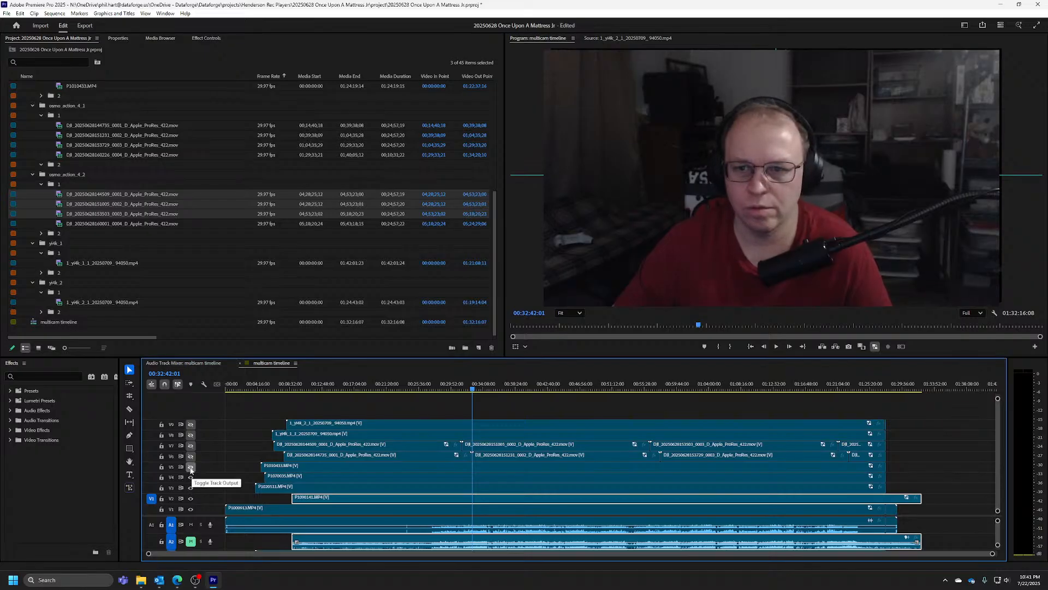
{"action": "left_click", "coordinate": [191, 468]}
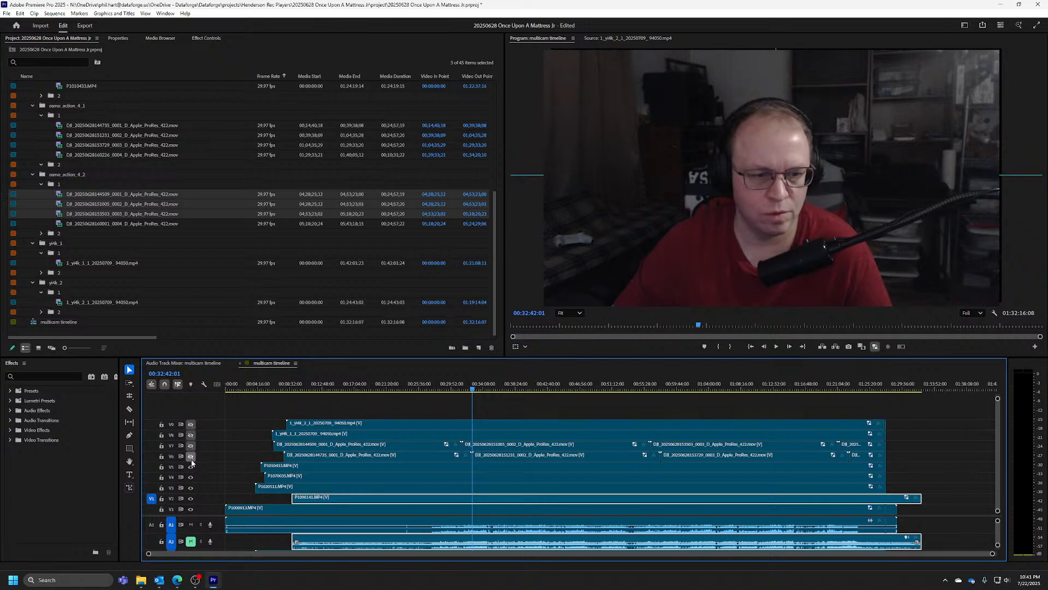
{"action": "left_click", "coordinate": [191, 460]}
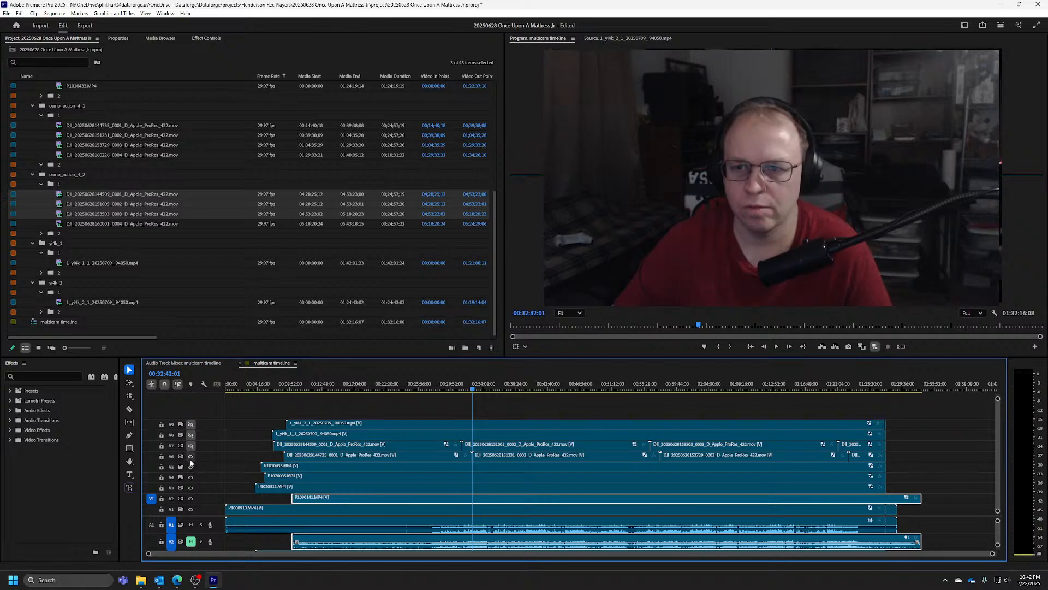
{"action": "left_click", "coordinate": [191, 446]}
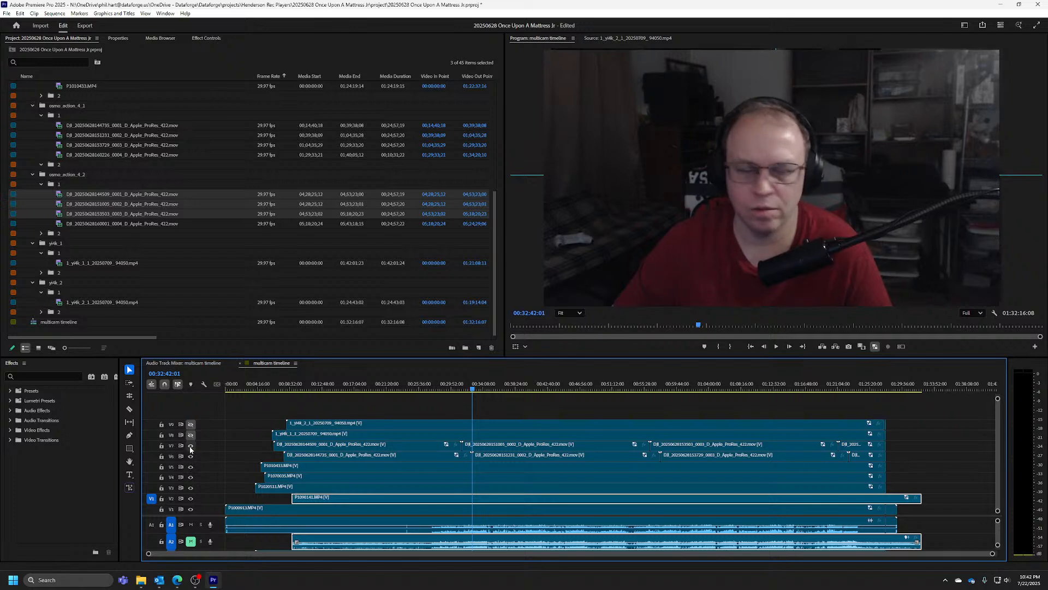
{"action": "left_click", "coordinate": [191, 435]}
{"action": "left_click", "coordinate": [191, 424]}
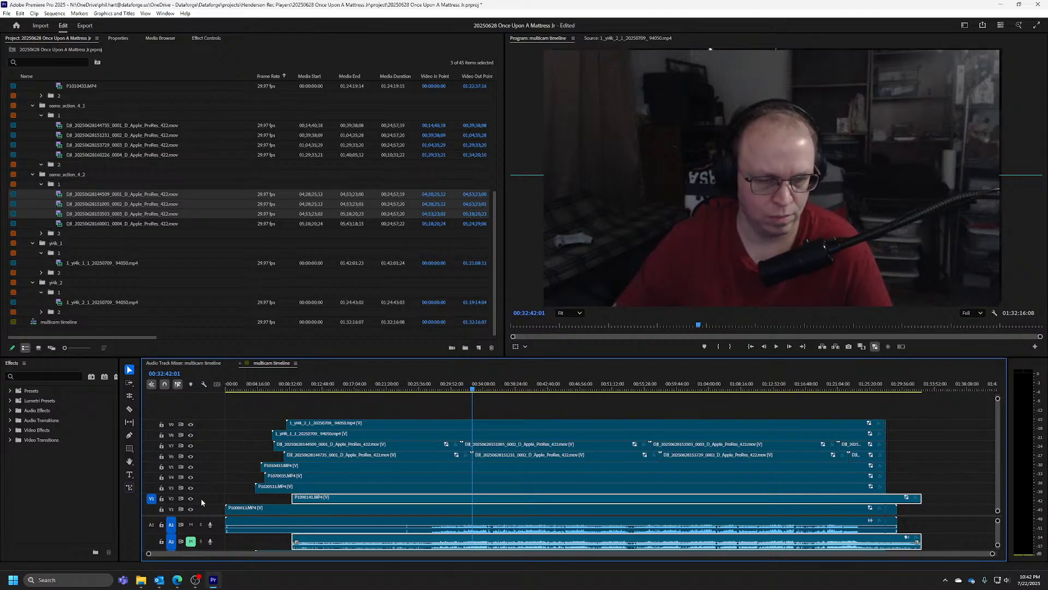
Go to 01:23:43:19 and hide tracks V9, V8, V7 and V6 in turn to compare the camera views
{"action": "left_click_drag", "start_coordinate": [374, 388], "coordinate": [859, 382]}
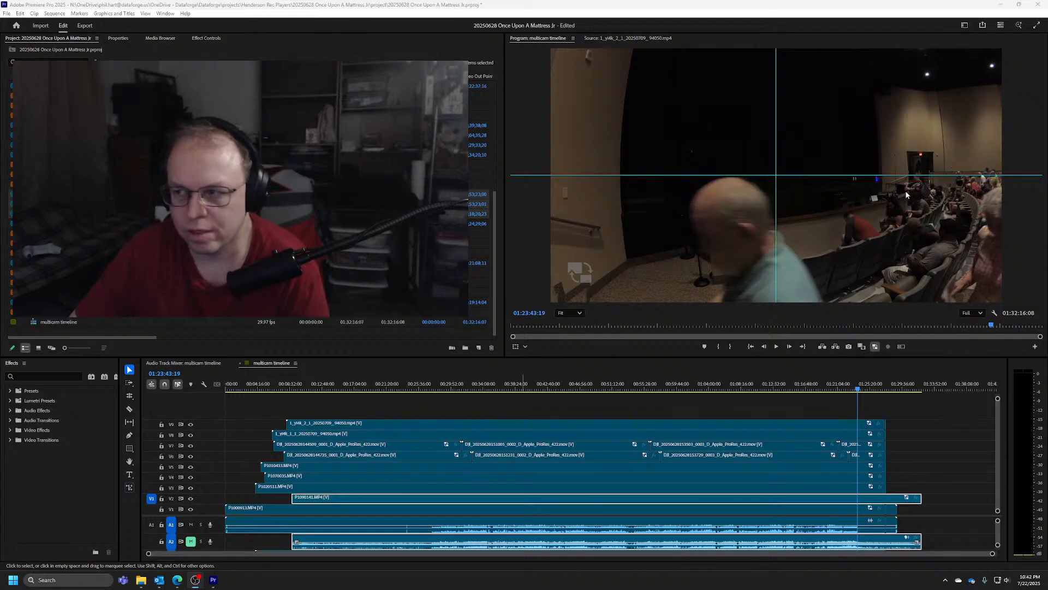
{"action": "left_click", "coordinate": [190, 425]}
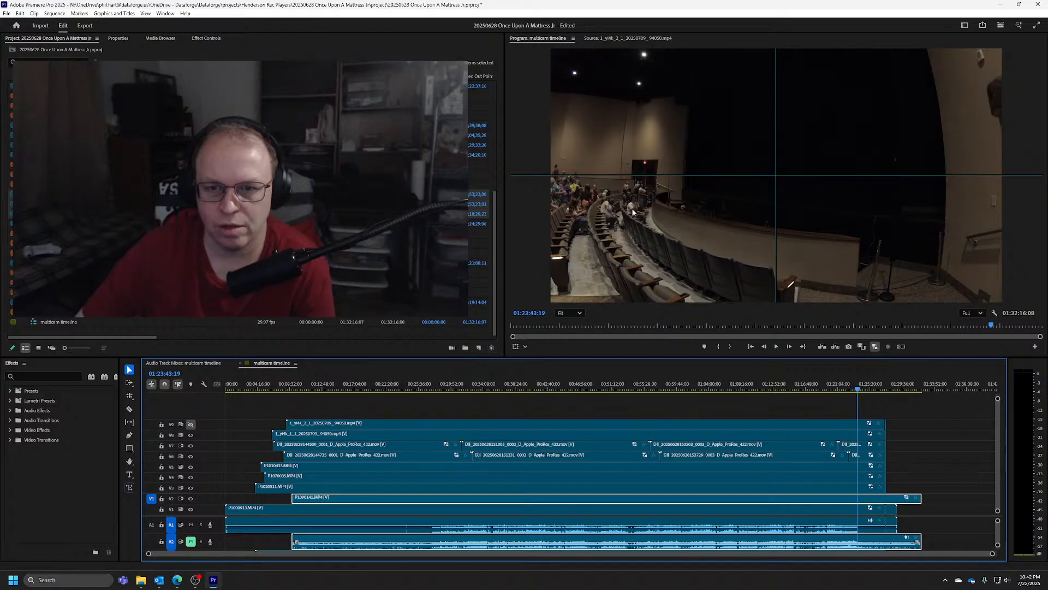
{"action": "left_click", "coordinate": [190, 435]}
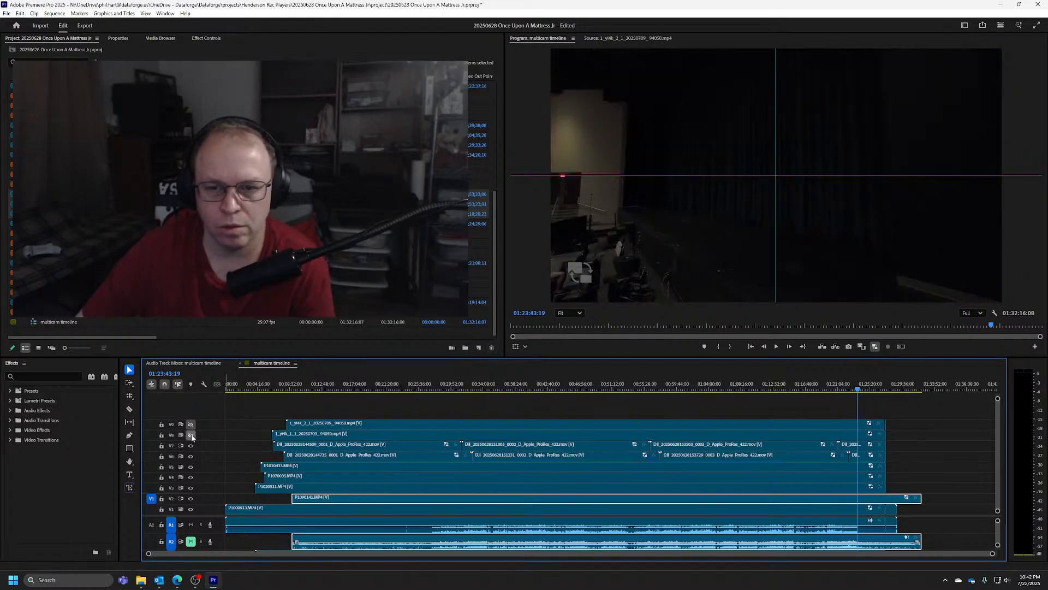
{"action": "left_click", "coordinate": [191, 446]}
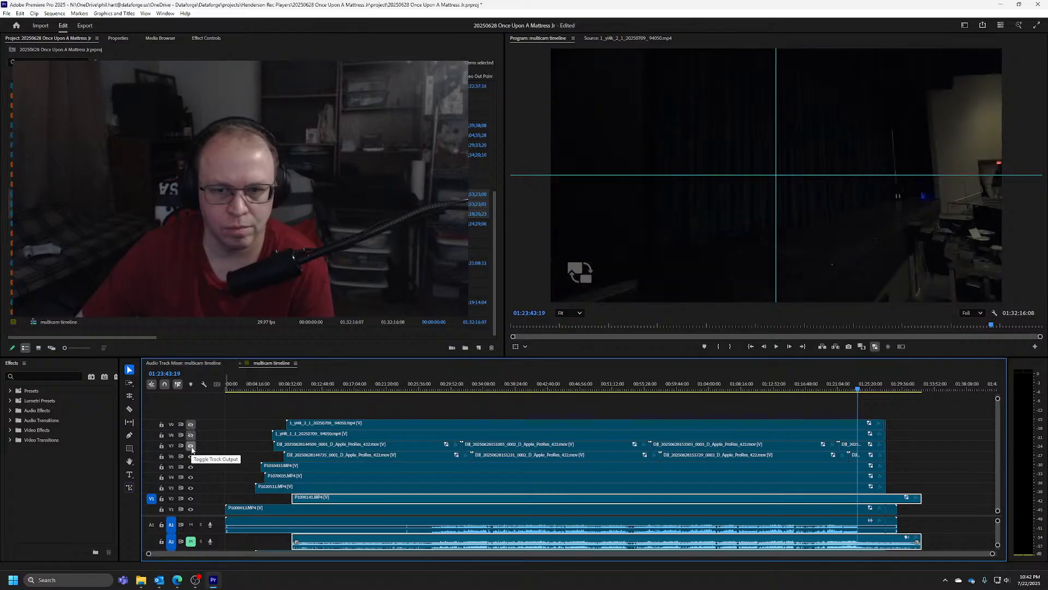
{"action": "left_click", "coordinate": [191, 456]}
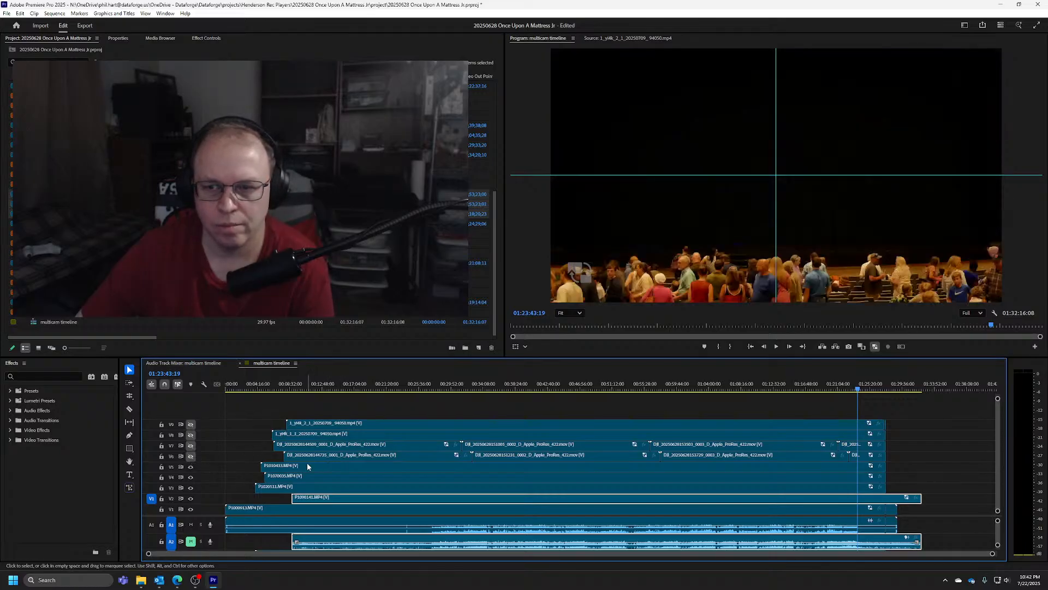
Hide tracks V5, V4, V3 and V2 in turn at 01:23:43:19 to compare the remaining camera views
{"action": "left_click", "coordinate": [191, 467]}
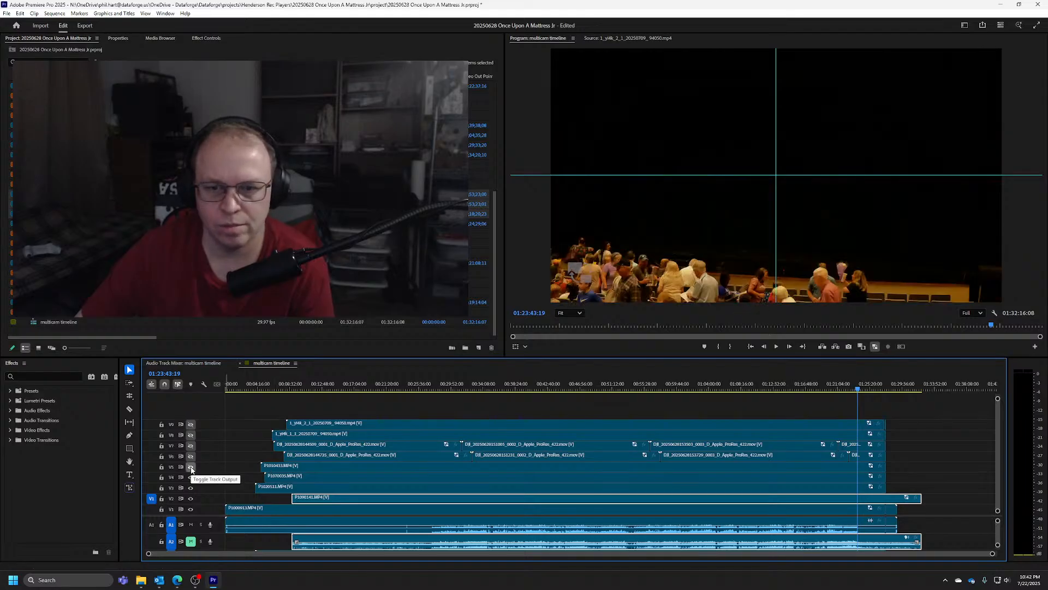
{"action": "left_click", "coordinate": [191, 477]}
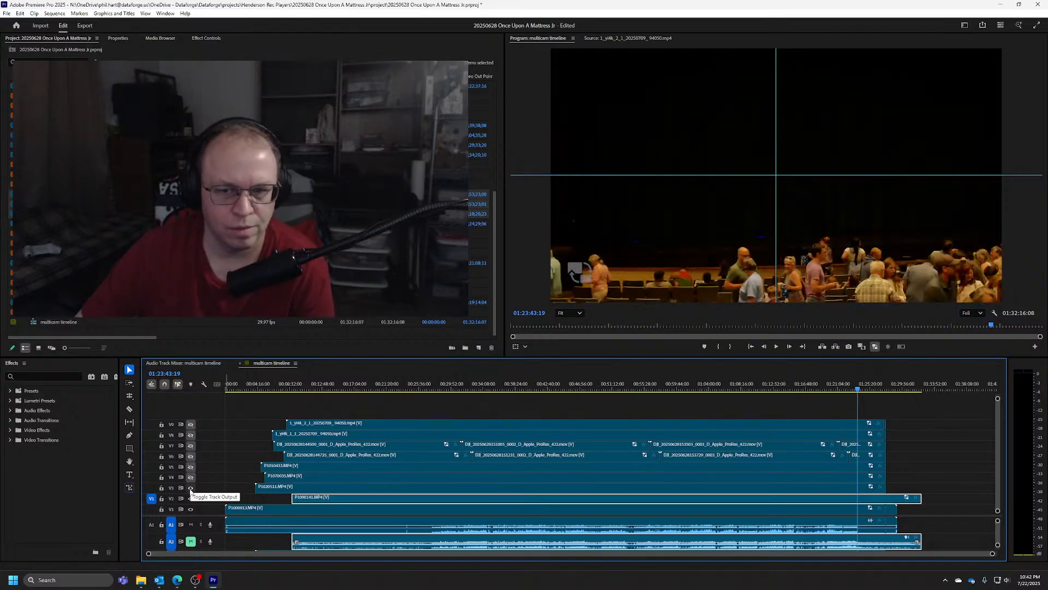
{"action": "left_click", "coordinate": [190, 487]}
{"action": "left_click", "coordinate": [191, 499]}
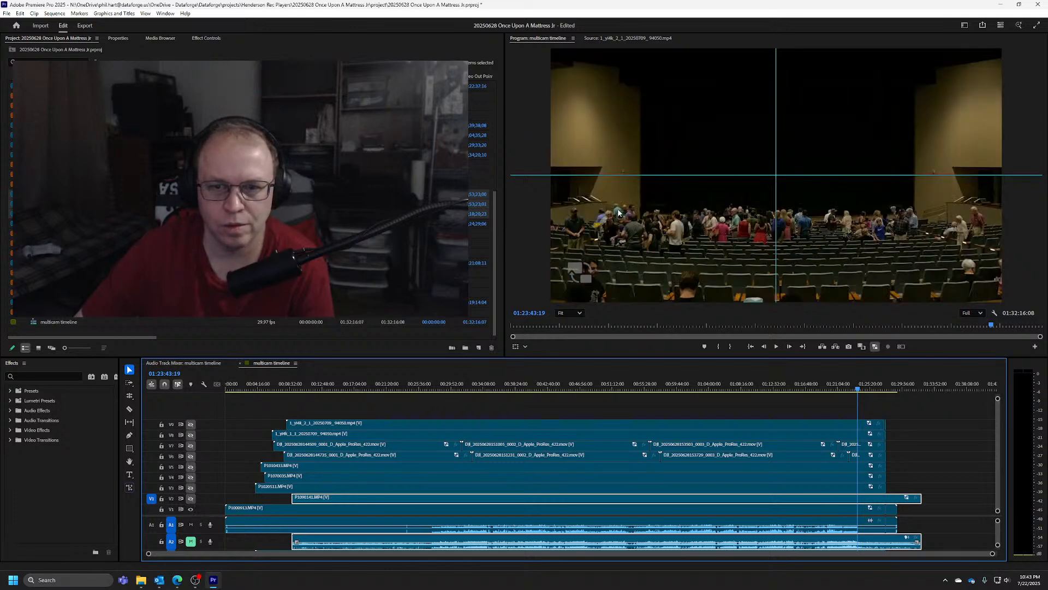
Turn the output of the hidden camera tracks V2 through V9 back on
{"action": "left_click", "coordinate": [190, 498]}
{"action": "left_click", "coordinate": [191, 488]}
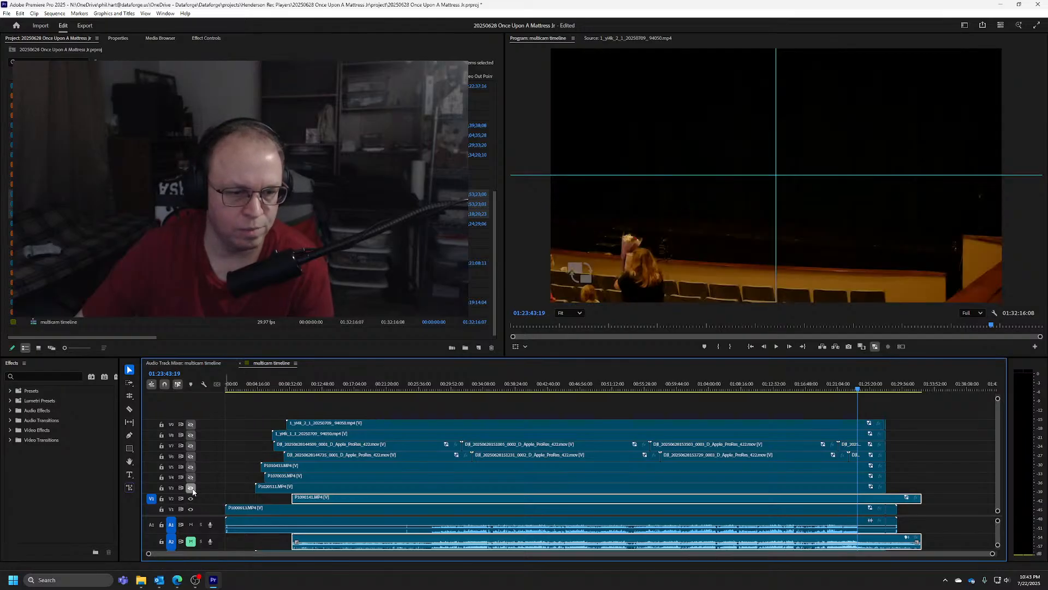
{"action": "left_click", "coordinate": [190, 477]}
{"action": "left_click", "coordinate": [191, 466]}
{"action": "left_click", "coordinate": [191, 455]}
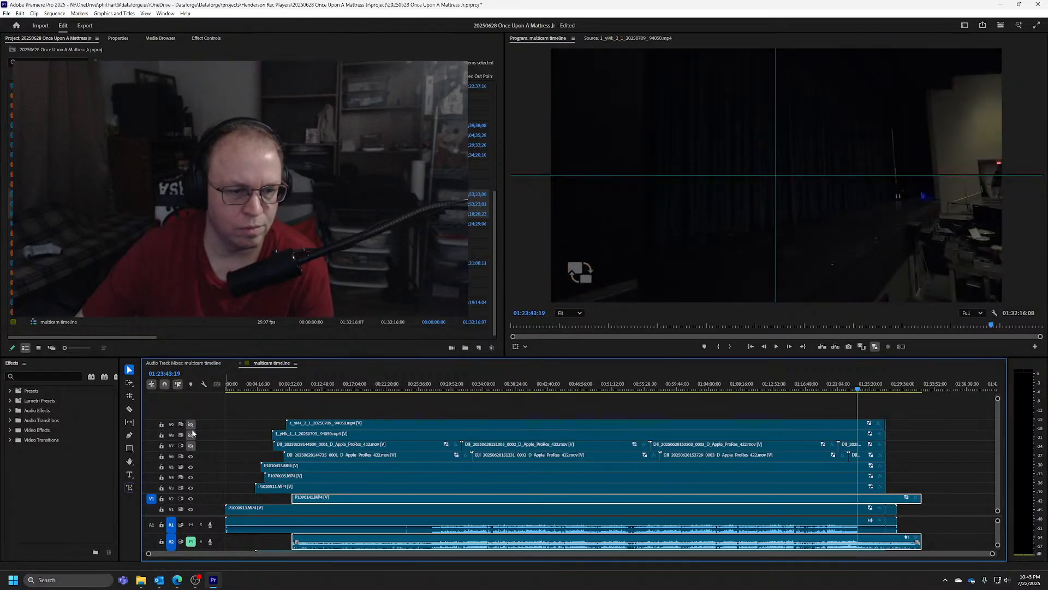
{"action": "left_click", "coordinate": [190, 425]}
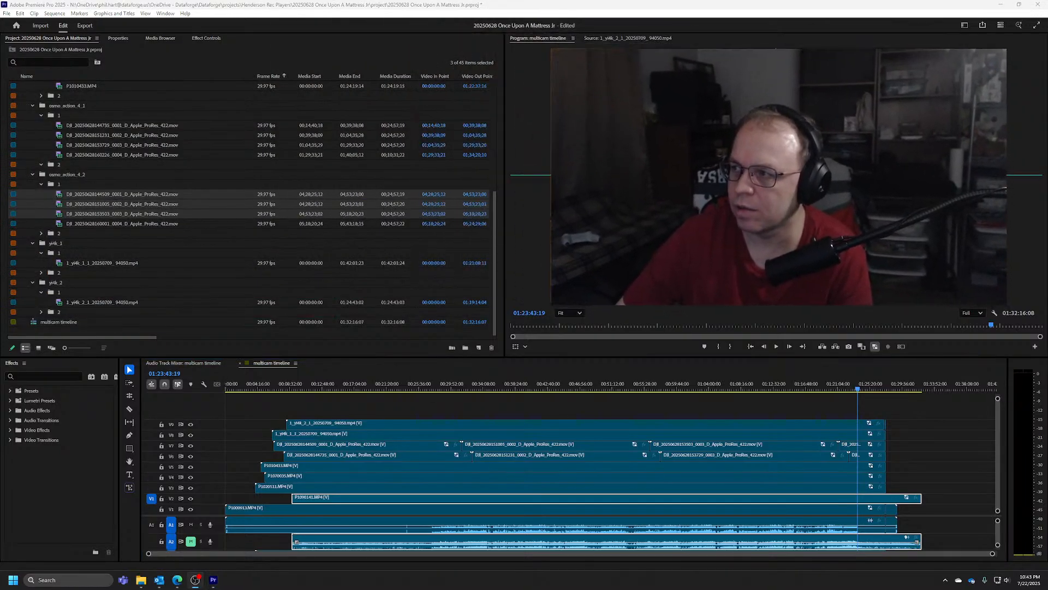
Go to 00:45:15:01 and hide tracks V9 down to V2 in turn to compare the camera views, briefly toggling V1 as well
{"action": "left_click", "coordinate": [474, 388]}
{"action": "left_click_drag", "start_coordinate": [476, 389], "coordinate": [521, 383]}
{"action": "left_click_drag", "start_coordinate": [520, 382], "coordinate": [568, 384]}
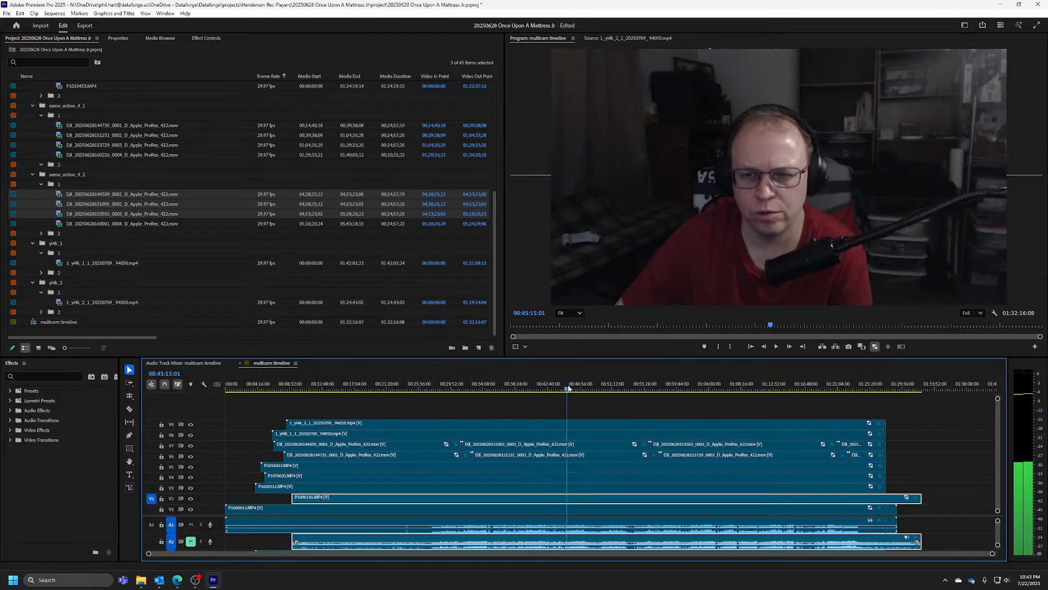
{"action": "left_click", "coordinate": [191, 424]}
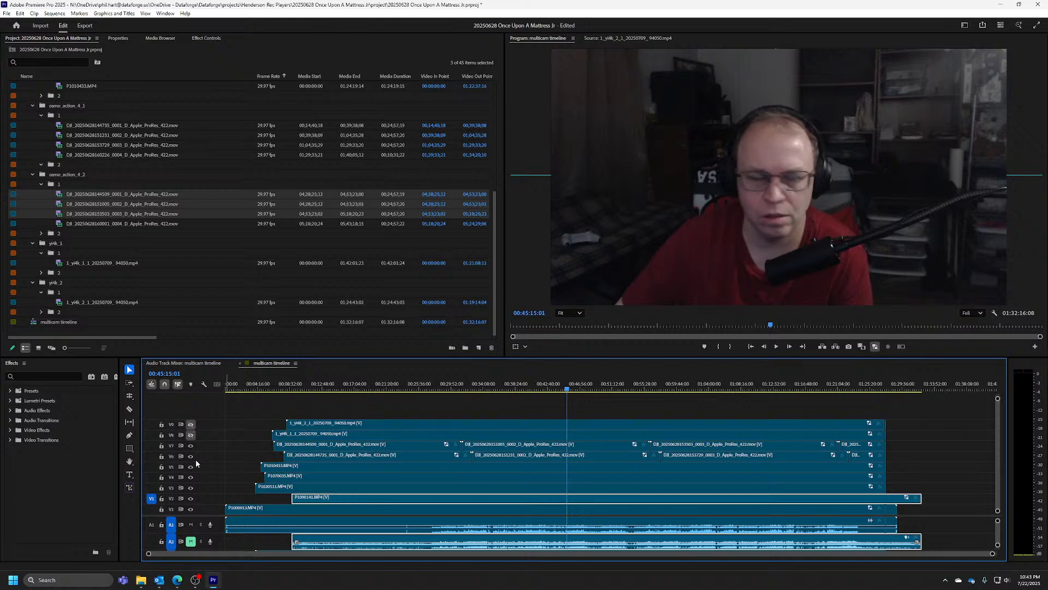
{"action": "left_click", "coordinate": [190, 457]}
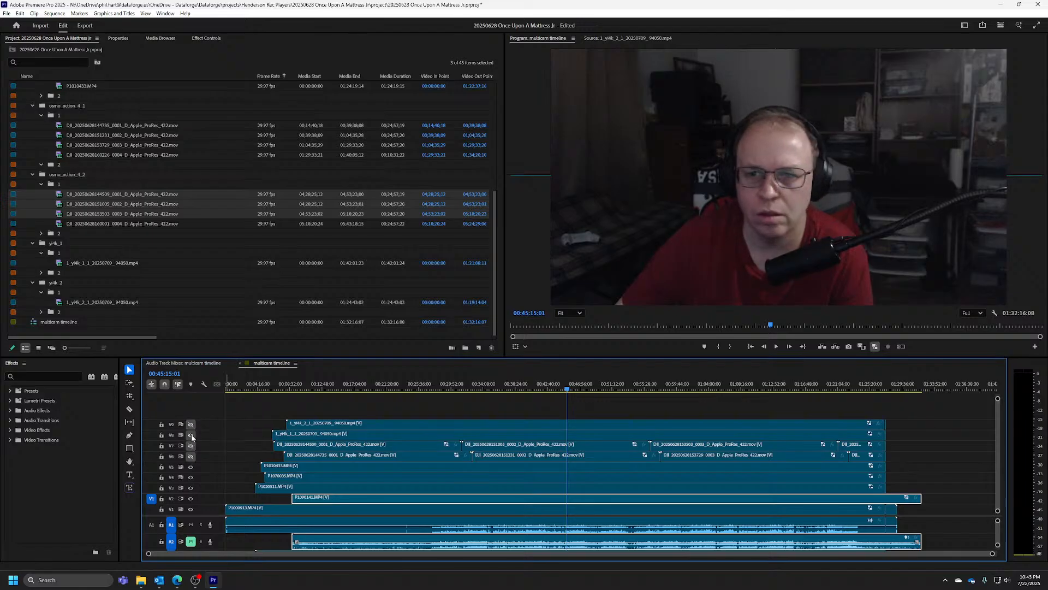
{"action": "left_click", "coordinate": [190, 466]}
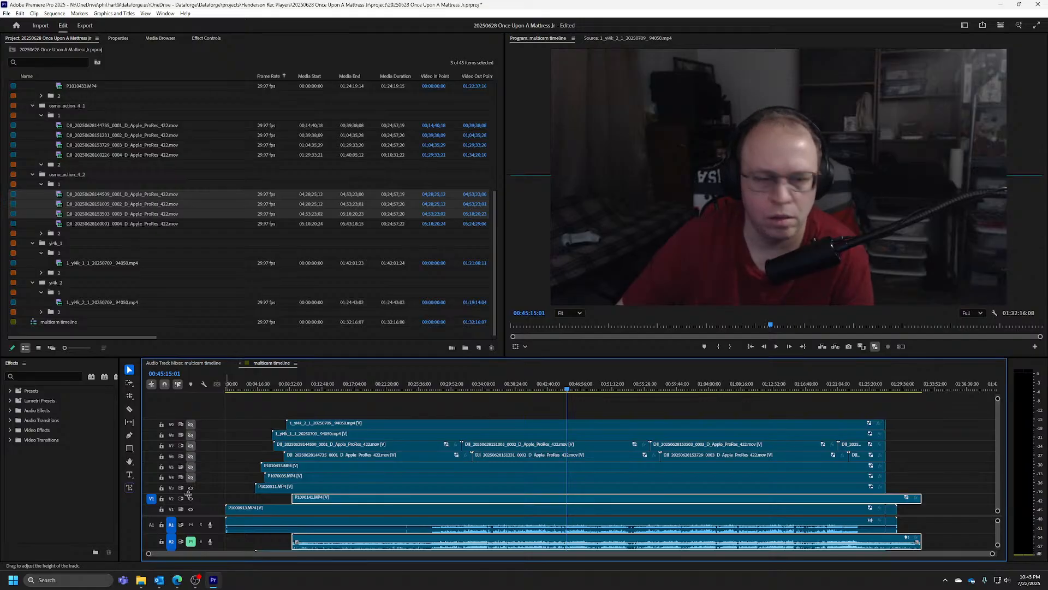
{"action": "left_click", "coordinate": [190, 488]}
{"action": "left_click", "coordinate": [191, 498]}
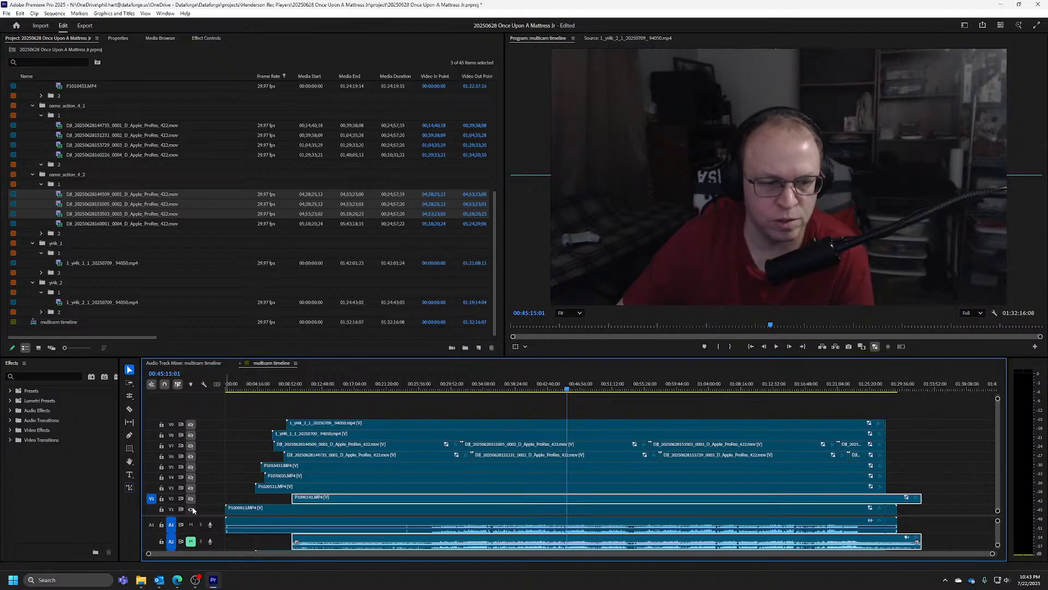
{"action": "left_click", "coordinate": [191, 509]}
{"action": "left_click", "coordinate": [190, 509]}
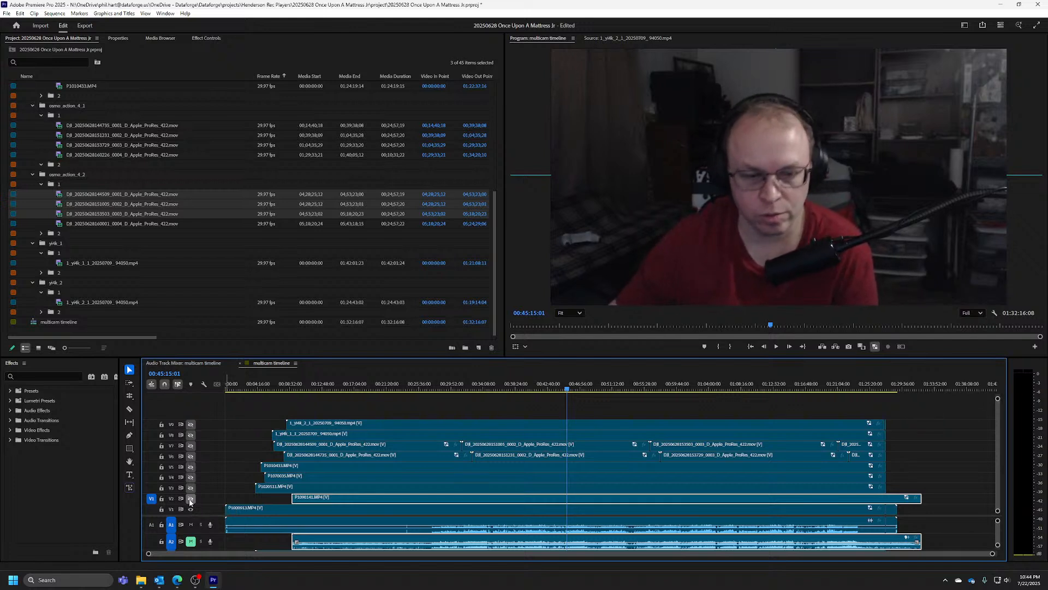
Restore the output of tracks V2 through V9 after the mid-show comparison
{"action": "left_click", "coordinate": [191, 498]}
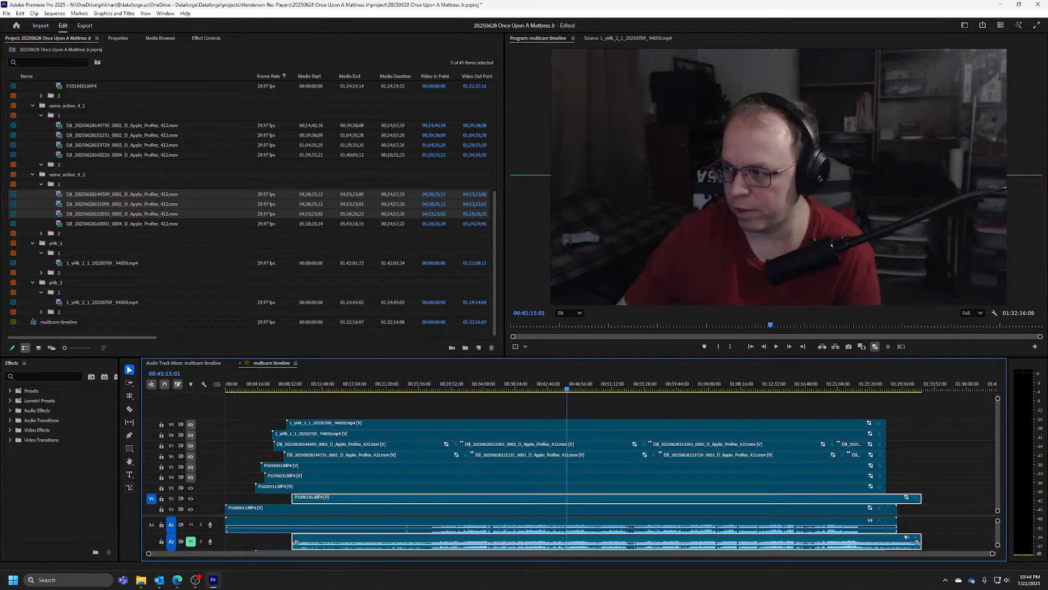
{"action": "left_click", "coordinate": [190, 476]}
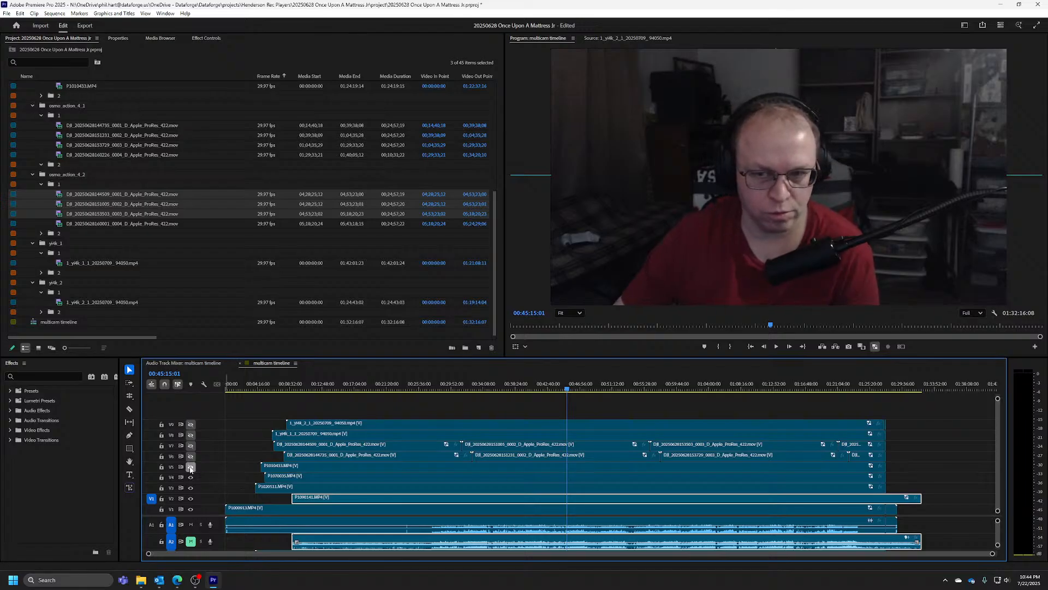
{"action": "left_click", "coordinate": [191, 456]}
{"action": "left_click", "coordinate": [191, 445]}
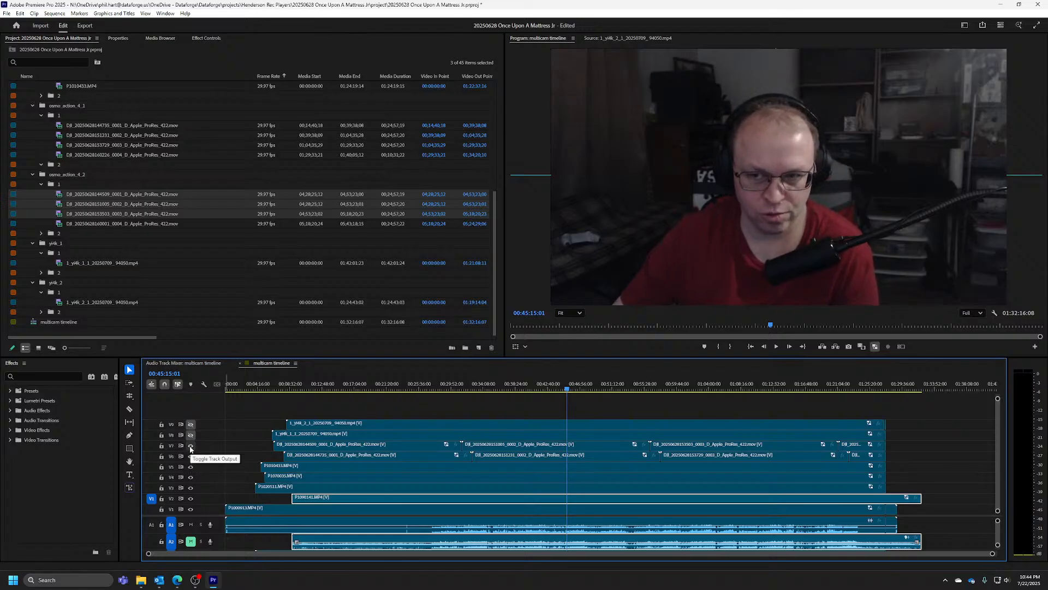
{"action": "left_click", "coordinate": [191, 434]}
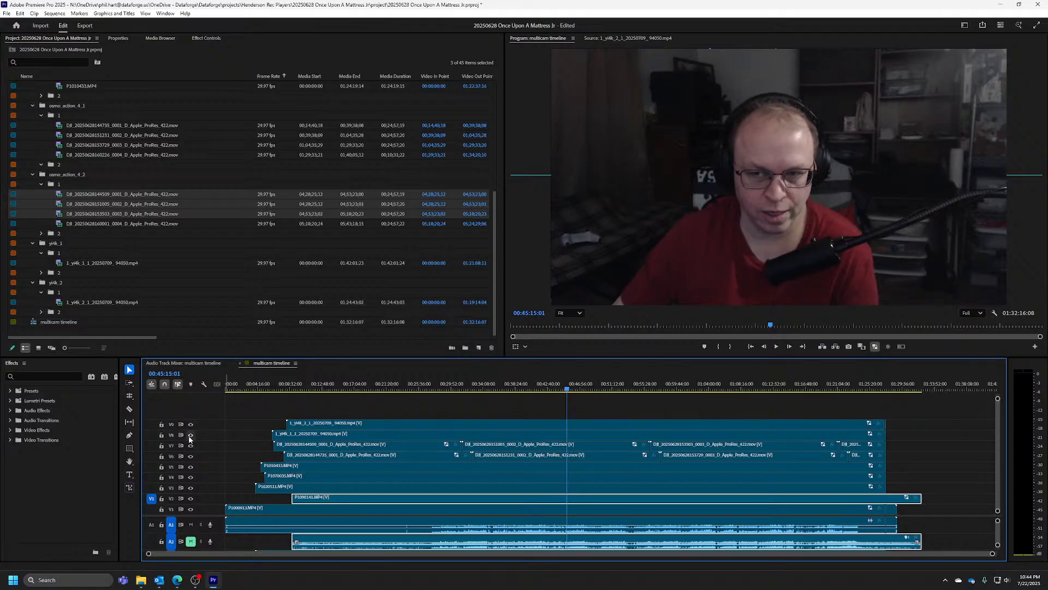
Go to 00:15:59:06 and hide tracks V9 down to V2 in turn to compare each camera's view before the show
{"action": "left_click_drag", "start_coordinate": [306, 389], "coordinate": [348, 394]}
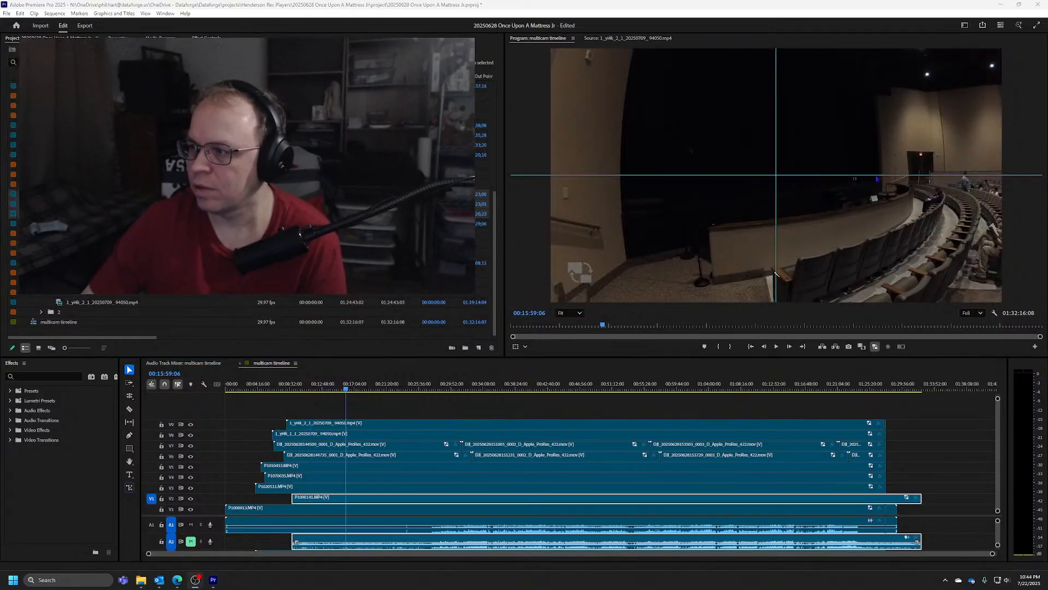
{"action": "left_click", "coordinate": [191, 424]}
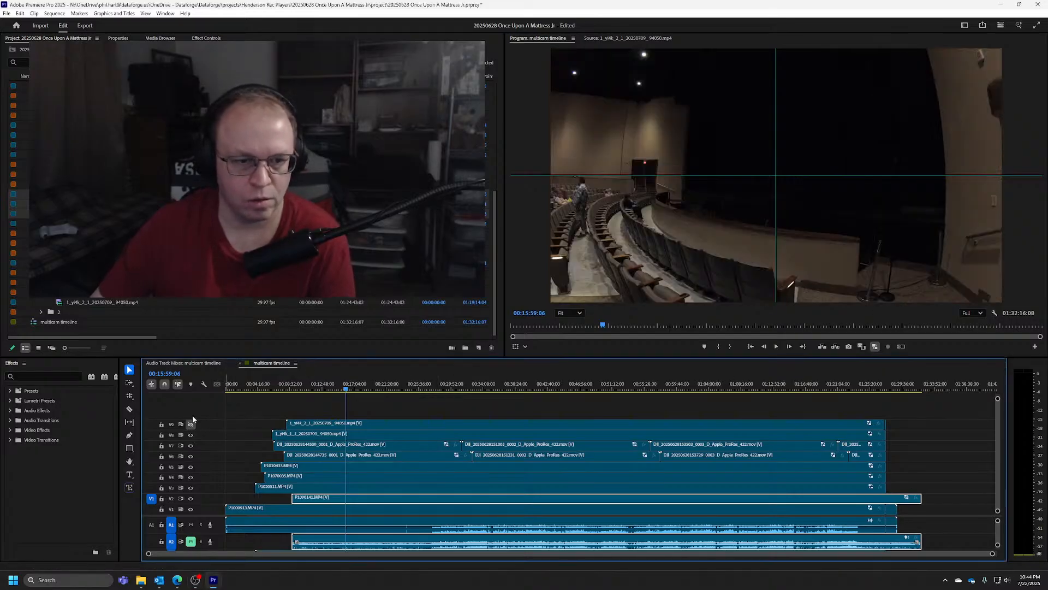
{"action": "left_click", "coordinate": [190, 424]}
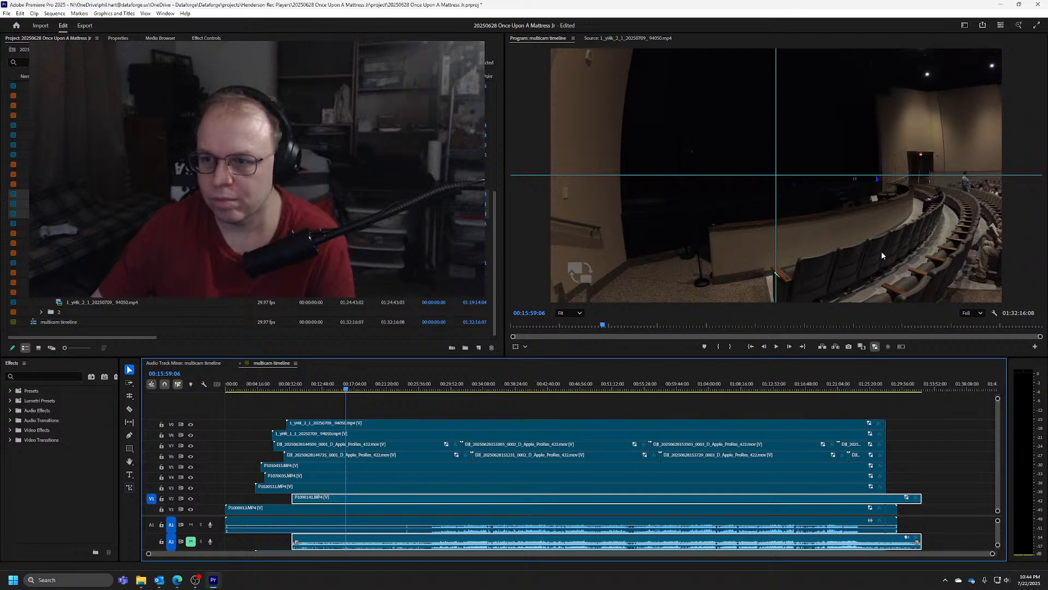
{"action": "left_click", "coordinate": [190, 424]}
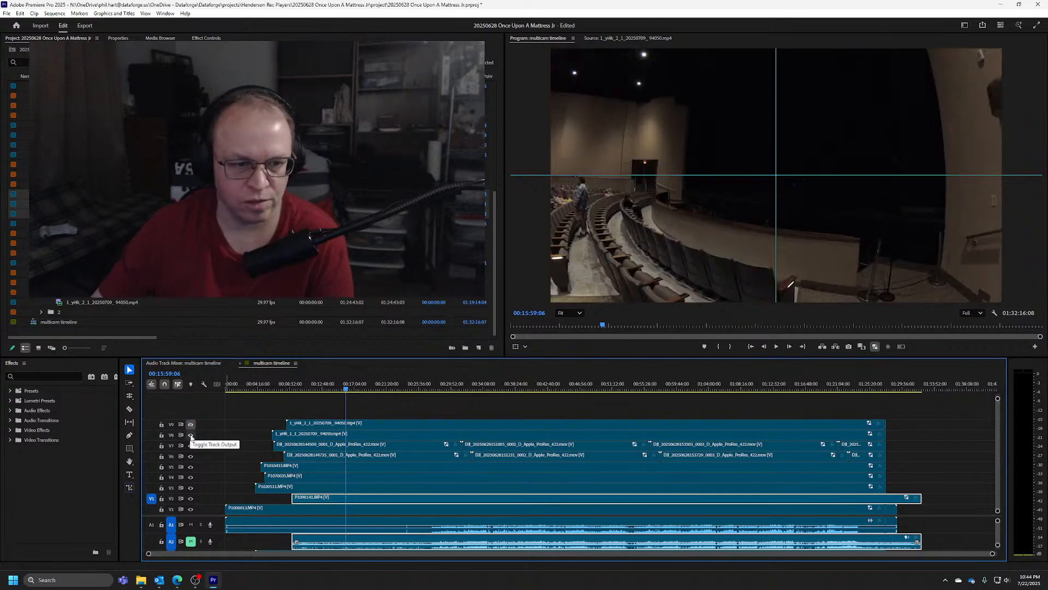
{"action": "left_click", "coordinate": [191, 435]}
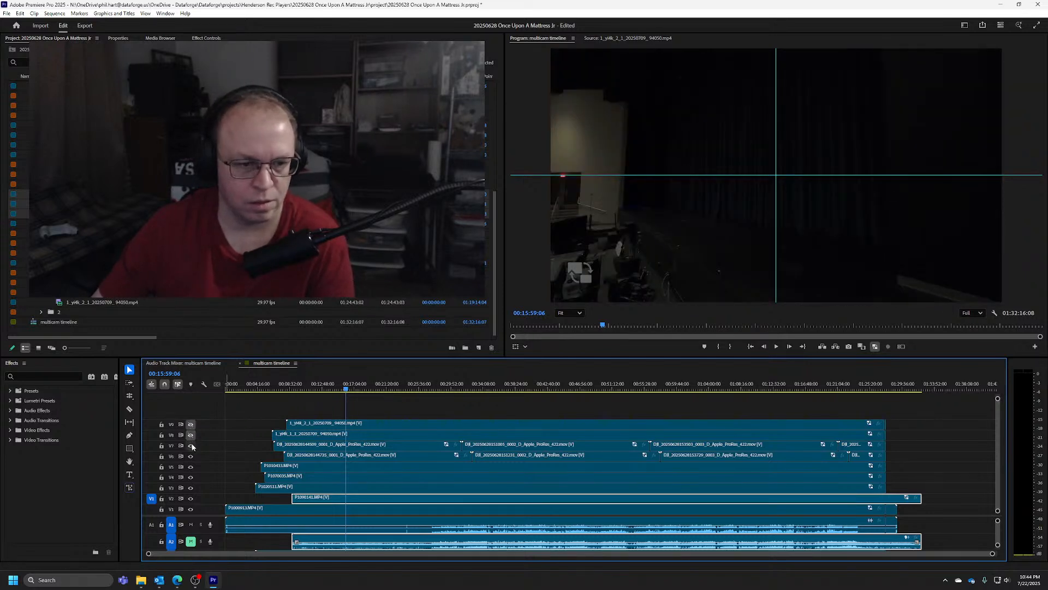
{"action": "left_click", "coordinate": [191, 446]}
{"action": "left_click", "coordinate": [190, 456]}
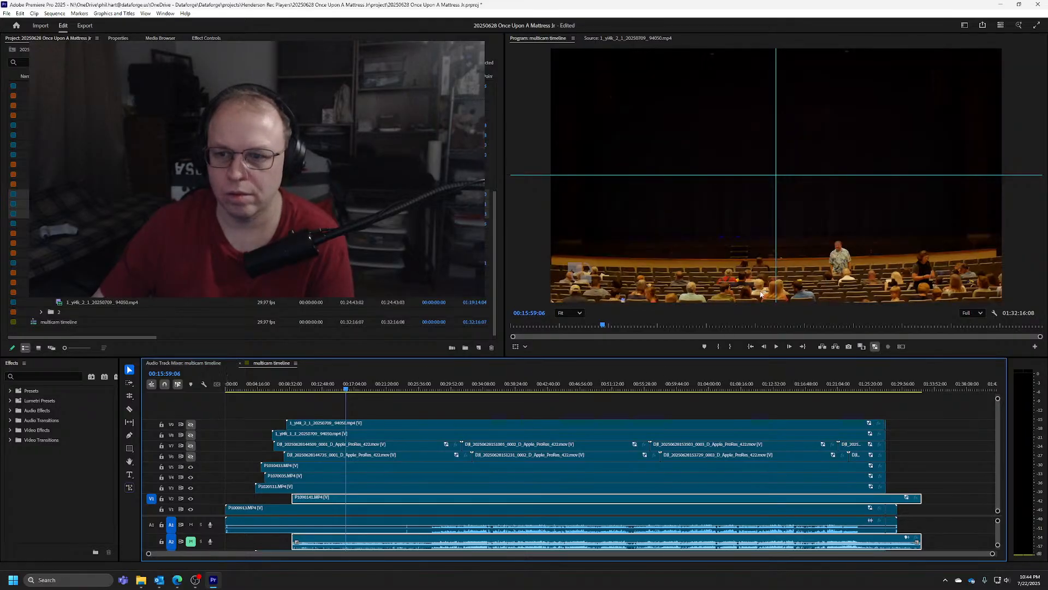
{"action": "left_click", "coordinate": [190, 467]}
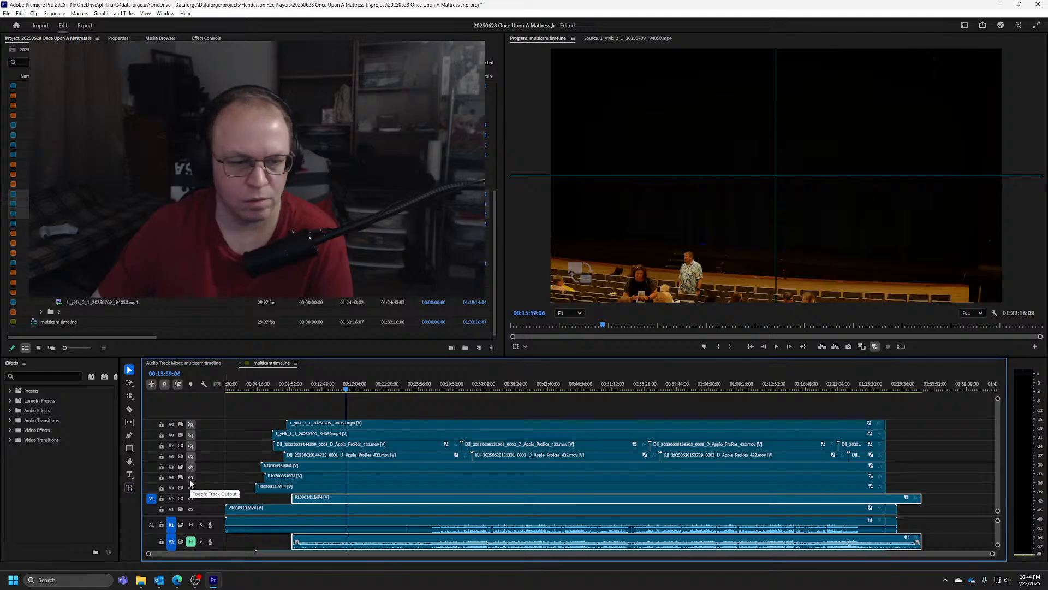
{"action": "left_click", "coordinate": [191, 477]}
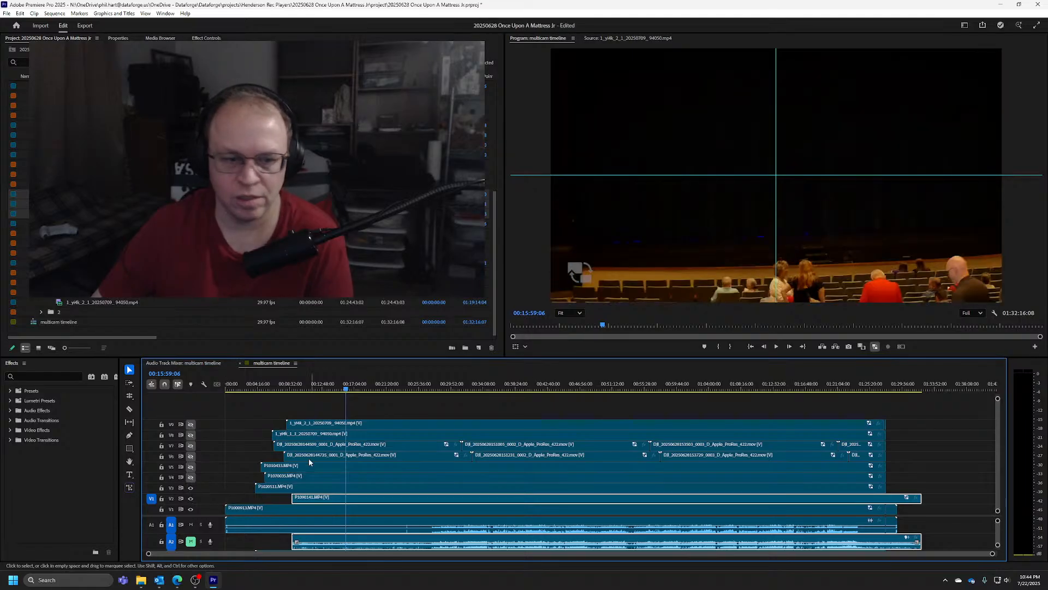
{"action": "left_click", "coordinate": [191, 487]}
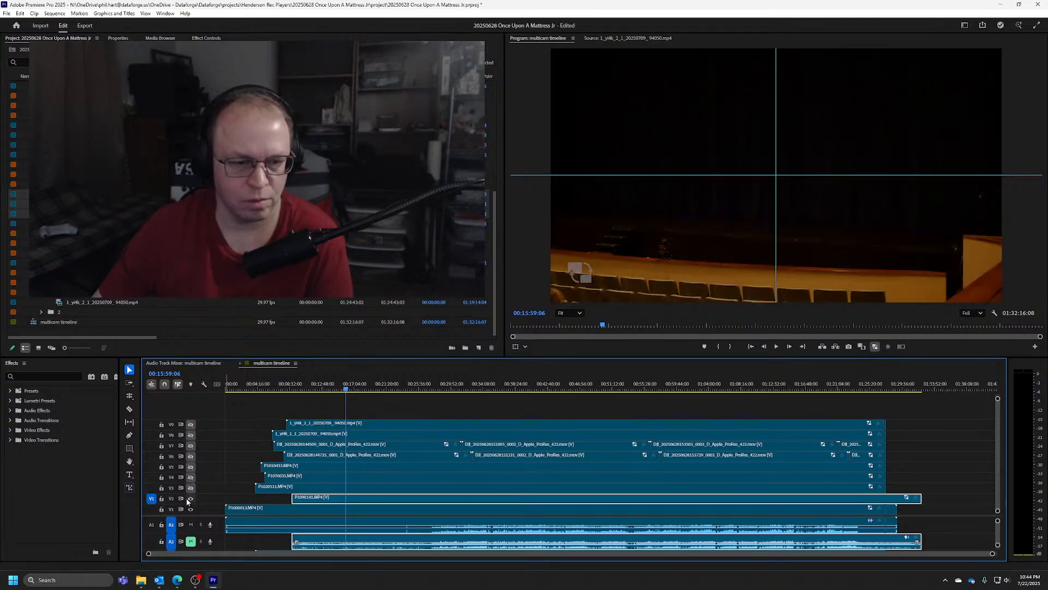
{"action": "left_click", "coordinate": [191, 498]}
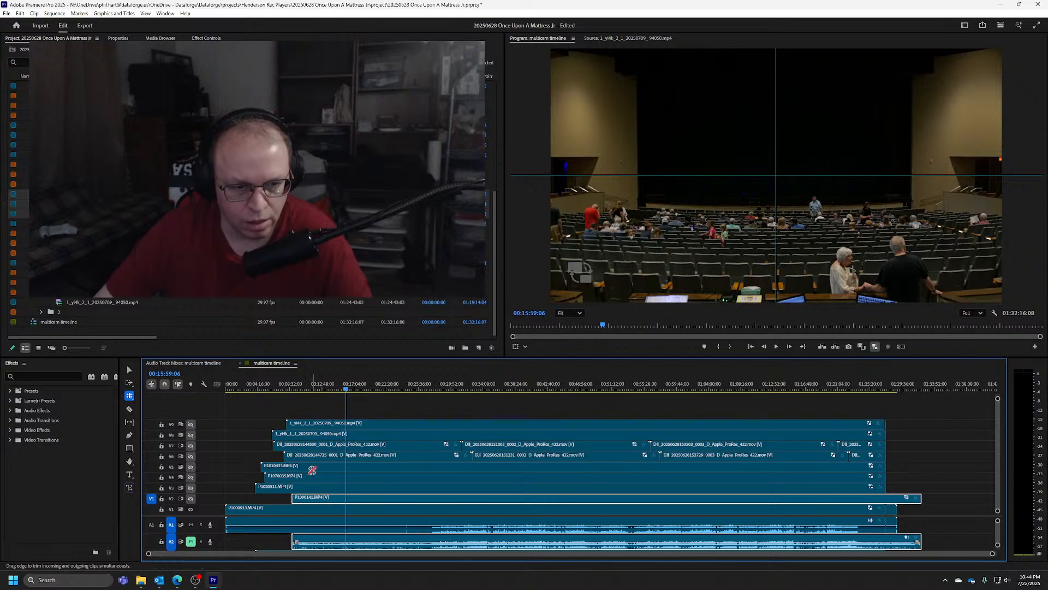
Turn the output of tracks V2 through V9 on again, with the Ripple Edit tool active
{"action": "left_click", "coordinate": [191, 499]}
{"action": "key", "text": "b"}
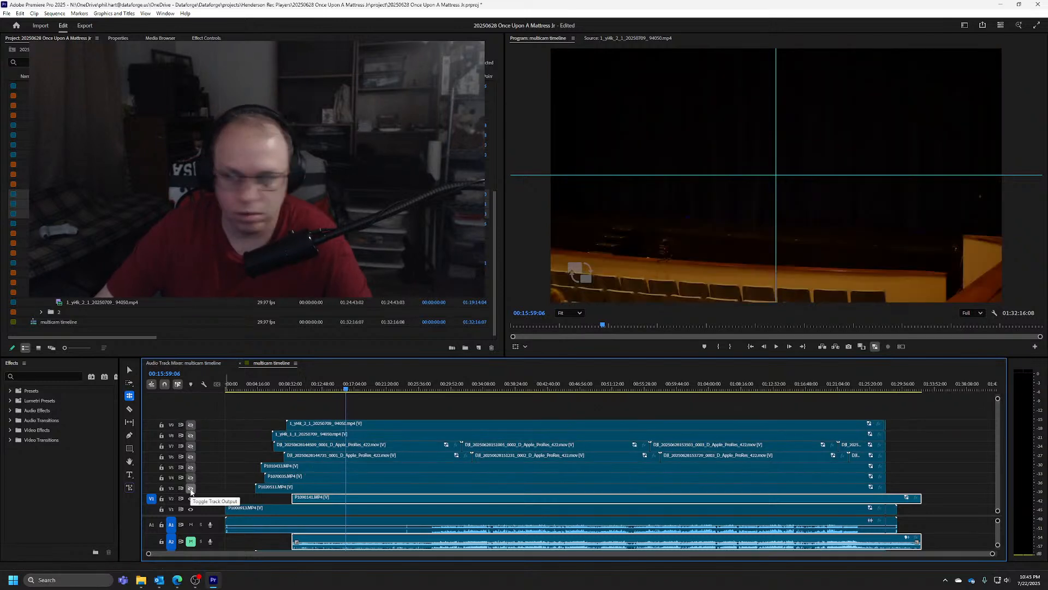
{"action": "left_click", "coordinate": [190, 488]}
{"action": "left_click", "coordinate": [190, 477]}
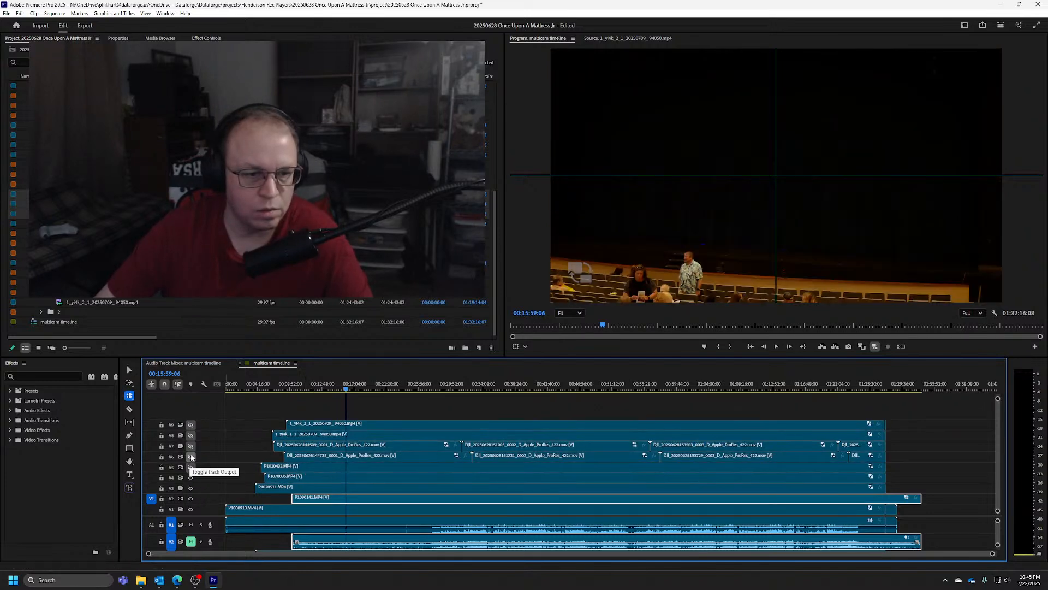
{"action": "left_click", "coordinate": [190, 446]}
{"action": "left_click", "coordinate": [191, 435]}
{"action": "left_click", "coordinate": [191, 425]}
{"action": "left_click", "coordinate": [191, 456]}
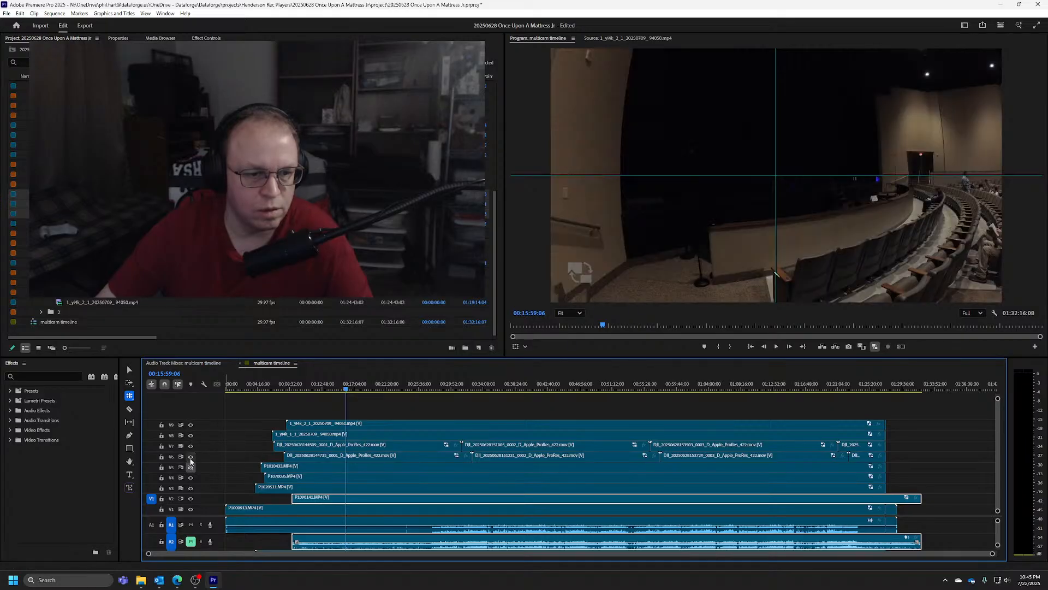
{"action": "left_click", "coordinate": [191, 467]}
Go to 01:25:17:28 and try to apply the default transition at the cut before the last DJI clip on V7
{"action": "left_click", "coordinate": [886, 384]}
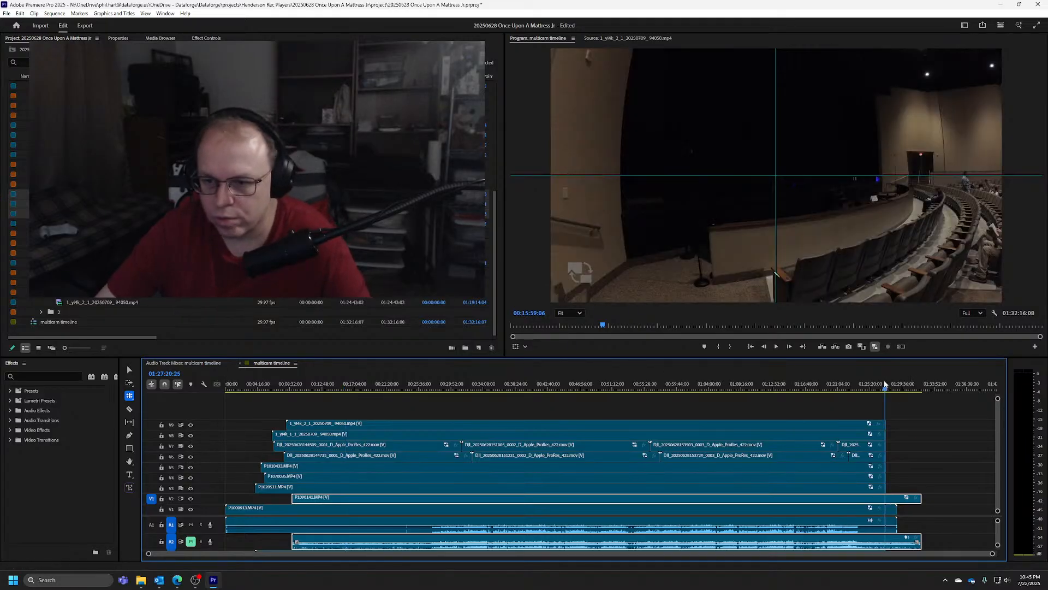
{"action": "left_click_drag", "start_coordinate": [881, 388], "coordinate": [866, 388]}
{"action": "scroll", "coordinate": [853, 448], "scroll_direction": "up", "scroll_amount": 5}
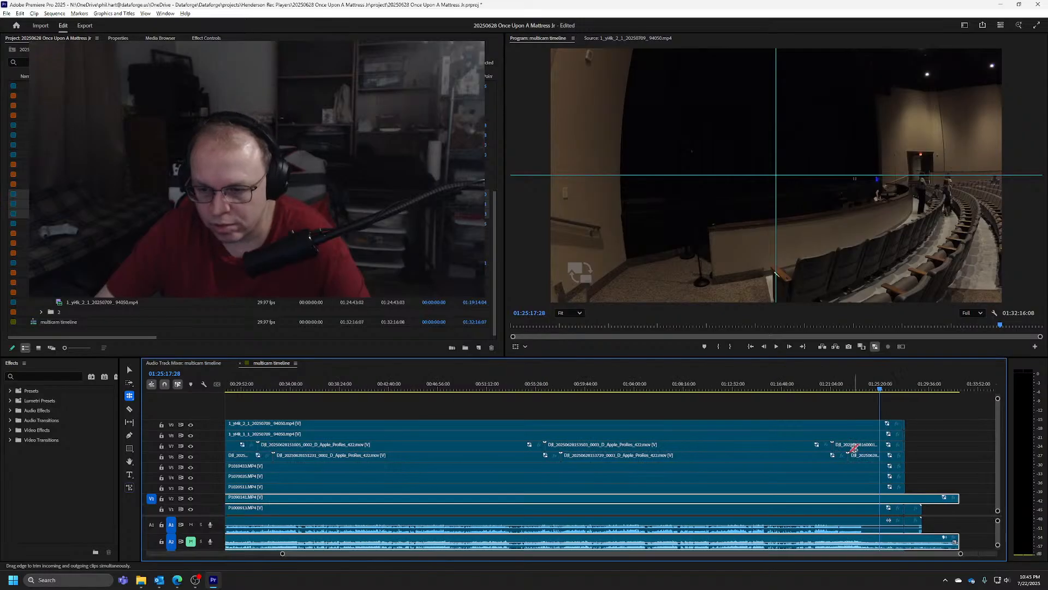
{"action": "right_click", "coordinate": [802, 445]}
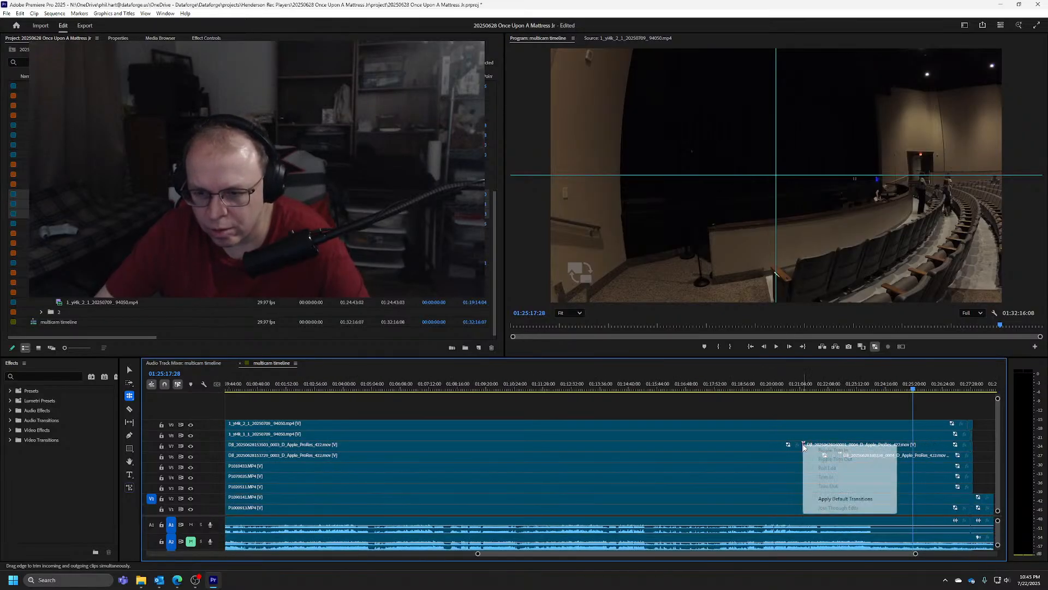
{"action": "left_click", "coordinate": [845, 500]}
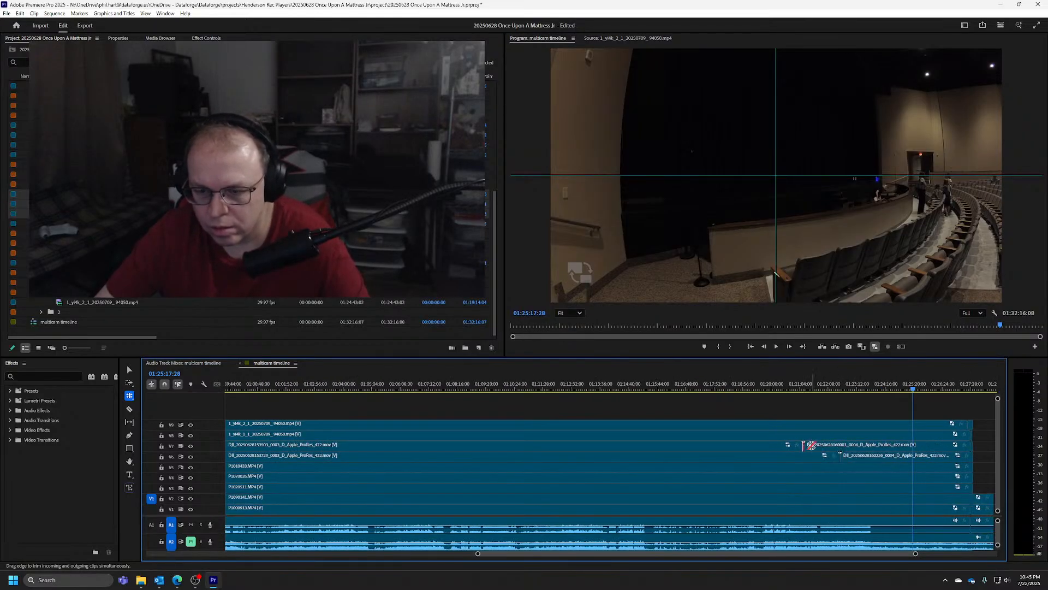
Delete the last DJI clip on V7 and try to extend the preceding clip's end into the gap
{"action": "left_click", "coordinate": [814, 445]}
{"action": "key", "text": "v"}
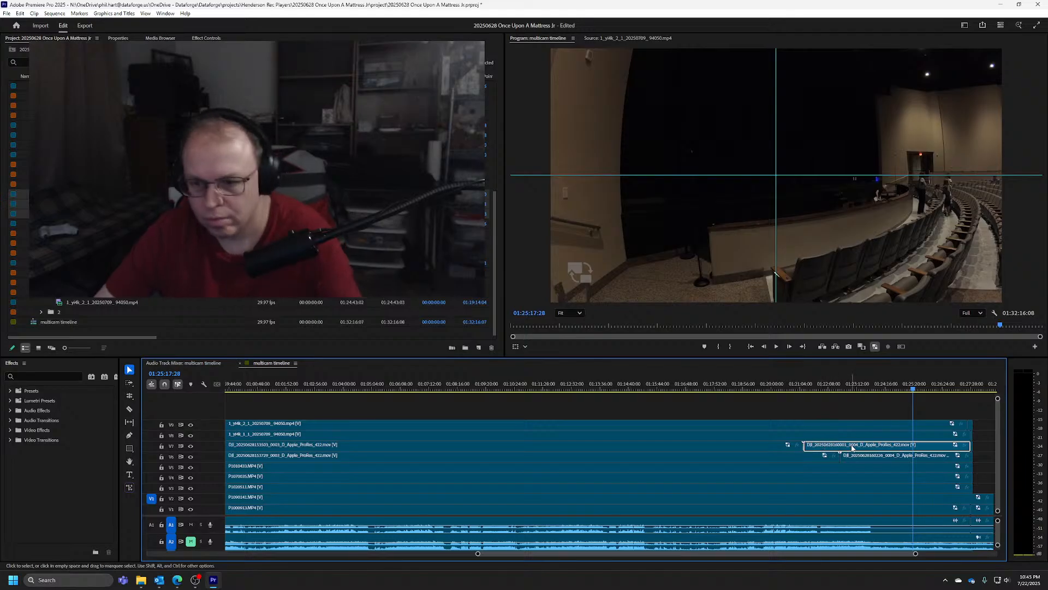
{"action": "key", "text": "Delete"}
{"action": "left_click_drag", "start_coordinate": [808, 444], "coordinate": [843, 447]}
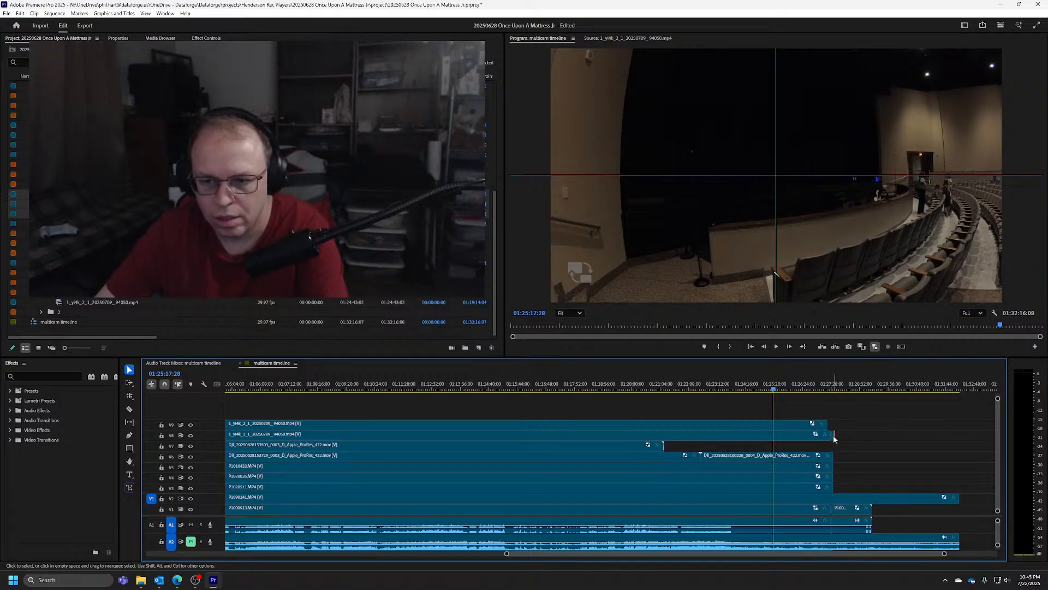
{"action": "left_click", "coordinate": [665, 445]}
{"action": "left_click_drag", "start_coordinate": [963, 442], "coordinate": [962, 441]}
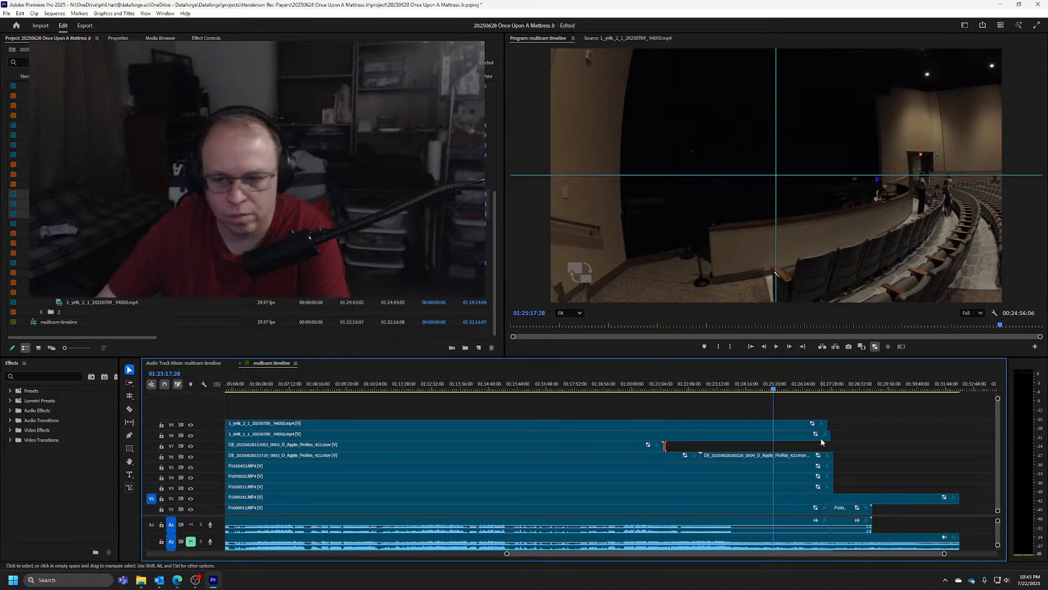
Extend the ends of the yi4k clips on V8 and V9 and the last DJI clip on V6 to their full media length
{"action": "left_click_drag", "start_coordinate": [831, 434], "coordinate": [915, 434]}
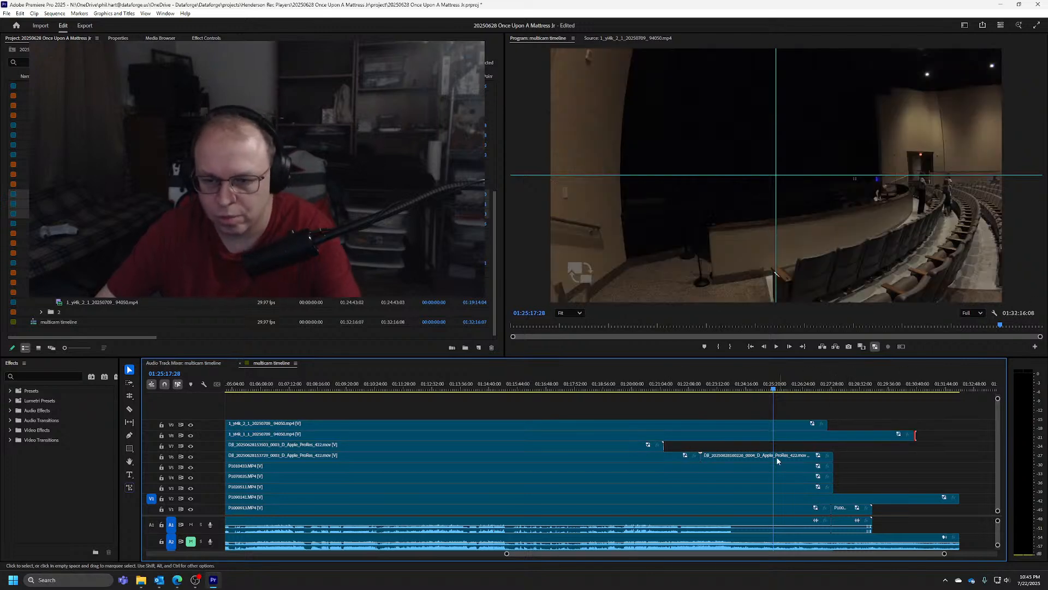
{"action": "scroll", "coordinate": [848, 447], "scroll_direction": "down", "scroll_amount": 2}
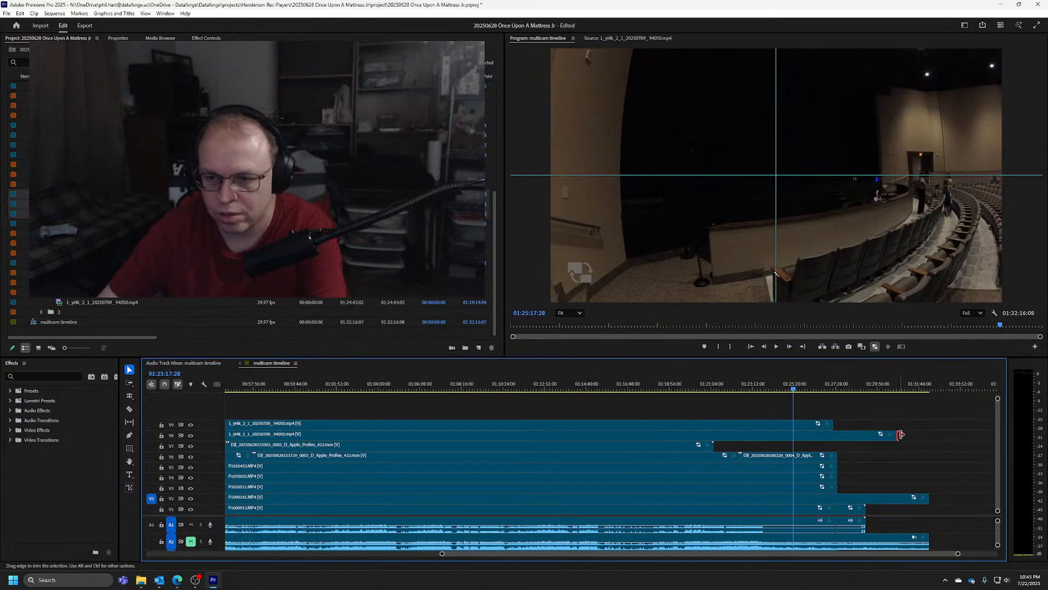
{"action": "left_click_drag", "start_coordinate": [901, 431], "coordinate": [993, 434]}
{"action": "left_click_drag", "start_coordinate": [709, 426], "coordinate": [993, 424]}
{"action": "scroll", "coordinate": [802, 446], "scroll_direction": "down", "scroll_amount": 3}
{"action": "left_click", "coordinate": [862, 424]}
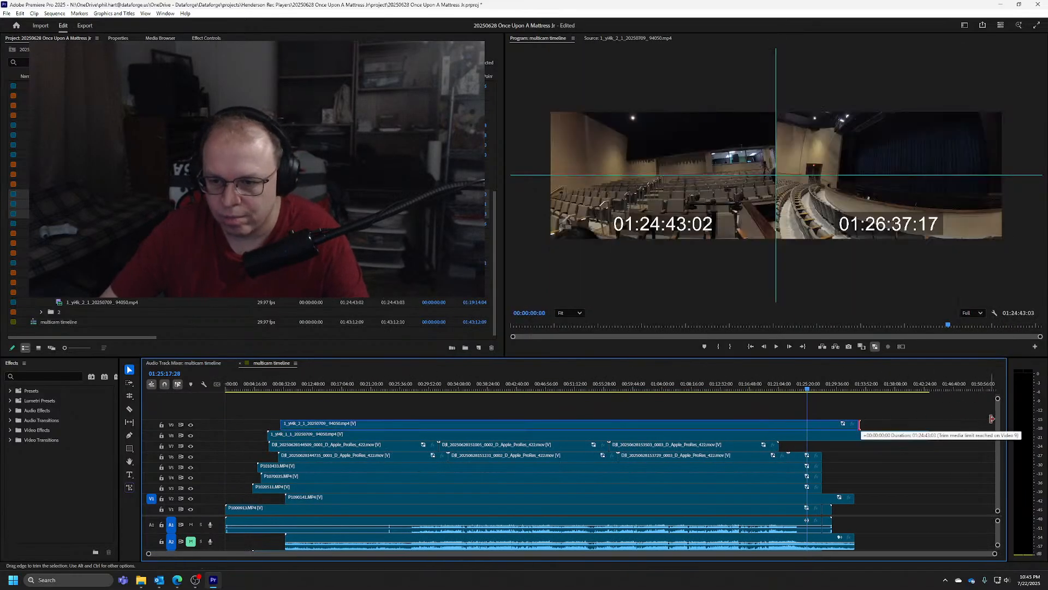
{"action": "left_click_drag", "start_coordinate": [928, 437], "coordinate": [972, 438]}
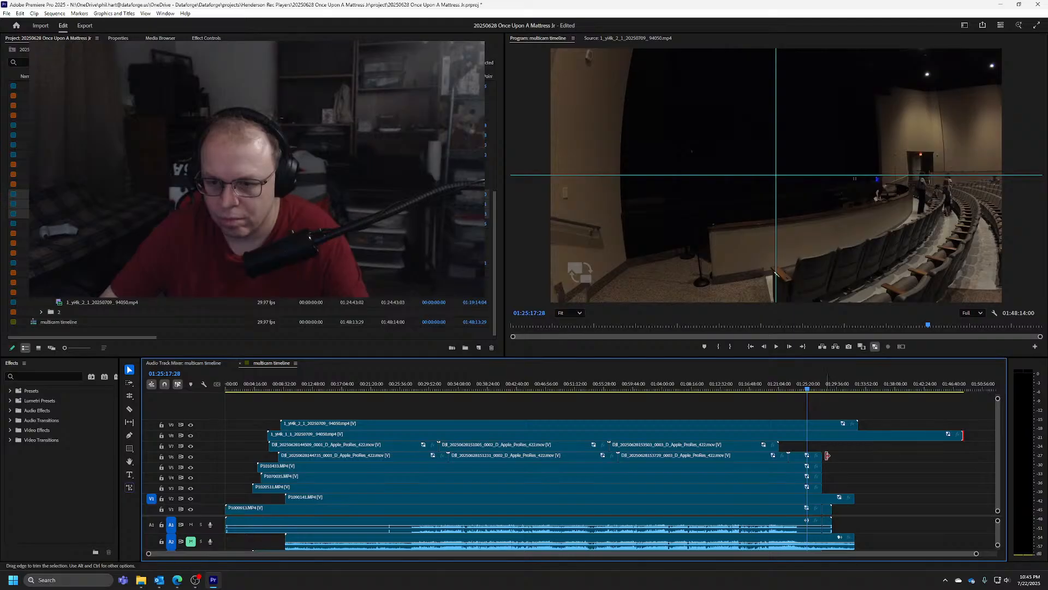
{"action": "left_click_drag", "start_coordinate": [821, 457], "coordinate": [871, 462]}
Try deleting the last DJI clip on V6 and extending the preceding clip's end, and undo the deletion
{"action": "left_click", "coordinate": [793, 458]}
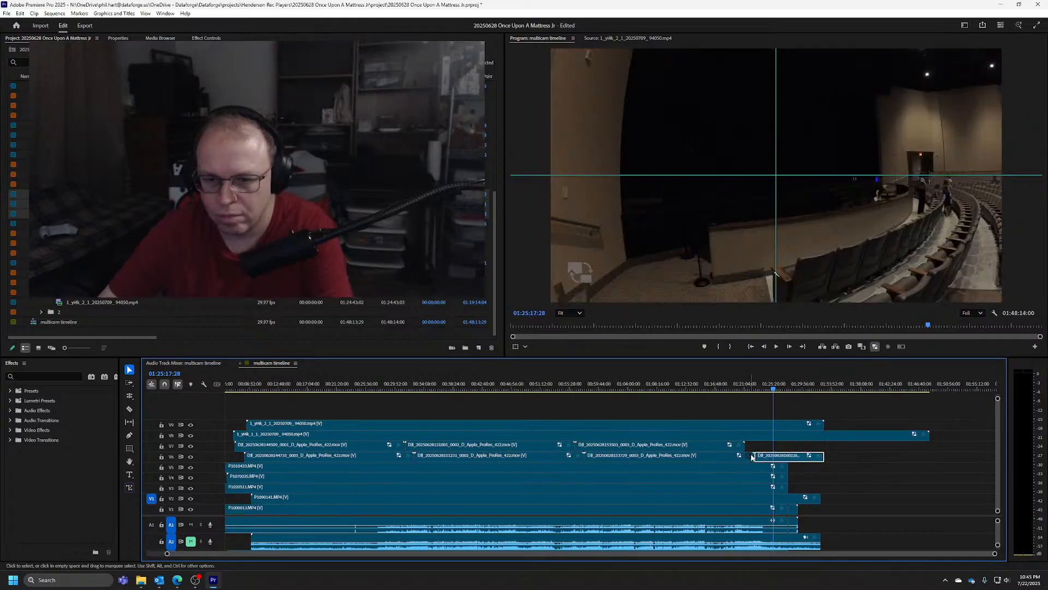
{"action": "key", "text": "Delete"}
{"action": "left_click_drag", "start_coordinate": [752, 457], "coordinate": [758, 458]}
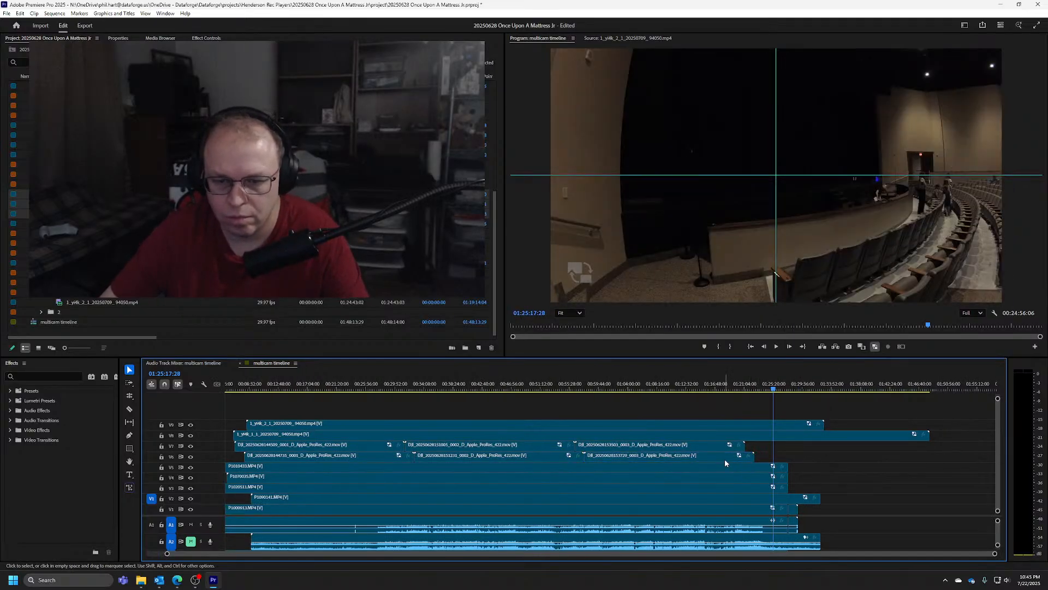
{"action": "key", "text": "ctrl+z"}
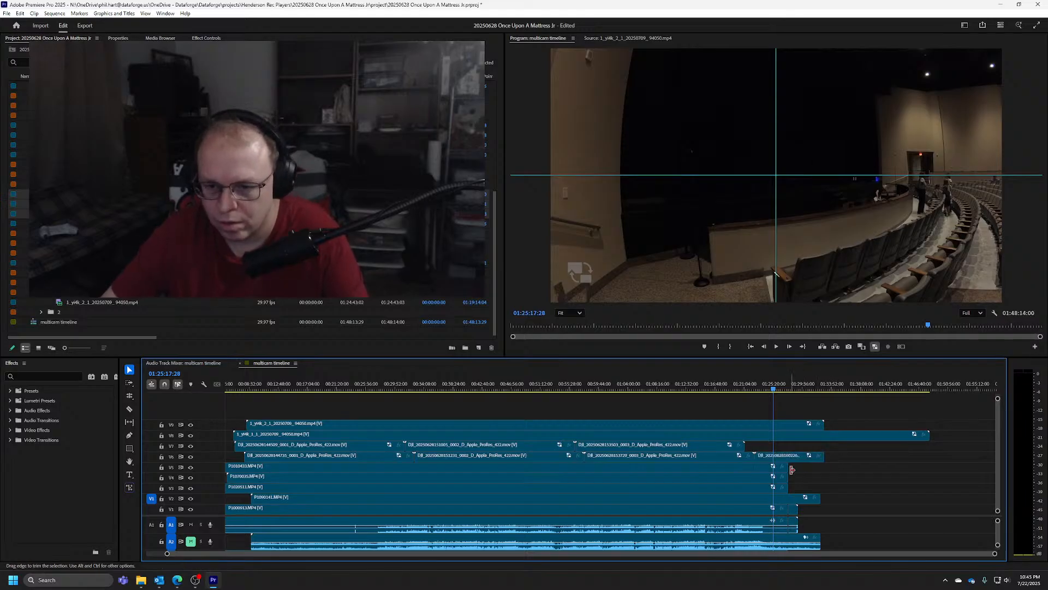
Extend the clip ends on V1 through V5 to their full media length, and return to the start with the whole sequence fitted
{"action": "left_click_drag", "start_coordinate": [789, 468], "coordinate": [841, 507]}
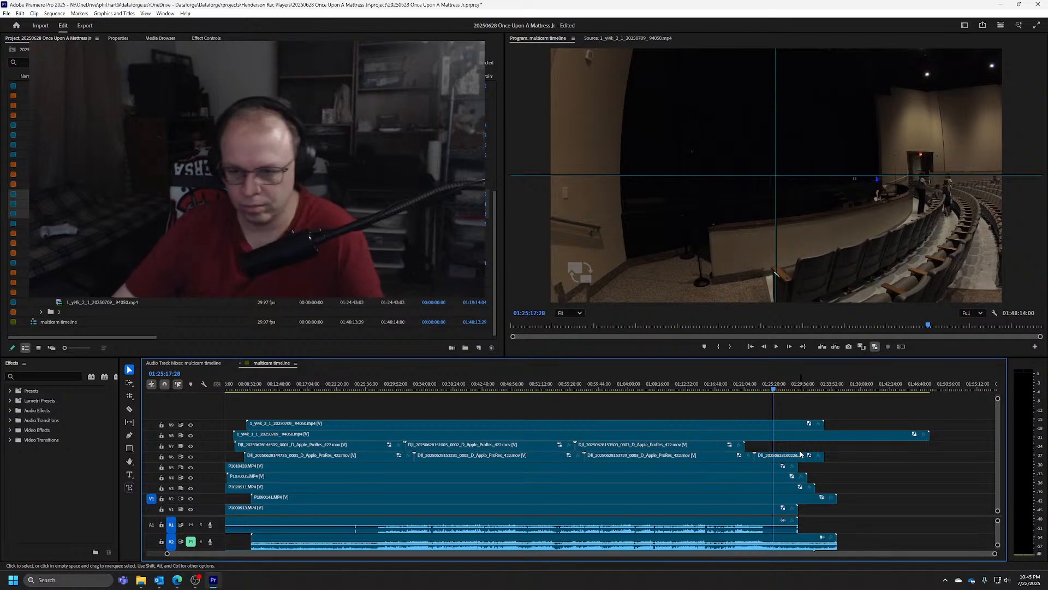
{"action": "key", "text": "Home"}
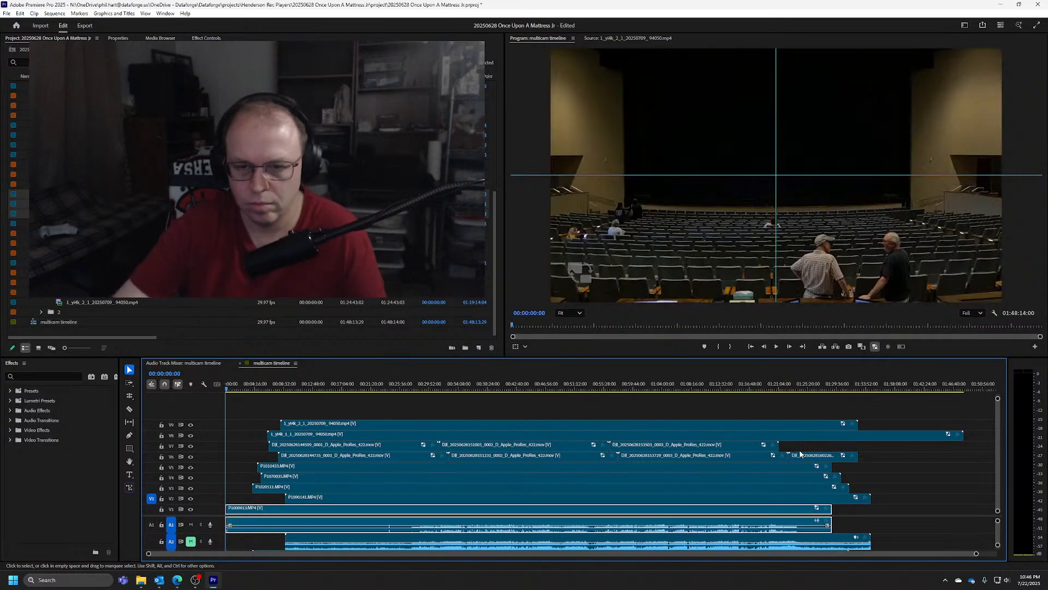
{"action": "key", "text": "backslash"}
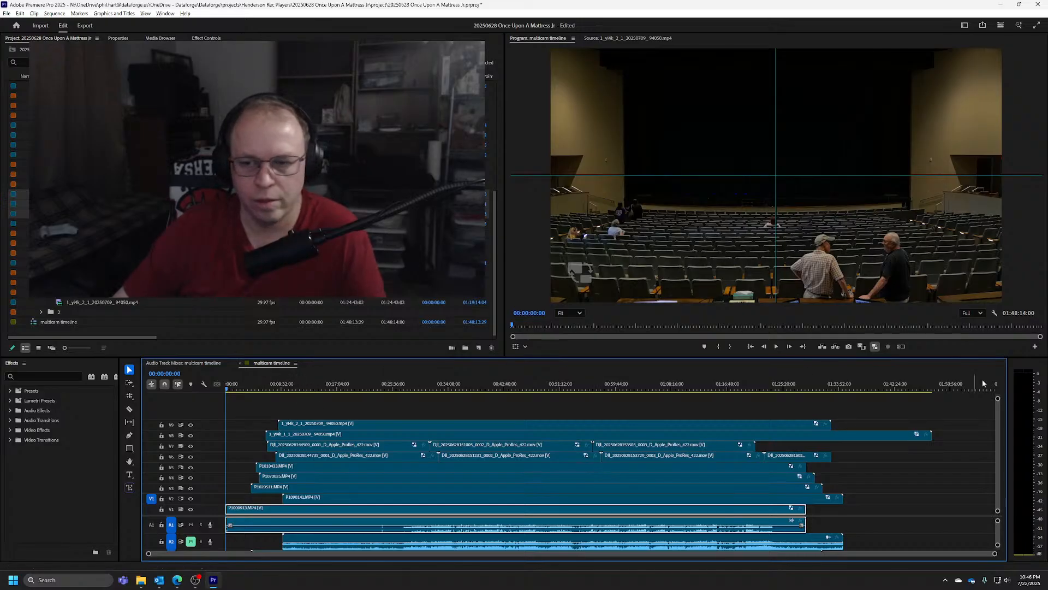
Enlarge the timeline to examine all video and audio tracks together, and restore it to its smaller height
{"action": "left_click_drag", "start_coordinate": [1015, 358], "coordinate": [1012, 133]}
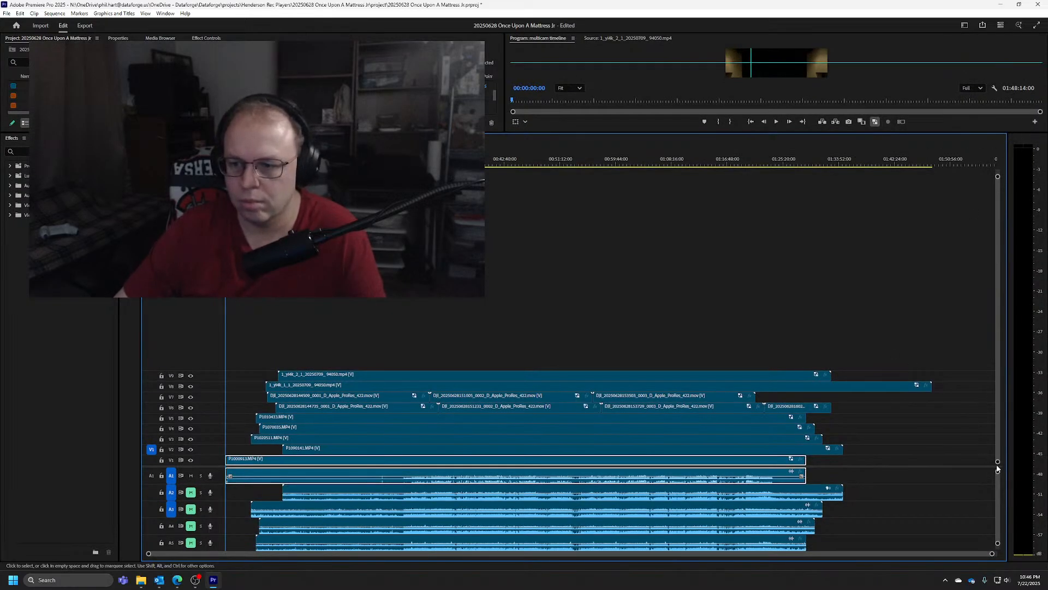
{"action": "left_click_drag", "start_coordinate": [997, 469], "coordinate": [997, 276]}
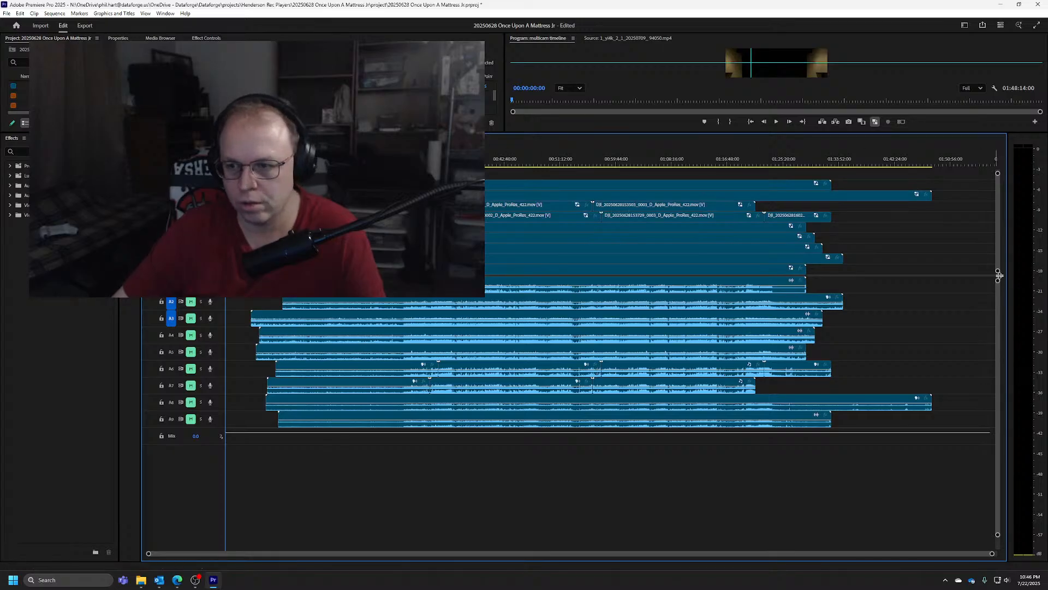
{"action": "left_click_drag", "start_coordinate": [998, 275], "coordinate": [999, 415]}
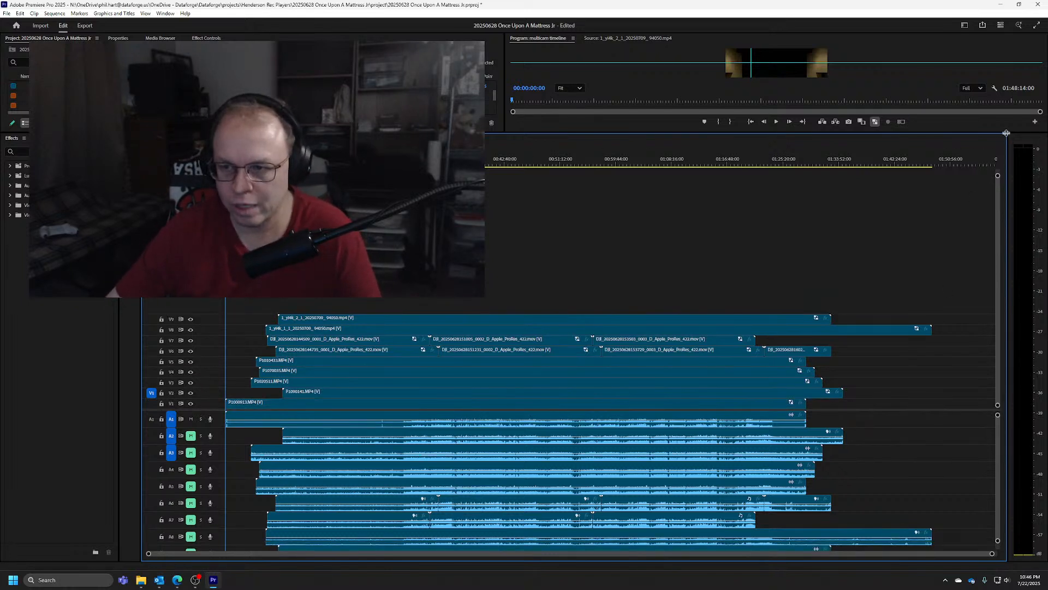
{"action": "left_click_drag", "start_coordinate": [1010, 132], "coordinate": [993, 355]}
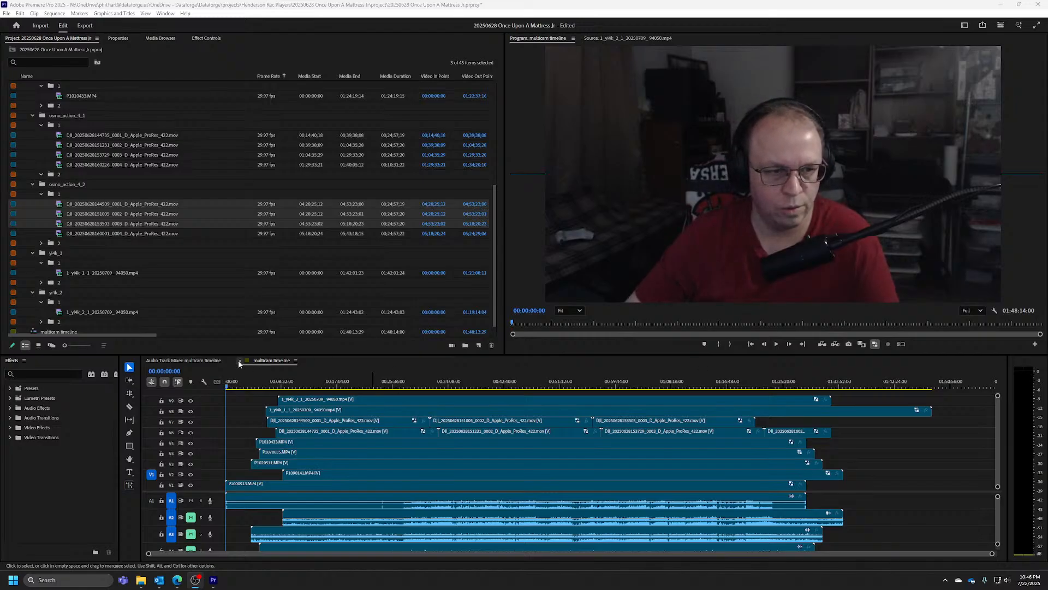
Collapse the expanded camera bins and the video bin so only the audio bin, video bin and multicam timeline are listed
{"action": "left_click", "coordinate": [33, 115]}
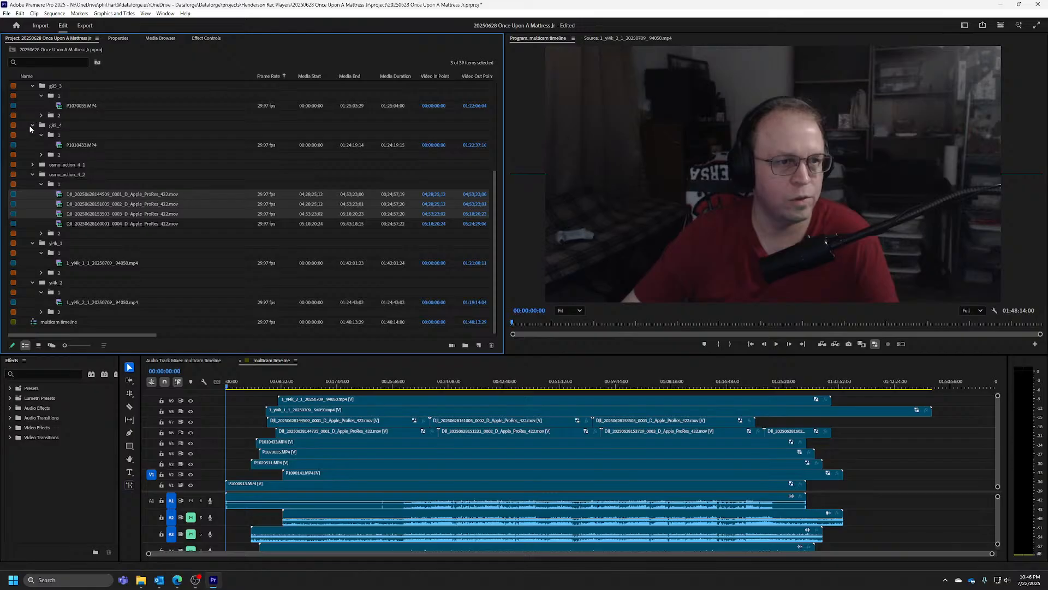
{"action": "left_click", "coordinate": [32, 174]}
{"action": "left_click", "coordinate": [31, 129]}
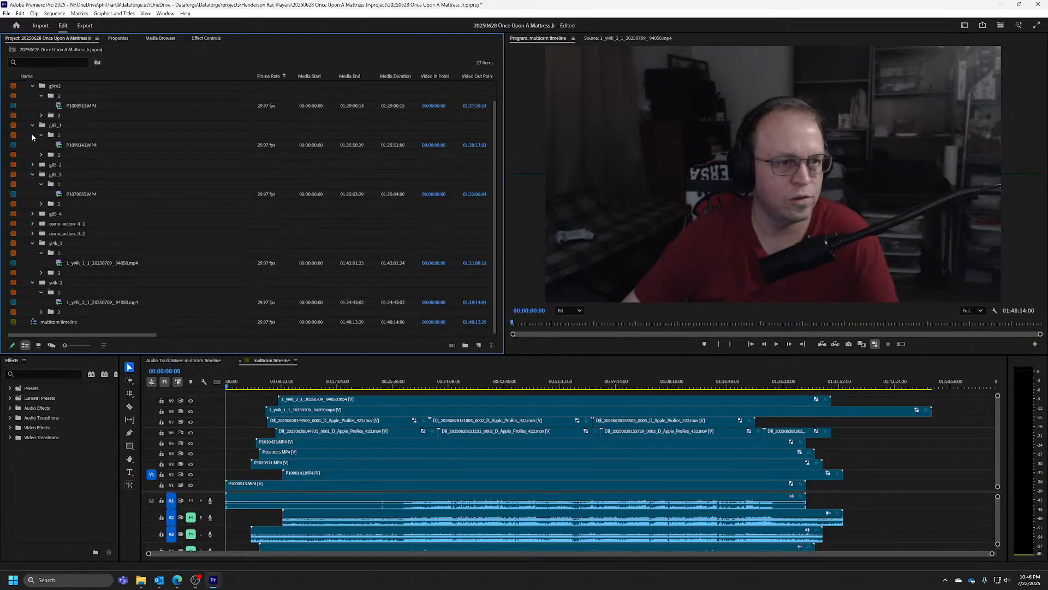
{"action": "left_click", "coordinate": [32, 173]}
{"action": "left_click", "coordinate": [32, 143]}
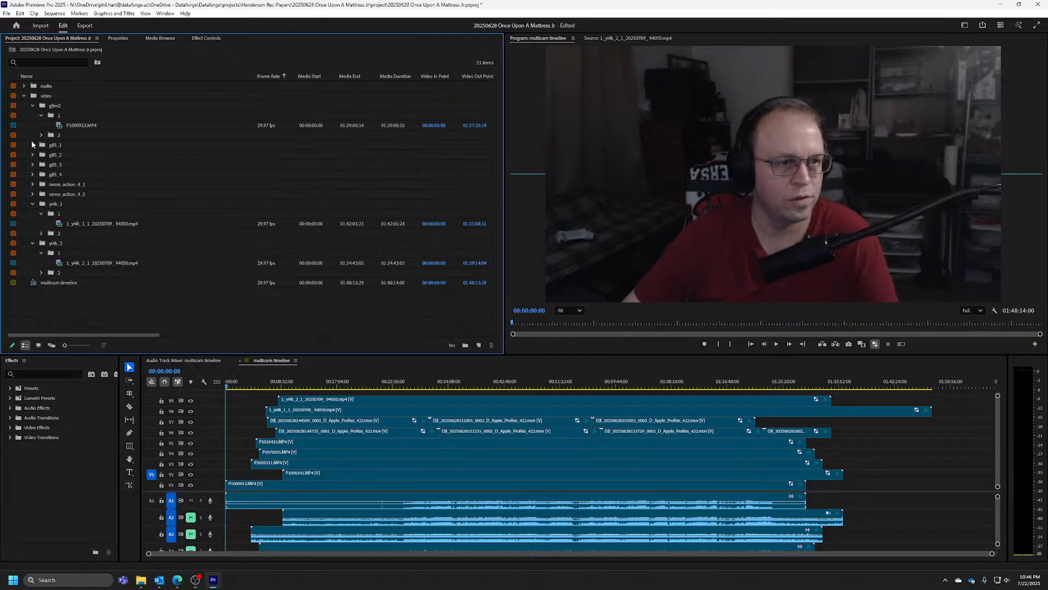
{"action": "left_click", "coordinate": [31, 107]}
{"action": "left_click", "coordinate": [24, 96]}
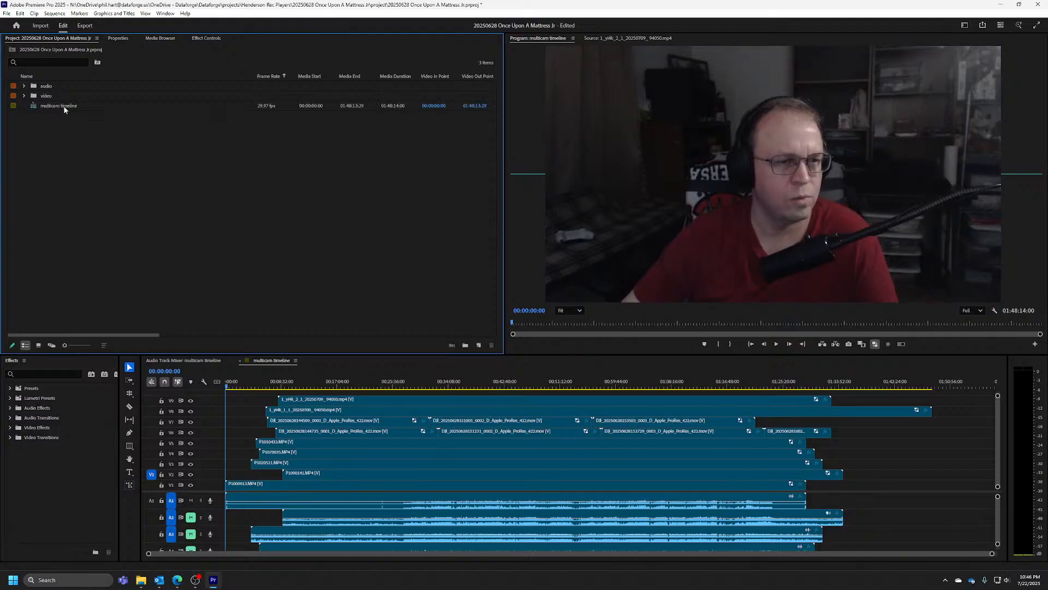
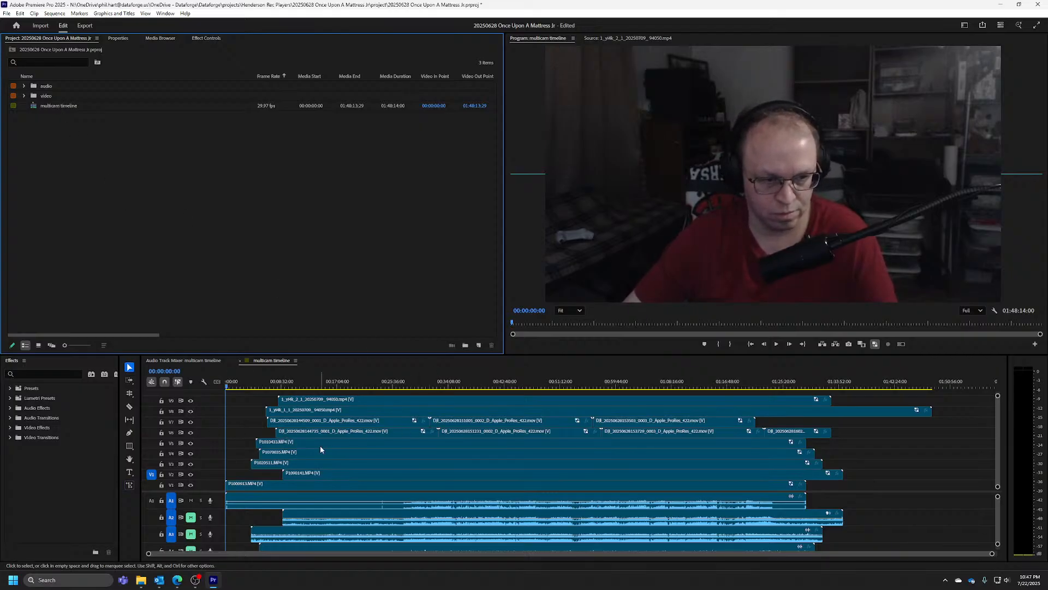
Create a new sequence from the multicam timeline in the project
{"action": "left_click", "coordinate": [52, 107]}
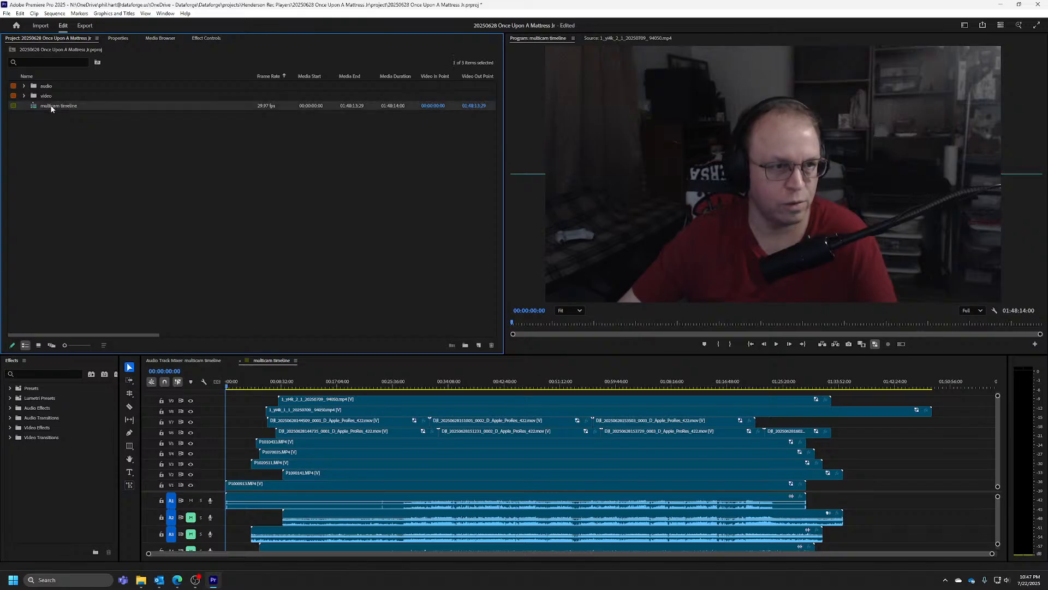
{"action": "right_click", "coordinate": [52, 107]}
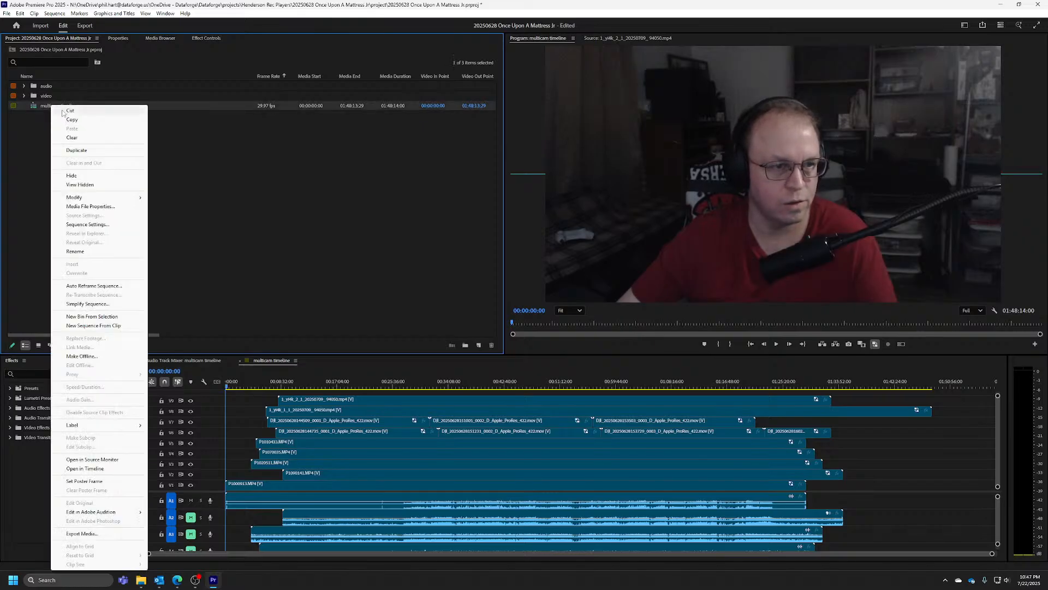
{"action": "left_click", "coordinate": [113, 326]}
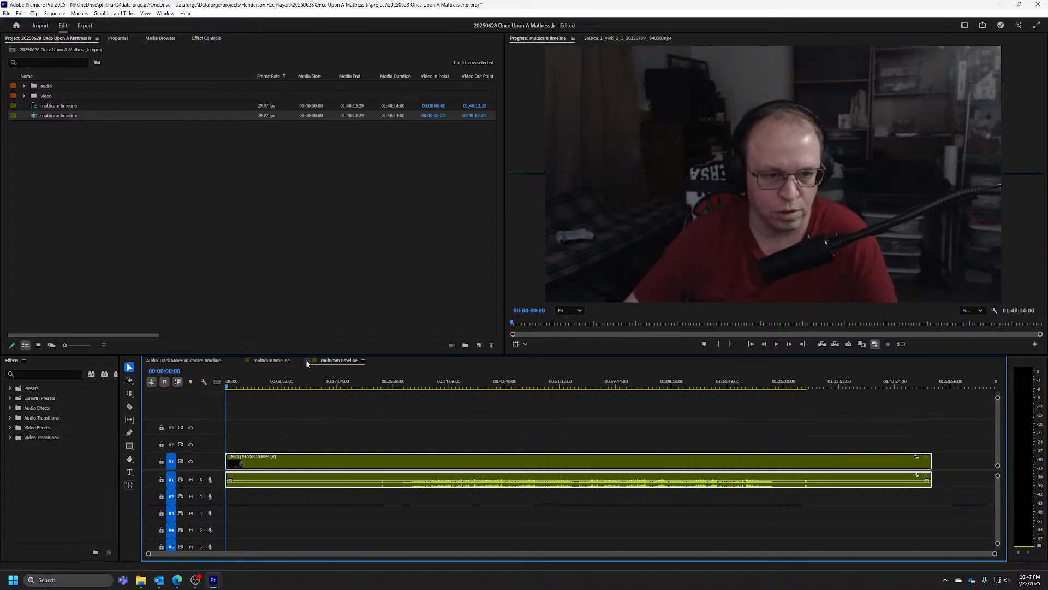
Rename the newly created sequence as multicam timeline sequence
{"action": "left_click", "coordinate": [72, 118]}
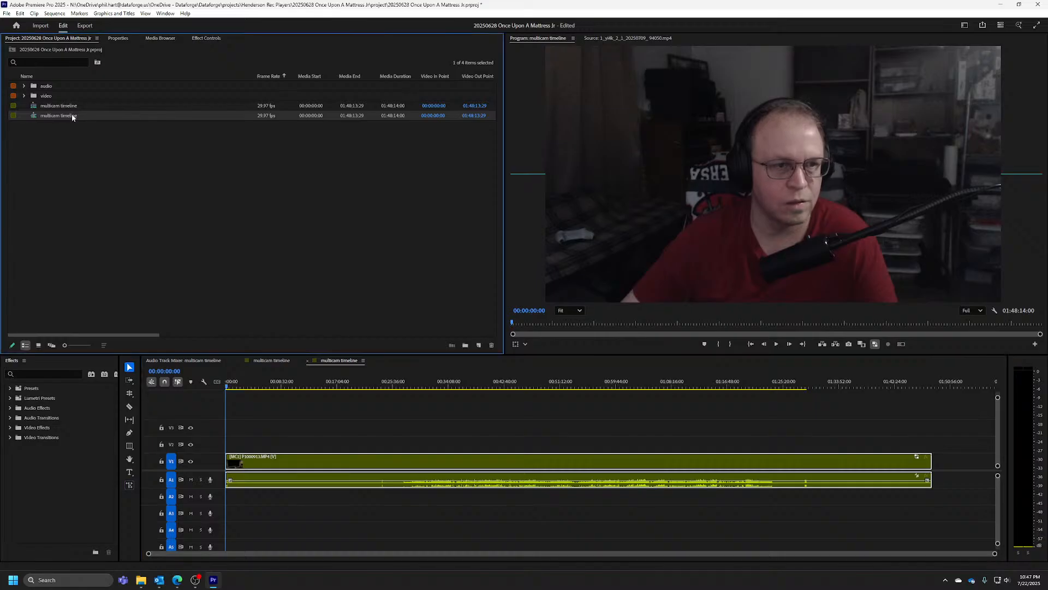
{"action": "key", "text": "End"}
{"action": "type", "text": "sequ"}
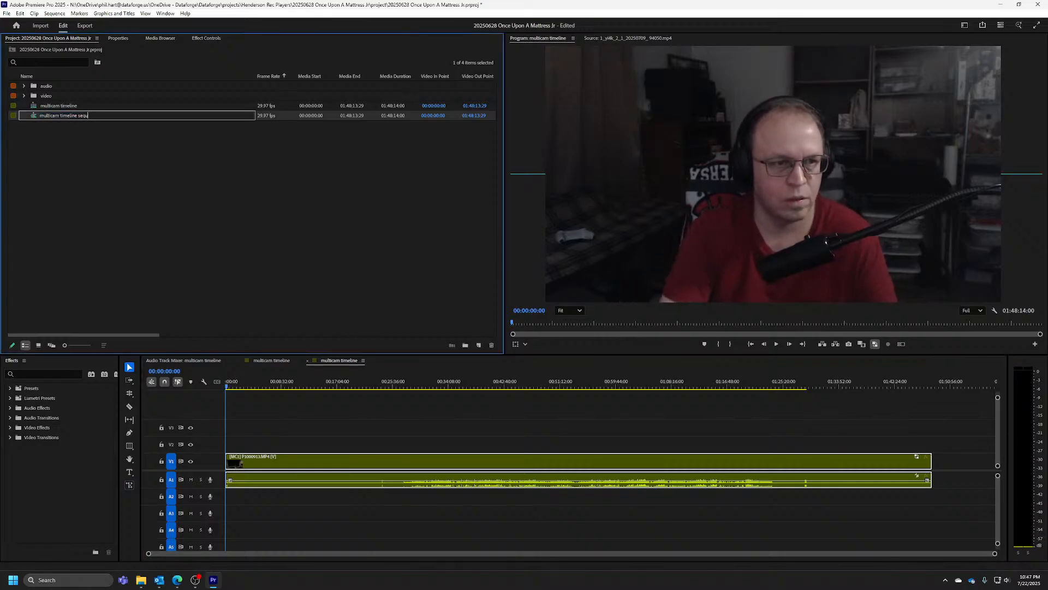
{"action": "type", "text": "ence"}
{"action": "key", "text": "Return"}
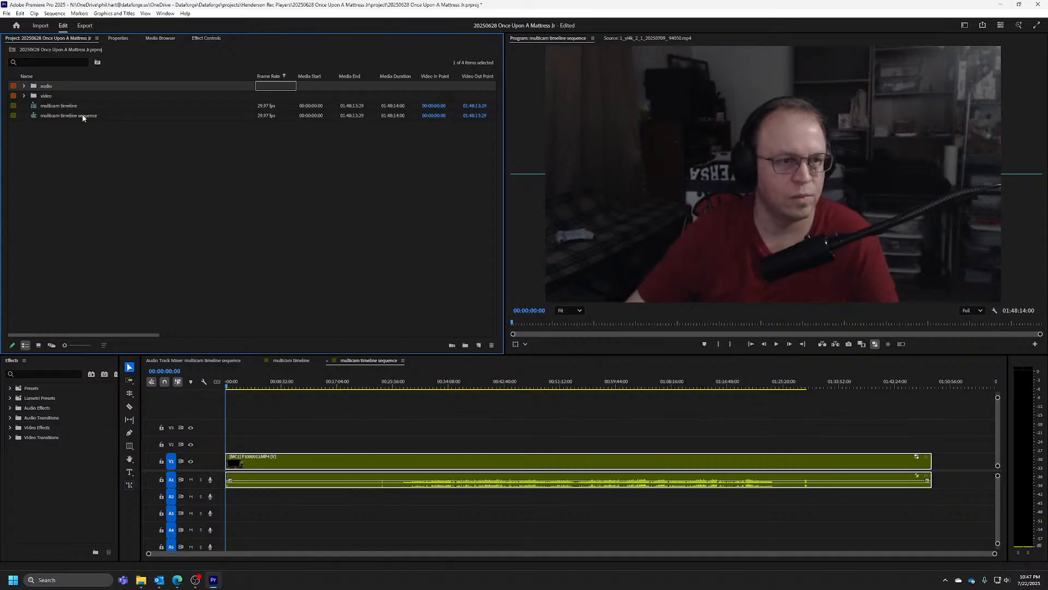
Rename the newly created sequence as project
{"action": "left_click", "coordinate": [83, 116]}
{"action": "left_click", "coordinate": [93, 116]}
{"action": "type", "text": "p"}
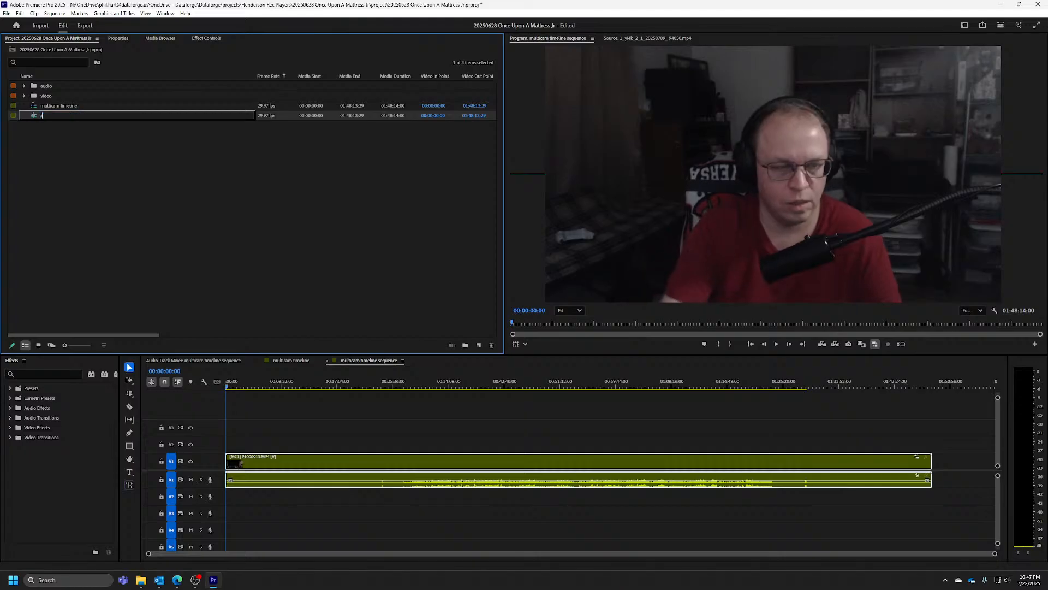
{"action": "type", "text": "rojec"}
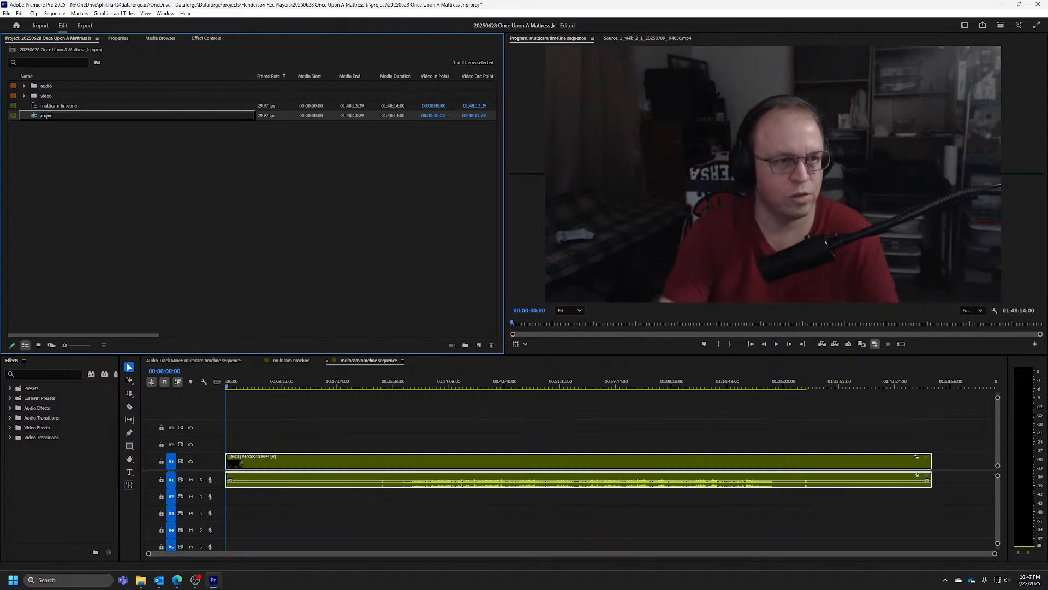
{"action": "type", "text": "t"}
{"action": "key", "text": "Return"}
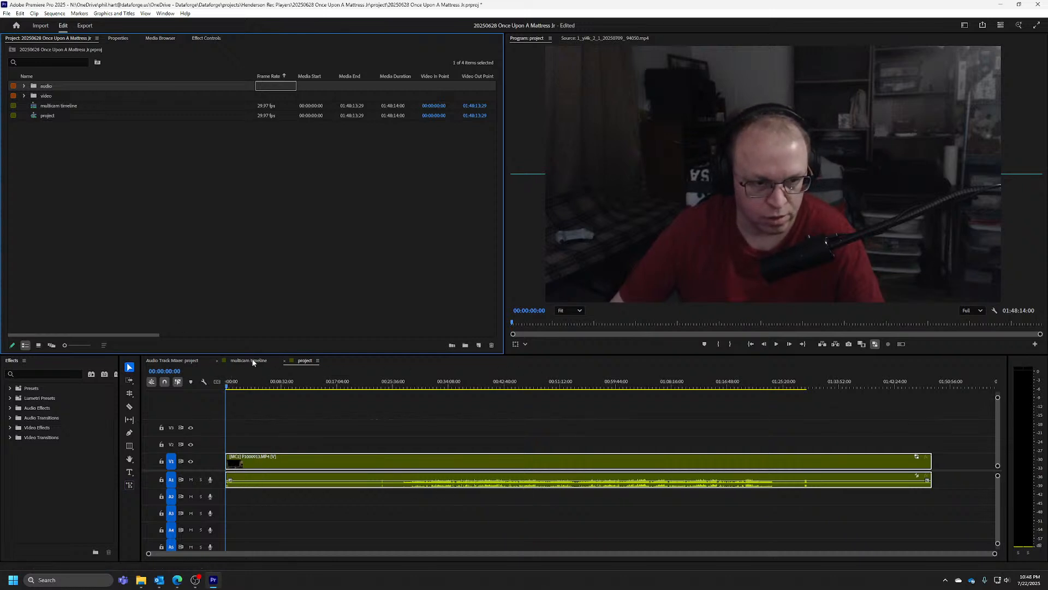
Increase the height of the V1 track in the project sequence to show the multicam clip's thumbnail
{"action": "left_click", "coordinate": [223, 454]}
{"action": "left_click_drag", "start_coordinate": [223, 454], "coordinate": [242, 435]}
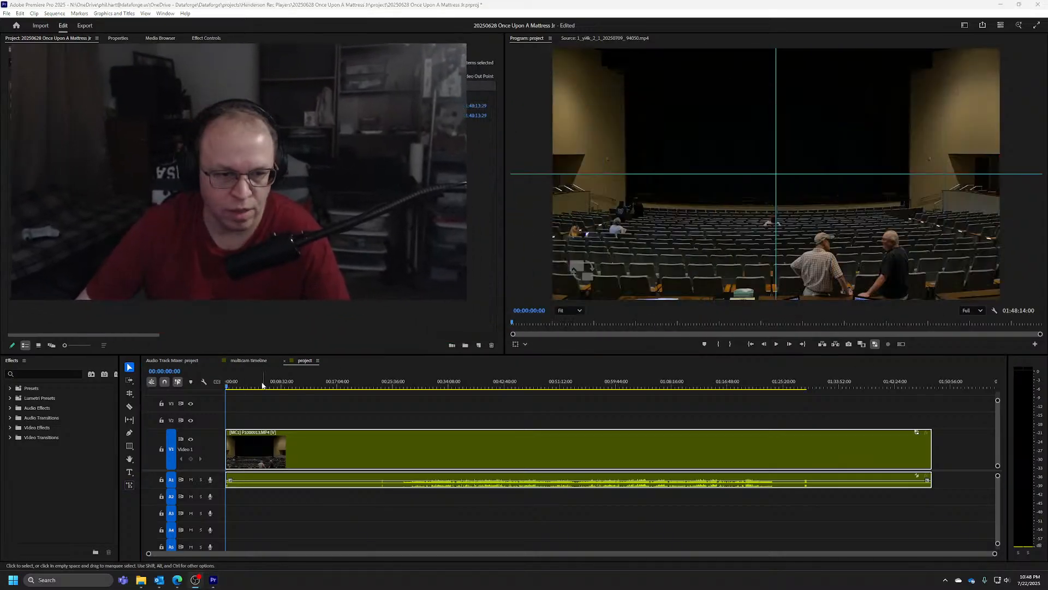
{"action": "left_click", "coordinate": [250, 451]}
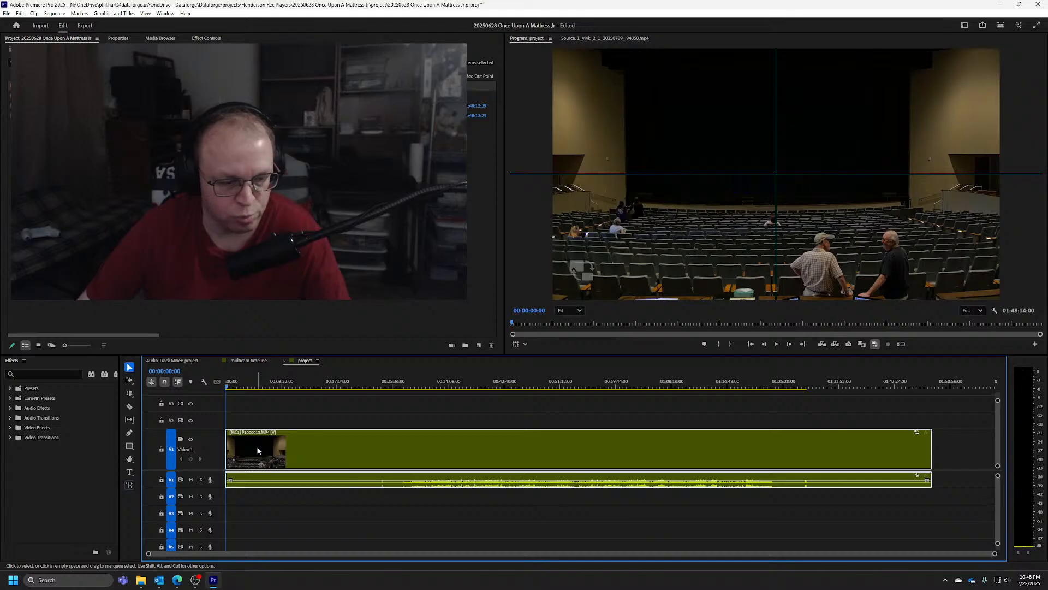
Preview the multicam clip's other camera angles up to camera 9 at the sequence start, and return to camera 1
{"action": "key", "text": "2"}
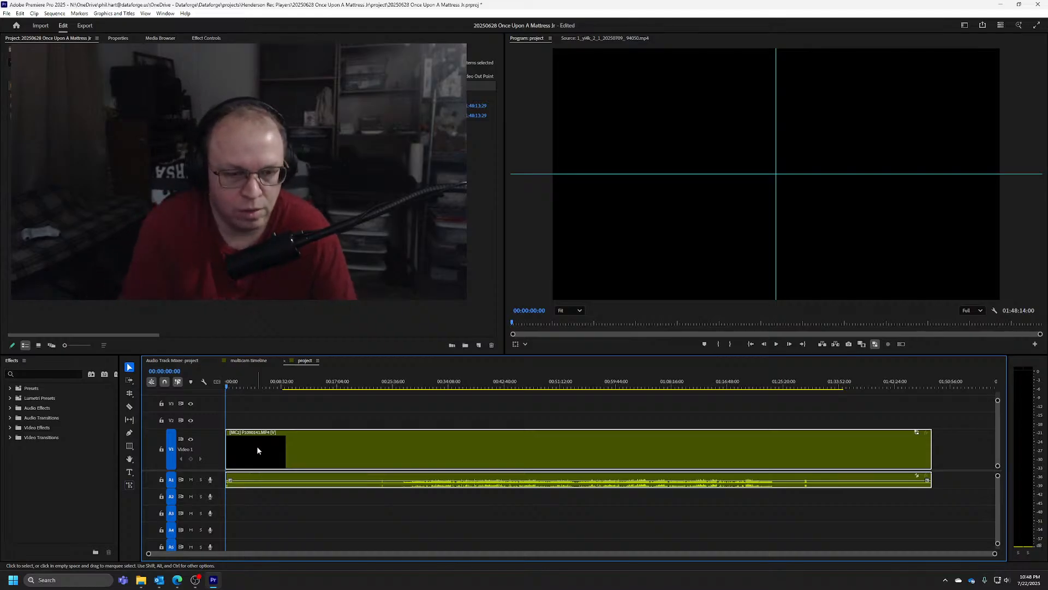
{"action": "key", "text": "3"}
{"action": "key", "text": "4"}
{"action": "key", "text": "6"}
{"action": "key", "text": "7"}
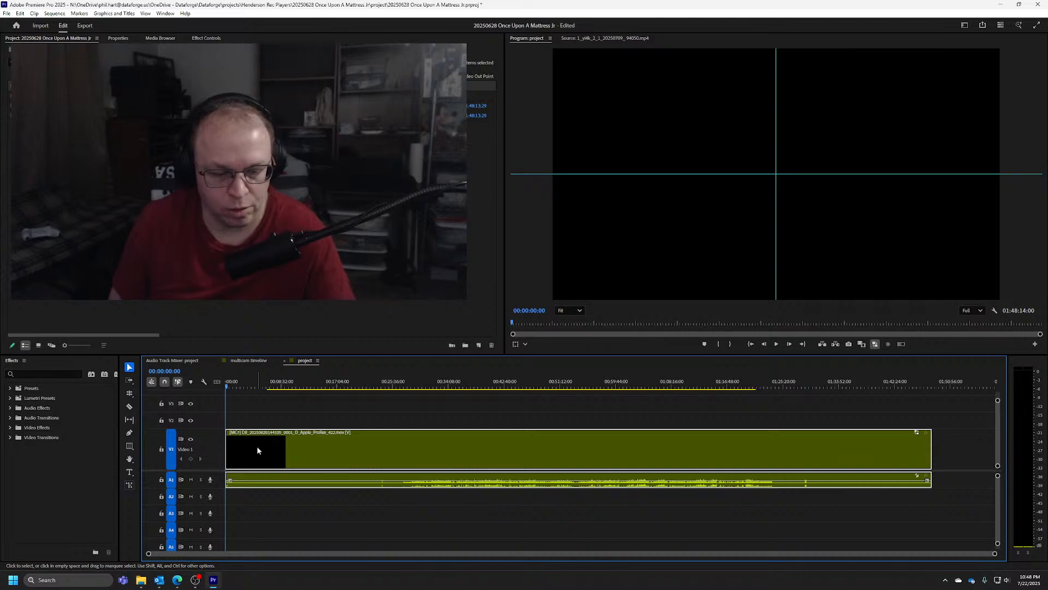
{"action": "key", "text": "8"}
{"action": "key", "text": "9"}
{"action": "key", "text": "1"}
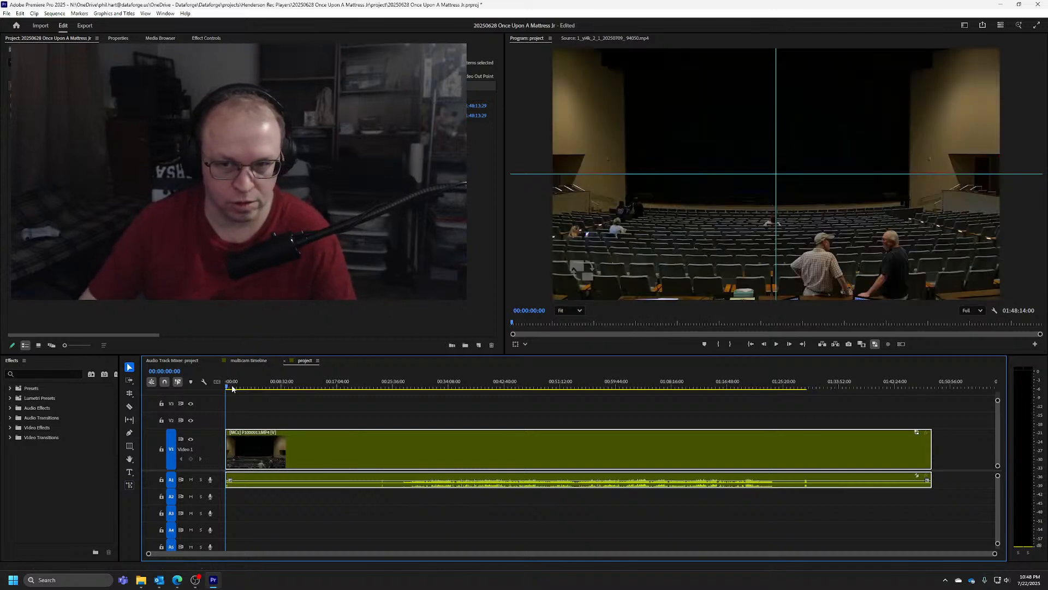
Move the playhead to 00:09:35:04, preview cameras 2 through 9 of the multicam clip, and return to camera 1
{"action": "left_click_drag", "start_coordinate": [232, 389], "coordinate": [289, 380]}
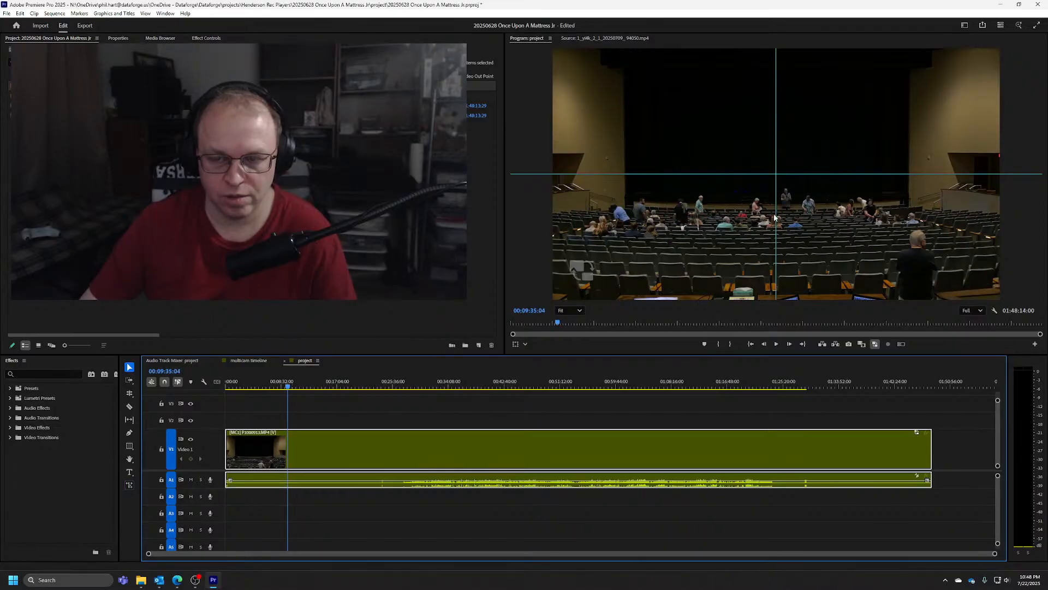
{"action": "key", "text": "2"}
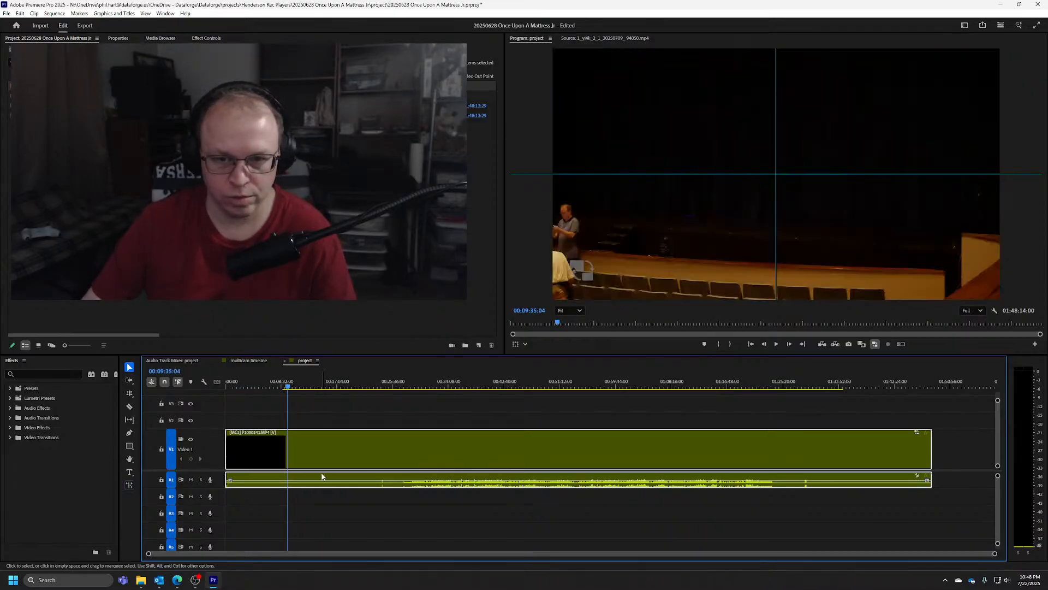
{"action": "key", "text": "3"}
{"action": "key", "text": "4"}
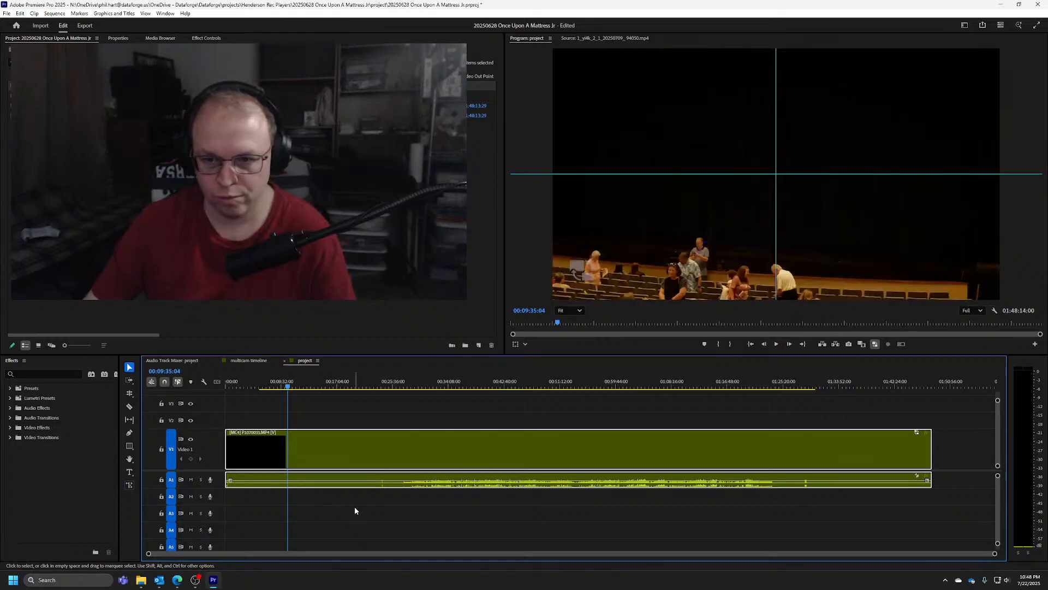
{"action": "key", "text": "5"}
{"action": "key", "text": "6"}
{"action": "key", "text": "7"}
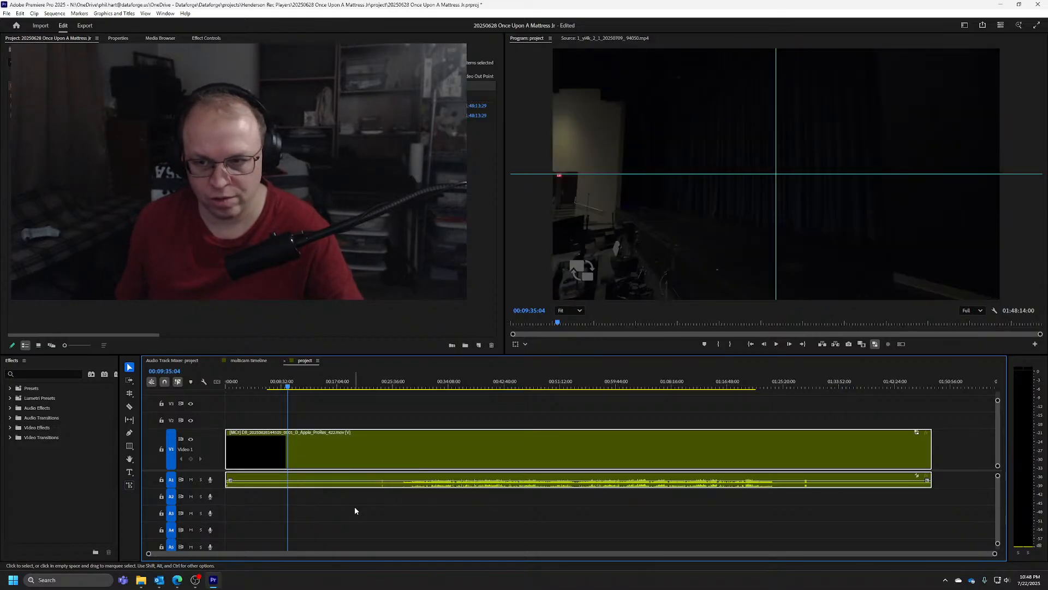
{"action": "key", "text": "8"}
{"action": "key", "text": "9"}
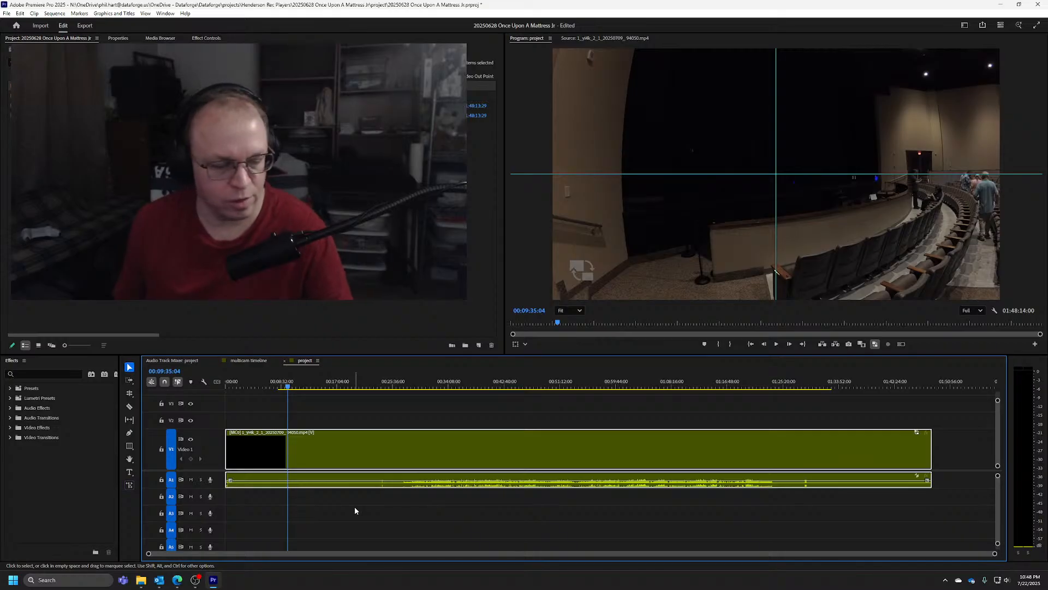
{"action": "key", "text": "1"}
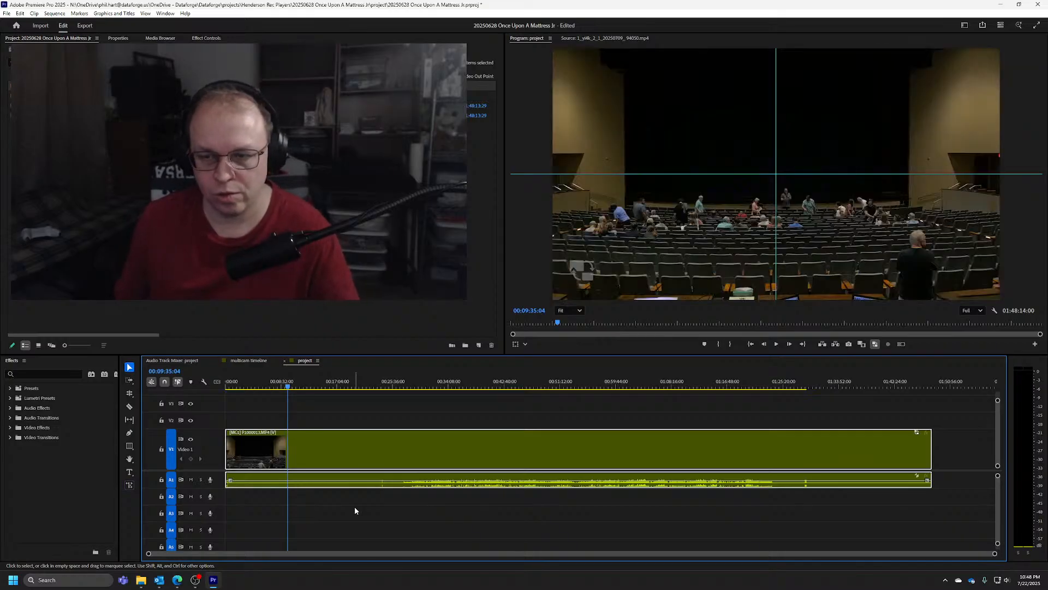
Cycle the multicam clip through cameras 2 to 9 once more at 00:09:35:04, ending on camera 1
{"action": "key", "text": "2"}
{"action": "key", "text": "3"}
{"action": "key", "text": "4"}
{"action": "key", "text": "5"}
{"action": "key", "text": "6"}
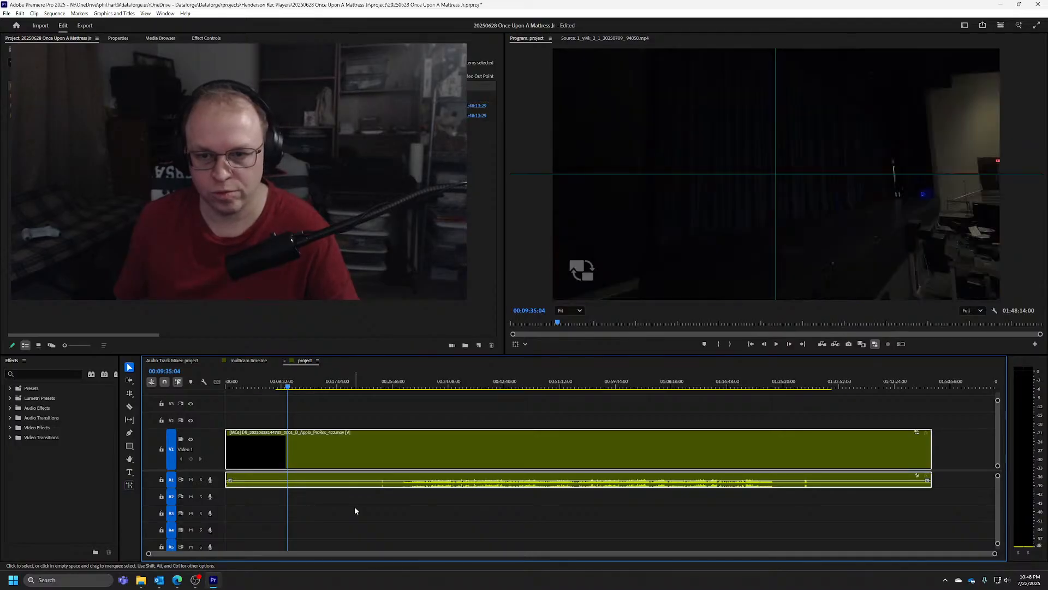
{"action": "key", "text": "7"}
{"action": "key", "text": "8"}
{"action": "key", "text": "9"}
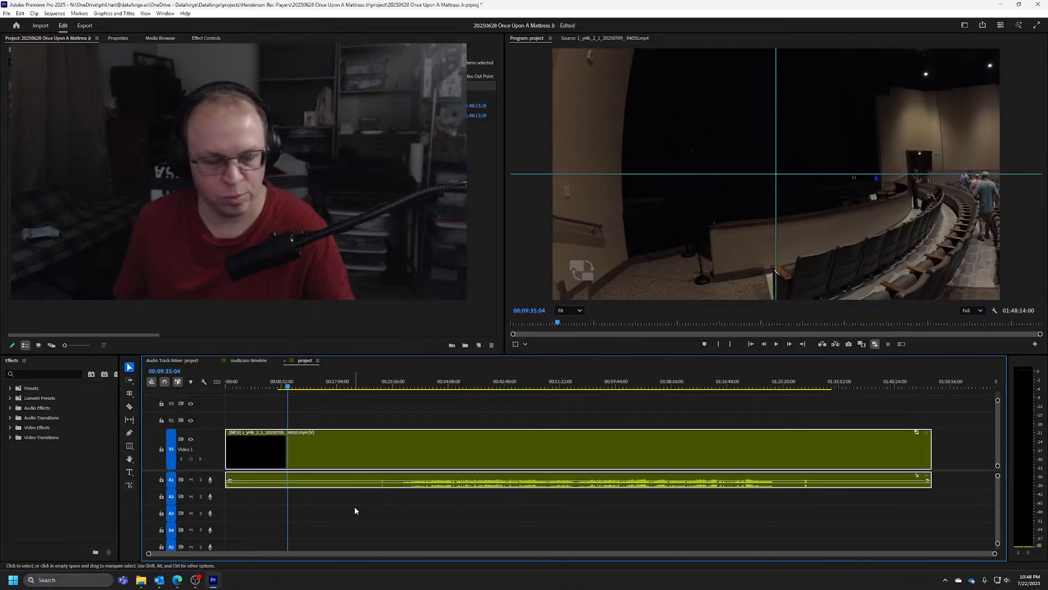
{"action": "key", "text": "1"}
Compare cameras 2 through 6 of the multicam clip at the same frame, and switch back to camera 1
{"action": "key", "text": "2"}
{"action": "key", "text": "3"}
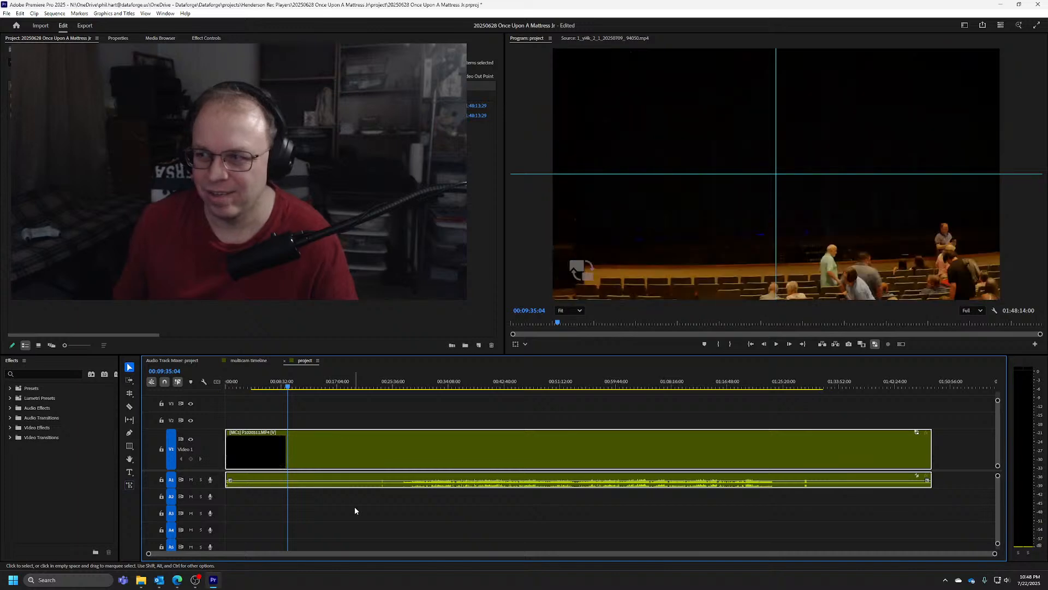
{"action": "key", "text": "4"}
{"action": "key", "text": "5"}
{"action": "key", "text": "6"}
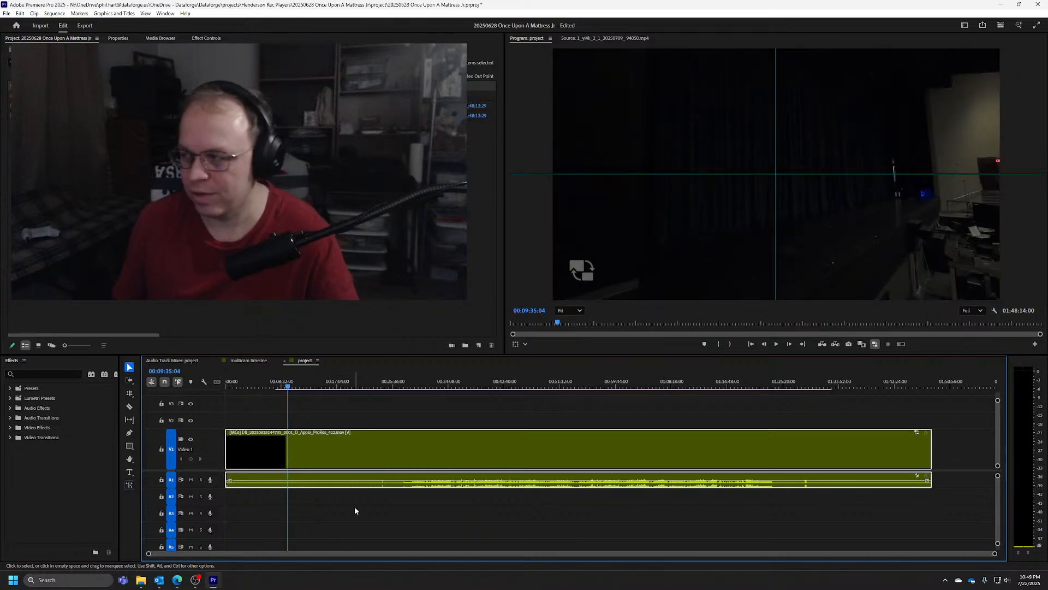
{"action": "key", "text": "1"}
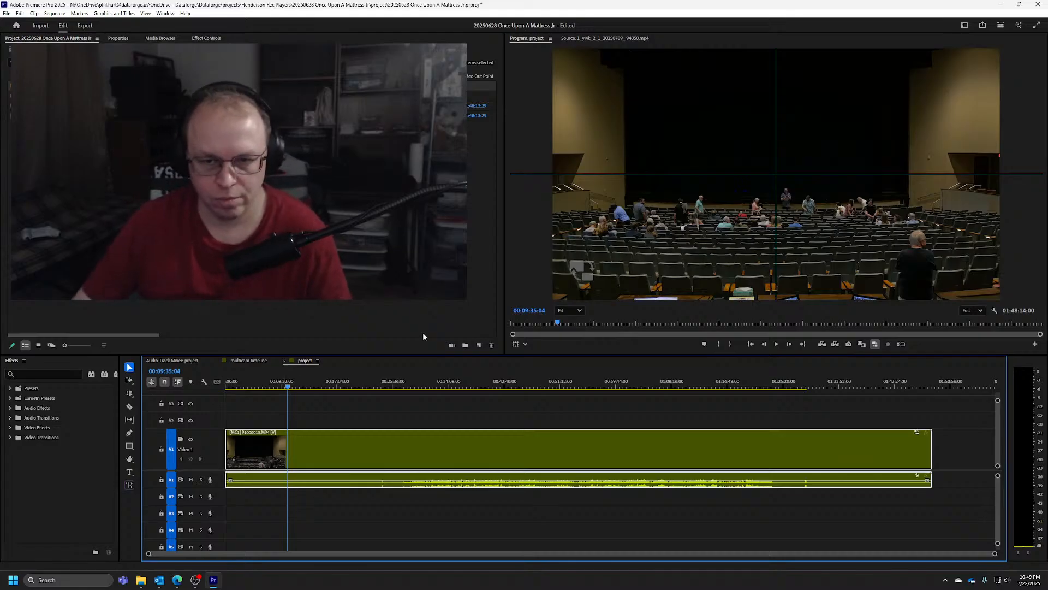
Switch to camera 2, move the playhead to 00:09:57:21, preview cameras 3, 6, 7 and 8, and return to camera 1
{"action": "key", "text": "2"}
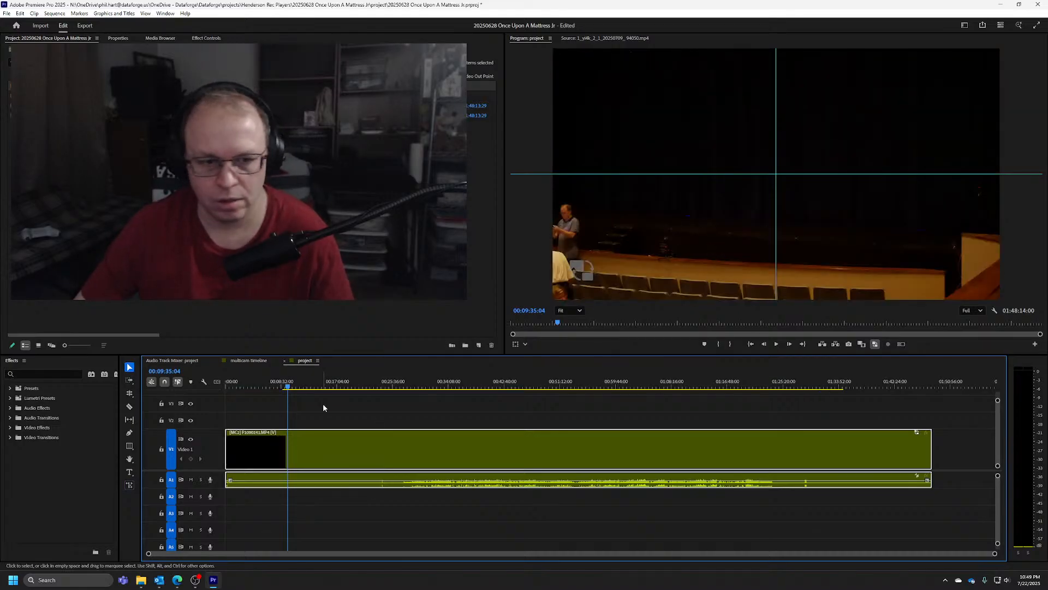
{"action": "mouse_move", "coordinate": [298, 385]}
{"action": "left_mouse_down"}
{"action": "mouse_move", "coordinate": [312, 386]}
{"action": "mouse_move", "coordinate": [261, 385]}
{"action": "mouse_move", "coordinate": [292, 387]}
{"action": "left_mouse_up"}
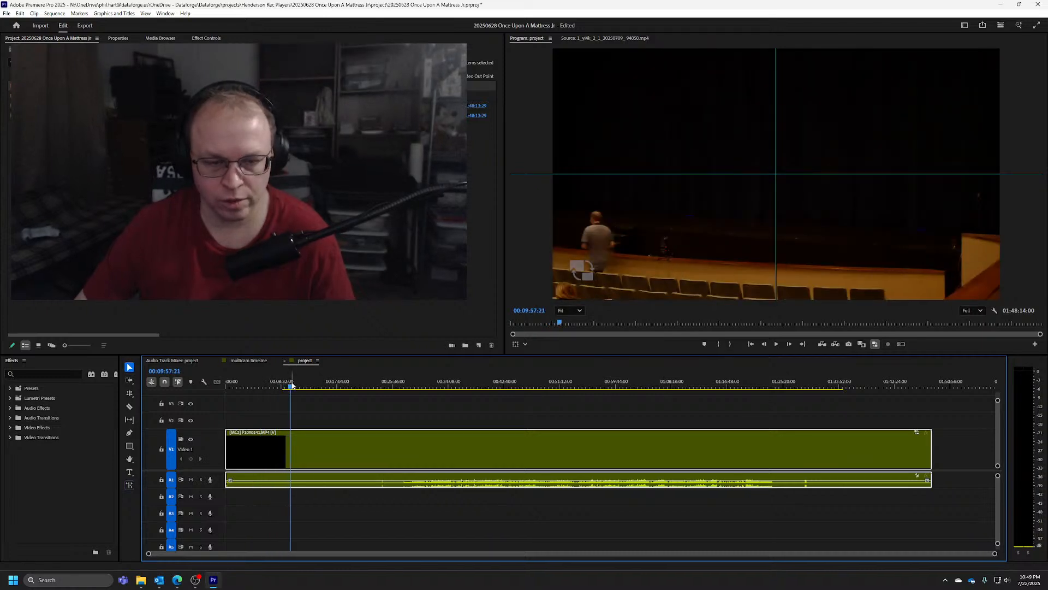
{"action": "key", "text": "3"}
{"action": "key", "text": "6"}
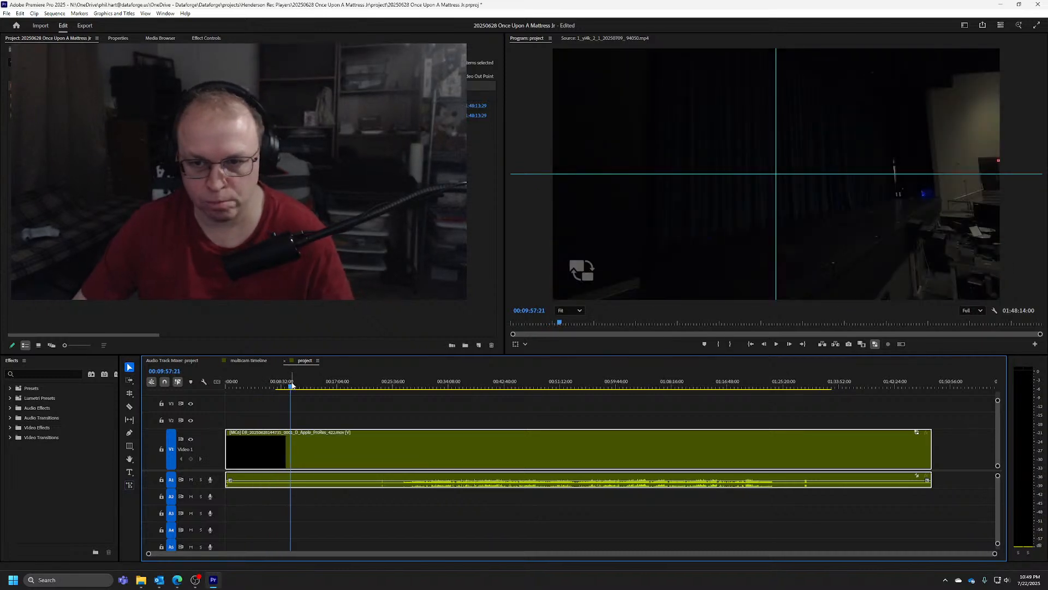
{"action": "key", "text": "7"}
{"action": "key", "text": "8"}
{"action": "key", "text": "1"}
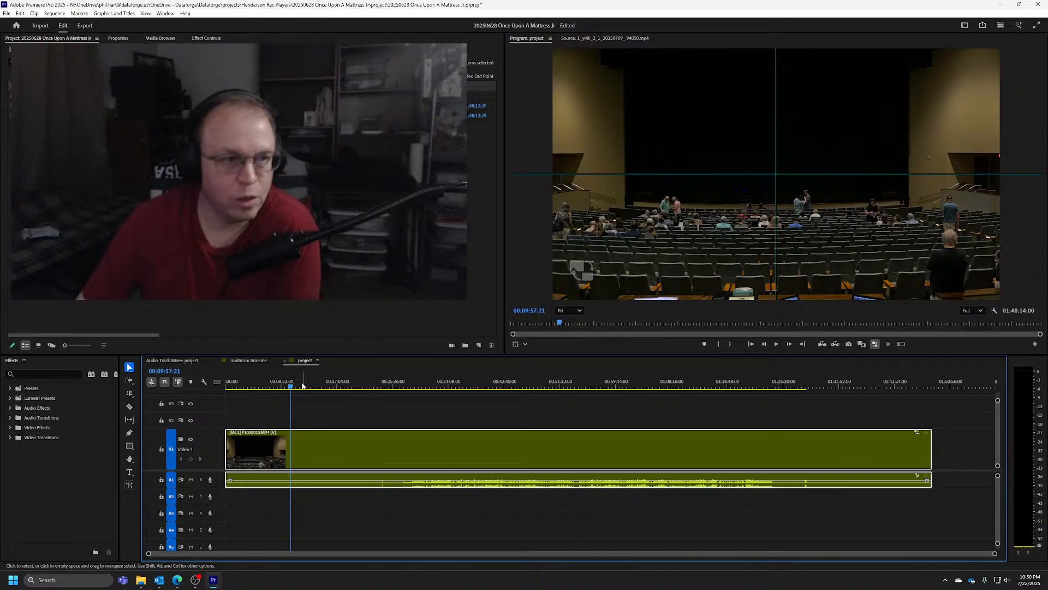
Expand the video bin to examine its contents, and collapse it
{"action": "left_click", "coordinate": [21, 96]}
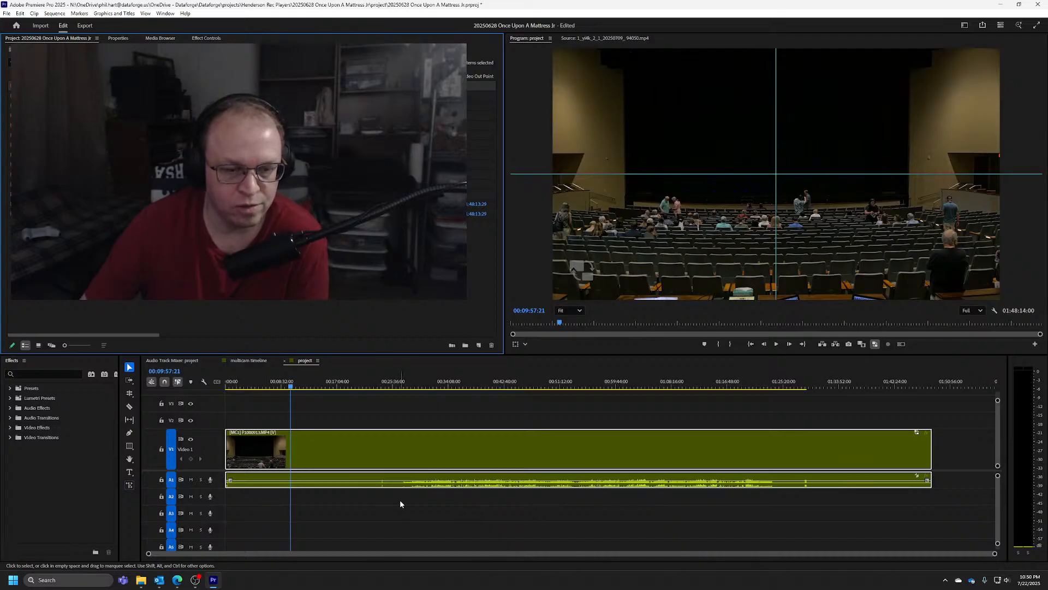
{"action": "left_click", "coordinate": [21, 95]}
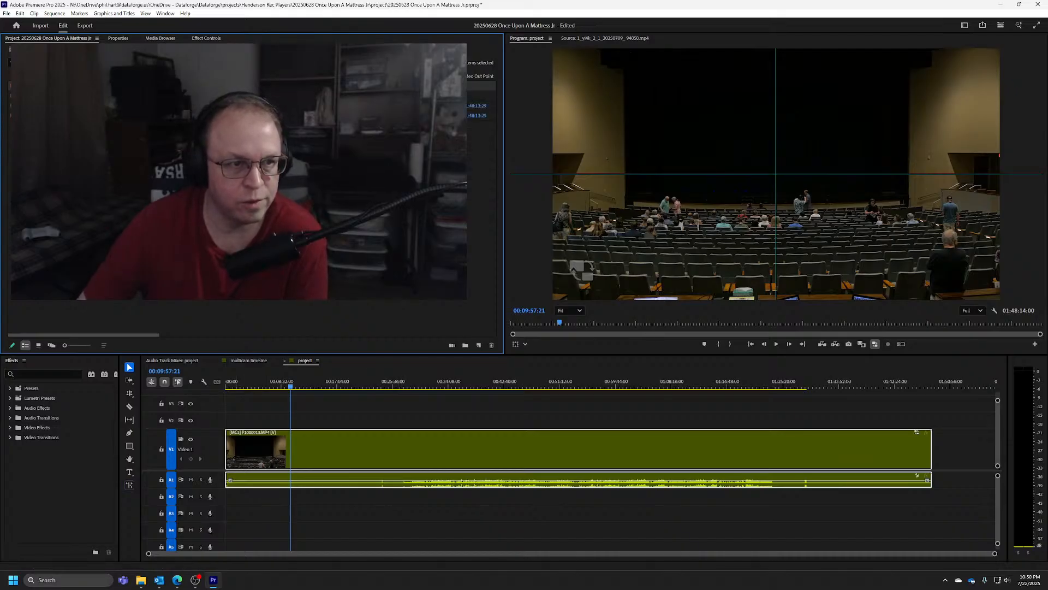